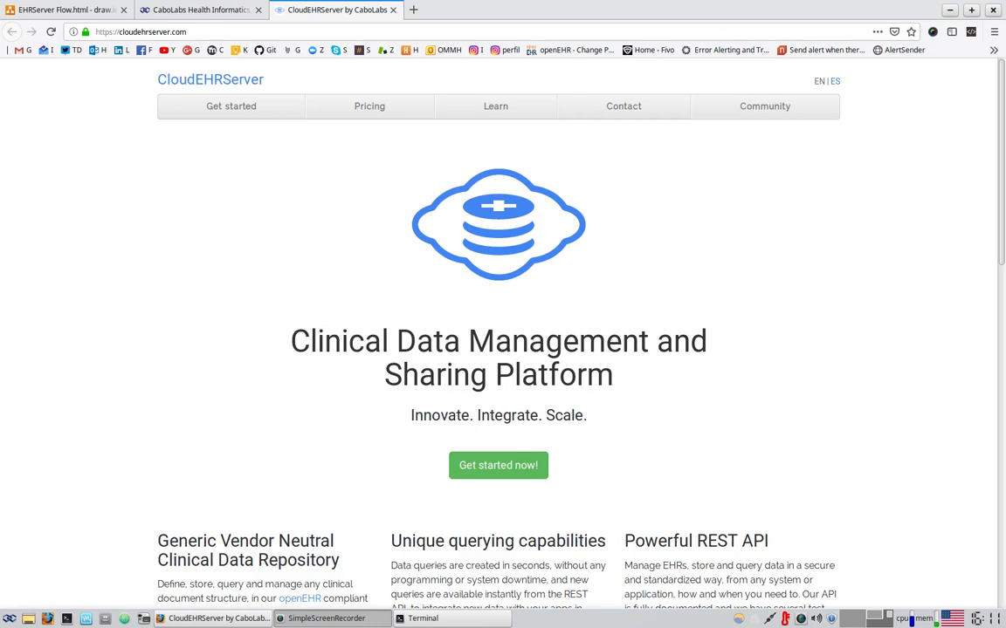
Switch to the 'EHRServer Flow.html - draw.io' tab showing the install box diagram
click(17, 9)
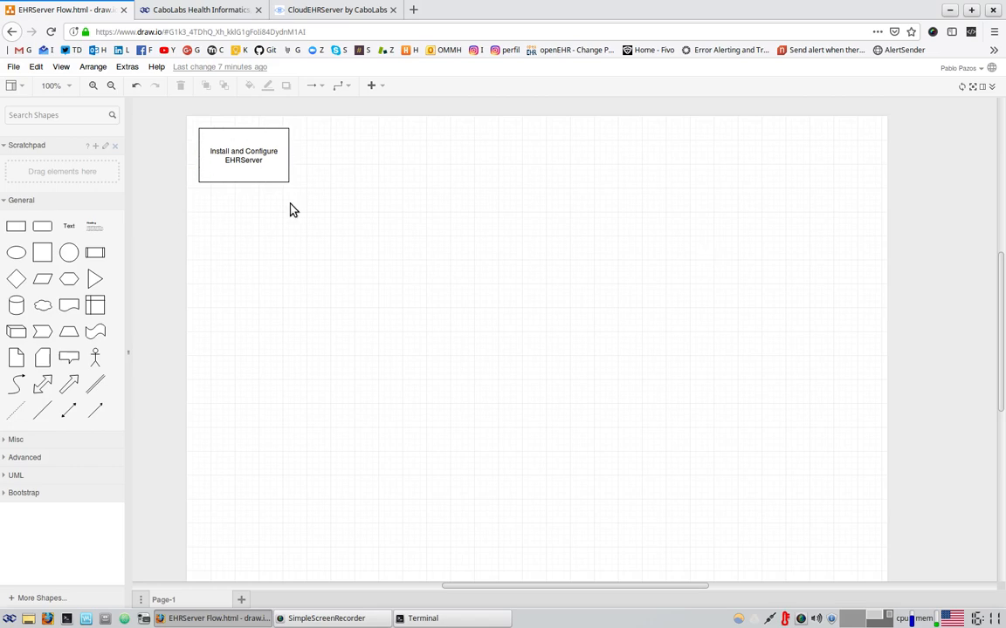
Glance at the CaboLabs page, return to the draw.io diagram, then open a blank new tab
click(192, 9)
click(93, 9)
click(414, 10)
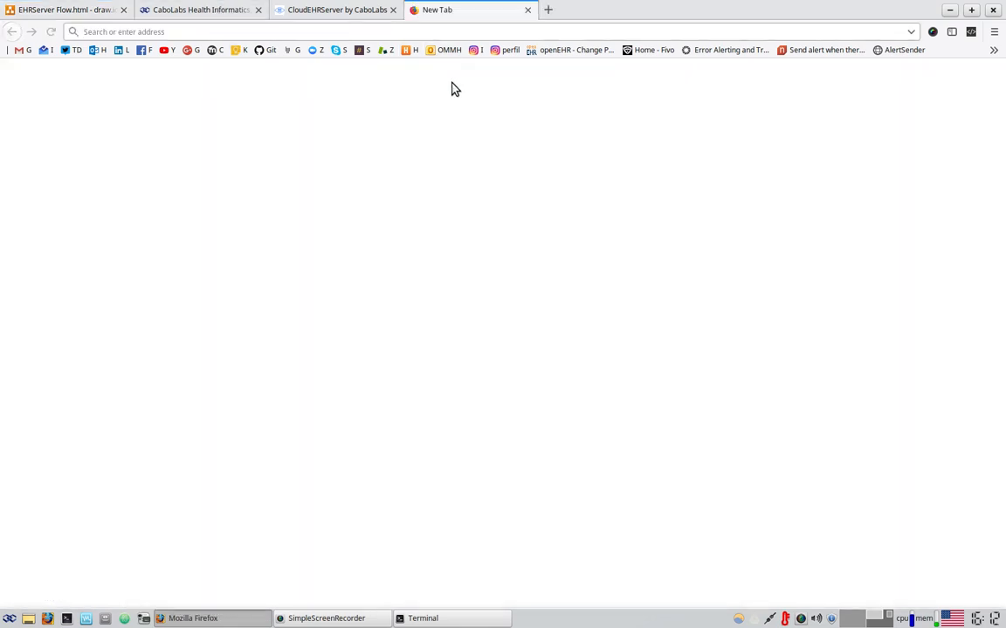
Load github.com, open the cabolabs-ehrserver repository, and check its clone and ZIP download options
text(g)
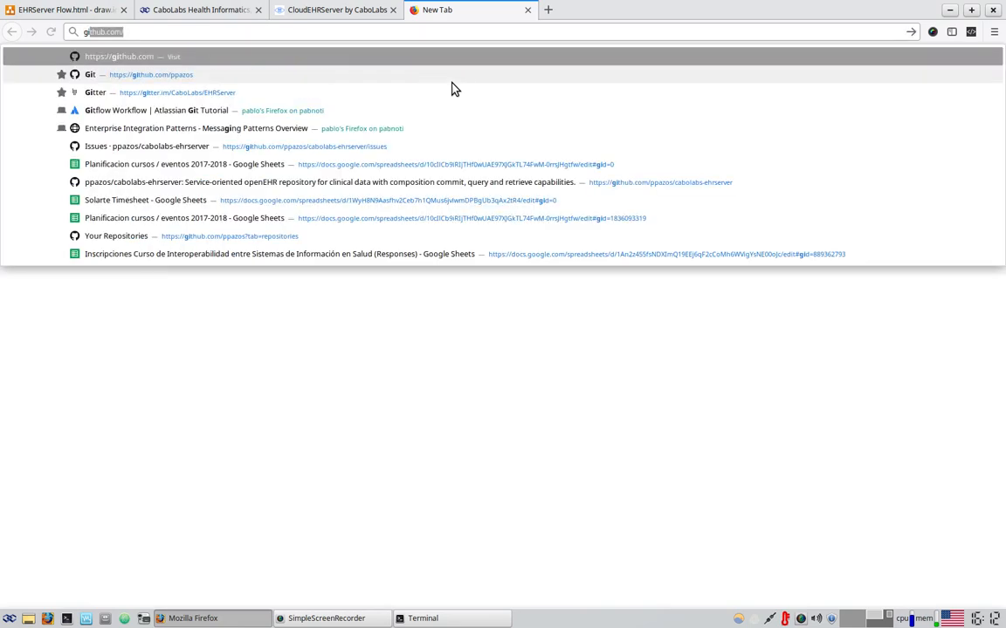
key(Return)
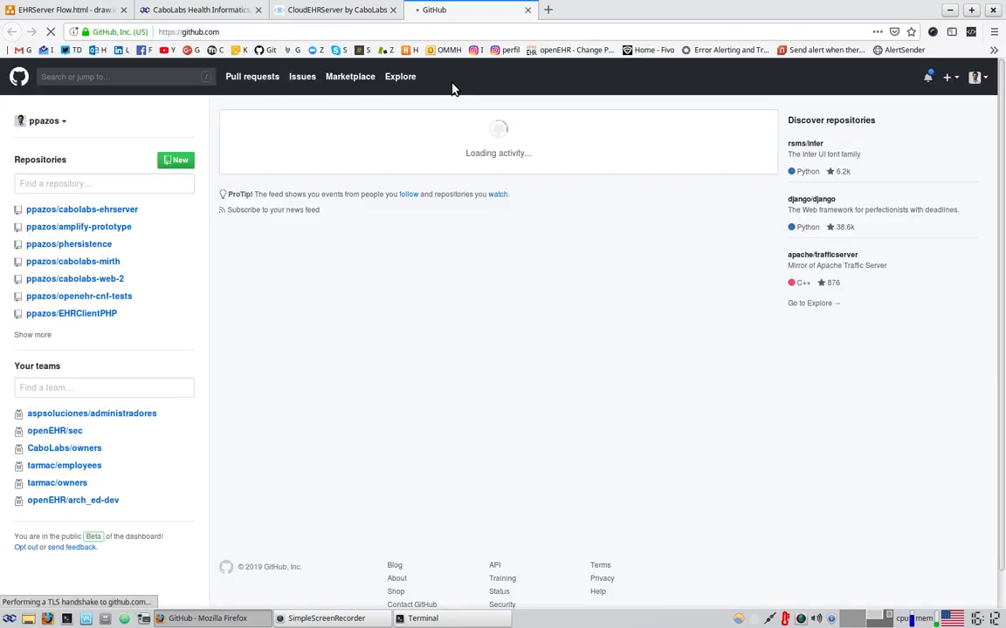
click(171, 83)
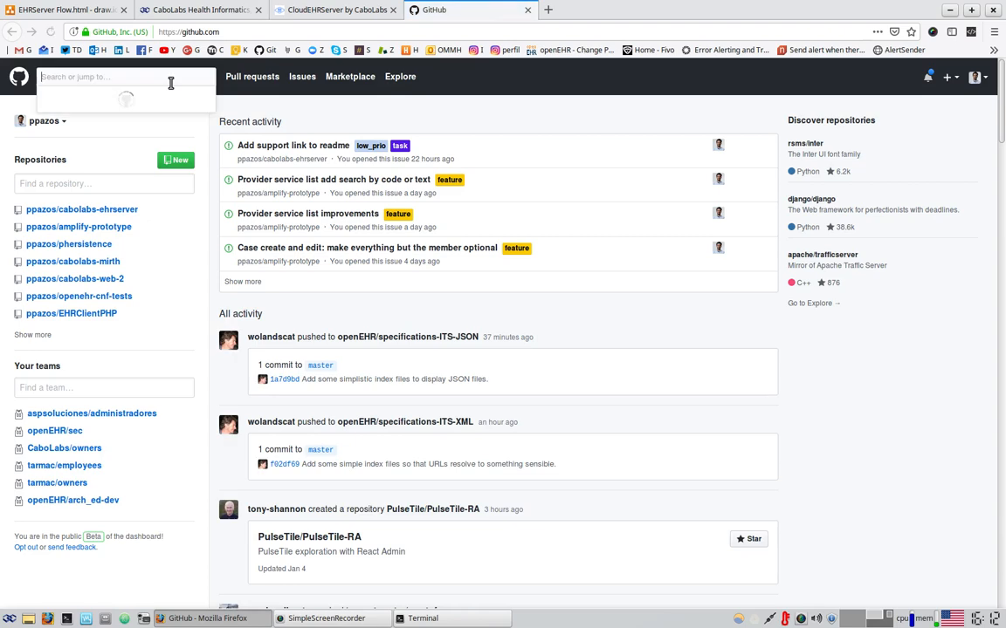
click(326, 119)
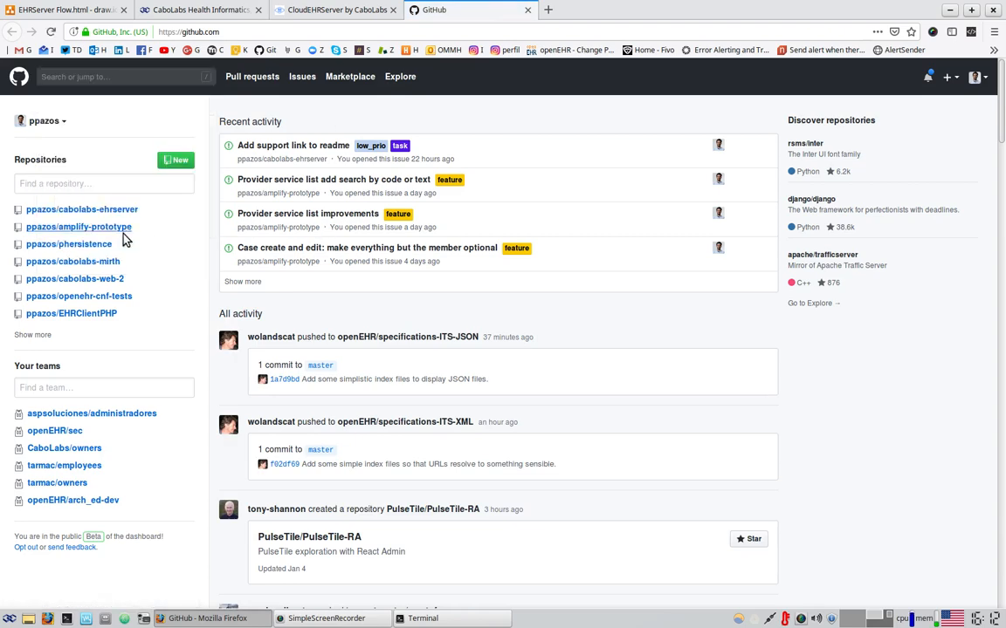
click(115, 212)
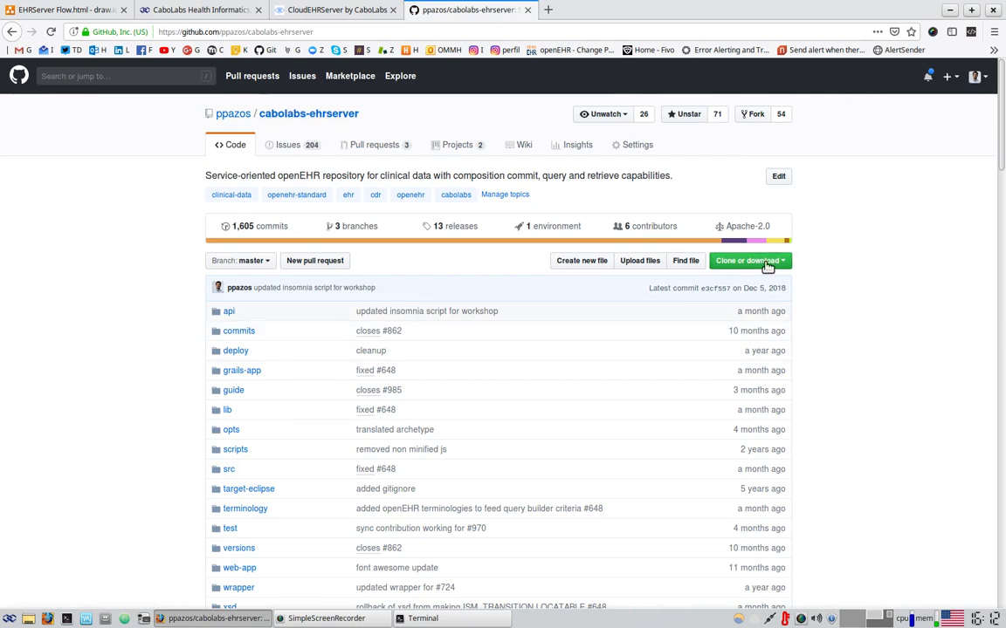
click(766, 261)
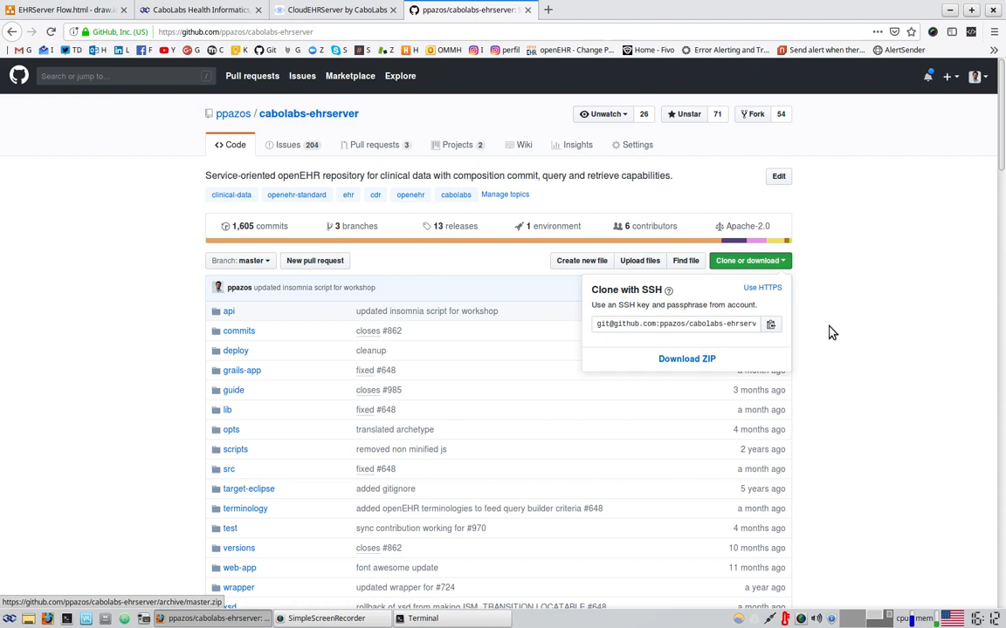
click(931, 312)
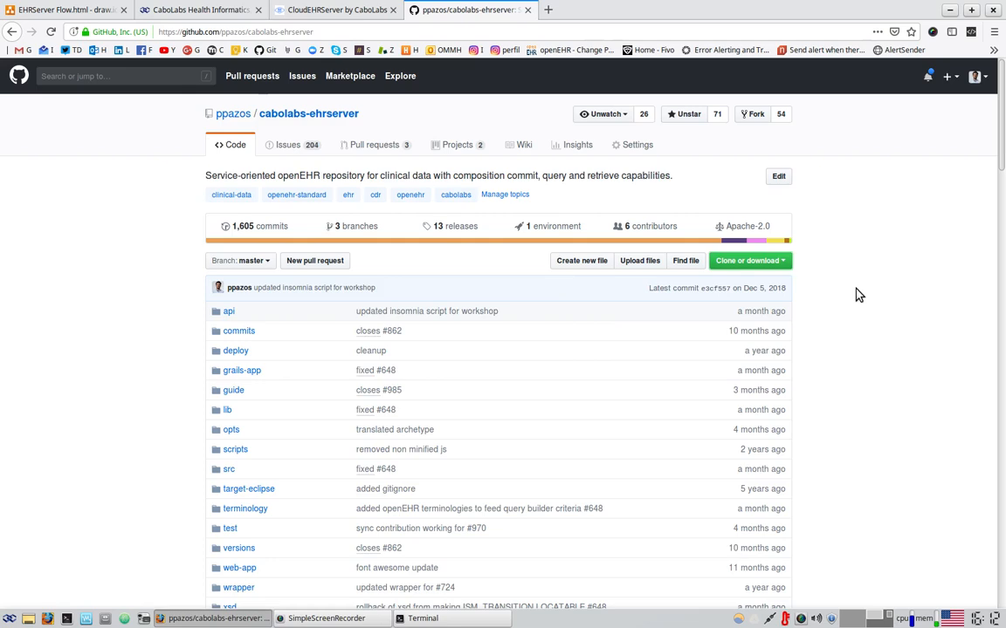
scroll(857, 295, down, 14)
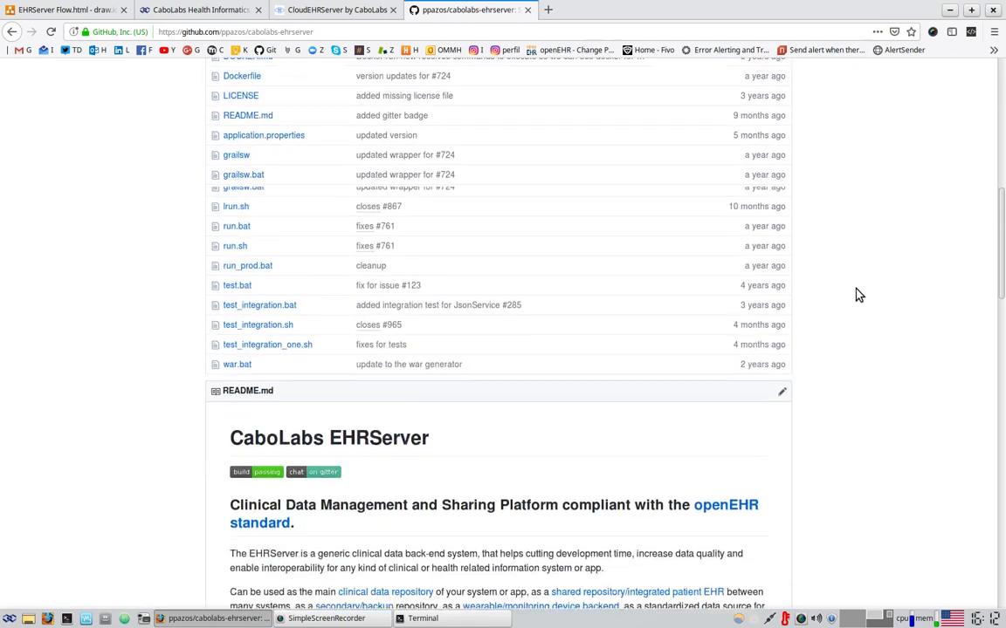
scroll(857, 295, down, 4)
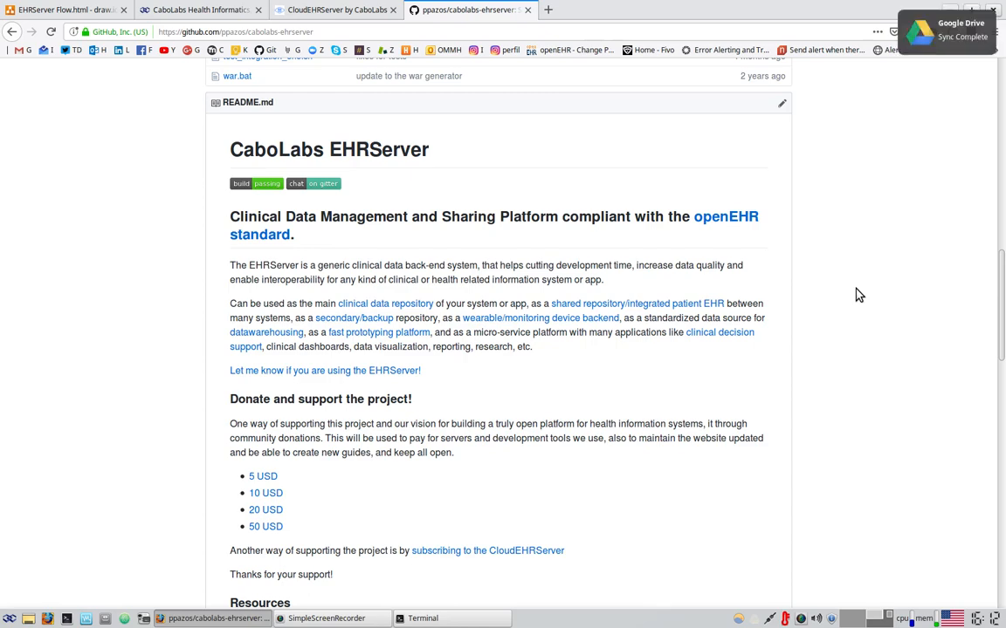
scroll(856, 314, down, 3)
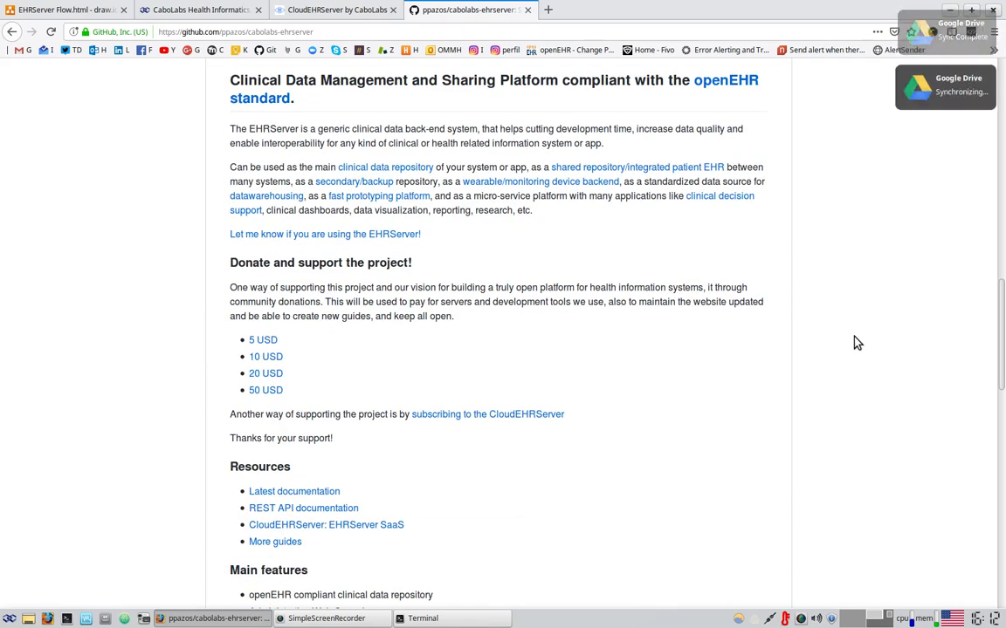
scroll(857, 343, up, 4)
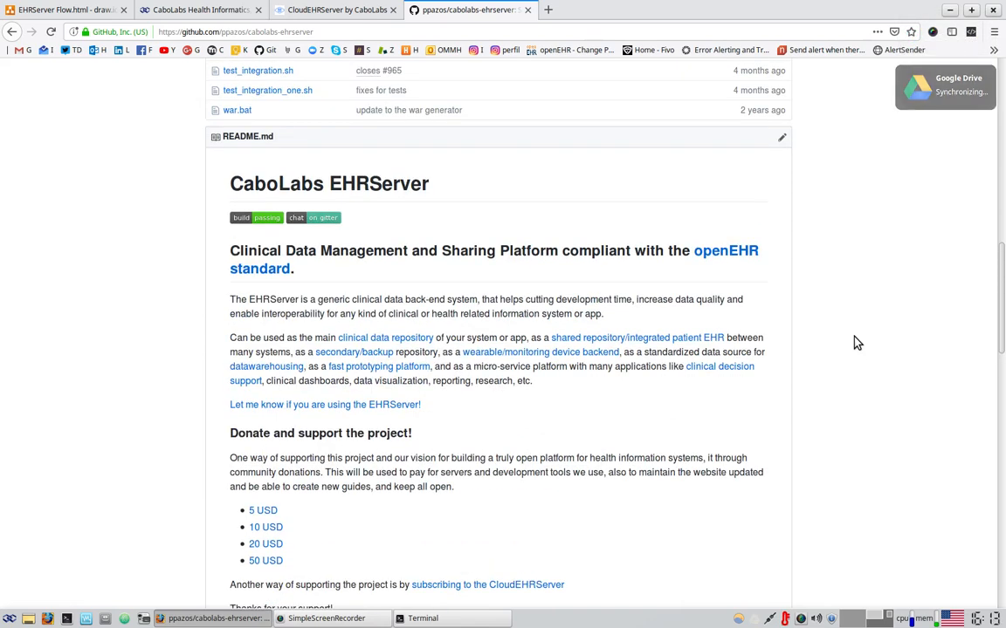
scroll(856, 343, up, 5)
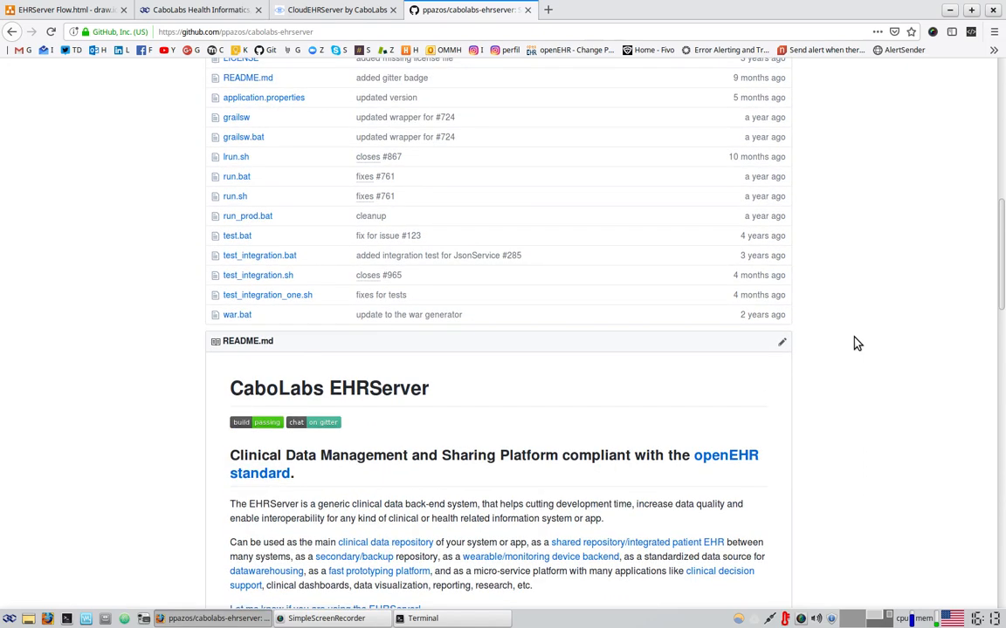
scroll(856, 343, up, 7)
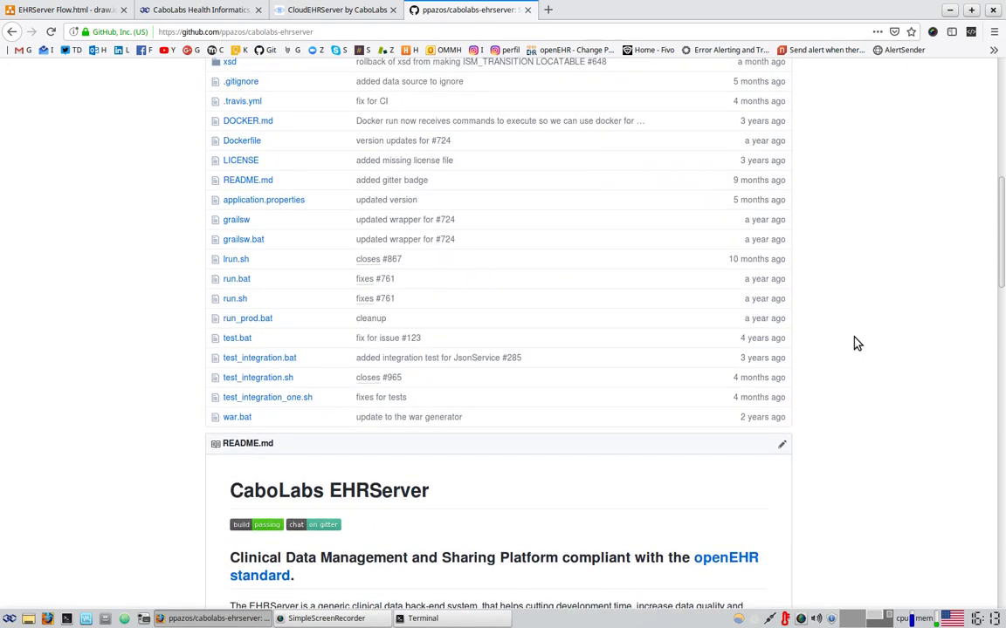
scroll(856, 343, up, 4)
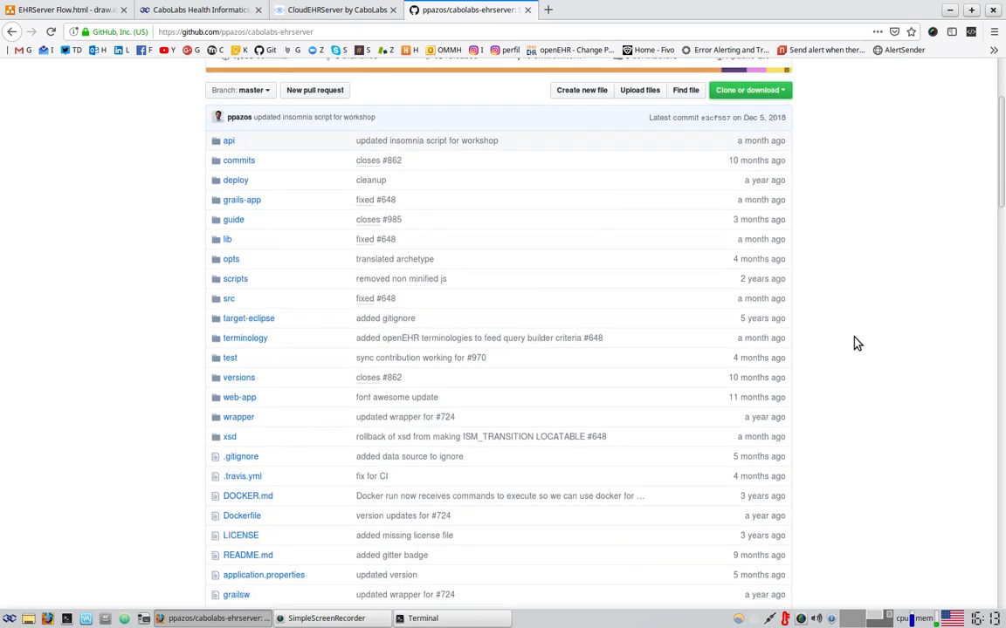
scroll(856, 343, up, 4)
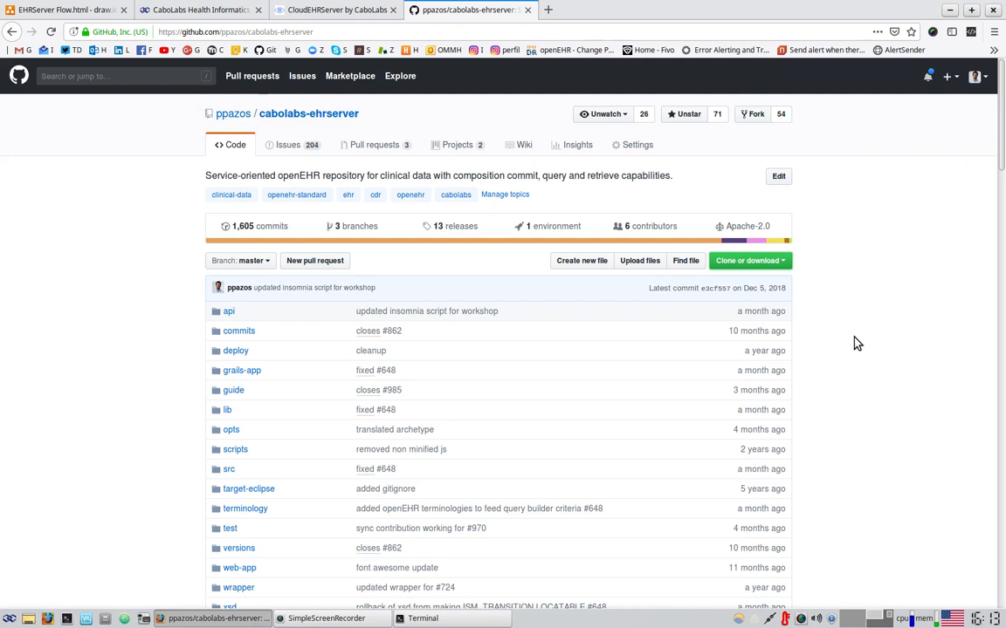
Open LinkedIn in a new tab and browse the list of published articles and their views
click(549, 10)
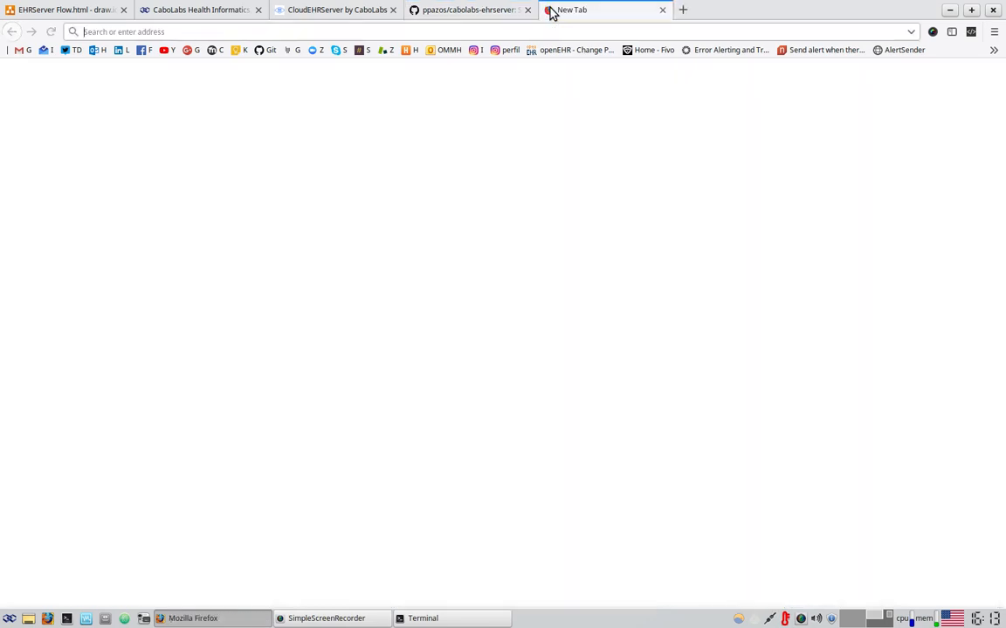
text(linkedin.com/)
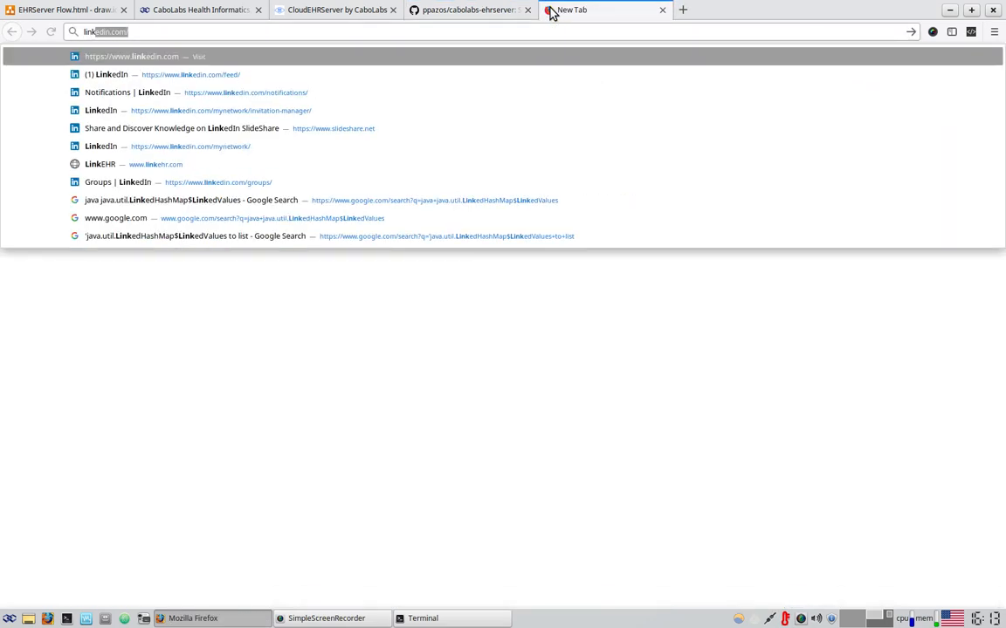
key(Return)
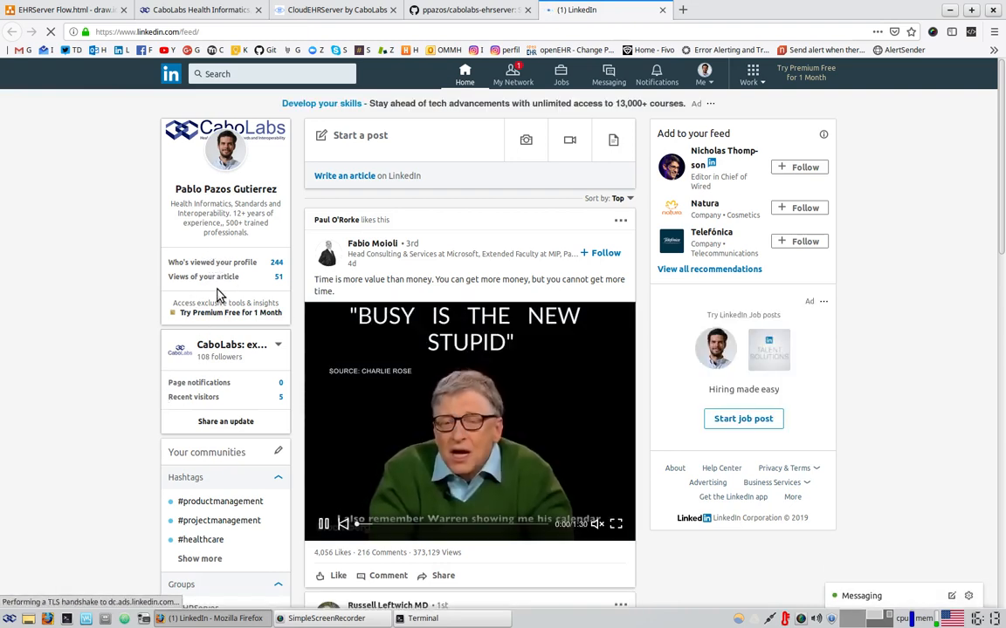
click(217, 277)
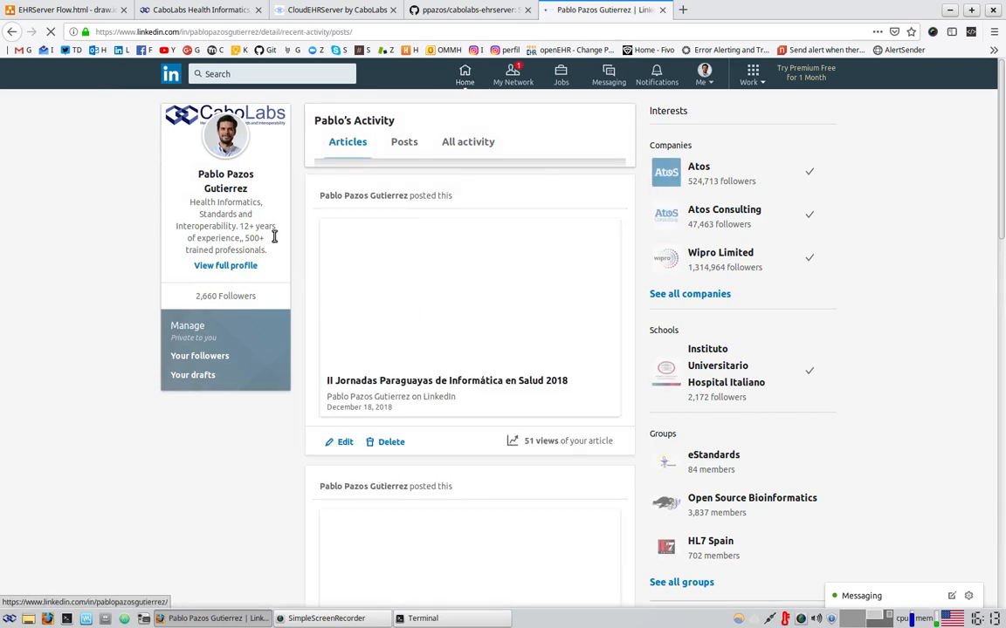
scroll(636, 399, down, 10)
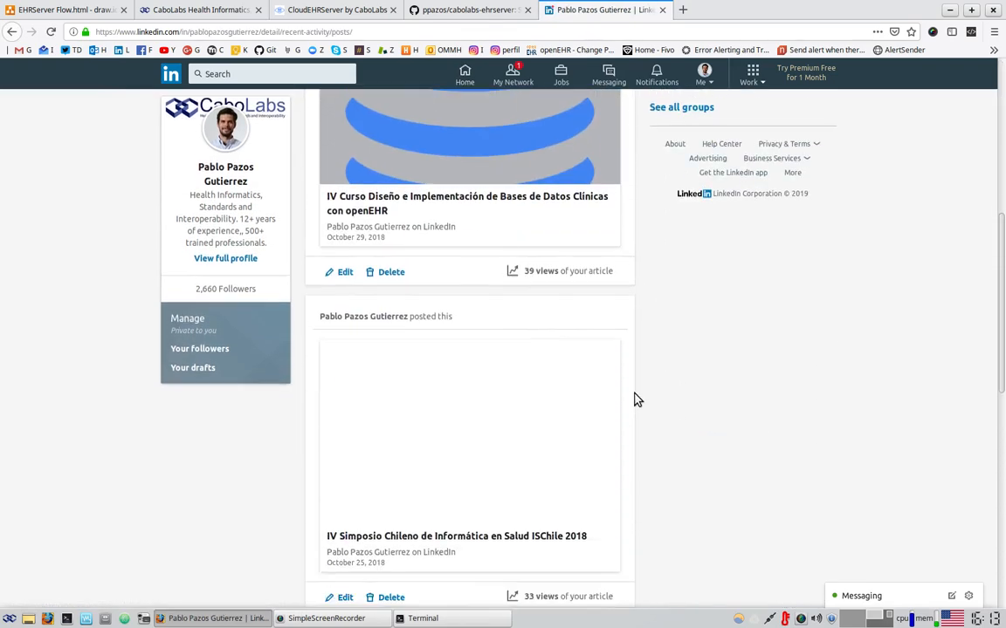
scroll(636, 400, down, 5)
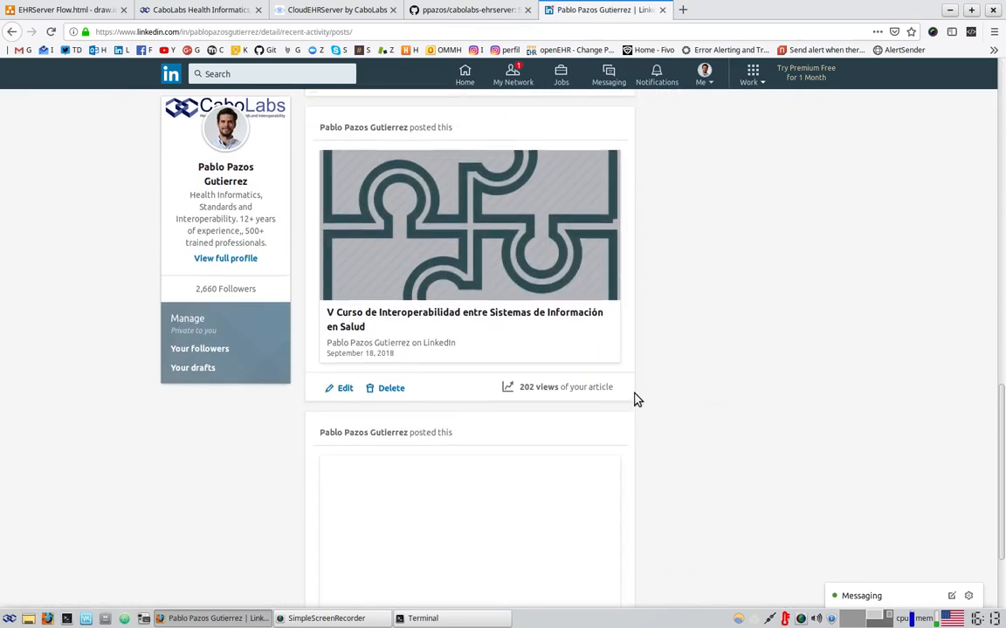
scroll(636, 400, down, 7)
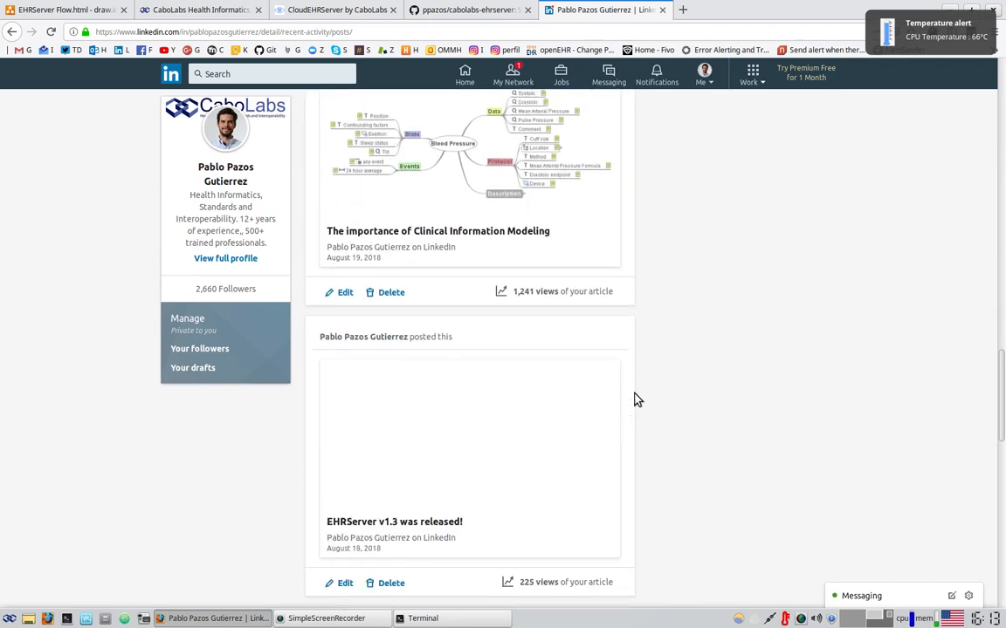
scroll(635, 400, down, 8)
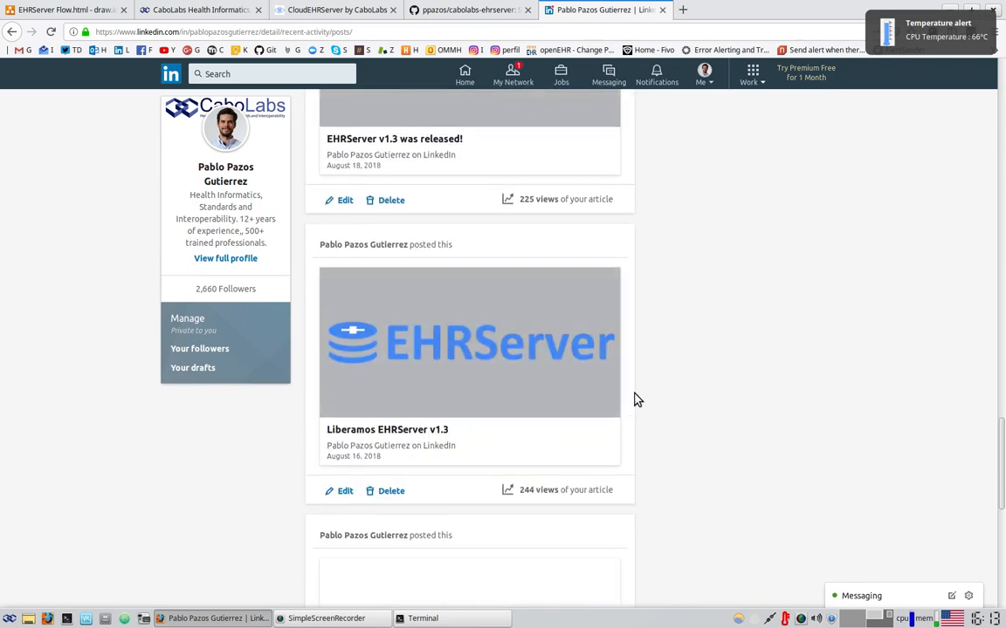
scroll(636, 399, down, 6)
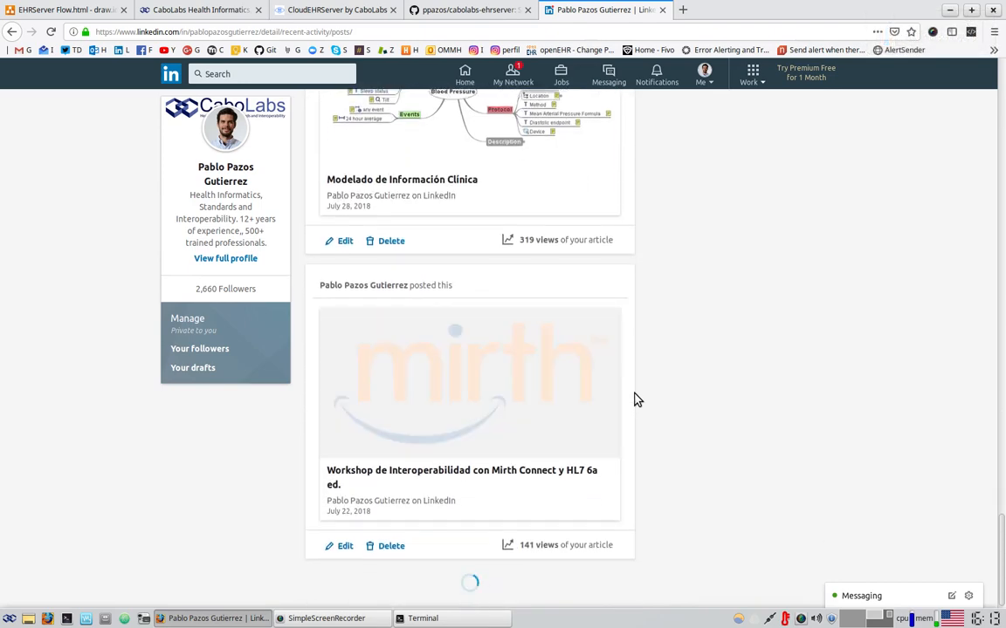
scroll(636, 400, down, 6)
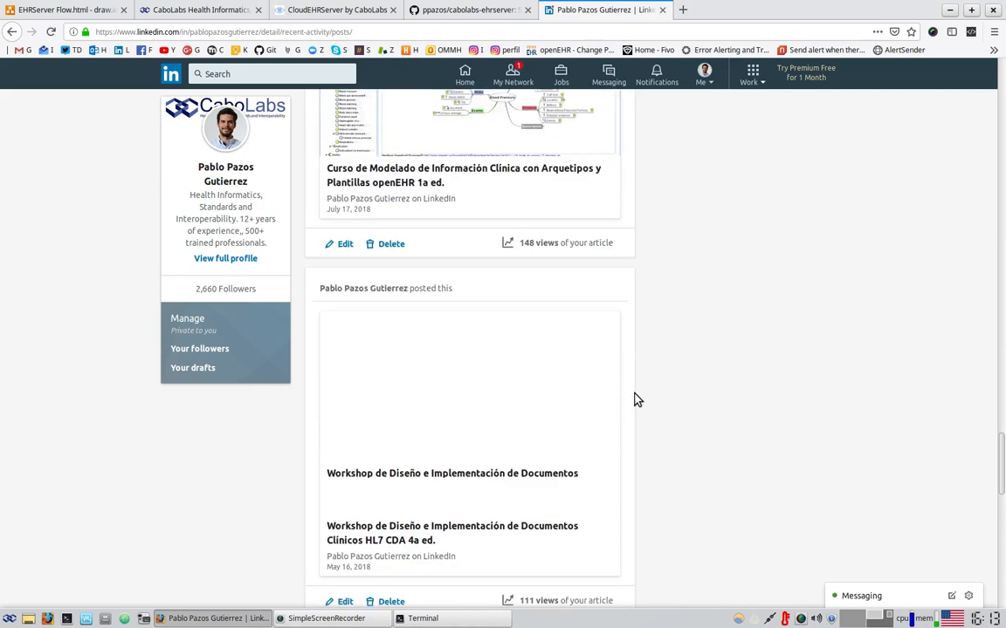
scroll(635, 400, down, 5)
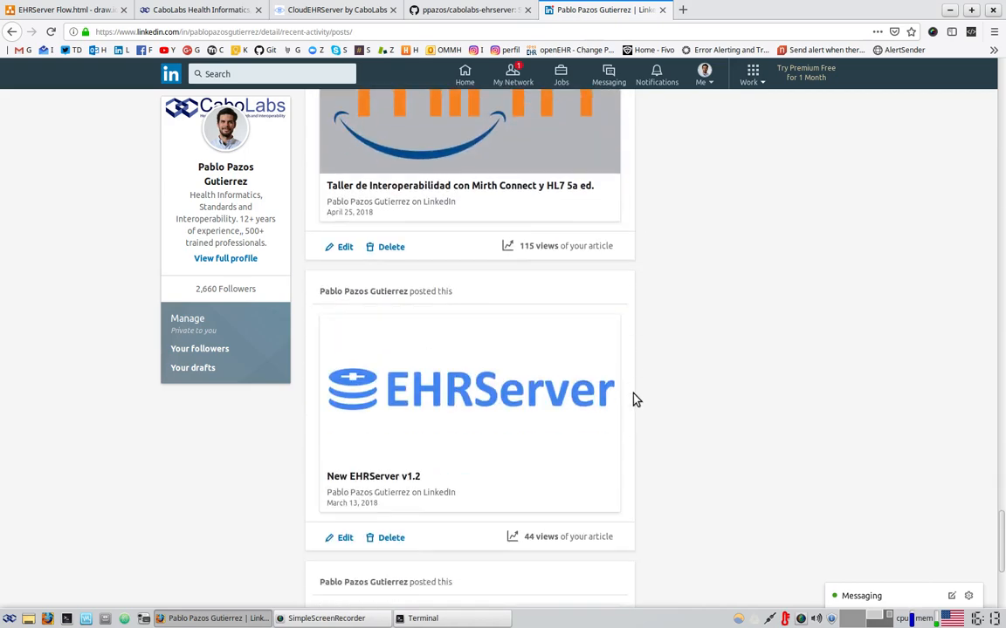
scroll(635, 399, down, 10)
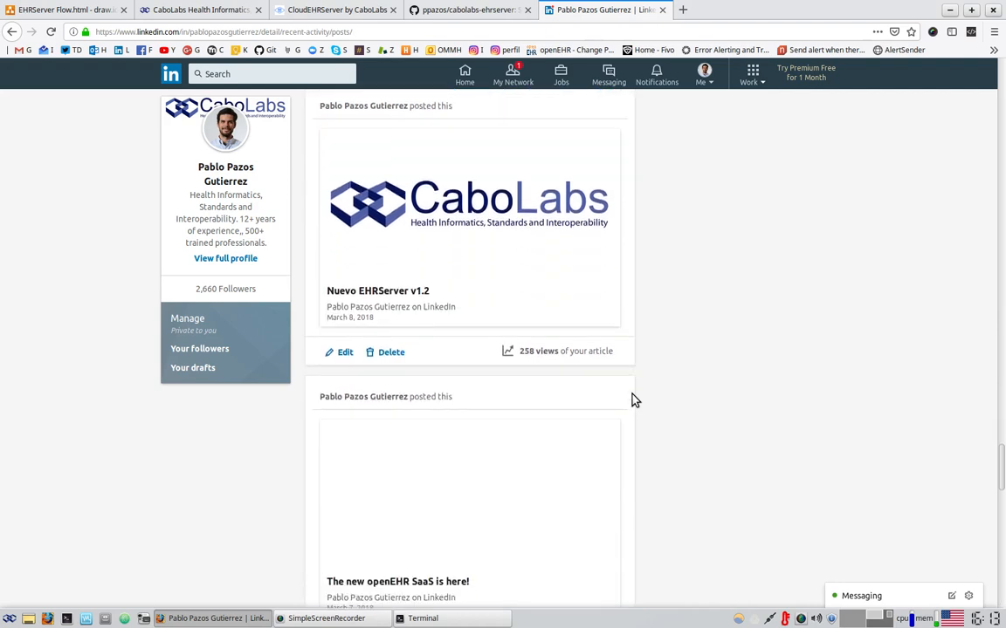
scroll(635, 400, down, 5)
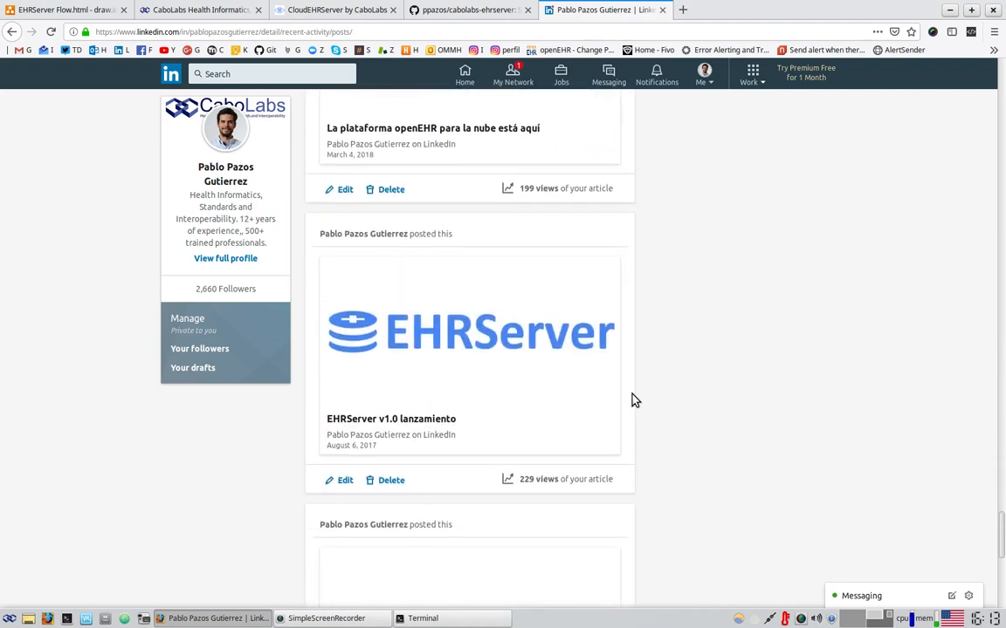
scroll(635, 400, down, 2)
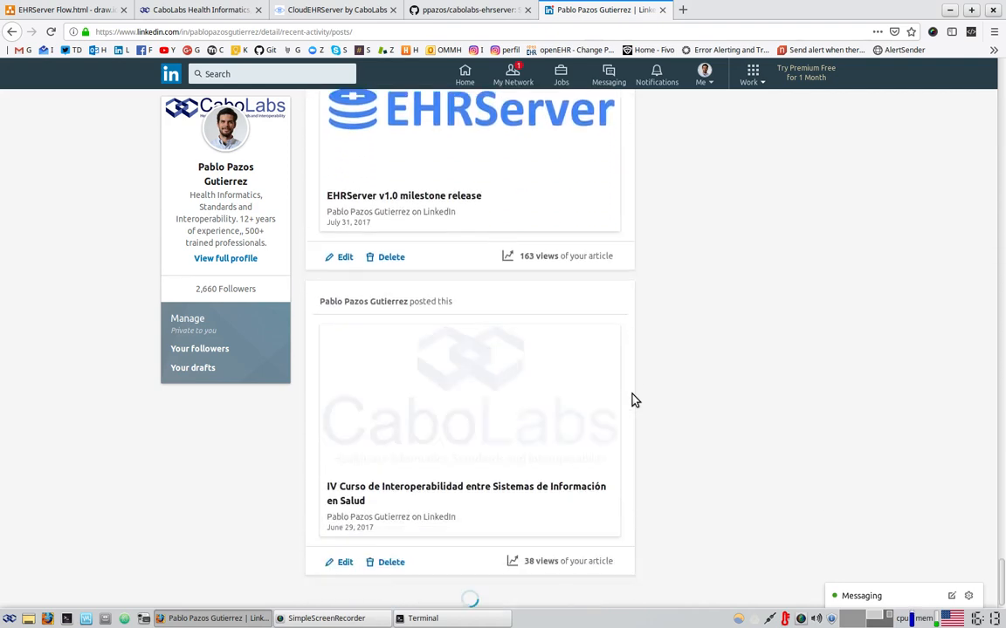
scroll(634, 400, up, 2)
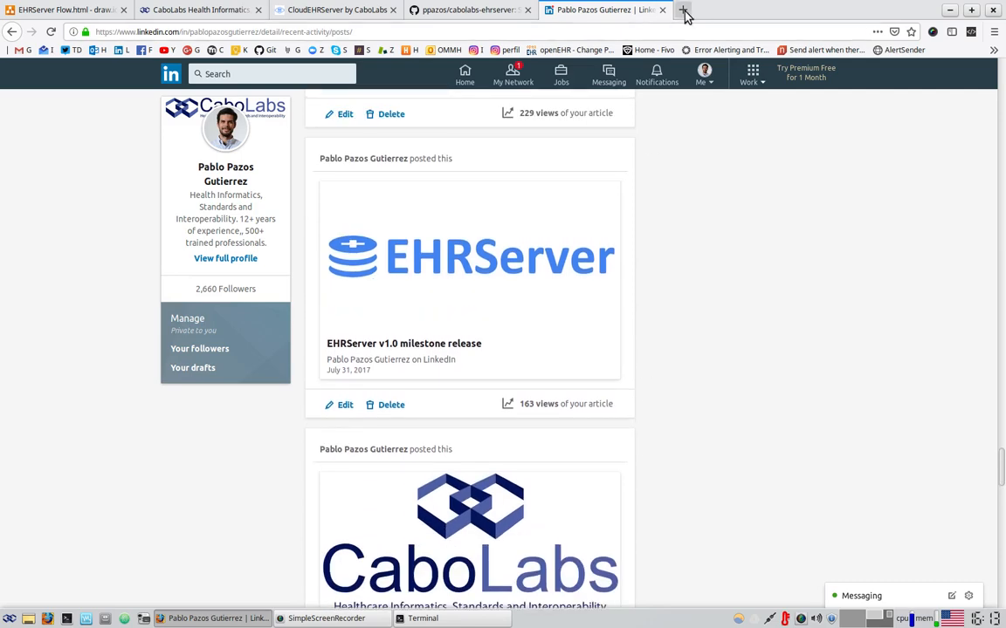
Load the CaboLabs blog at cabolabs.com/blog/ in another new tab
click(682, 9)
text(cabol)
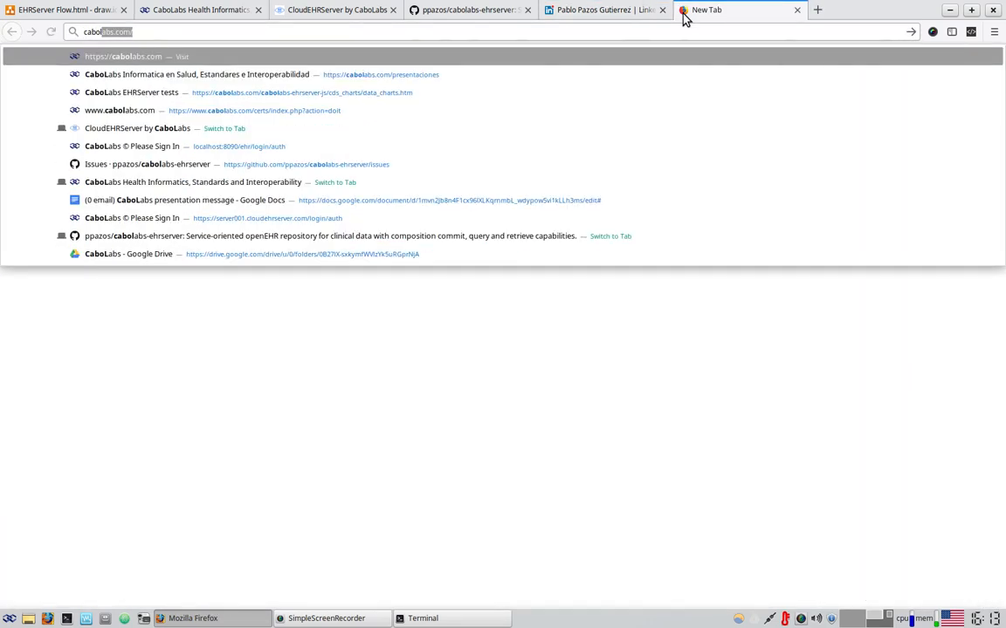
key(Return)
text(blog/)
key(Return)
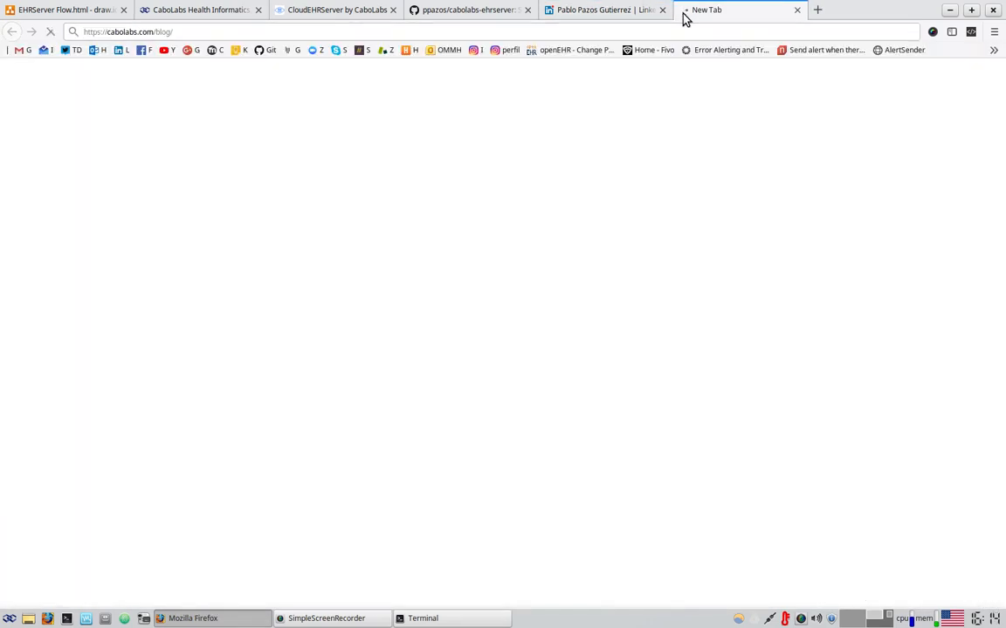
Back on LinkedIn, open the article 'Cloud EHRServer: from Proof of Concept to Software as a Service'
click(620, 15)
scroll(700, 447, down, 5)
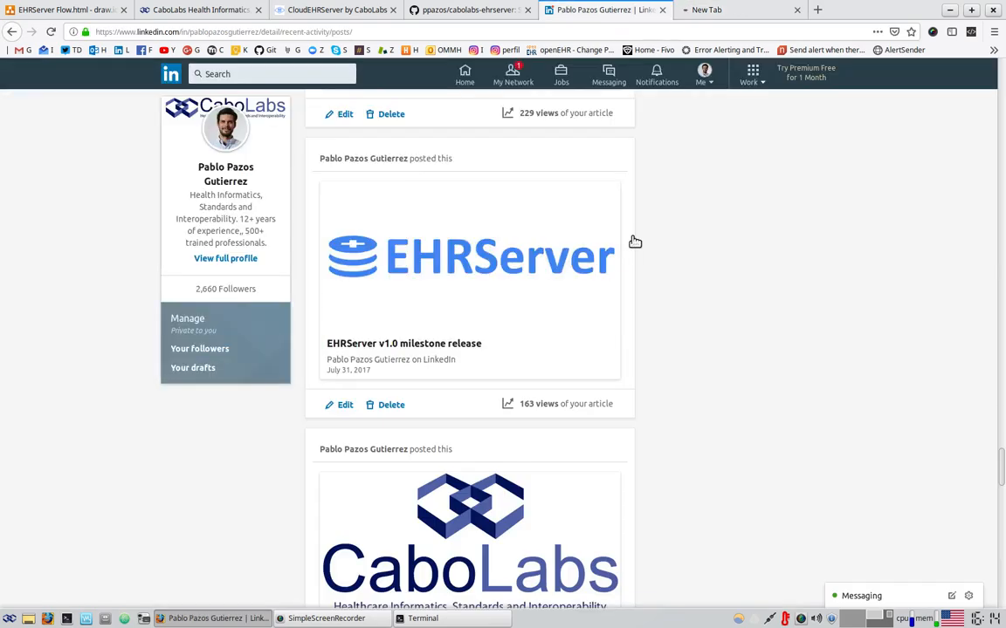
scroll(703, 447, down, 5)
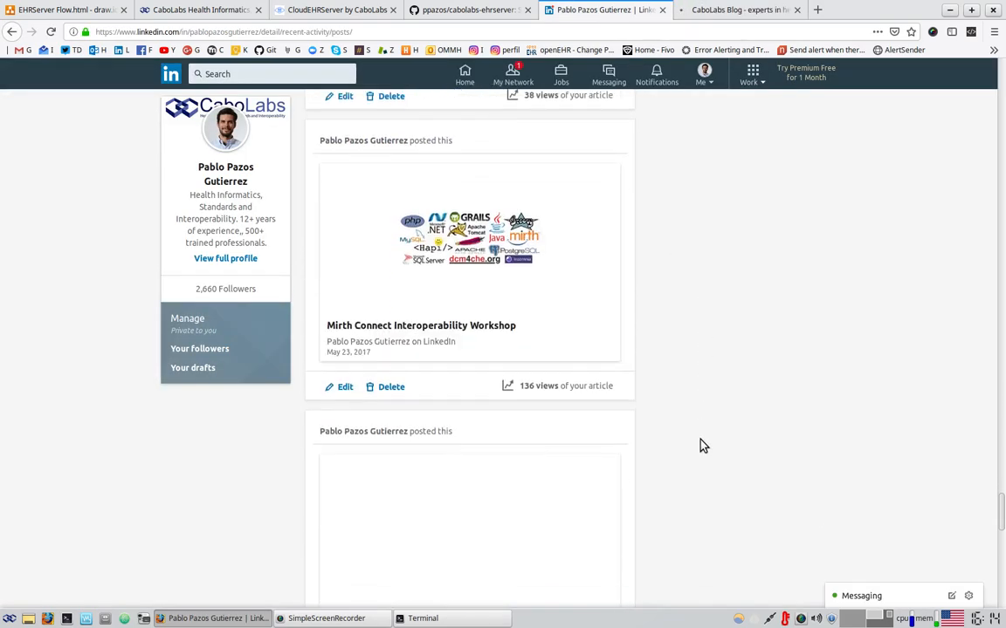
scroll(707, 453, down, 5)
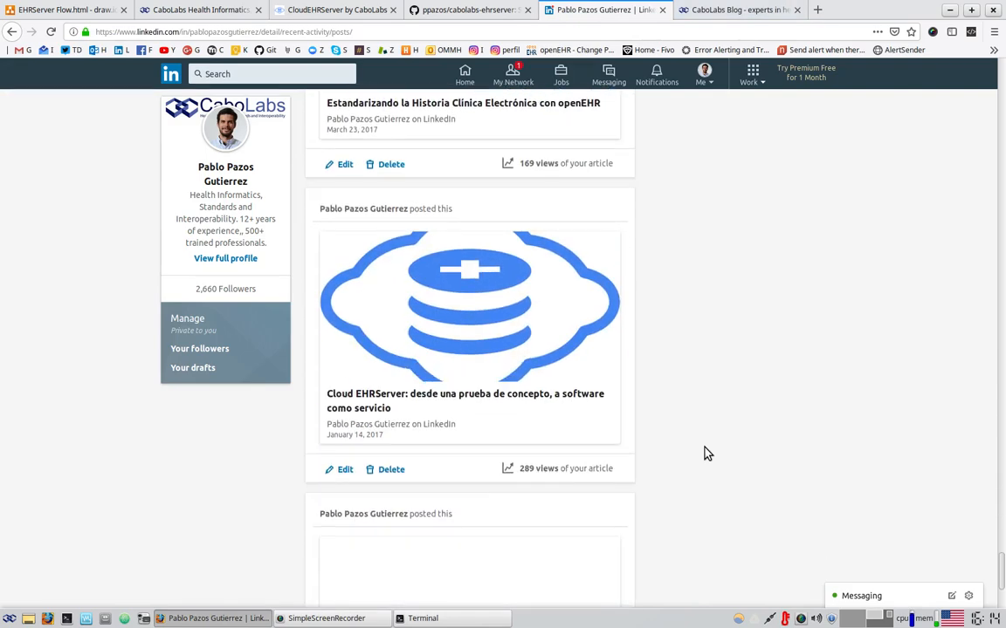
scroll(707, 453, down, 5)
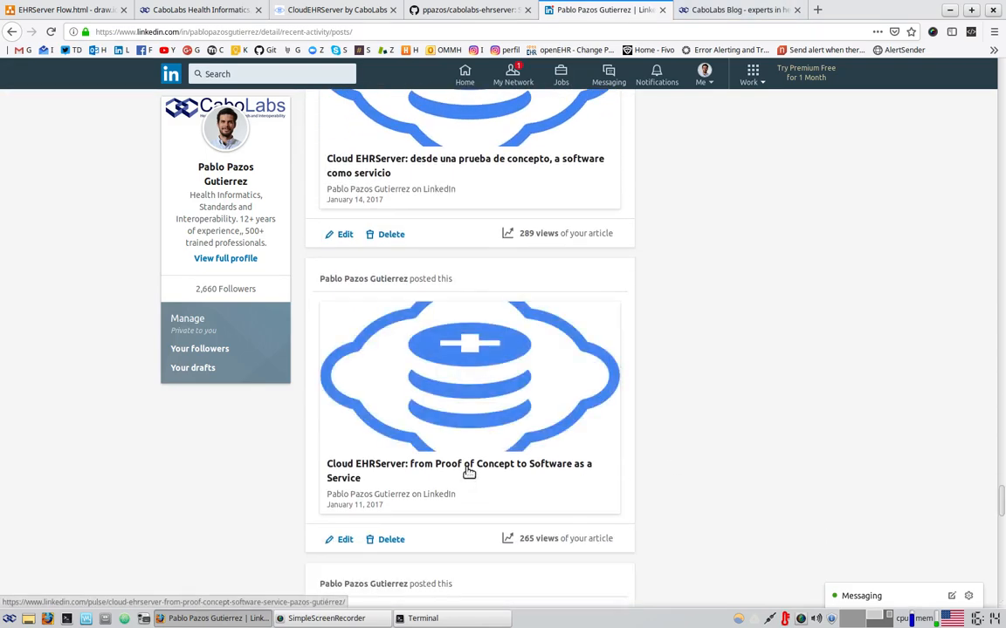
click(469, 473)
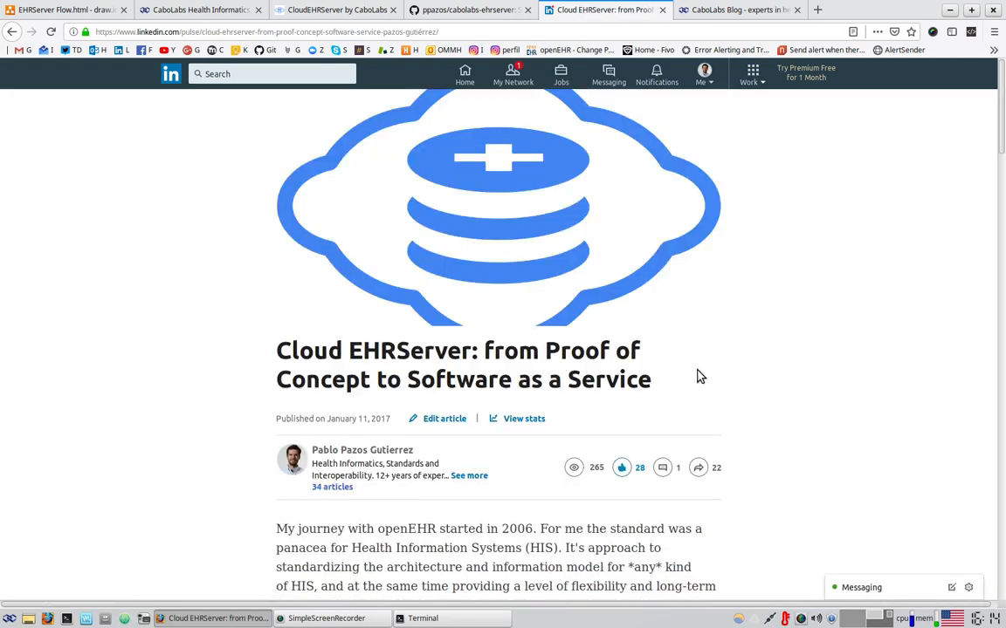
click(385, 32)
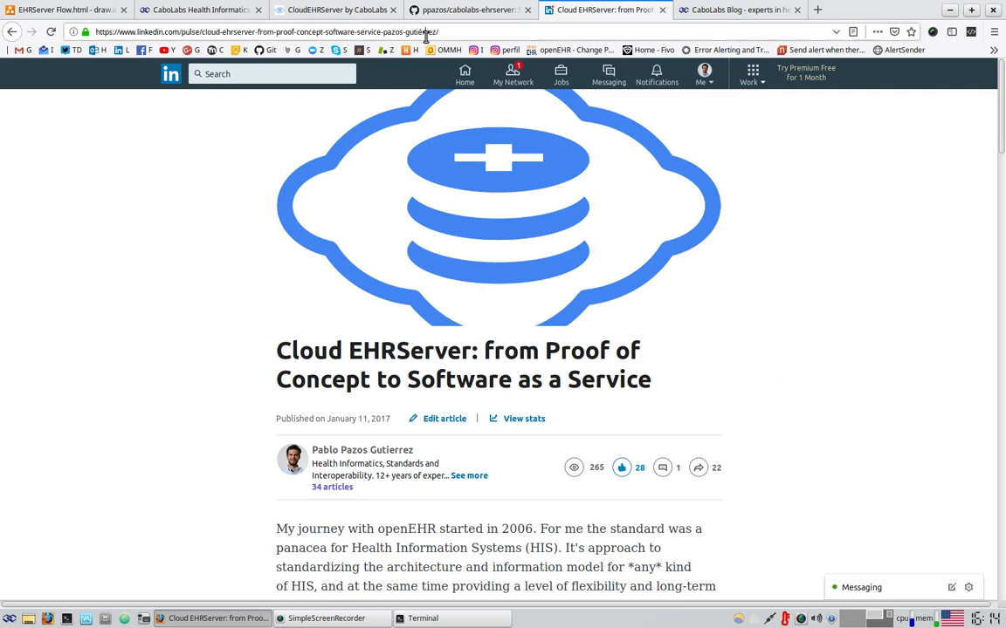
click(684, 13)
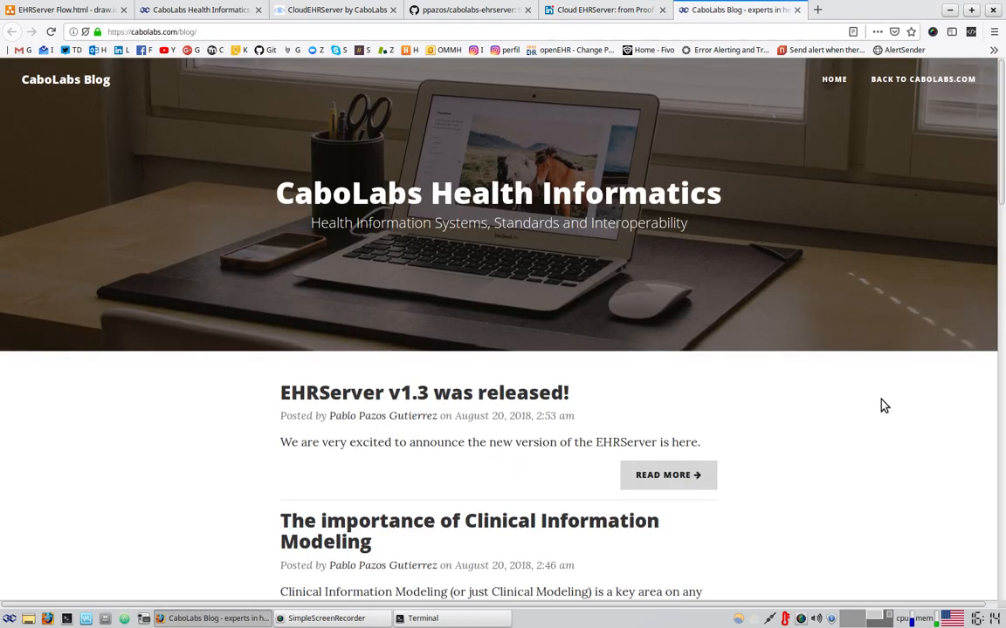
scroll(882, 406, down, 3)
scroll(882, 406, down, 7)
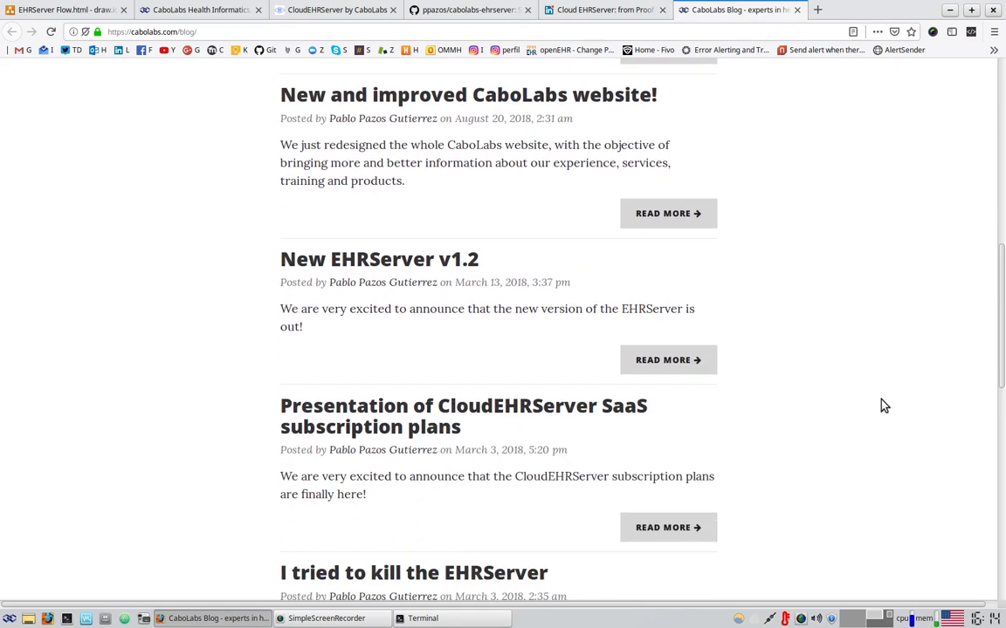
scroll(882, 406, down, 3)
scroll(882, 406, down, 5)
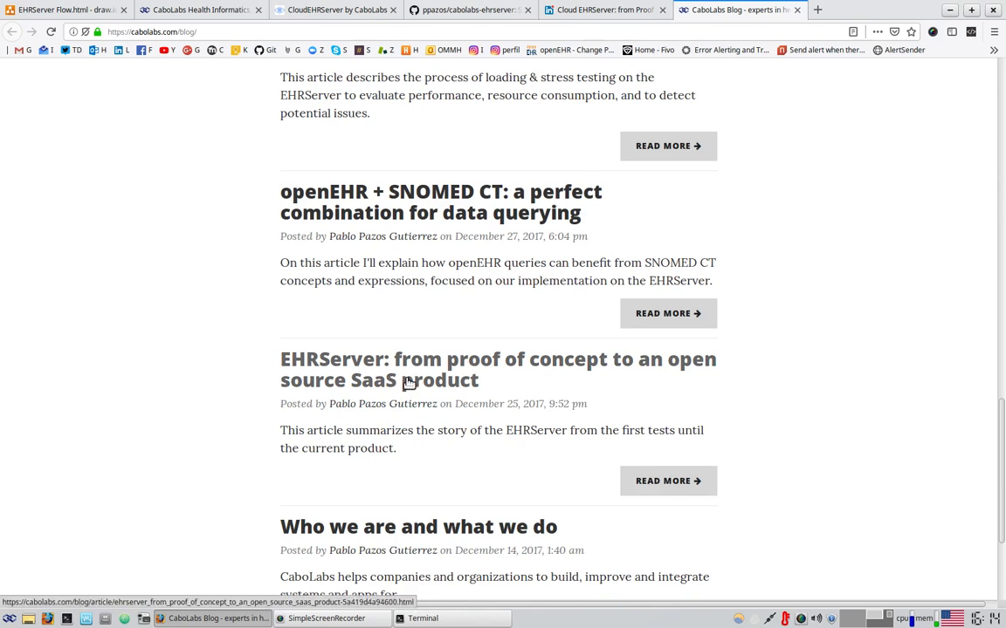
scroll(366, 476, up, 1)
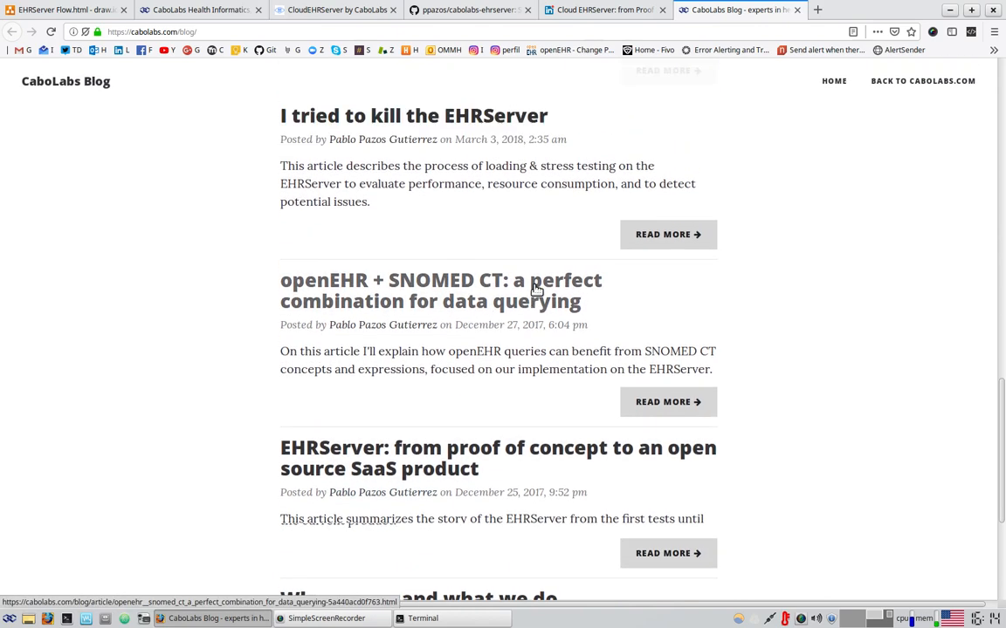
scroll(435, 220, up, 2)
scroll(538, 349, up, 4)
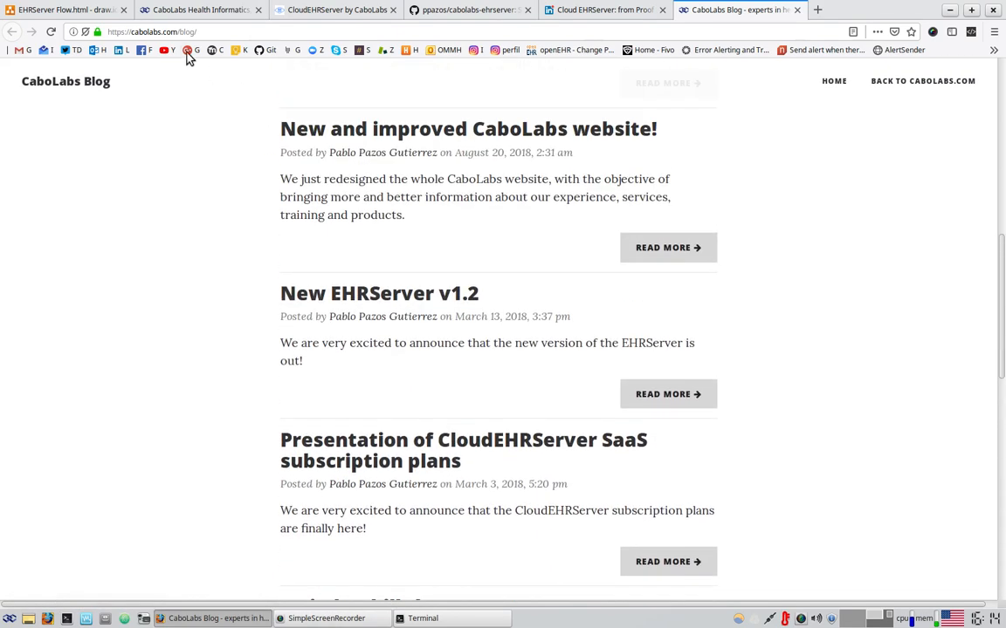
drag(178, 33, 213, 32)
scroll(495, 370, up, 2)
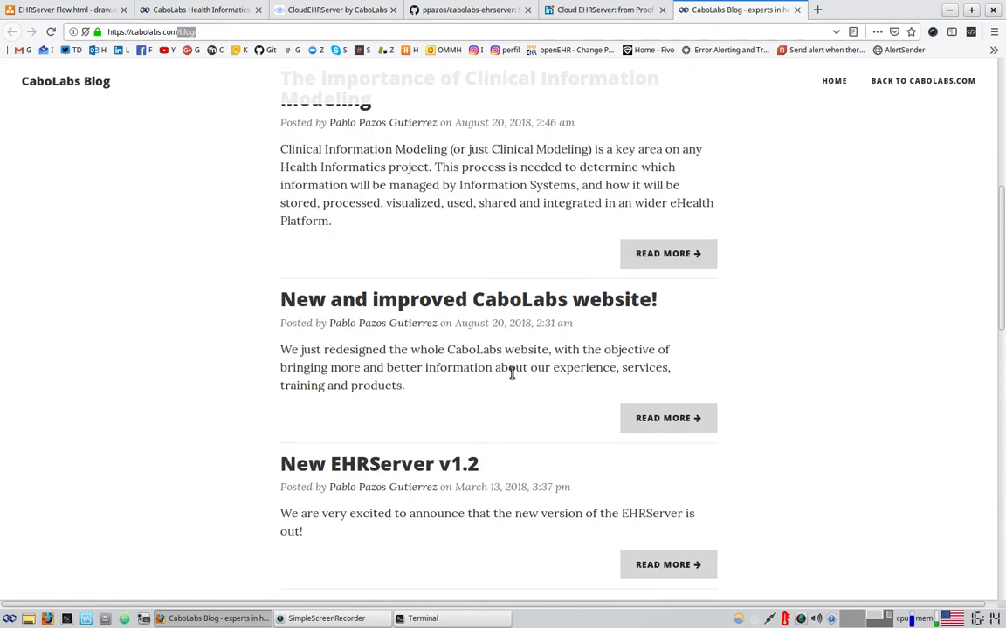
scroll(524, 375, up, 3)
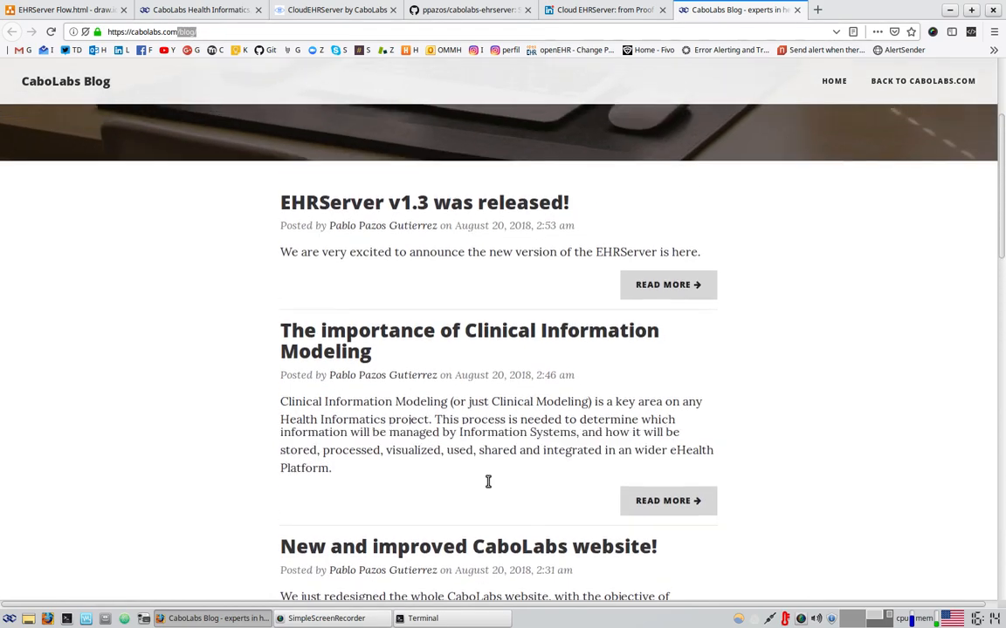
scroll(488, 482, up, 3)
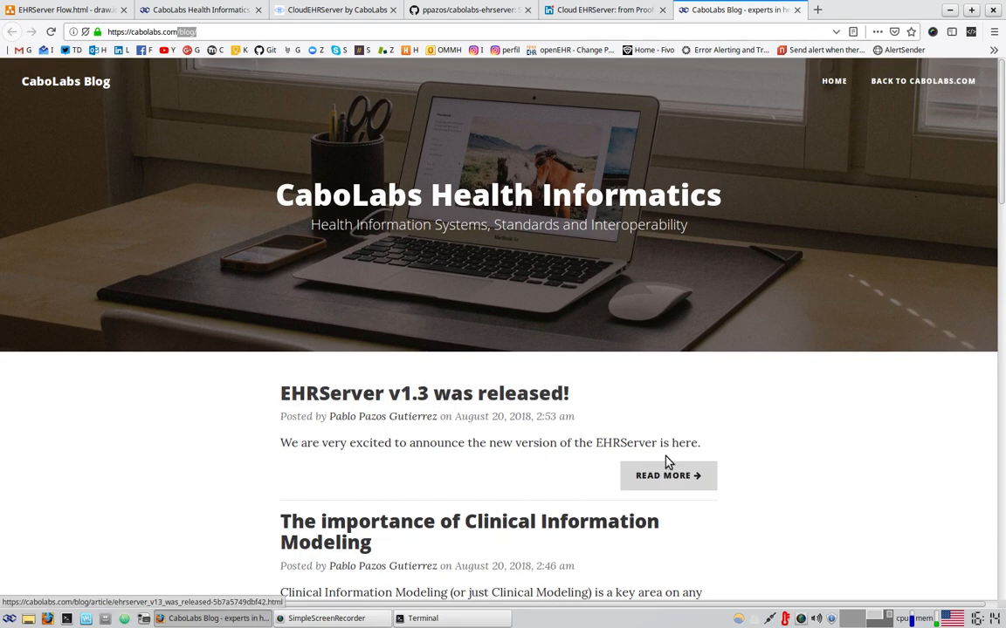
scroll(847, 500, down, 4)
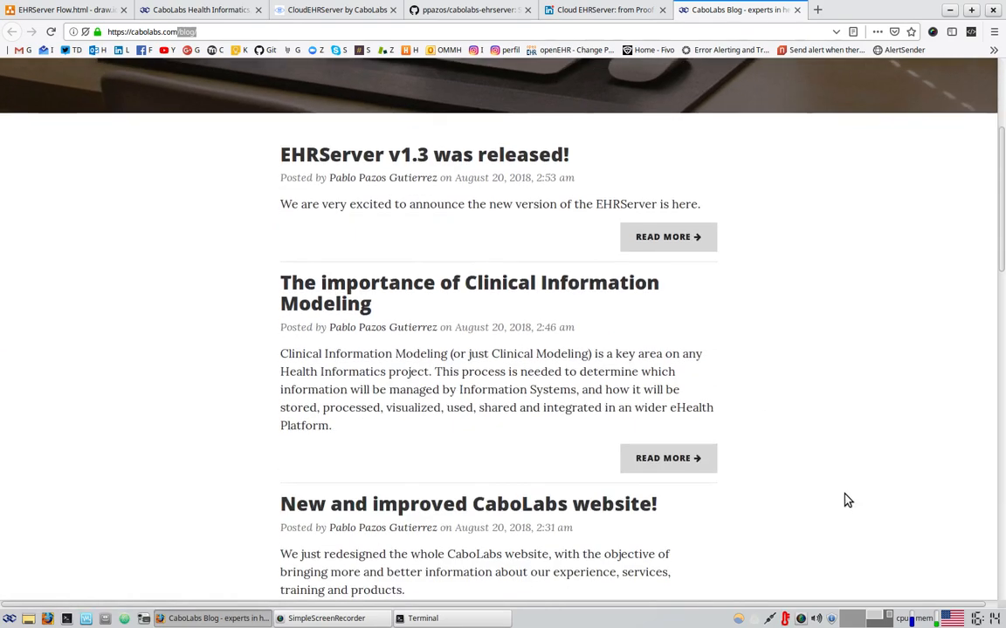
scroll(844, 494, up, 4)
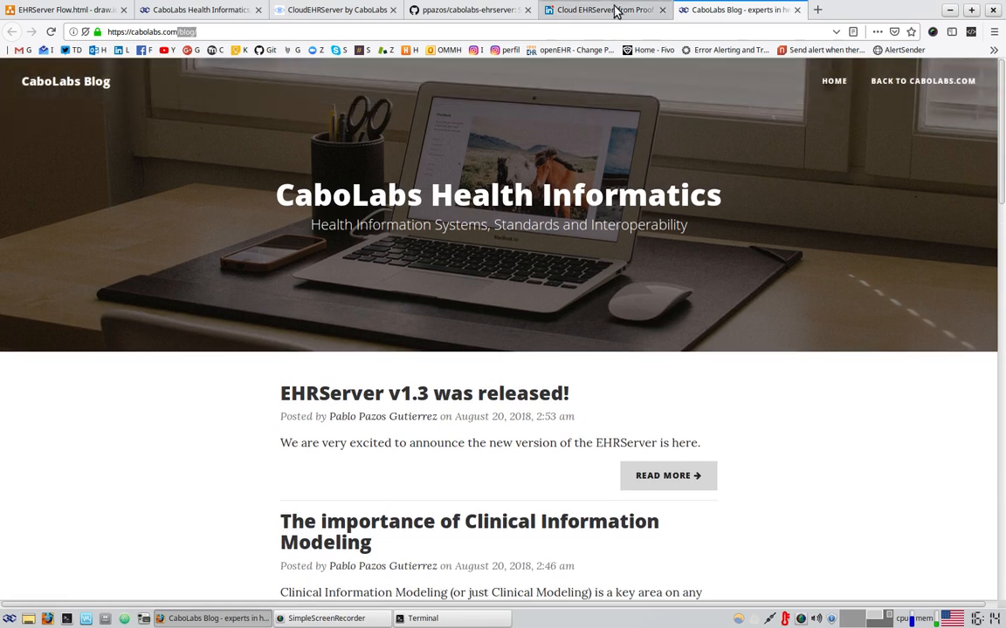
click(616, 11)
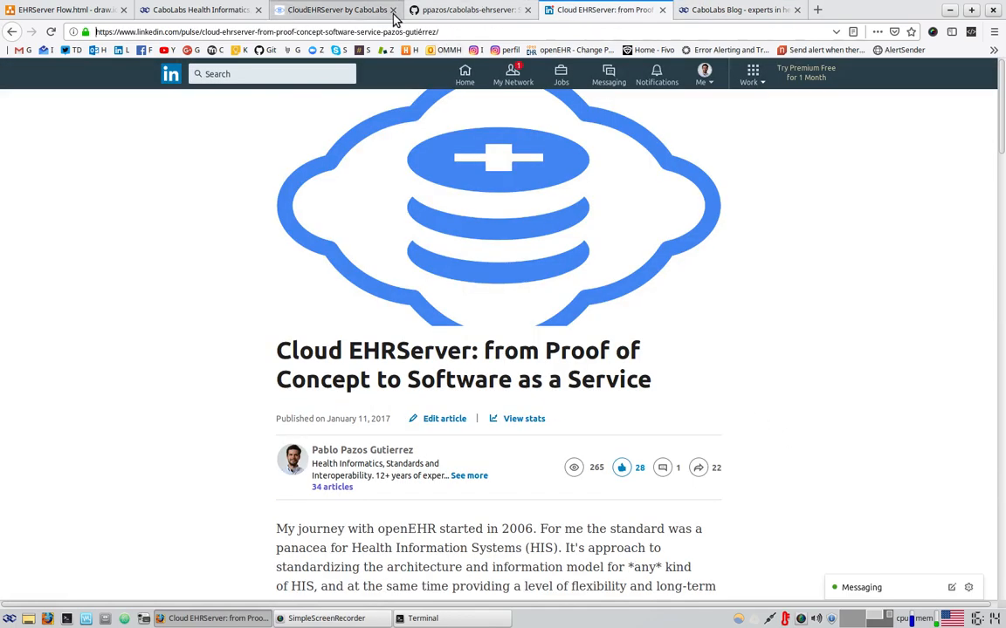
Move via the GitHub repository tab to the CloudEHRServer landing page and highlight its domain
click(472, 10)
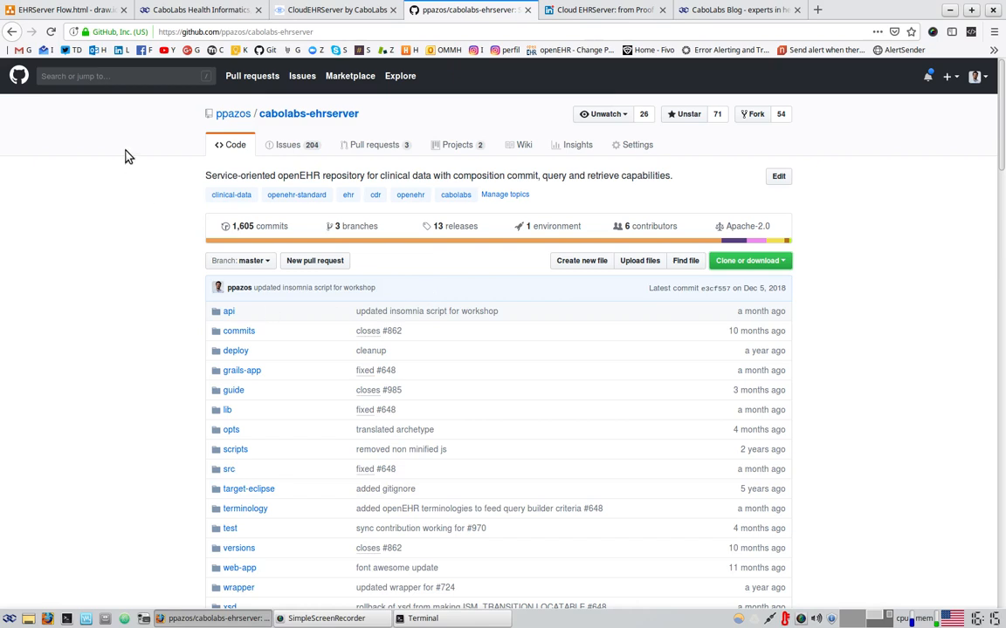
click(296, 12)
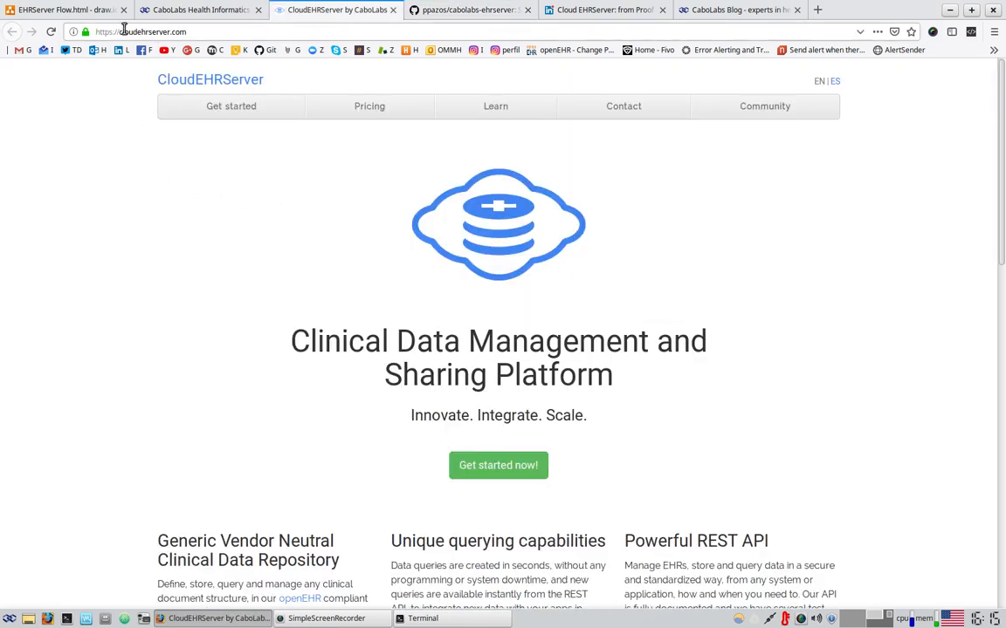
drag(123, 31, 198, 31)
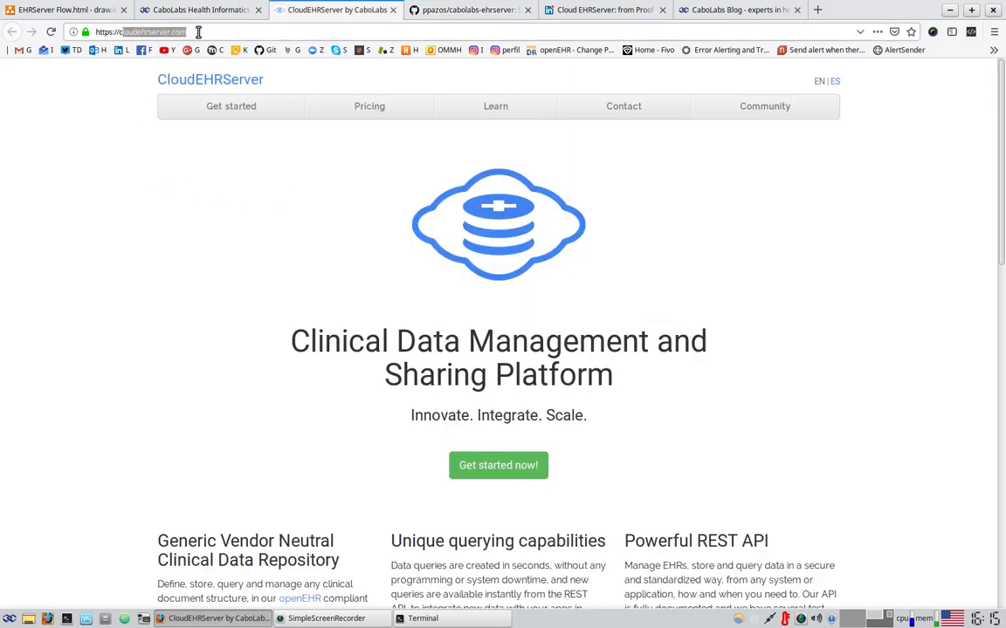
Open the EHRServer Learning Center page and select the EHRServer v1.3 guide title
click(503, 106)
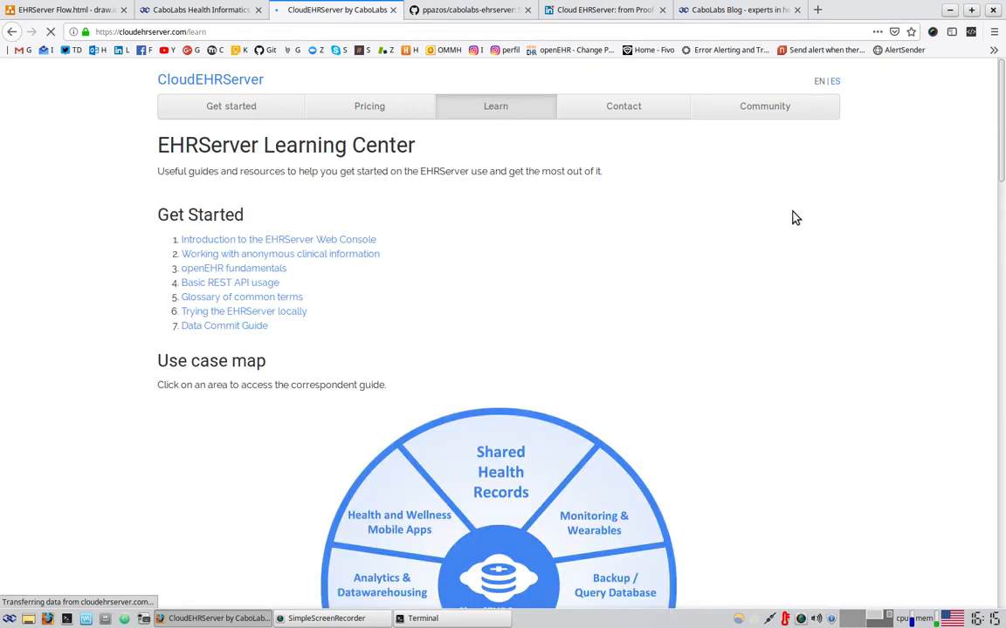
scroll(826, 249, down, 5)
scroll(868, 236, down, 2)
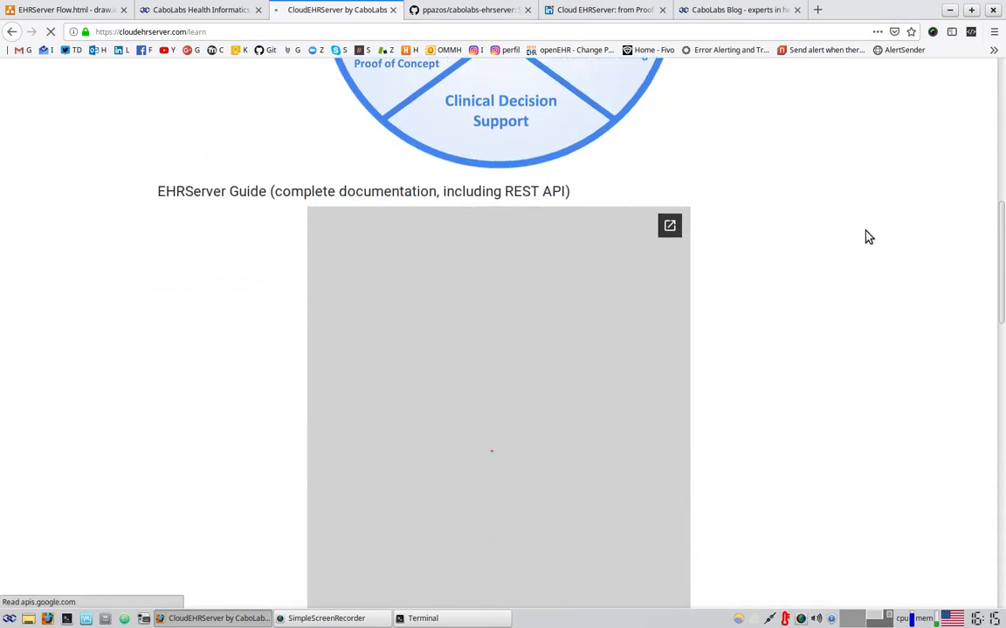
scroll(867, 235, down, 1)
scroll(868, 236, up, 1)
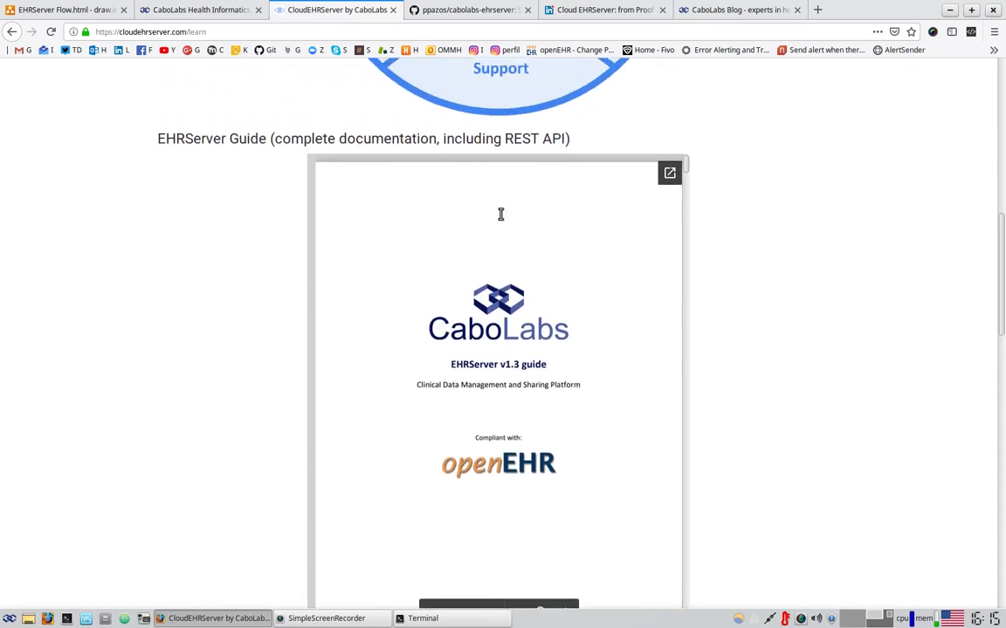
triple_click(476, 365)
scroll(546, 336, down, 8)
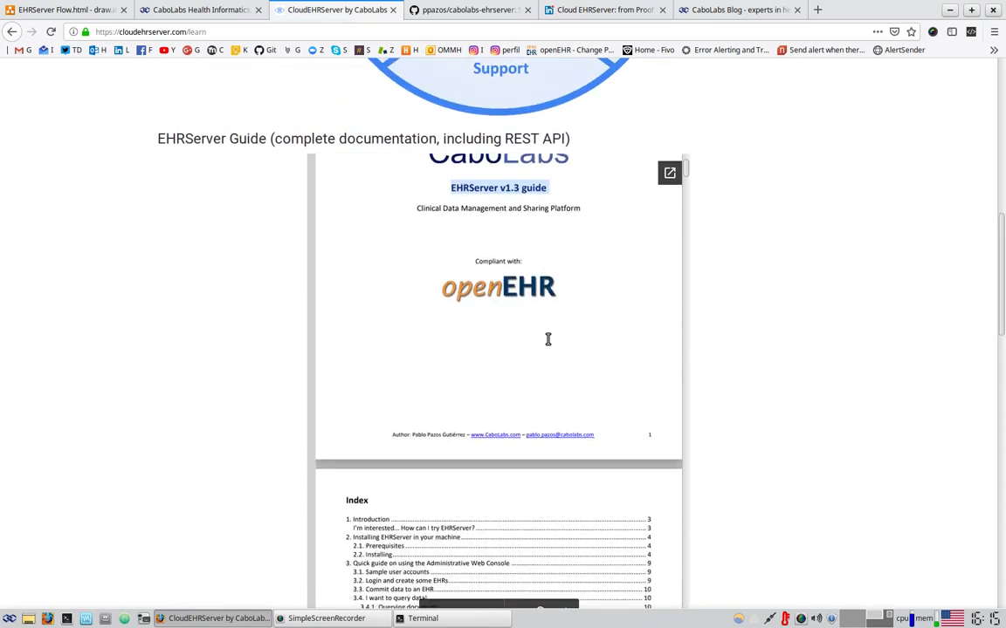
scroll(545, 333, down, 10)
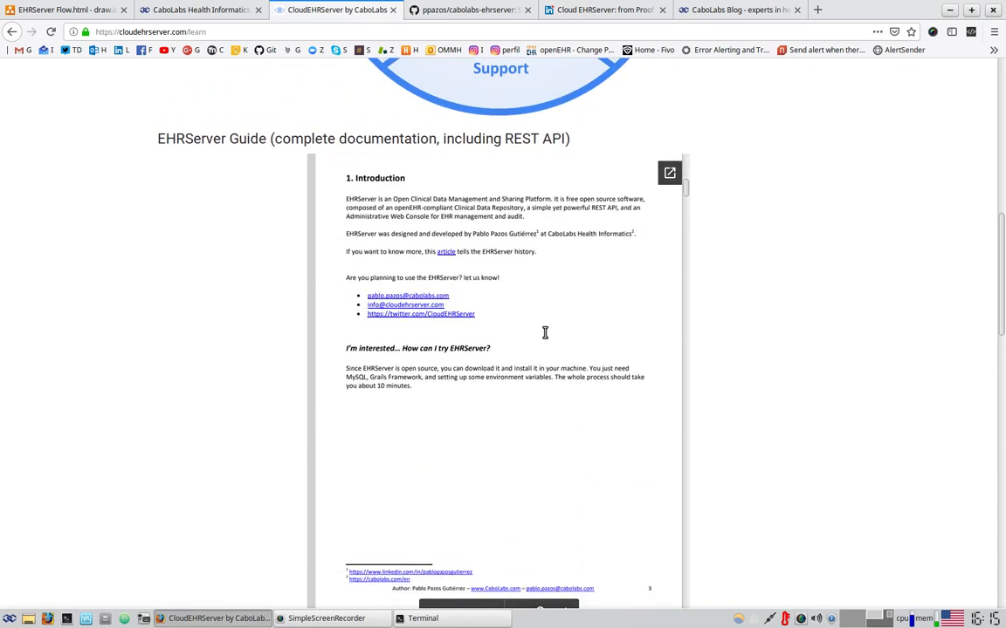
scroll(545, 333, down, 4)
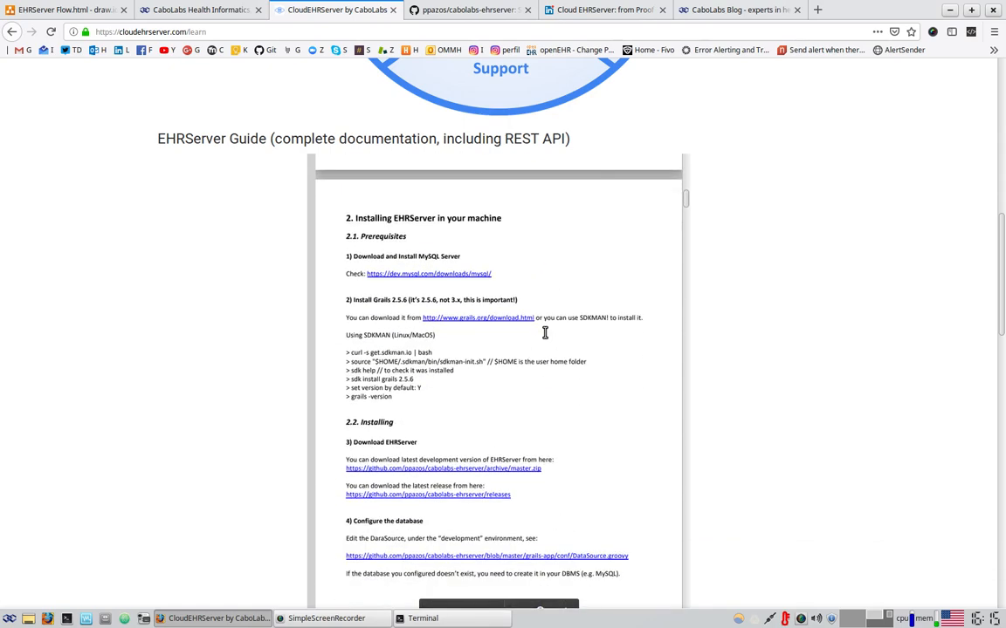
Highlight the 'Installing EHRServer in your machine' heading, skim sections 3–9, then scroll back to it
drag(355, 217, 512, 224)
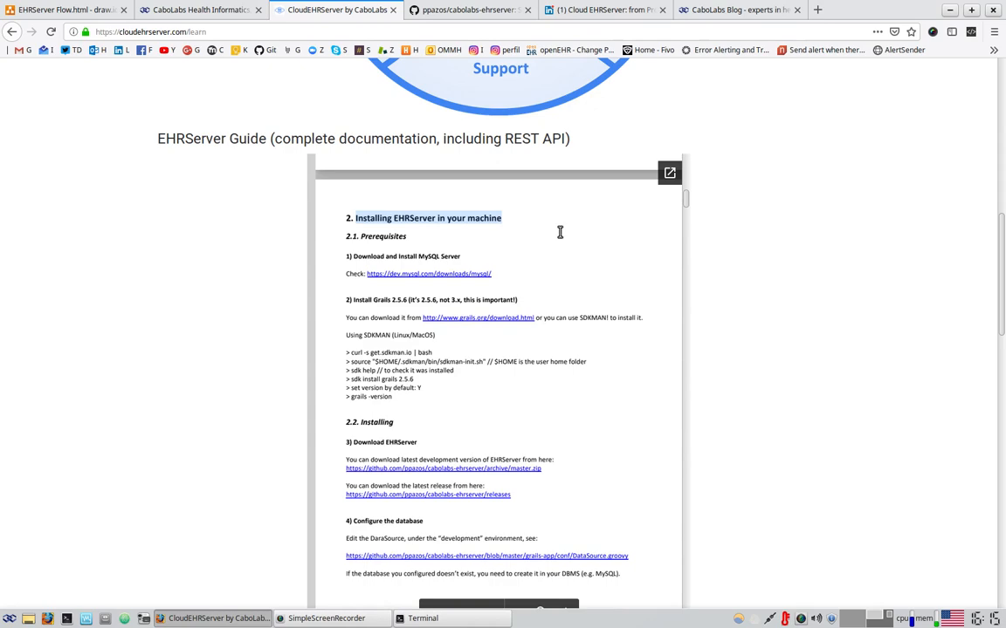
scroll(541, 225, down, 2)
scroll(453, 366, down, 3)
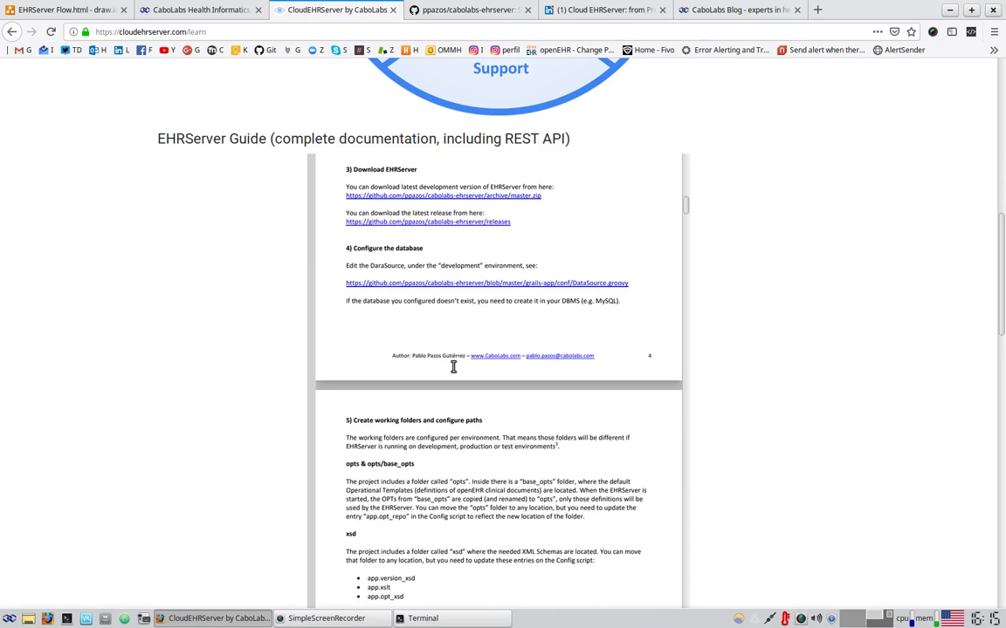
scroll(453, 367, down, 1)
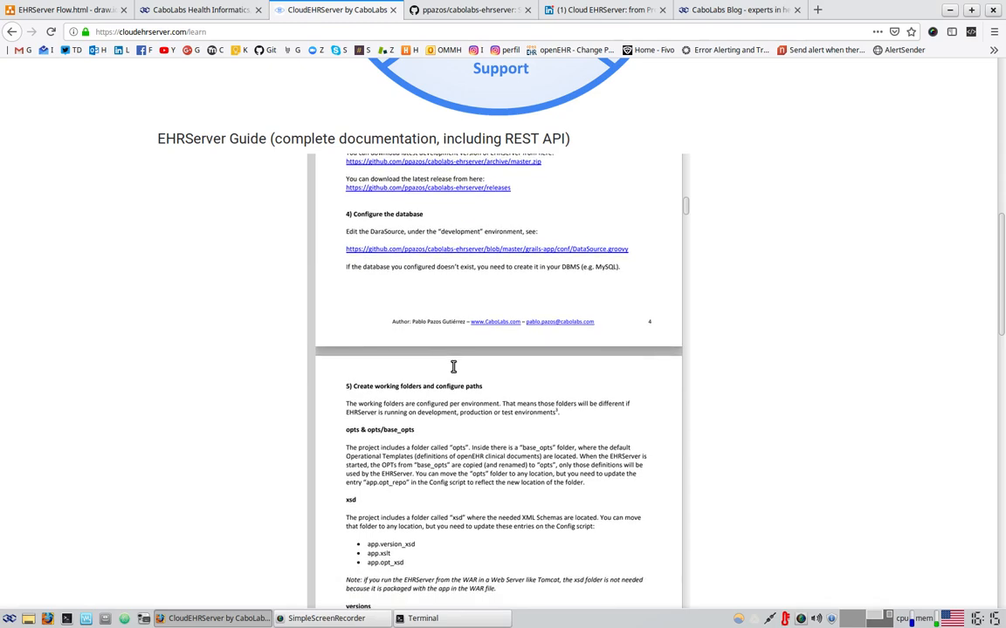
scroll(453, 366, down, 6)
scroll(453, 367, down, 18)
scroll(449, 395, down, 1)
scroll(448, 394, up, 3)
scroll(448, 395, down, 13)
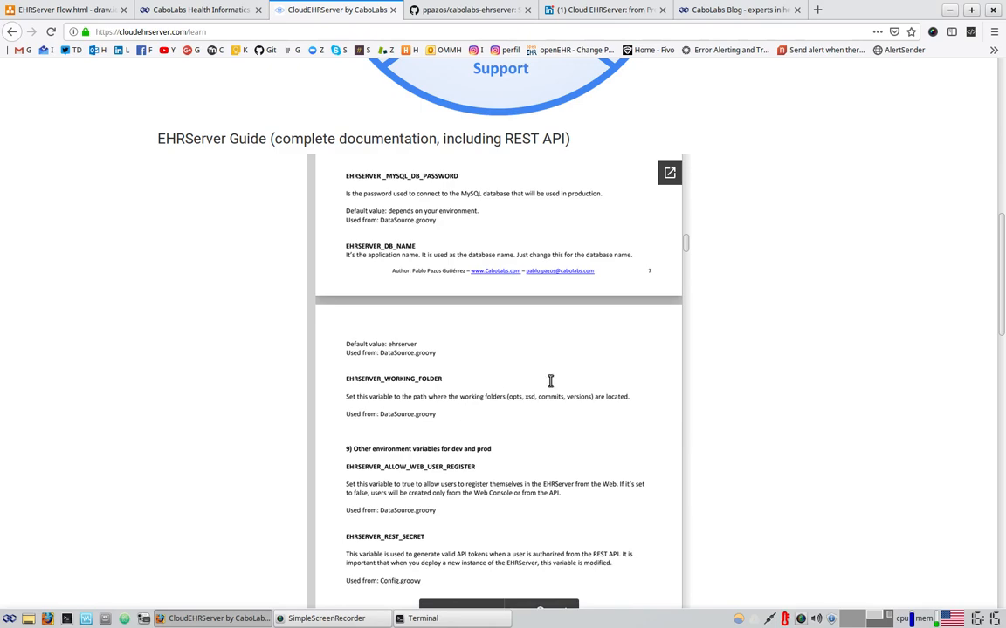
scroll(562, 377, up, 15)
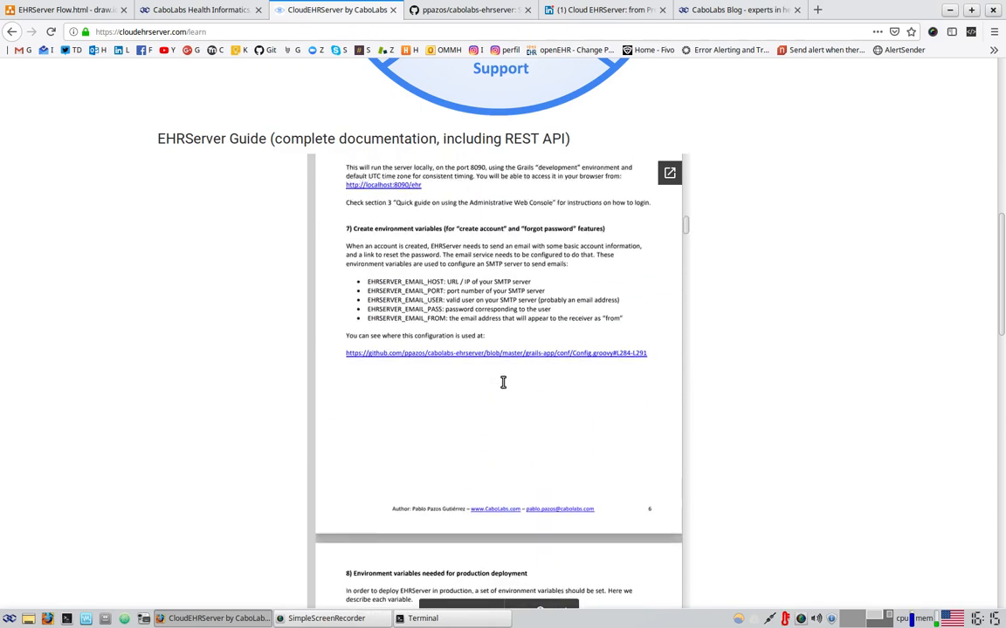
scroll(489, 393, up, 6)
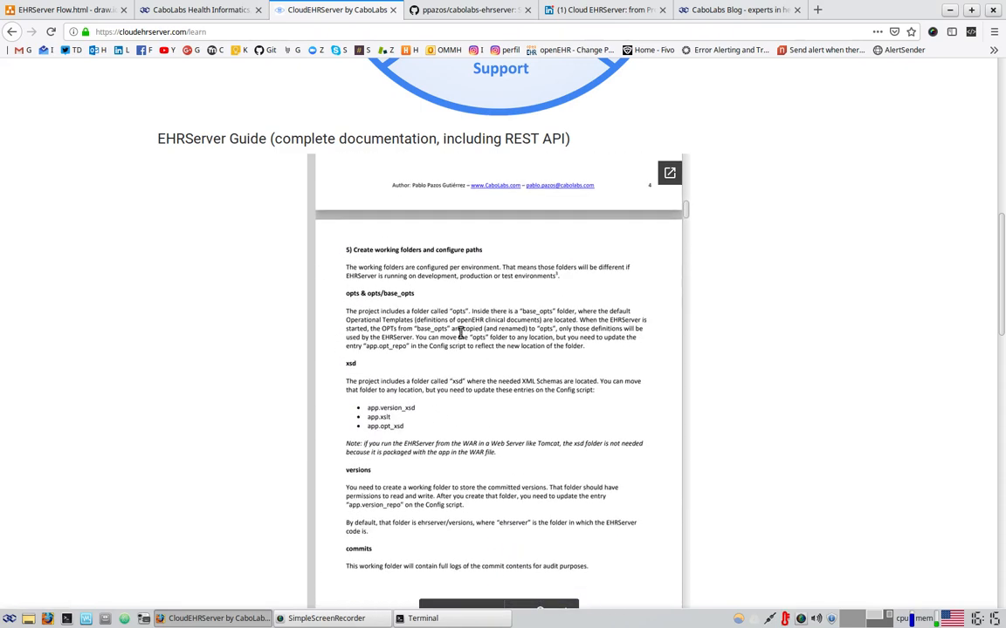
scroll(481, 547, up, 3)
scroll(489, 523, up, 5)
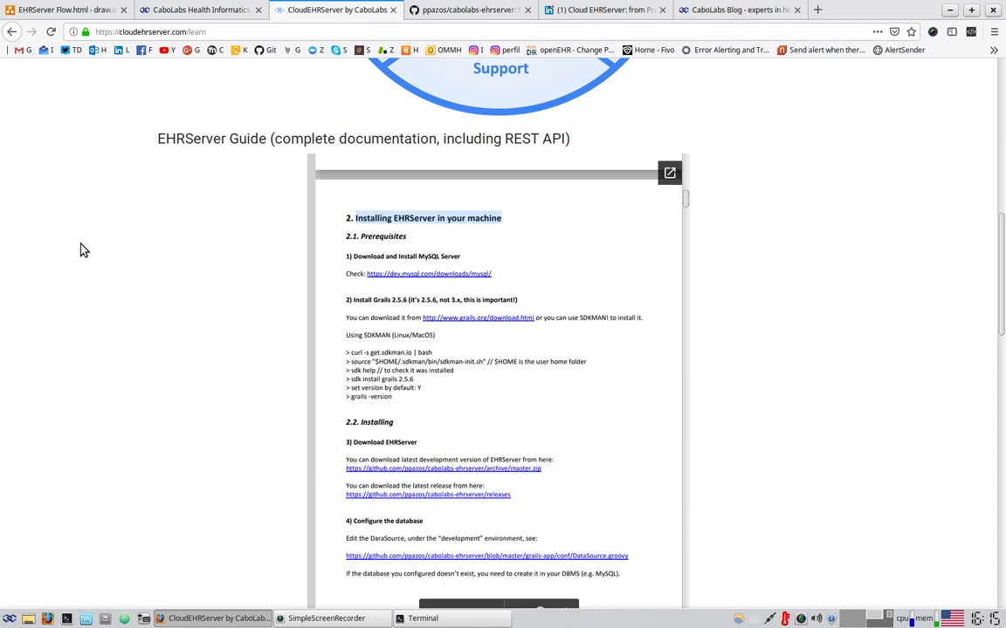
Switch to the draw.io EHRServer Flow tab and select the 'Install and Configure EHRServer' box
click(74, 9)
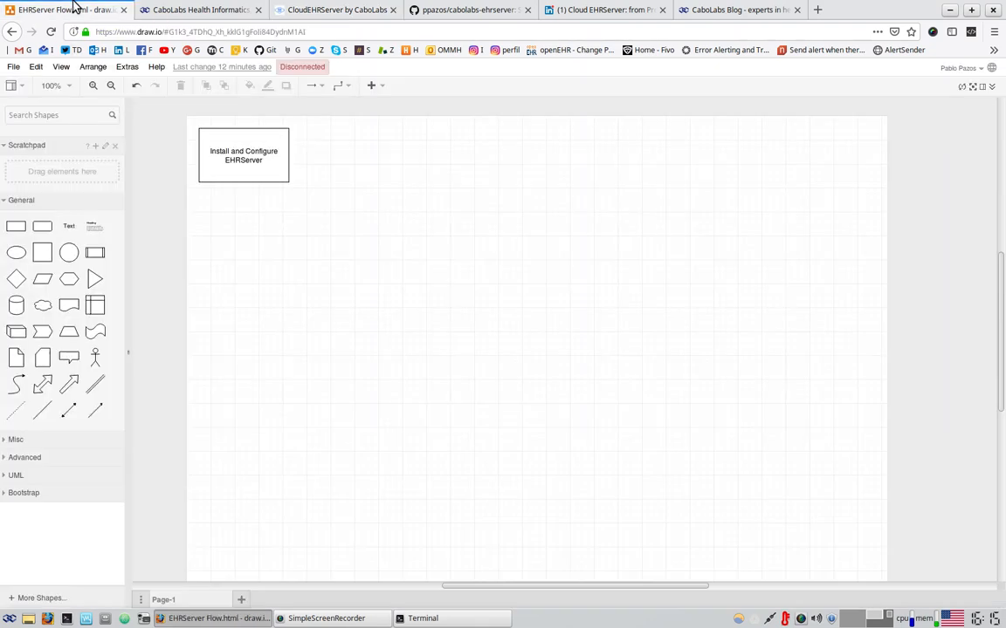
click(247, 152)
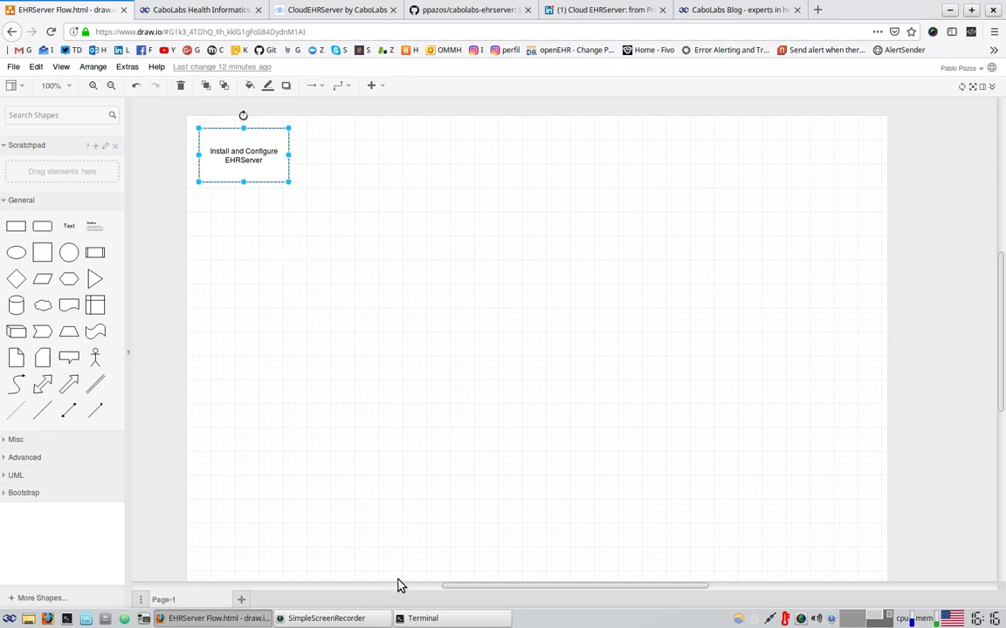
Run 'grails run-app' in Terminal from the cabolabs-ehrserver folder to start EHRServer
click(422, 618)
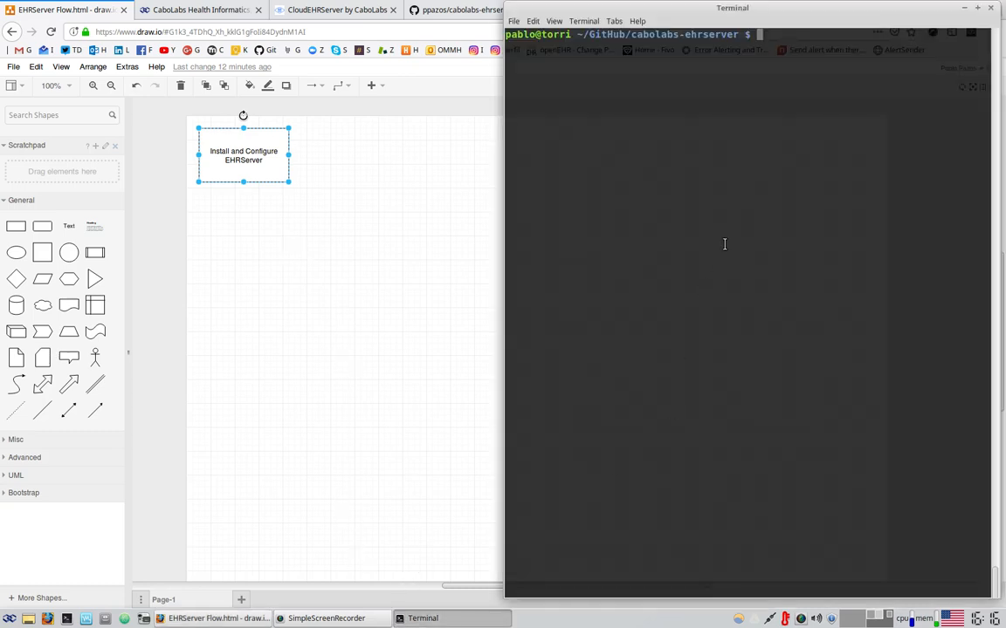
triple_click(594, 35)
click(734, 39)
text(gra)
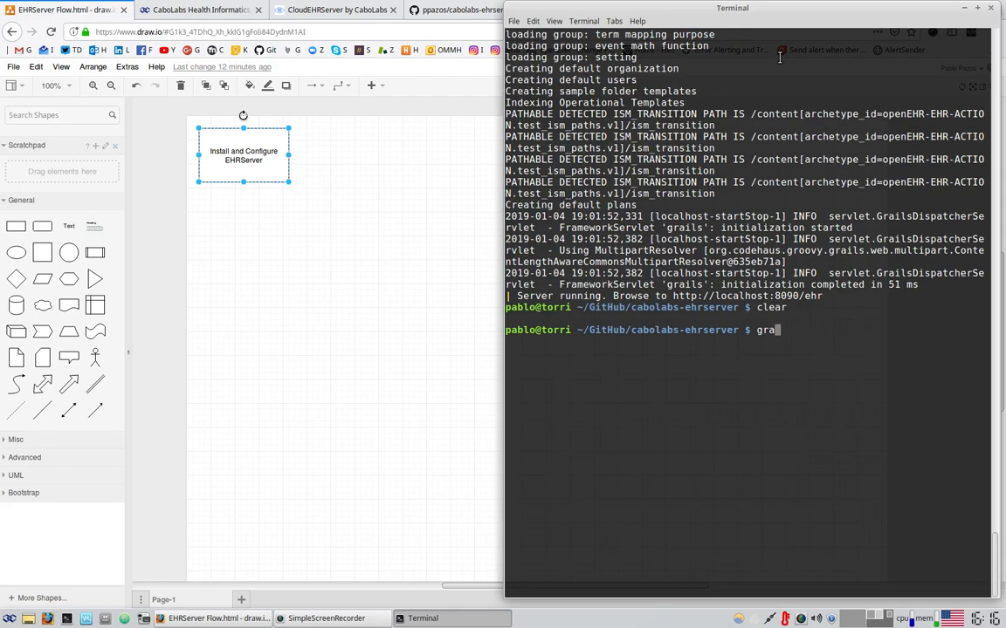
text(ils run-app)
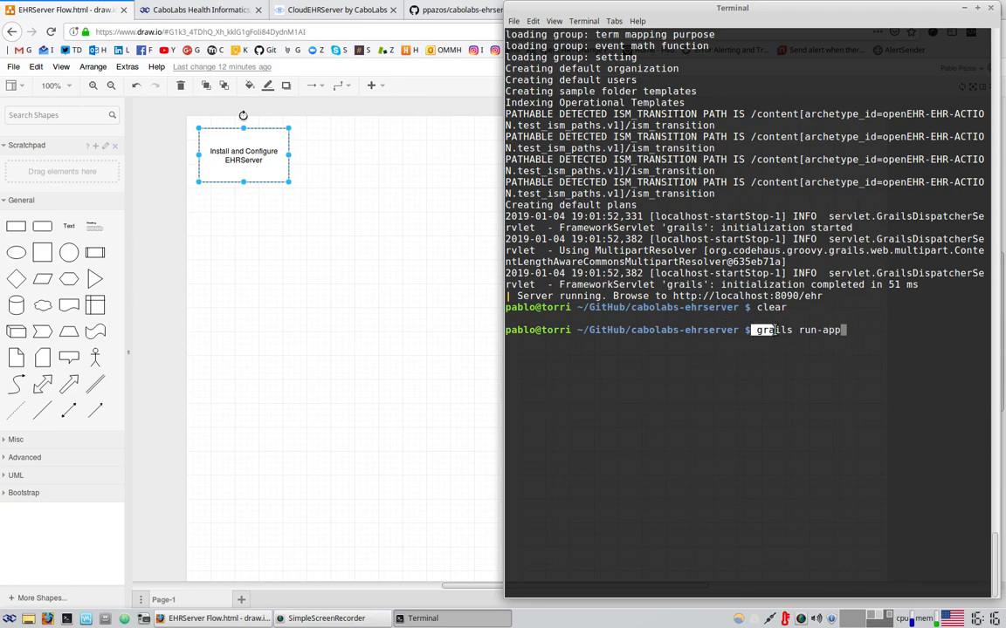
drag(756, 330, 792, 330)
click(756, 332)
drag(748, 330, 799, 332)
click(799, 341)
drag(752, 330, 796, 331)
click(873, 337)
drag(632, 332, 698, 328)
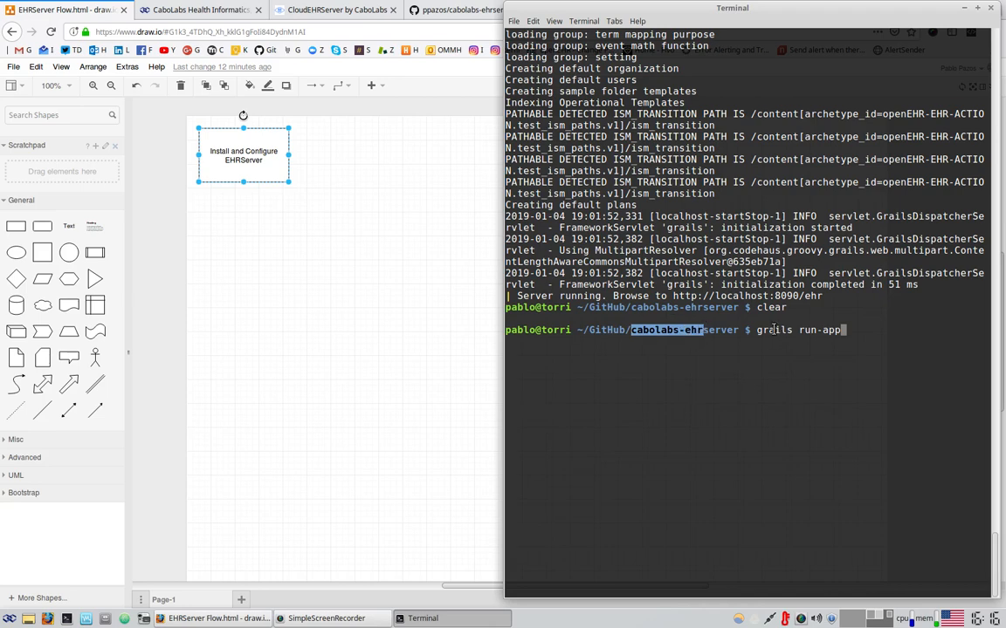
drag(769, 331, 822, 329)
click(855, 328)
key(Return)
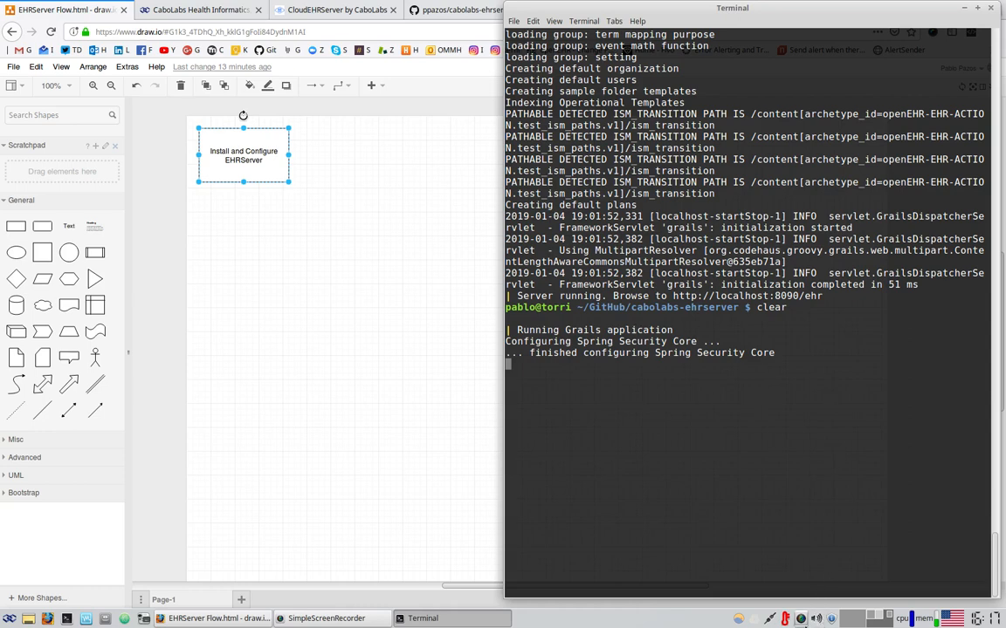
Untick Auto Sync in the Google Drive tray menu
right_click(758, 618)
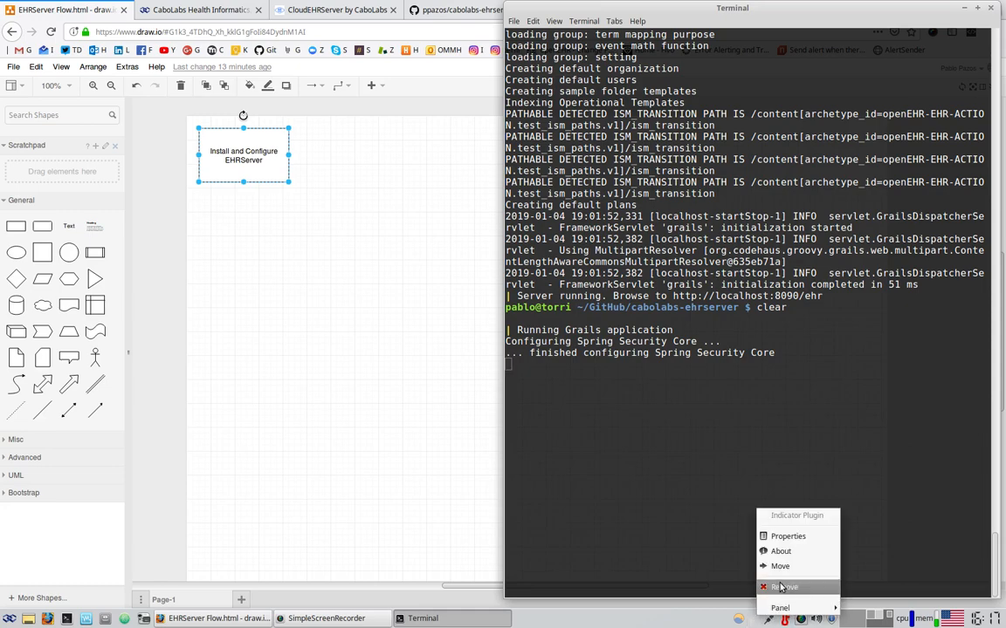
click(694, 616)
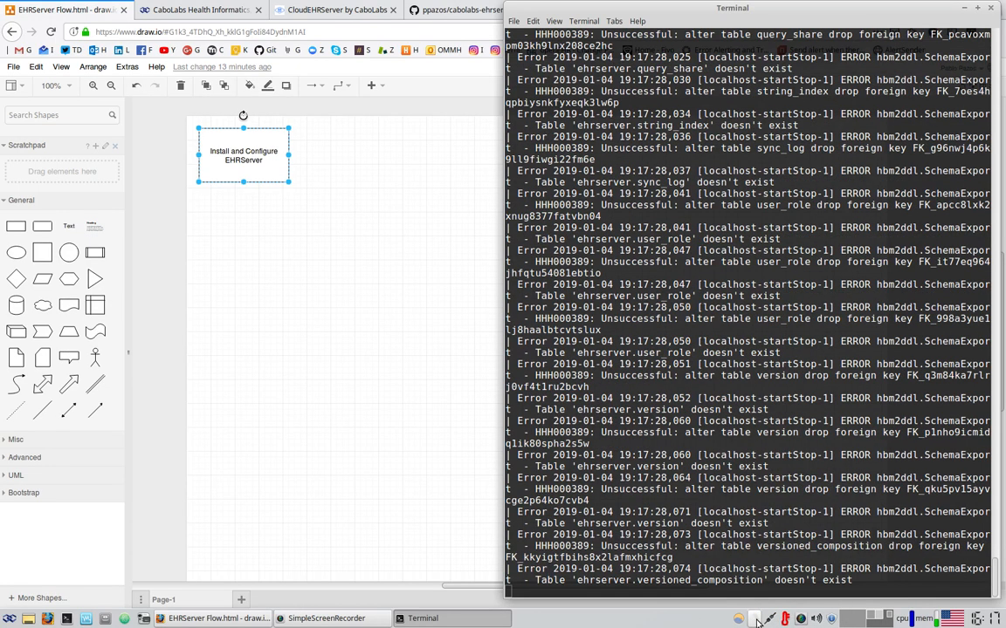
click(759, 619)
click(766, 619)
click(757, 621)
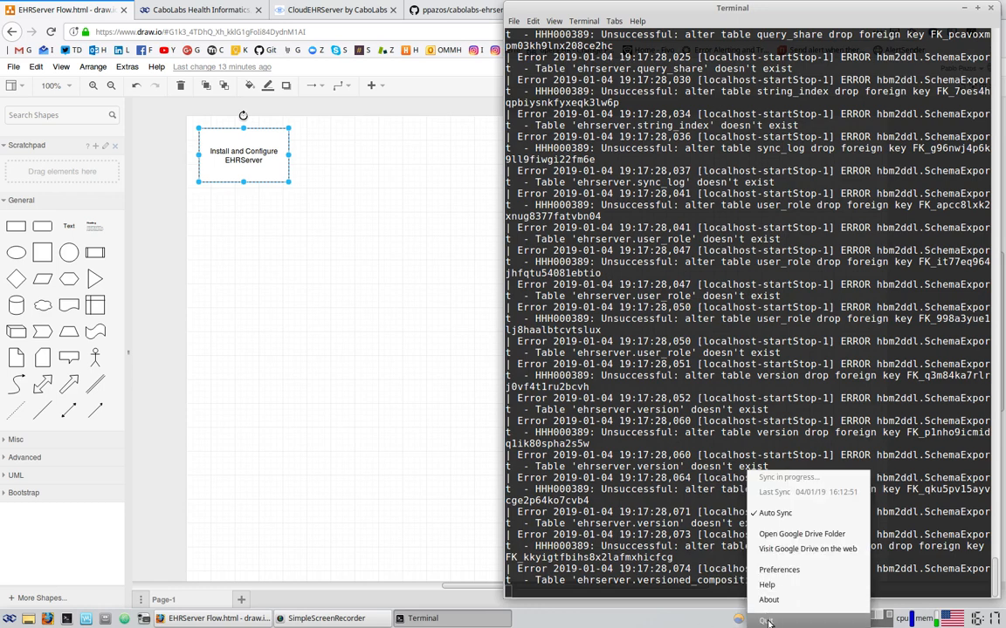
click(768, 622)
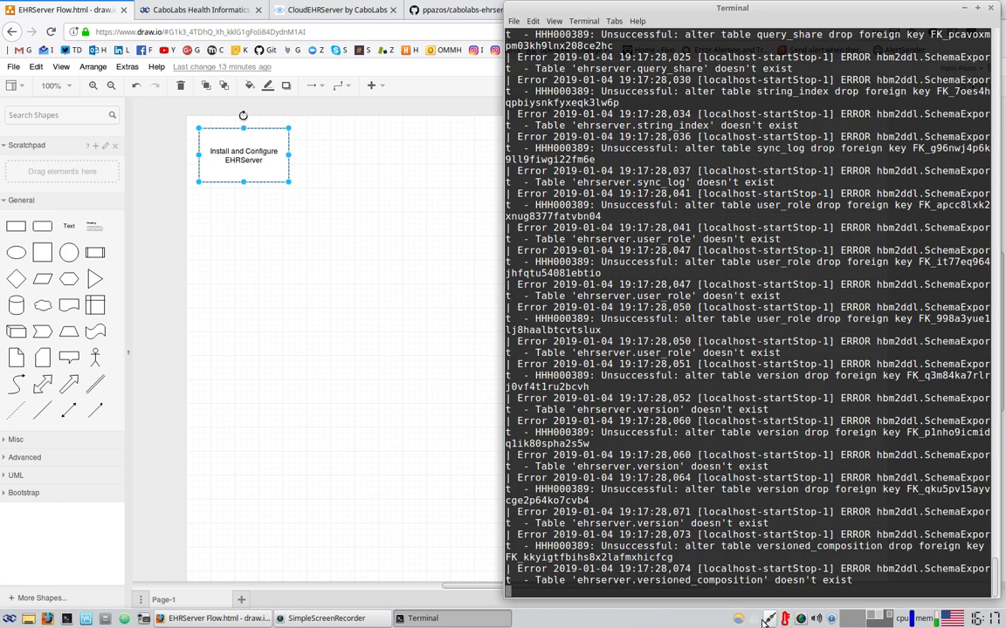
click(757, 622)
click(771, 625)
click(758, 622)
click(763, 515)
click(756, 622)
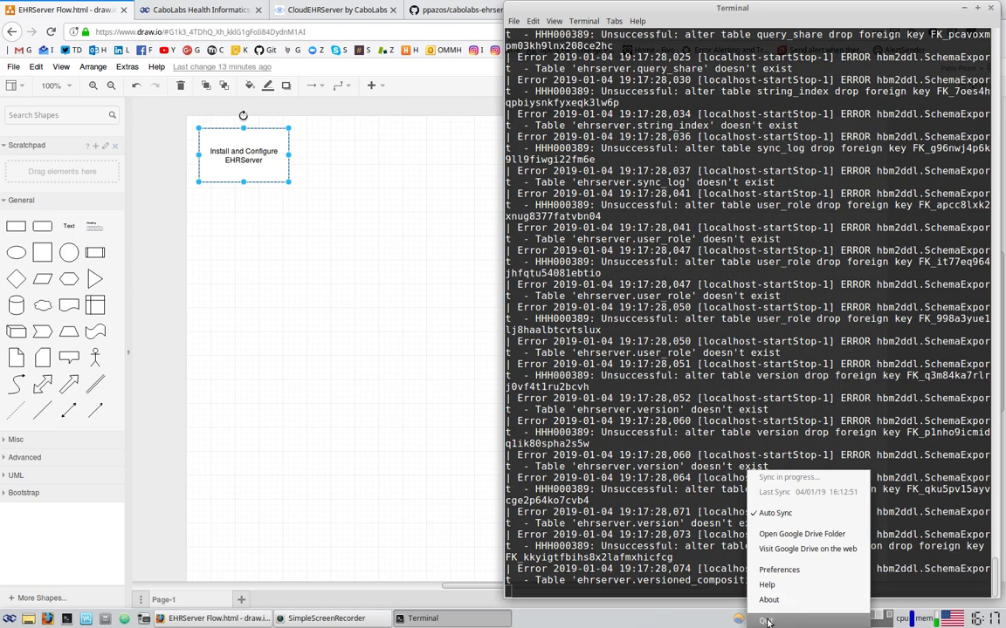
click(767, 621)
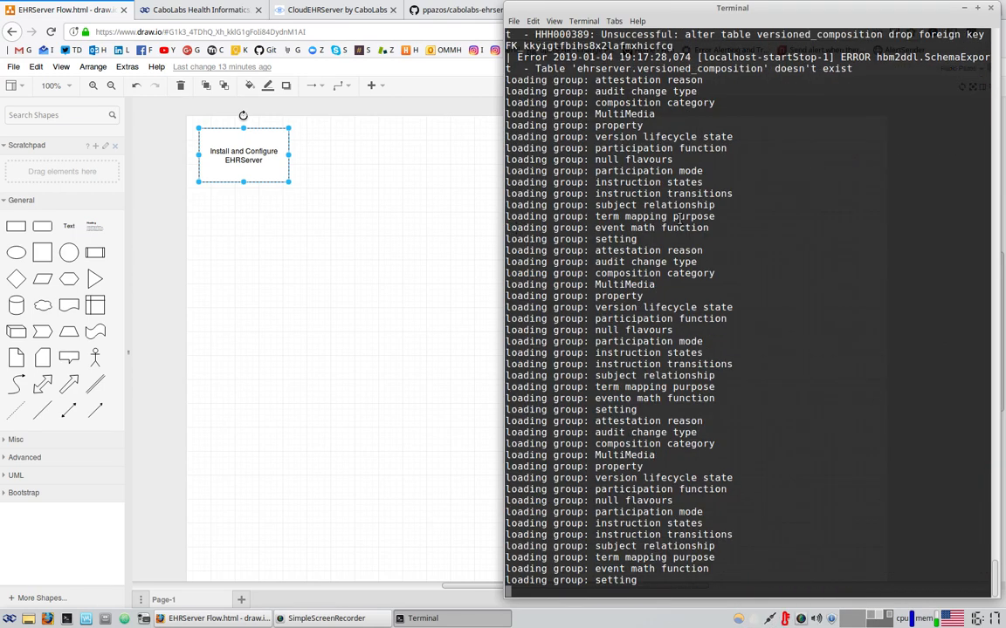
scroll(679, 218, up, 10)
drag(526, 208, 618, 277)
scroll(739, 297, up, 6)
drag(684, 191, 643, 202)
scroll(646, 204, up, 5)
scroll(662, 216, up, 4)
scroll(663, 216, up, 10)
drag(625, 160, 747, 467)
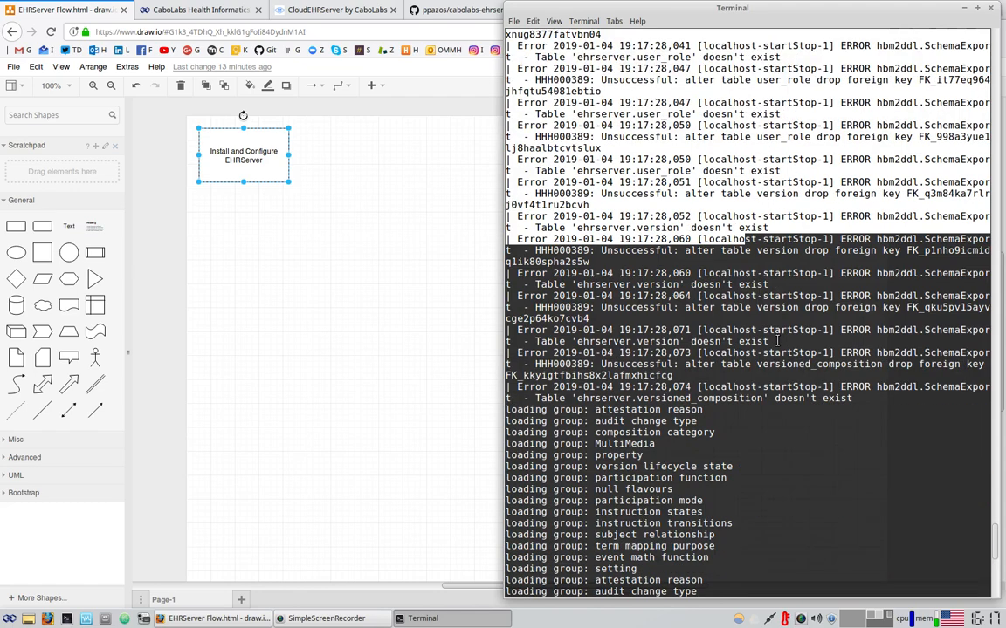
scroll(773, 332, up, 10)
click(764, 310)
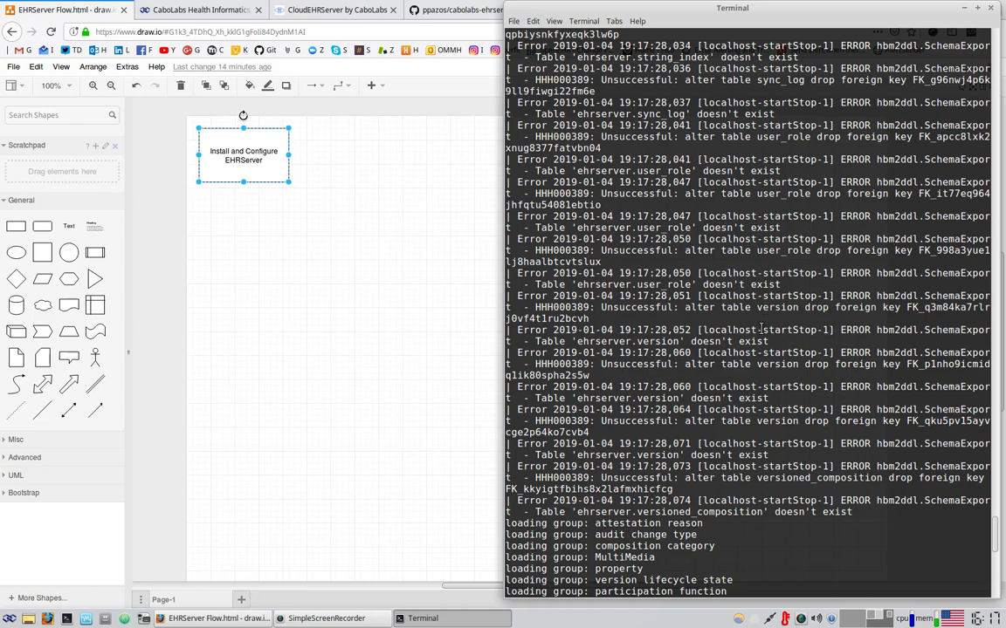
drag(584, 137, 651, 413)
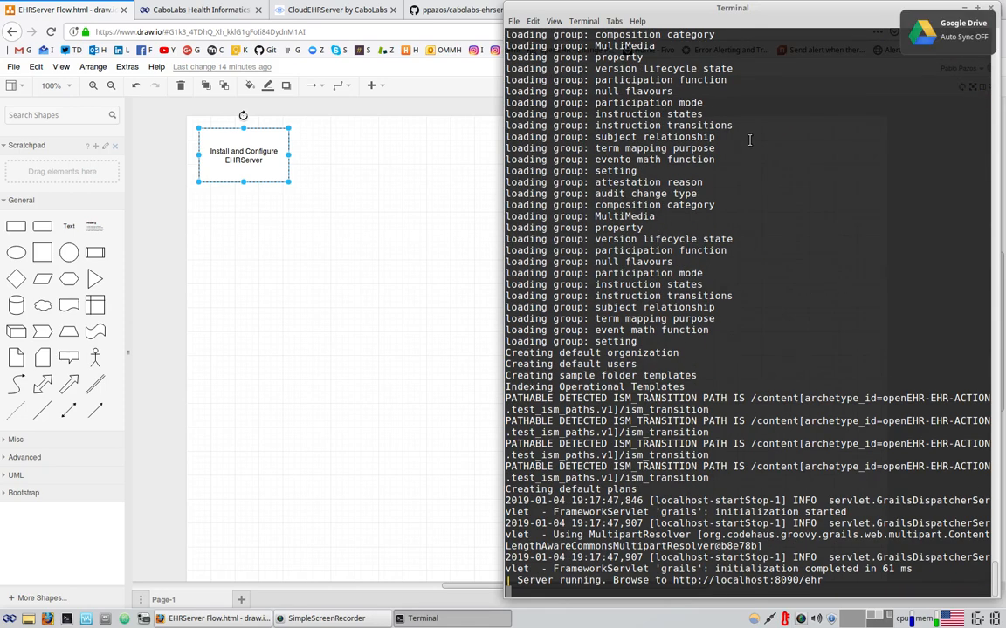
drag(724, 162, 709, 342)
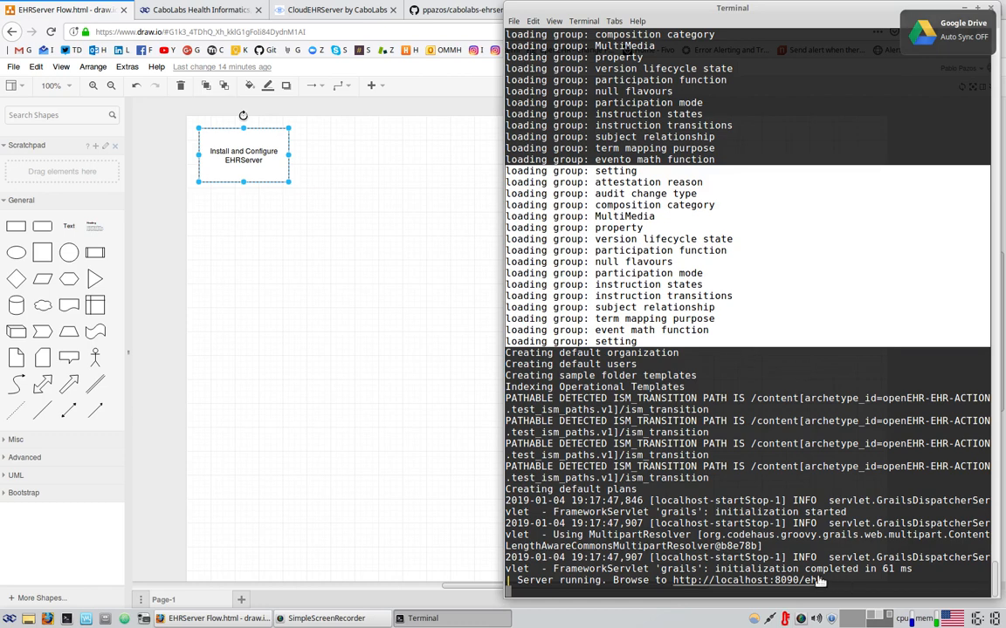
drag(834, 580, 537, 579)
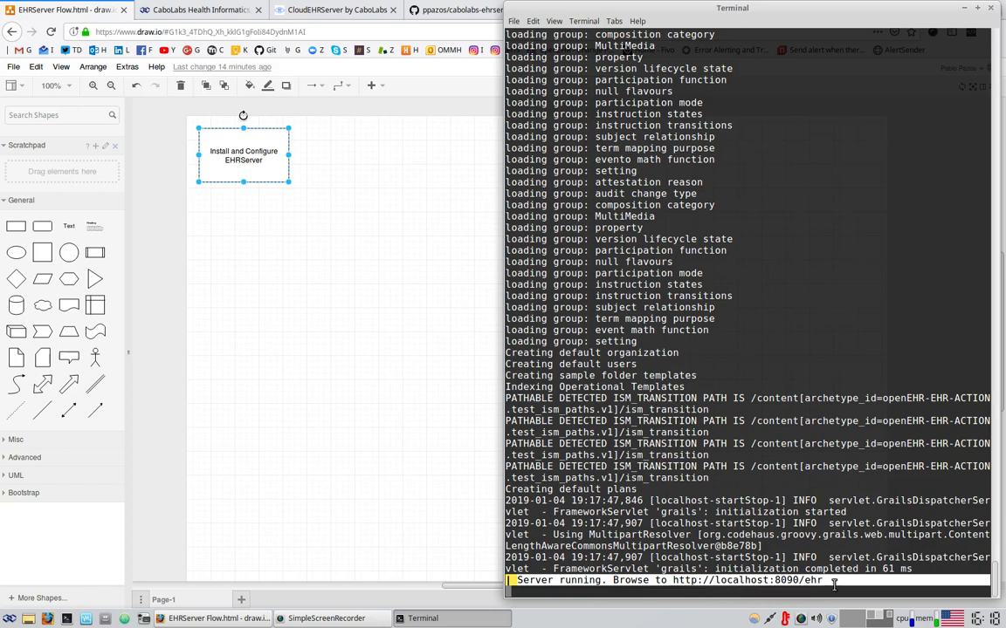
Load localhost:8090/ehr in a new Firefox tab to show the EHRServer v1.3 sign-in page
click(390, 337)
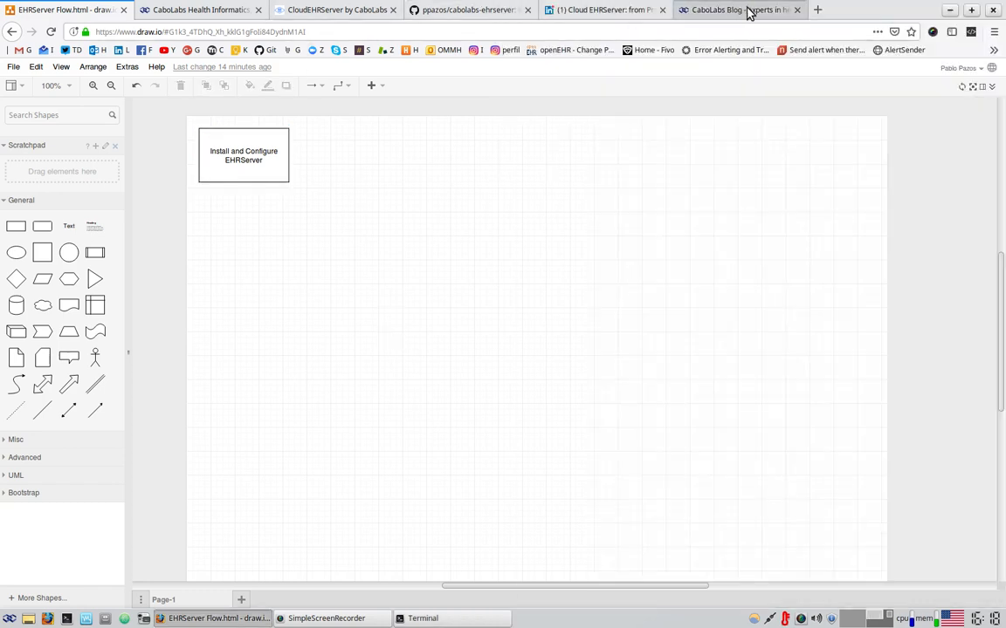
click(820, 12)
text(lo)
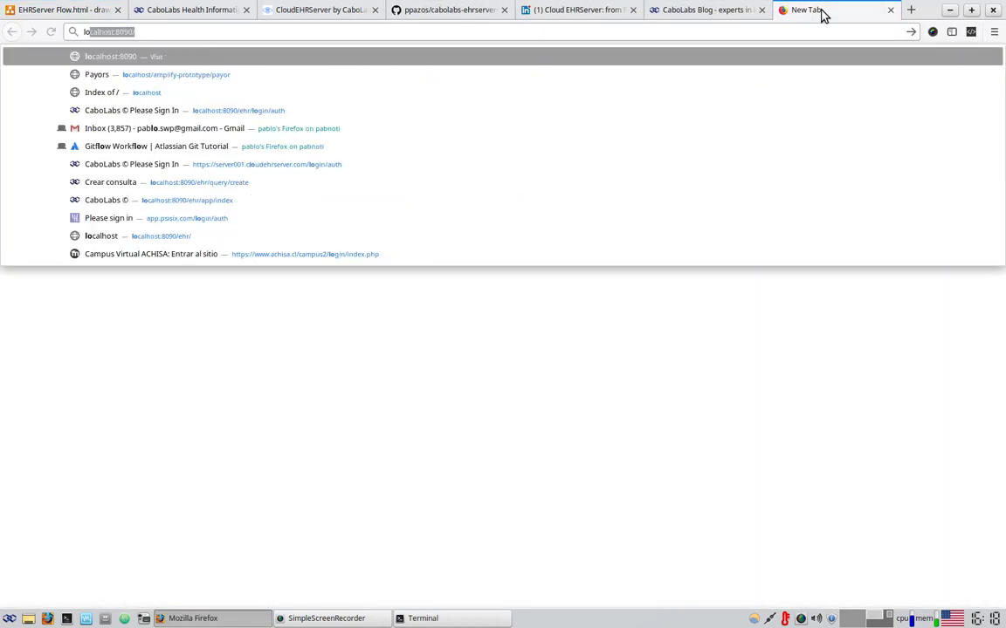
key(Right)
text(ehr)
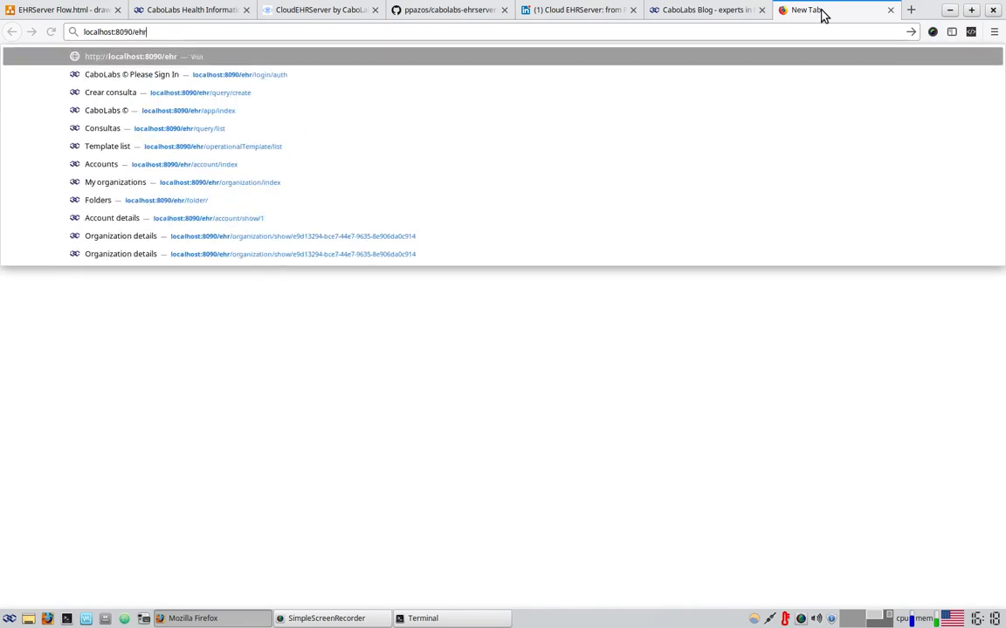
key(Return)
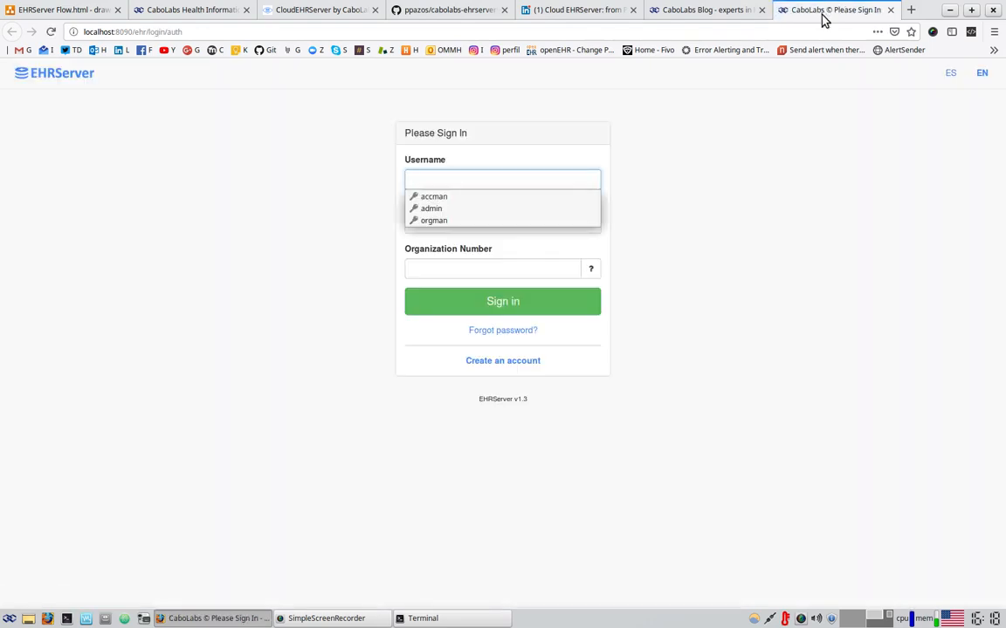
click(863, 151)
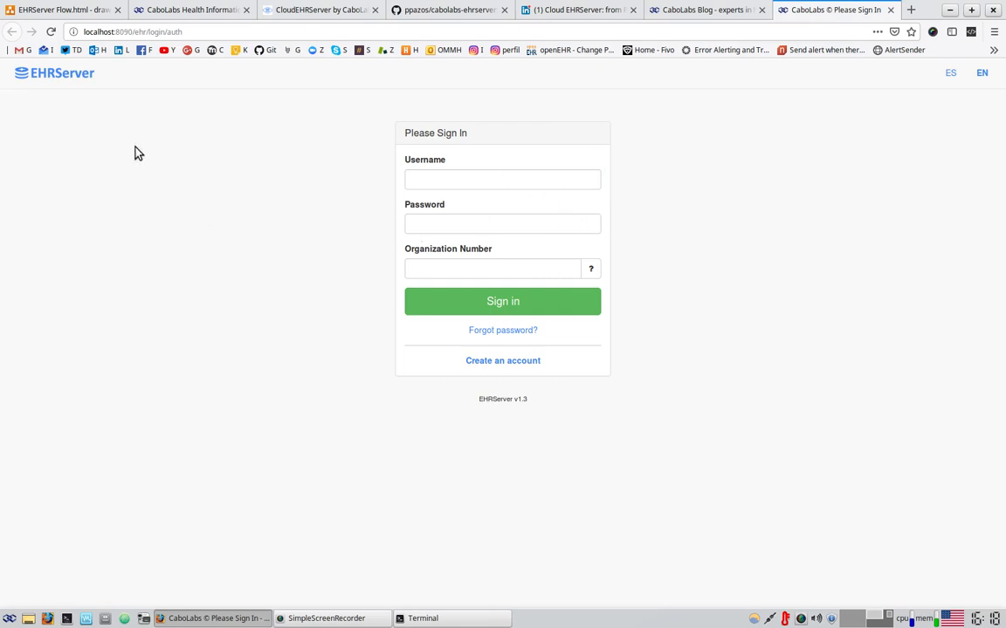
Copy the Install and Configure EHRServer box to its right and relabel it 'Run EHRServer'
click(76, 9)
click(212, 164)
key(ctrl+c)
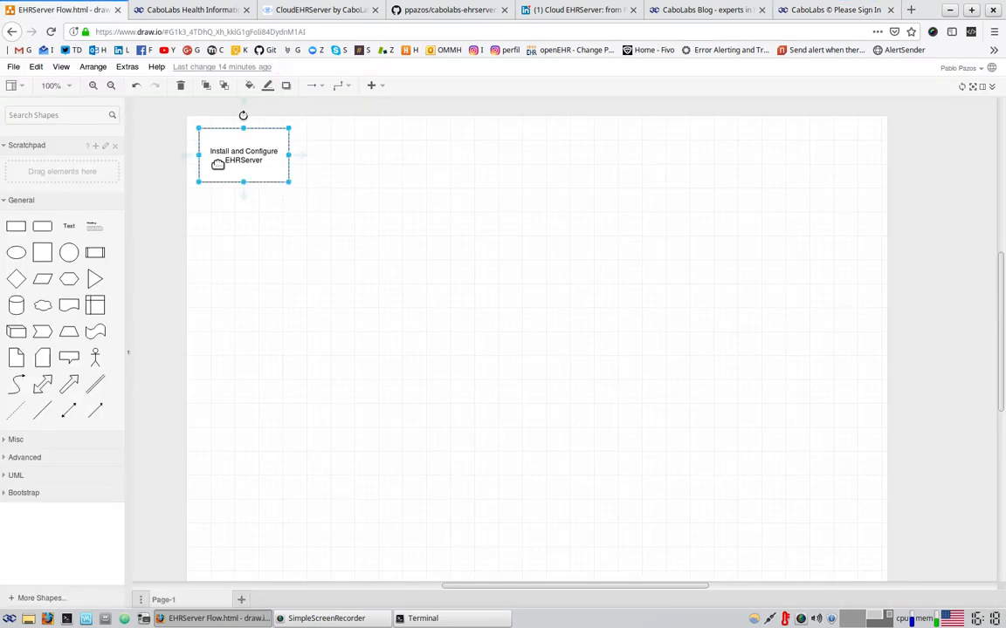
key(ctrl+v)
drag(234, 160, 353, 150)
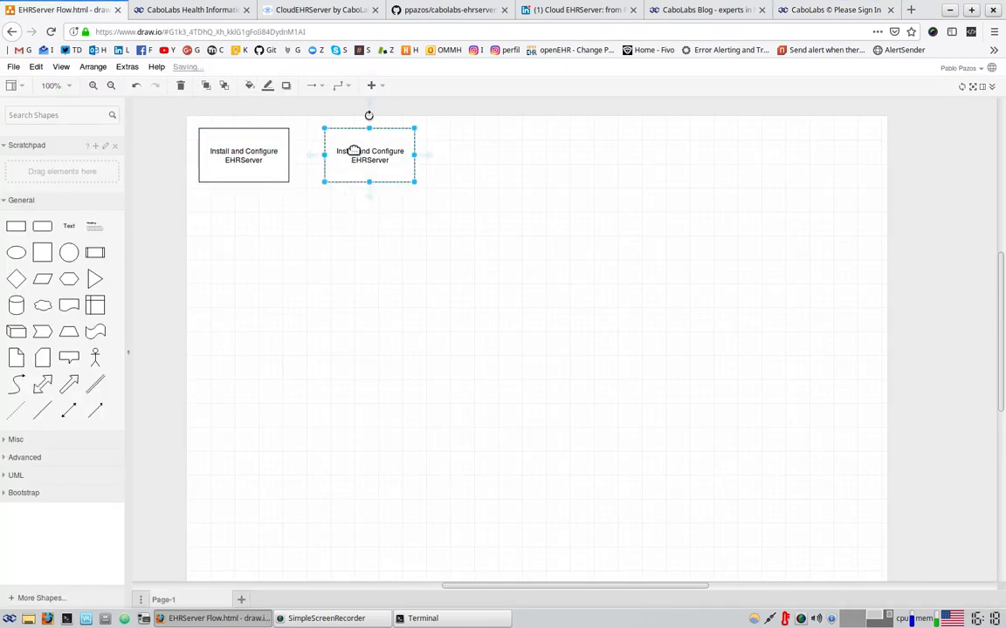
double_click(356, 154)
click(389, 155)
drag(402, 154, 319, 145)
text(Run)
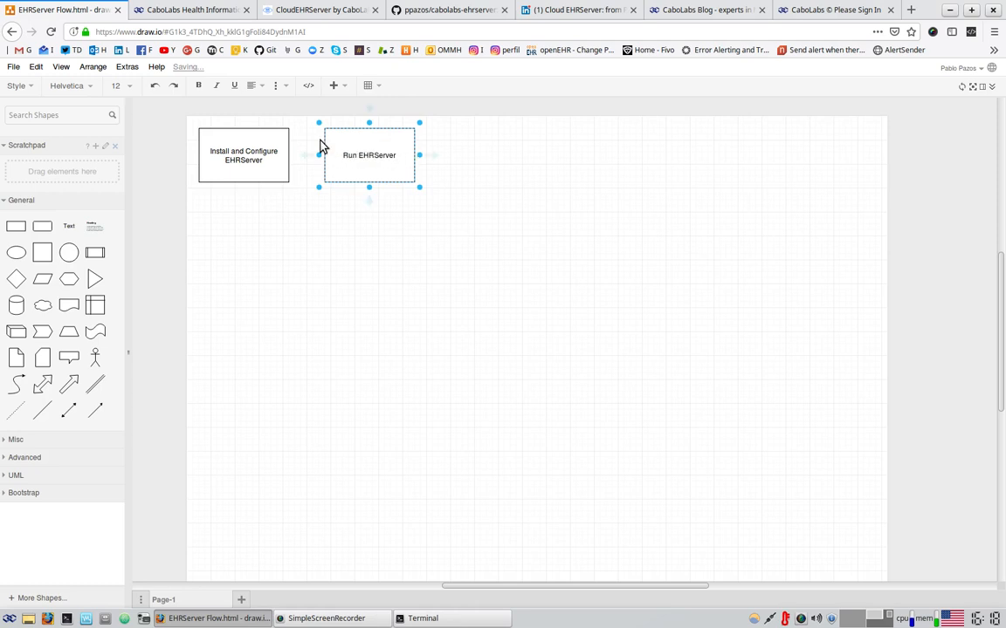
click(599, 370)
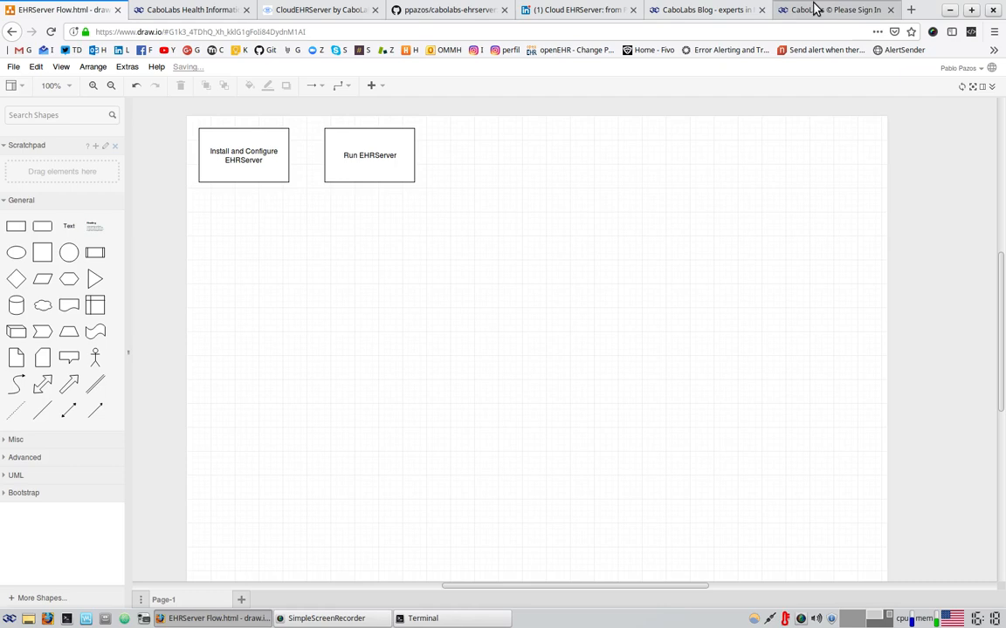
Sign in to EHRServer with the saved administrator login and the organization number
click(816, 10)
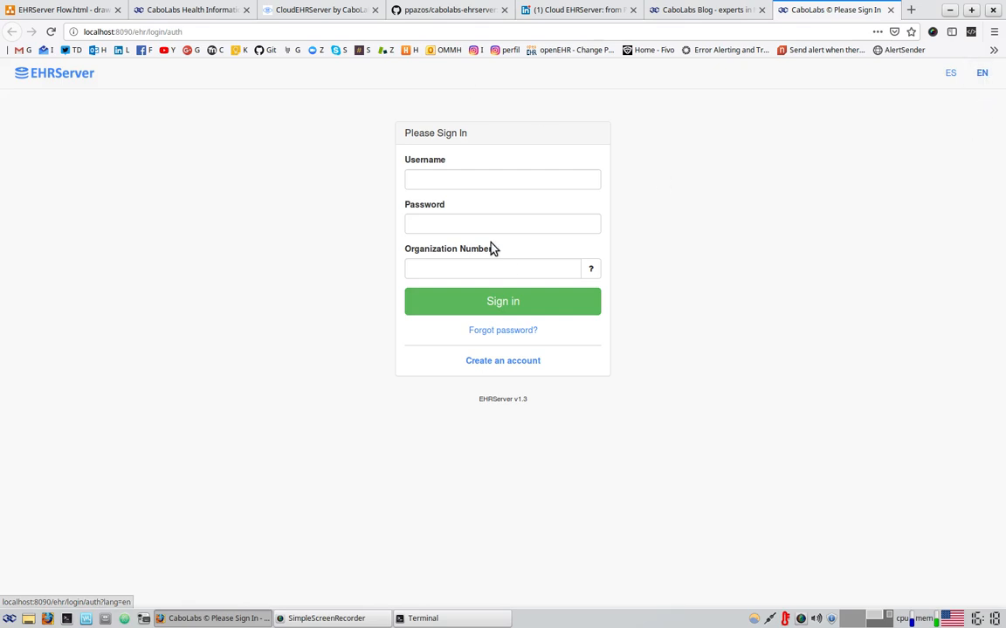
click(447, 180)
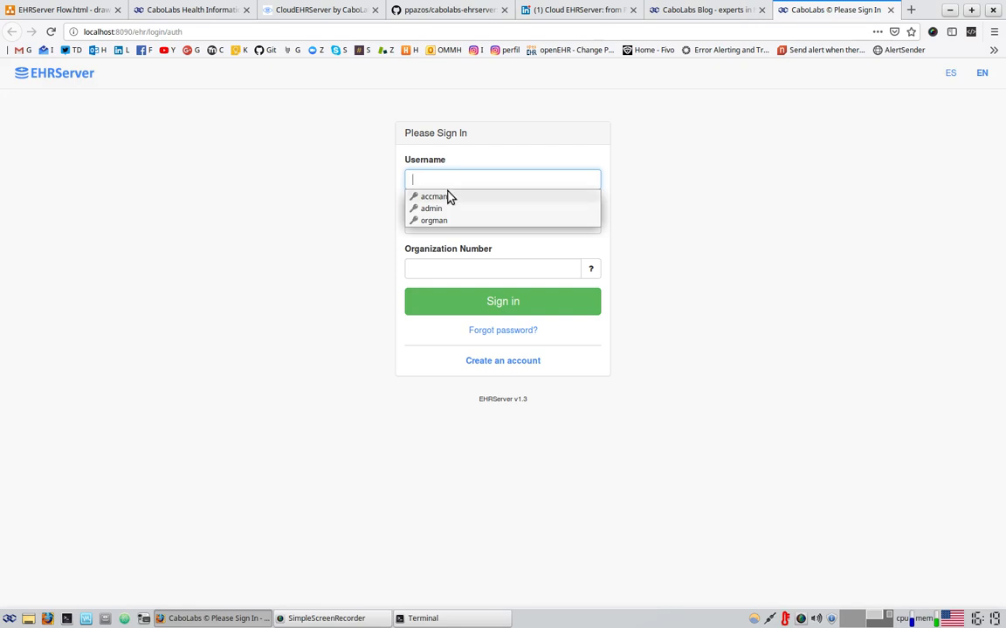
click(445, 209)
click(427, 266)
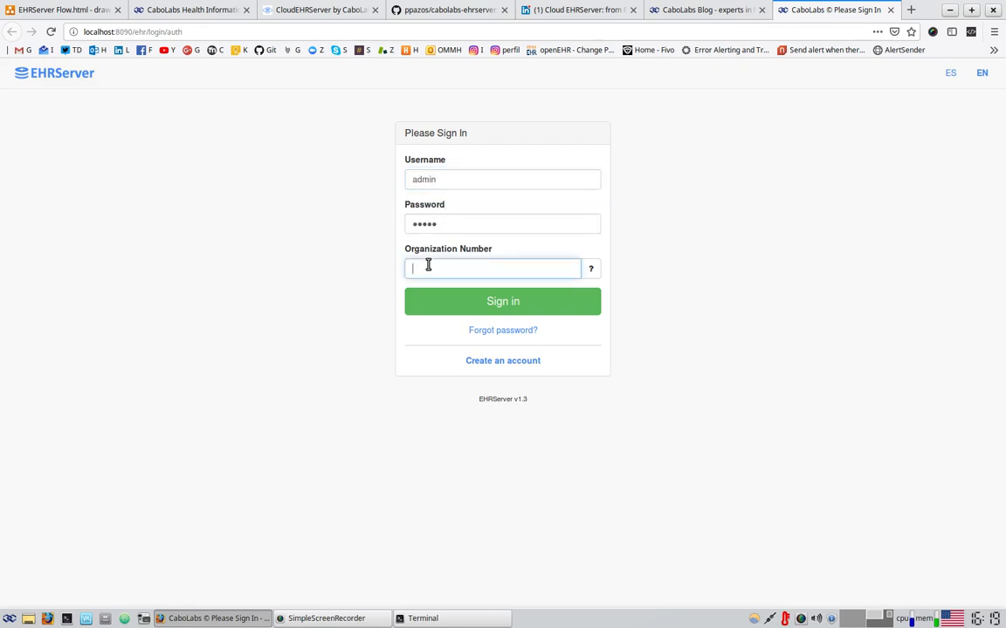
text(123456)
click(464, 311)
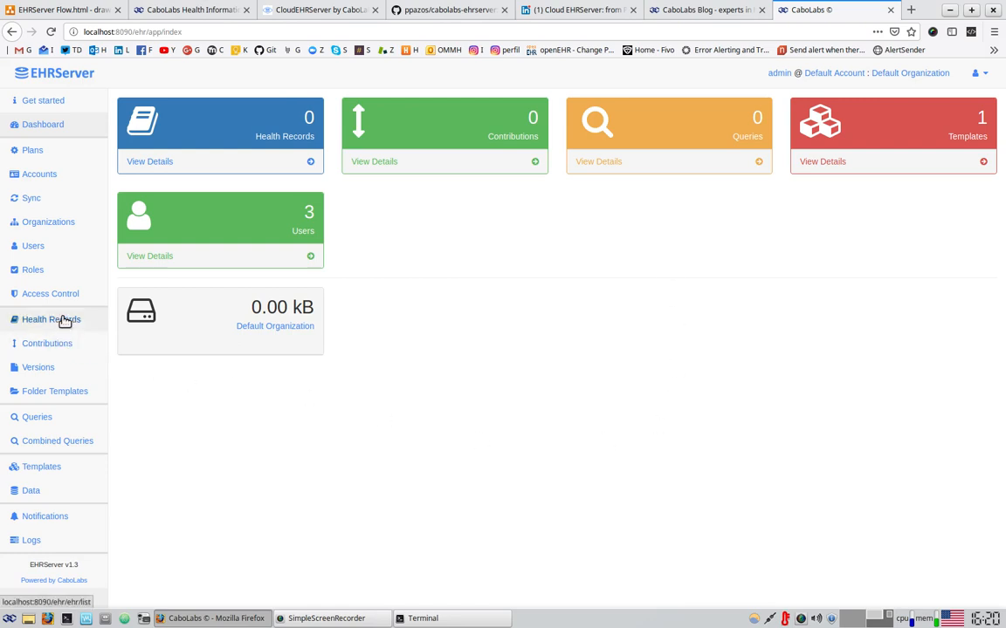
From Health Records, create an EHR for a test Subject UID under Default Organization
click(64, 321)
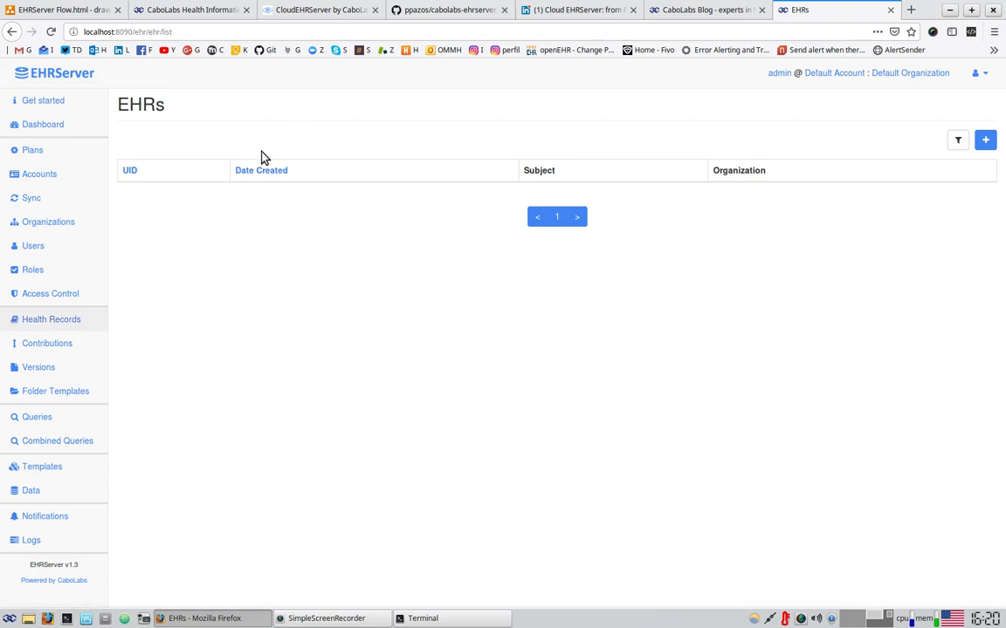
click(986, 140)
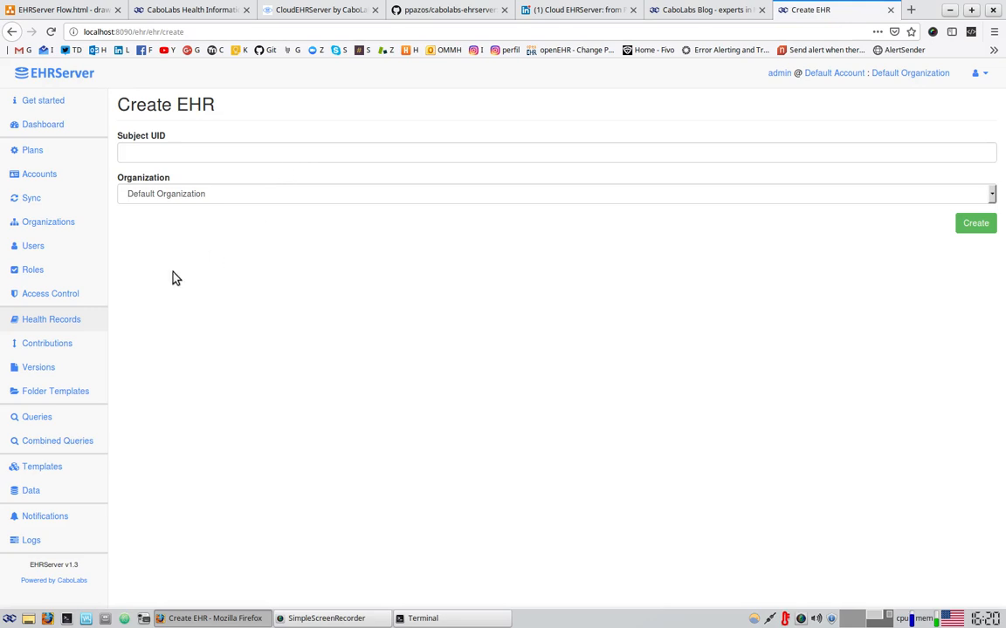
drag(133, 136, 162, 137)
click(163, 155)
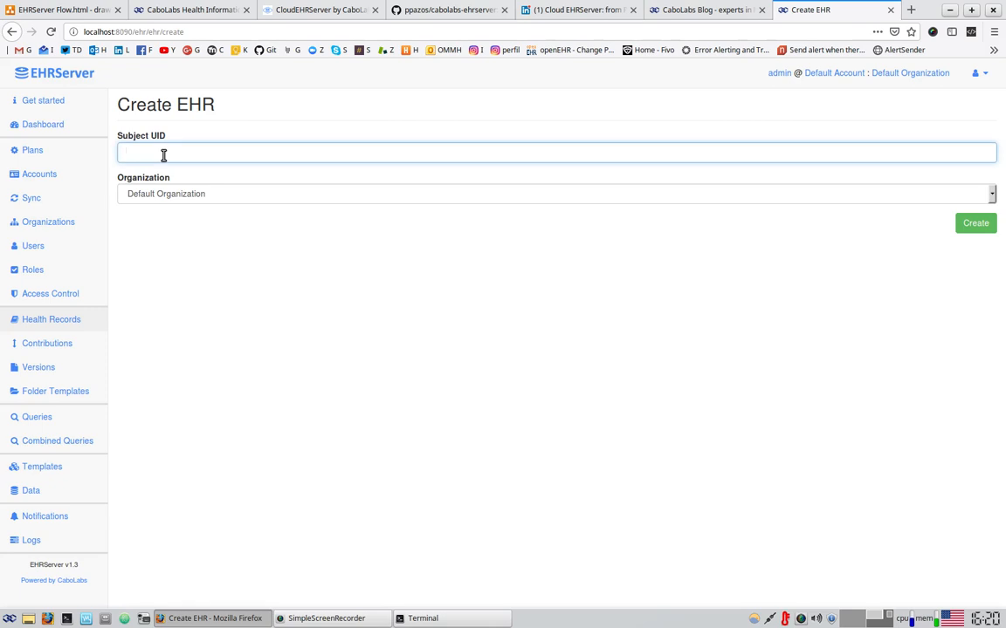
text(23452345254254)
click(194, 192)
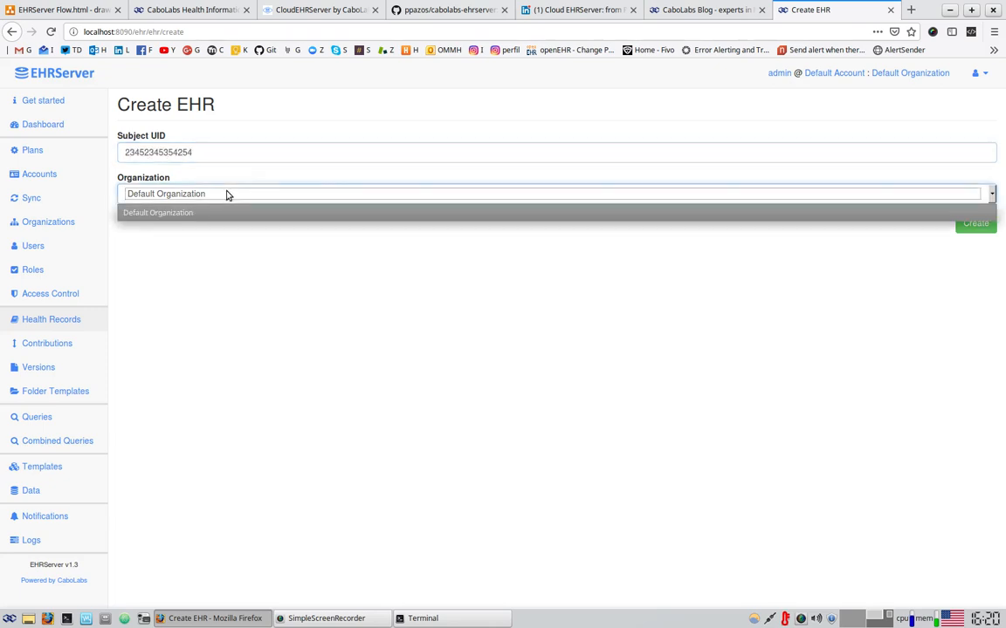
click(160, 213)
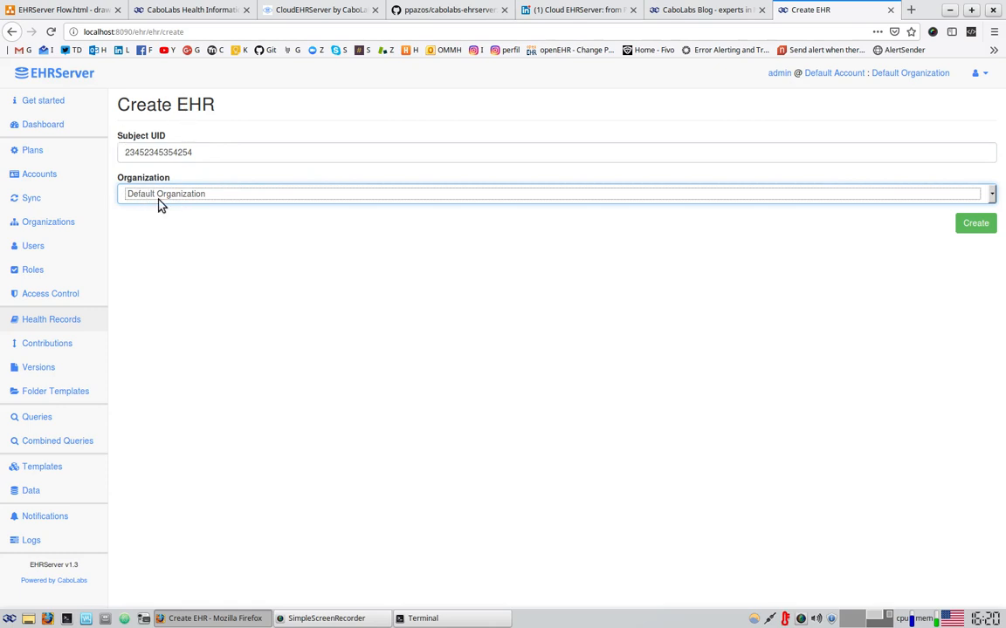
click(158, 203)
click(166, 218)
click(987, 226)
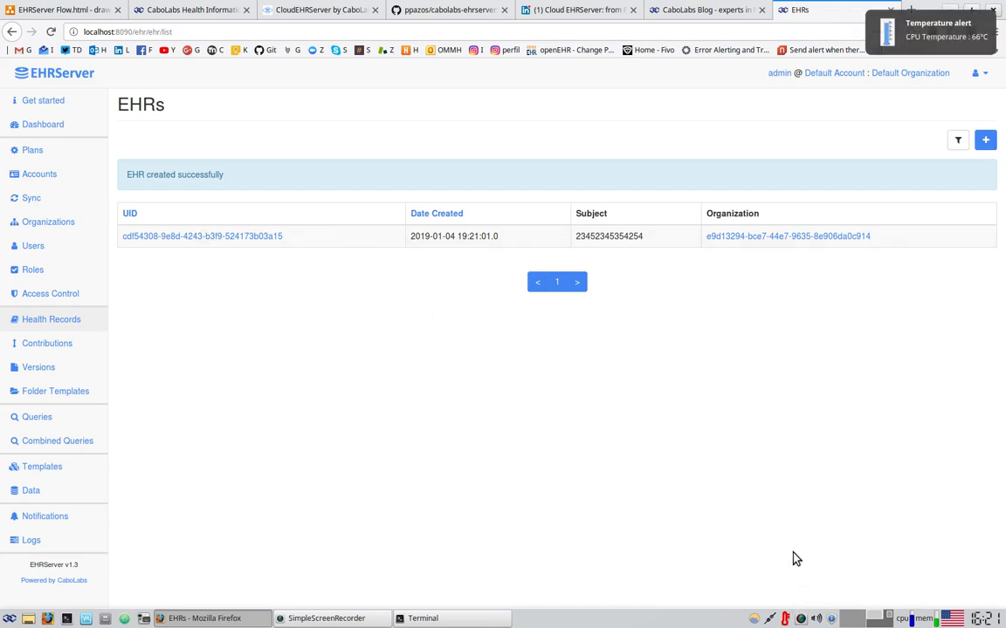
Open and dismiss the taskbar temperature monitor's options menu
right_click(789, 619)
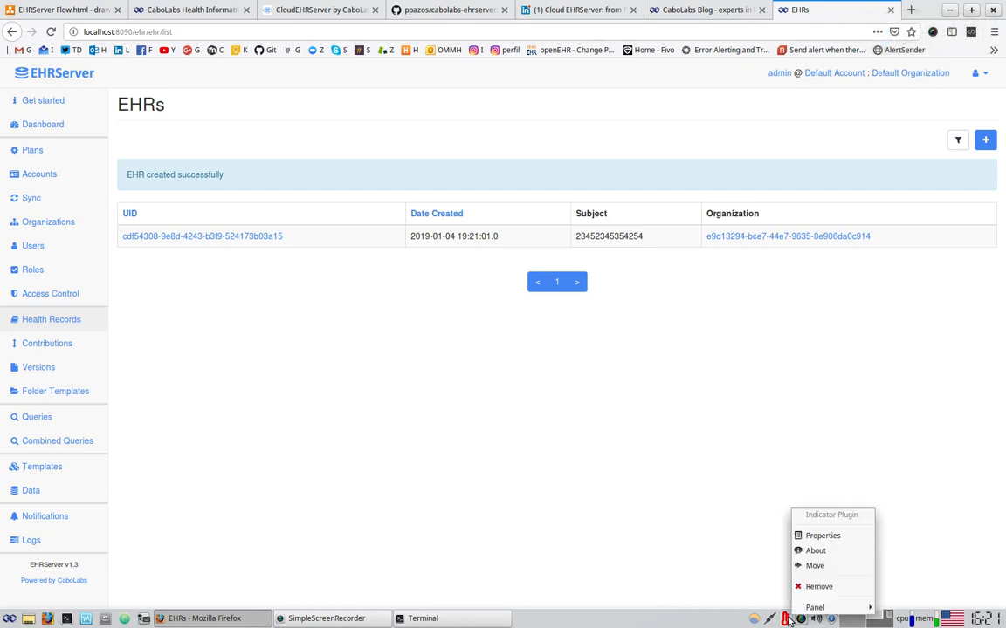
click(696, 593)
right_click(783, 620)
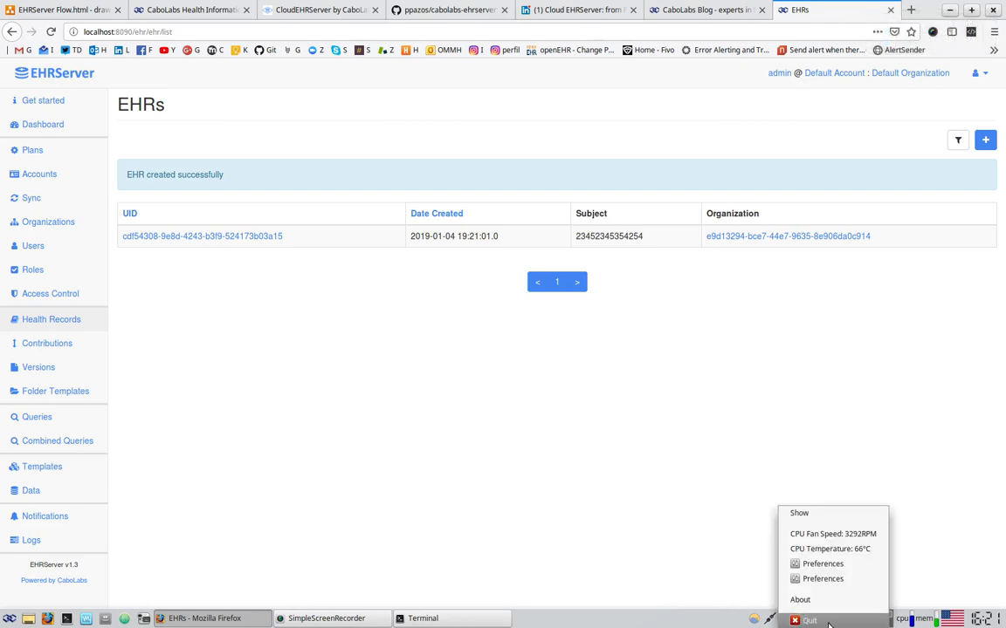
click(774, 567)
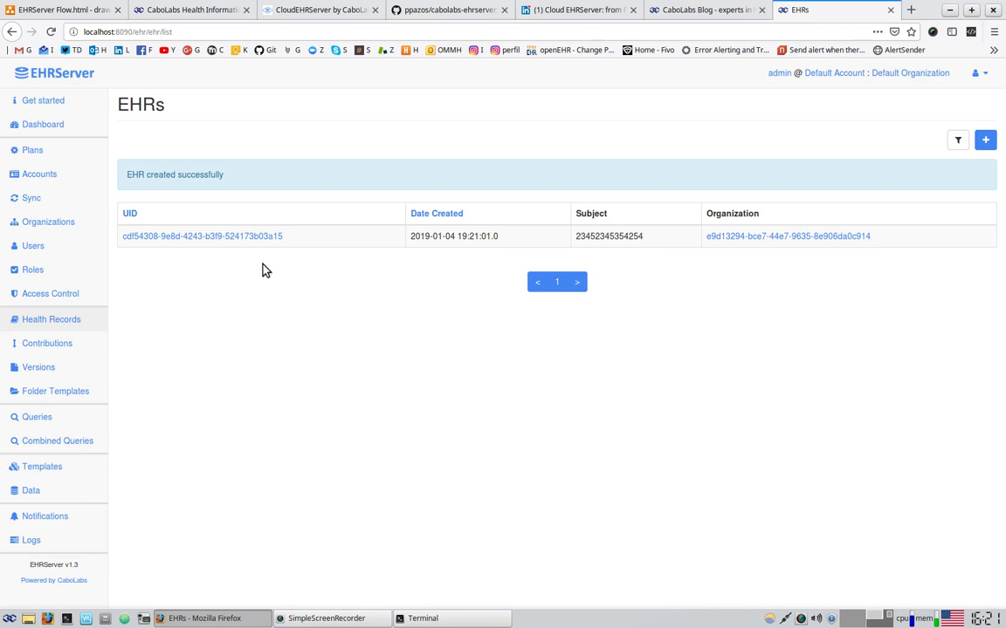
Open the new EHR's details and highlight its EHR UID, Subject UID, Date Created and System ID
click(238, 236)
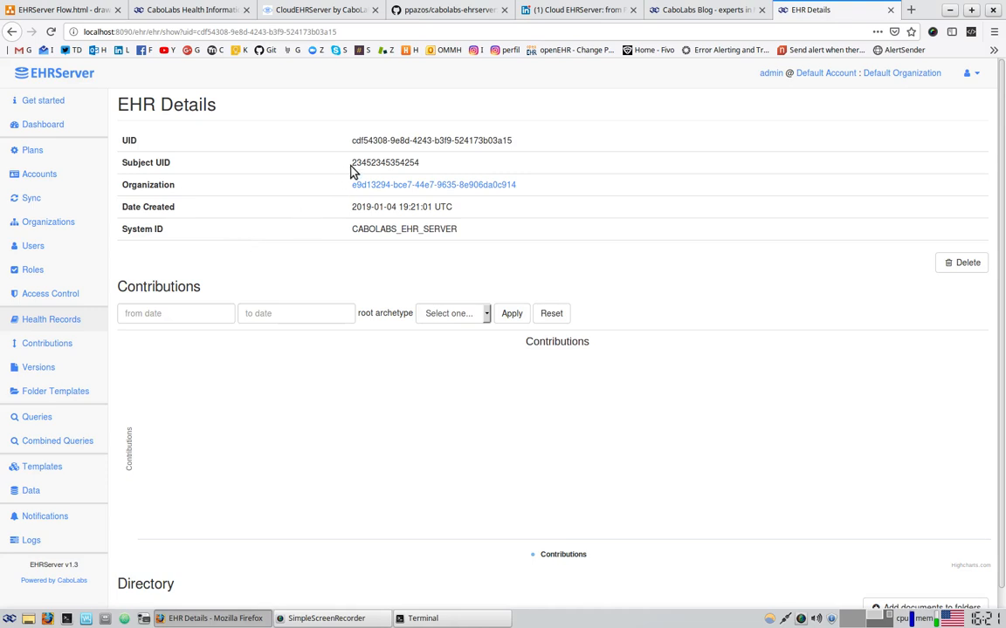
triple_click(372, 142)
double_click(381, 161)
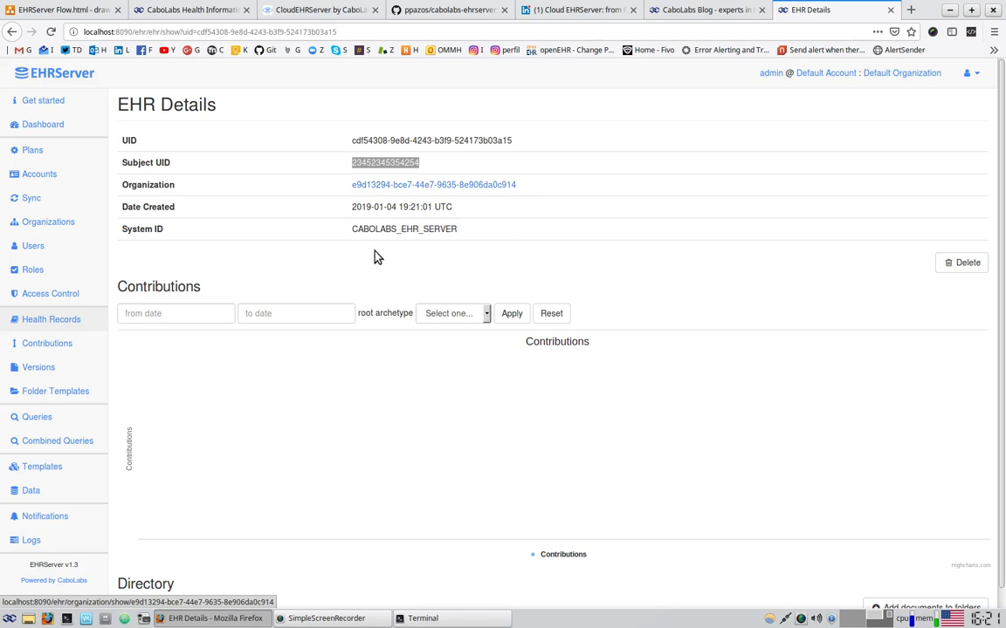
triple_click(370, 206)
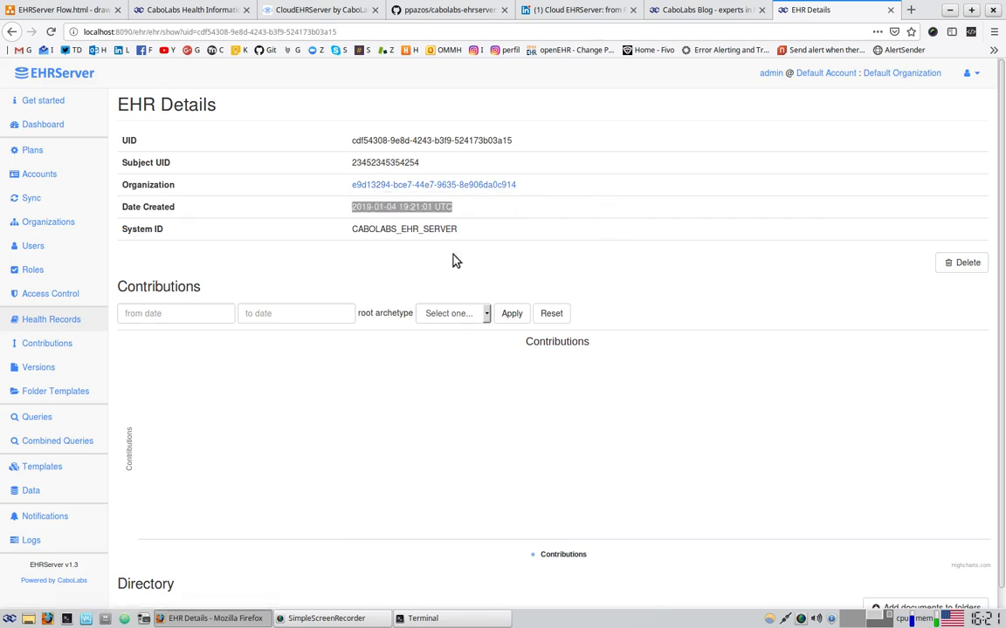
triple_click(388, 230)
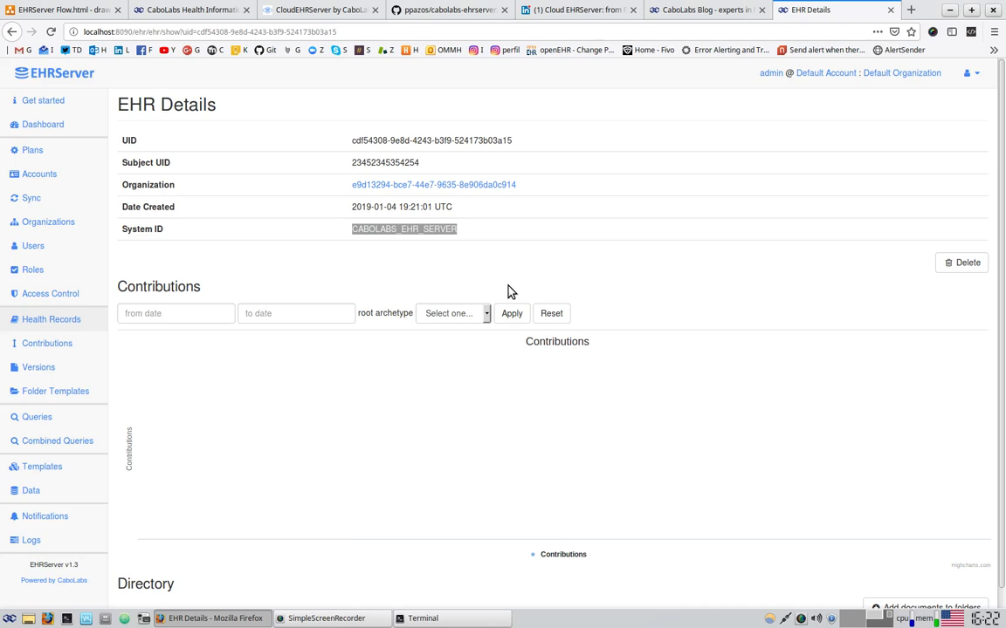
Show the Templates list from the sidebar, listing test_ism_paths.es.v1
click(47, 473)
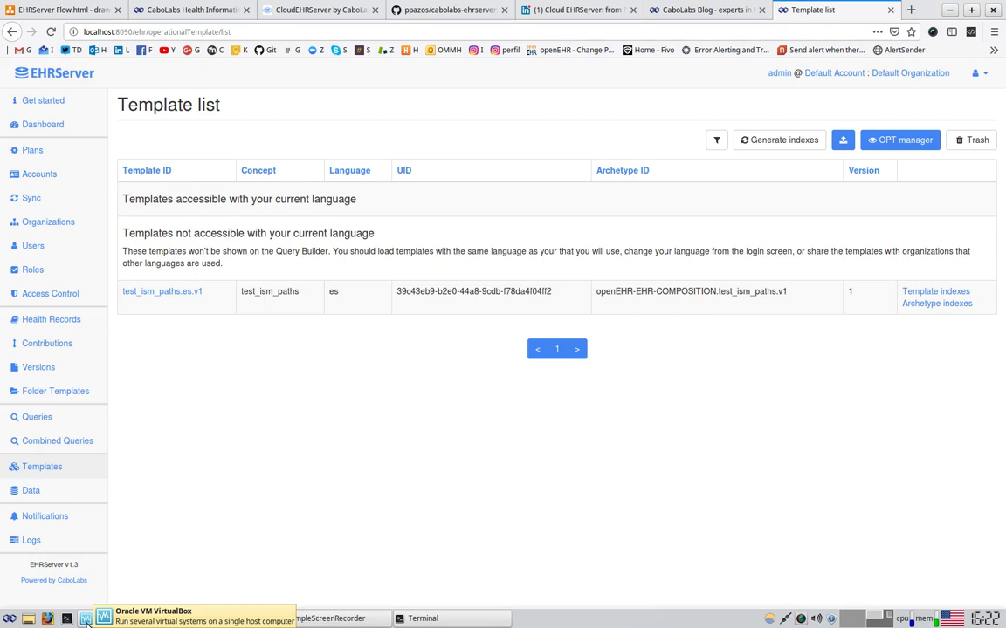
Start WinXP-Trabajo from VirtualBox Manager, then close the 3.6.1 folder window and network notice
click(86, 620)
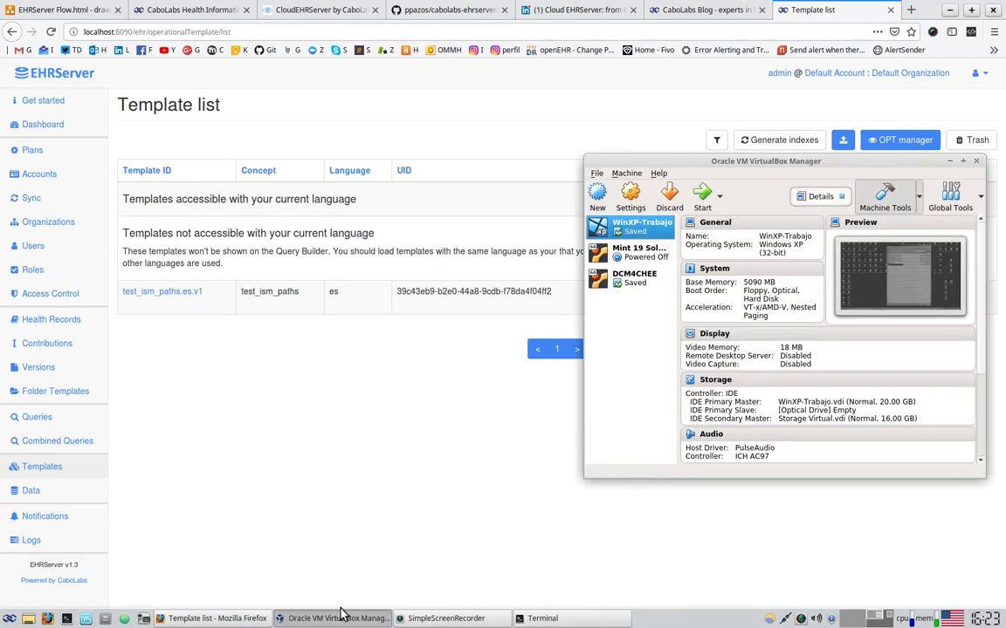
double_click(646, 237)
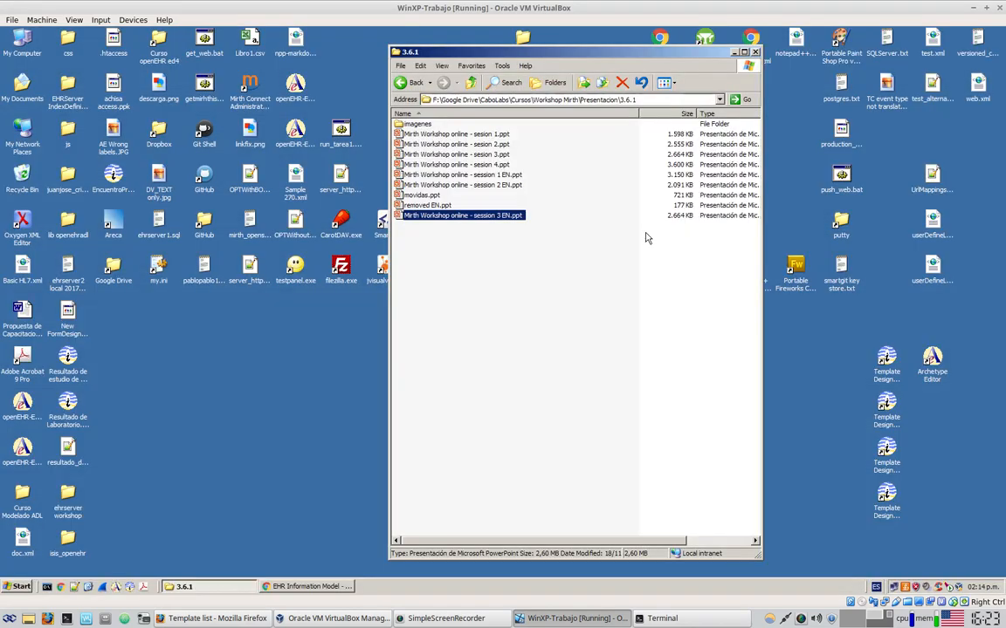
click(755, 53)
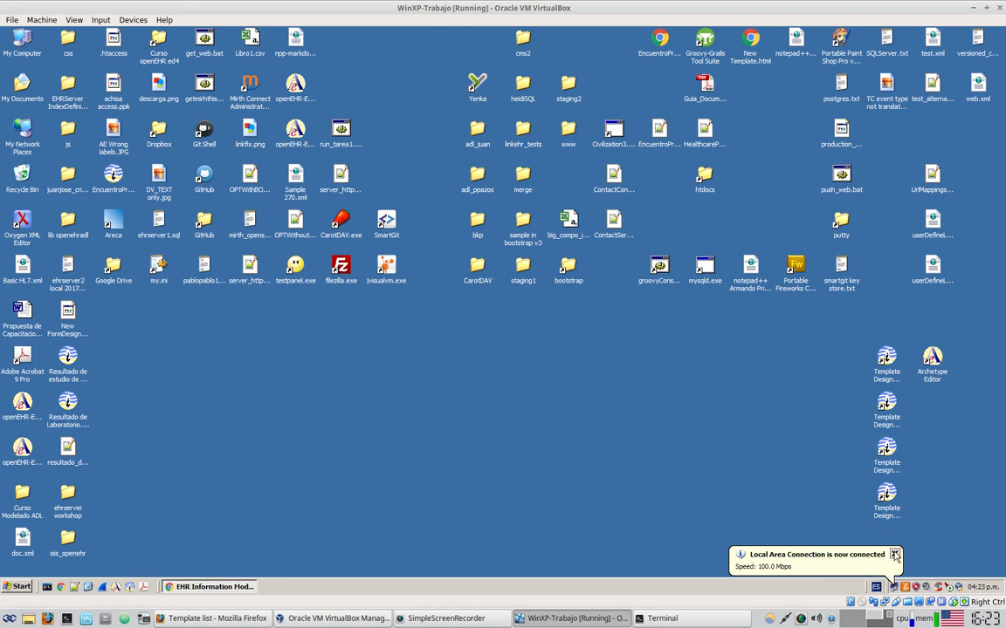
click(894, 555)
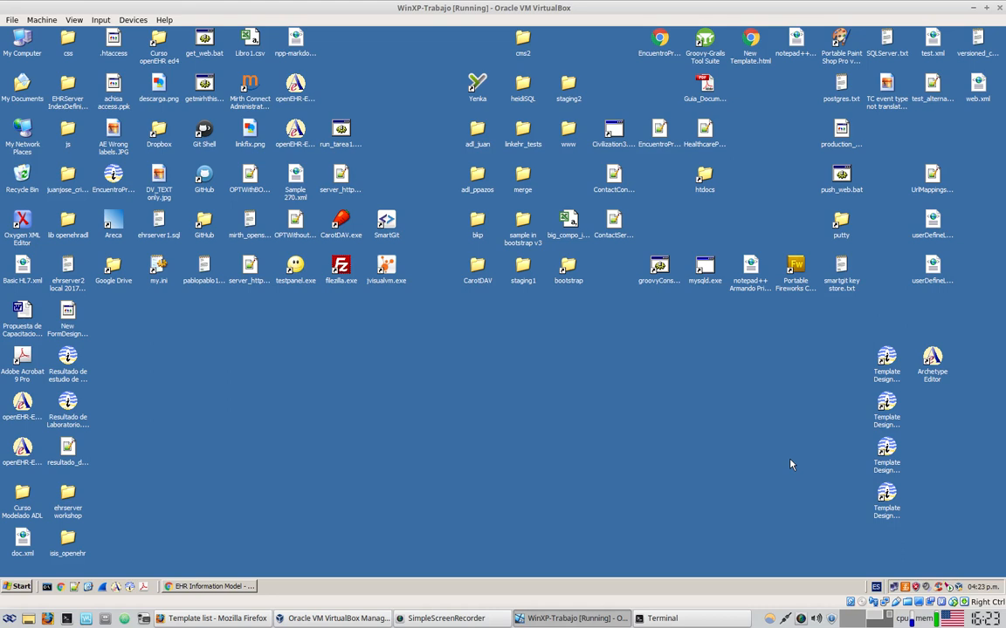
Launch Archetype Editor and create an OBSERVATION archetype with concept 'physical activity record'
double_click(932, 375)
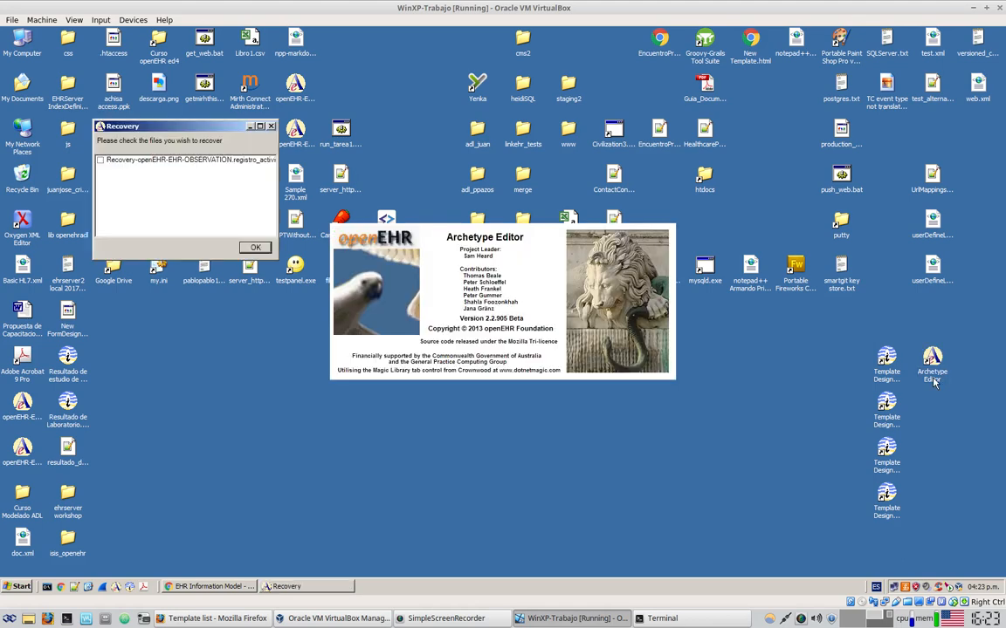
click(255, 247)
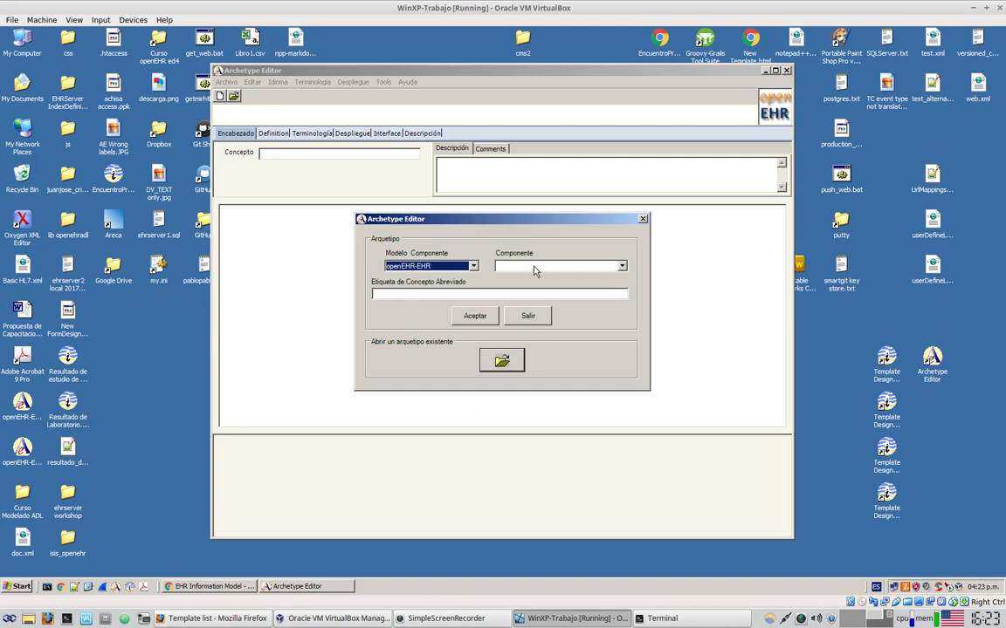
click(623, 267)
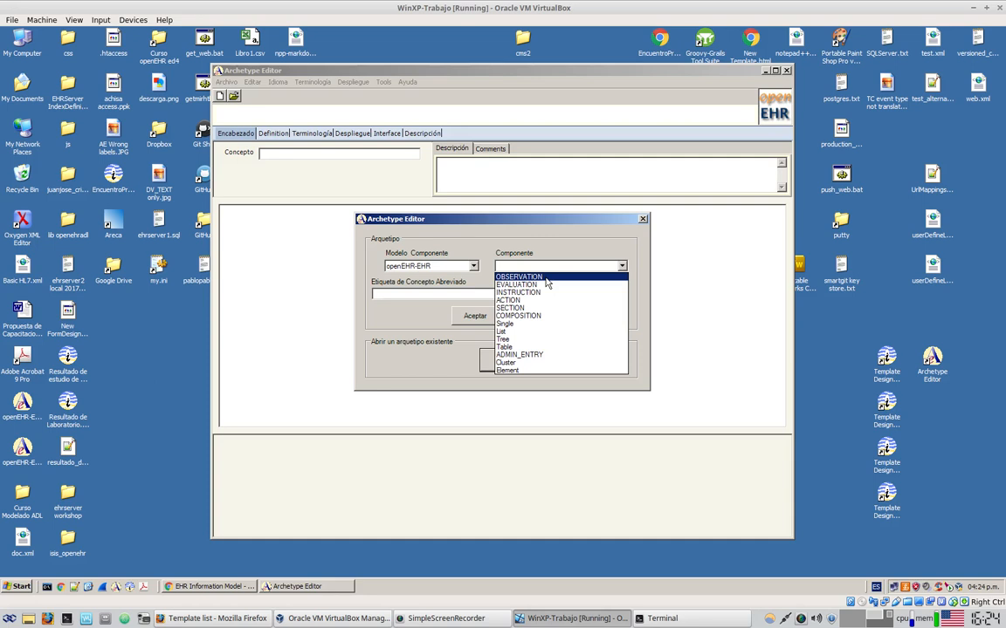
click(546, 278)
click(528, 293)
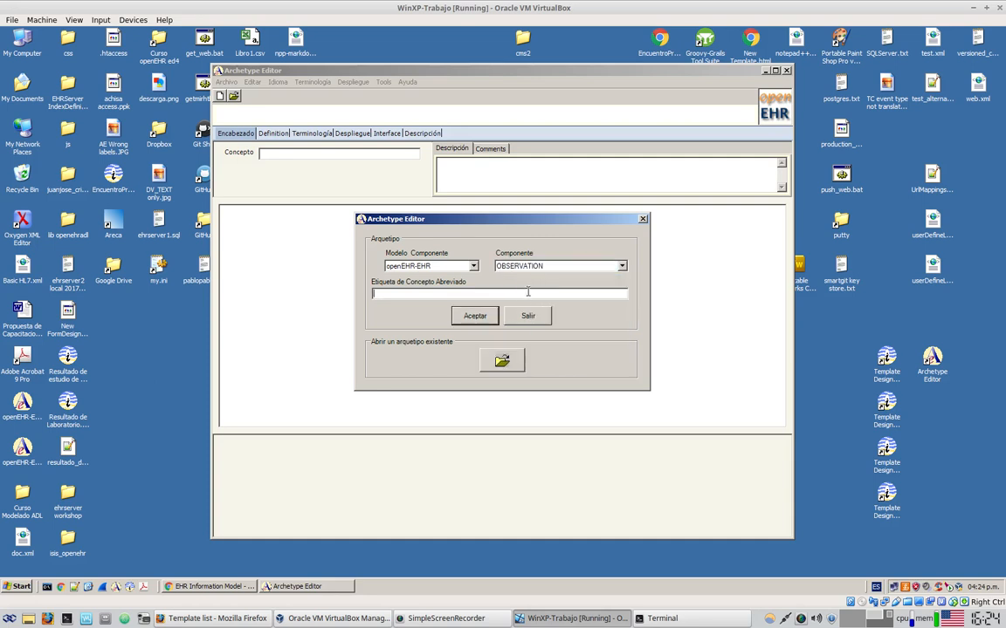
text(physical activity record)
click(476, 315)
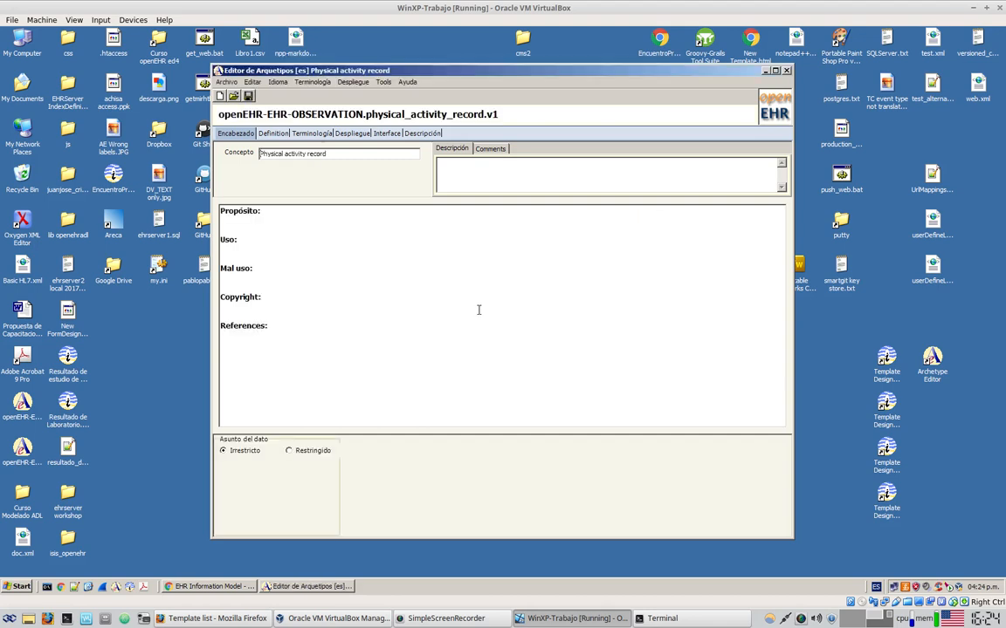
Open openehr.org in a new Firefox tab and go to Tools > Modelling Tools
click(214, 618)
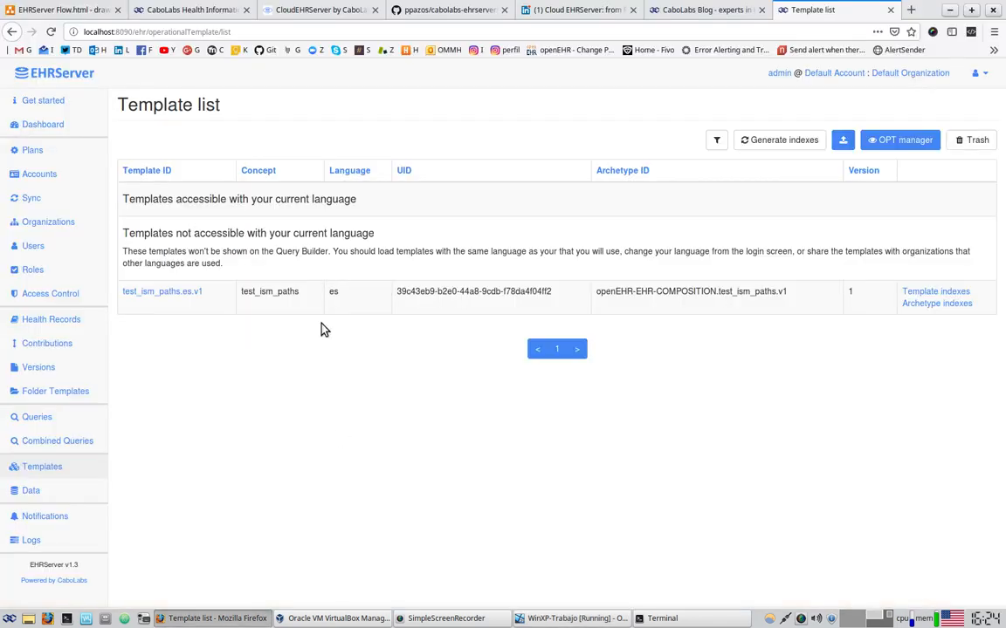
click(910, 10)
text(open)
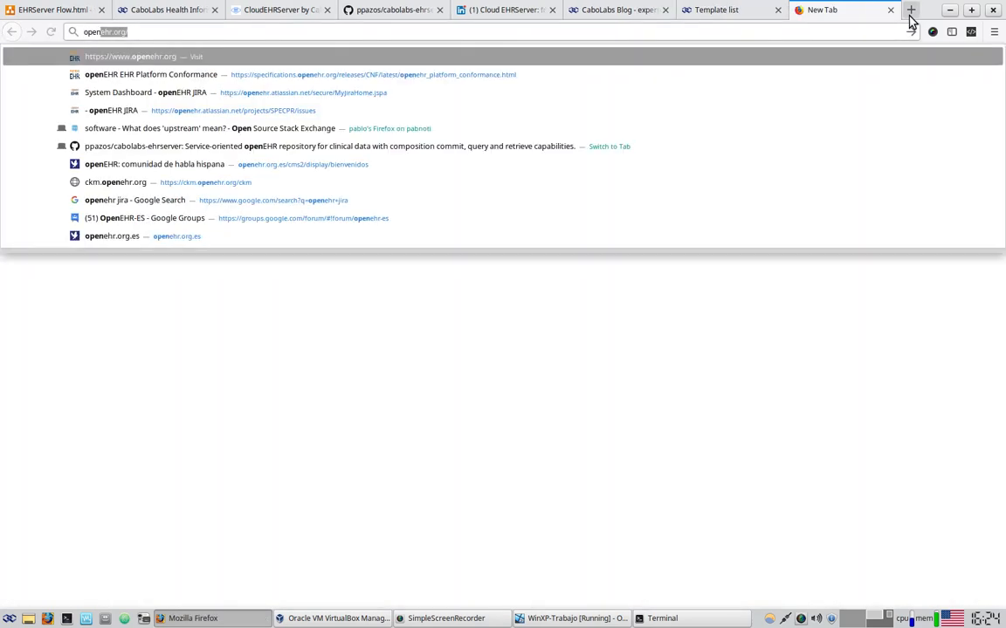
key(Return)
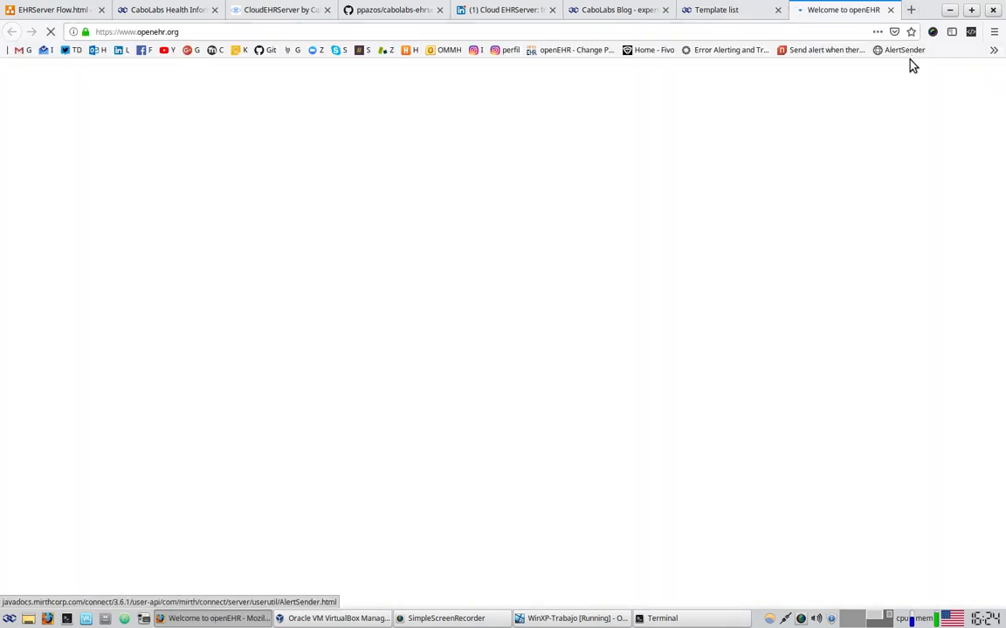
mouse_move(572, 112)
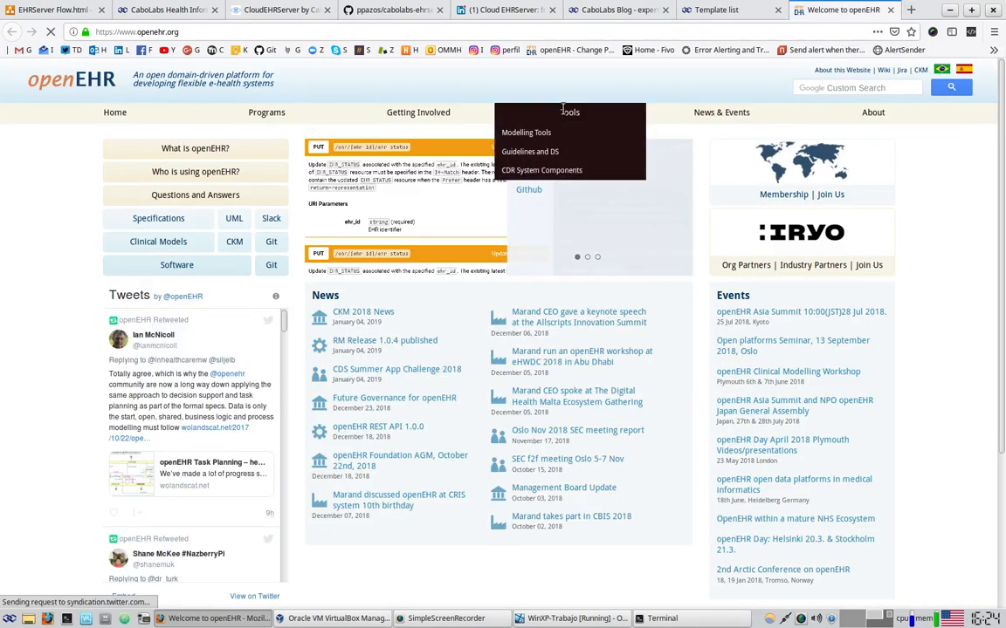
click(539, 133)
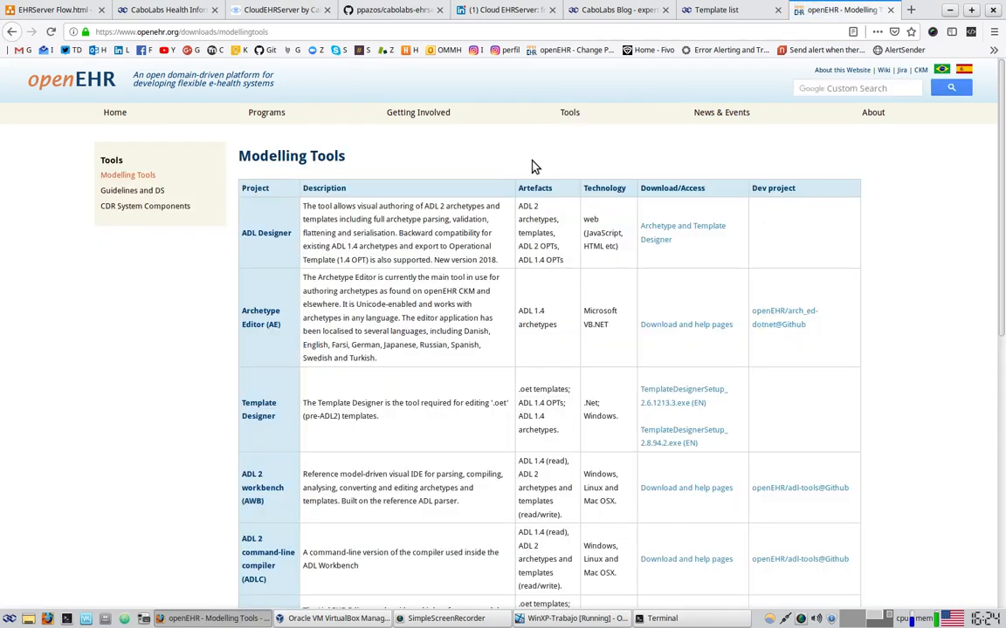
scroll(527, 175, down, 1)
scroll(527, 174, down, 1)
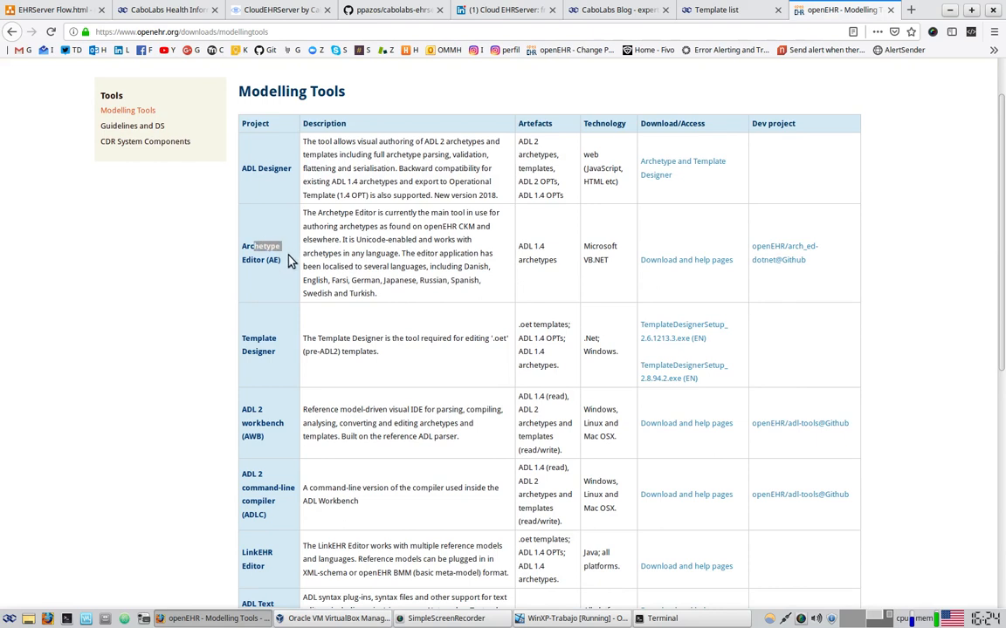
Highlight the Archetype Editor (VB.NET) and Template Designer (Windows) entries and their technologies
drag(291, 252, 287, 266)
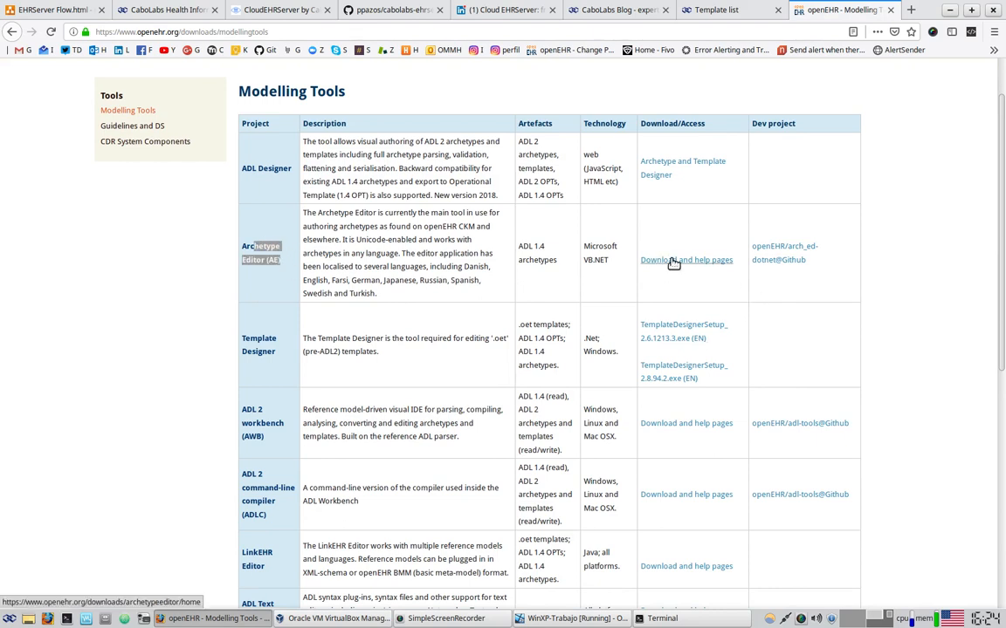
drag(251, 338, 276, 350)
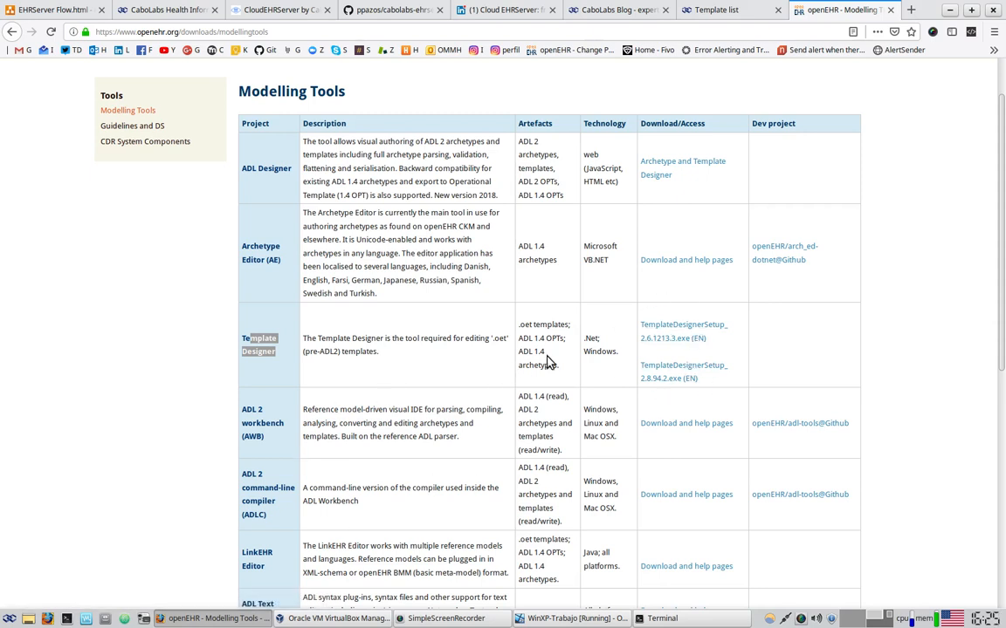
drag(597, 246, 606, 276)
drag(600, 346, 600, 356)
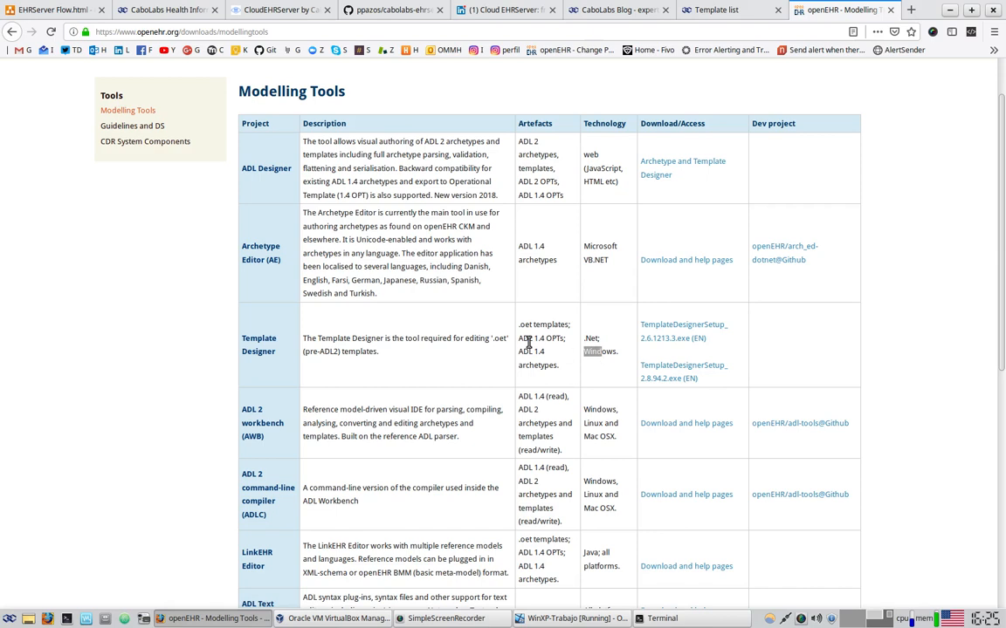
Duplicate the Run EHRServer box to its right and relabel the copy 'Design Archetypes and Templates'
click(54, 7)
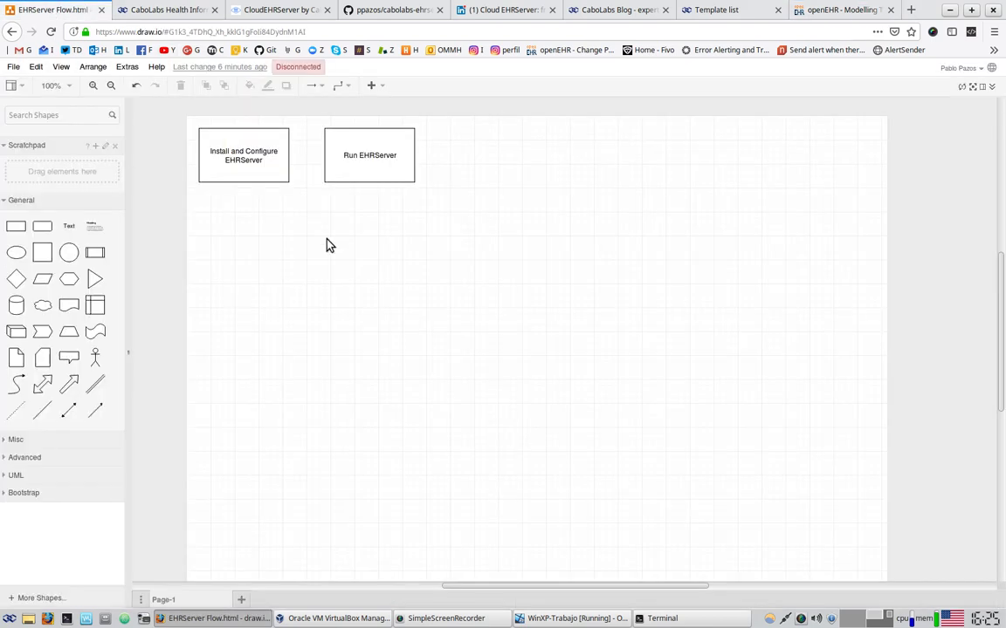
click(358, 149)
drag(358, 149, 480, 153)
double_click(482, 155)
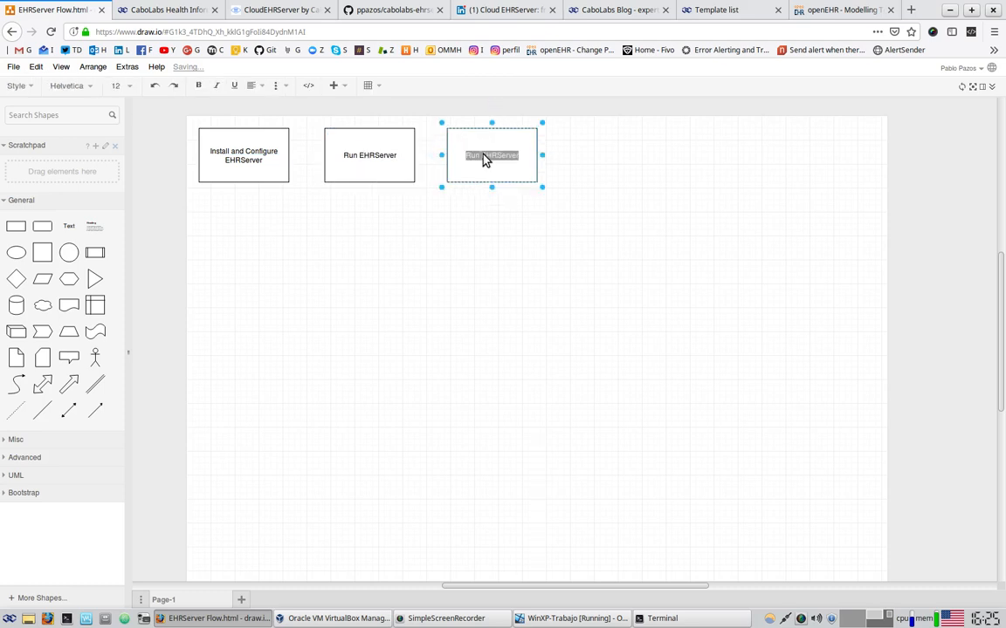
text(Design Archetypes and Templates)
click(551, 262)
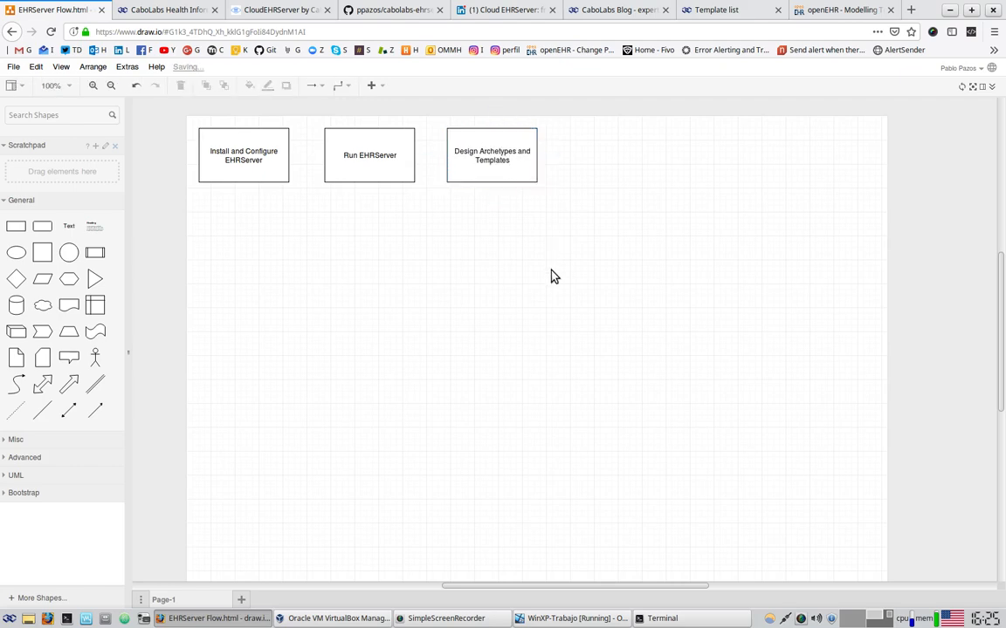
click(601, 620)
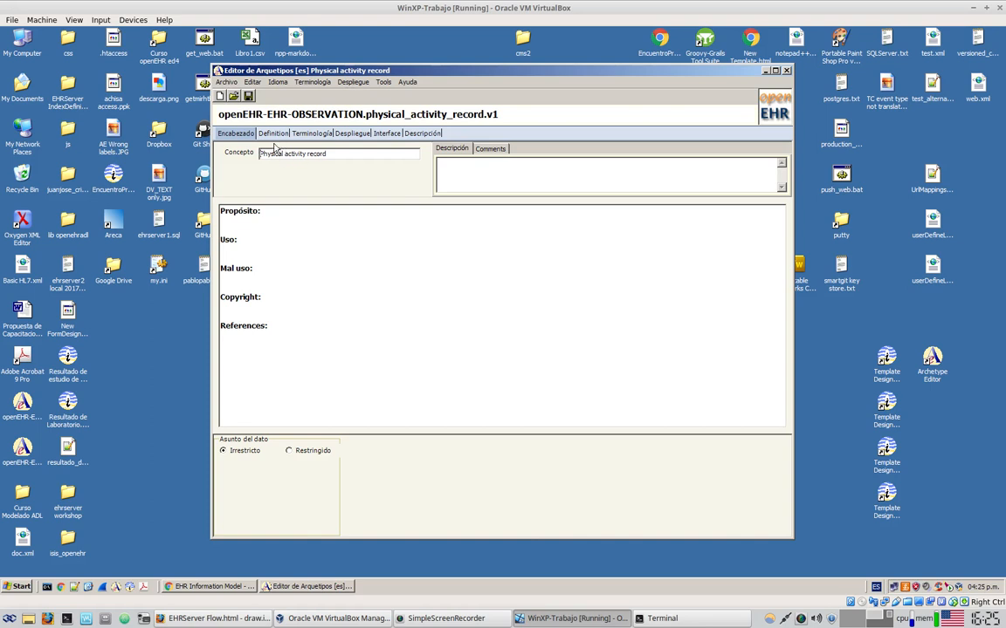
Show the physical_activity_record.v1 Definition, whose data structure is an empty tree
click(273, 134)
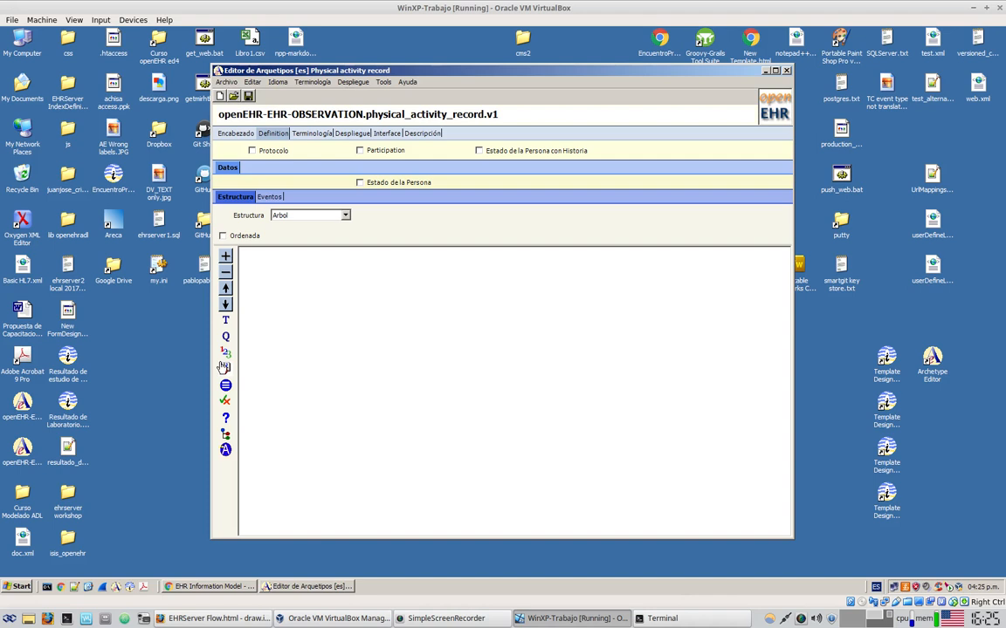
Add a text element named 'Type of exercise' to the Estructura tree and constrain it to international codes
drag(225, 323, 284, 302)
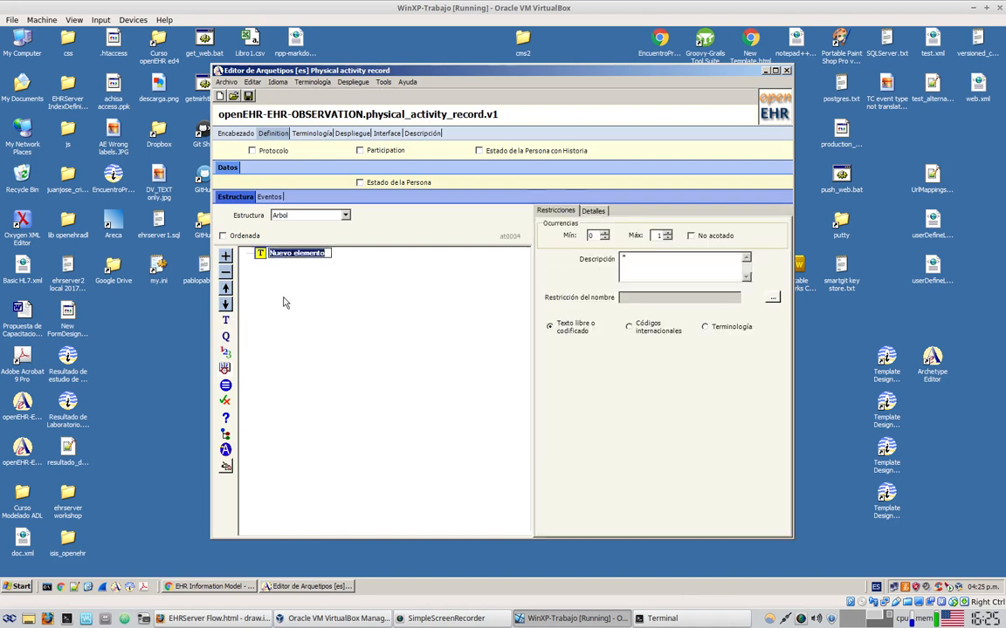
text(T)
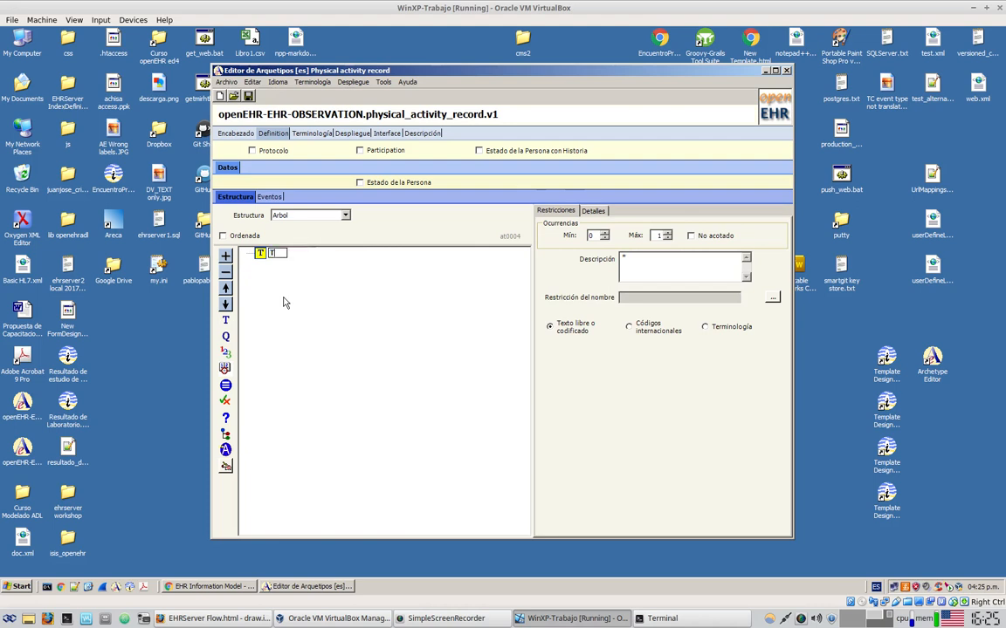
text(ype of exercise)
key(Return)
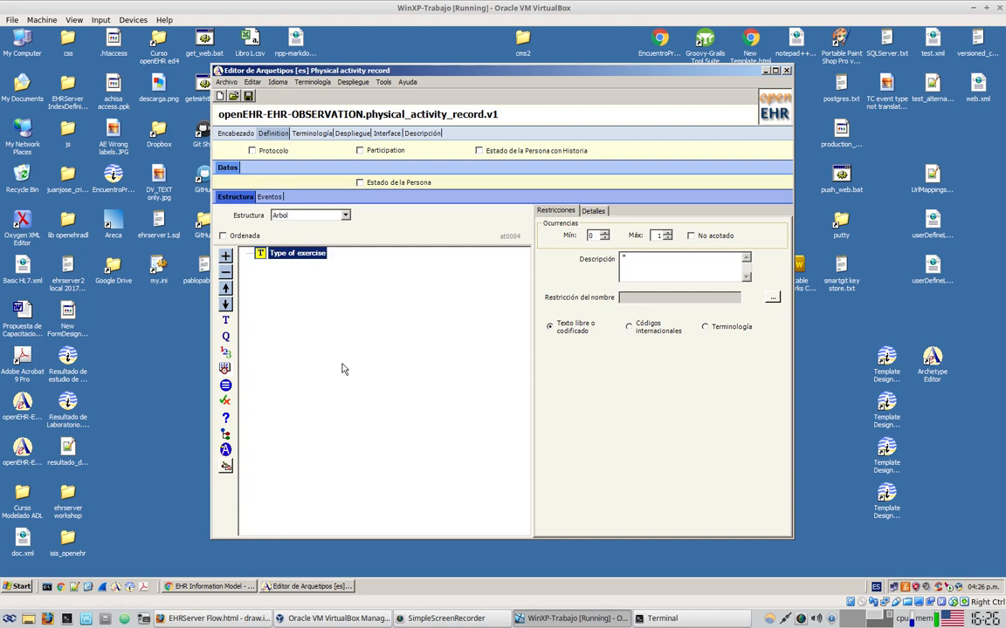
click(639, 332)
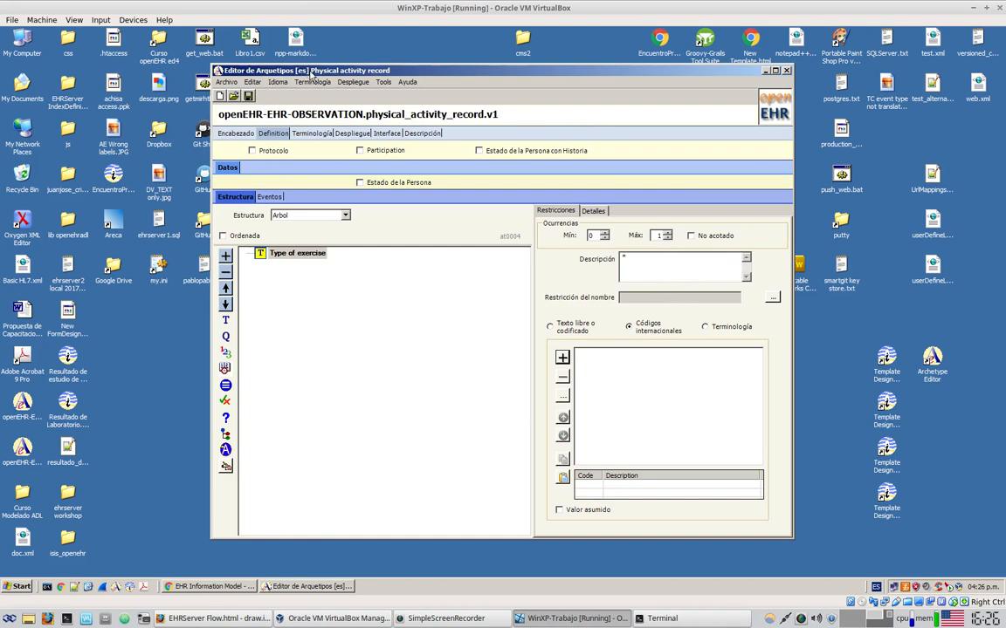
Add English as an archetype language and accept help populating its terminology
click(277, 82)
mouse_move(299, 117)
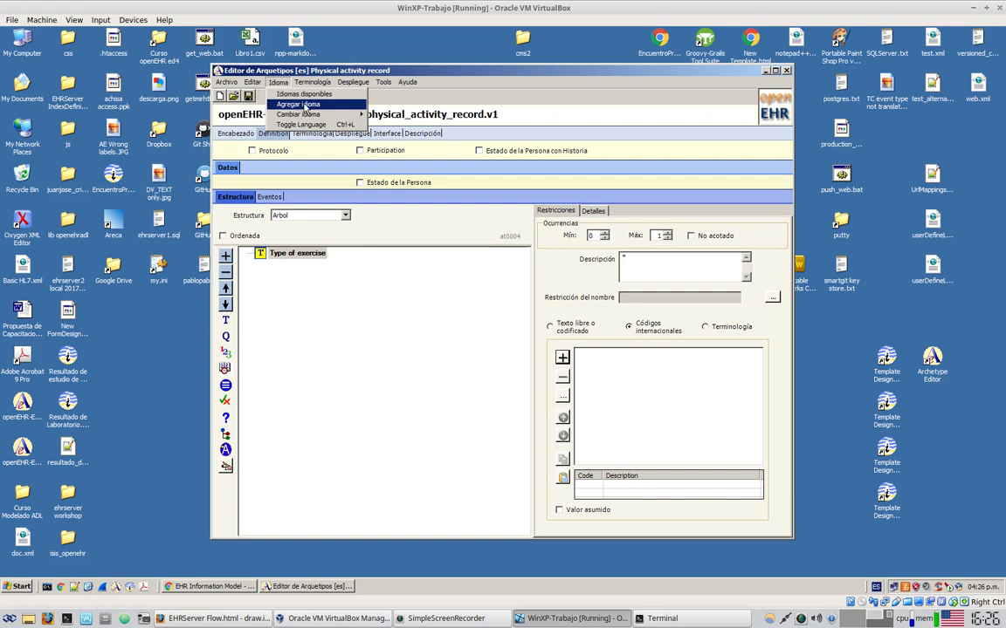
click(305, 105)
key(n)
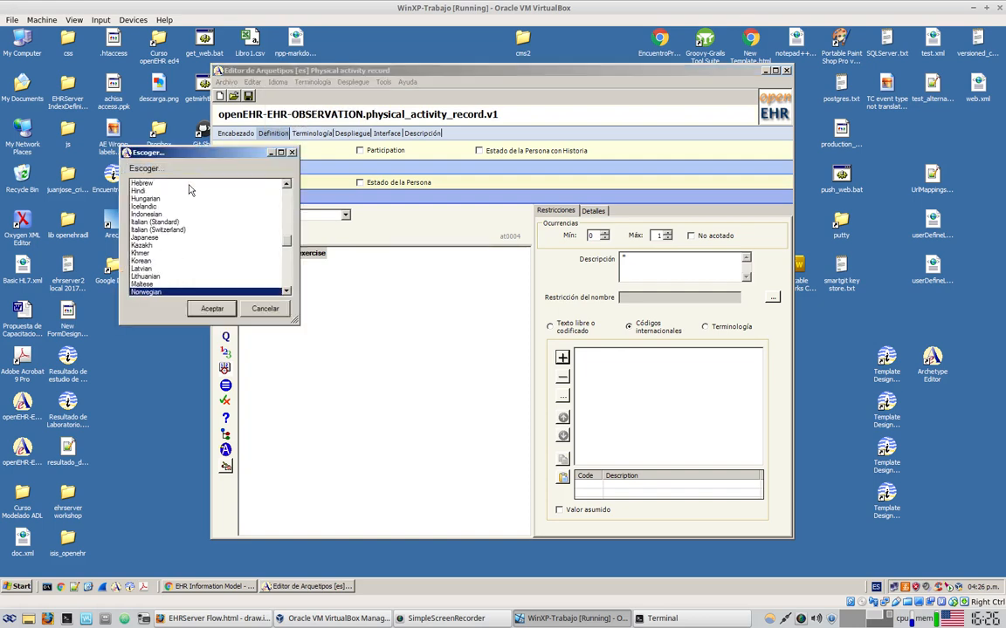
key(e)
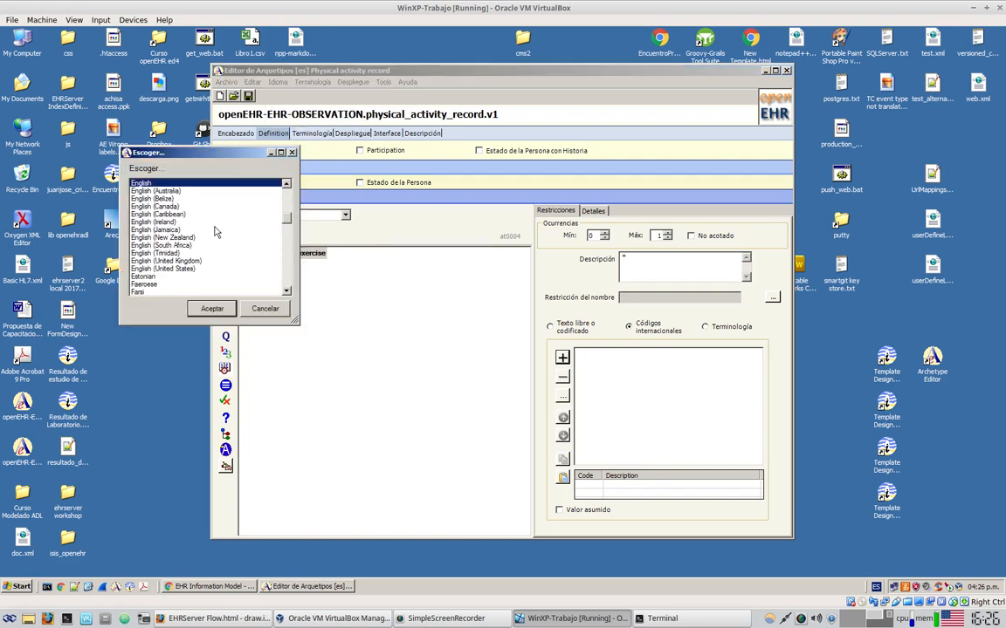
click(212, 308)
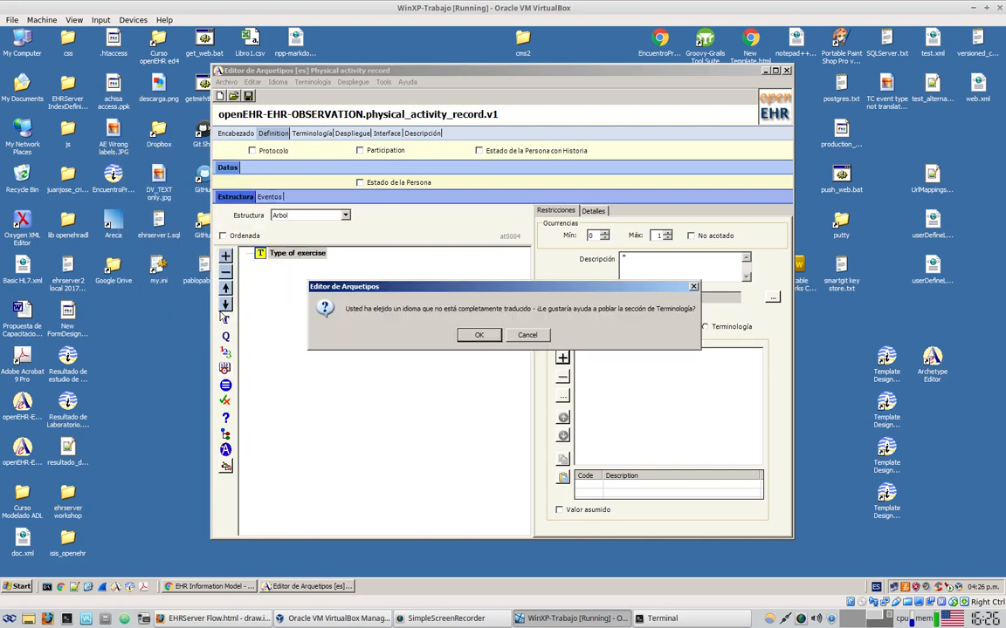
click(472, 339)
Switch the archetype editing language to English with Type of exercise selected
click(301, 254)
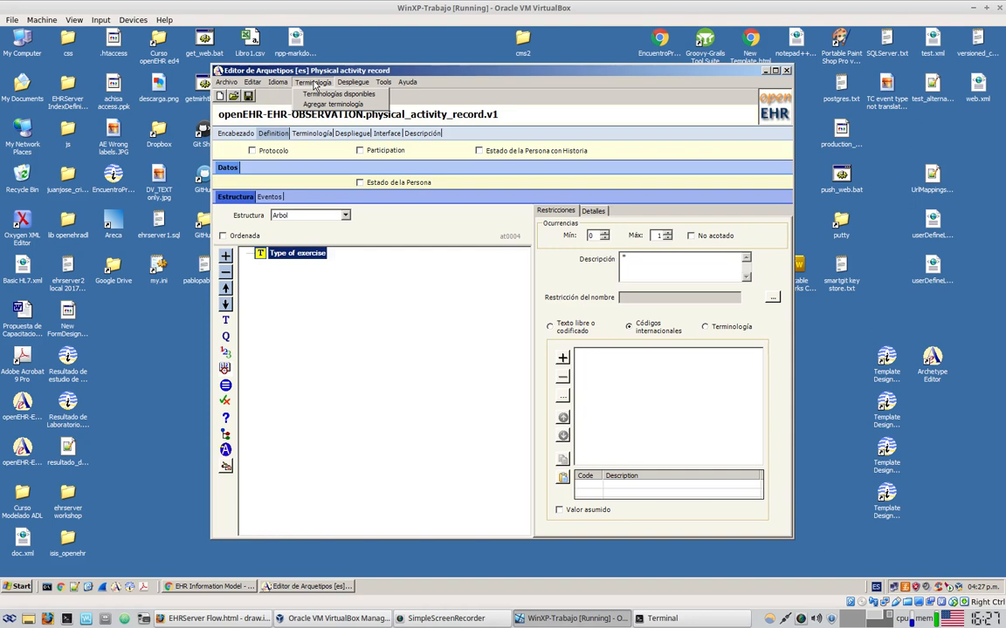
mouse_move(274, 87)
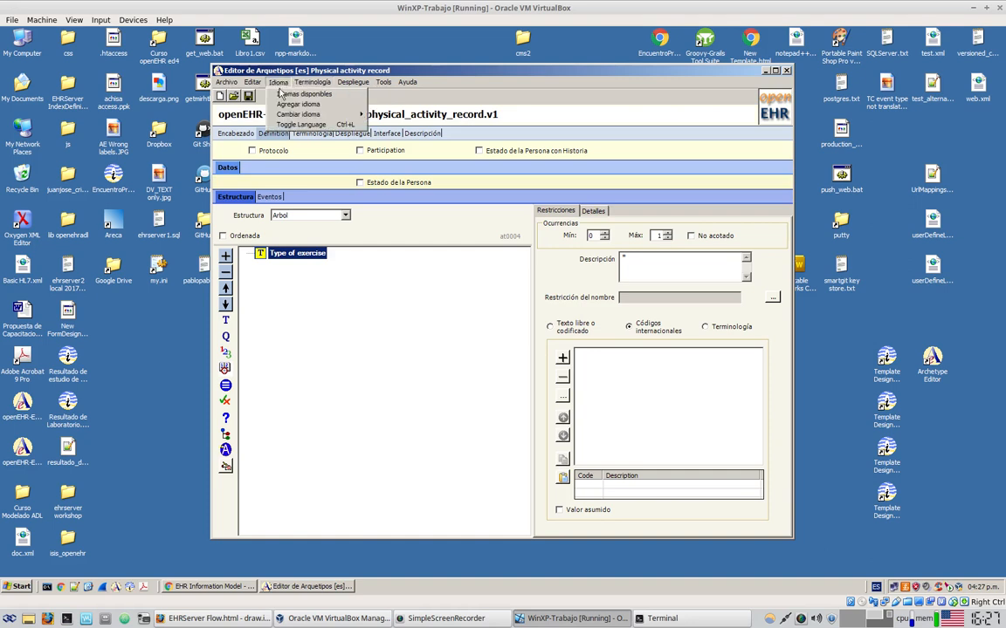
mouse_move(323, 114)
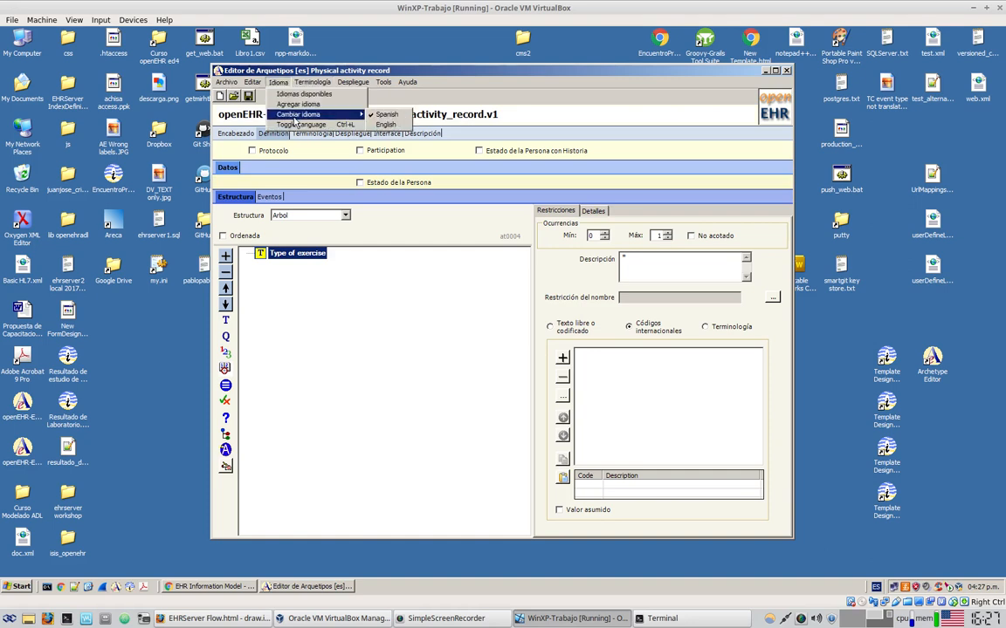
click(400, 125)
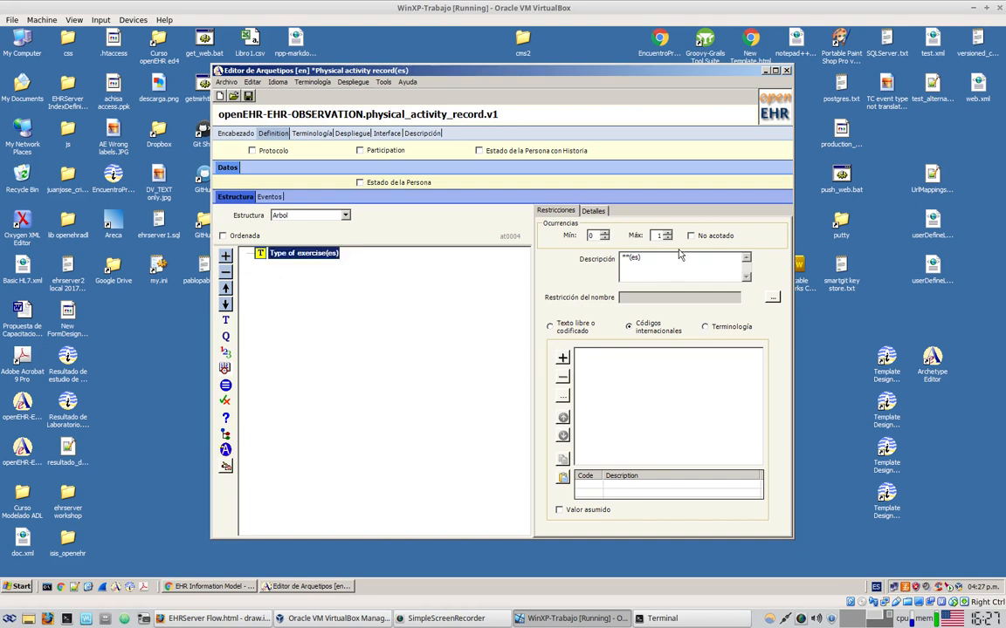
Remove '(es)' from the description and add the codes walking and running
drag(653, 260, 565, 265)
key(BackSpace)
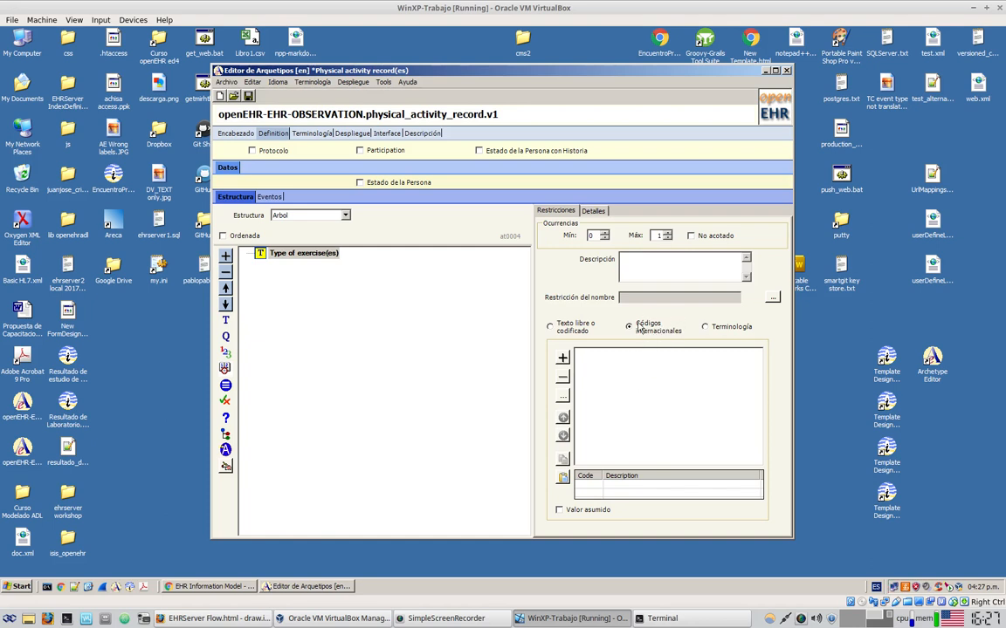
click(563, 359)
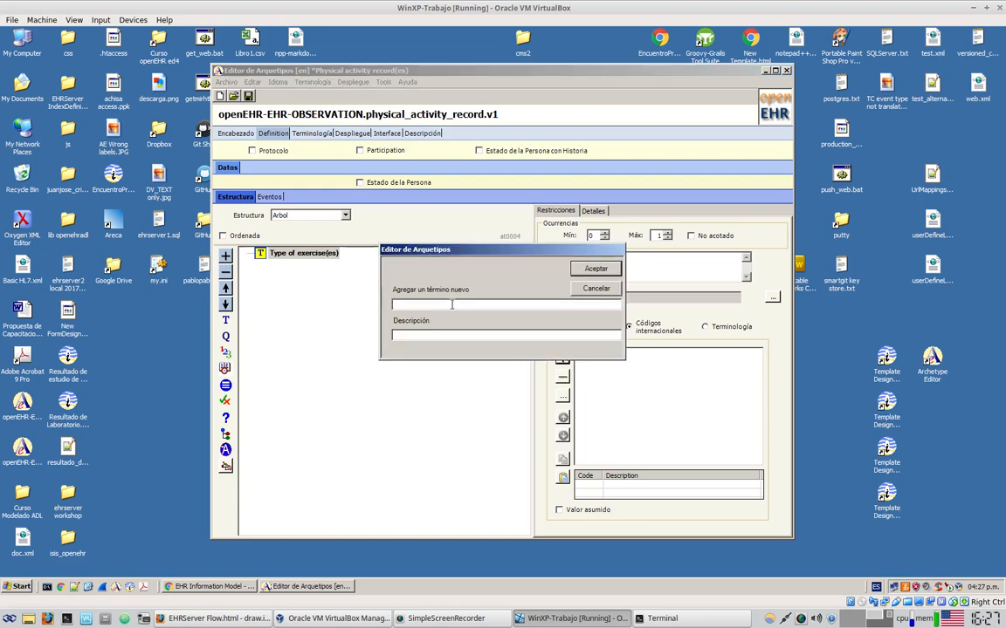
text(walk)
click(595, 270)
click(563, 359)
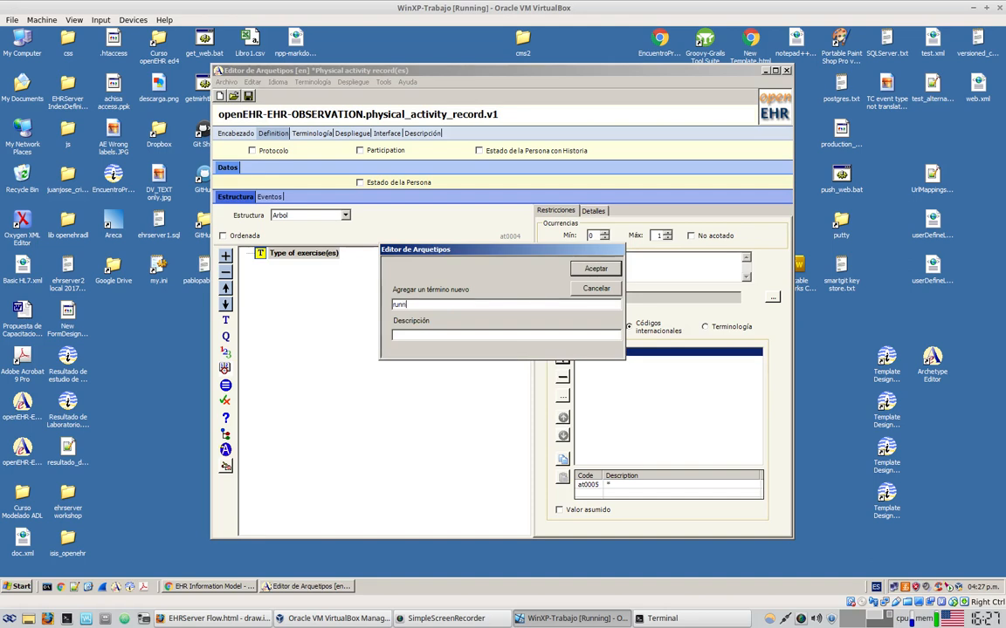
click(595, 269)
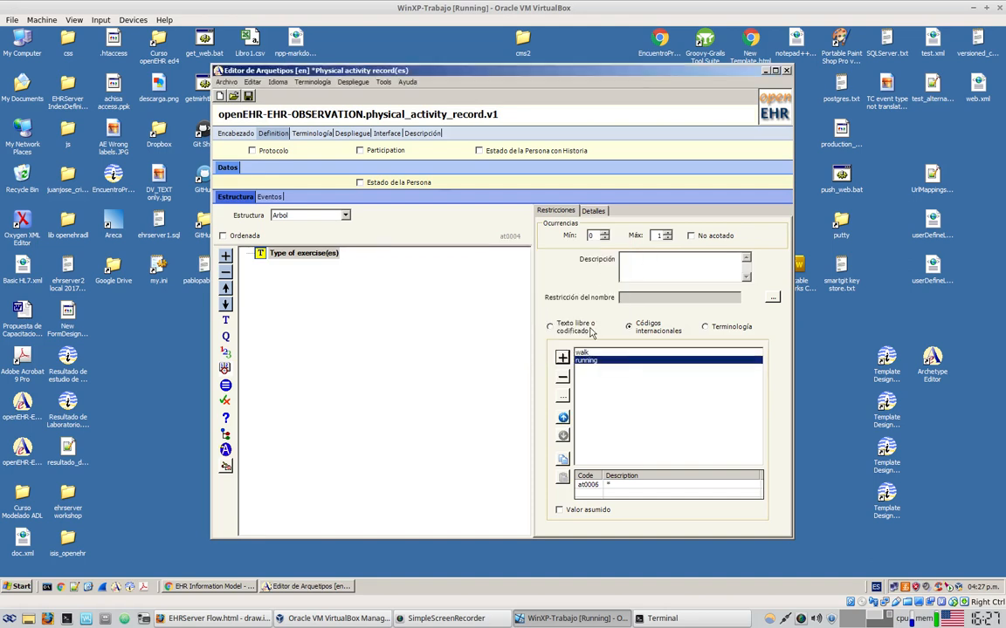
double_click(583, 353)
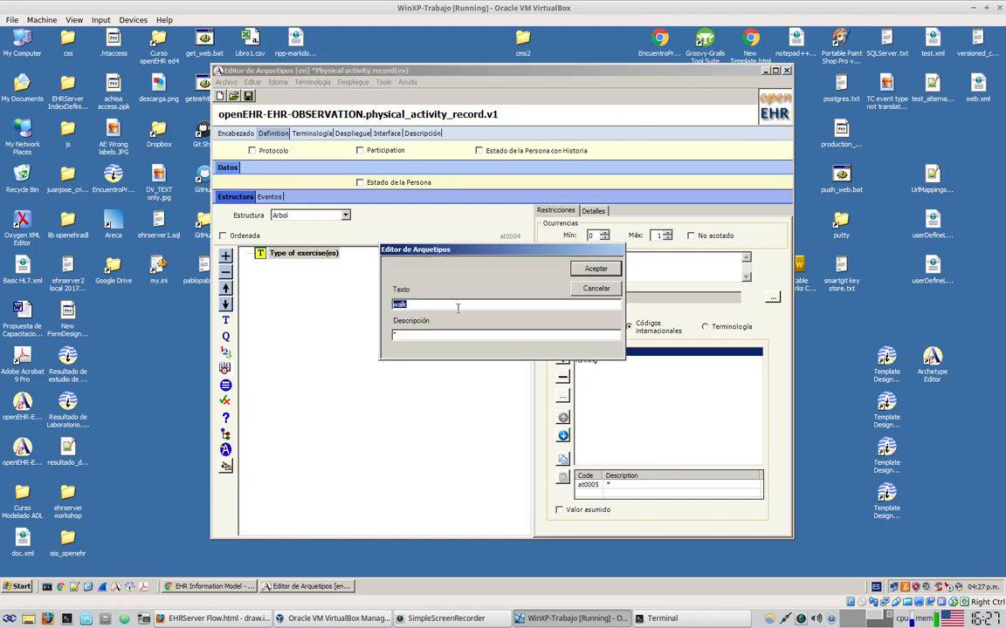
text(ing)
click(595, 269)
Add swimming, biking and skateboarding as further exercise codes
click(563, 359)
click(595, 269)
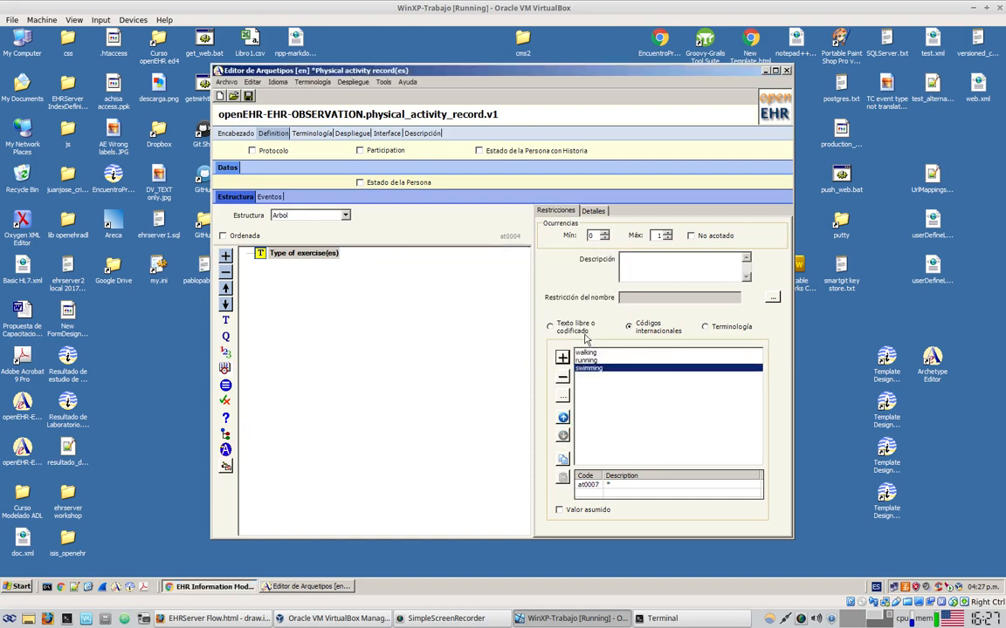
text(b)
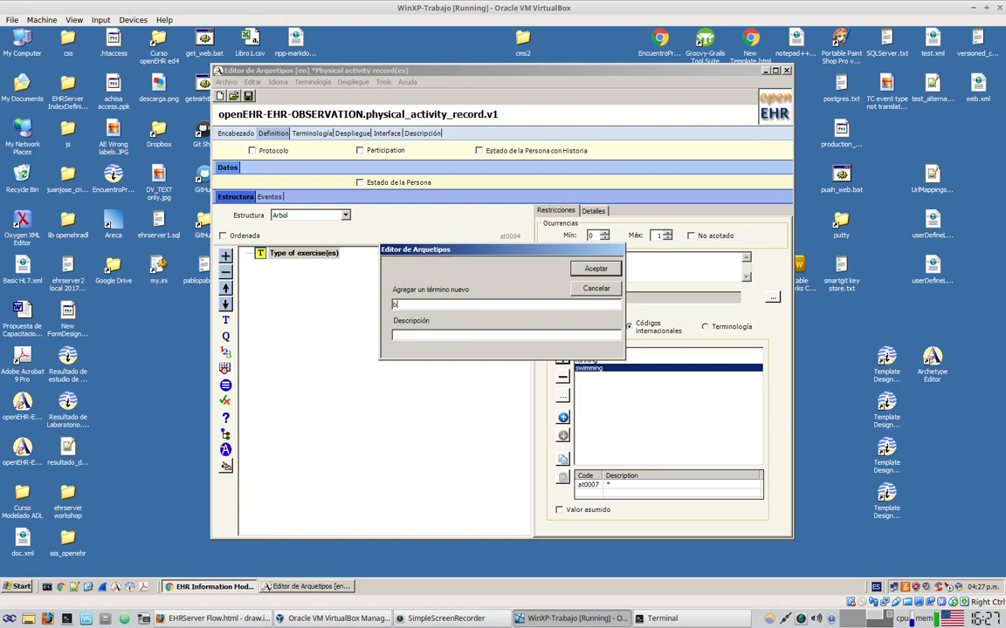
text(iking)
key(Return)
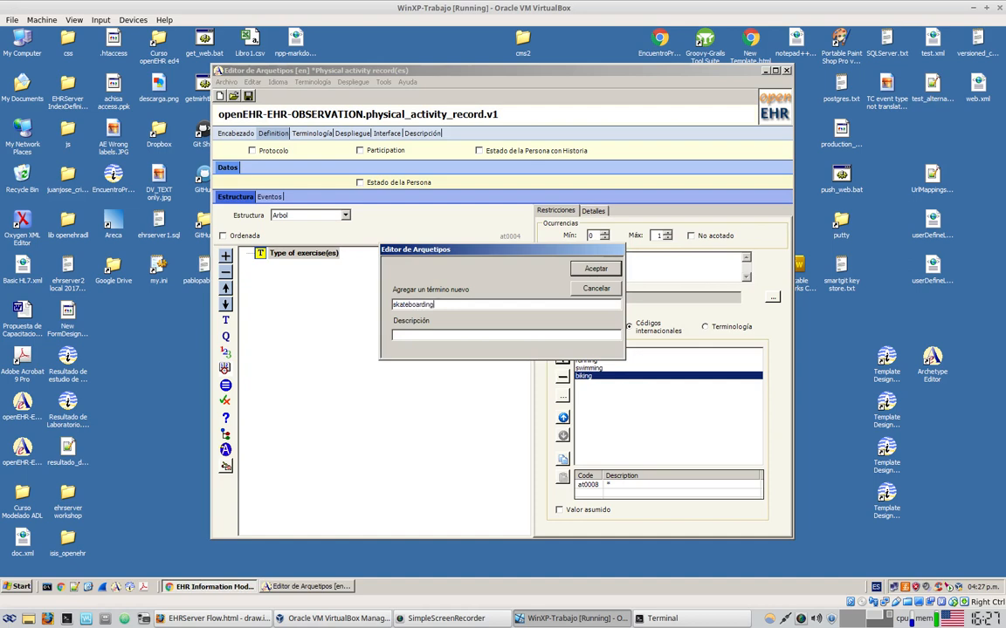
click(595, 269)
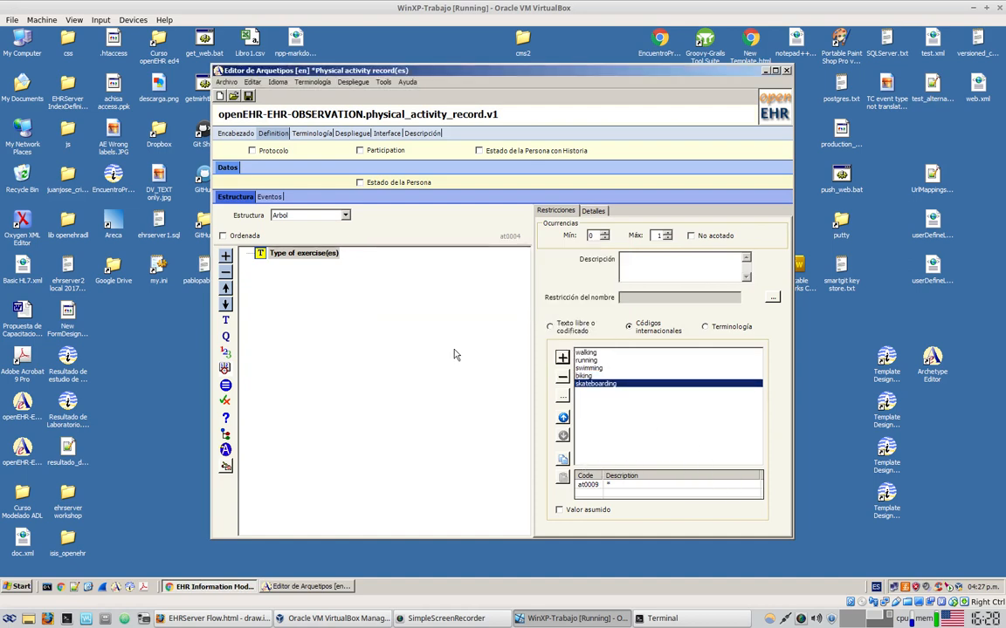
Rename the 'Type of exercise(es)' element to 'Type of exercise'
click(328, 258)
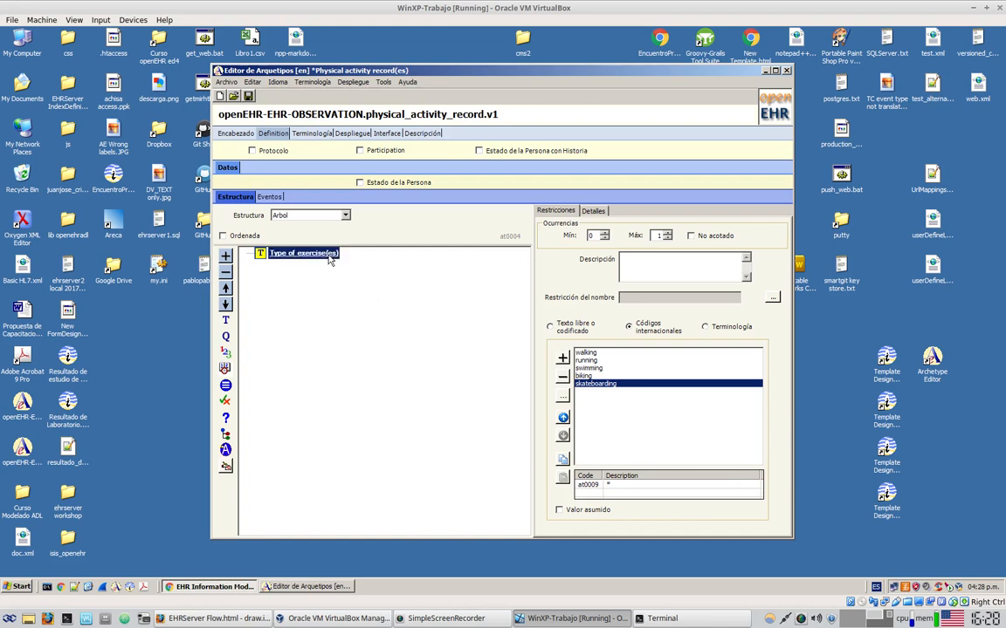
click(291, 253)
key(BackSpace)
key(BackSpace)
key(BackSpace)
key(BackSpace)
key(Return)
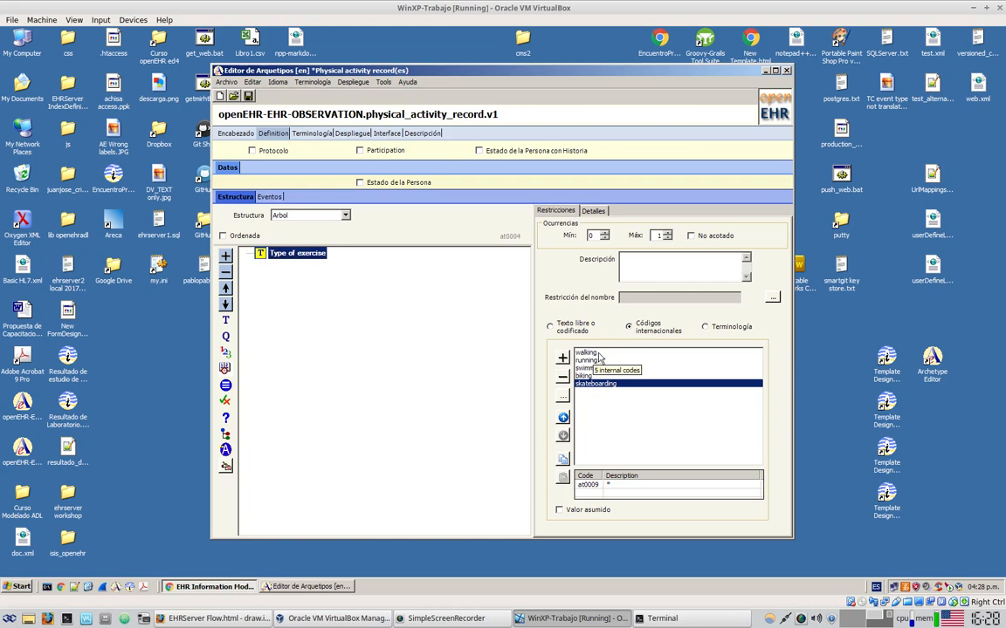
Review the code assigned to each exercise term, then open the Despliegue view
click(598, 353)
click(595, 361)
click(596, 376)
click(595, 383)
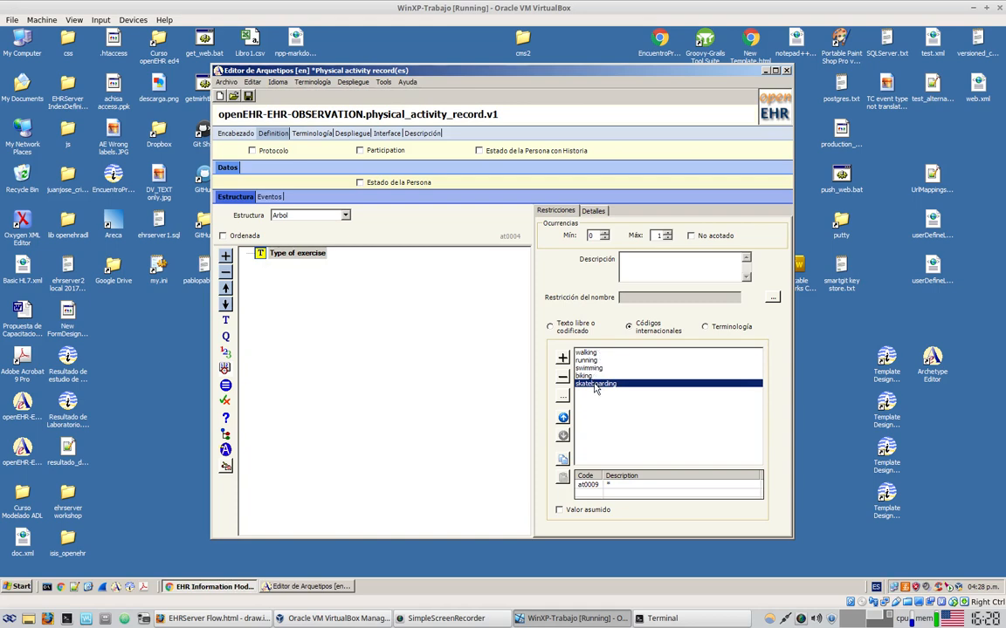
click(588, 361)
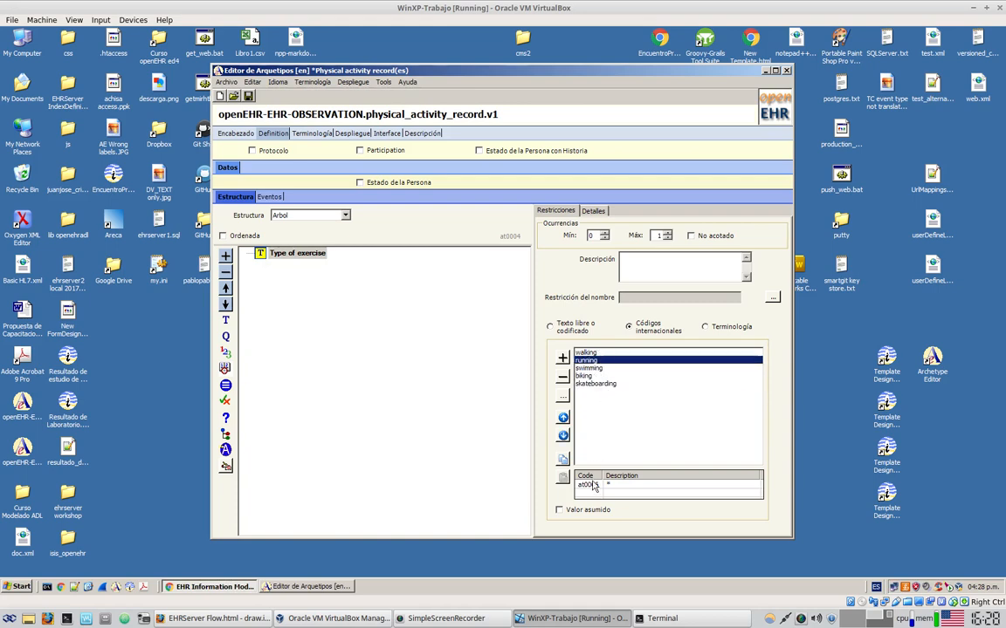
click(598, 353)
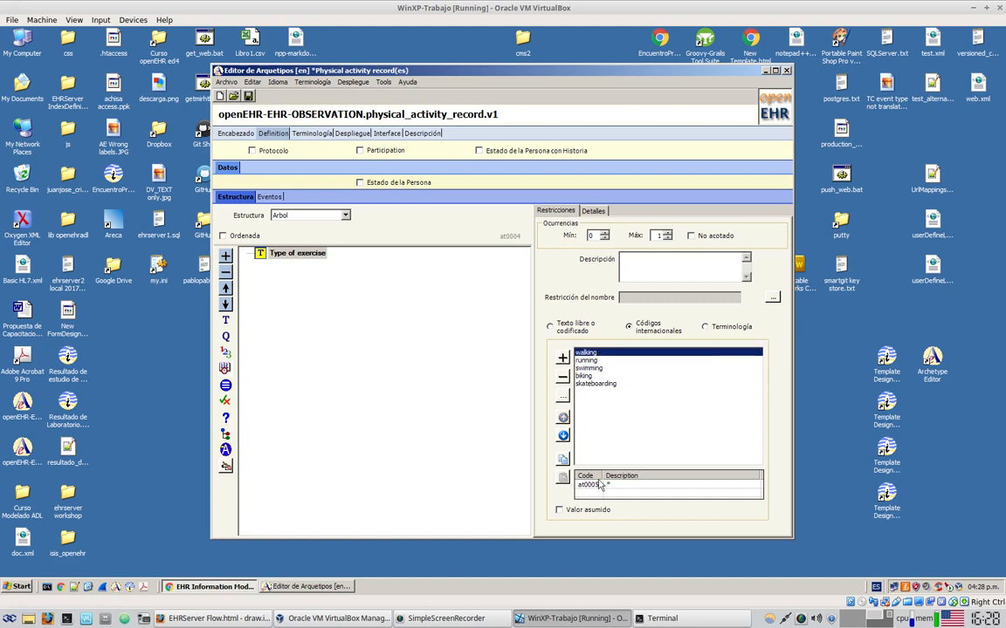
click(601, 369)
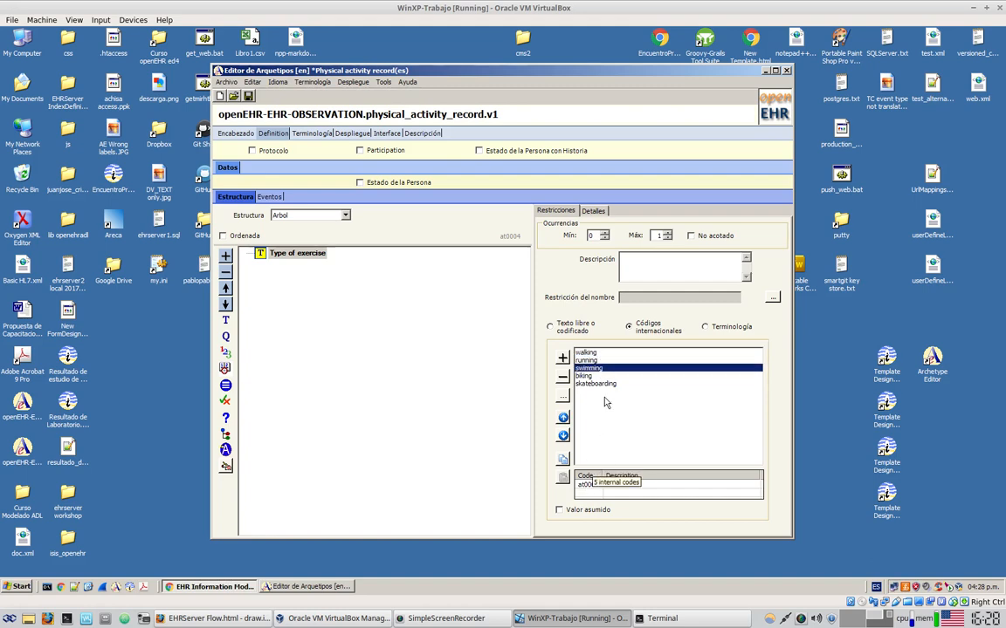
click(604, 384)
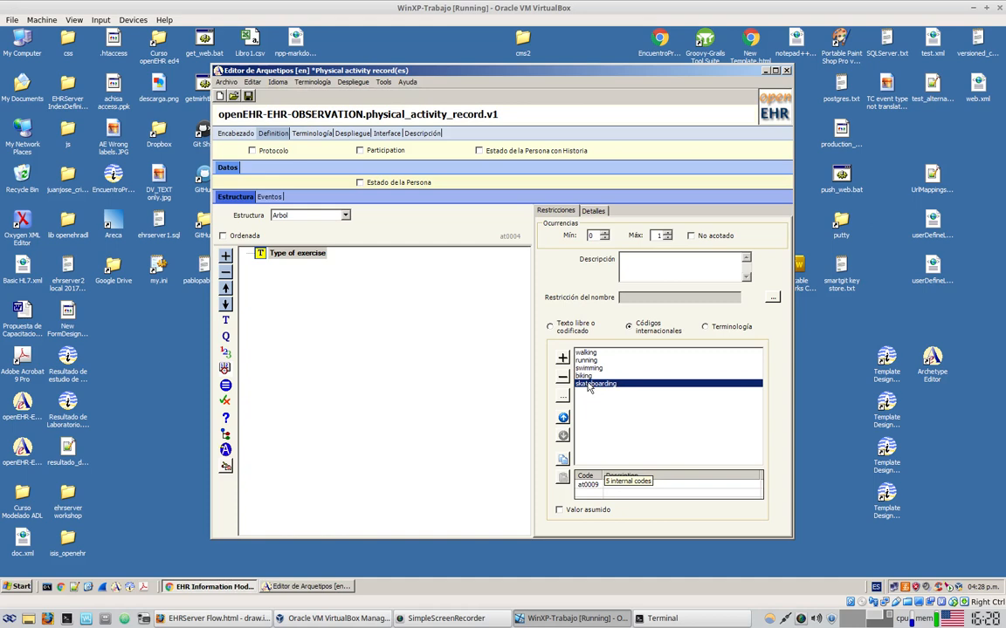
click(593, 353)
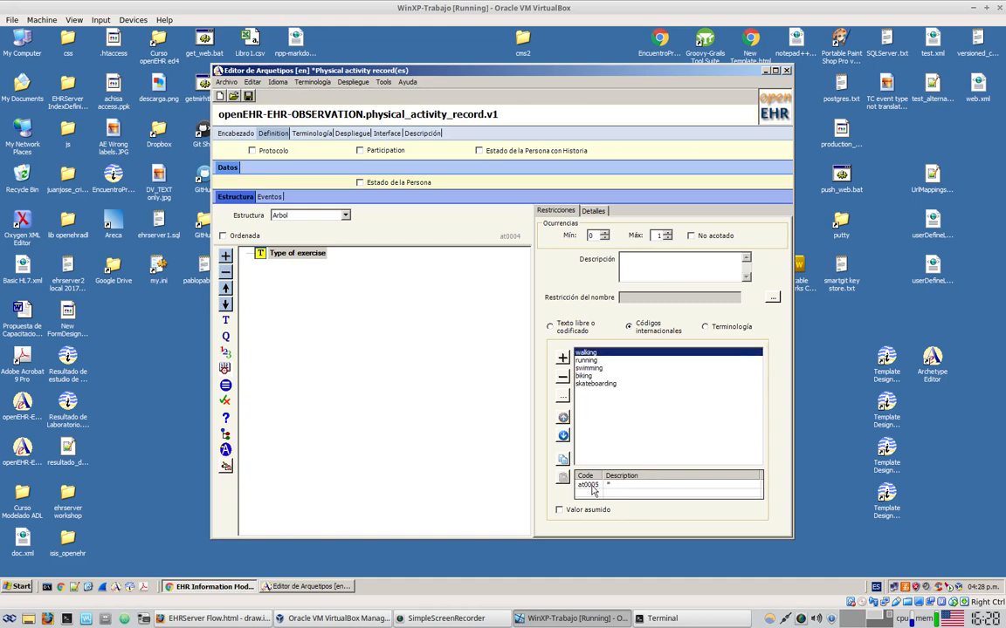
click(434, 319)
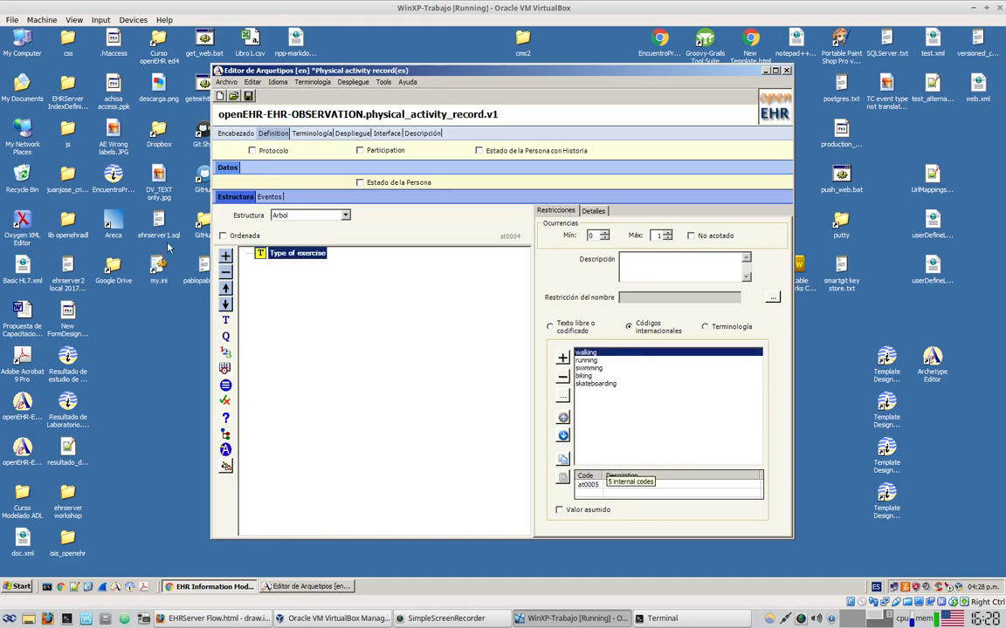
click(353, 133)
Display the archetype as ADL and inspect the coded text constraint lines through at0009
click(257, 157)
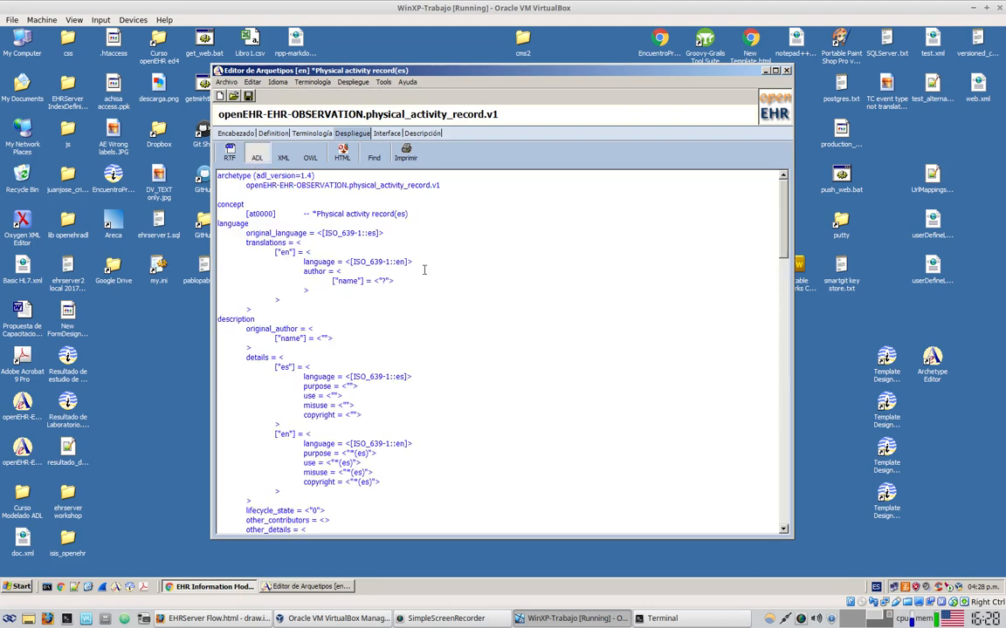
scroll(451, 352, down, 12)
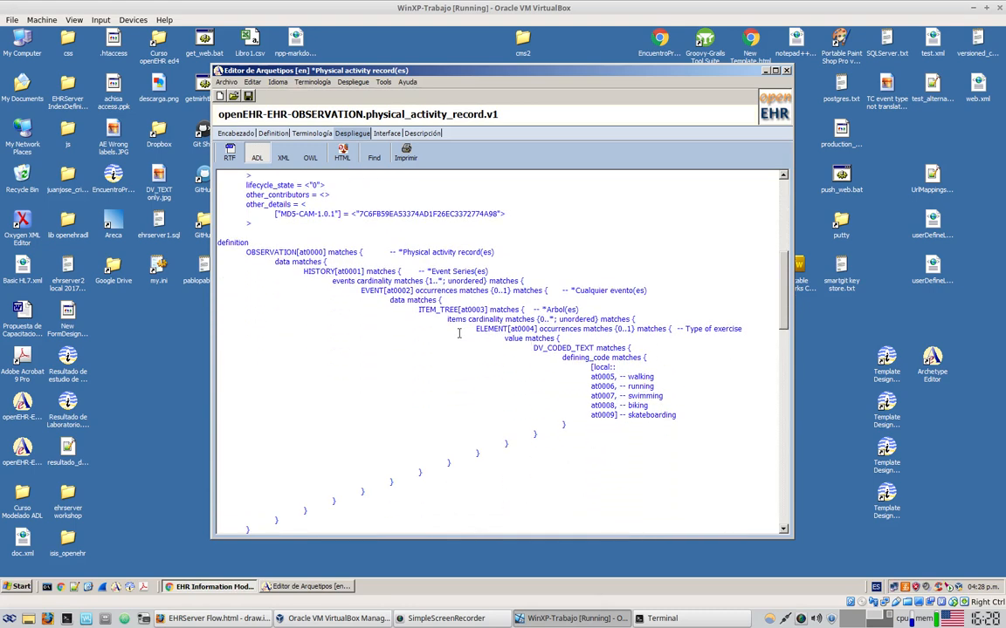
drag(473, 329, 601, 415)
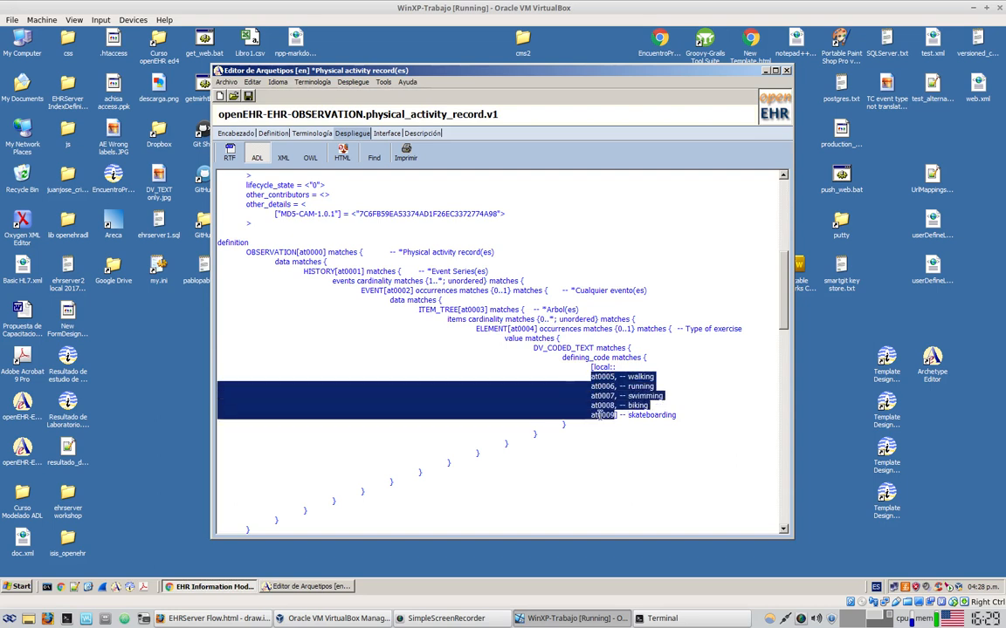
click(600, 415)
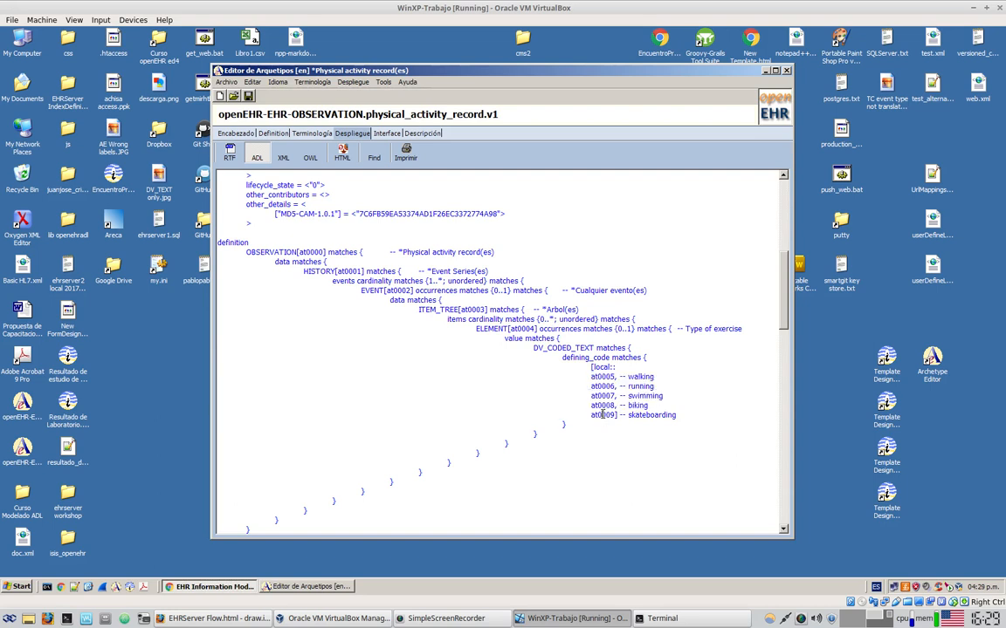
click(633, 385)
scroll(593, 378, down, 12)
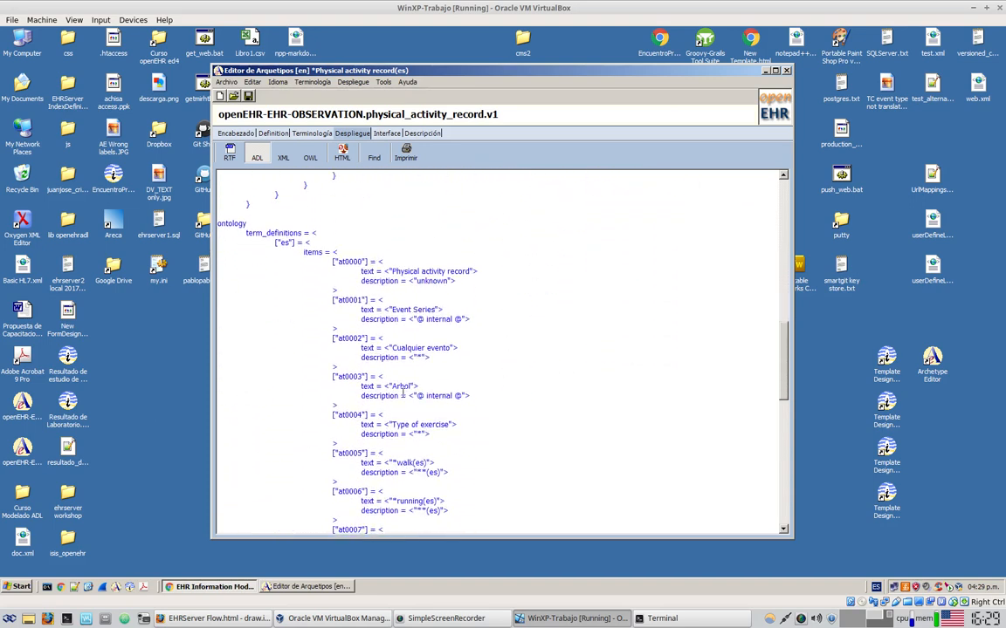
scroll(365, 453, up, 2)
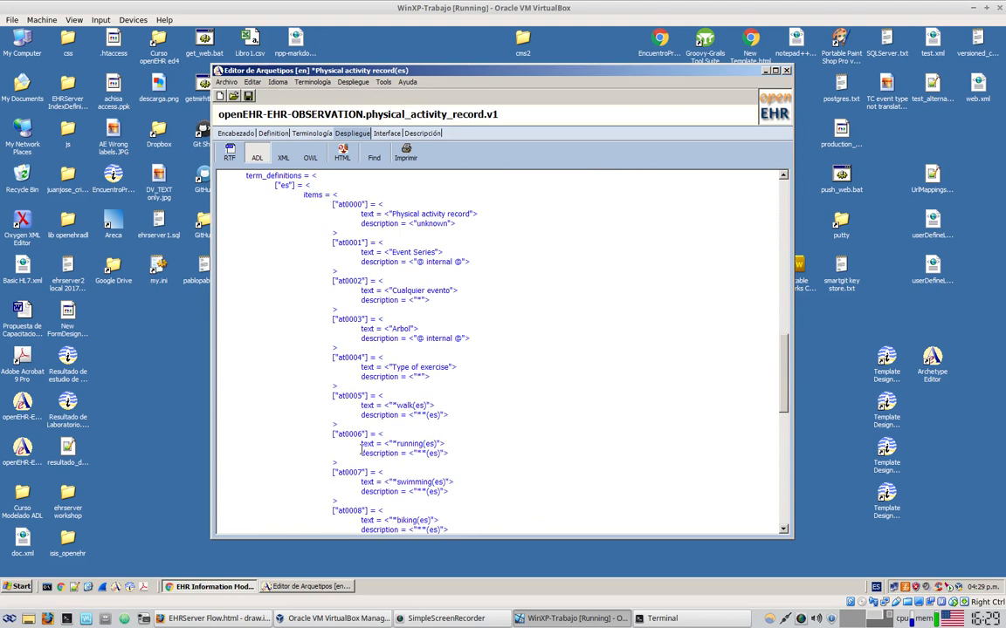
Check the ontology term definitions, from at0005 walking to at0009 skateboarding
double_click(285, 272)
scroll(298, 274, down, 15)
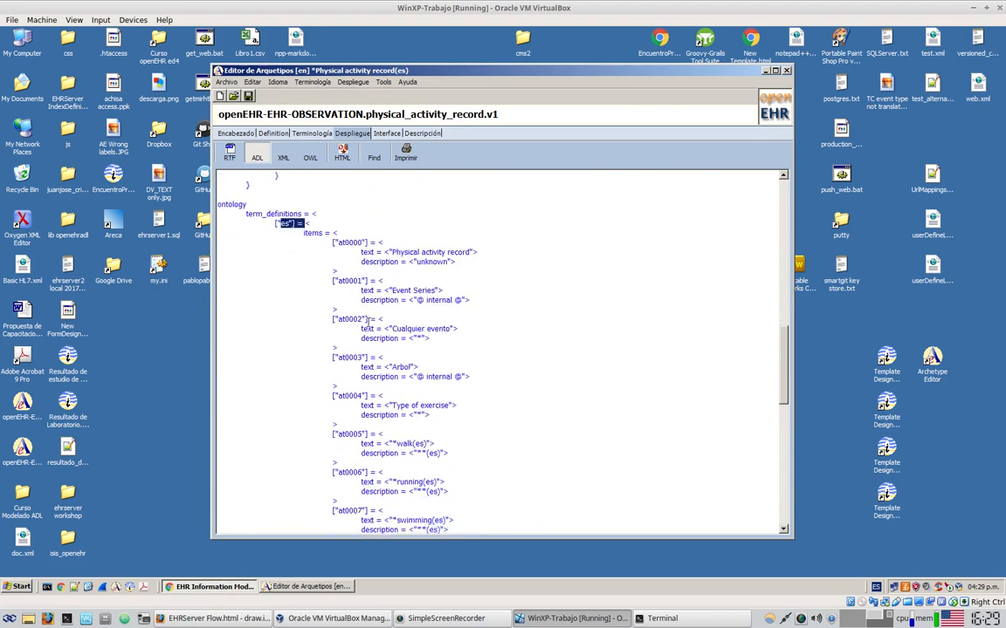
drag(276, 214, 324, 225)
scroll(511, 325, down, 2)
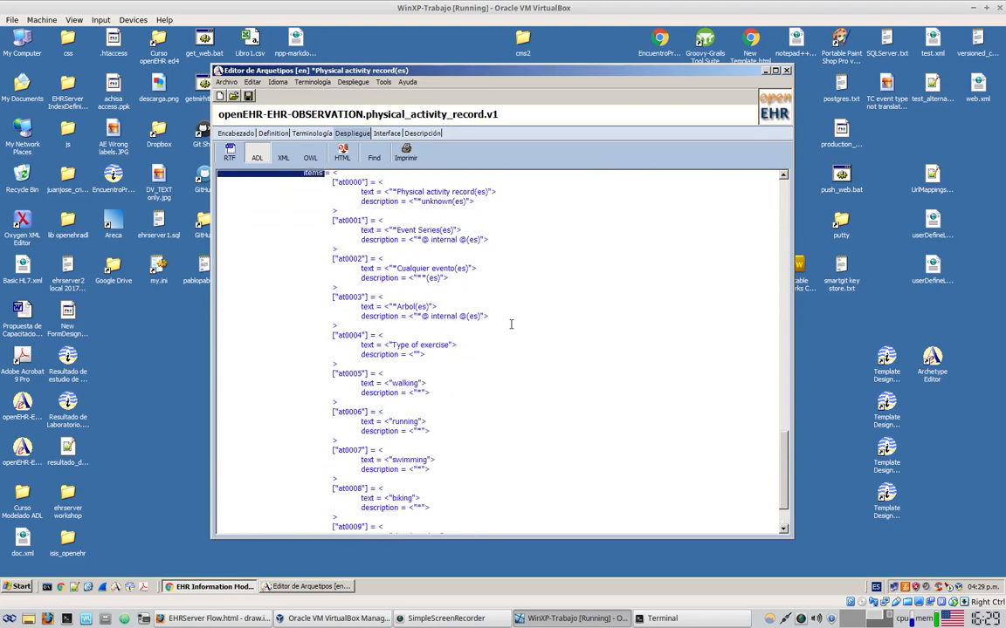
double_click(345, 368)
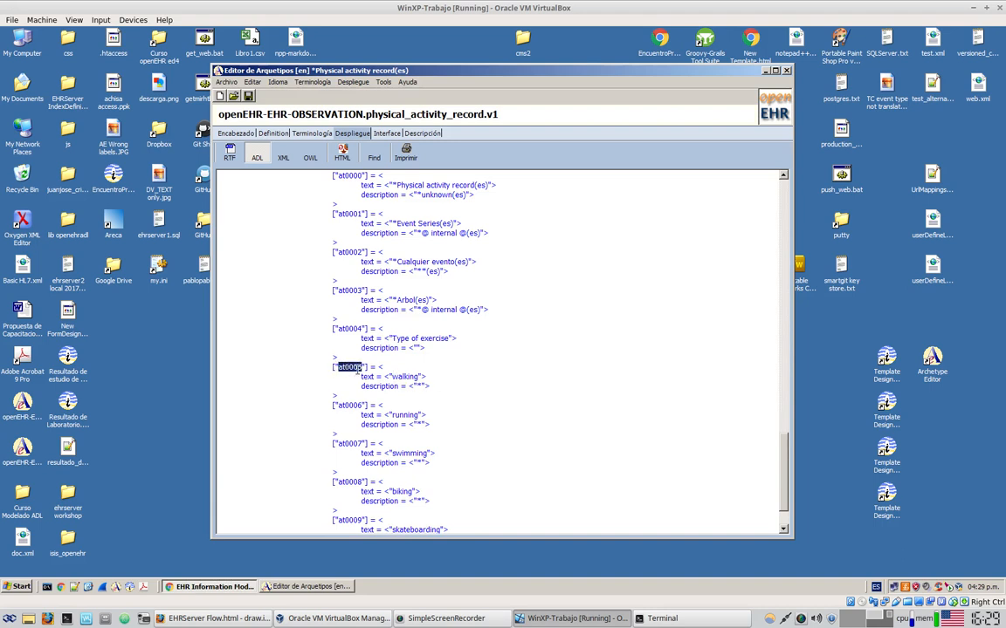
double_click(399, 377)
scroll(389, 476, down, 2)
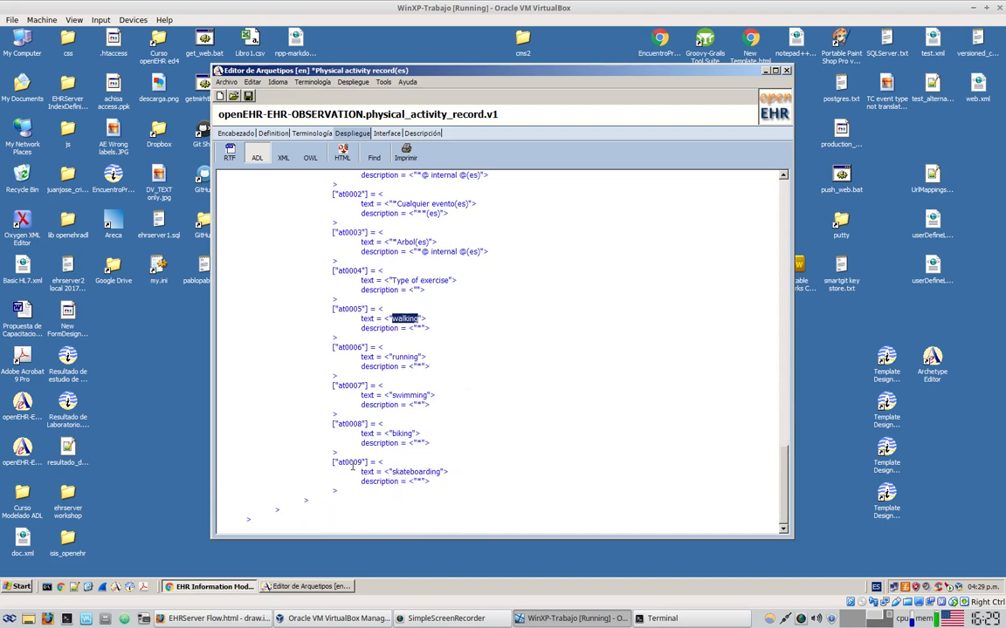
double_click(349, 462)
double_click(412, 474)
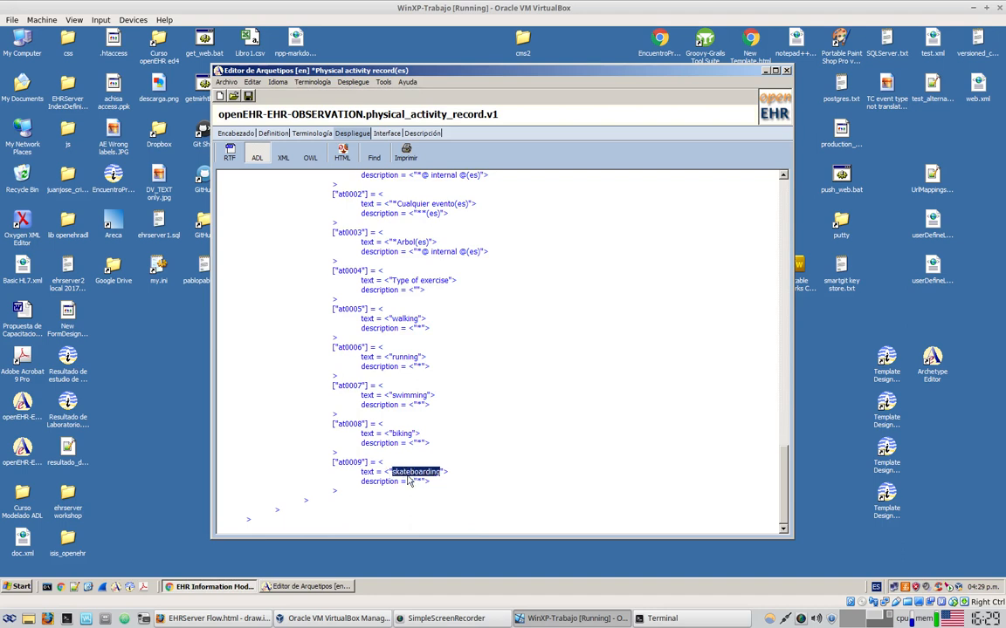
scroll(413, 476, up, 9)
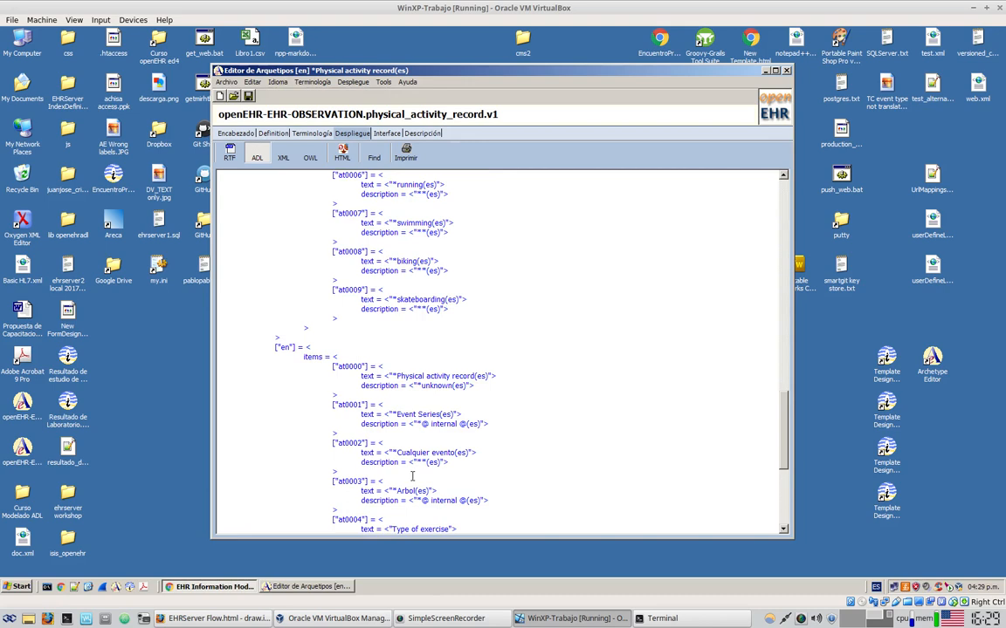
scroll(412, 476, up, 20)
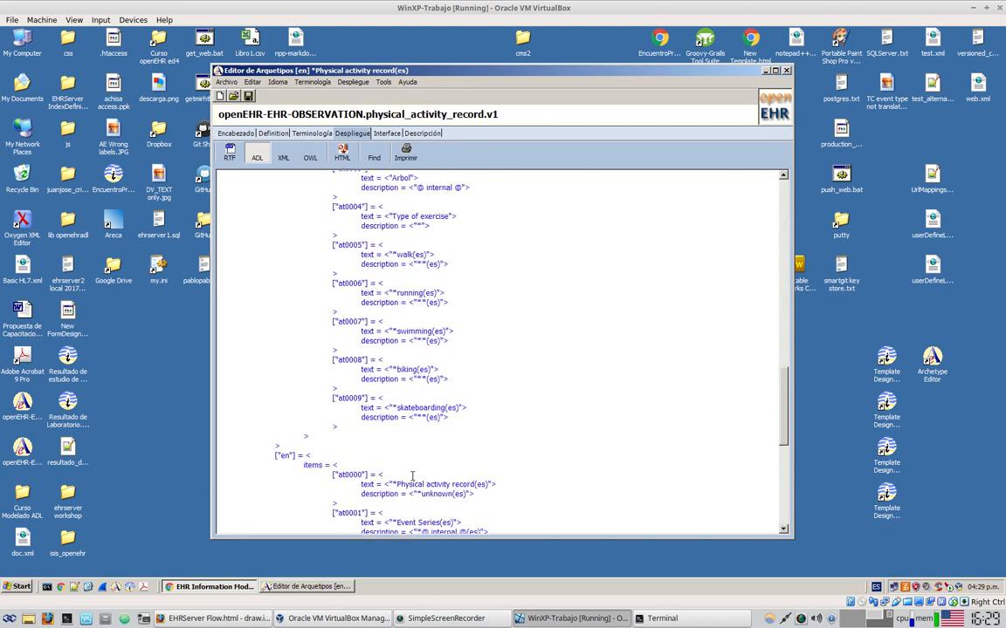
Add a quantity element named 'Calorie consumption' below Type of exercise in the definition tree
click(270, 134)
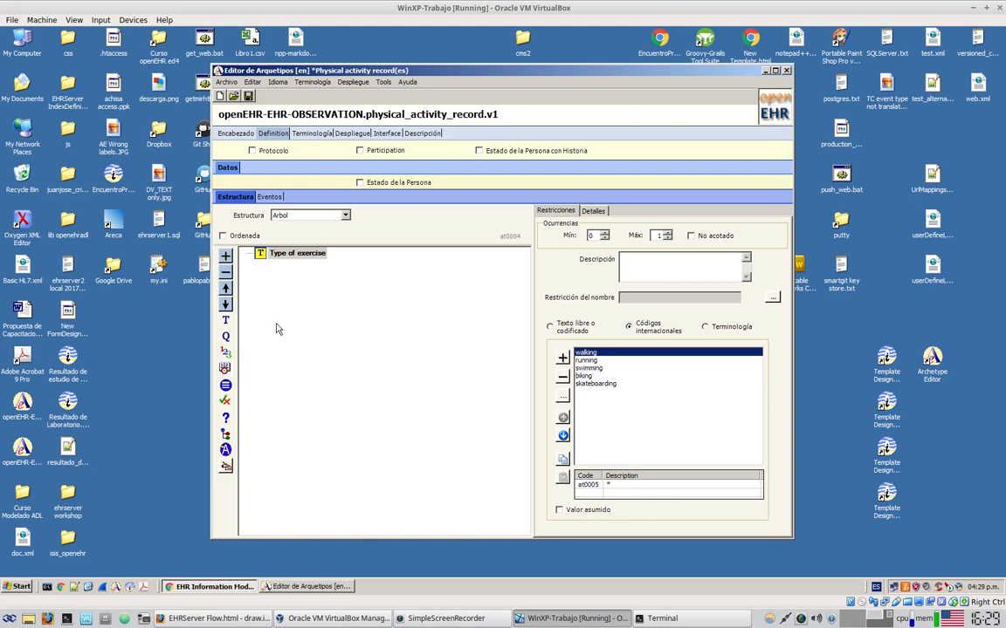
click(225, 339)
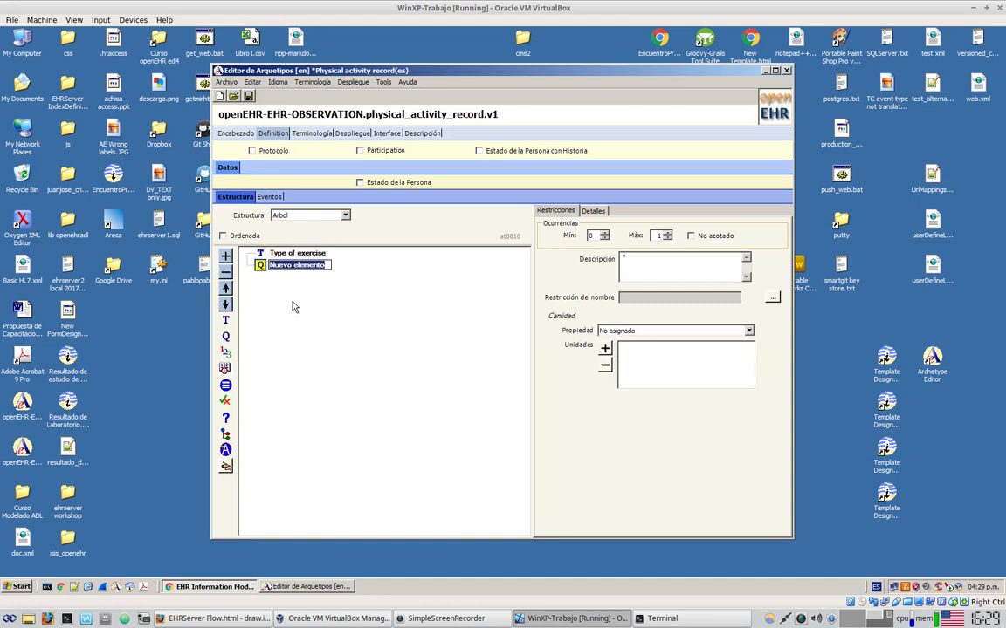
text(Calo)
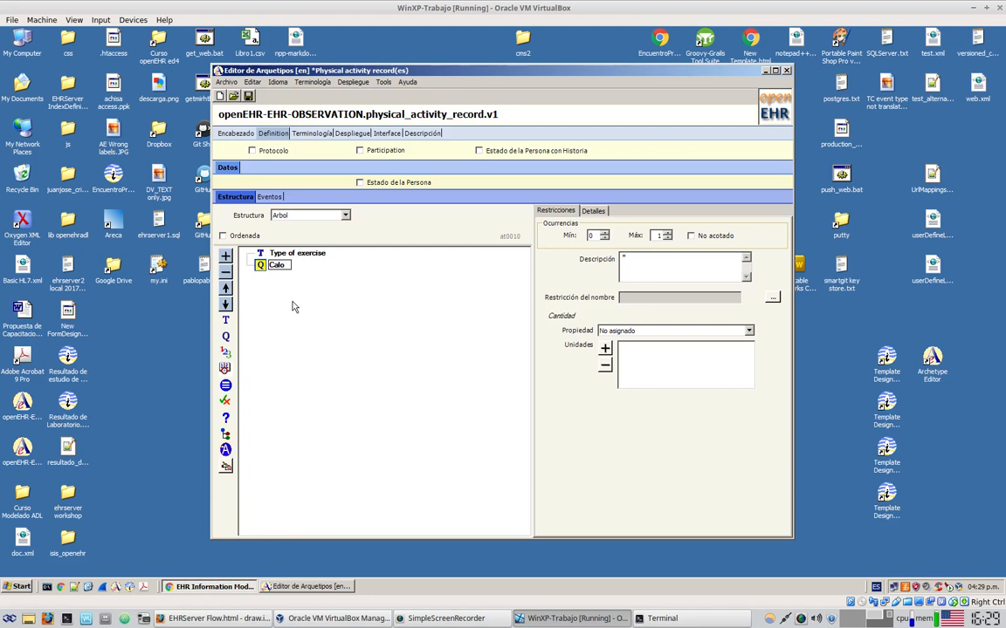
text(rie consumptio)
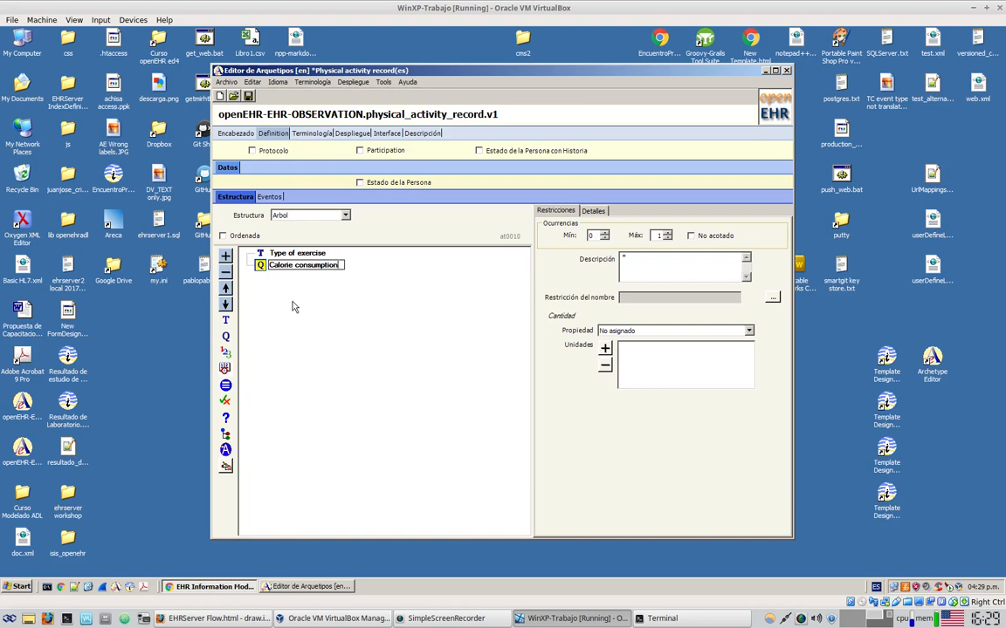
text(n)
key(Return)
click(214, 586)
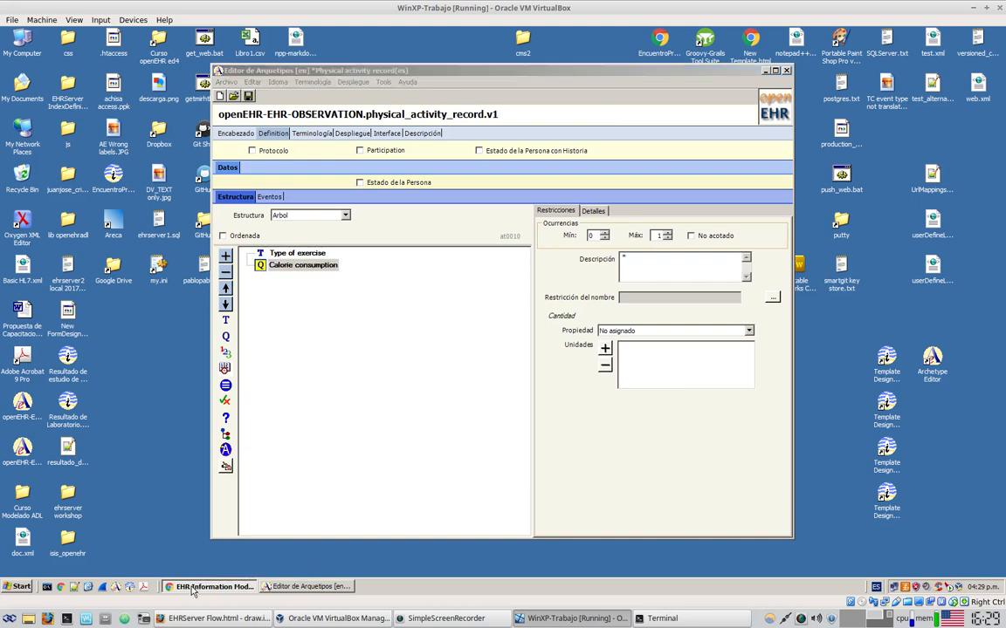
Search Google for 'calorie consumption' in a new tab, skim the results, then minimise Chrome
click(253, 45)
text(calorie)
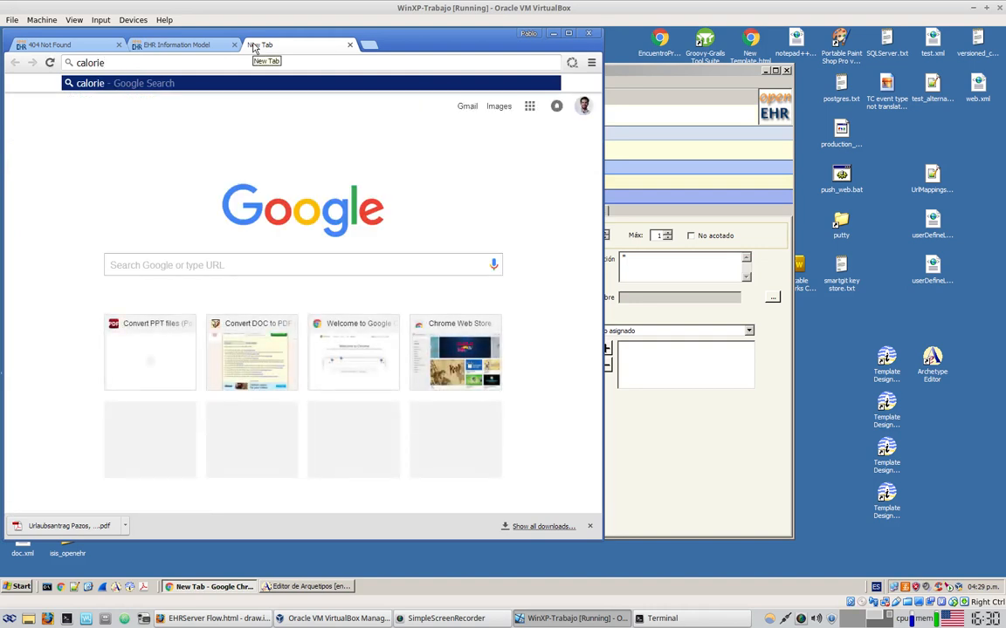
text( consumption)
key(Return)
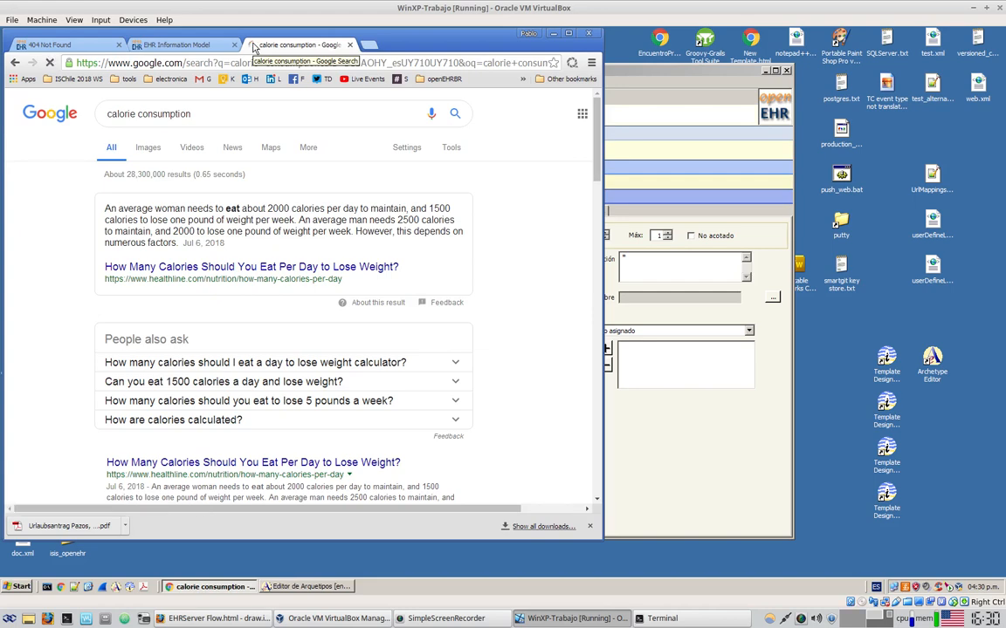
scroll(450, 279, down, 3)
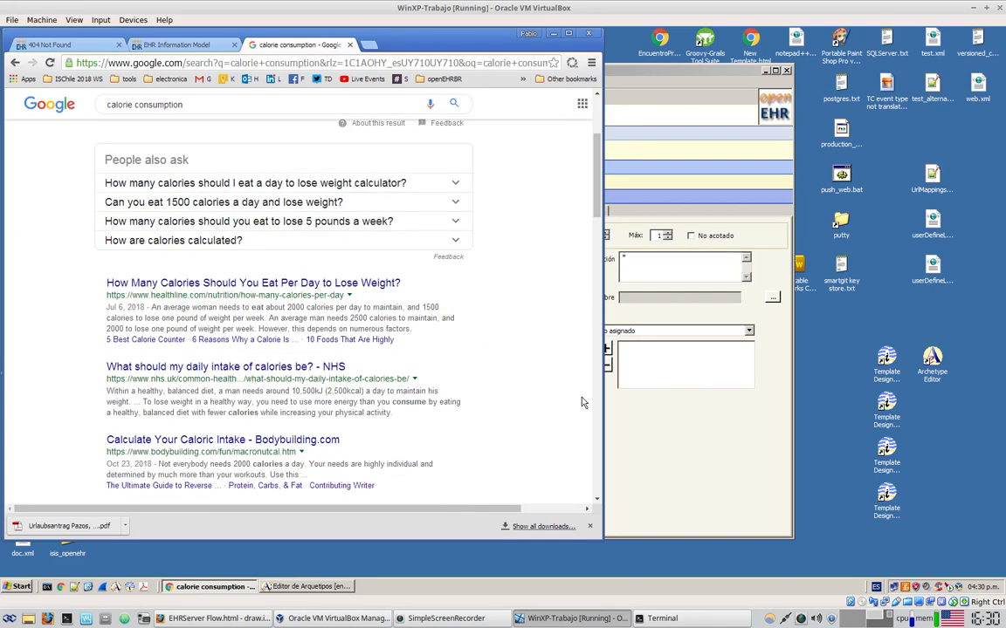
click(554, 35)
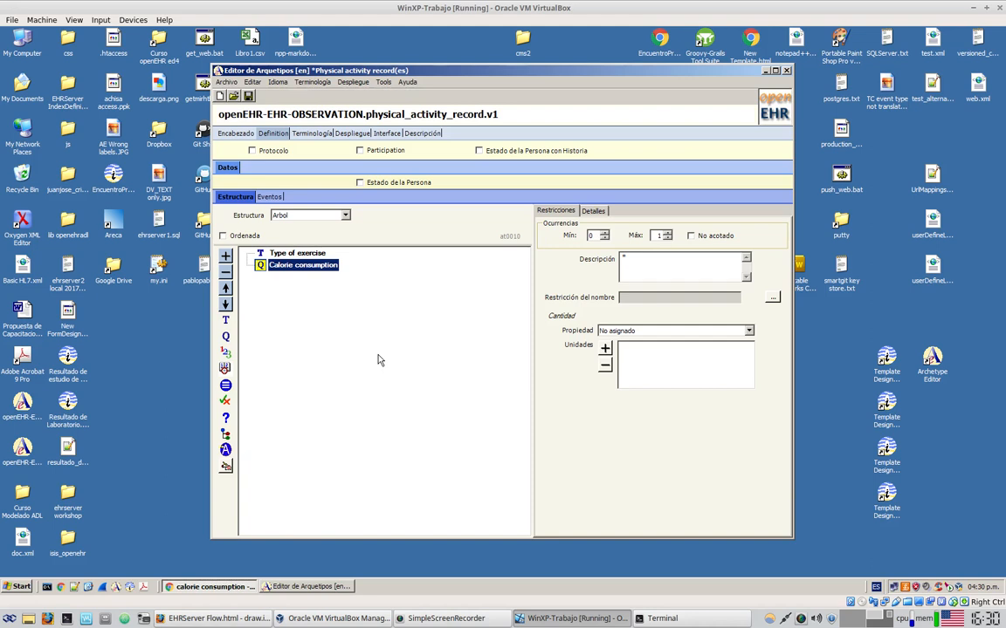
Set the Calorie consumption quantity property to Energía
click(748, 332)
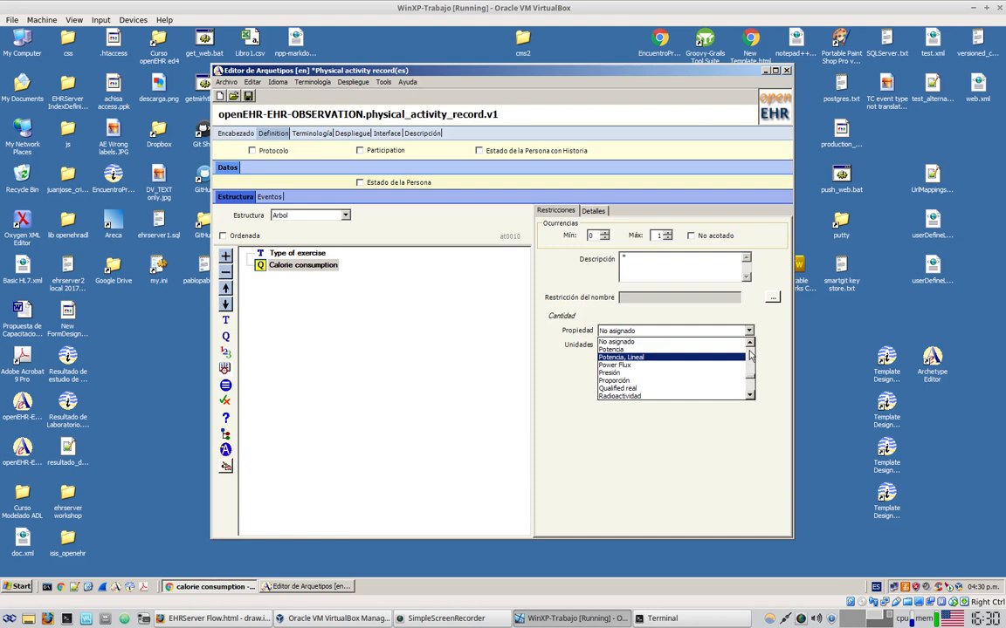
scroll(749, 355, up, 3)
scroll(749, 352, up, 3)
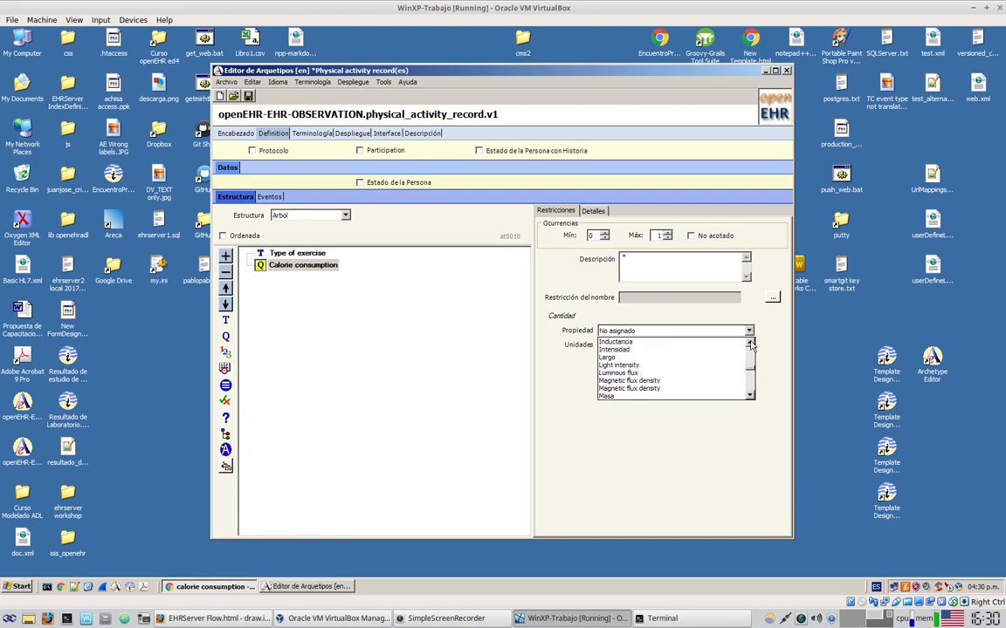
scroll(749, 349, up, 6)
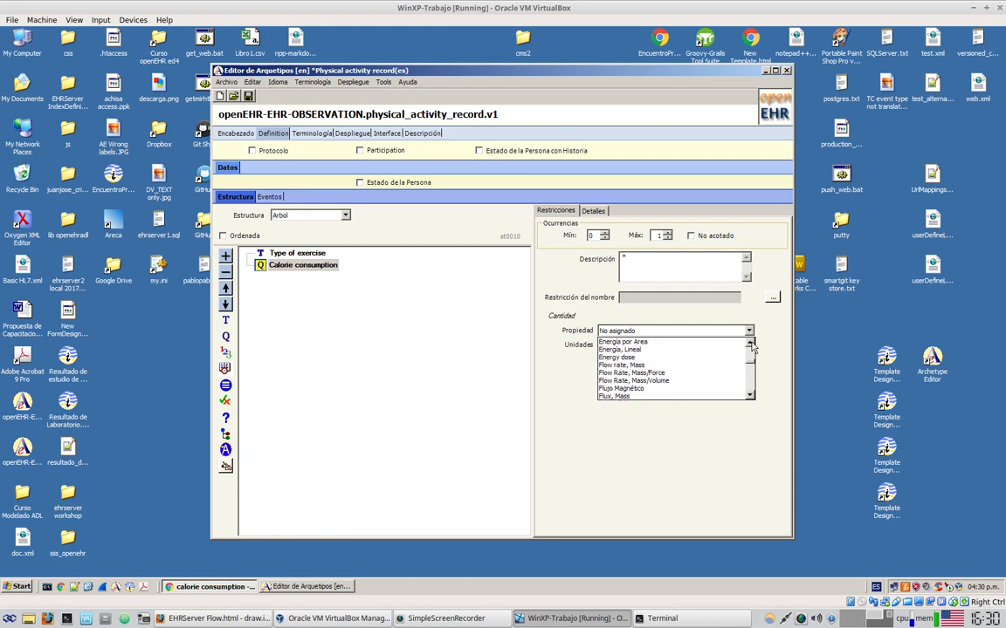
scroll(681, 367, up, 2)
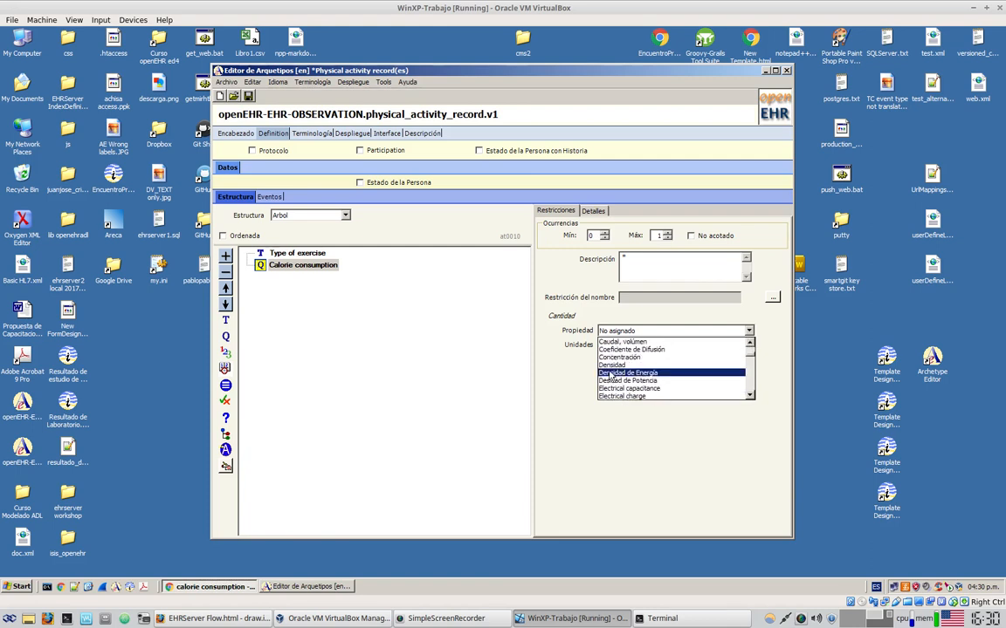
scroll(678, 380, down, 1)
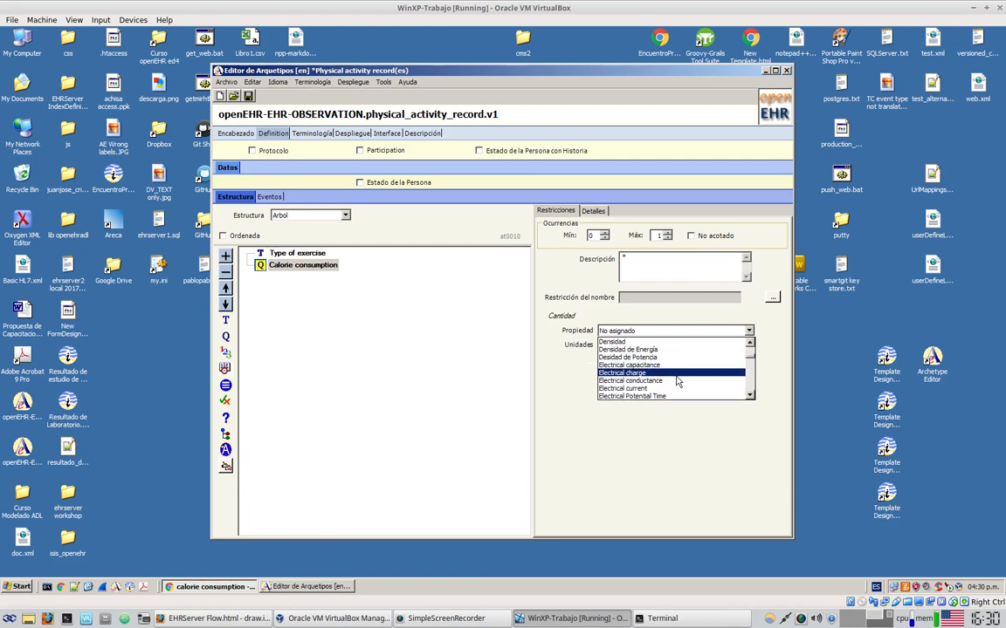
scroll(677, 381, down, 1)
click(644, 382)
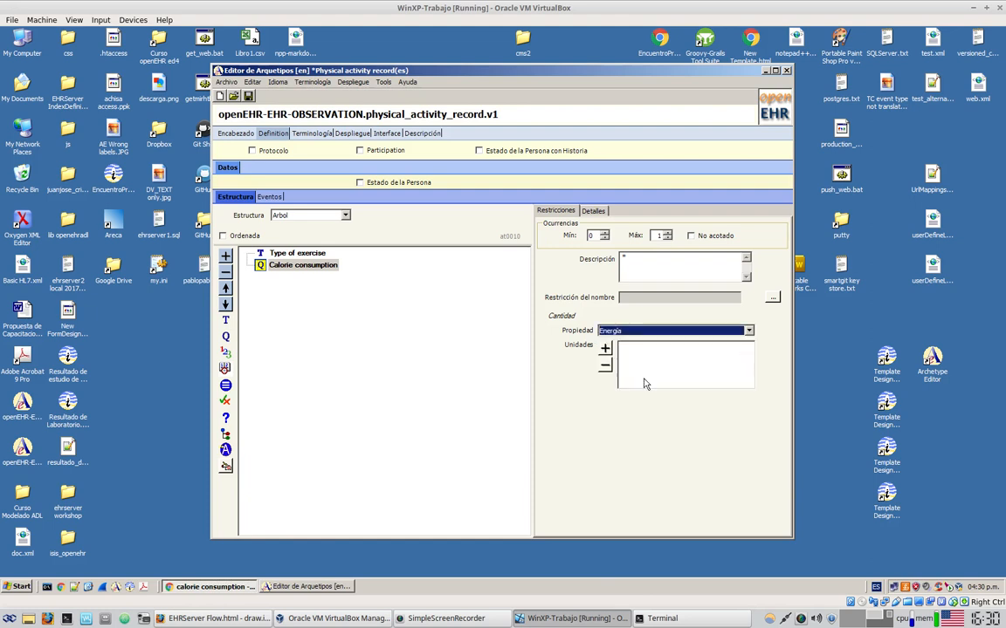
Add cal and kcal as the allowed energy units
click(605, 349)
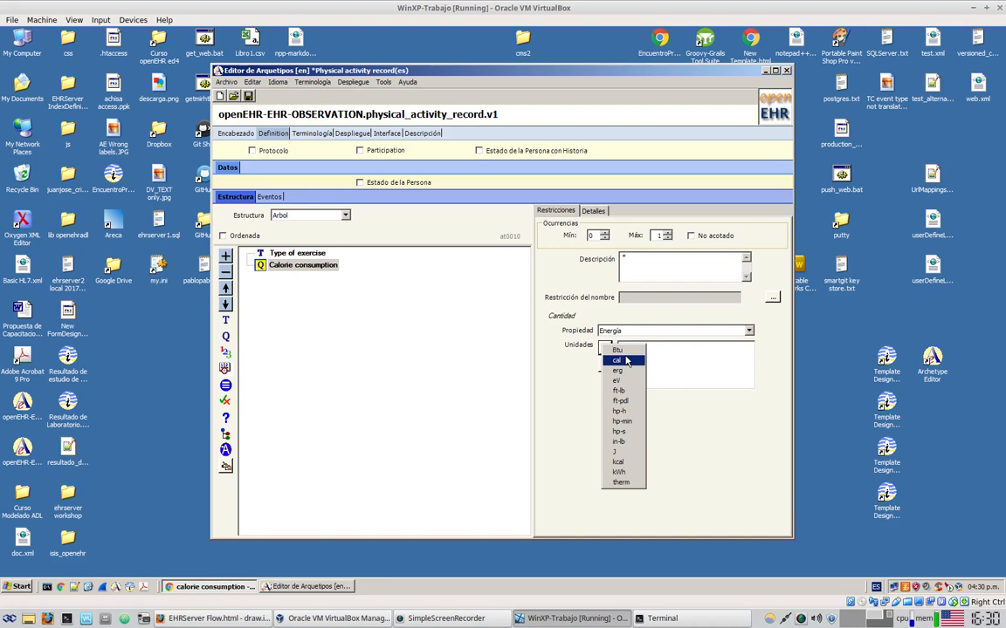
click(615, 361)
click(605, 349)
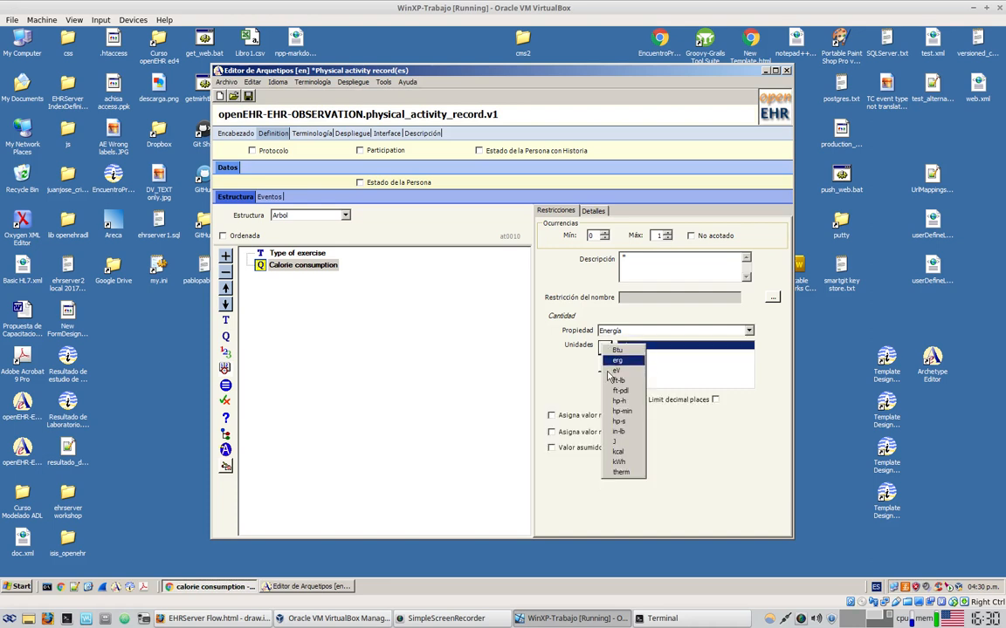
click(619, 452)
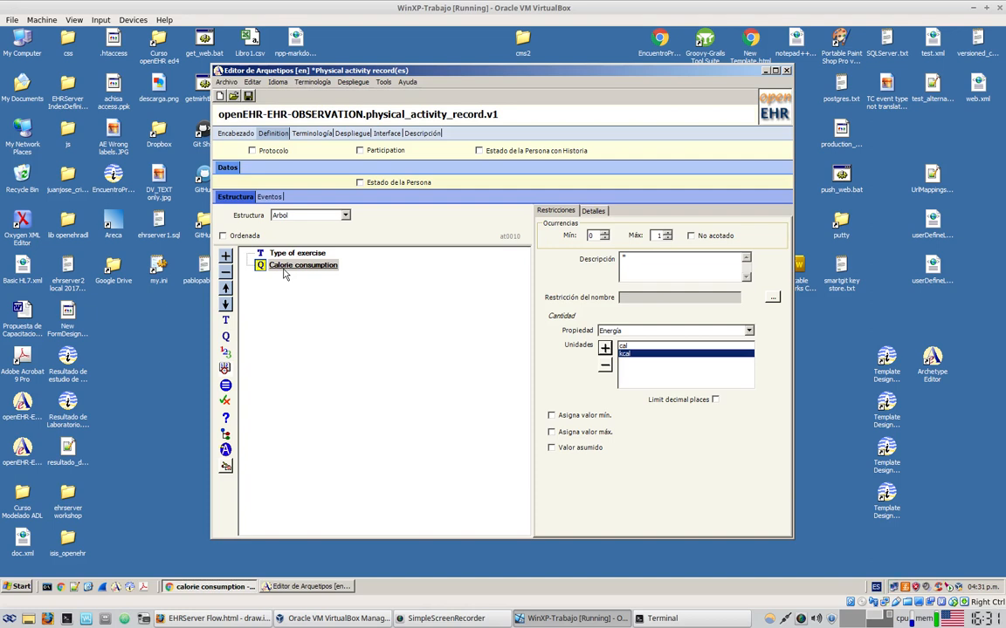
click(626, 346)
click(629, 353)
Add a quantity element named 'Duration' below Calorie consumption, with property Tiempo
drag(226, 338, 310, 342)
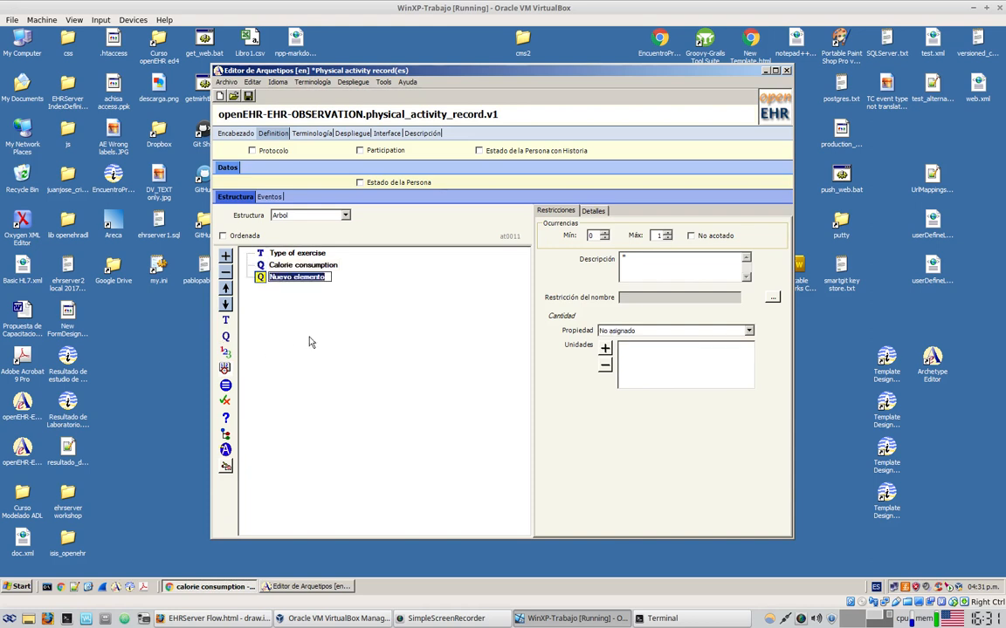
text(Duration)
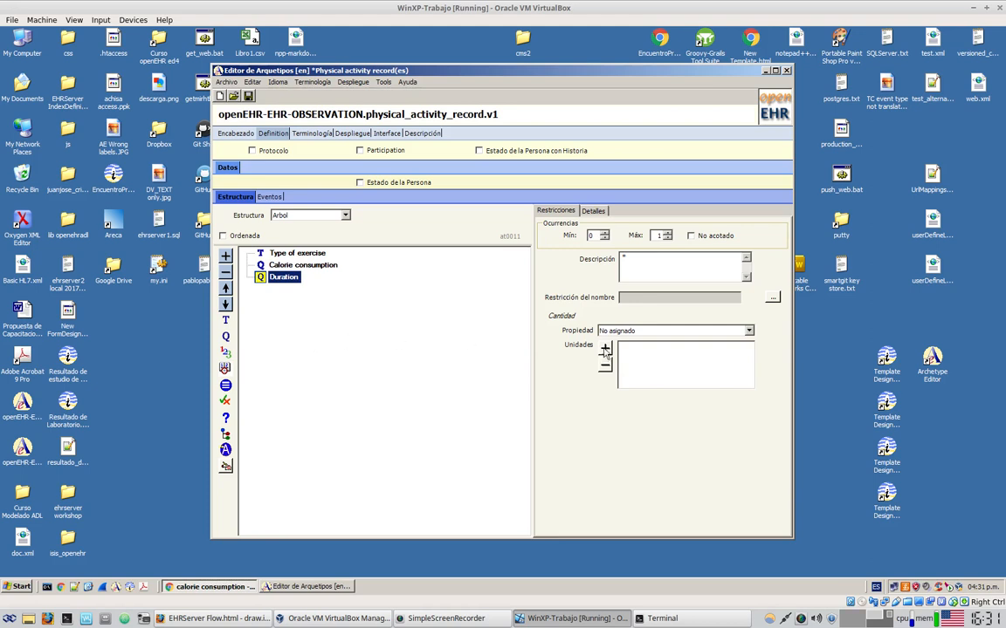
click(747, 332)
scroll(718, 359, up, 10)
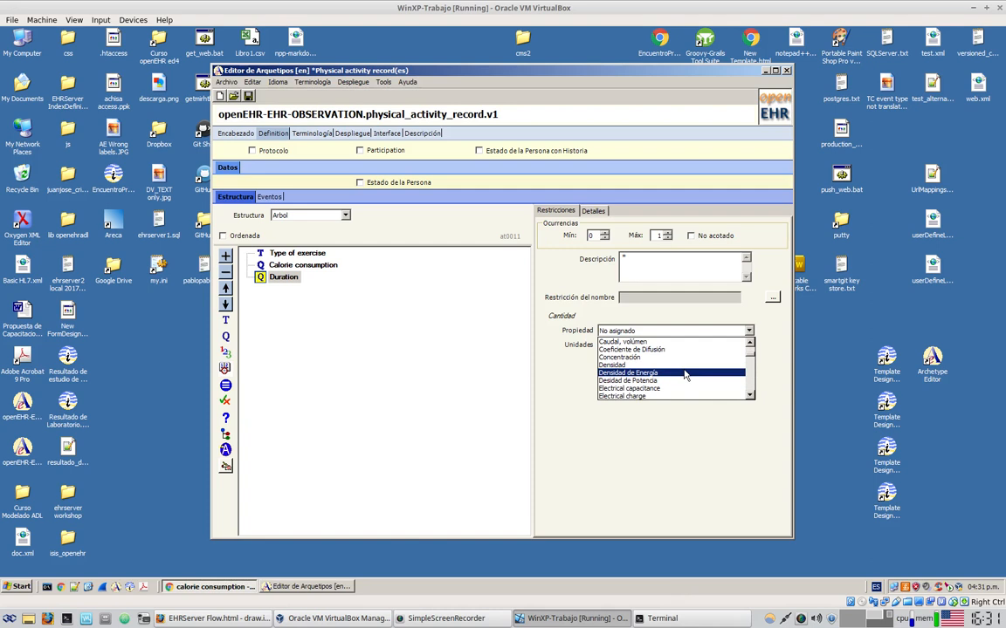
scroll(685, 375, up, 1)
scroll(685, 376, down, 1)
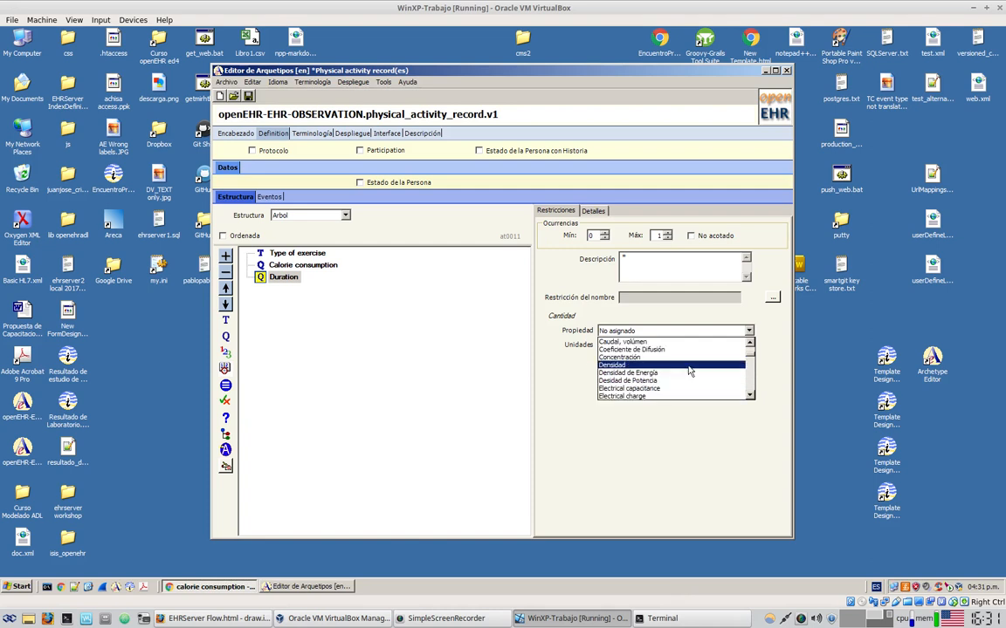
scroll(699, 361, down, 2)
scroll(703, 363, down, 8)
scroll(703, 363, down, 4)
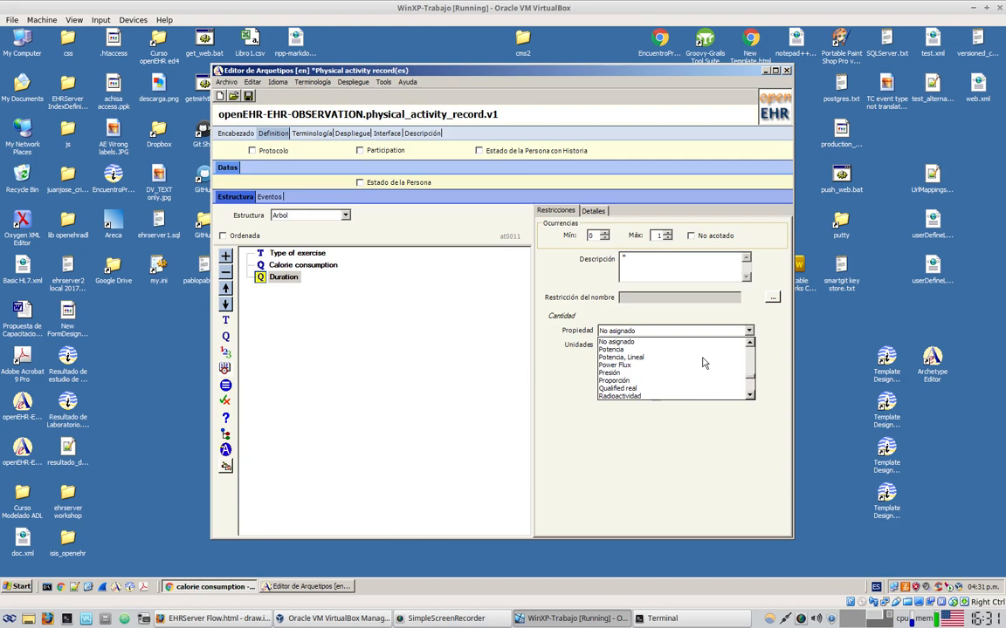
scroll(703, 364, down, 2)
scroll(703, 367, down, 2)
click(622, 385)
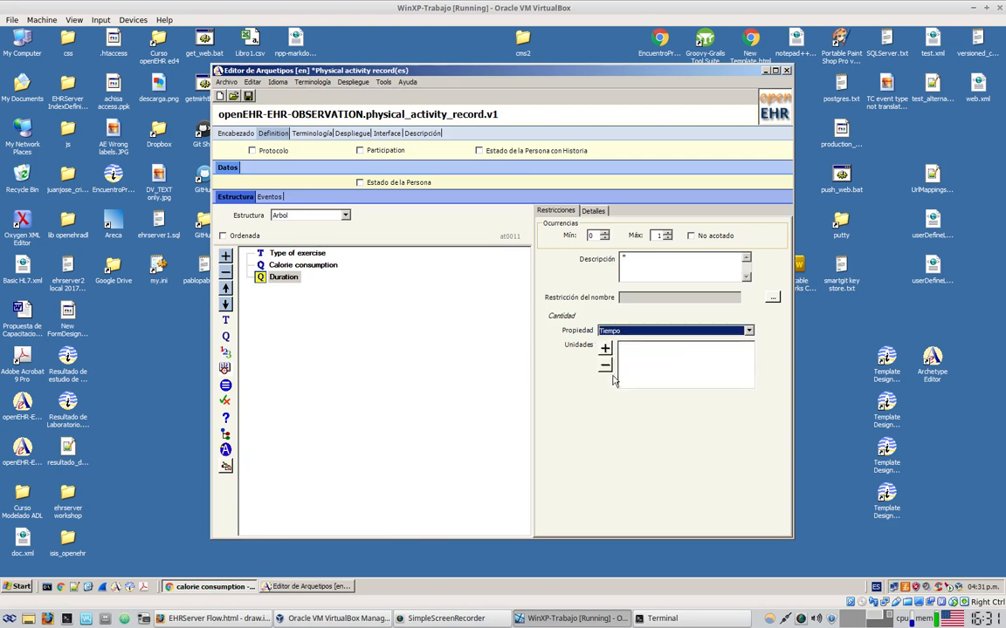
Add min and hr as Duration's allowed time units
click(604, 348)
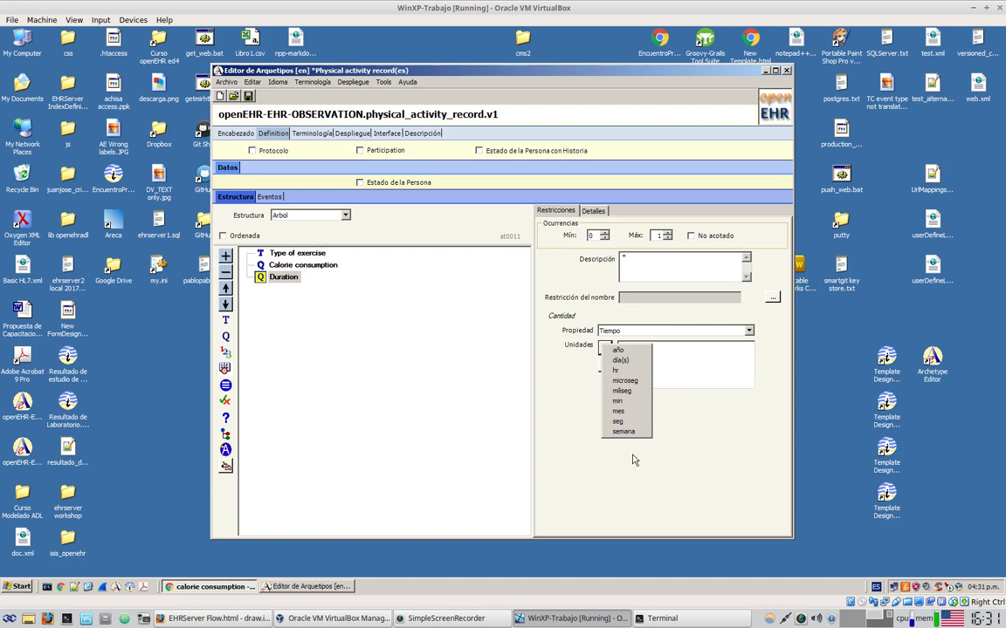
click(625, 401)
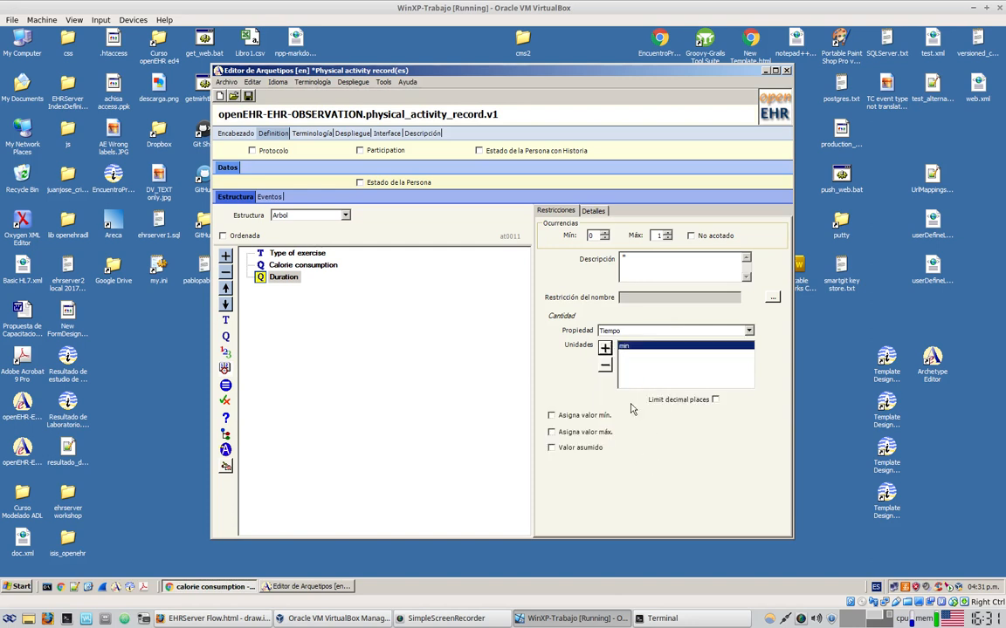
click(604, 347)
click(619, 373)
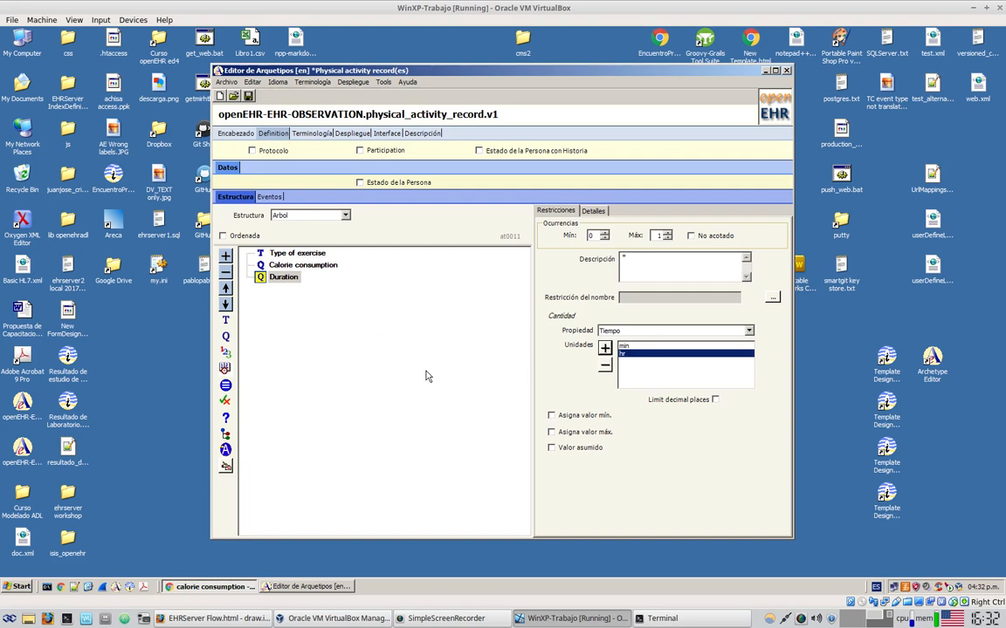
Add a free-text element named 'Comment' below Duration and view the Interface form preview
click(226, 319)
text(C)
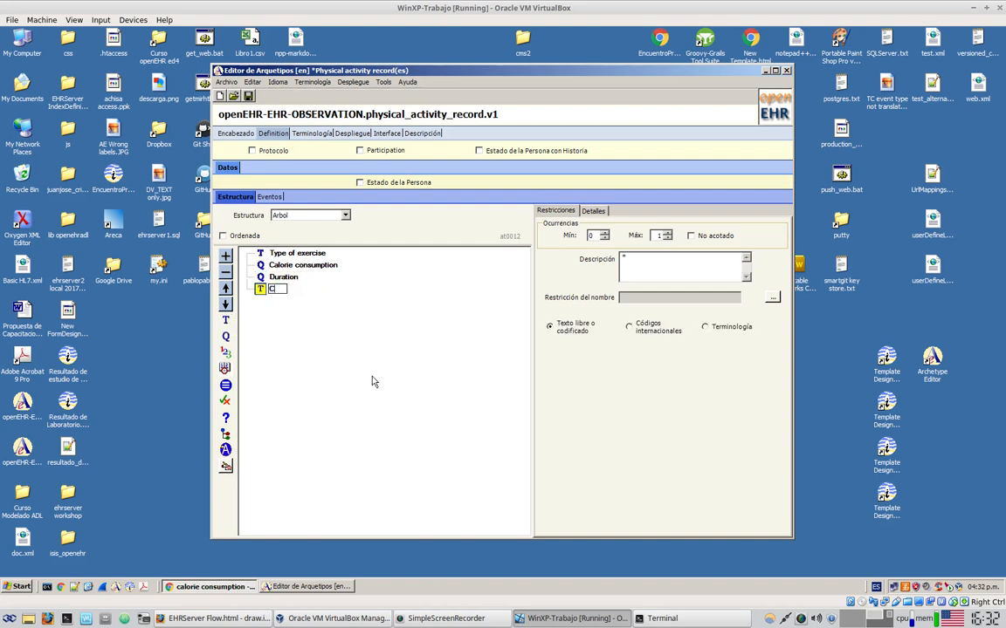
text(omment)
key(Return)
click(390, 135)
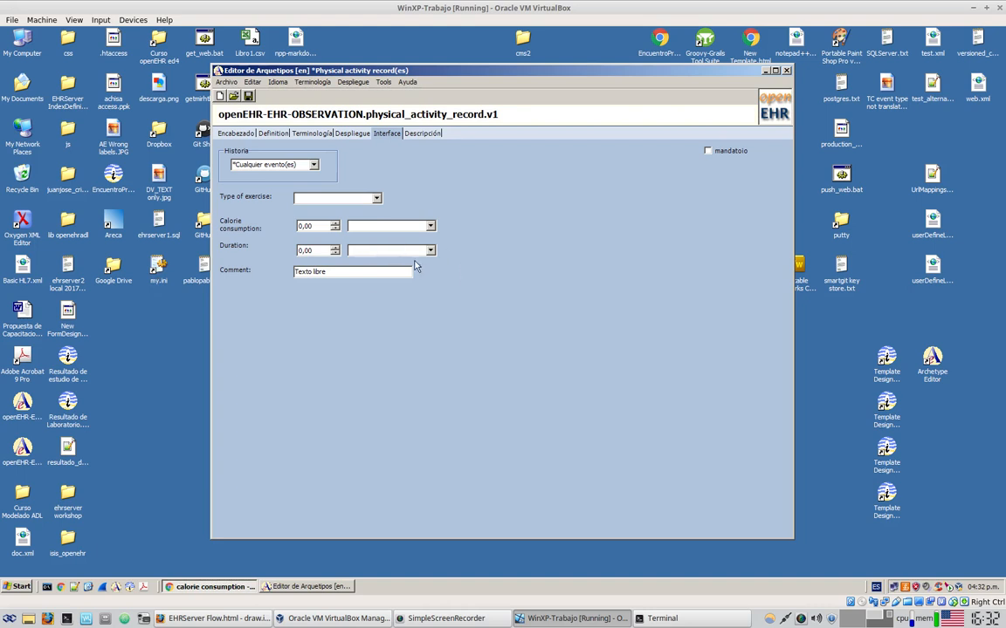
In the form preview, inspect the Type of exercise choices and calorie unit options
click(377, 198)
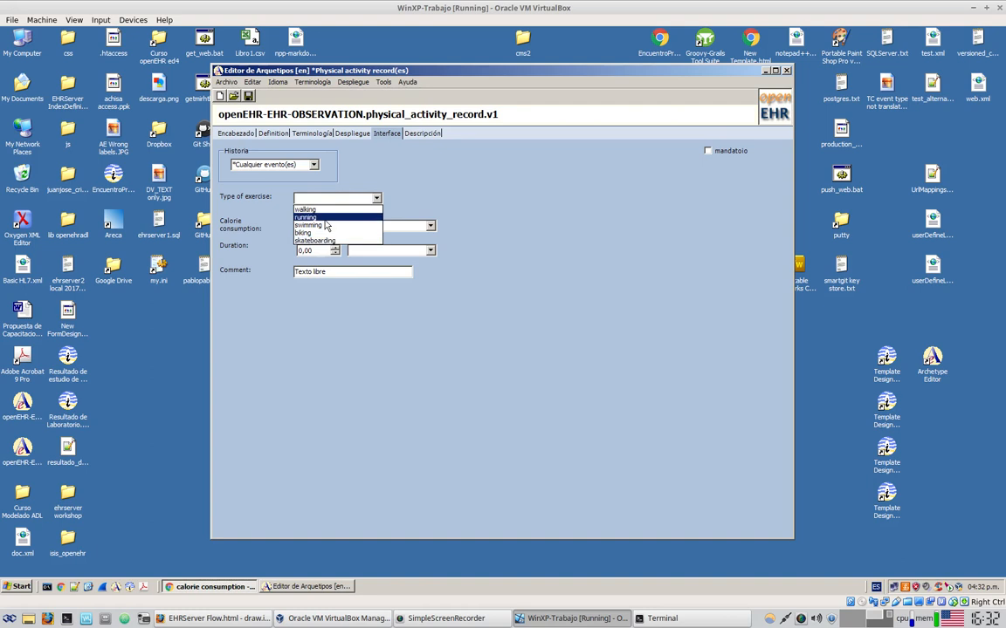
click(494, 193)
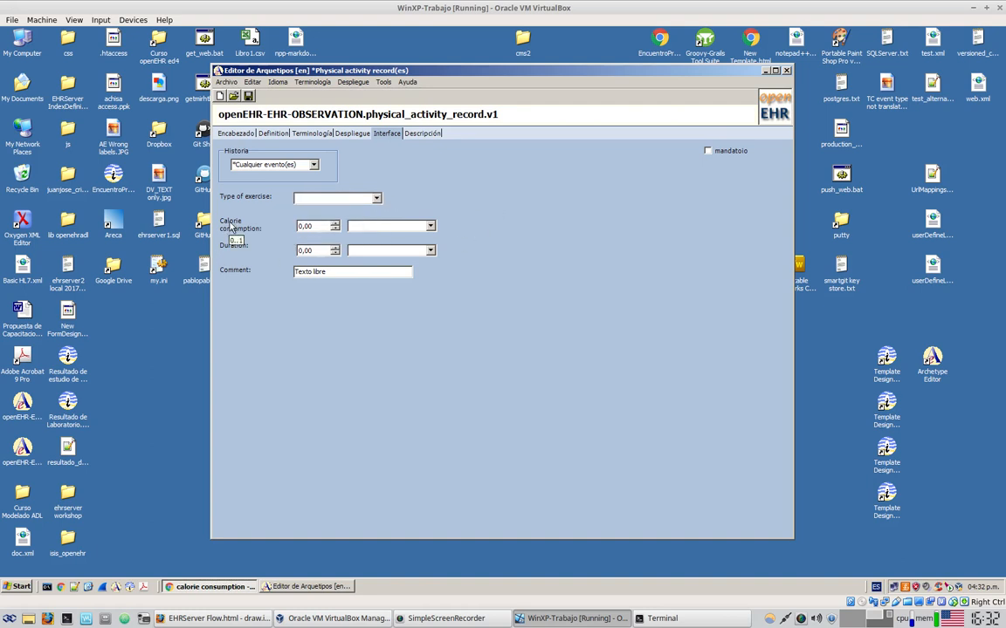
drag(318, 225, 300, 227)
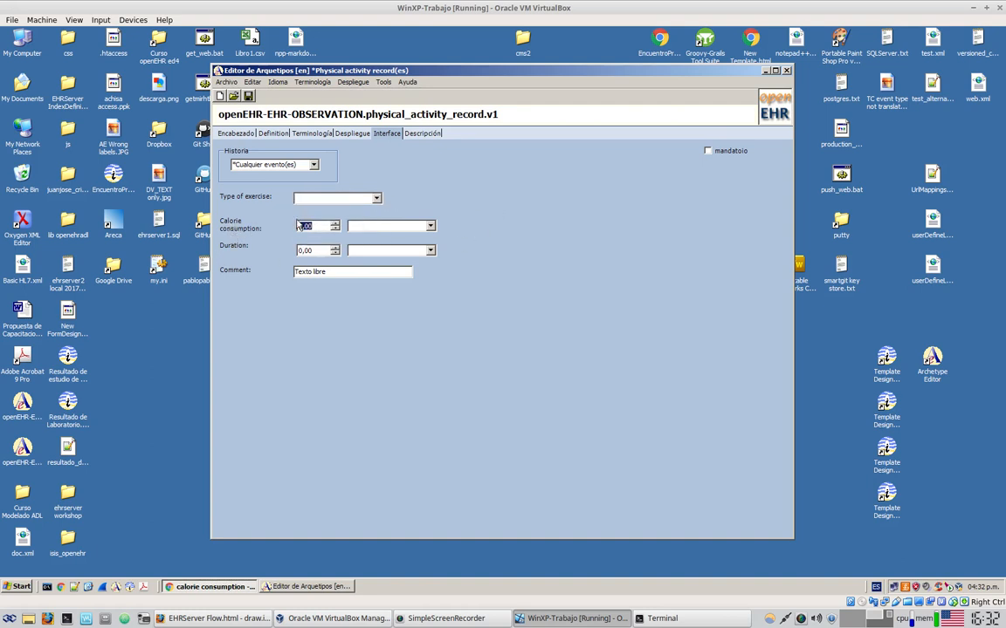
click(430, 227)
click(449, 279)
Set Duration to 1,00 hours in the preview, then return to the Definition tab
click(334, 249)
click(432, 253)
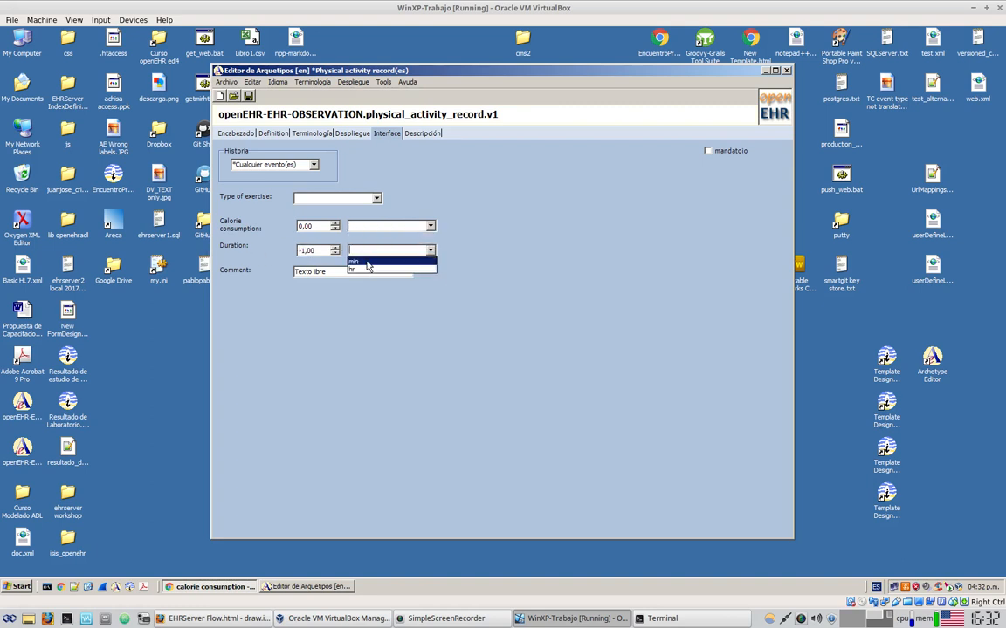
click(366, 269)
click(342, 273)
drag(342, 273, 270, 251)
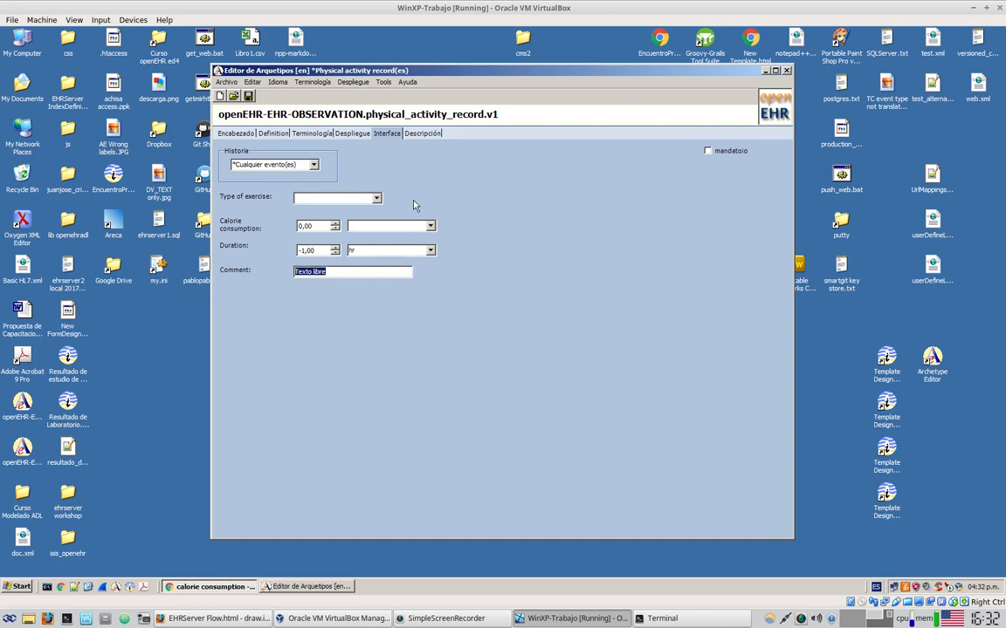
click(273, 134)
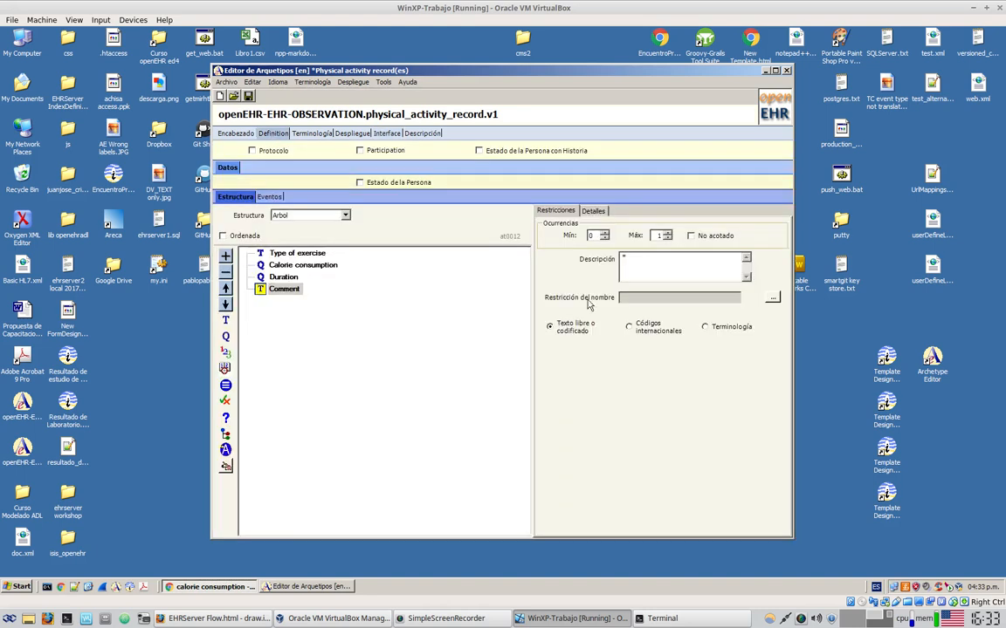
Save the archetype as ADL in a new Desktop folder named EHRServerFlowDemo
click(248, 95)
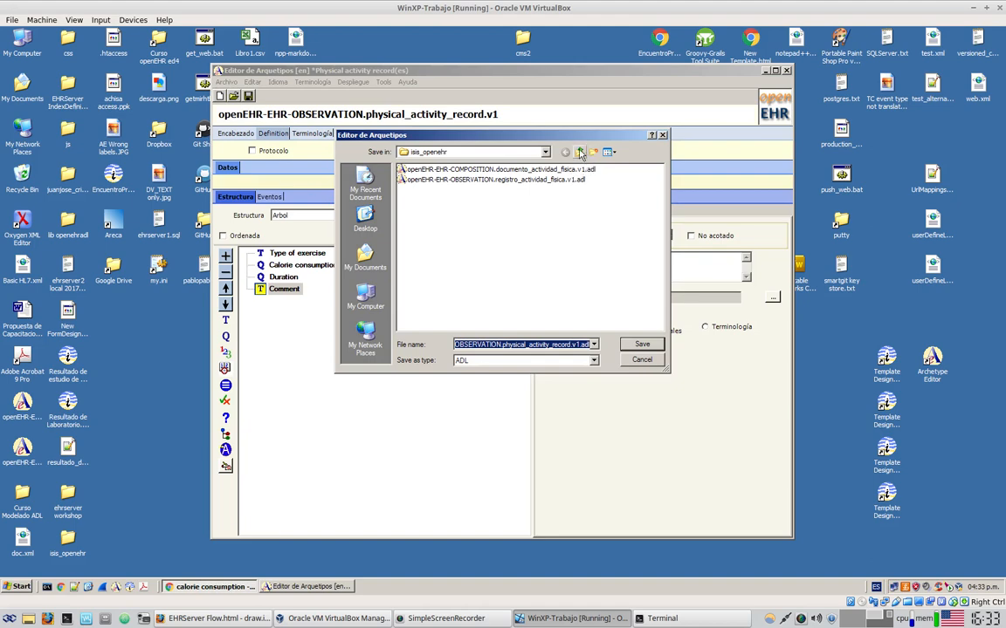
click(579, 153)
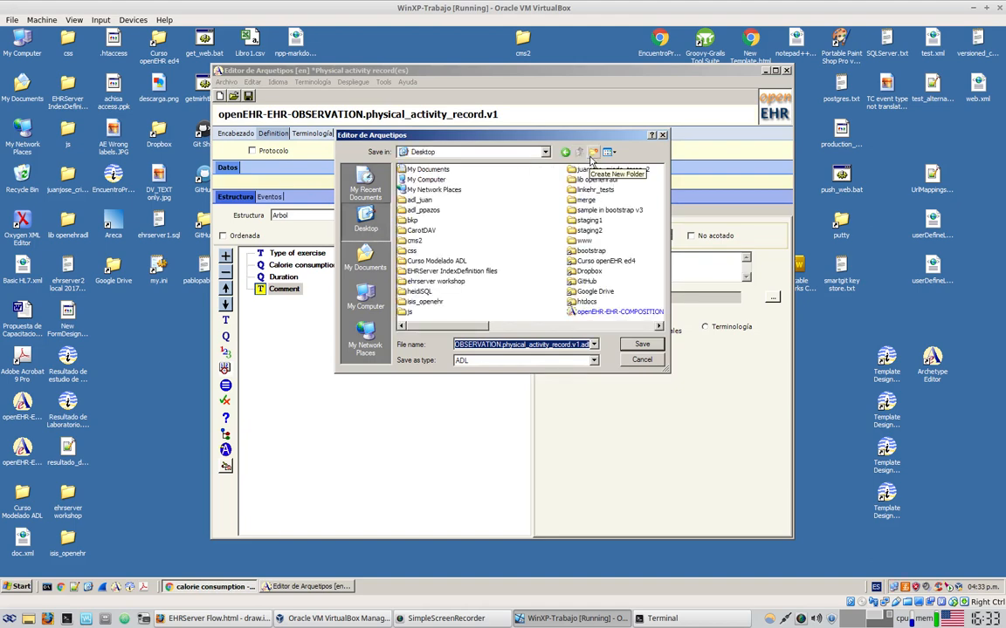
click(592, 155)
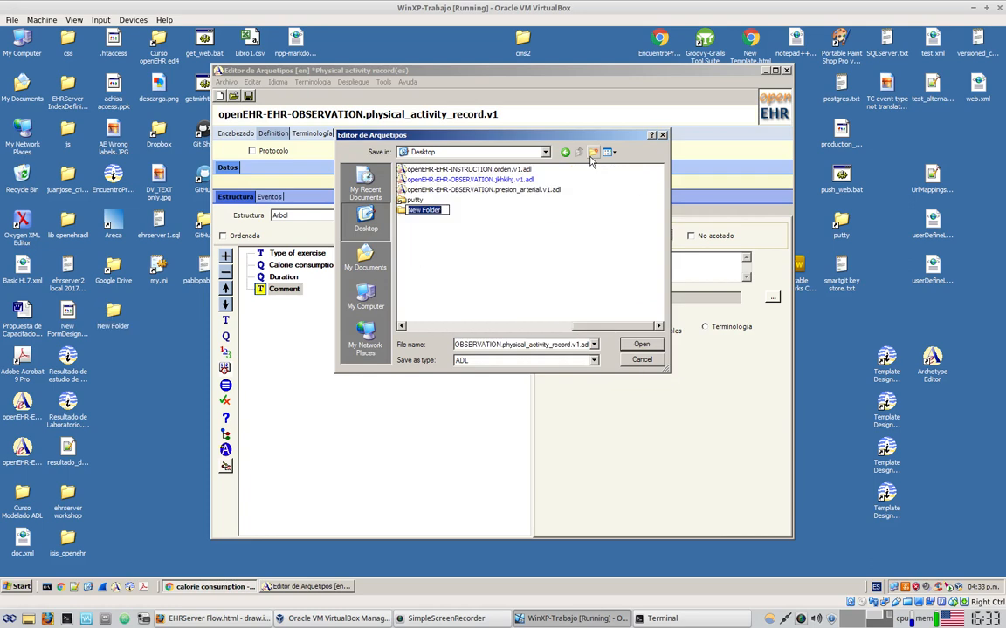
text(EHRServerFlowDemo)
key(Return)
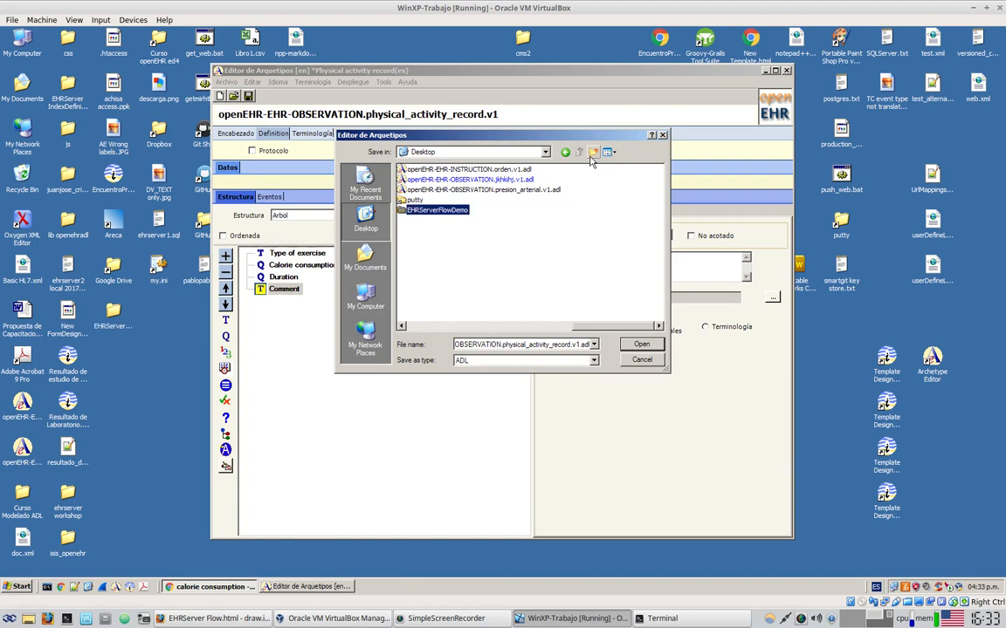
key(Return)
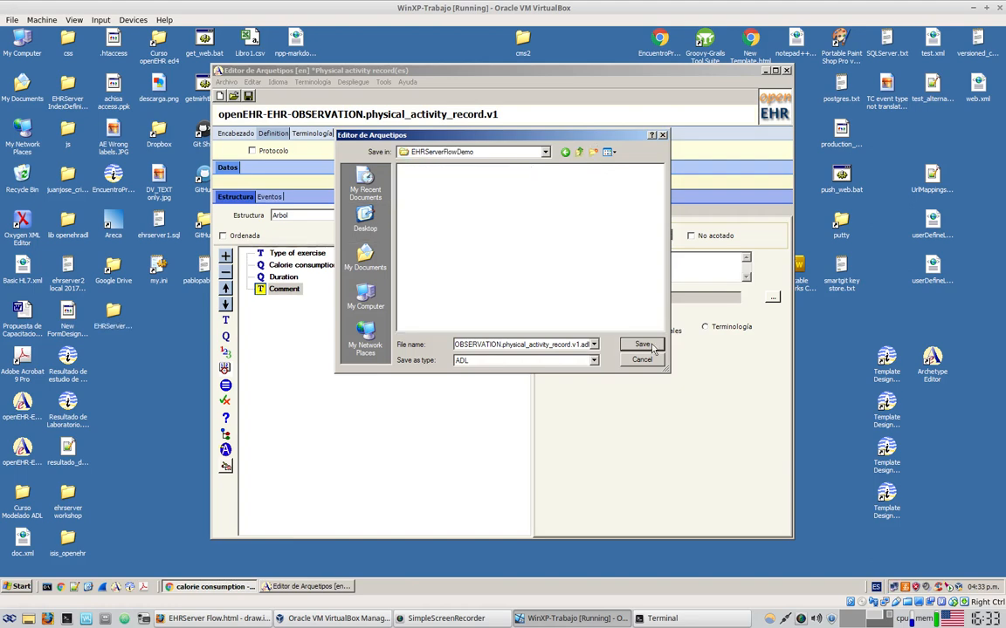
click(641, 344)
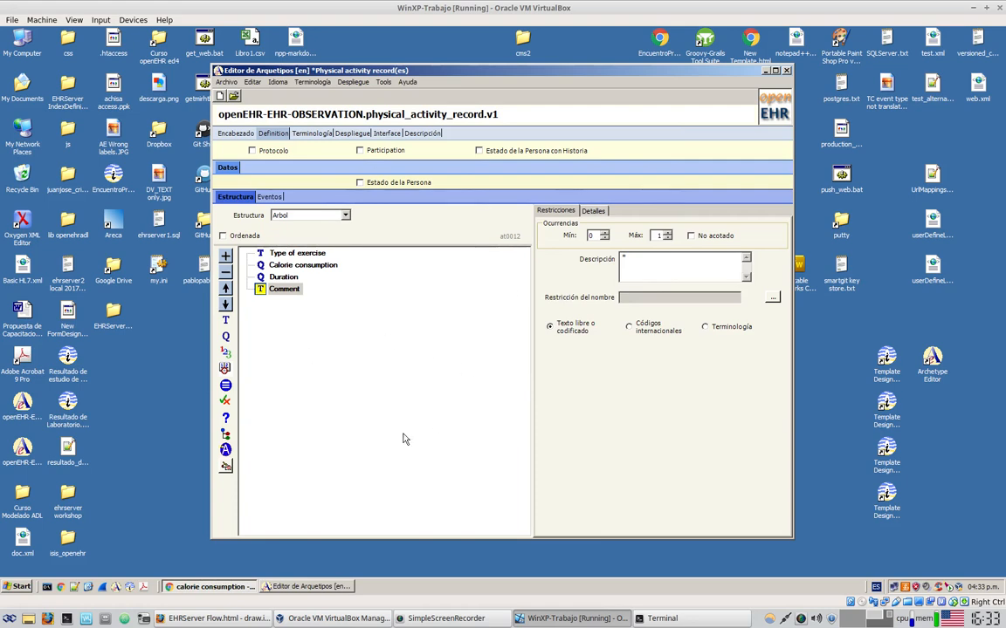
Confirm OBSERVATION.physical_activity_record.v1.adl is in EHRServerFlowDemo, then return to Archetype Editor
double_click(113, 316)
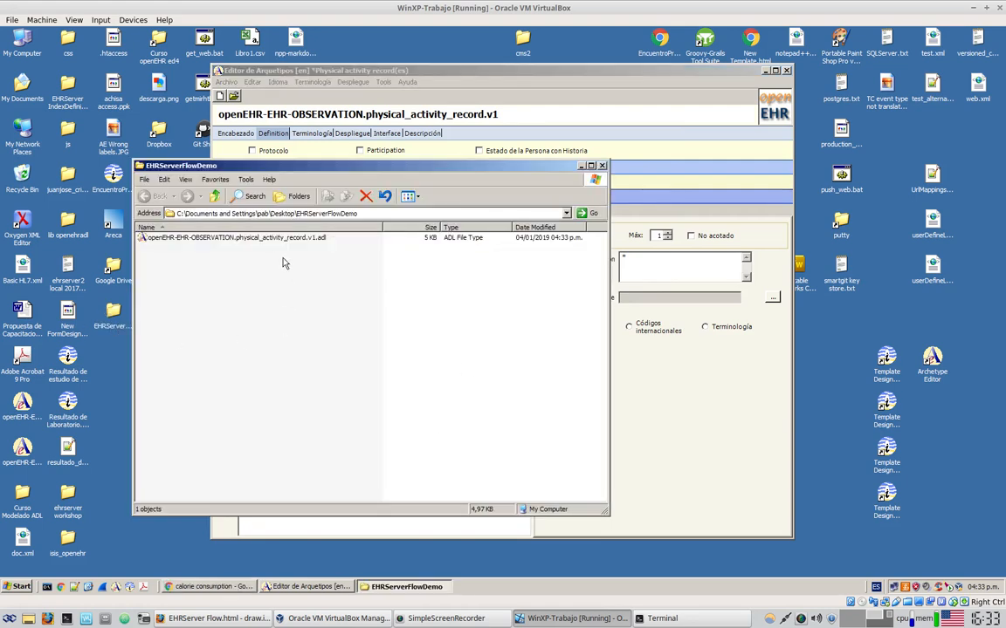
click(240, 237)
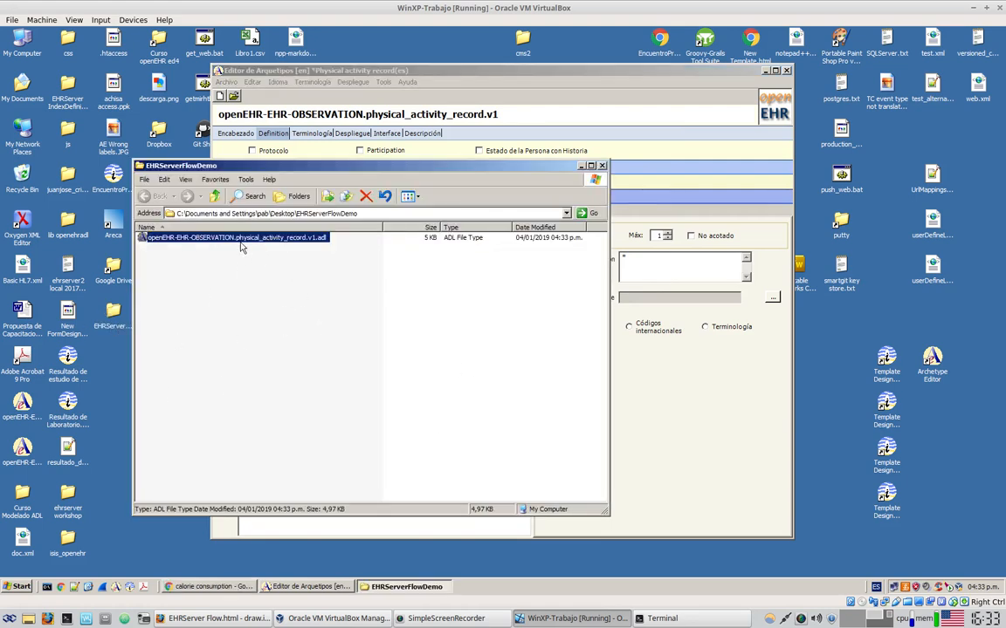
click(695, 388)
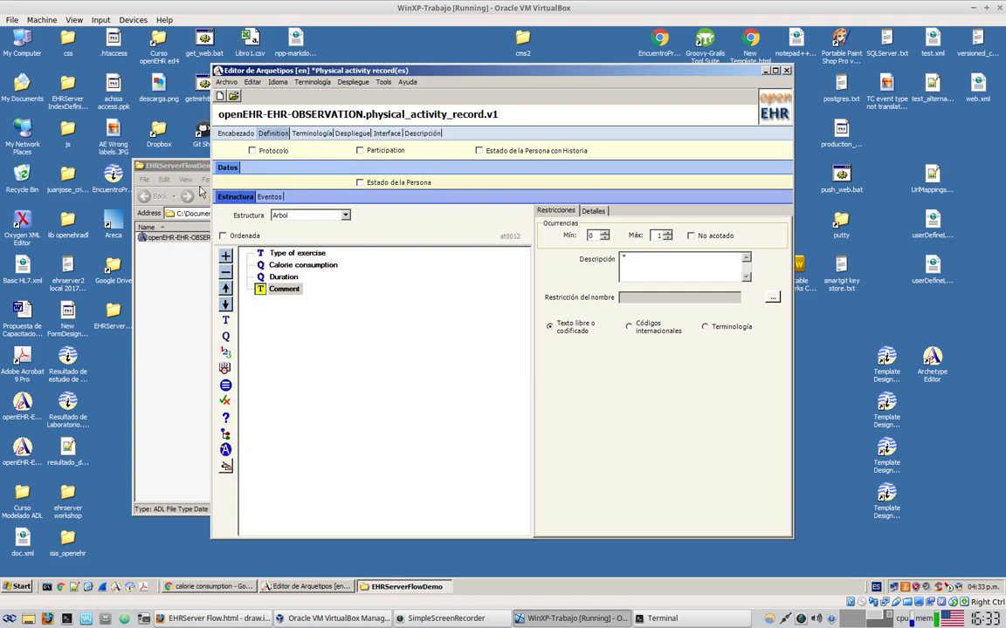
Start a new COMPOSITION archetype with the concept label 'physical activity document'
click(220, 94)
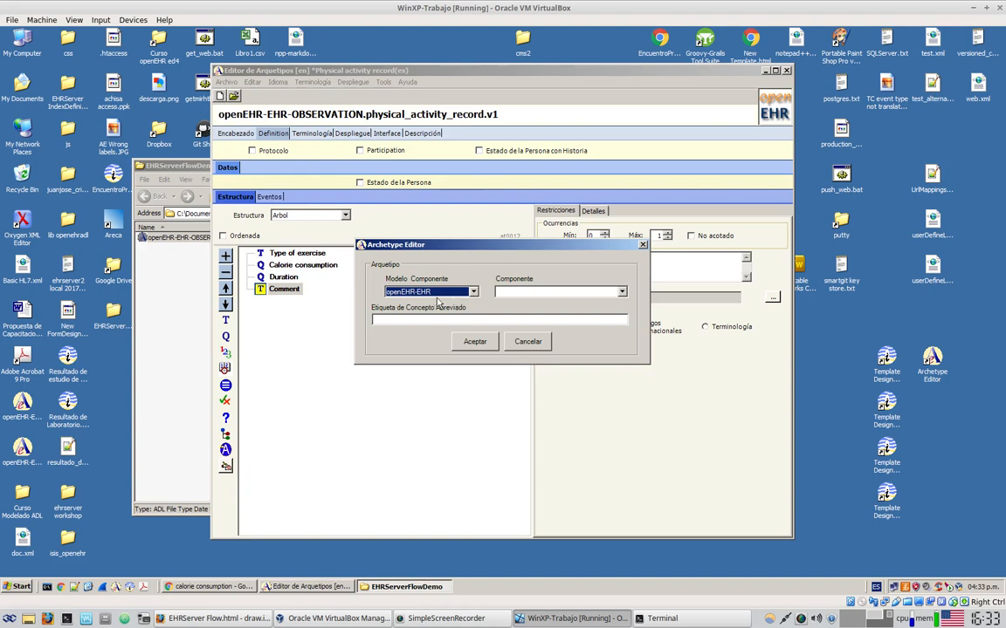
click(621, 292)
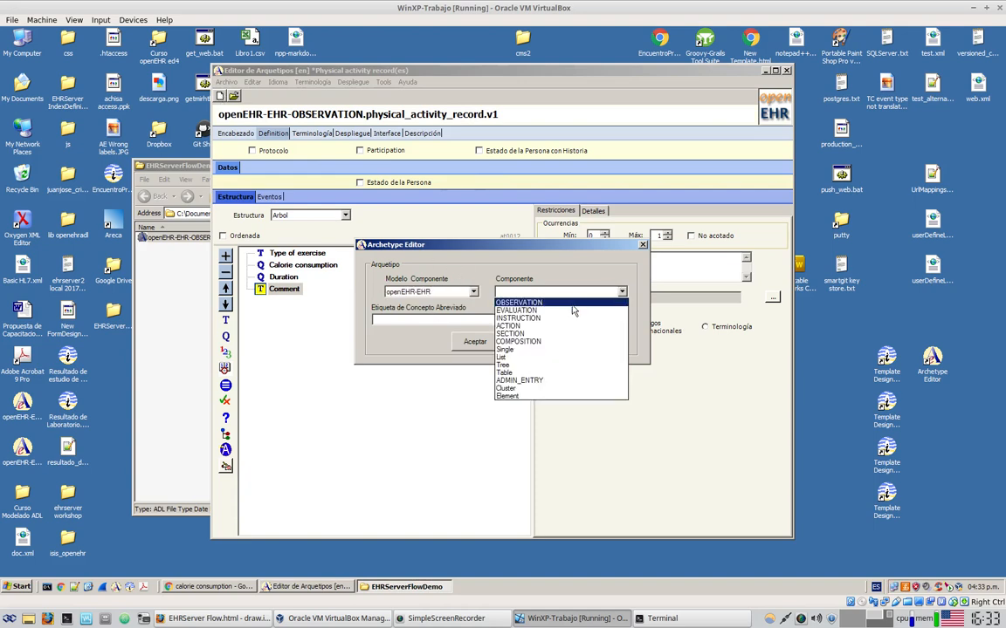
click(563, 342)
click(535, 321)
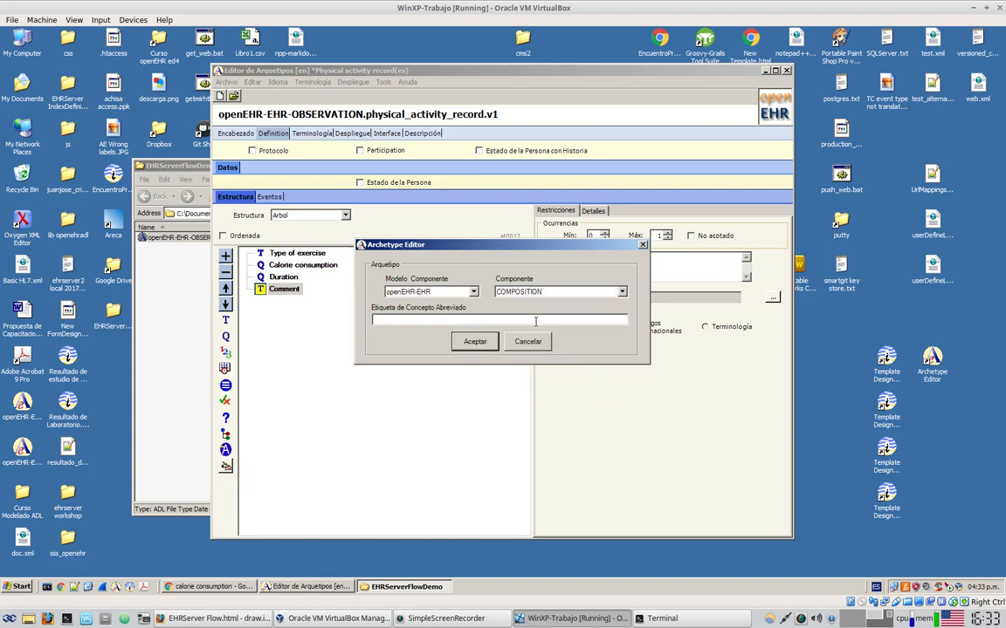
text(phis)
key(BackSpace)
key(BackSpace)
text(ysical activity docu)
Create the composition and add an unnamed Observation slot to its content definition
click(461, 339)
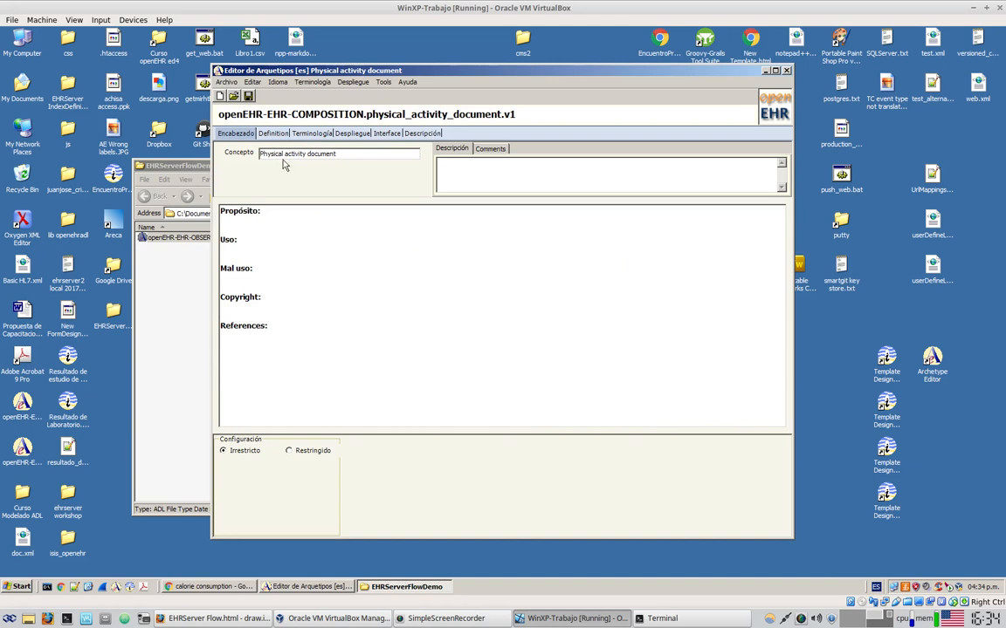
click(260, 133)
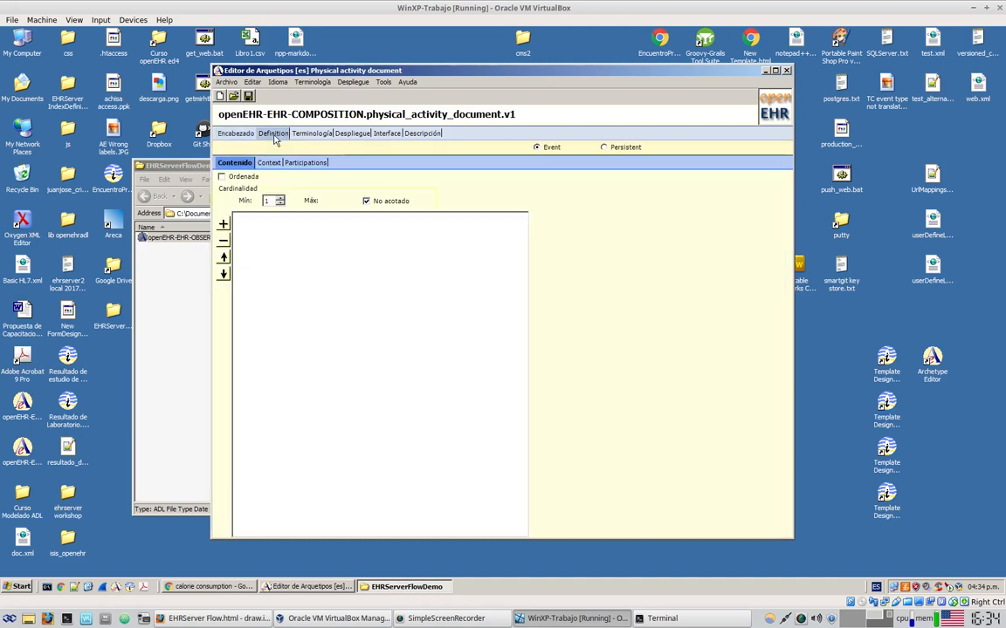
click(224, 227)
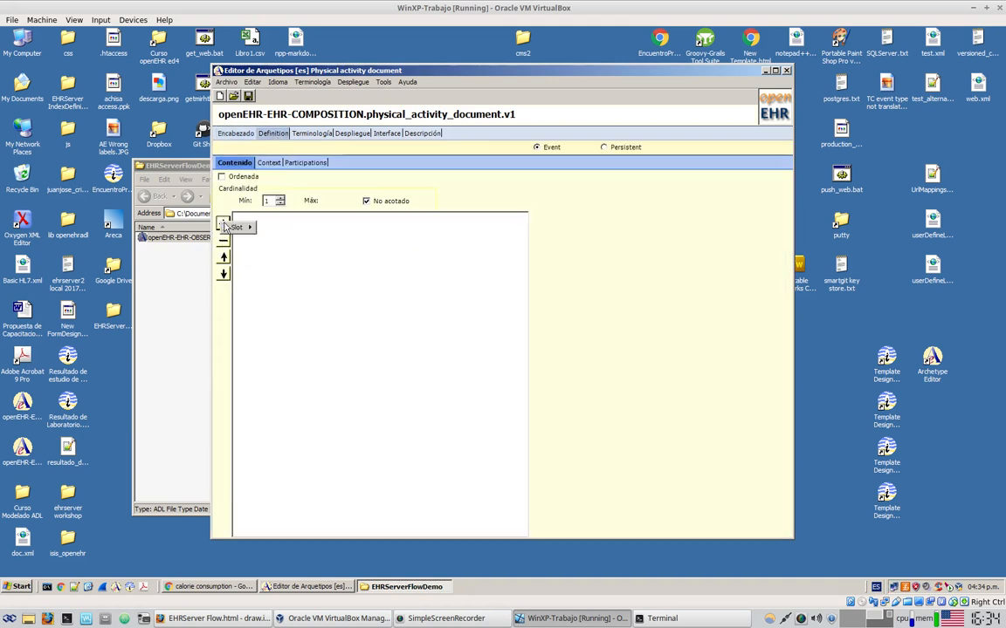
mouse_move(250, 229)
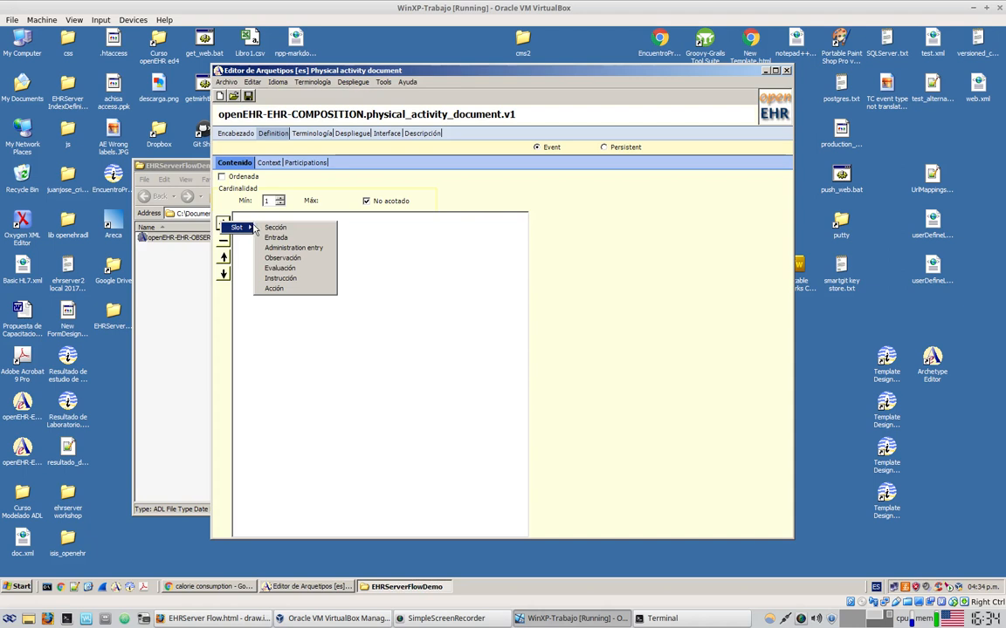
click(299, 260)
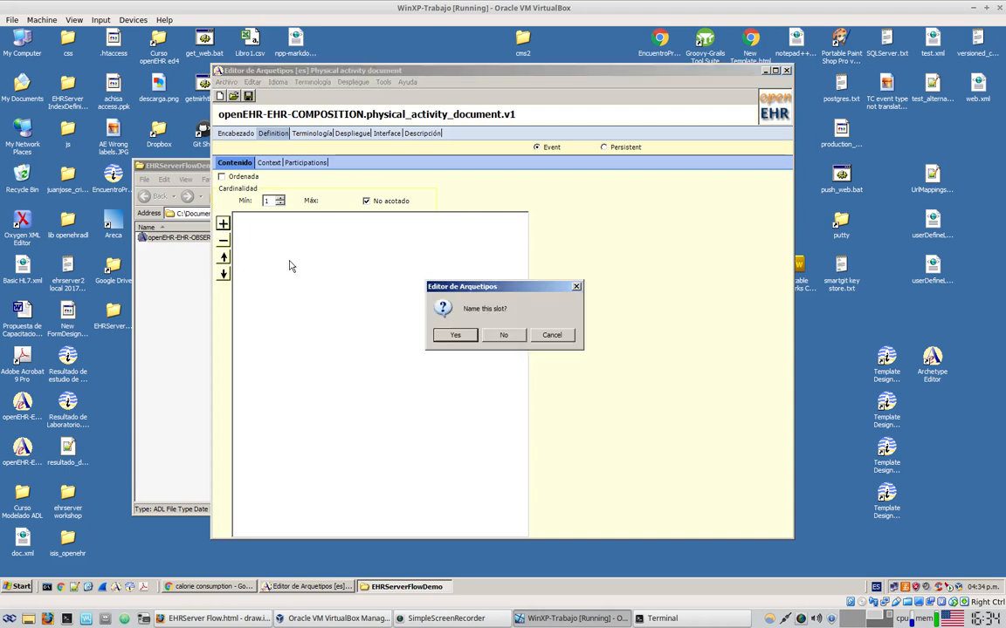
click(497, 337)
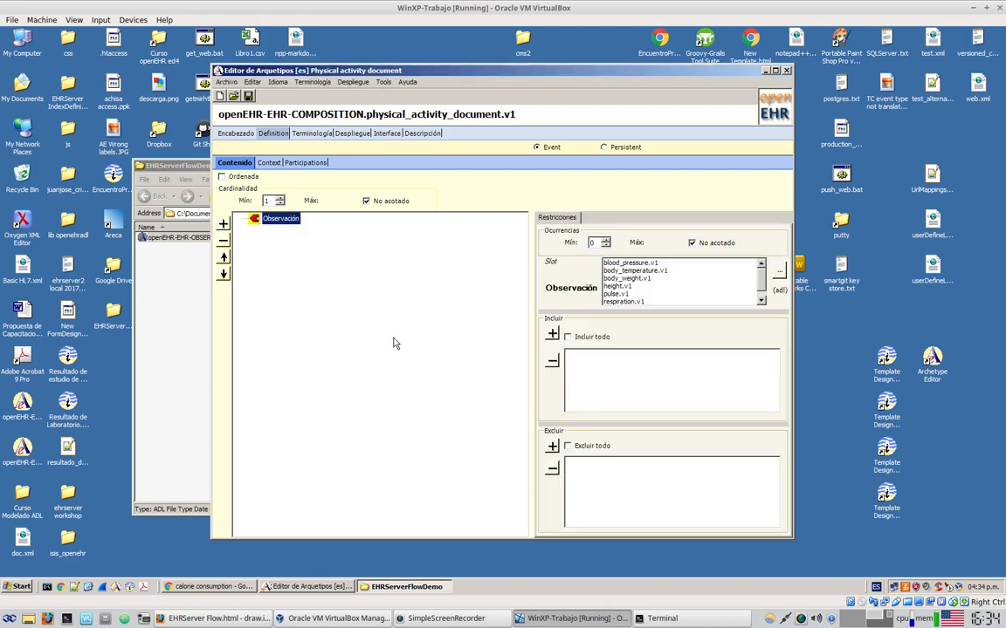
Load physical_activity_record.v1 from EHRServerFlowDemo and include it in the slot without specialisations
click(779, 271)
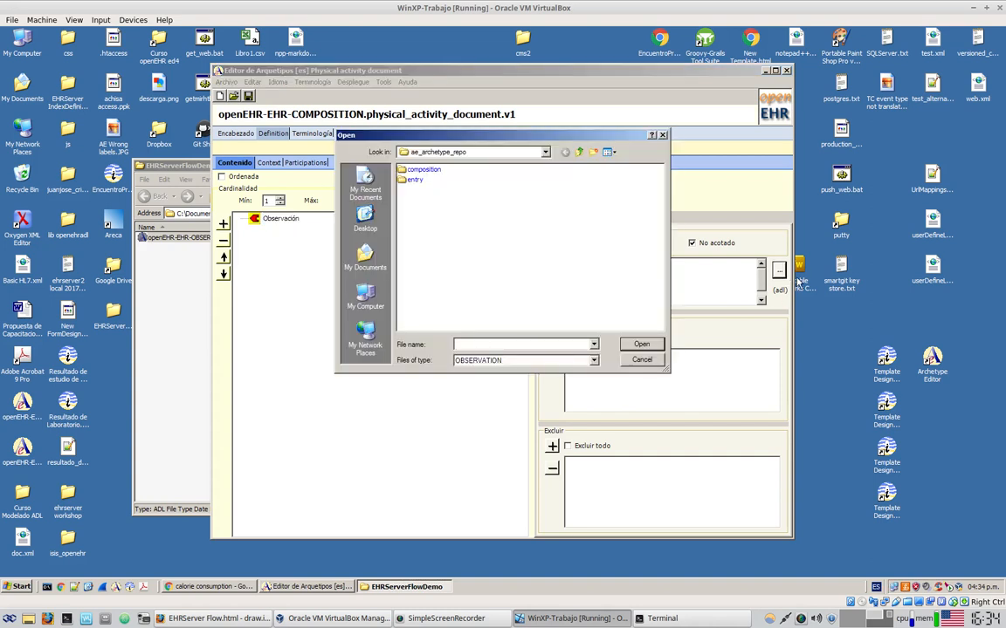
click(366, 220)
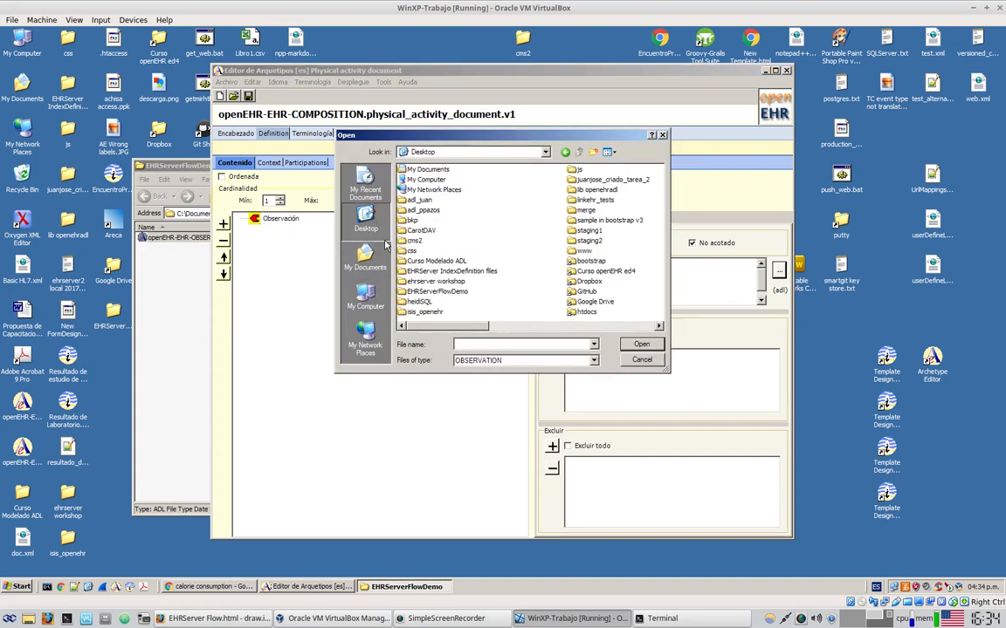
double_click(453, 292)
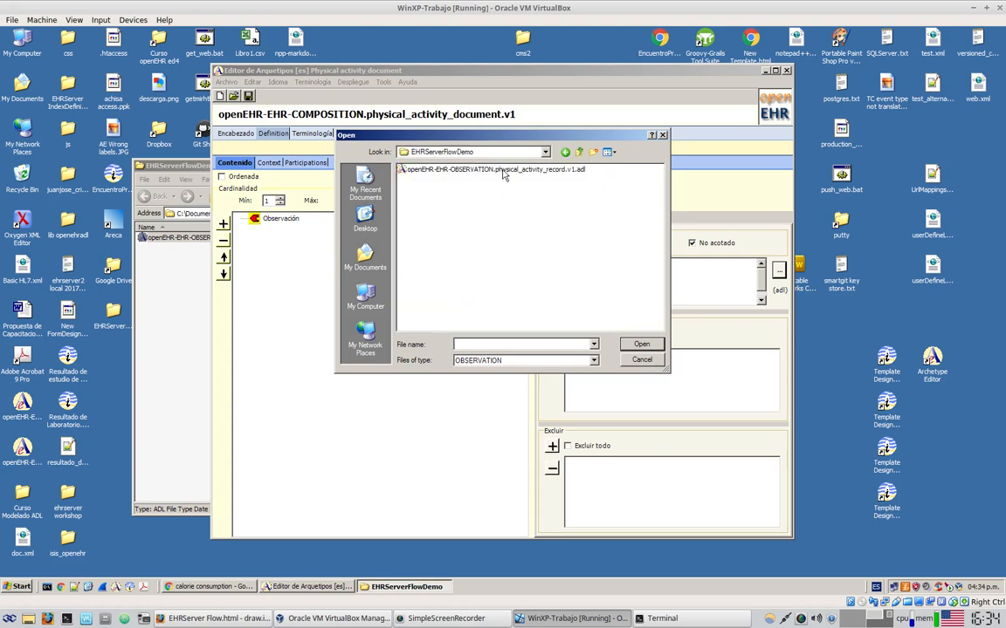
click(498, 169)
click(643, 346)
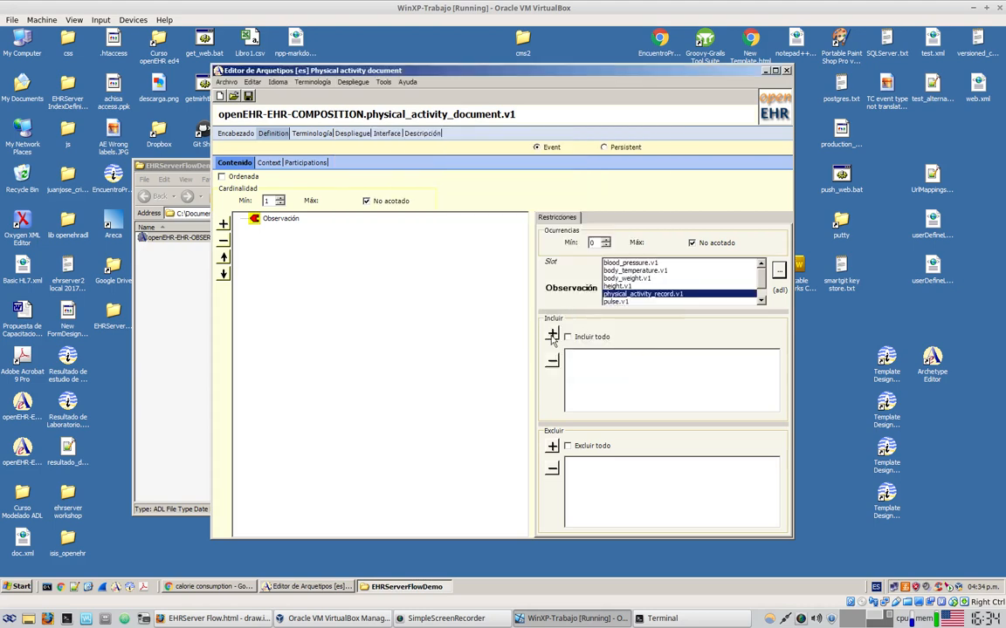
click(551, 337)
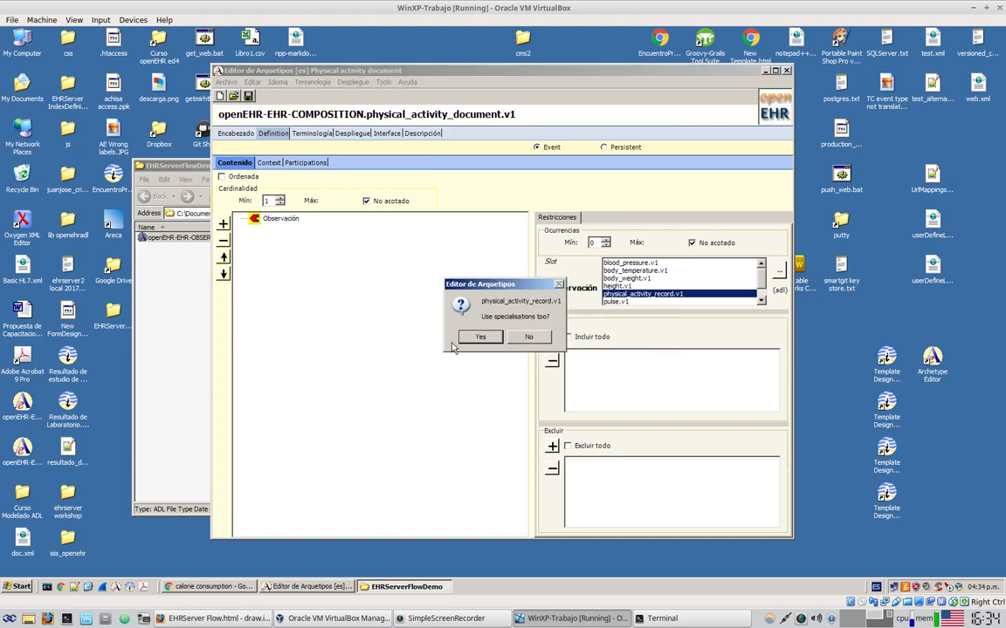
drag(511, 285, 451, 304)
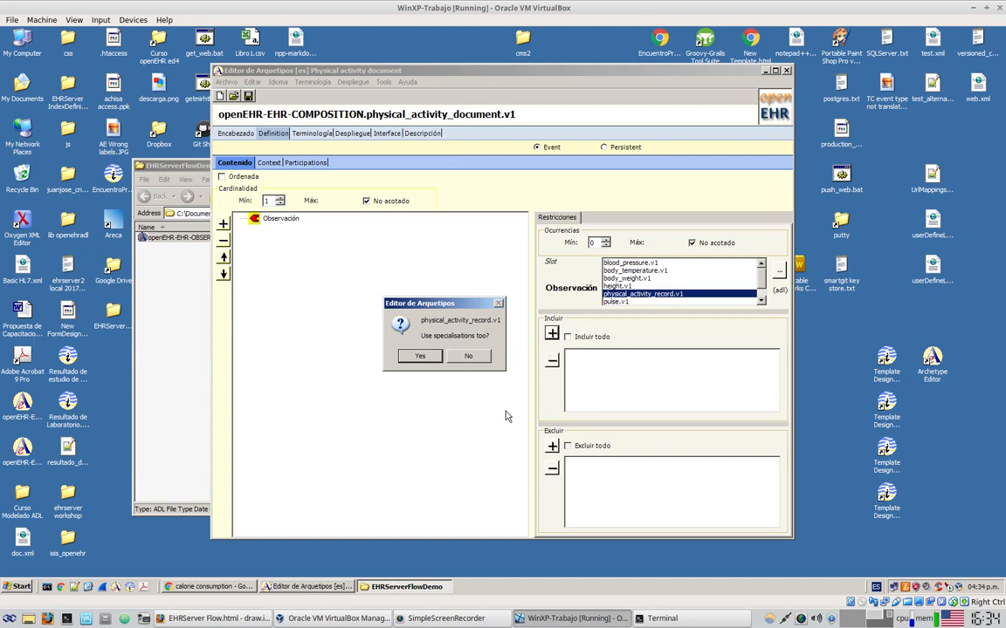
click(469, 356)
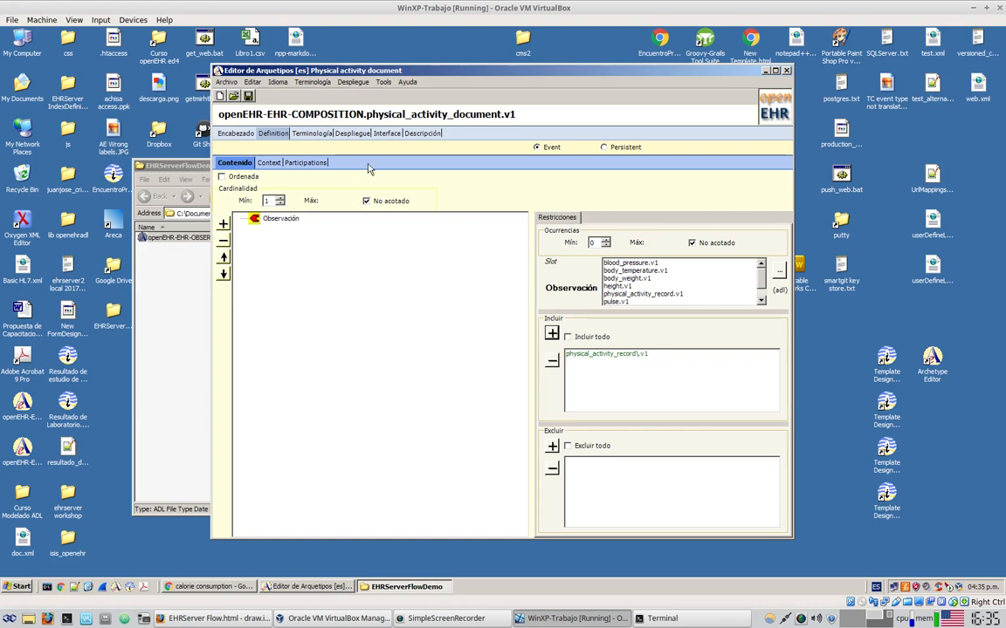
Open the Despliegue export preview of the physical_activity_document.v1 archetype
click(356, 135)
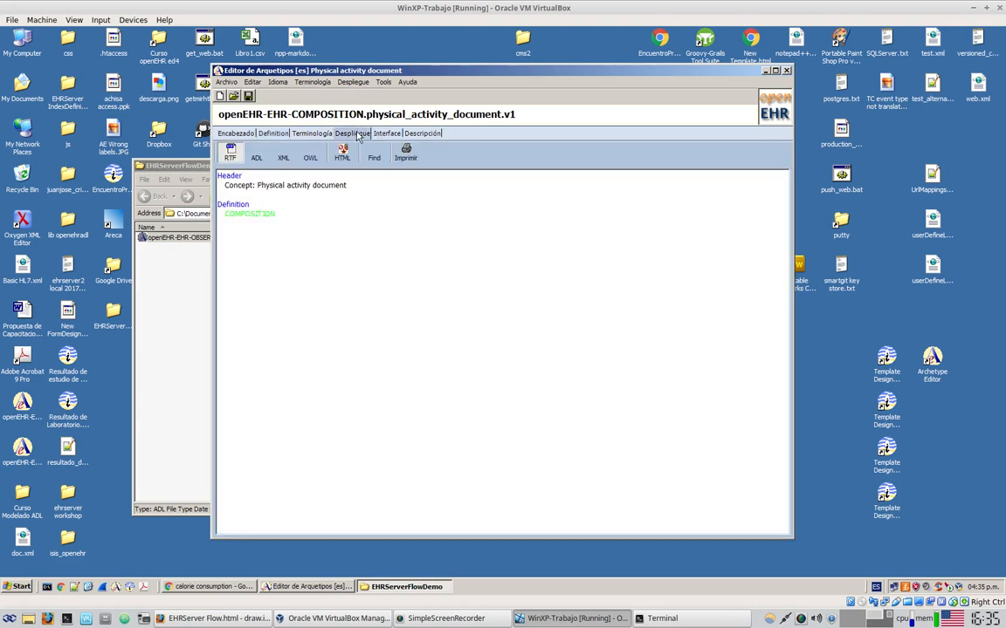
Show the archetype as ADL source and review its COMPOSITION definition and included OBSERVATION id
click(256, 155)
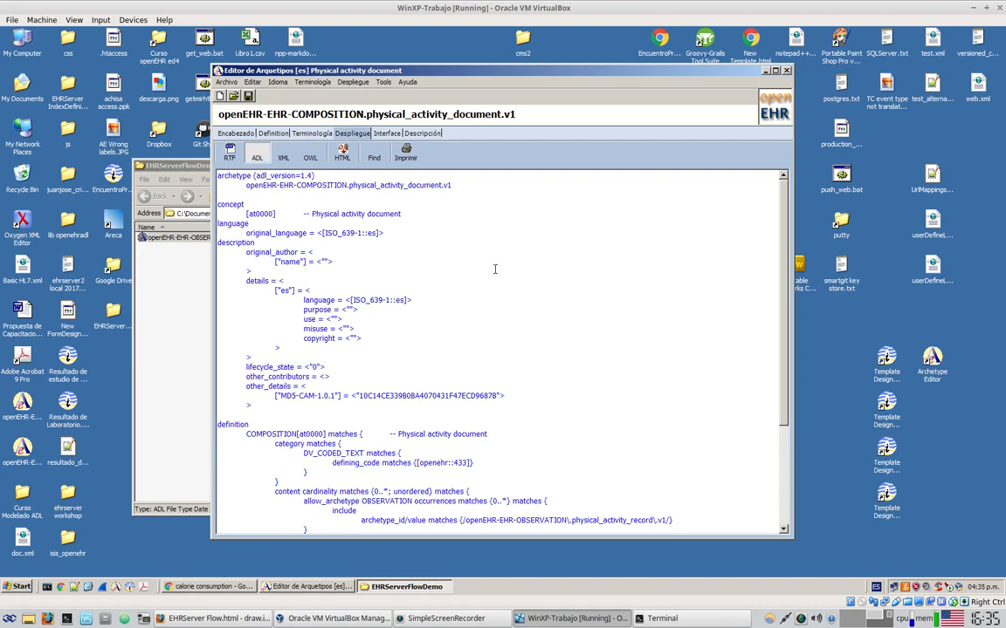
scroll(514, 298, down, 5)
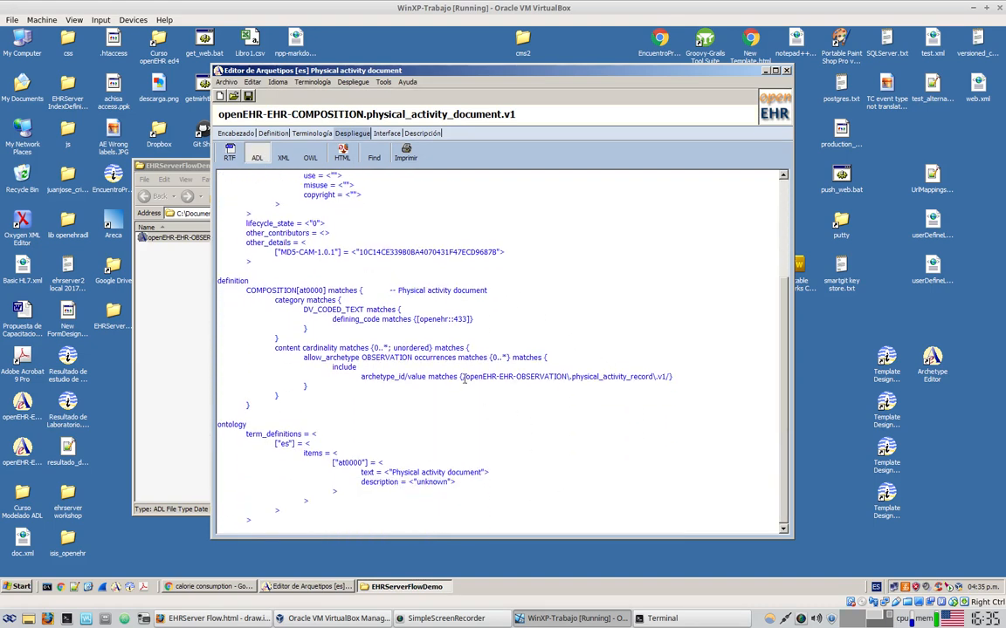
drag(247, 289, 272, 294)
drag(496, 377, 664, 377)
click(640, 445)
Save it as openEHR-EHR-COMPOSITION.physical_activity_document.v1.adl in the EHRServerFlowDemo folder
click(249, 96)
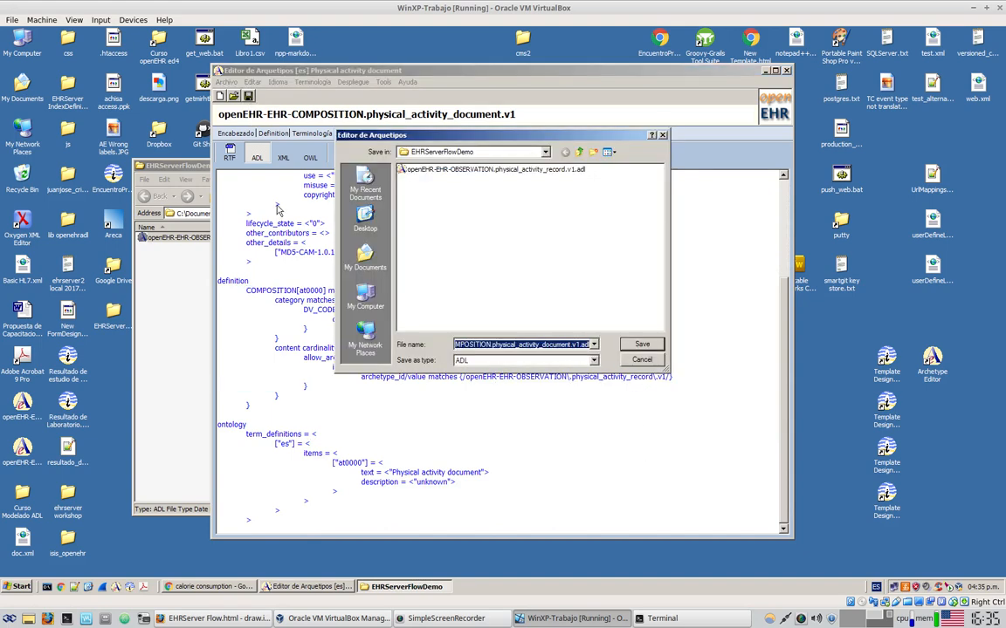
click(642, 344)
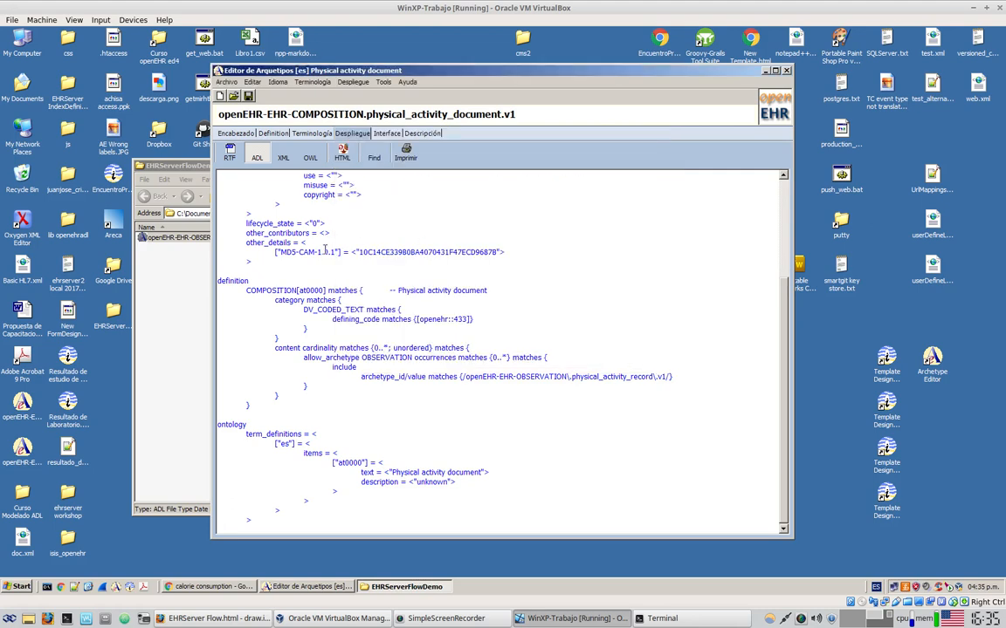
click(281, 83)
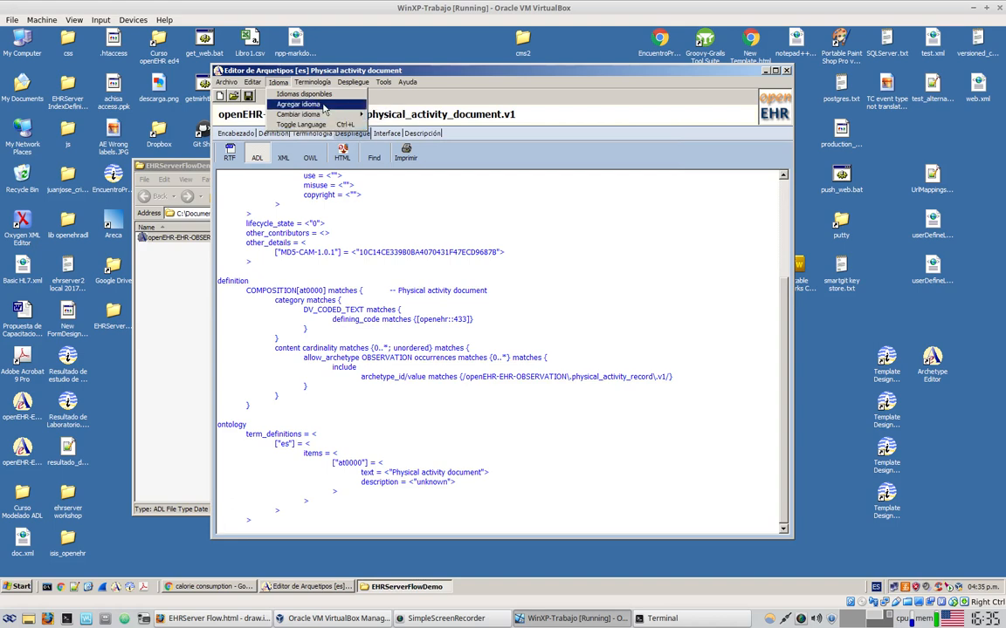
Add English as a translation language, accepting help to populate the terminology
click(323, 106)
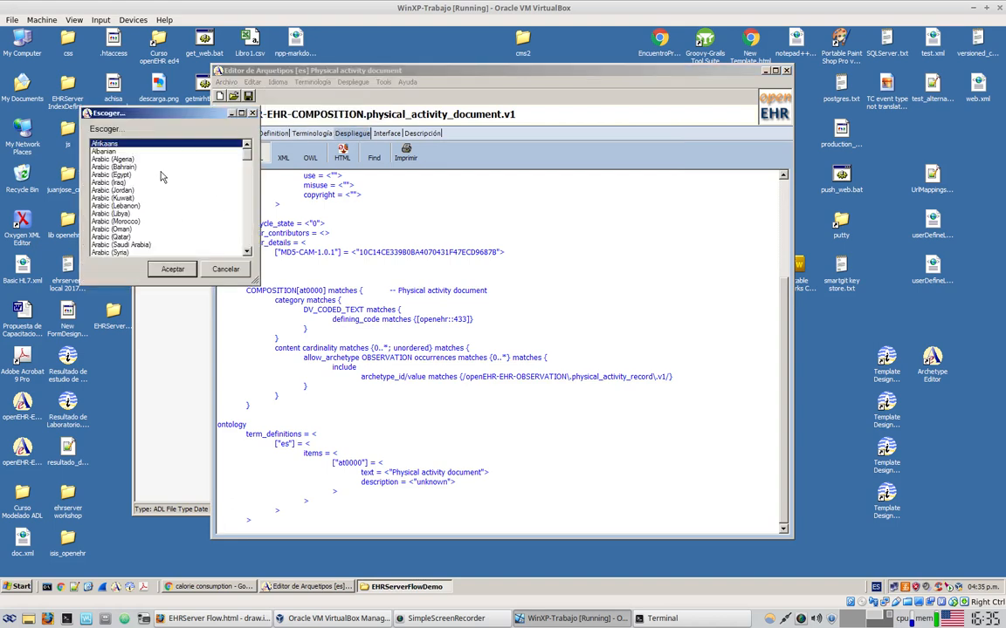
scroll(221, 165, down, 1)
scroll(223, 174, down, 6)
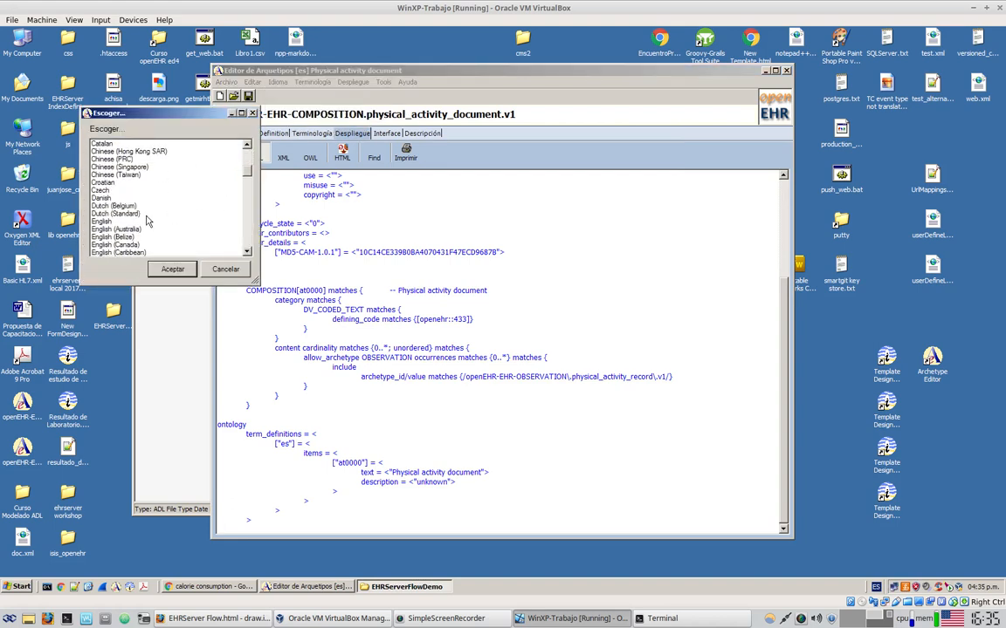
click(115, 223)
click(168, 267)
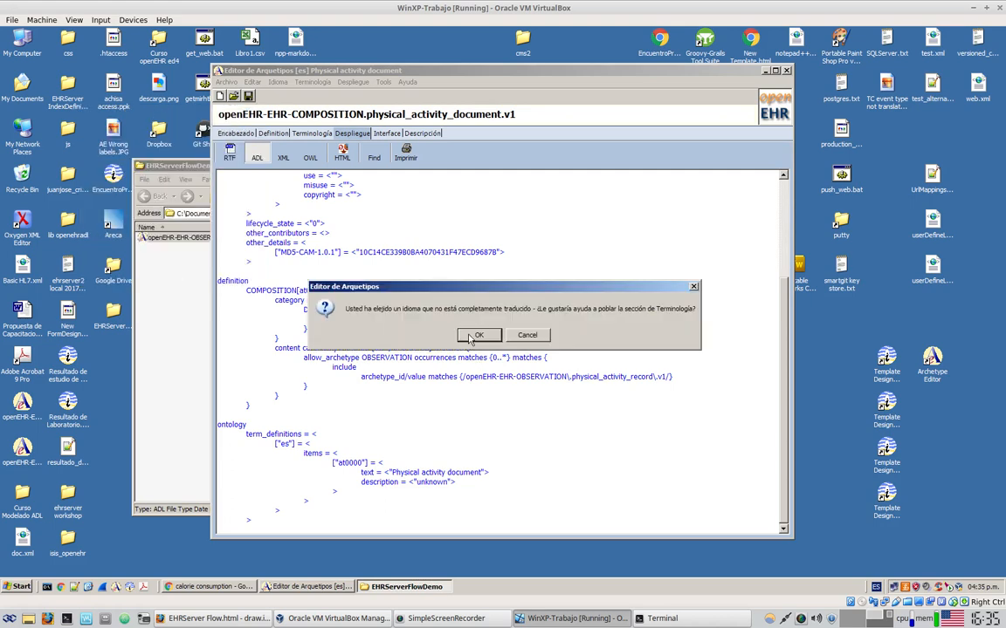
click(441, 306)
Switch to English and change term at0000's text to 'Physical activity document'
click(312, 135)
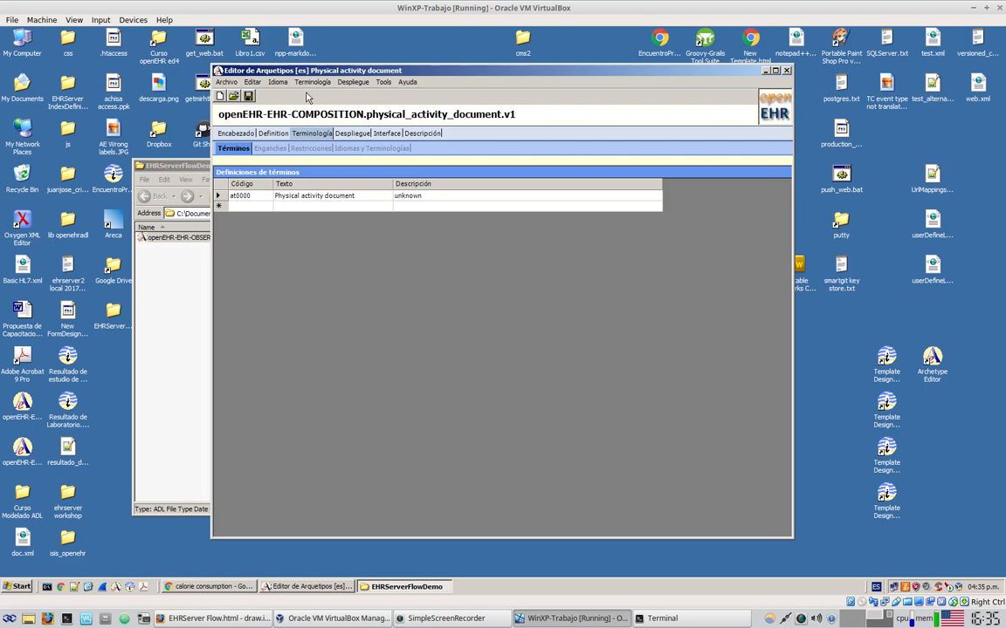
click(278, 82)
mouse_move(315, 115)
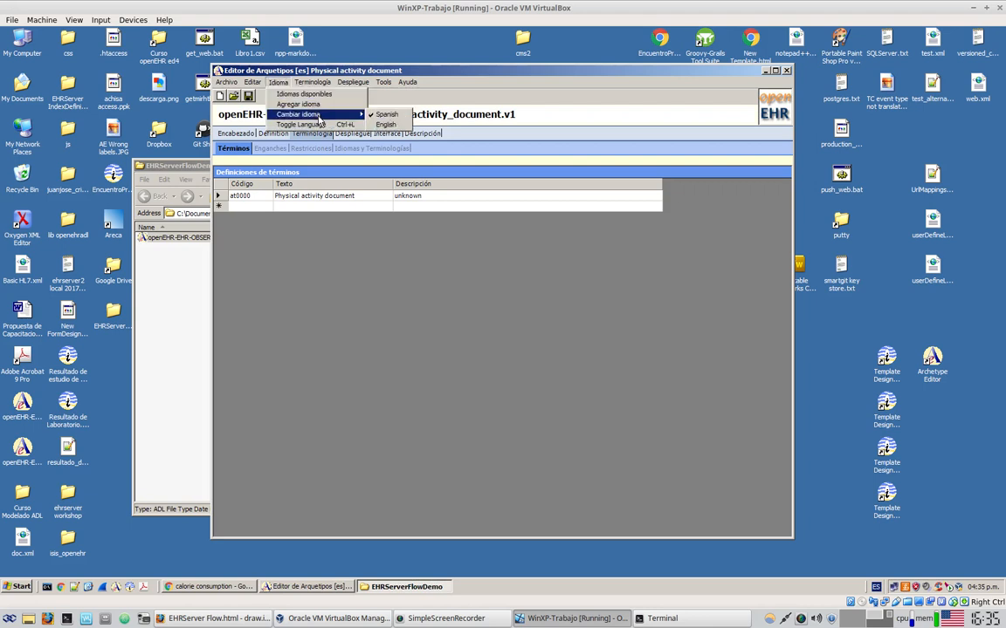
click(386, 125)
click(278, 195)
click(277, 195)
key(BackSpace)
click(368, 197)
key(BackSpace)
key(BackSpace)
key(BackSpace)
key(BackSpace)
Clear the at0000 description and re-save the composition archetype
click(444, 197)
click(441, 195)
key(BackSpace)
key(BackSpace)
key(BackSpace)
key(BackSpace)
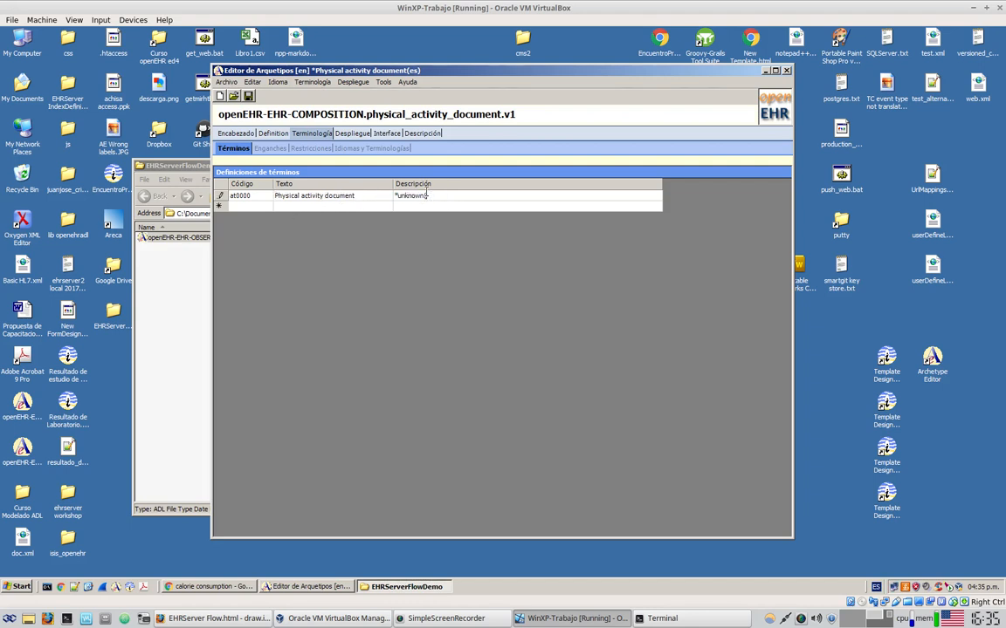
key(BackSpace)
key(BackSpace)
key(BackSpace)
key(BackSpace)
key(BackSpace)
key(BackSpace)
key(BackSpace)
click(359, 207)
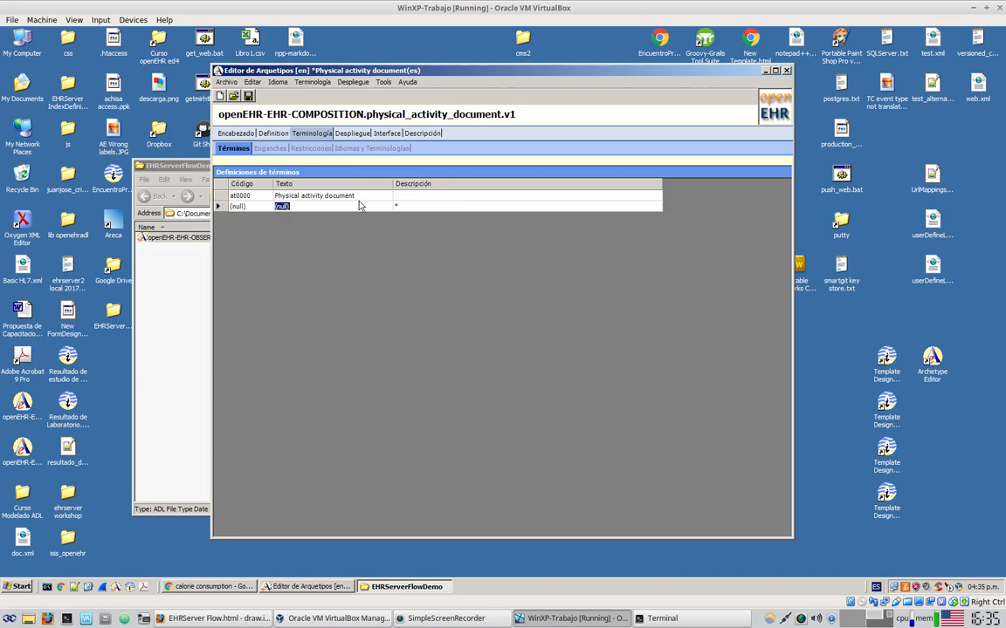
click(248, 97)
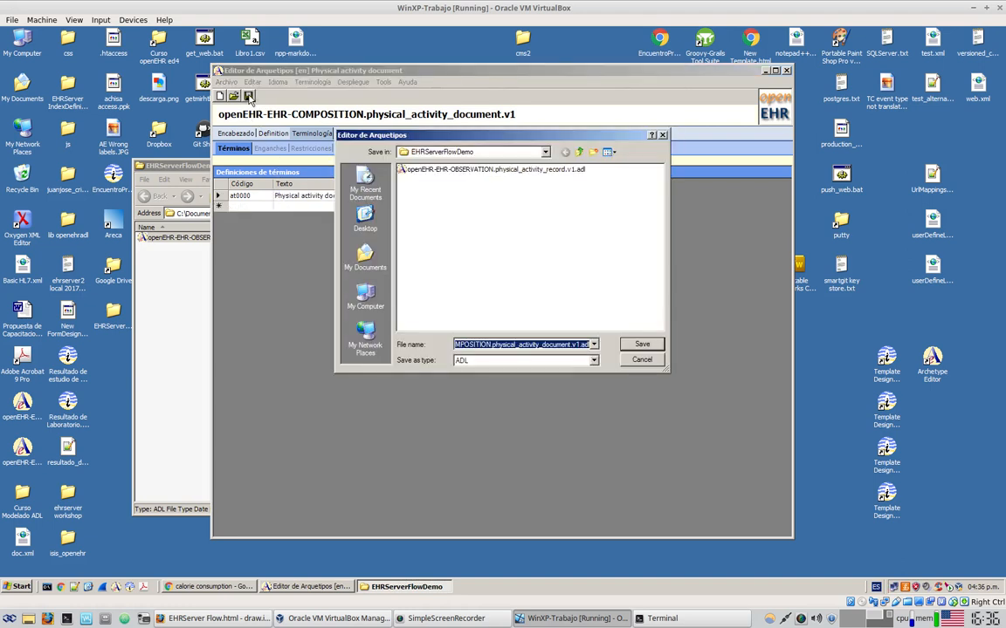
click(636, 346)
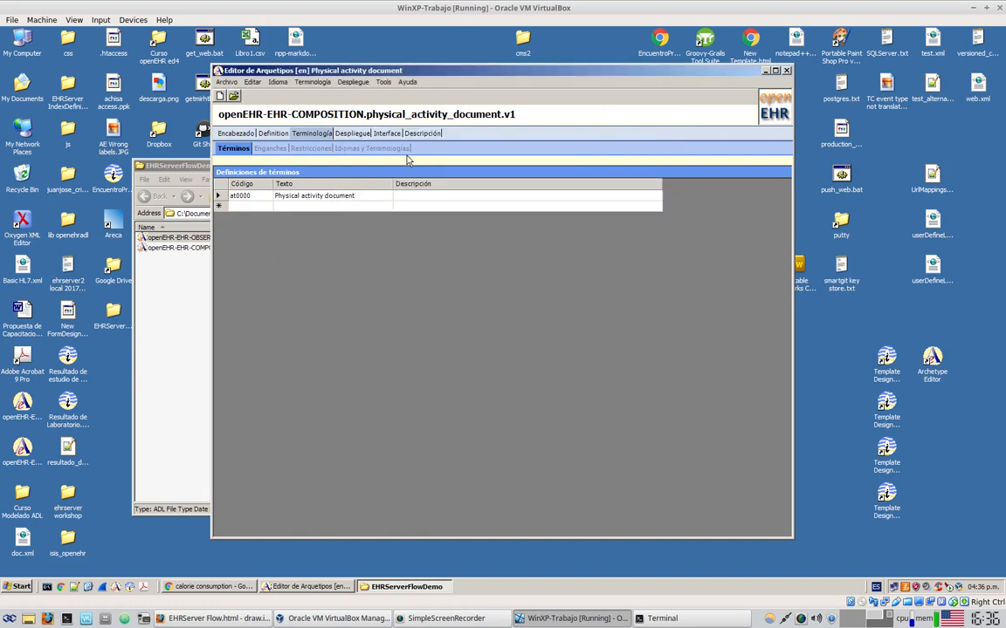
Compare the ["es"] and ["en"] term definitions in the ADL ontology, then close the Archetype Editor
click(354, 135)
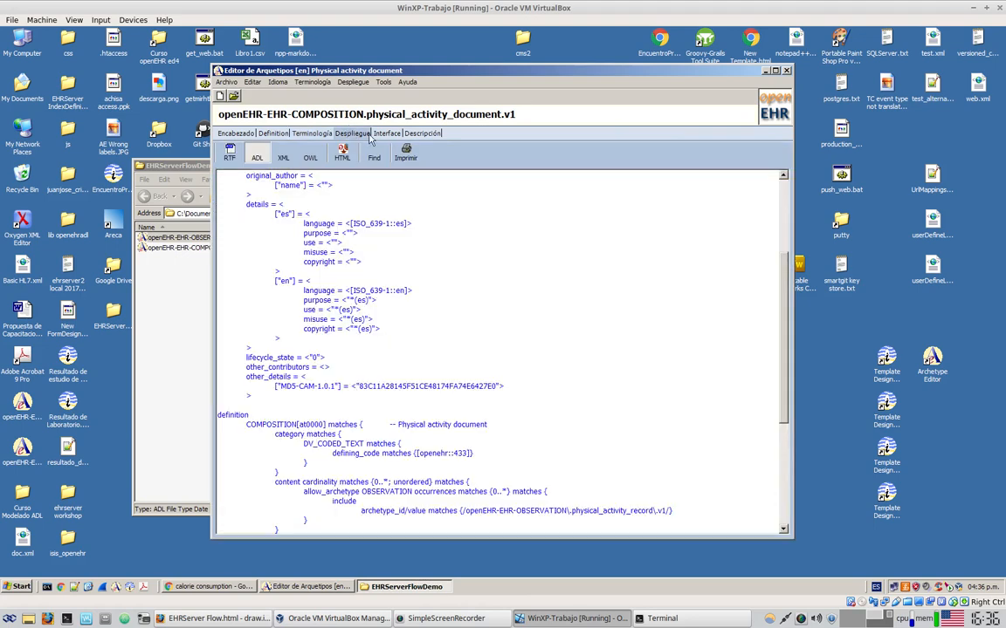
scroll(527, 429, down, 7)
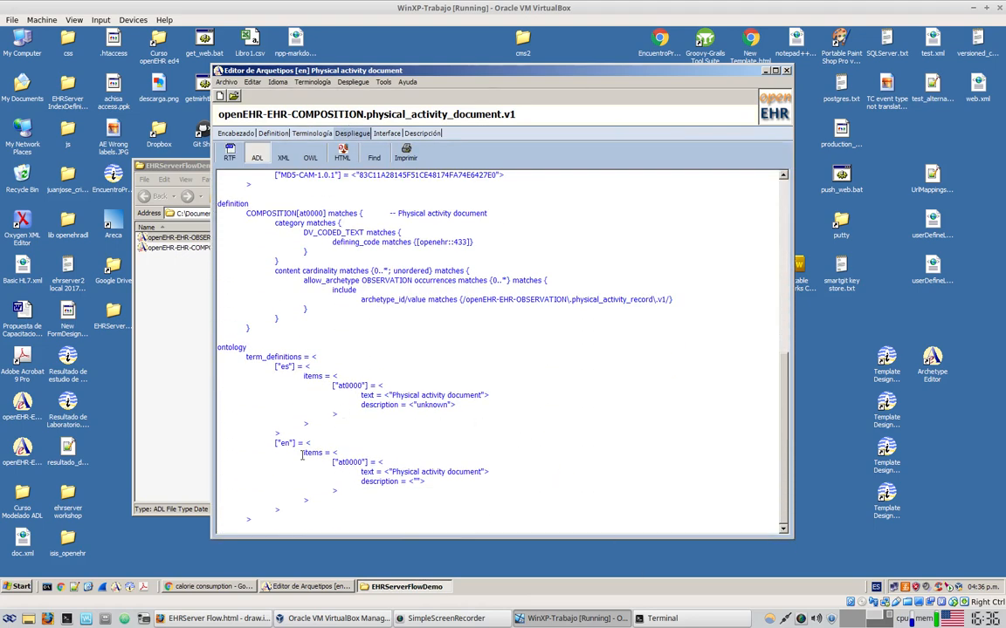
drag(280, 442, 282, 511)
drag(281, 365, 430, 438)
click(443, 454)
drag(282, 370, 319, 400)
drag(390, 396, 464, 398)
click(519, 402)
drag(391, 394, 490, 396)
click(687, 411)
drag(278, 442, 282, 509)
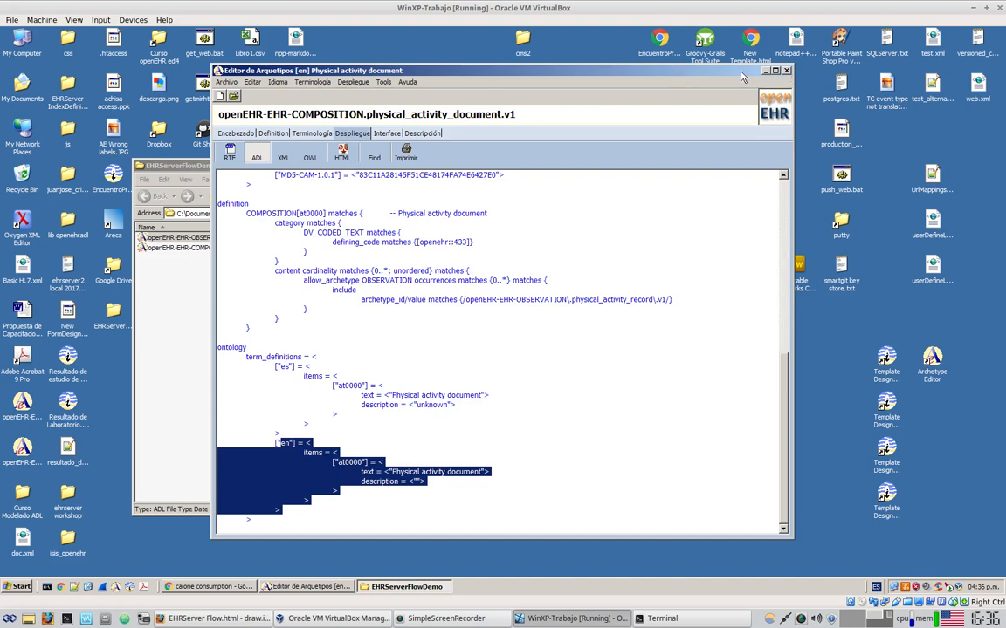
click(459, 397)
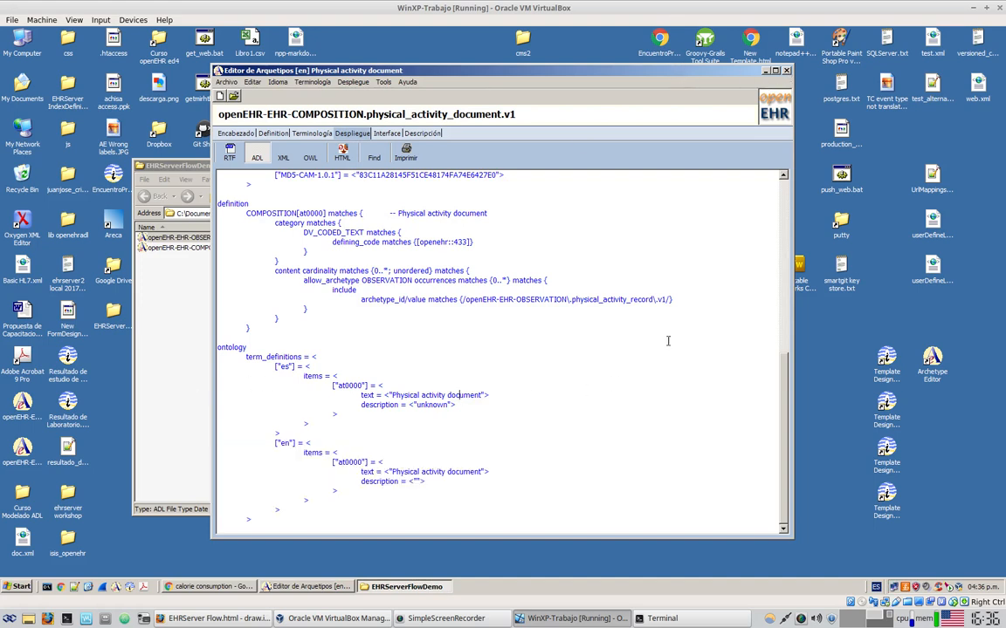
click(786, 70)
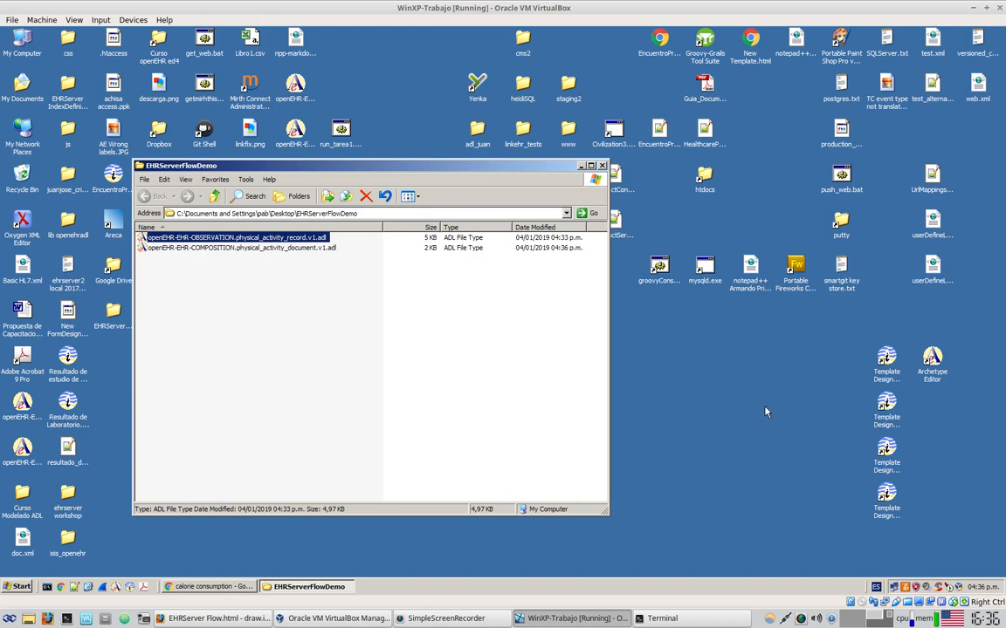
click(890, 465)
click(886, 408)
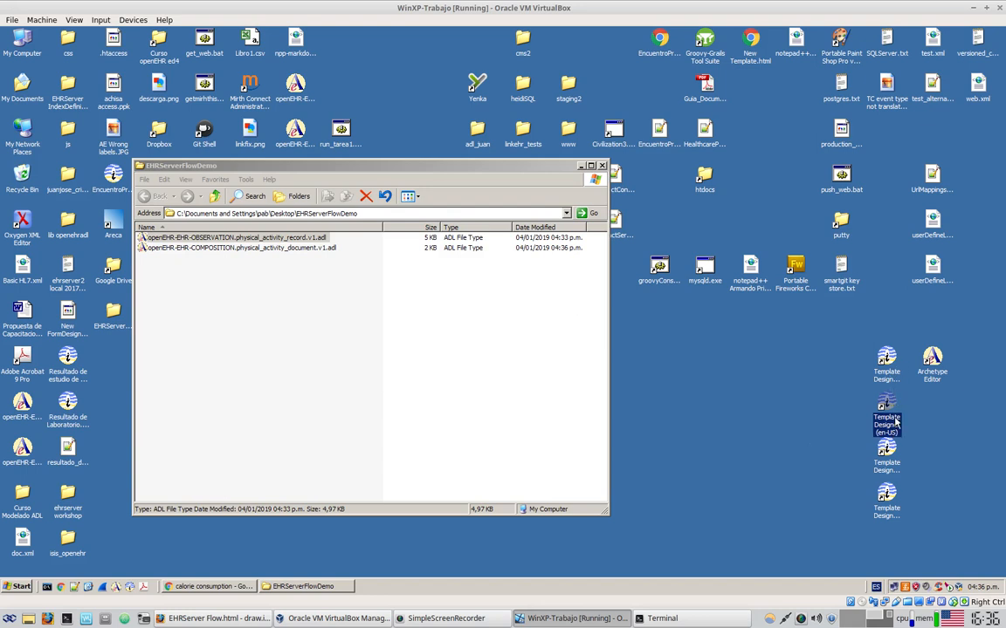
click(899, 467)
click(892, 515)
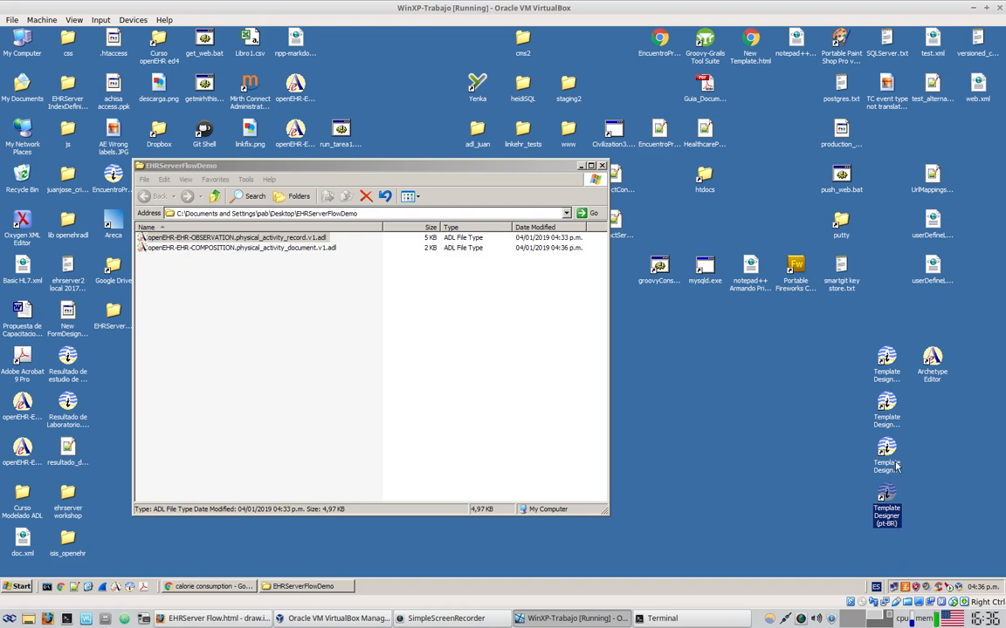
Launch Template Designer (en-US) and check the shortcut's en-US target in Properties without changes
double_click(889, 422)
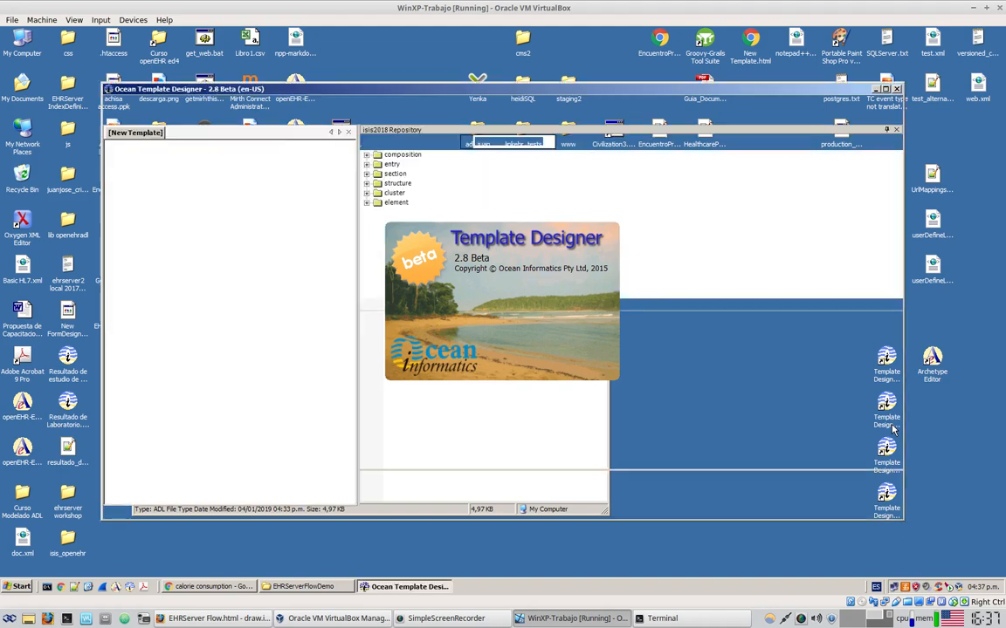
drag(799, 89, 683, 54)
right_click(893, 413)
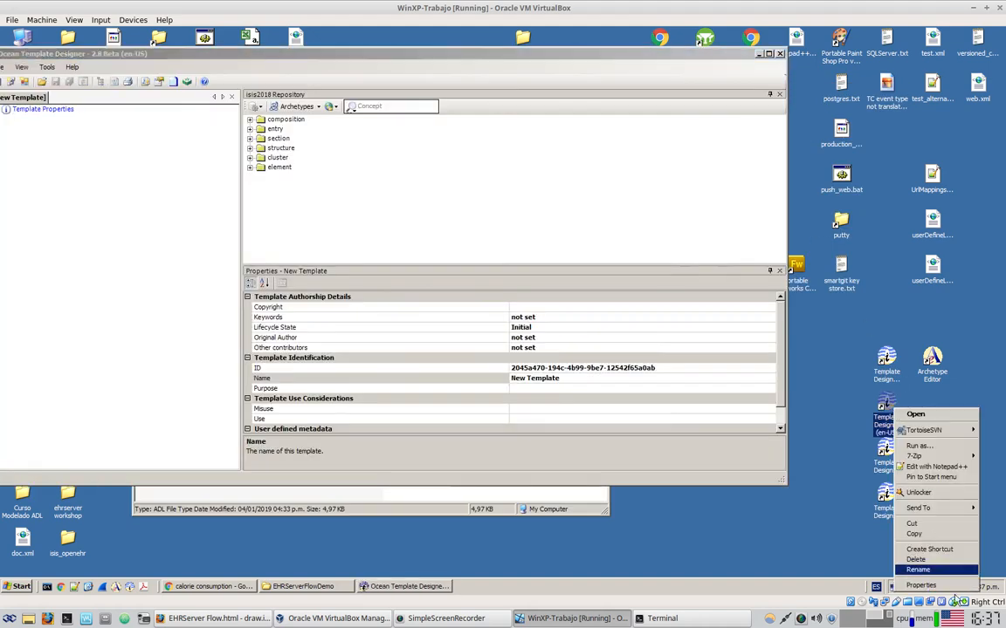
click(916, 576)
drag(931, 281, 698, 148)
click(727, 245)
drag(725, 245, 756, 245)
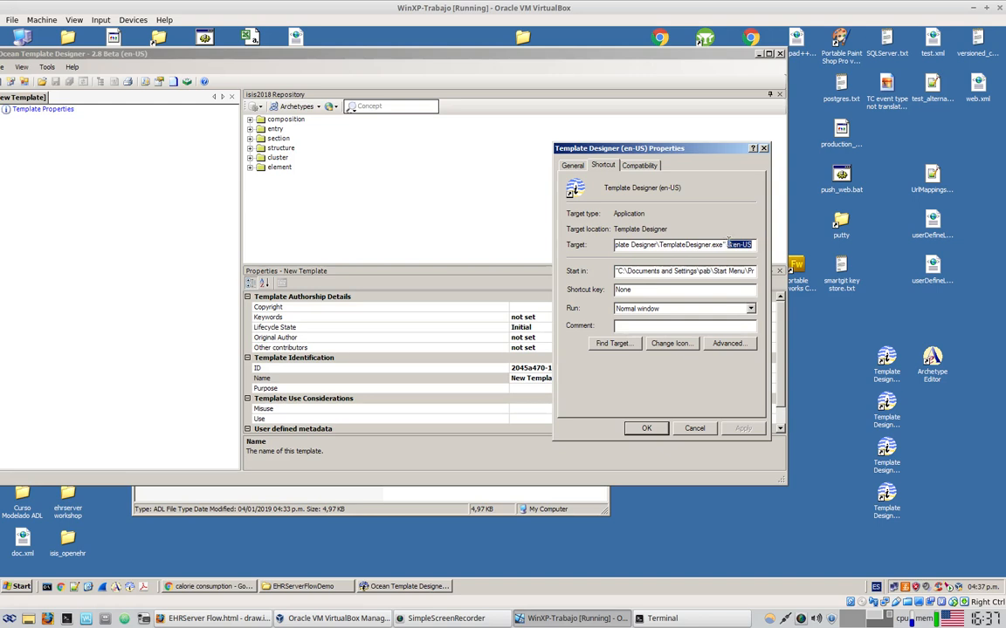
click(695, 429)
Arrange the designer and EHRServerFlowDemo folder windows side by side
drag(471, 54, 664, 71)
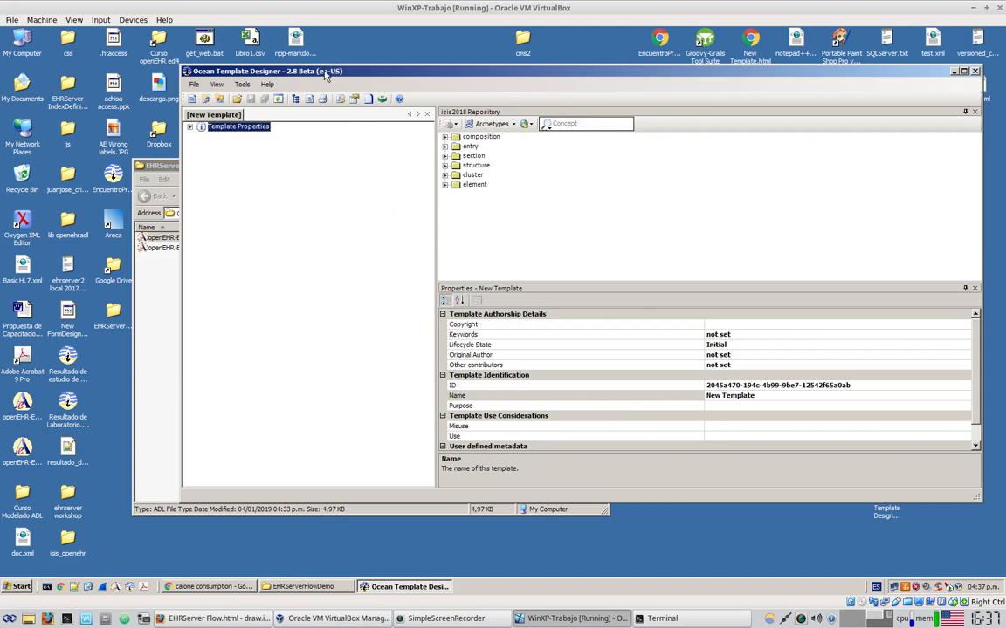
drag(325, 76, 308, 64)
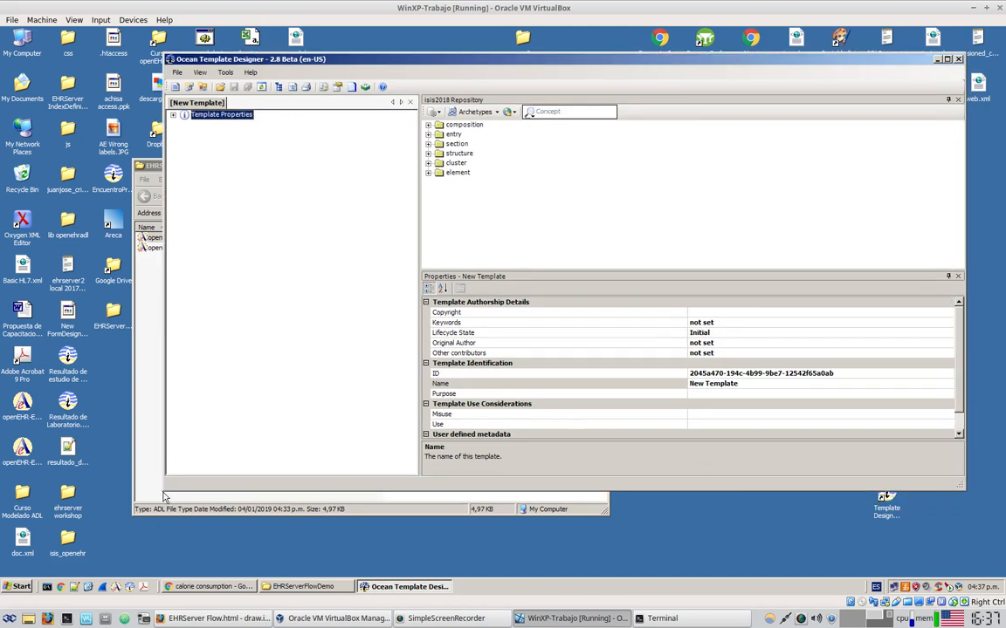
drag(162, 491, 313, 559)
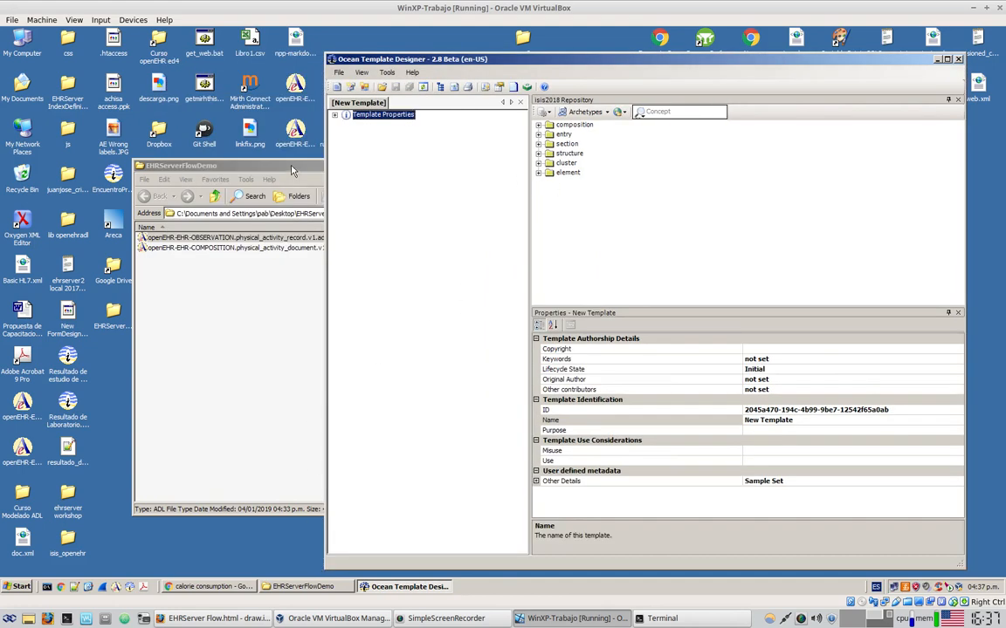
click(310, 165)
drag(310, 166, 194, 161)
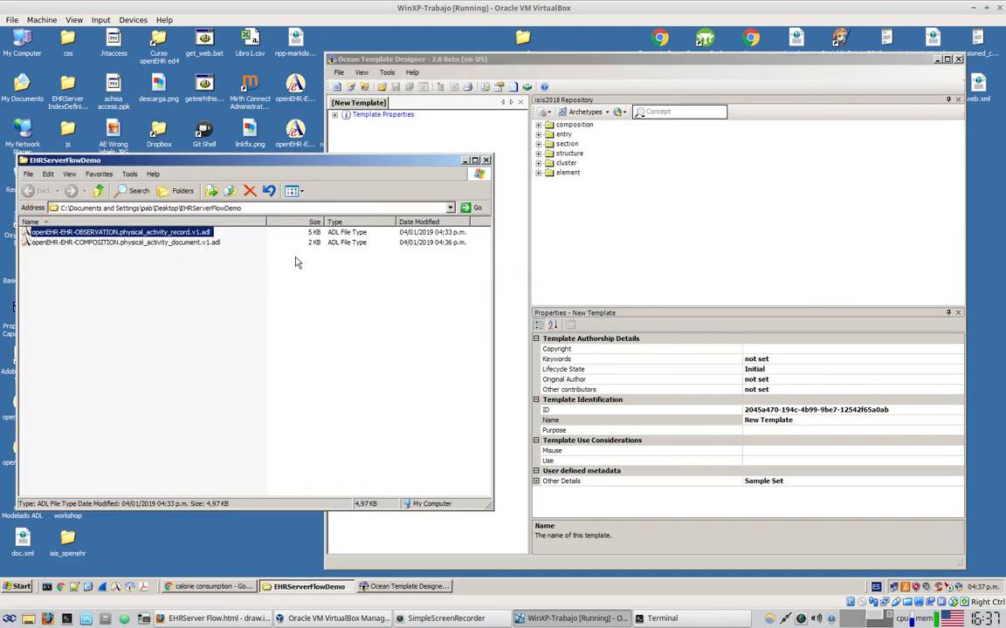
double_click(265, 221)
drag(488, 506, 431, 486)
click(480, 176)
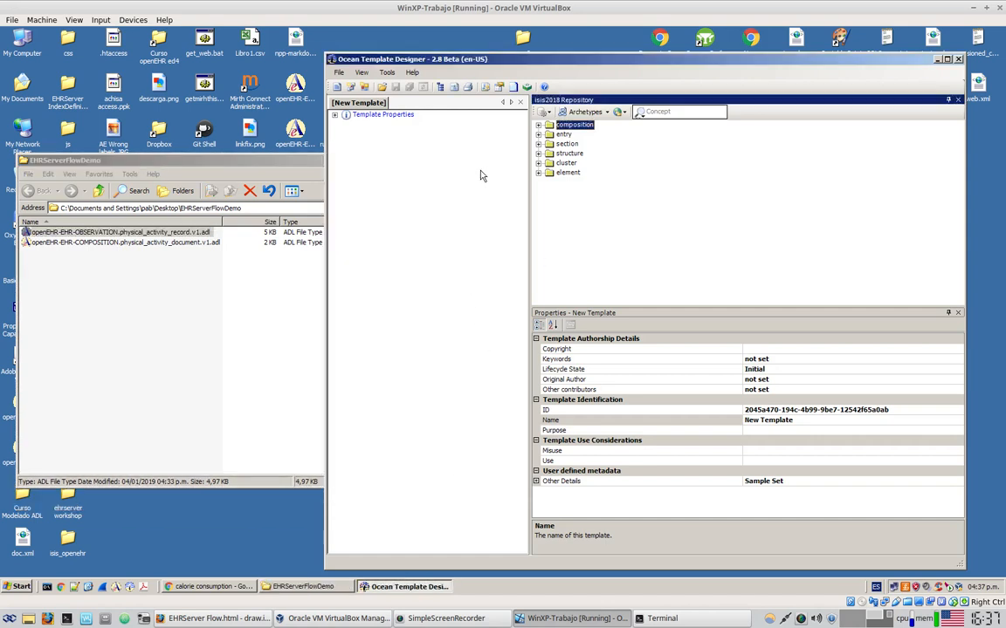
Open the Knowledge Repository list editor and select the Sample repository
click(387, 73)
mouse_move(455, 100)
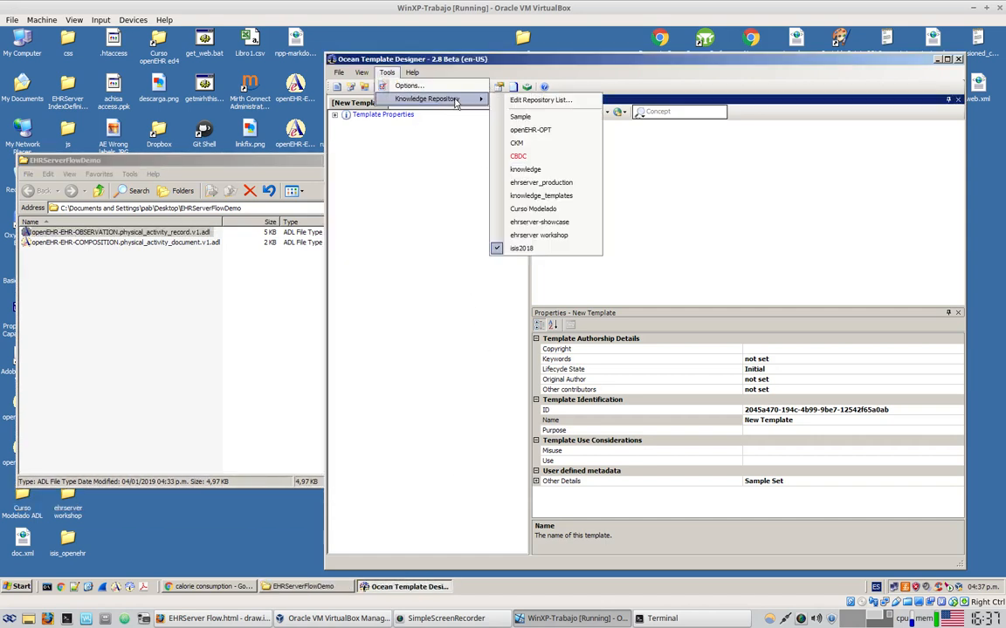
click(561, 101)
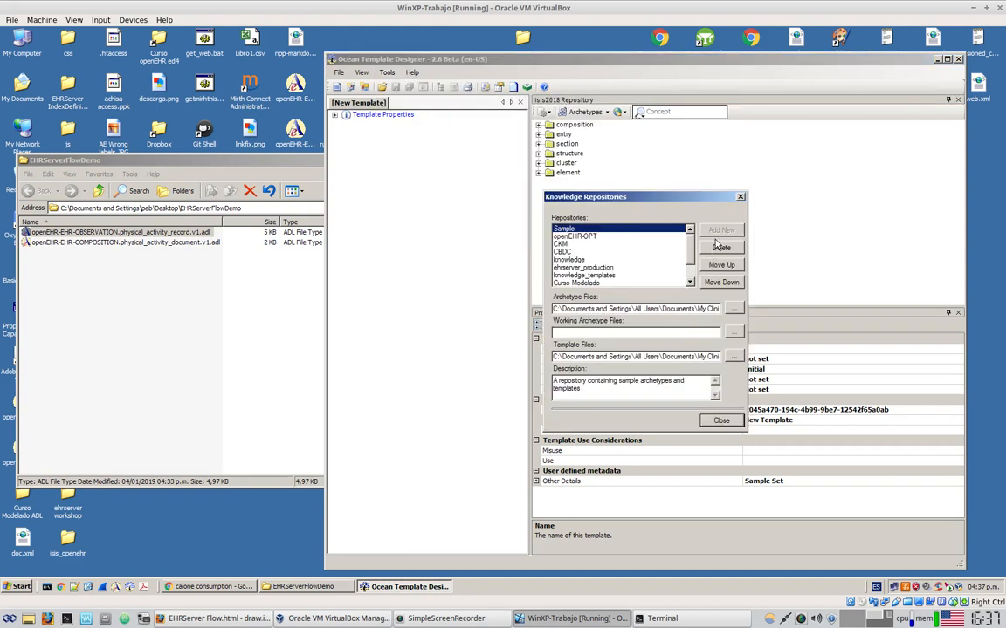
click(575, 238)
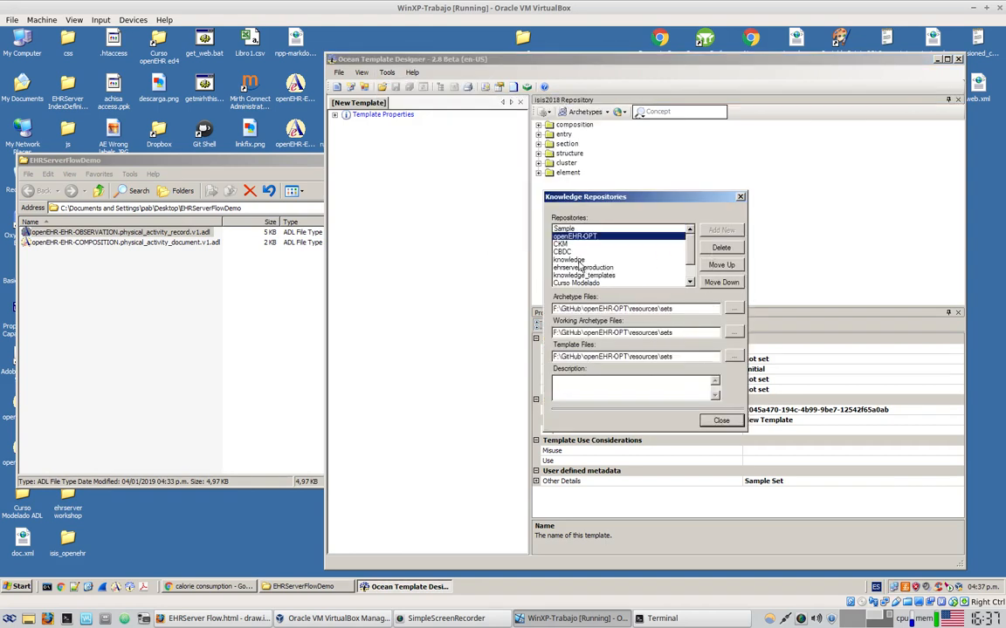
click(577, 261)
mouse_move(688, 242)
mouse_down()
mouse_move(690, 272)
mouse_move(689, 236)
mouse_up()
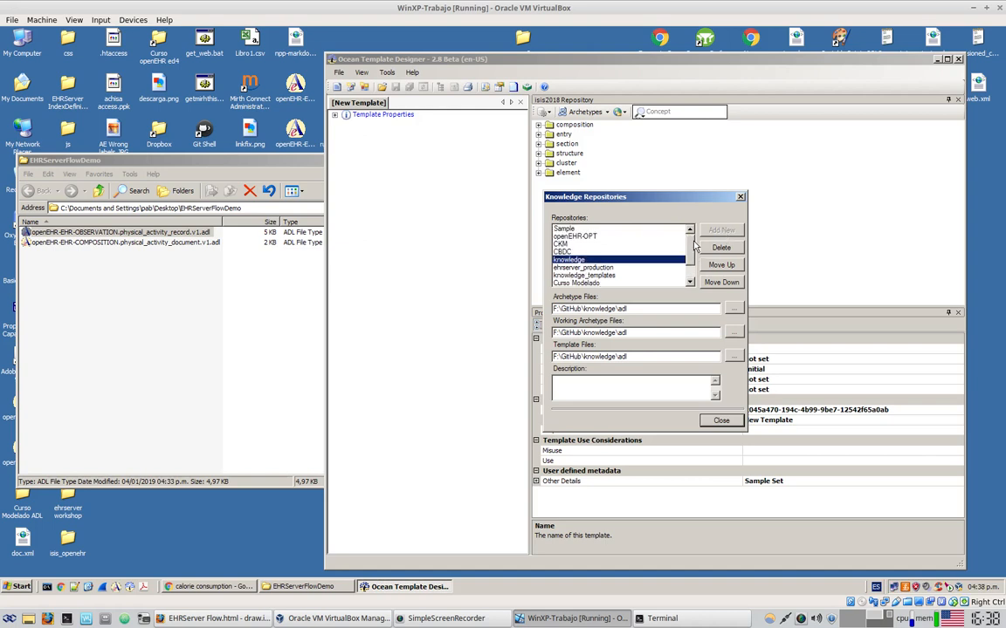
click(581, 230)
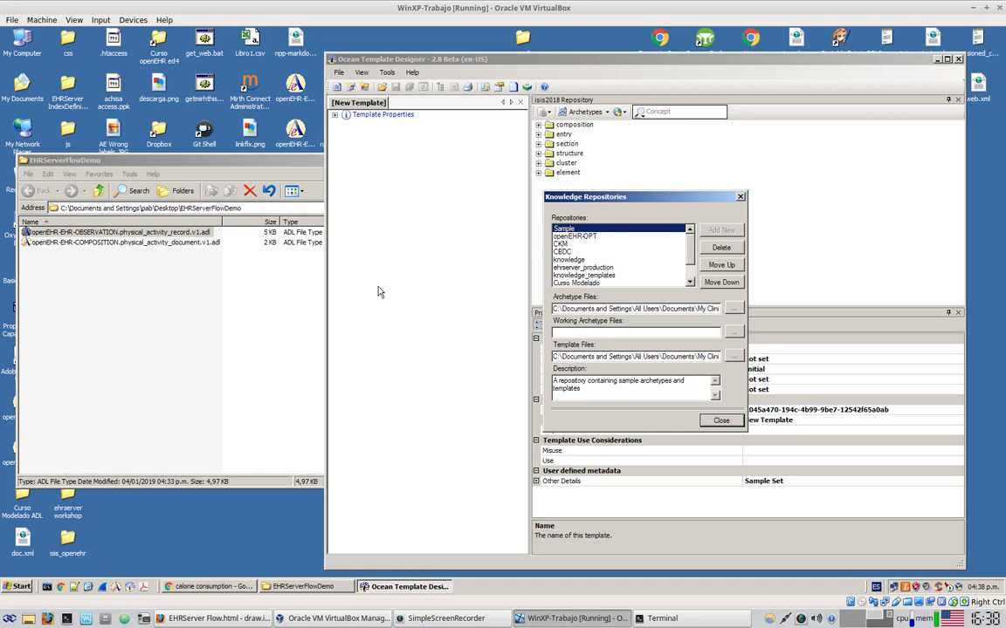
Paste the EHRServerFlowDemo path into Archetype, Working Archetype and Template Files, and apply
click(246, 207)
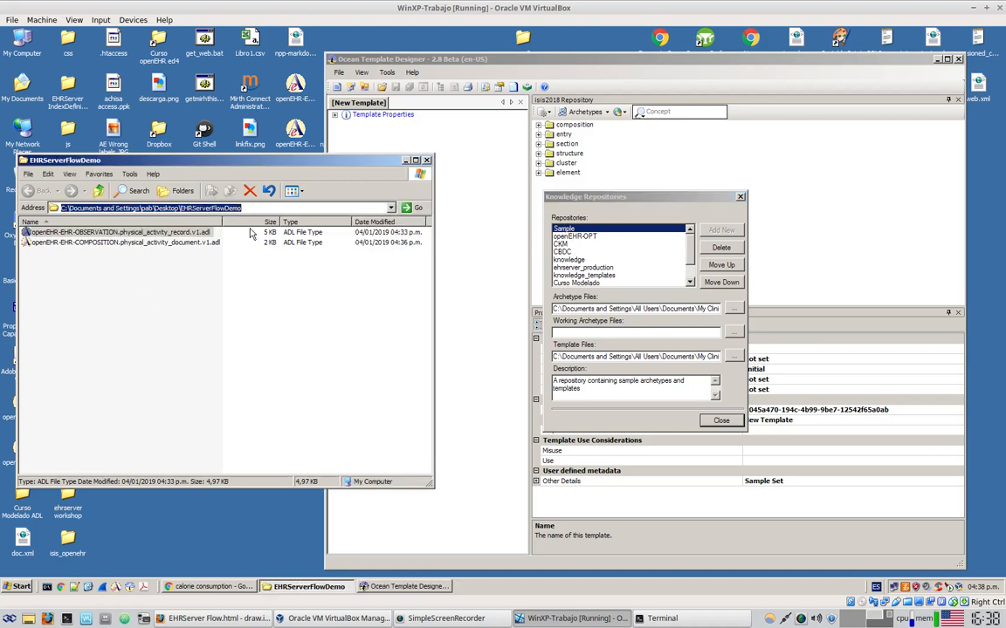
click(150, 284)
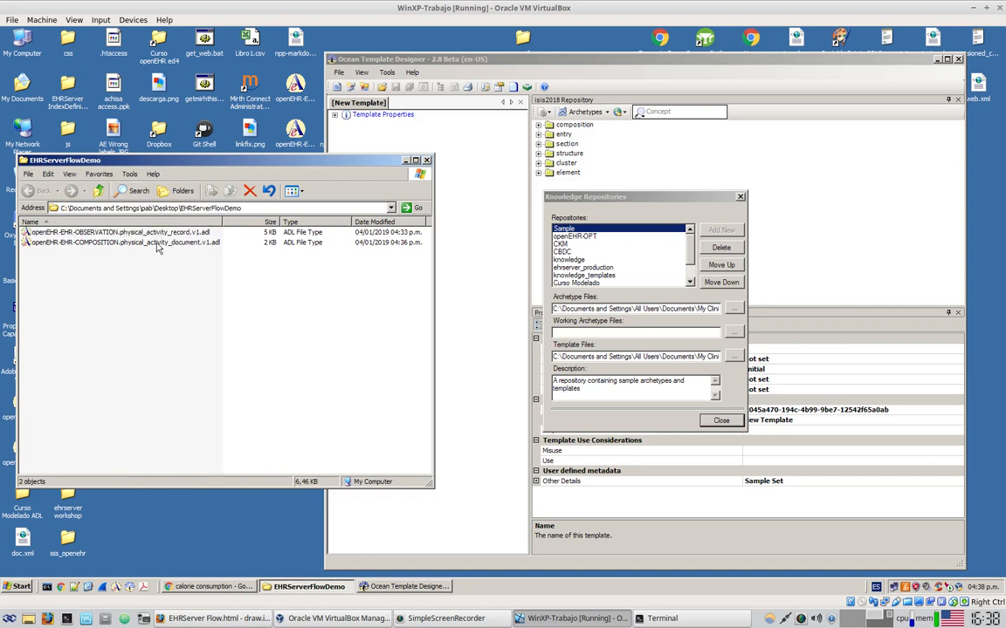
click(562, 309)
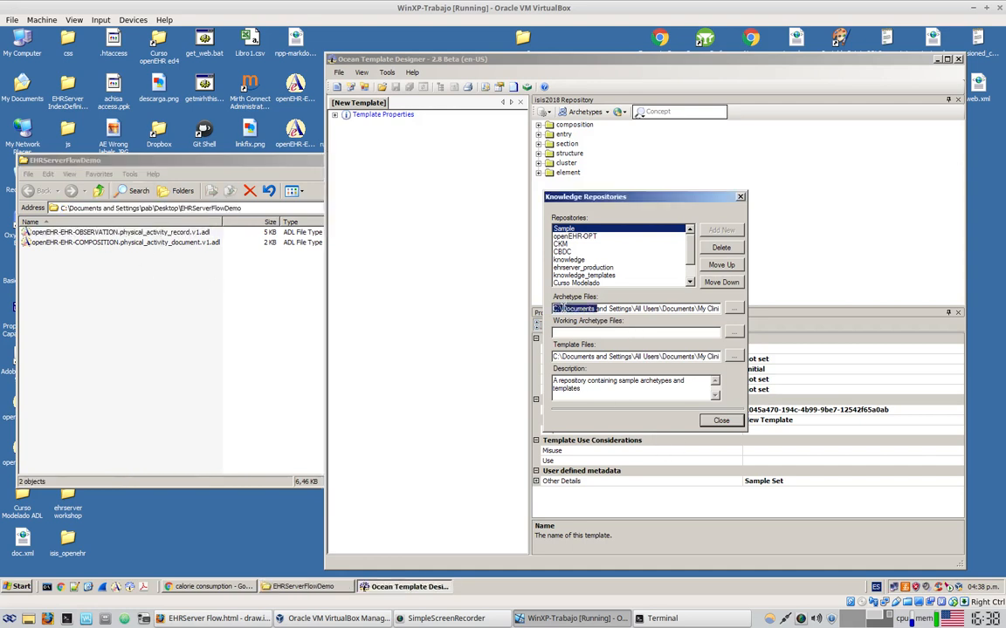
drag(562, 309, 752, 307)
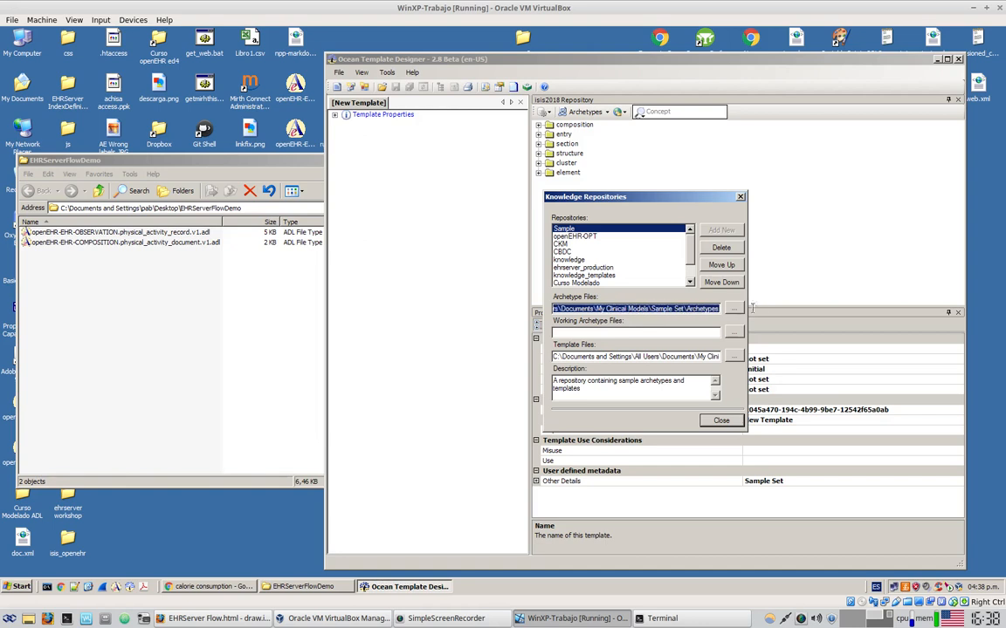
key(ctrl+v)
click(563, 333)
key(ctrl+v)
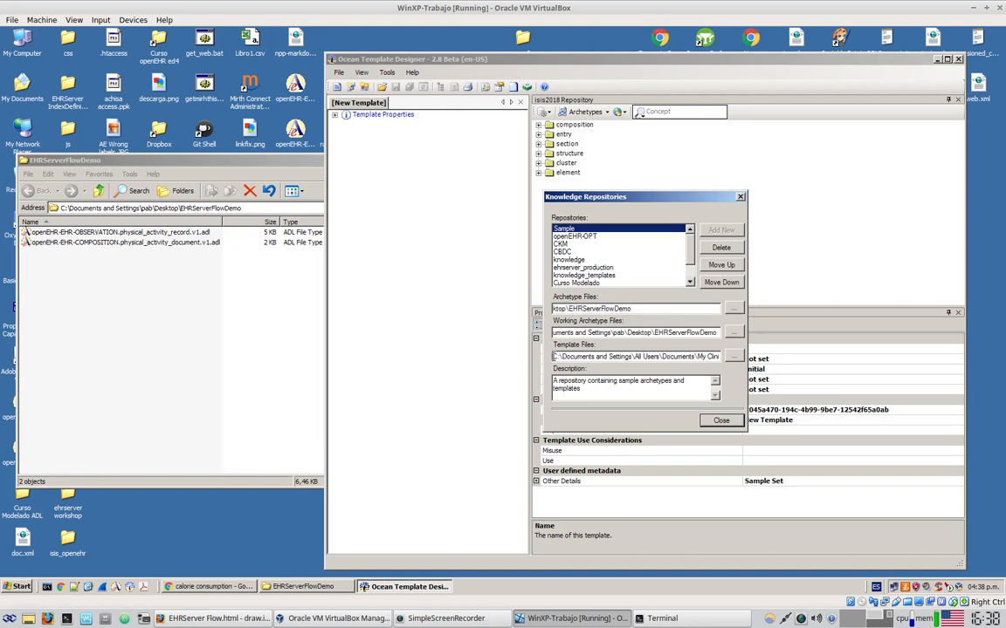
drag(555, 356, 731, 357)
key(ctrl+v)
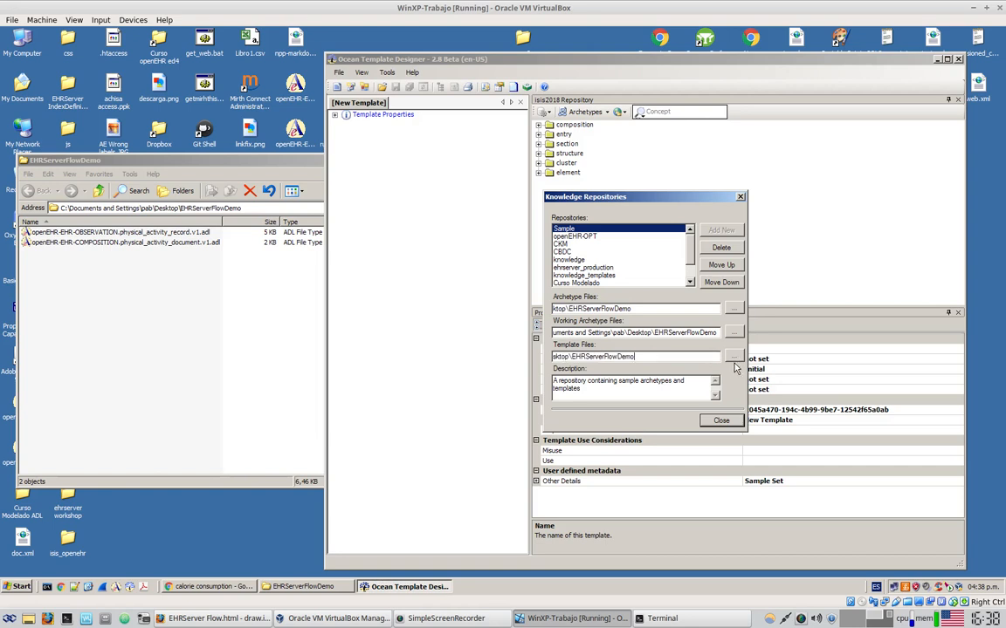
click(730, 422)
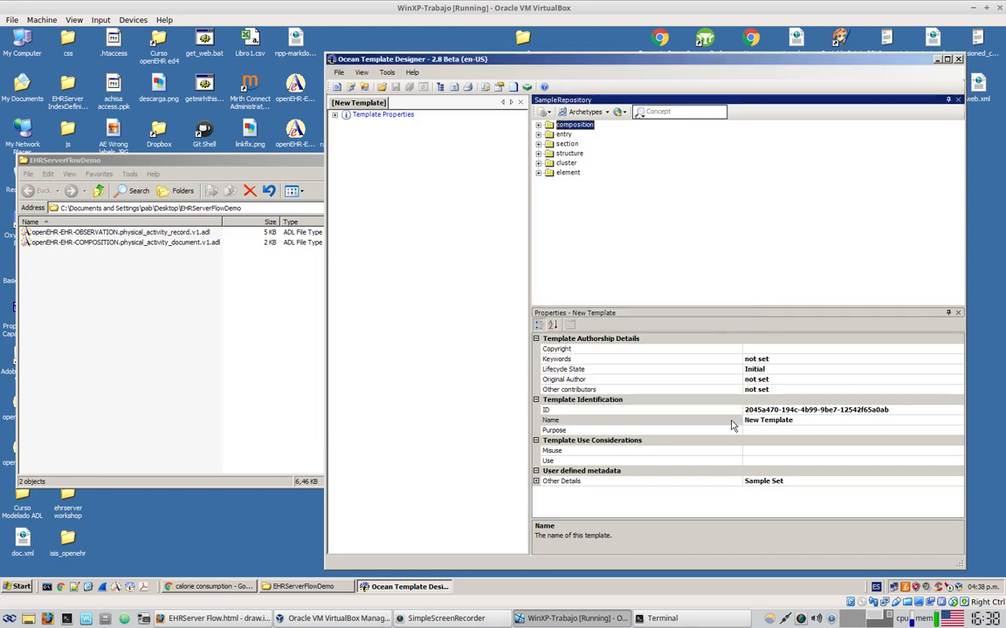
click(542, 114)
click(543, 115)
Load the Sample repository and expand its composition, entry and observation folders
click(543, 114)
click(562, 127)
click(543, 115)
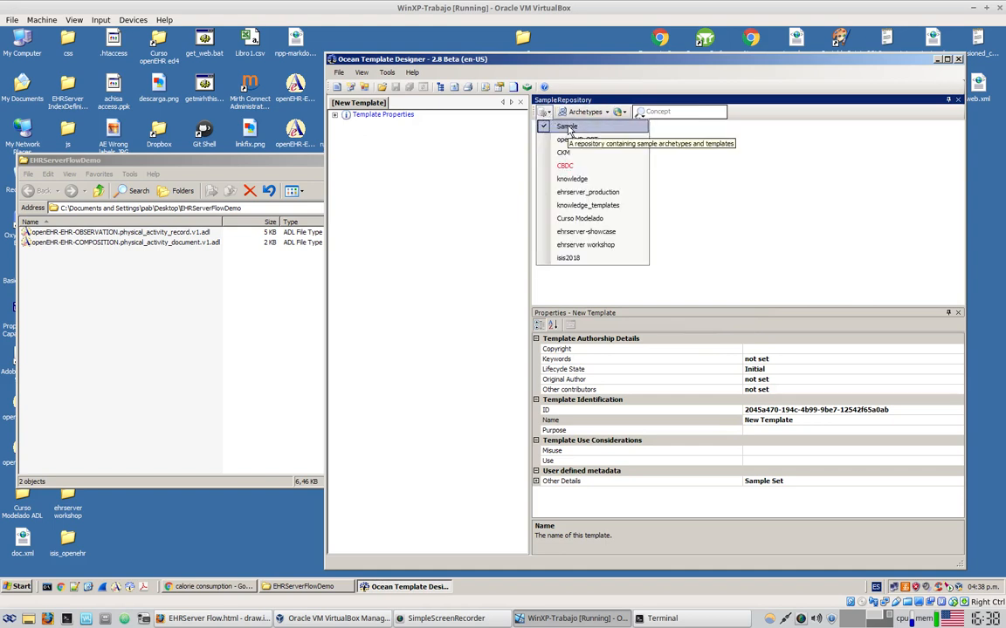
click(567, 127)
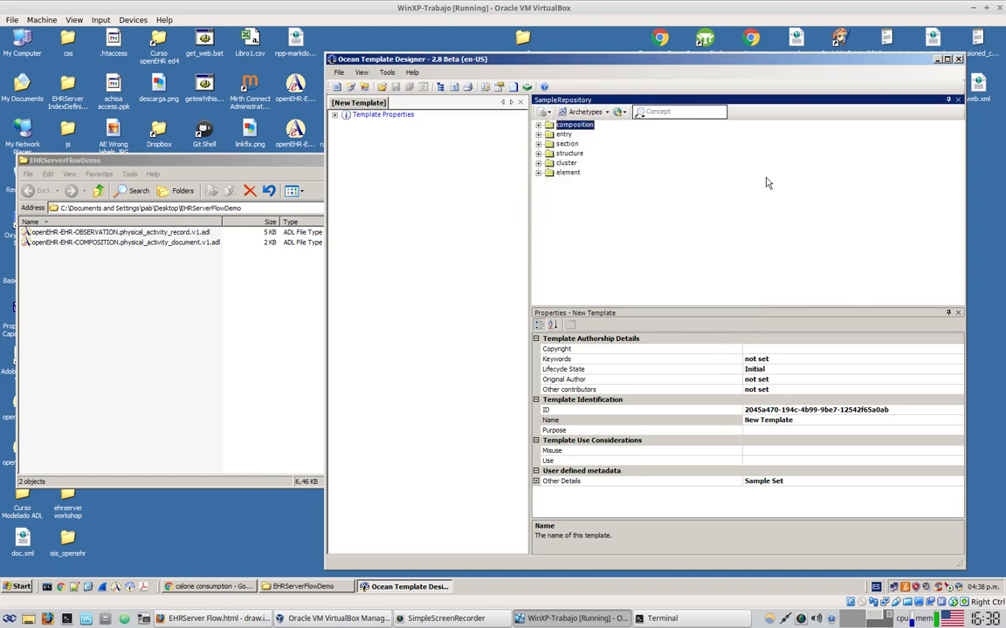
click(539, 125)
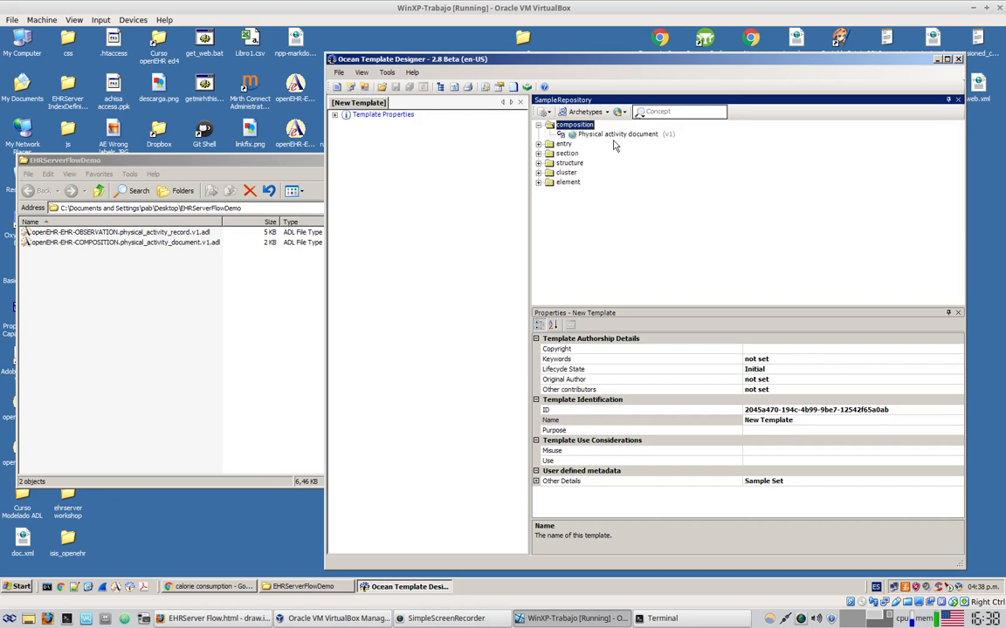
click(196, 257)
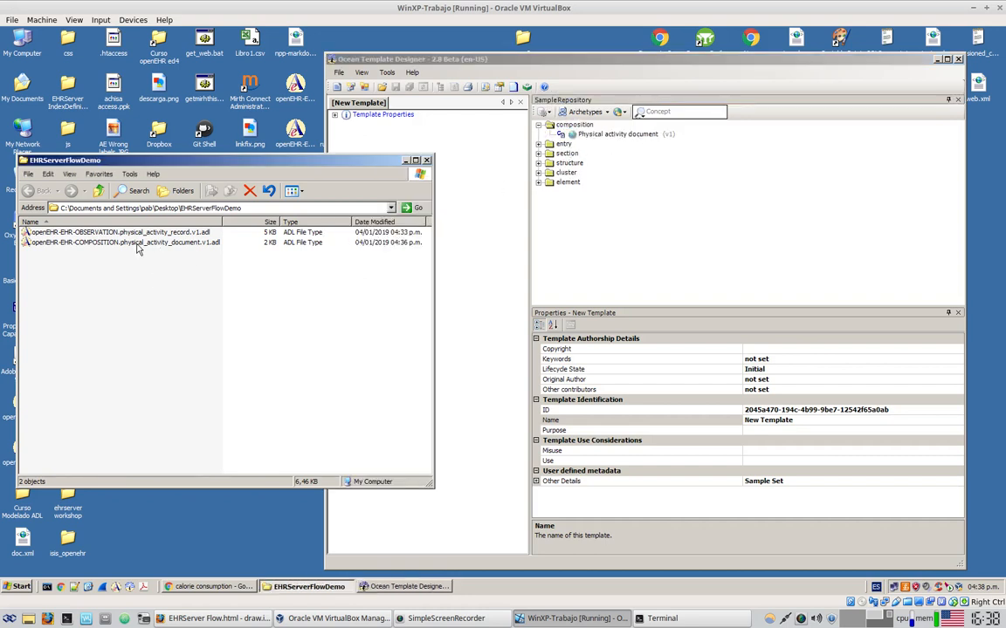
click(127, 242)
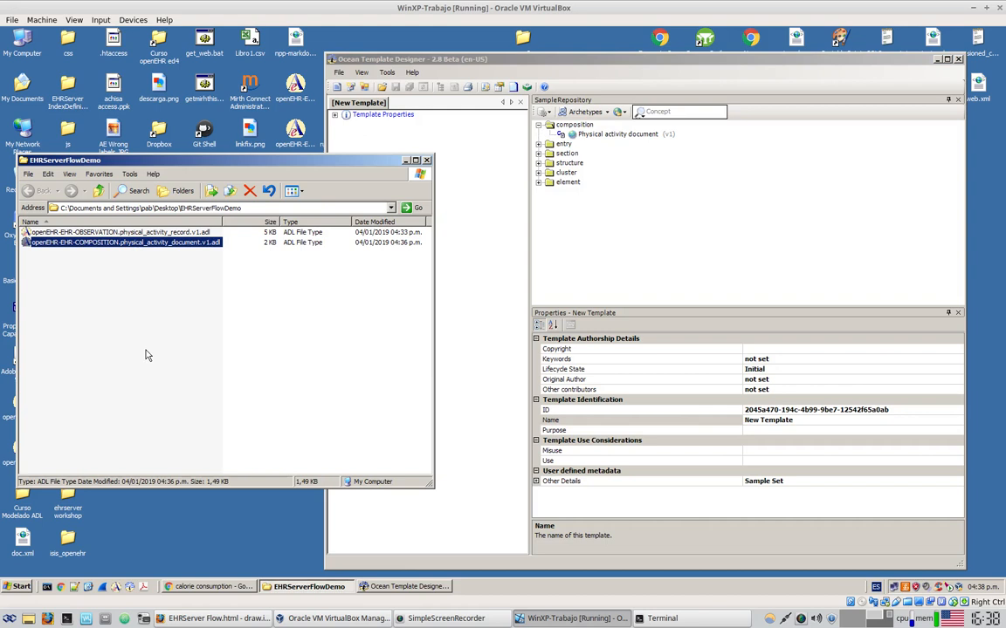
click(539, 144)
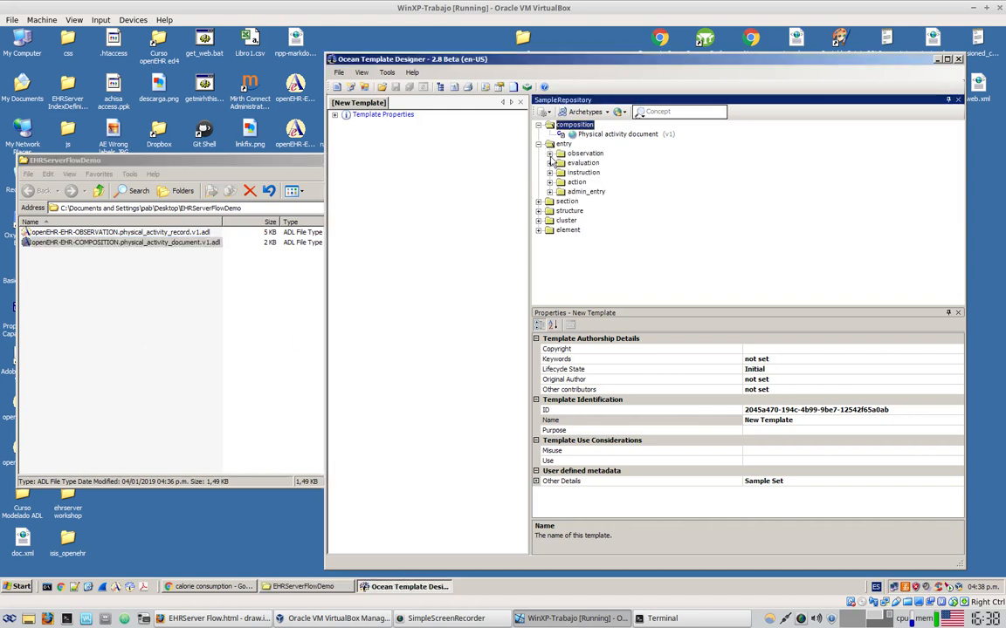
click(550, 154)
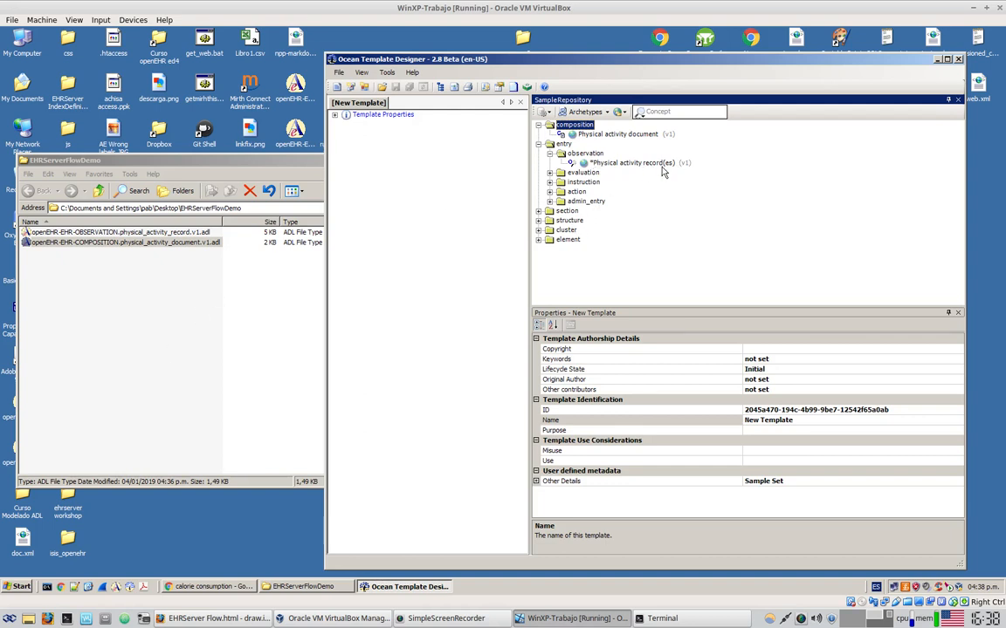
click(125, 327)
click(166, 234)
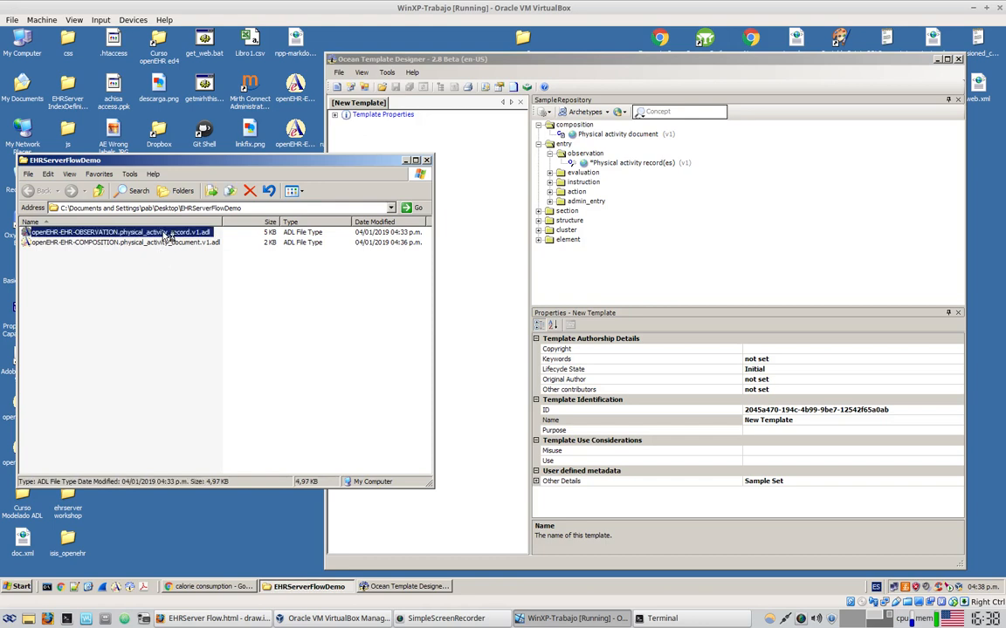
Open physical_activity_record.v1 in English and strip the asterisk and (es) from its concept name
double_click(166, 234)
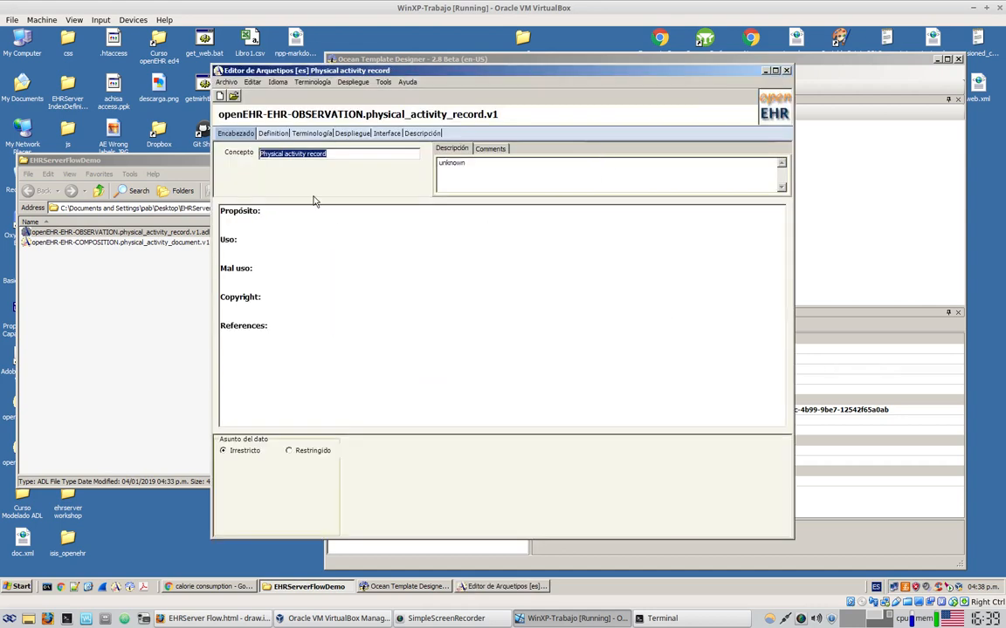
click(277, 82)
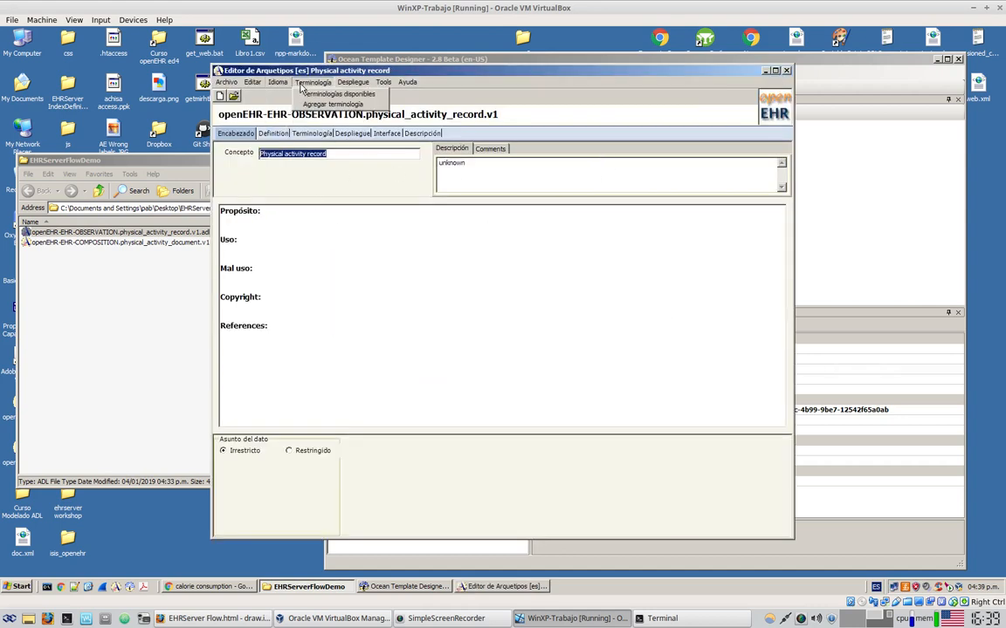
mouse_move(290, 118)
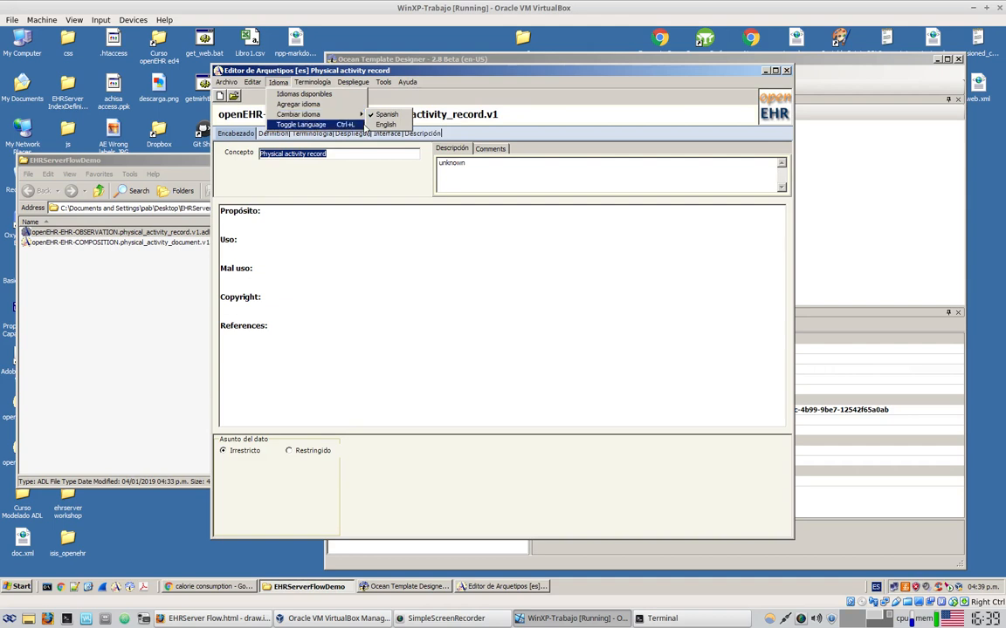
click(387, 125)
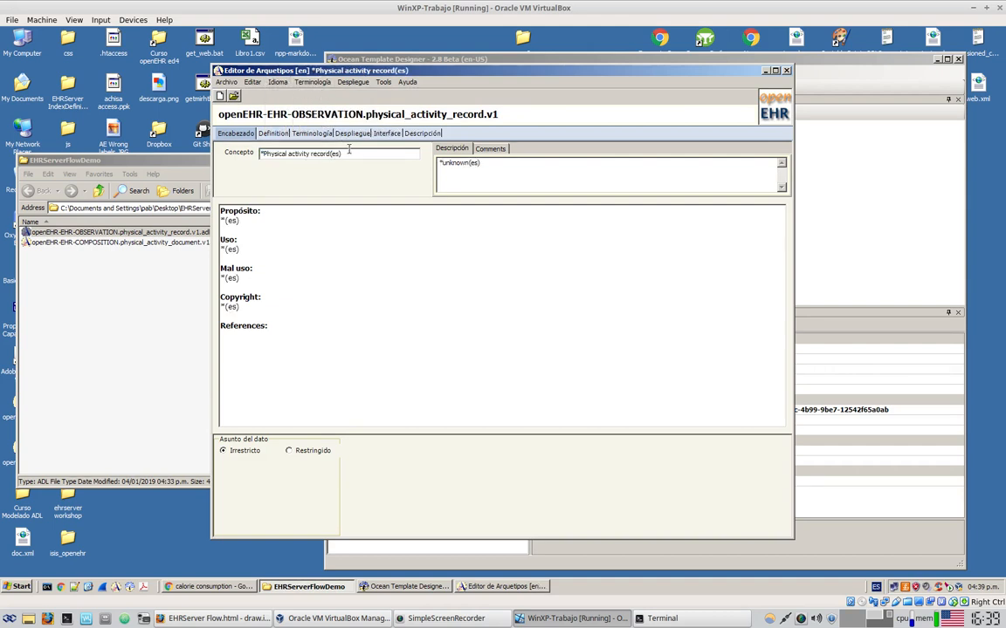
key(BackSpace)
key(BackSpace)
key(BackSpace)
key(BackSpace)
click(263, 153)
key(BackSpace)
click(353, 294)
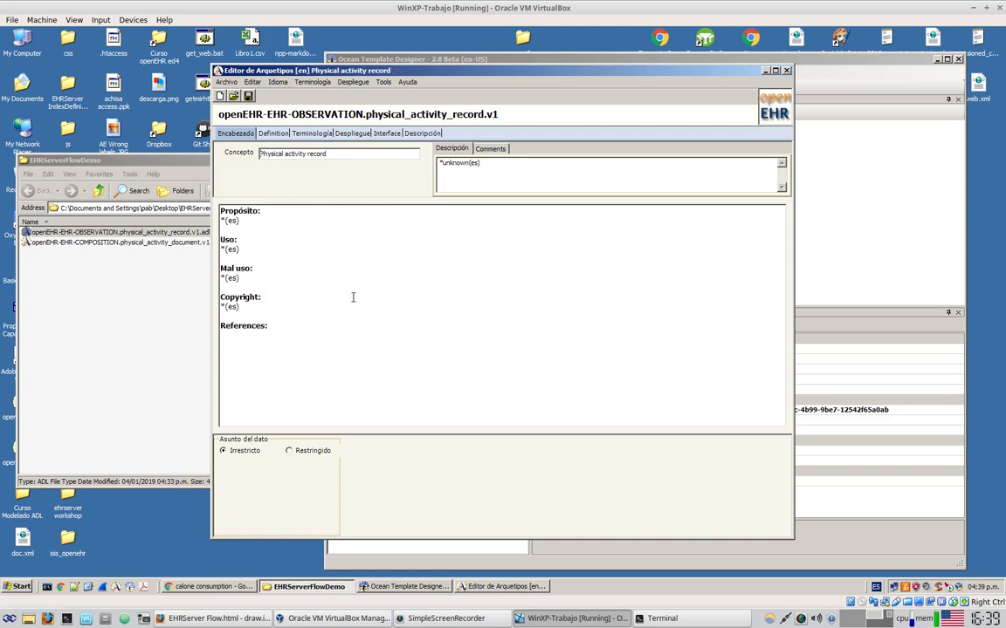
Remove the (es) suffixes from the at0001–at0003 term texts in Terminología
click(310, 132)
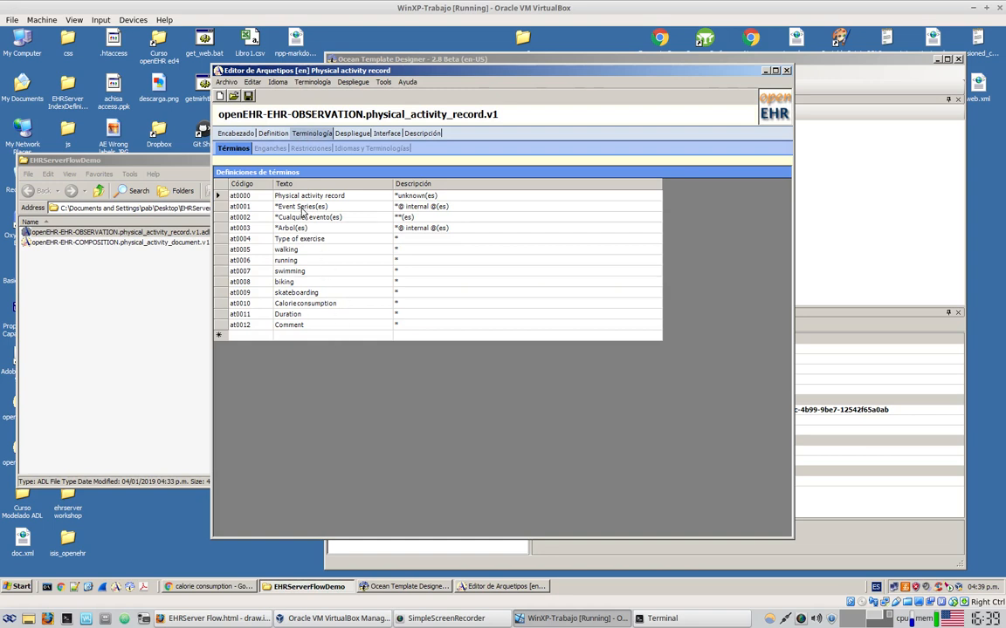
click(279, 196)
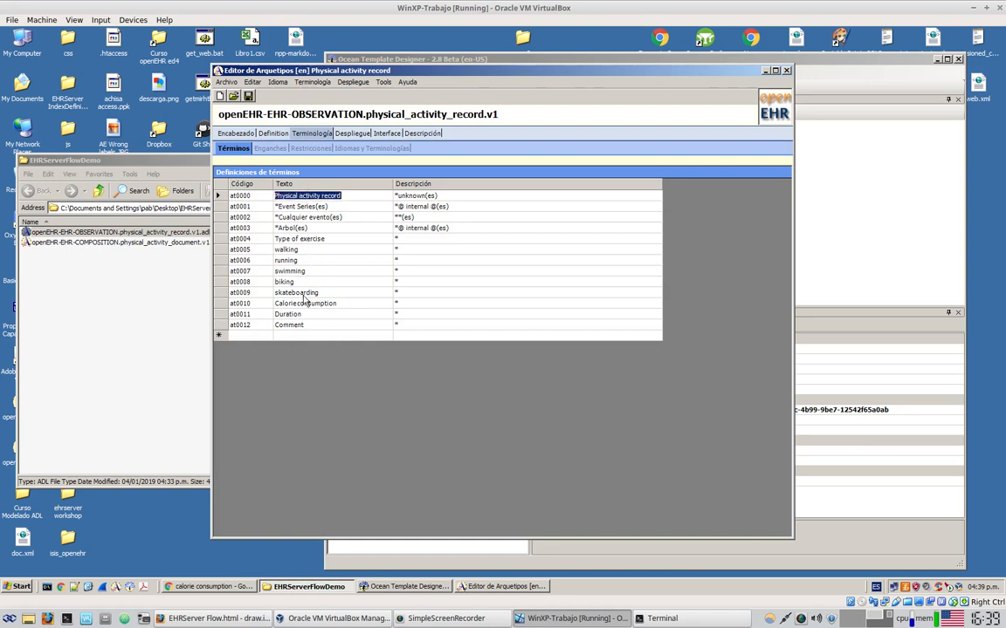
click(323, 206)
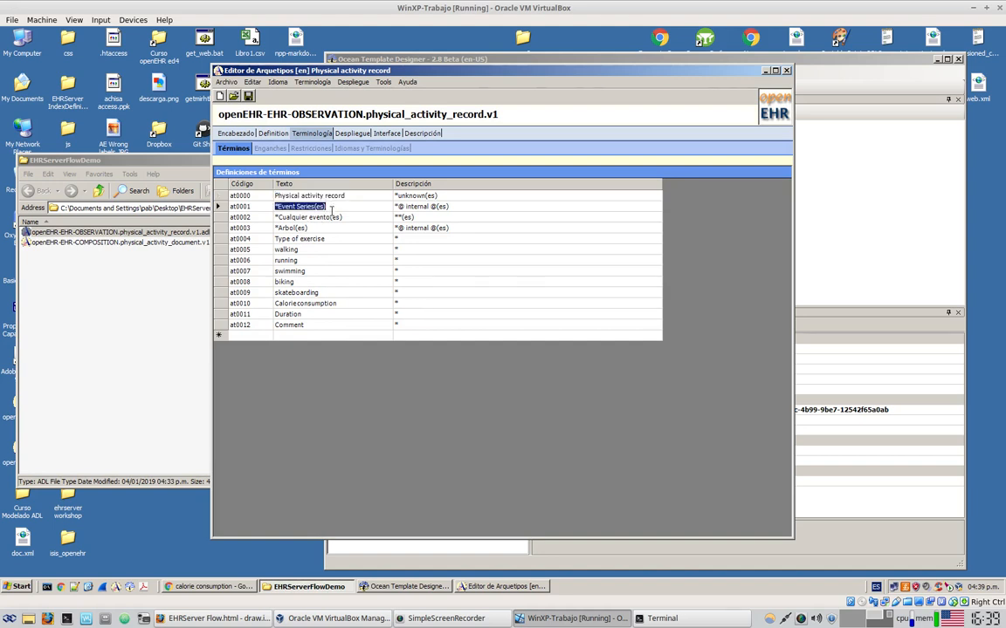
click(304, 218)
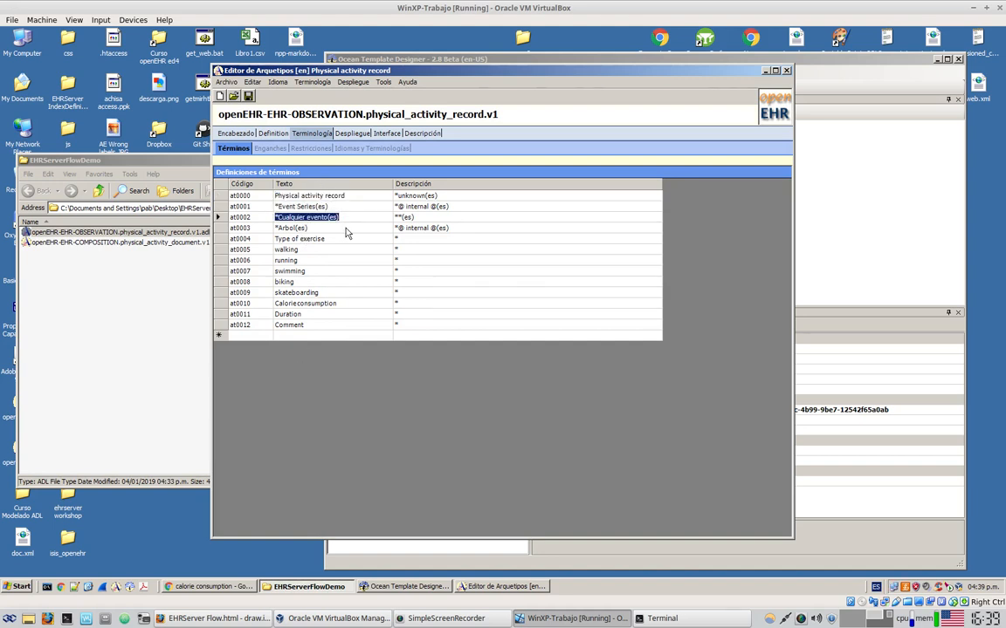
key(End)
key(BackSpace)
key(BackSpace)
key(BackSpace)
key(BackSpace)
click(353, 206)
key(End)
key(BackSpace)
click(332, 227)
key(BackSpace)
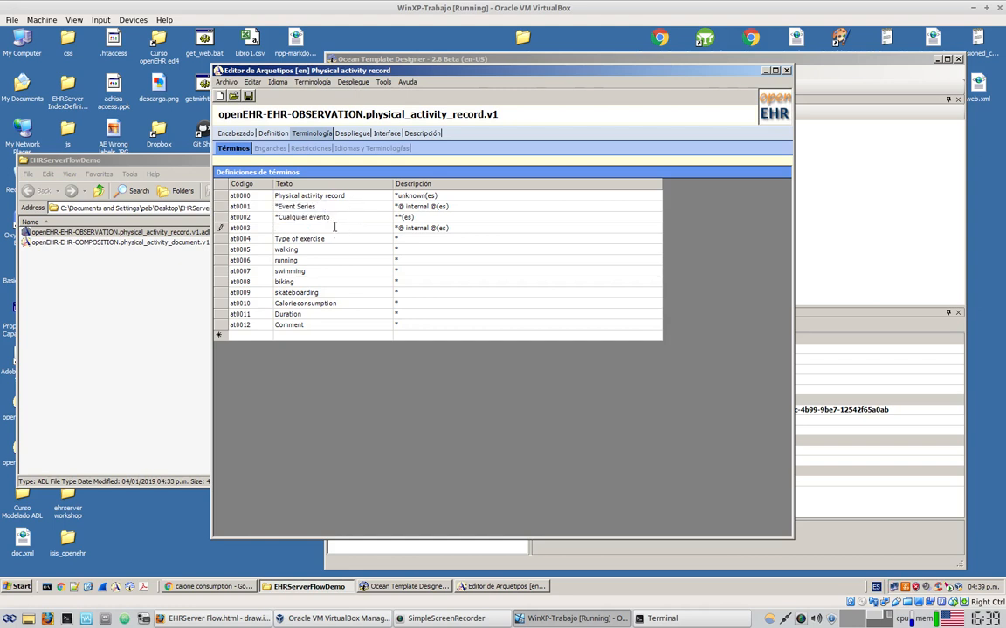
key(ctrl+z)
drag(329, 229, 277, 225)
text(T)
Make at0001 read 'Event Series', save the archetype and close the editor
click(314, 218)
text(Ev)
click(352, 206)
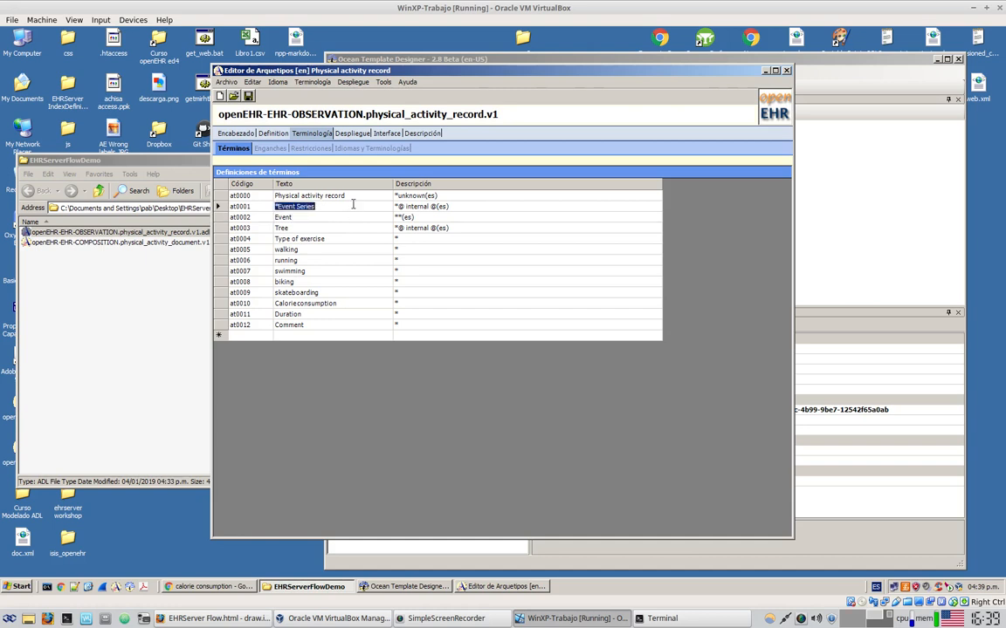
key(shift+Tab)
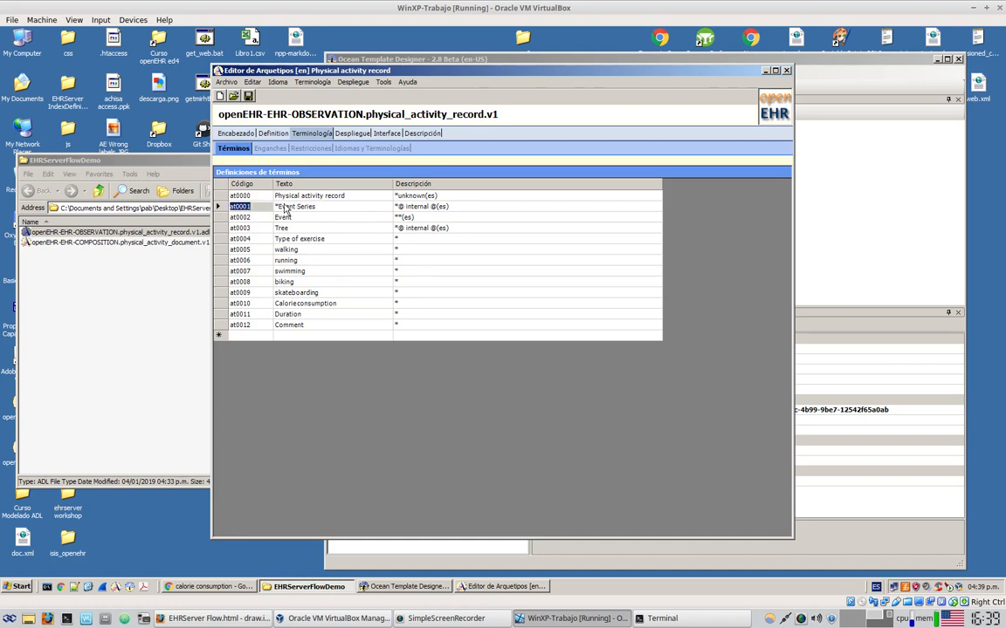
click(275, 206)
click(278, 206)
key(BackSpace)
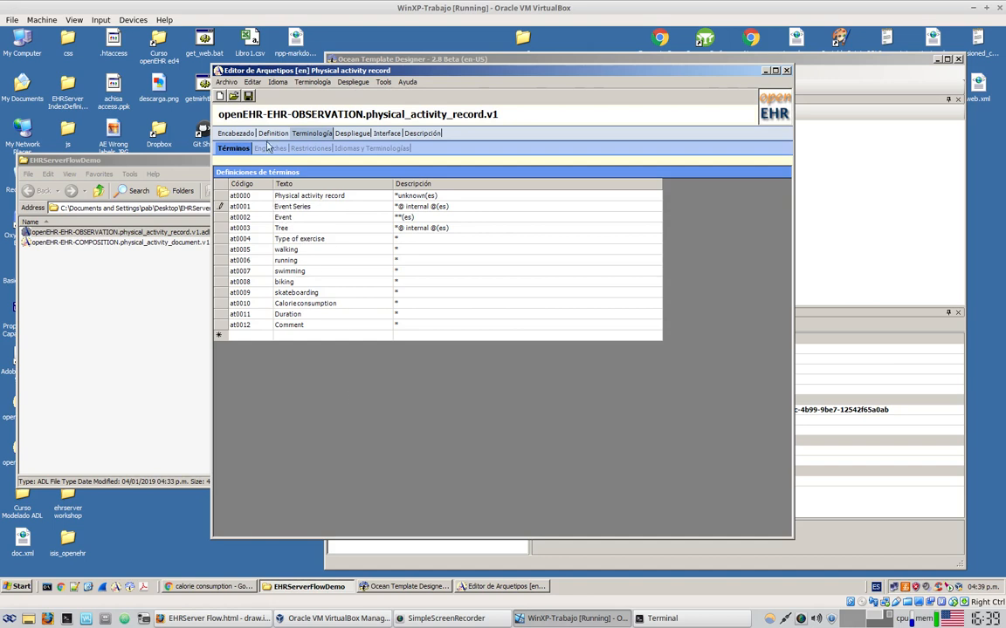
click(249, 97)
click(787, 71)
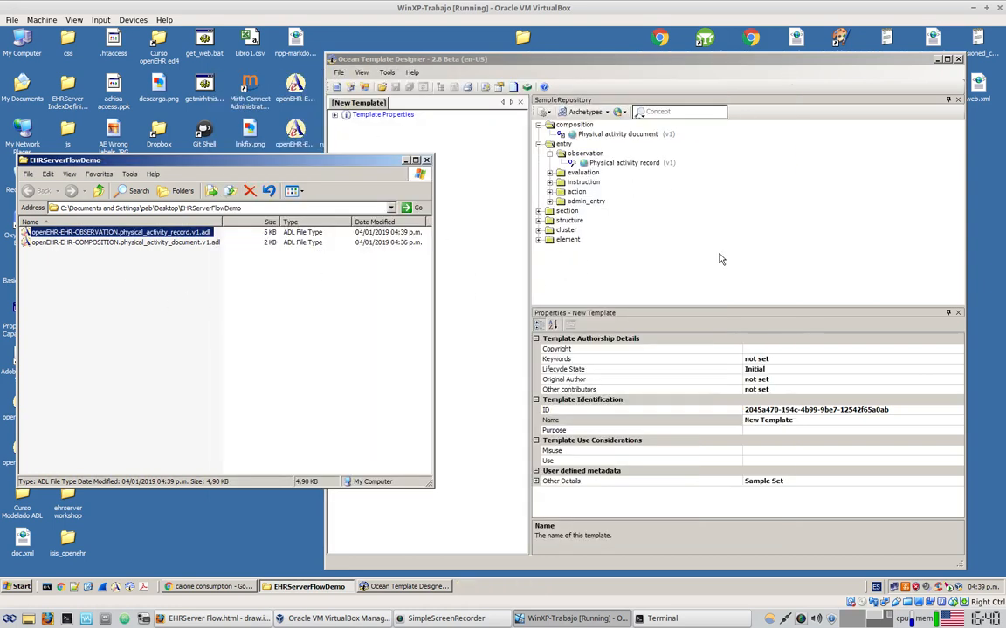
Start the template from Physical activity document and drop Physical activity record into its content
click(615, 163)
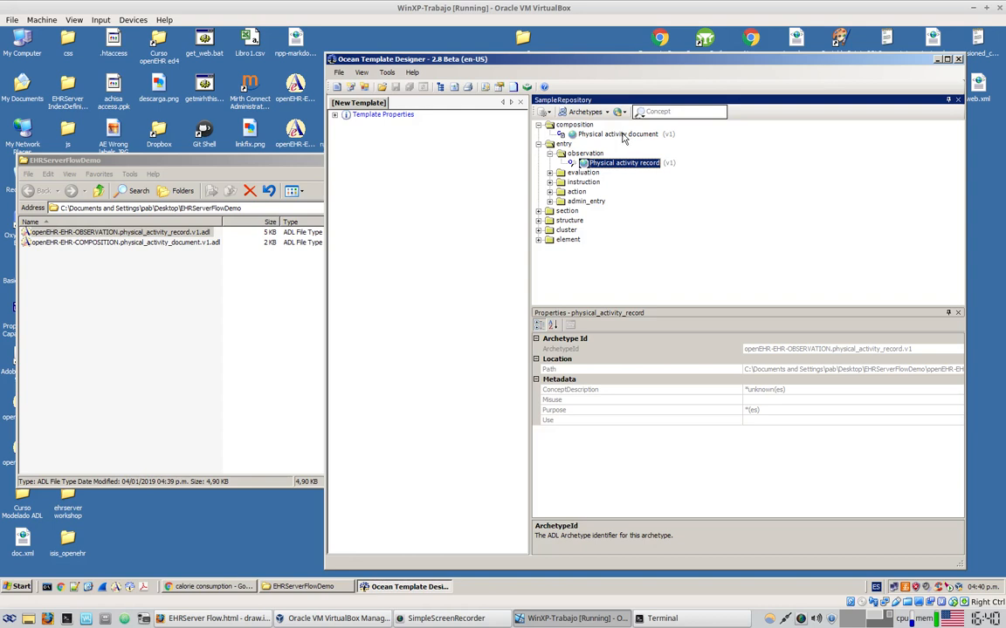
drag(622, 138, 386, 153)
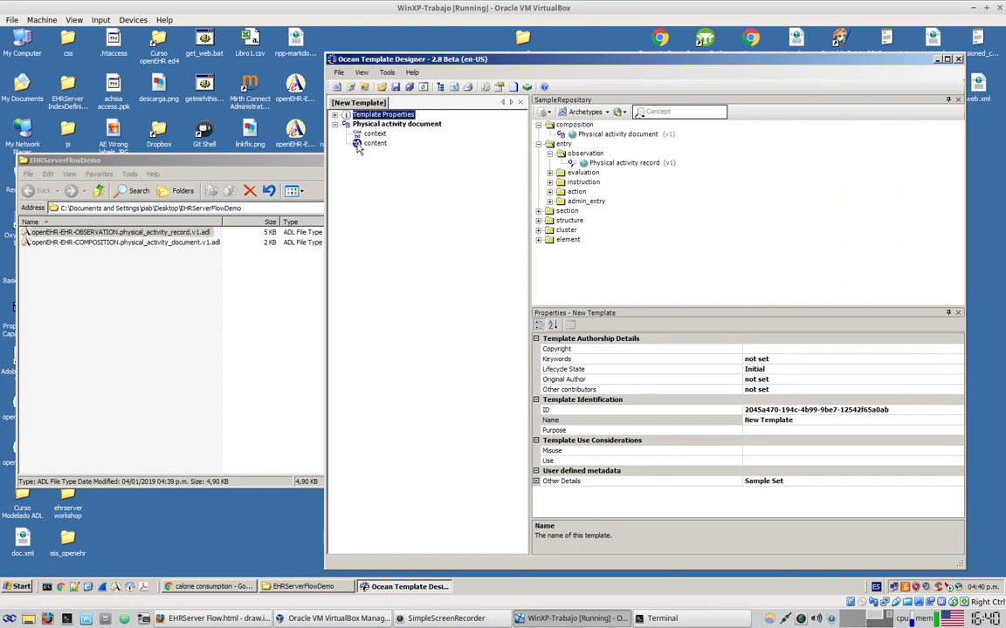
click(597, 164)
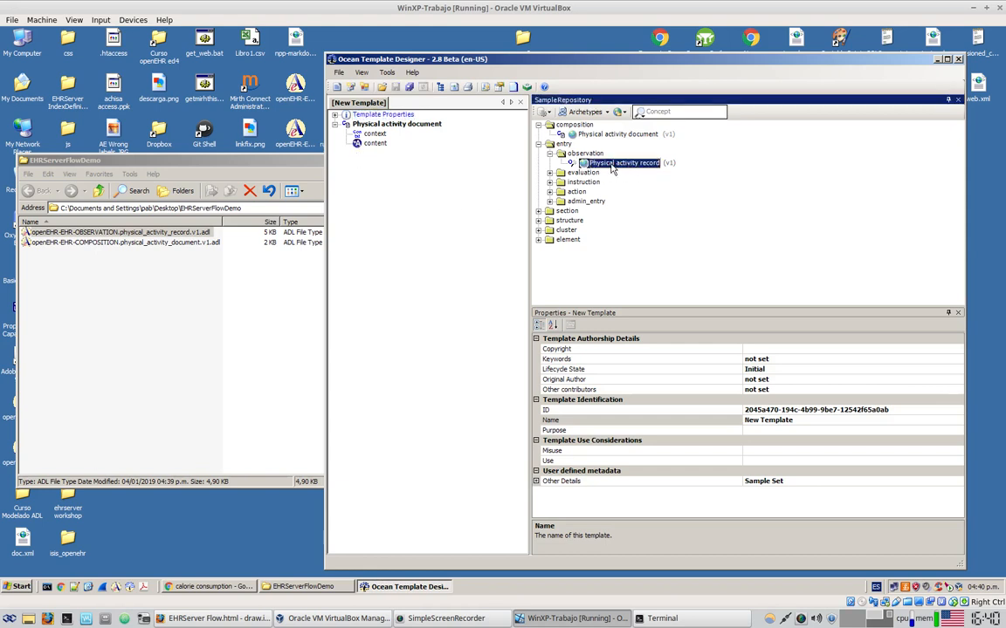
drag(612, 169, 373, 150)
drag(373, 150, 373, 148)
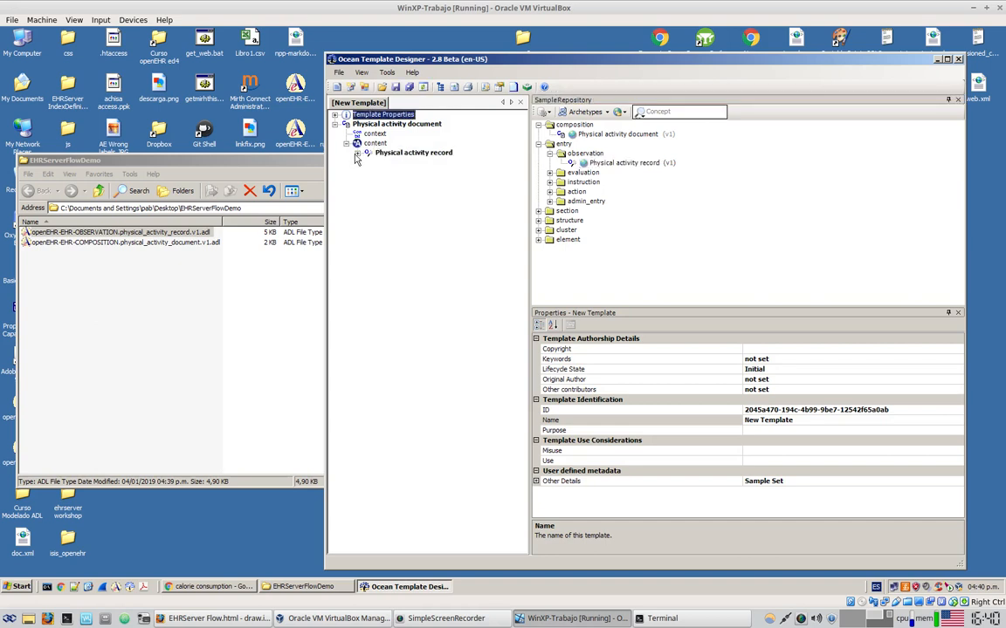
Expand the record's data, Event and inner data nodes to show its four items
click(357, 154)
click(369, 163)
click(380, 172)
click(391, 182)
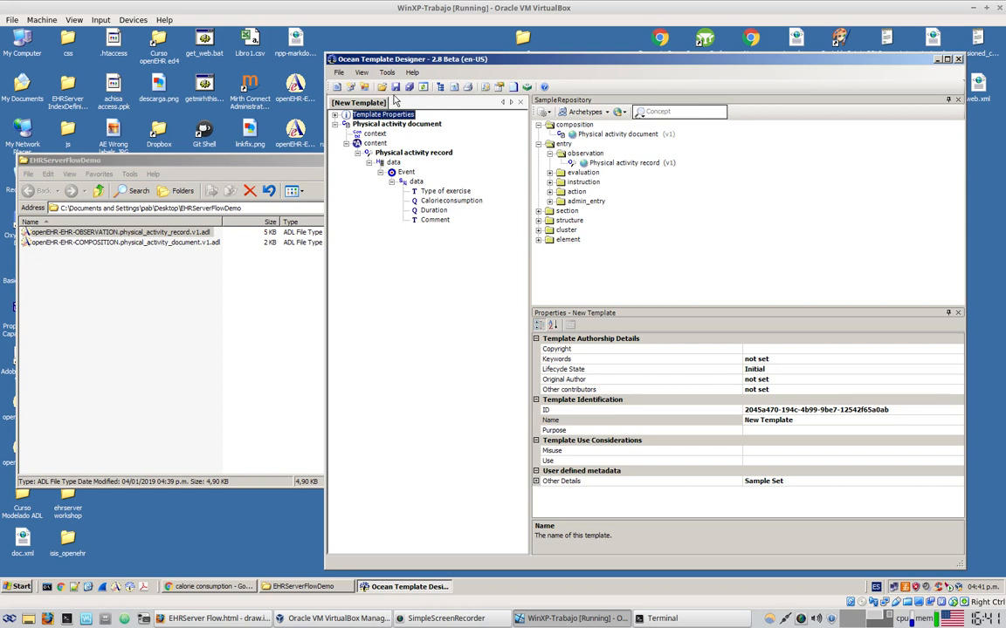
Rename the template from 'New Template' to 'Physical activity document'
click(756, 420)
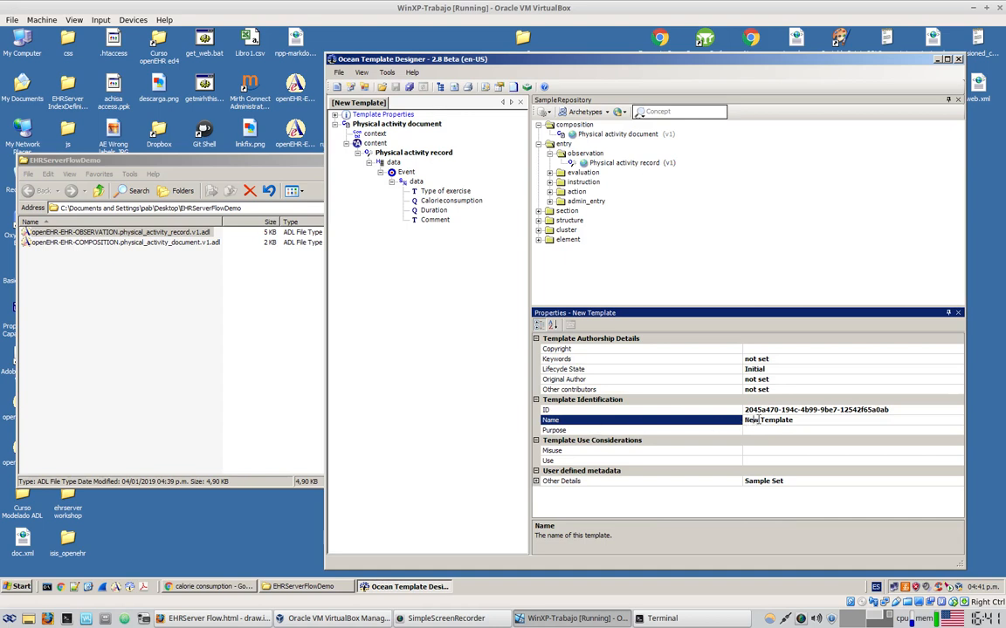
drag(748, 421, 820, 420)
text(Physo)
text(y document)
click(463, 359)
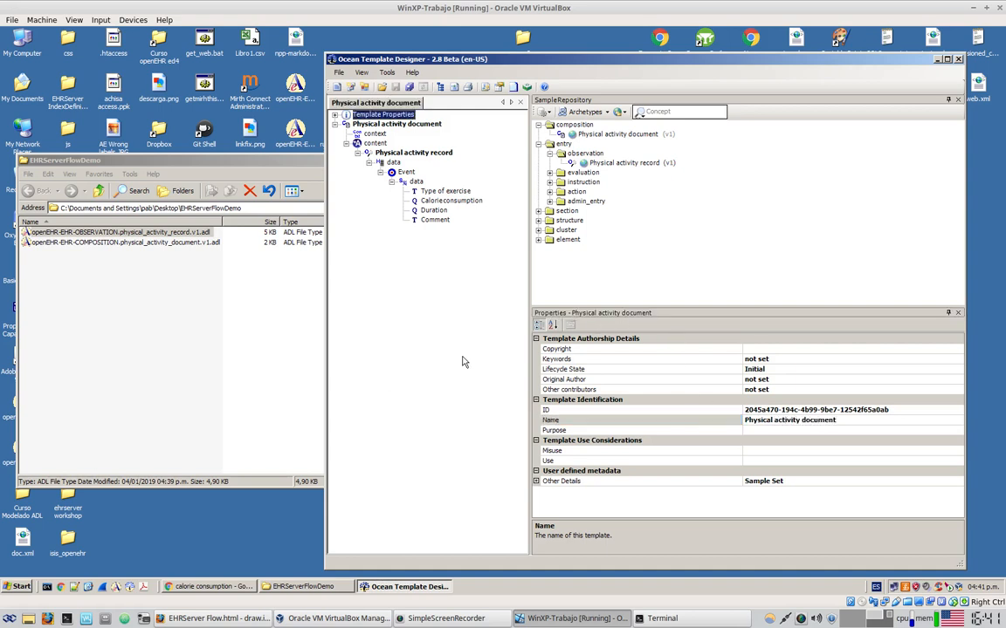
click(845, 426)
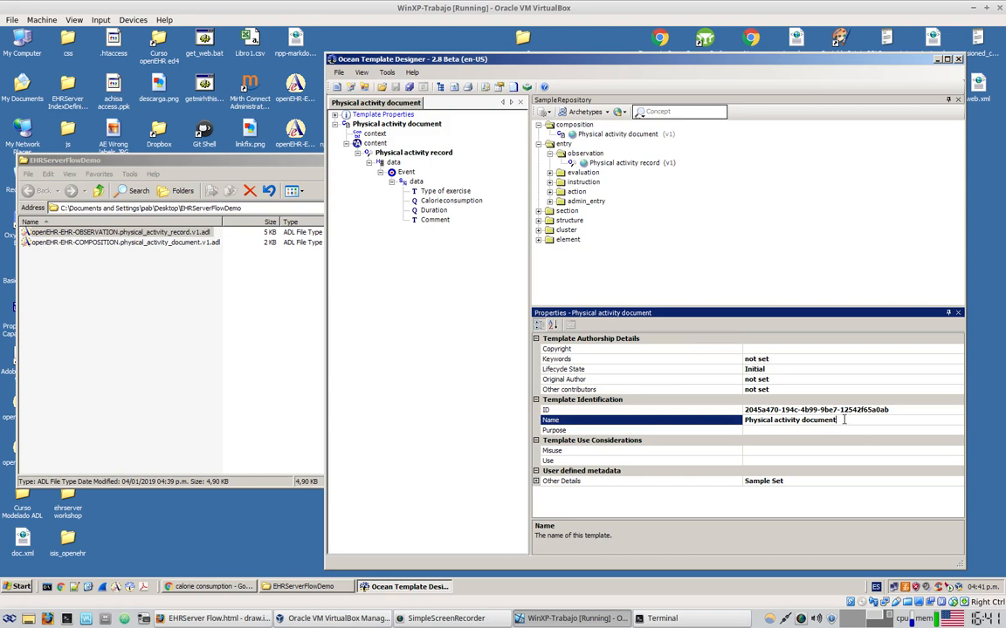
click(473, 307)
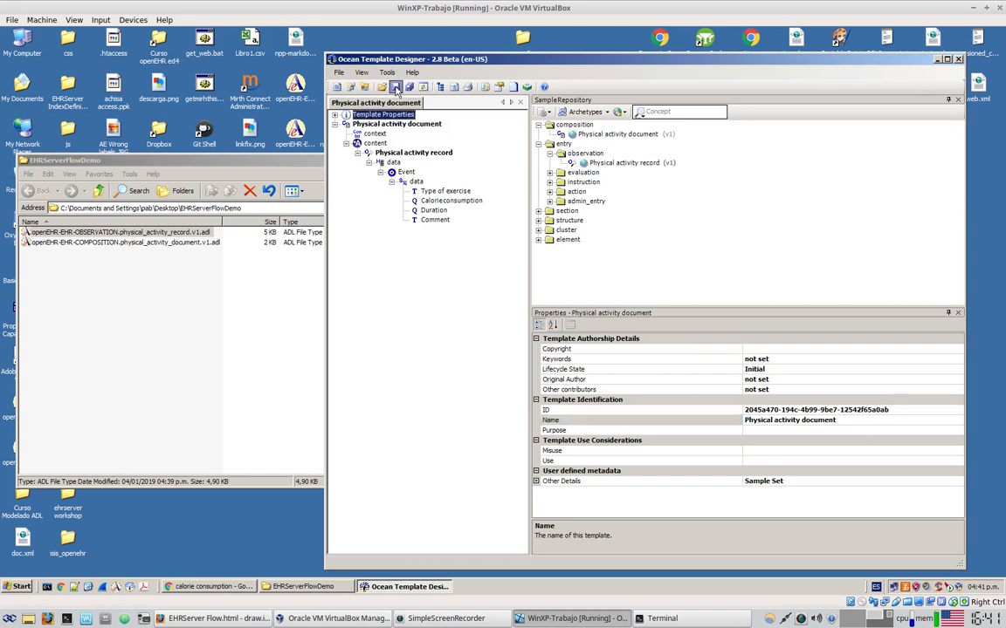
Save it as Physical activity document.oet and check the file in EHRServerFlowDemo
click(356, 83)
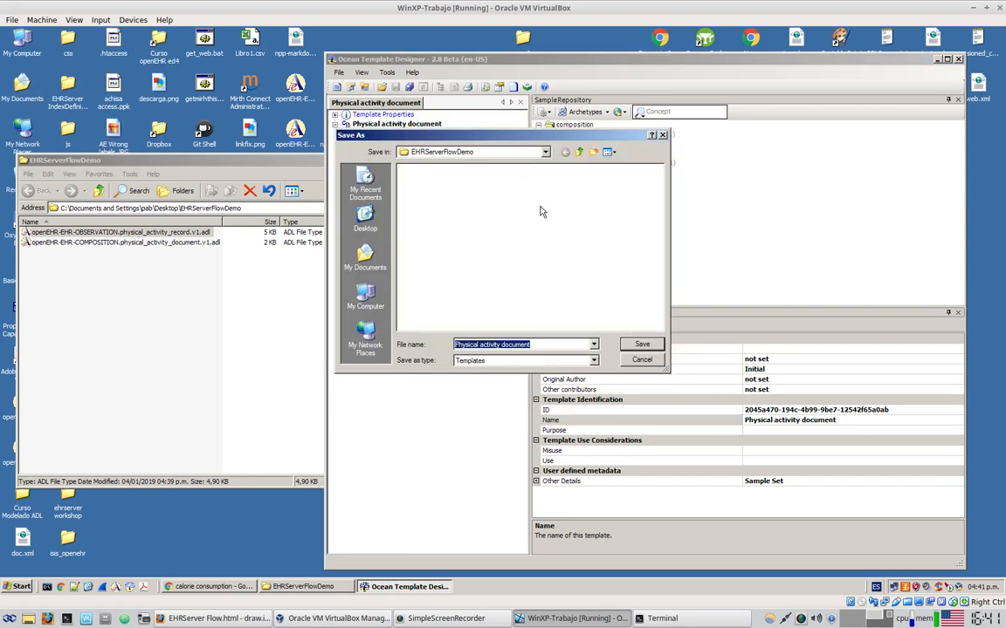
click(639, 346)
click(51, 392)
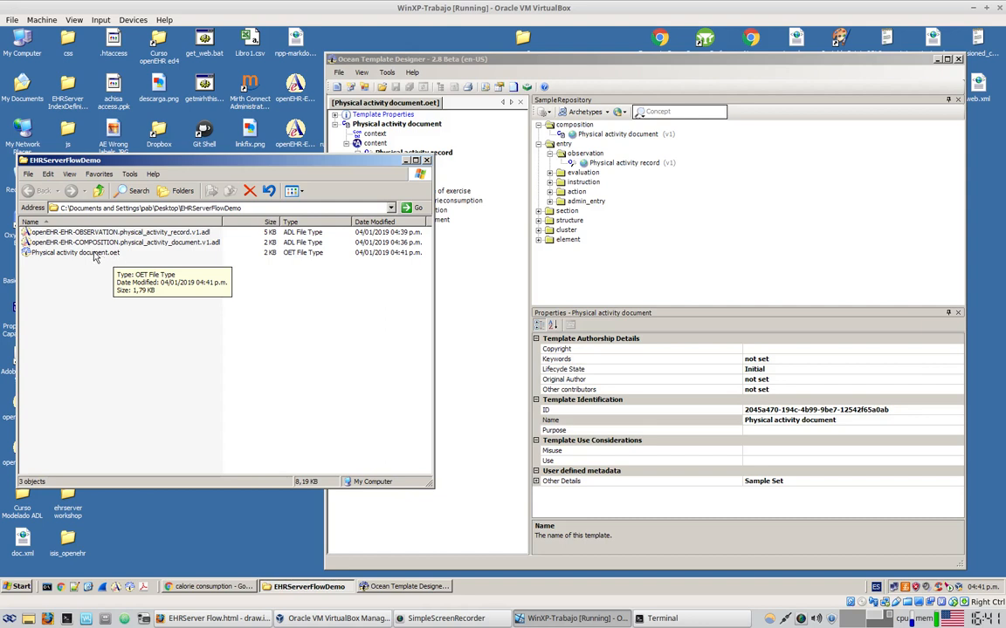
right_click(96, 254)
Open Physical activity document.oet in Notepad++ and dismiss the XML Tools and plugin alerts
click(138, 278)
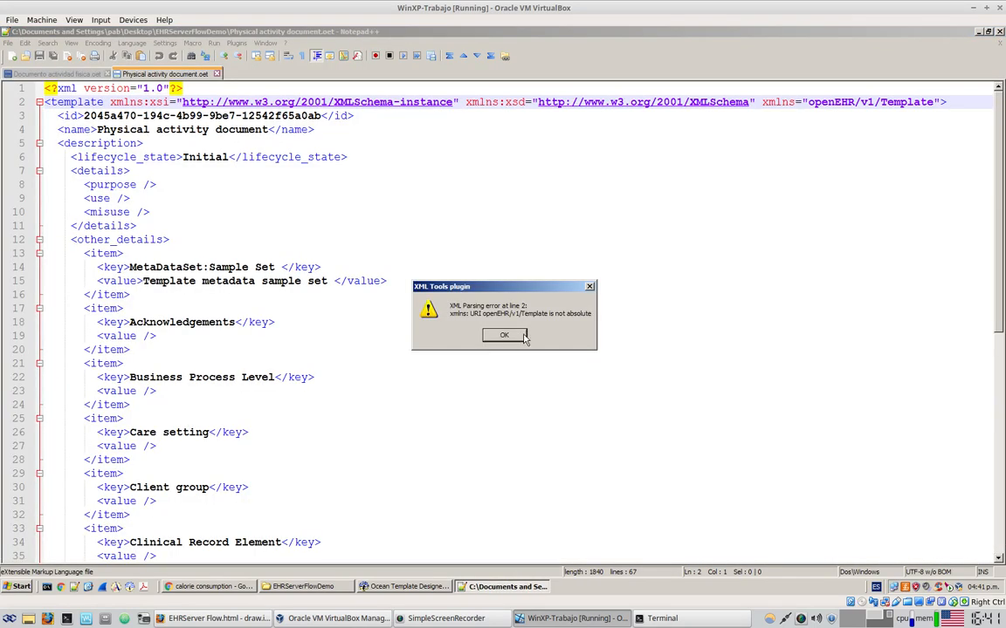
click(522, 335)
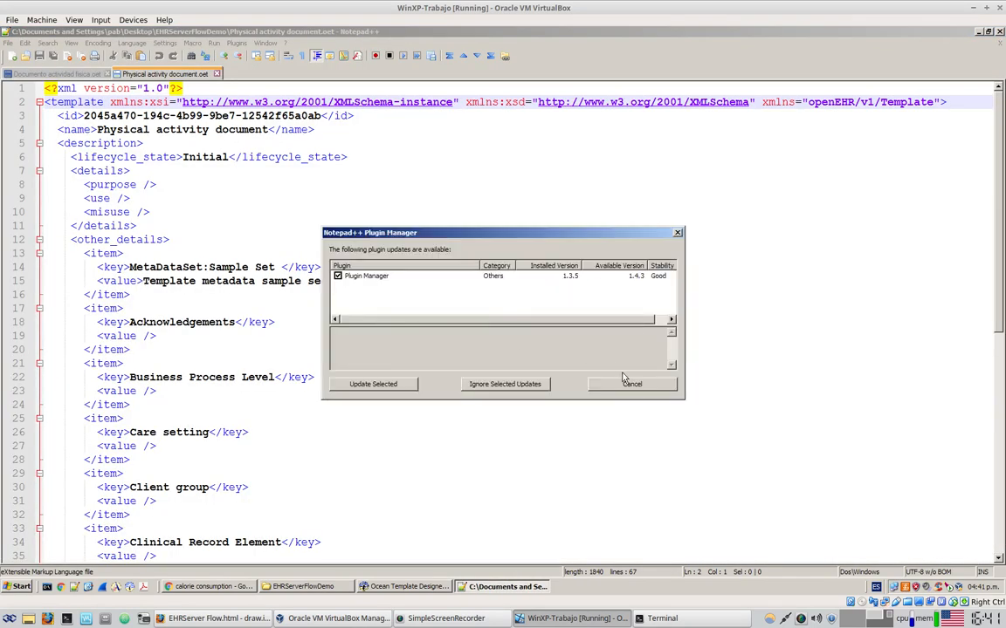
click(628, 383)
click(501, 317)
Inspect the COMPOSITION and OBSERVATION archetype references in the XML, then return to the template designer
scroll(440, 231, down, 6)
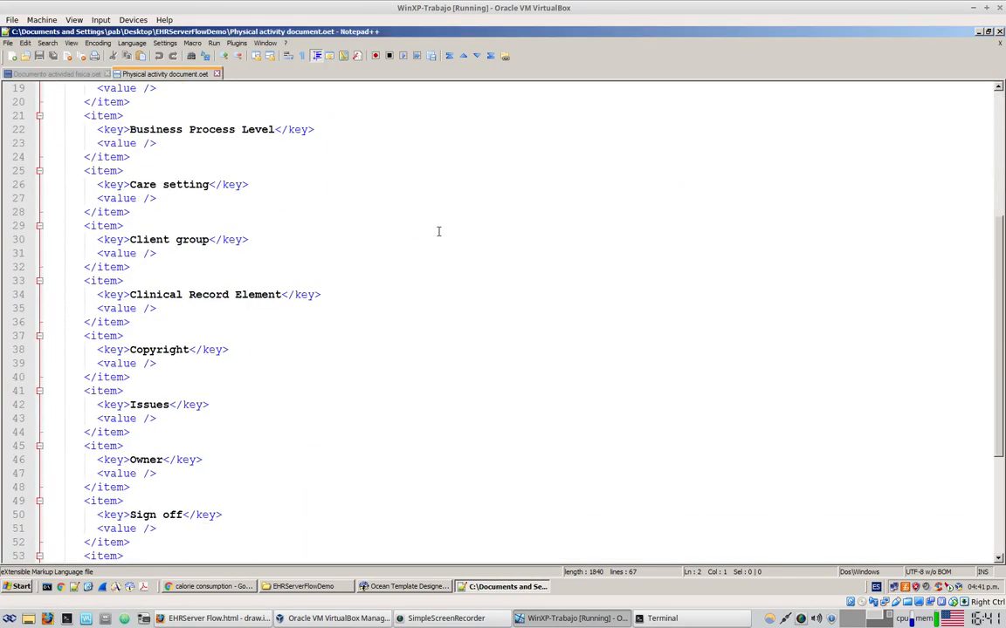
scroll(436, 230, down, 5)
drag(188, 487, 297, 490)
drag(209, 503, 323, 503)
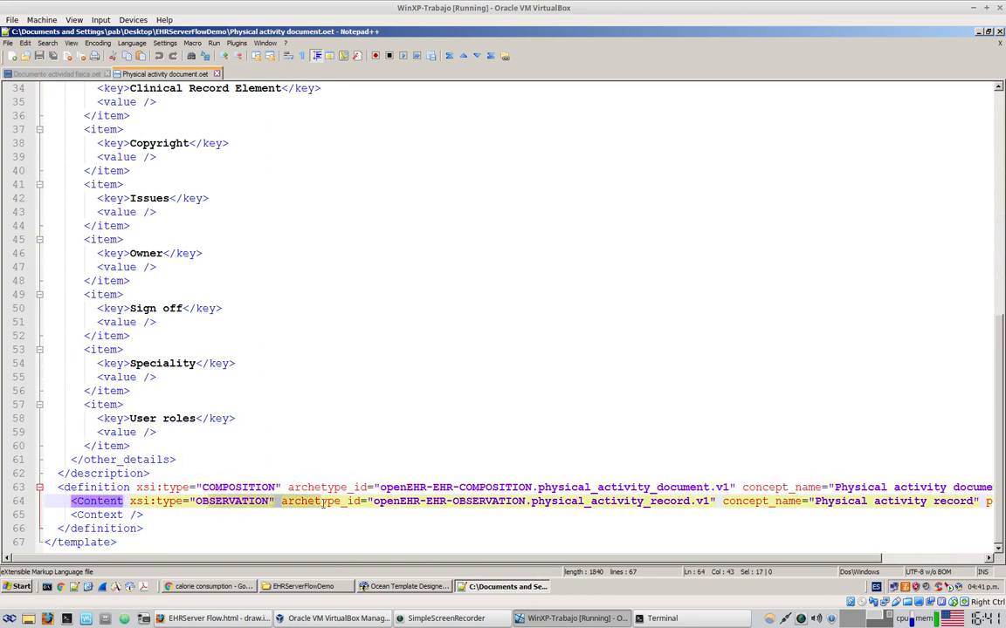
drag(580, 559, 680, 559)
click(613, 487)
click(600, 502)
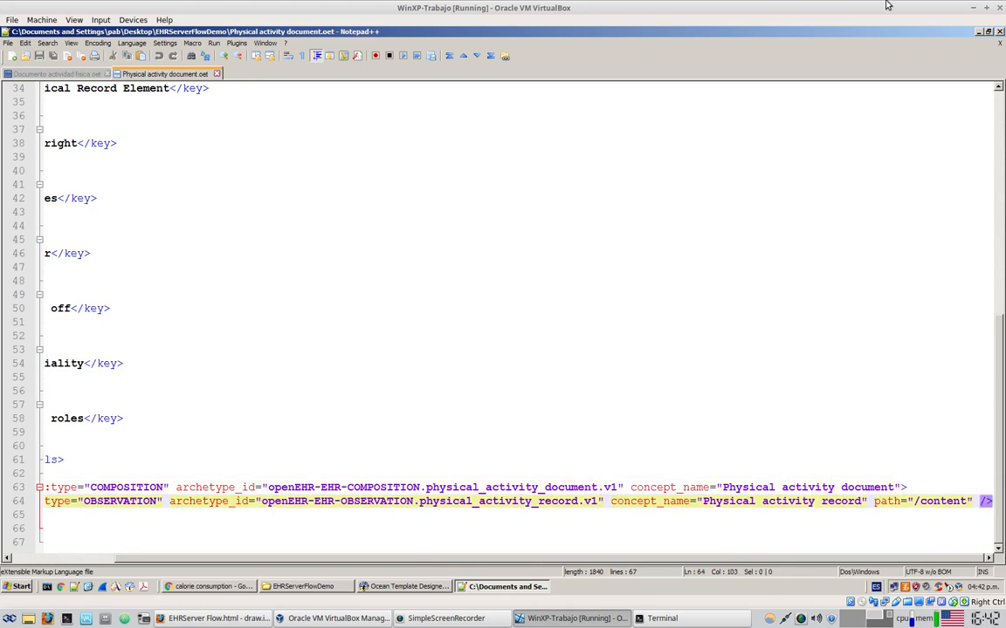
click(980, 31)
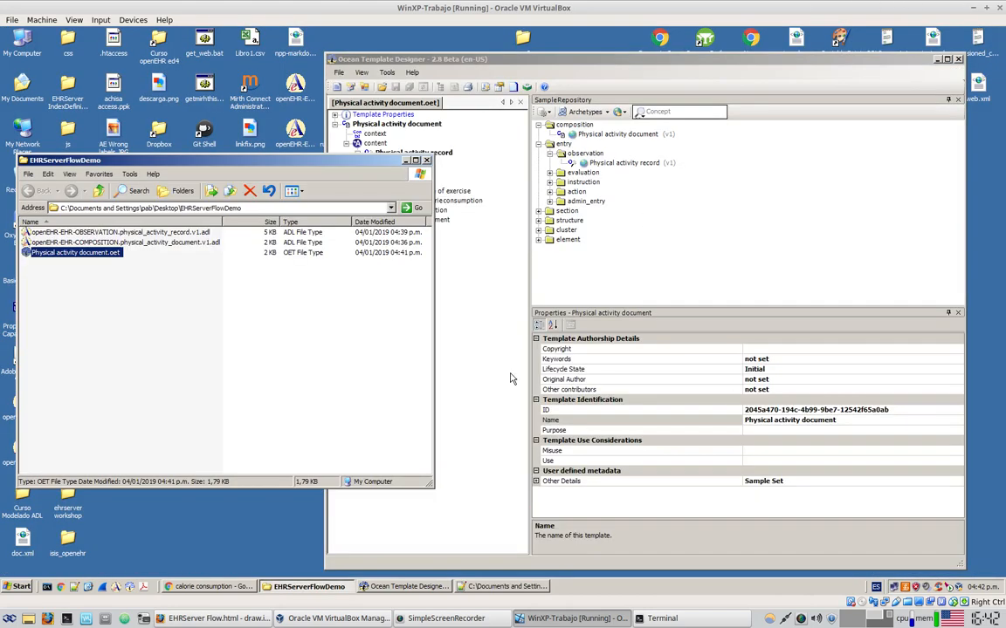
click(509, 271)
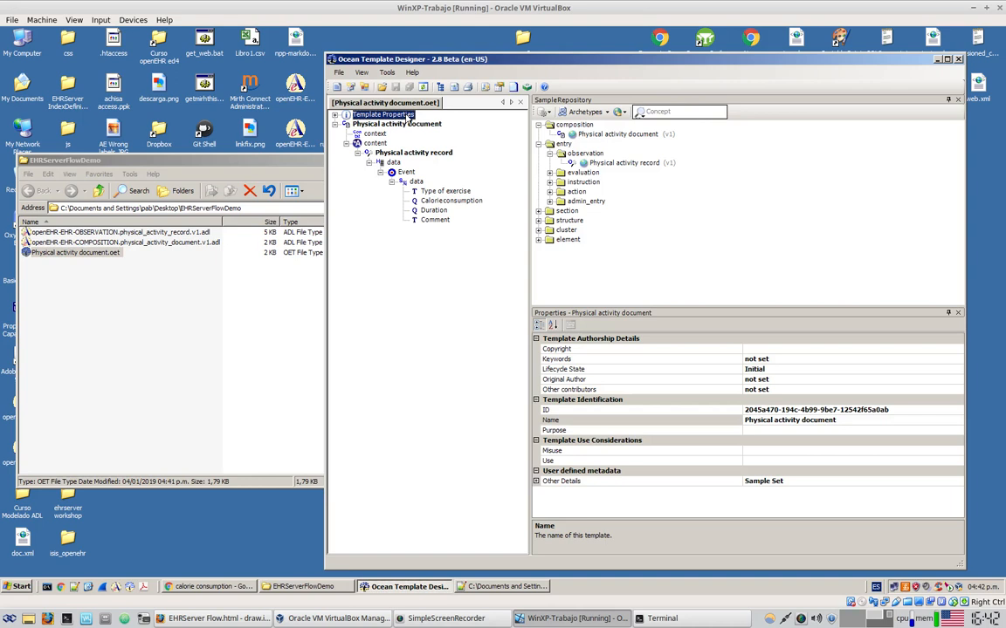
Export the template as operational template Physical activity document.opt into the EHRServerFlowDemo folder
click(339, 72)
mouse_move(407, 154)
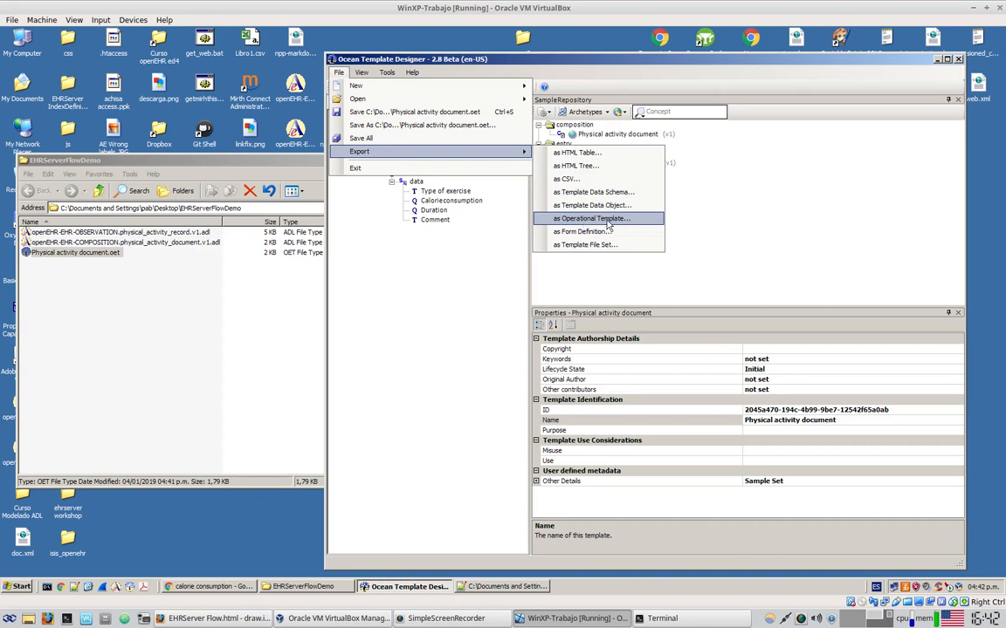
click(608, 220)
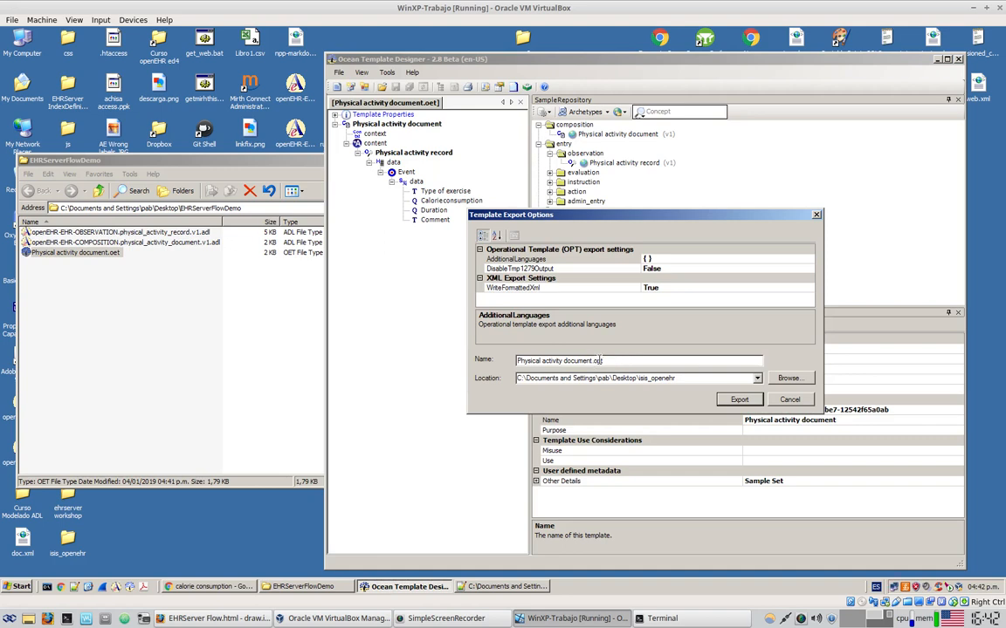
click(788, 378)
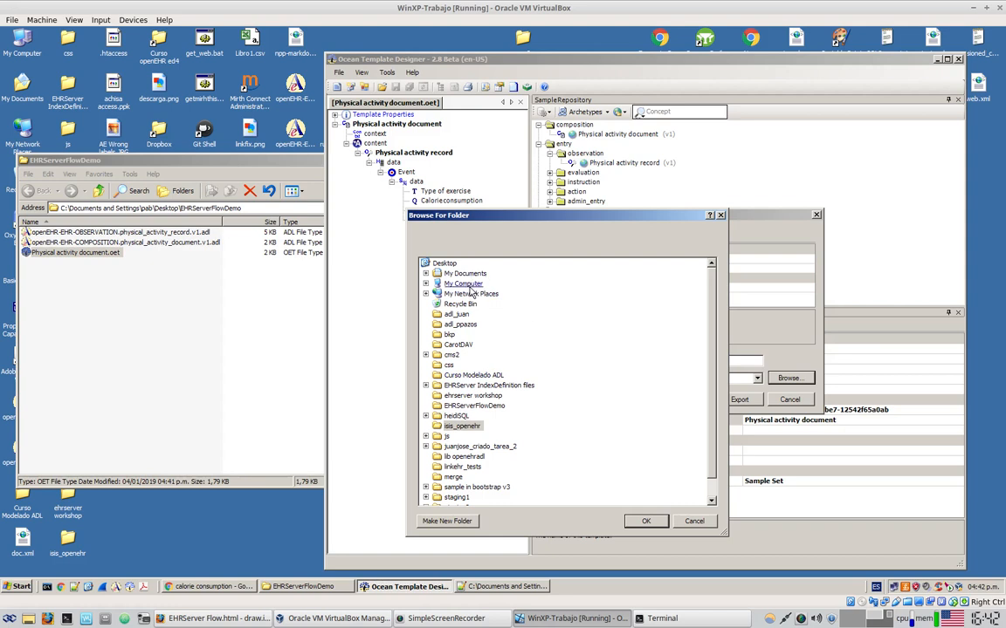
click(481, 411)
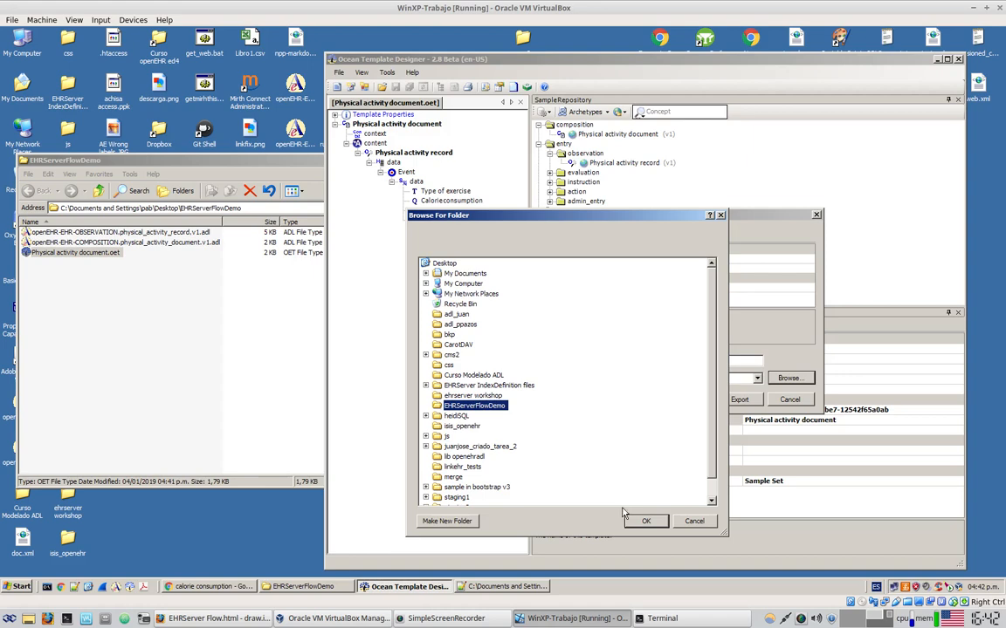
key(Return)
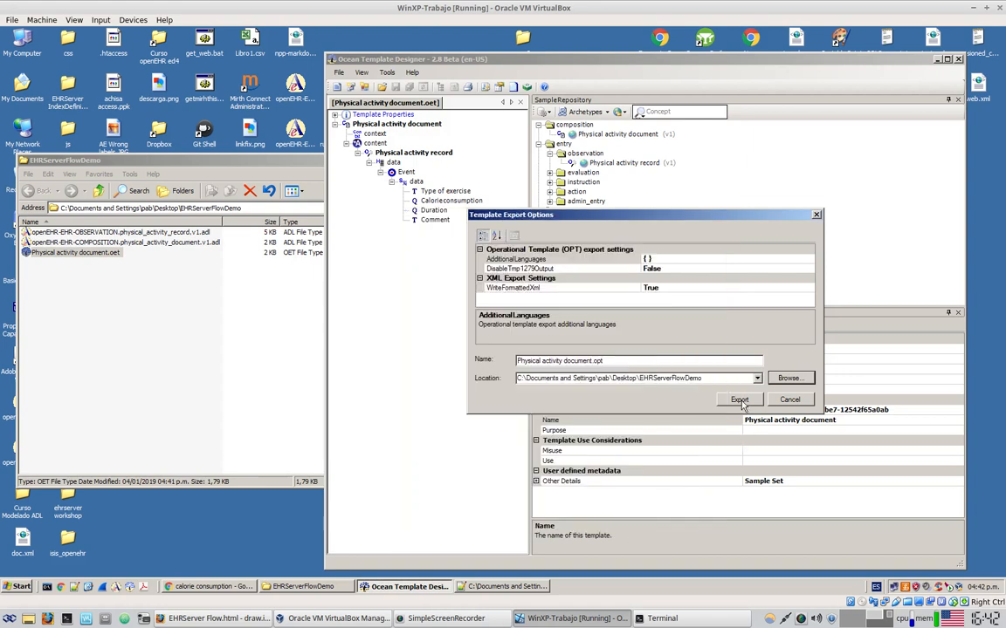
click(739, 400)
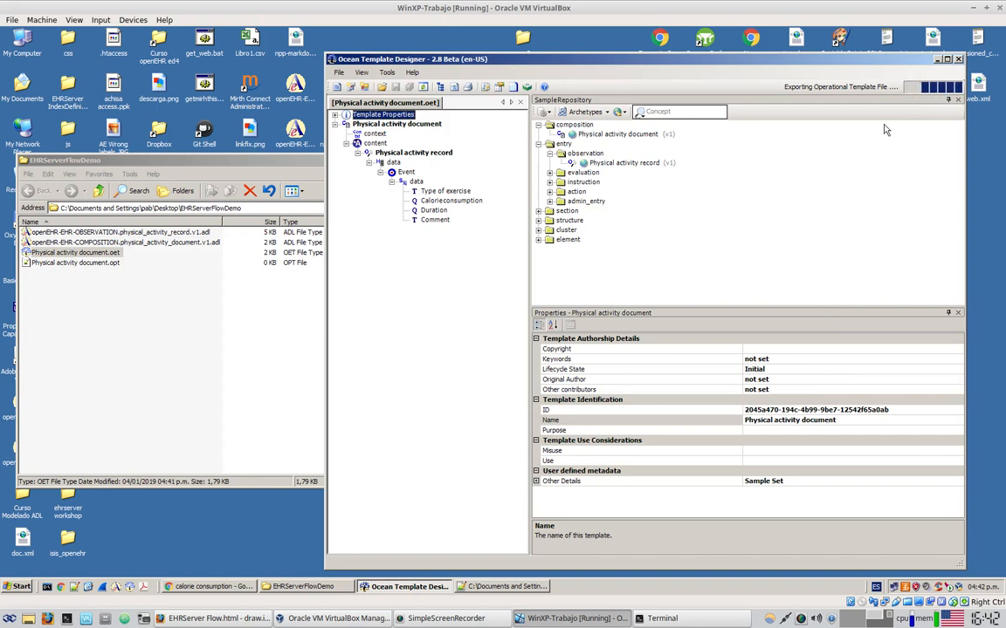
click(262, 336)
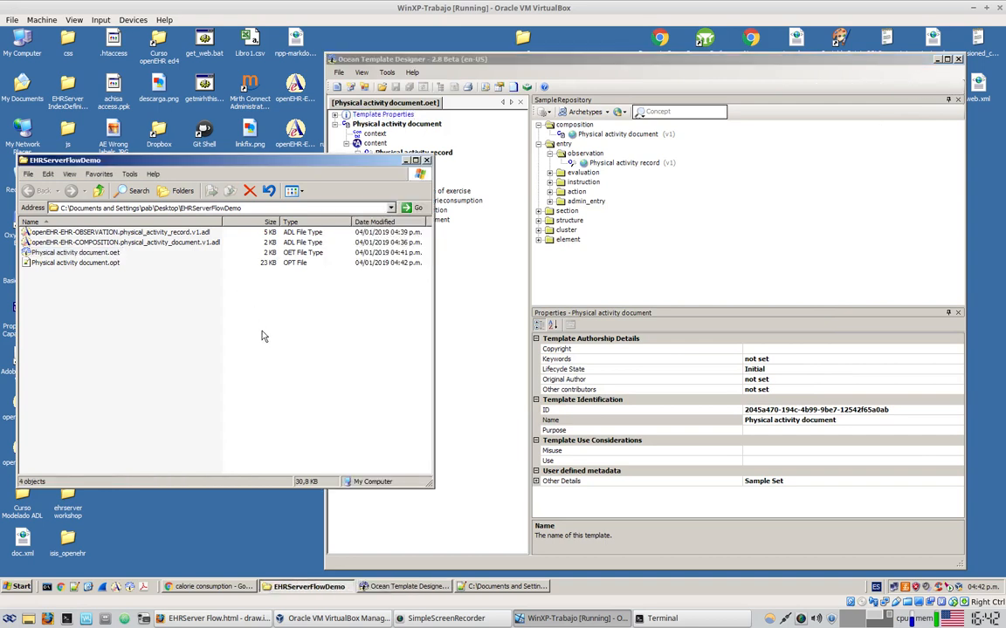
Compare the new .opt with the .oet, then open Physical activity document.opt in Notepad++
click(100, 264)
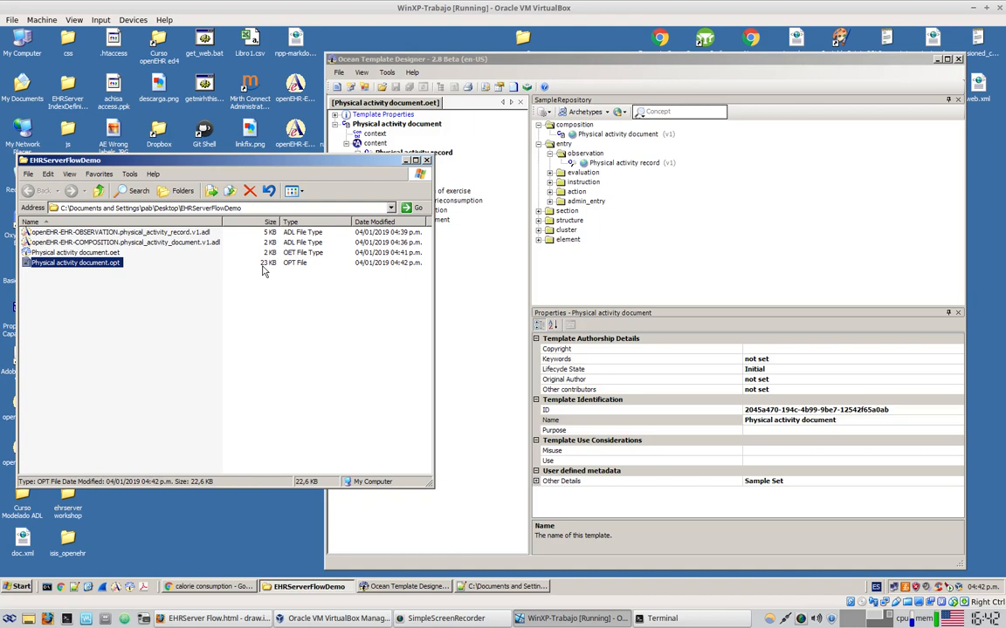
click(114, 253)
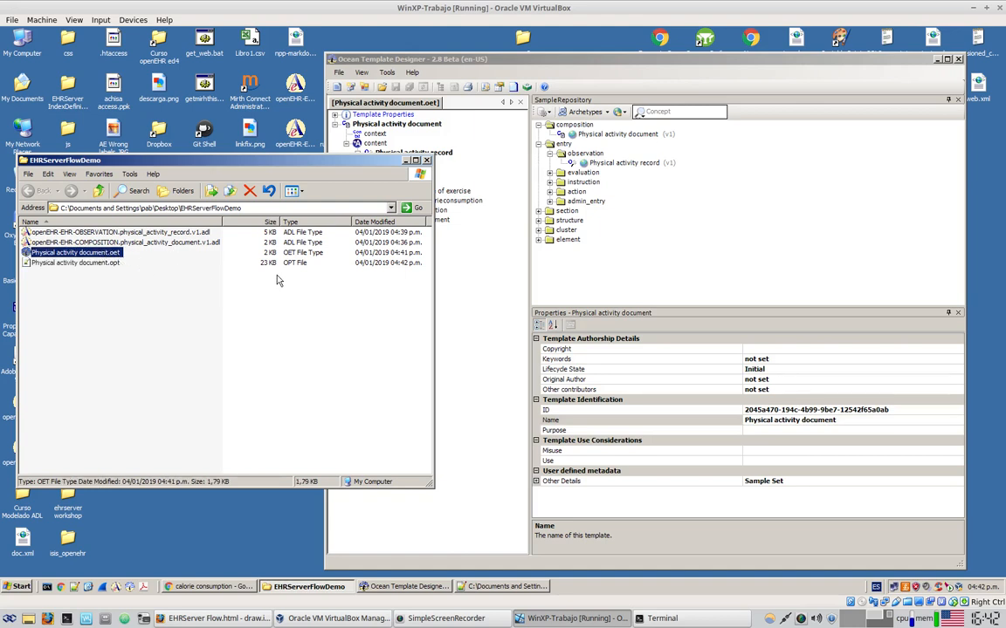
click(262, 360)
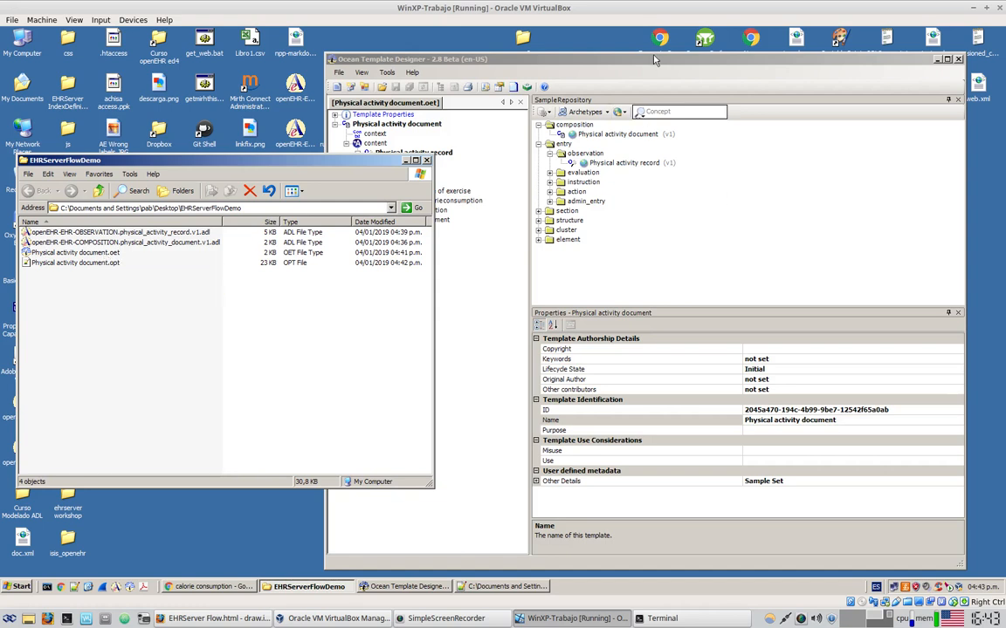
click(591, 58)
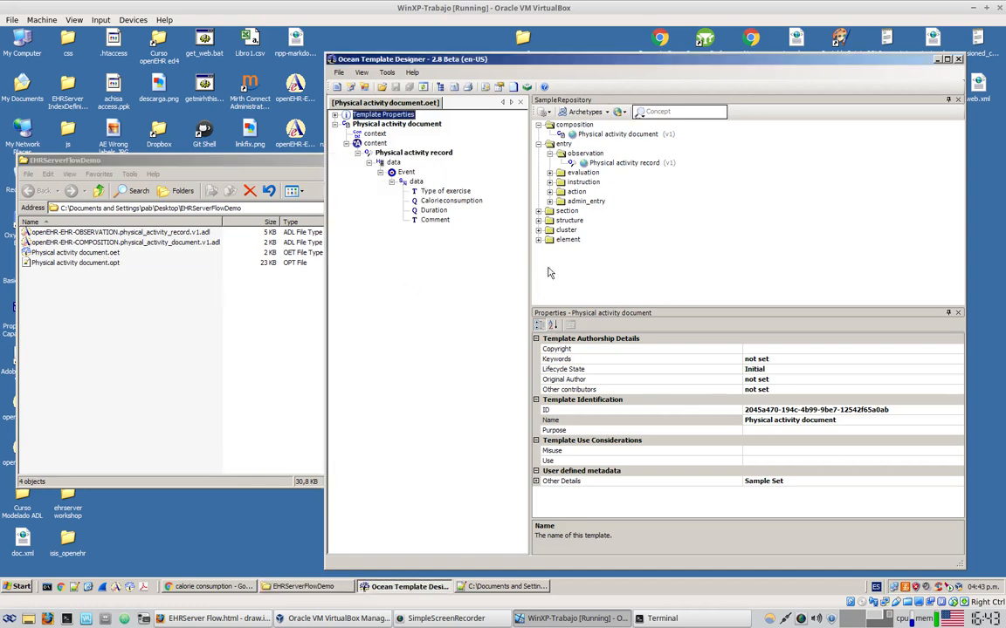
click(173, 333)
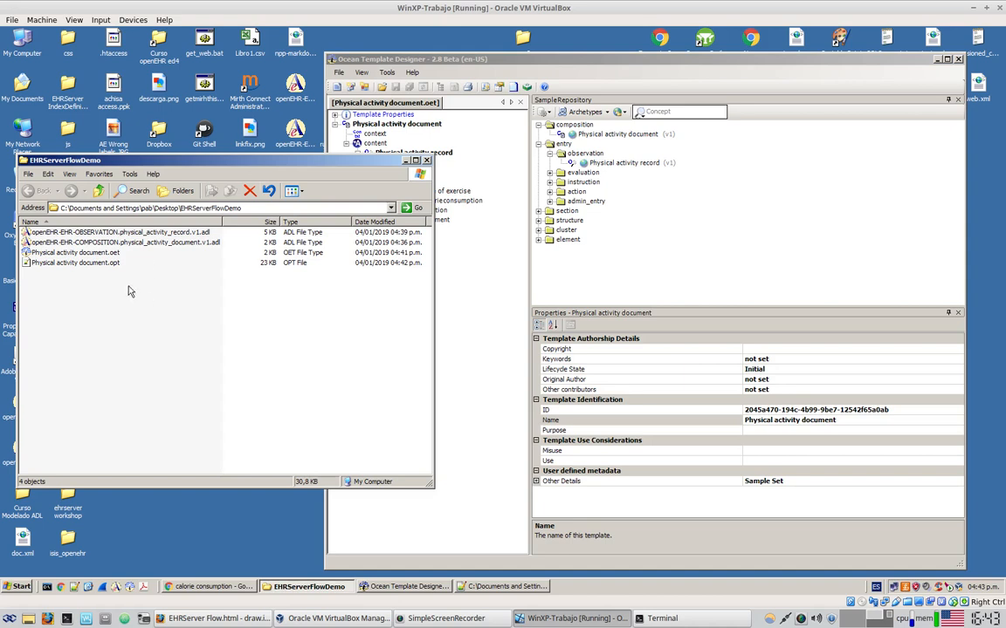
click(111, 265)
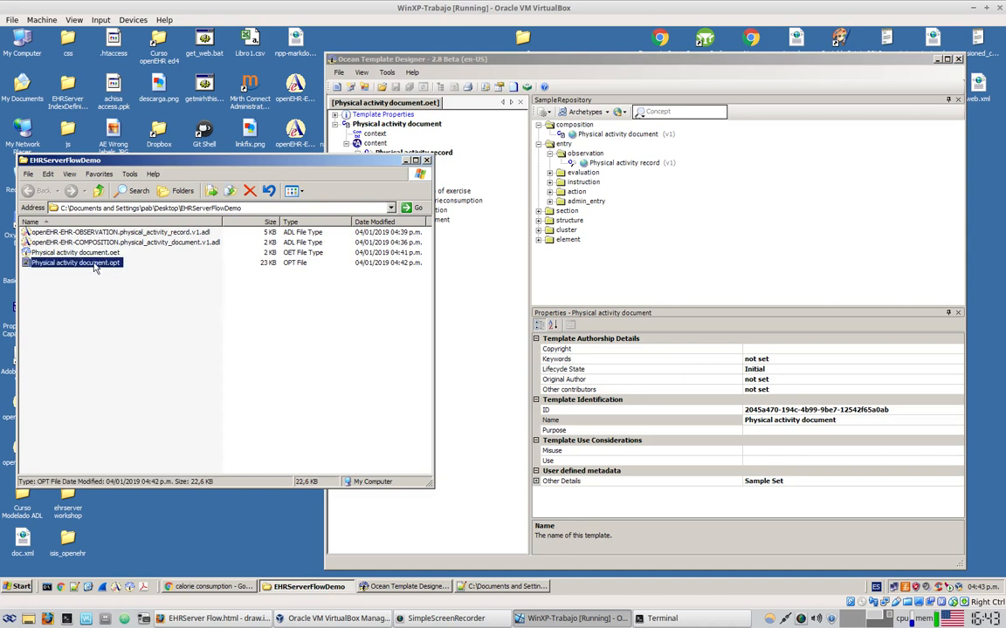
double_click(95, 267)
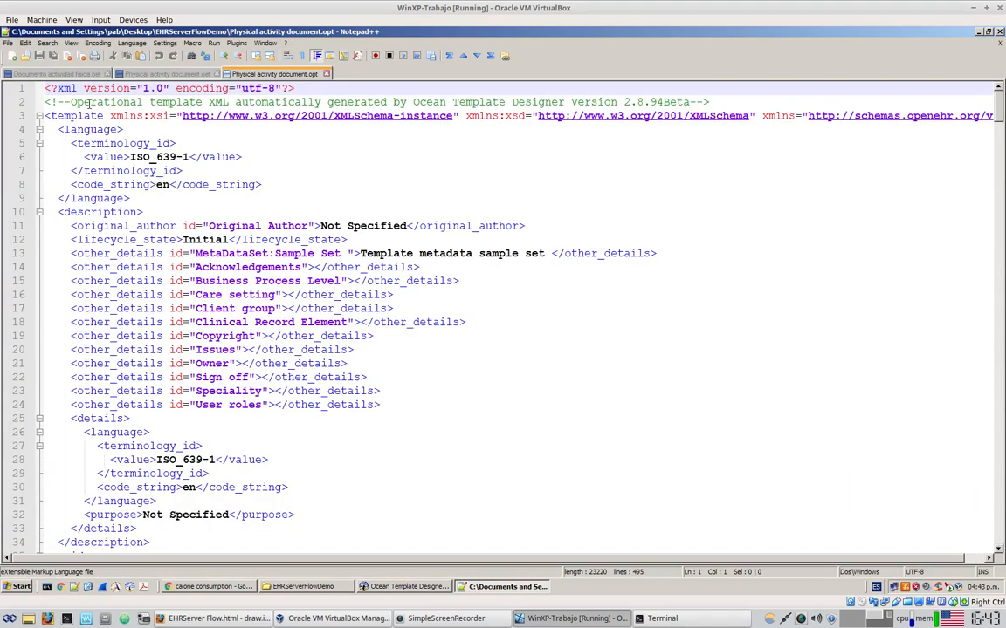
Scroll through the OPT XML, highlighting the code_list entries at0005–at0009 and the DV_QUANTITY cal/kcal block
scroll(344, 225, down, 20)
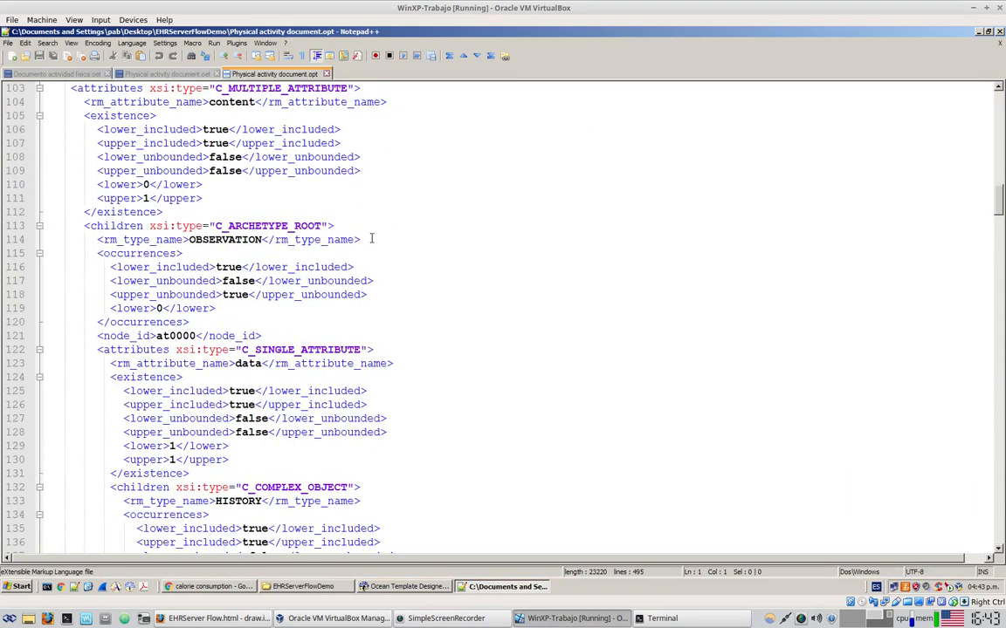
scroll(373, 238, down, 20)
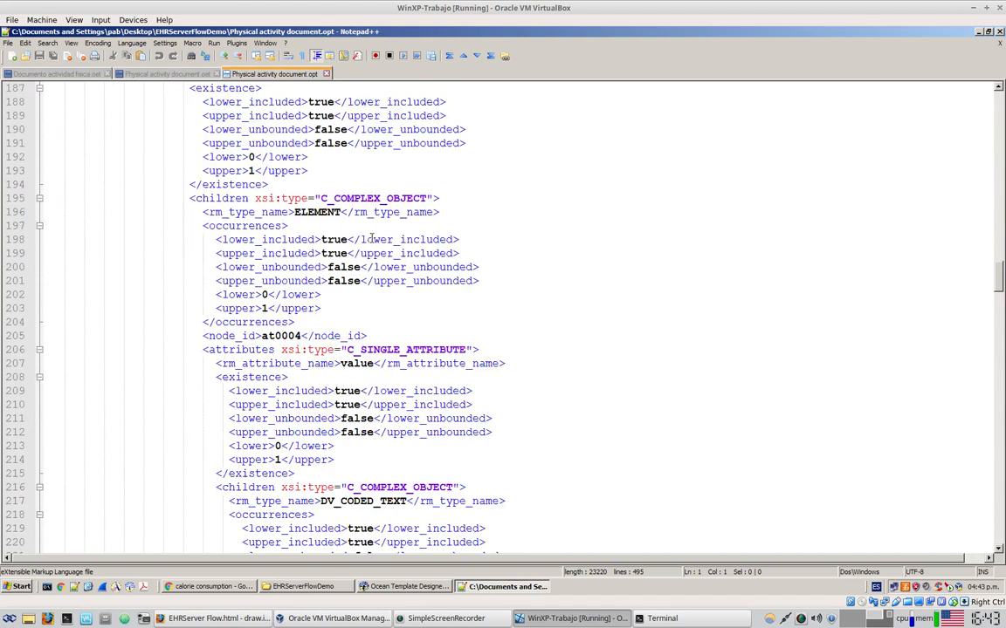
scroll(371, 238, down, 2)
scroll(372, 238, down, 11)
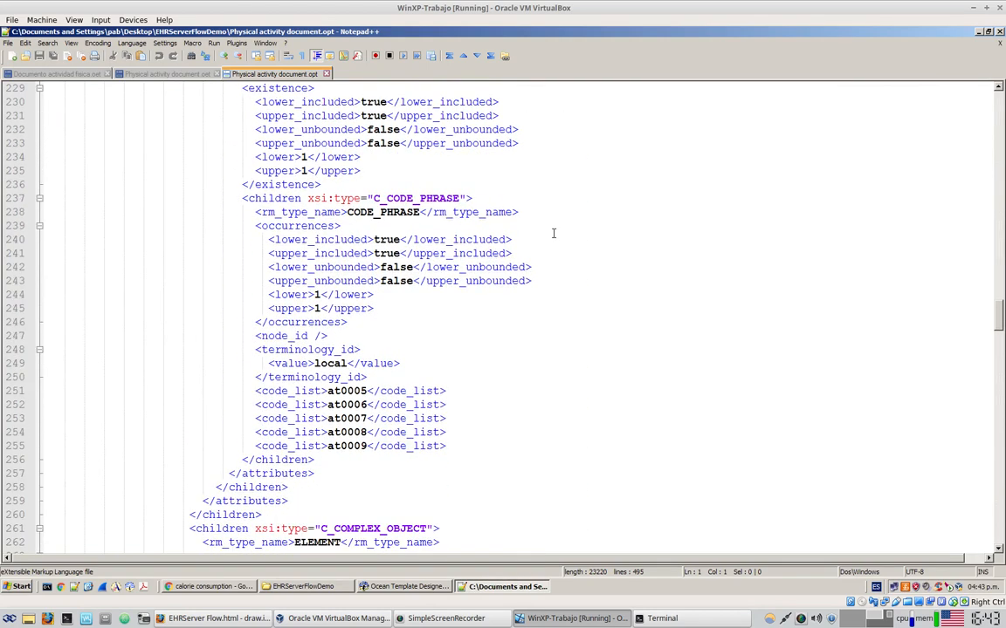
scroll(360, 364, down, 1)
drag(295, 350, 450, 406)
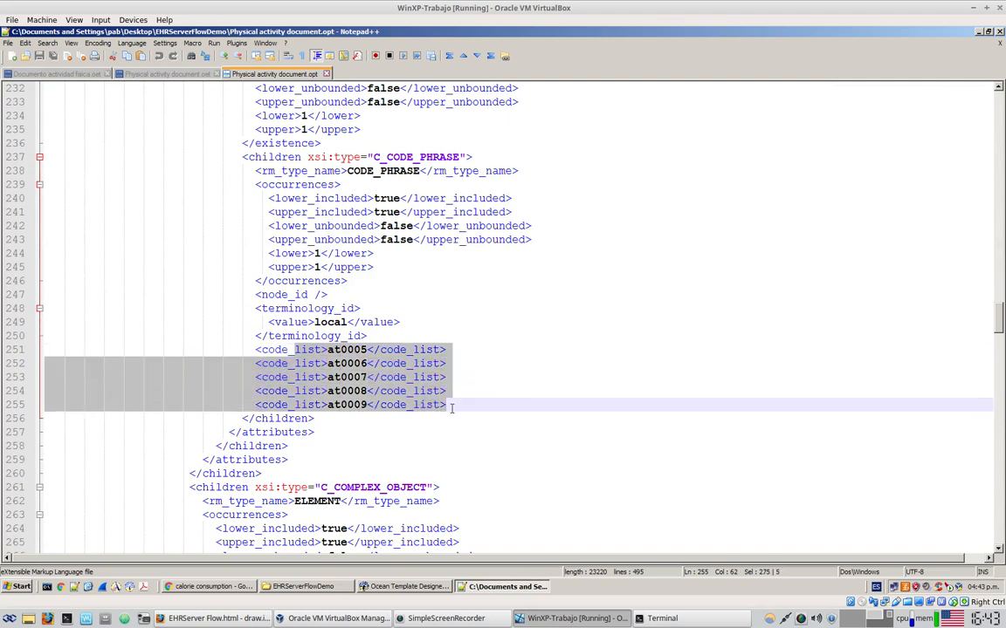
scroll(519, 426, down, 10)
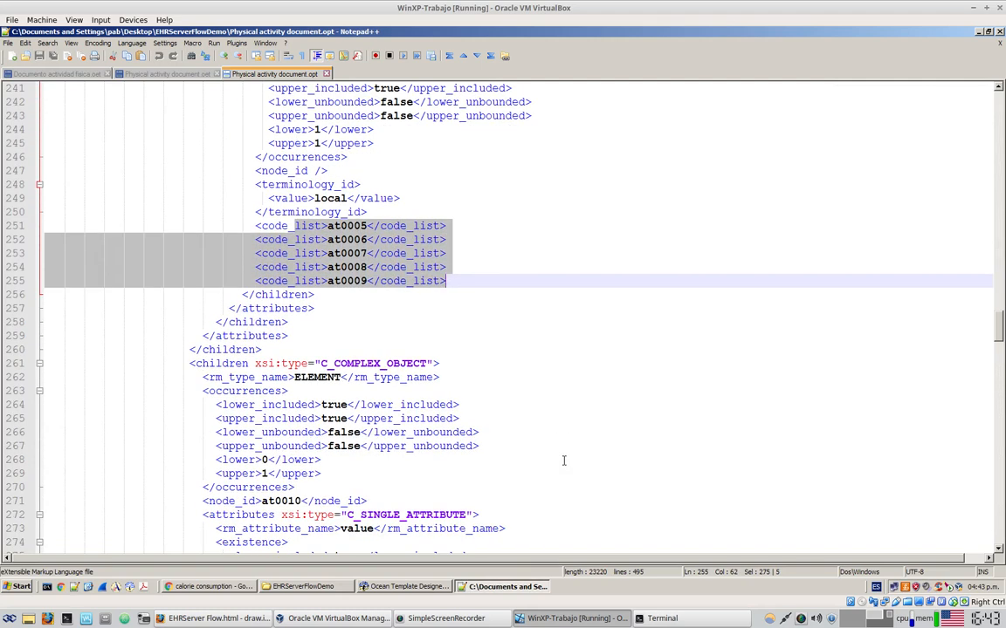
scroll(553, 454, down, 3)
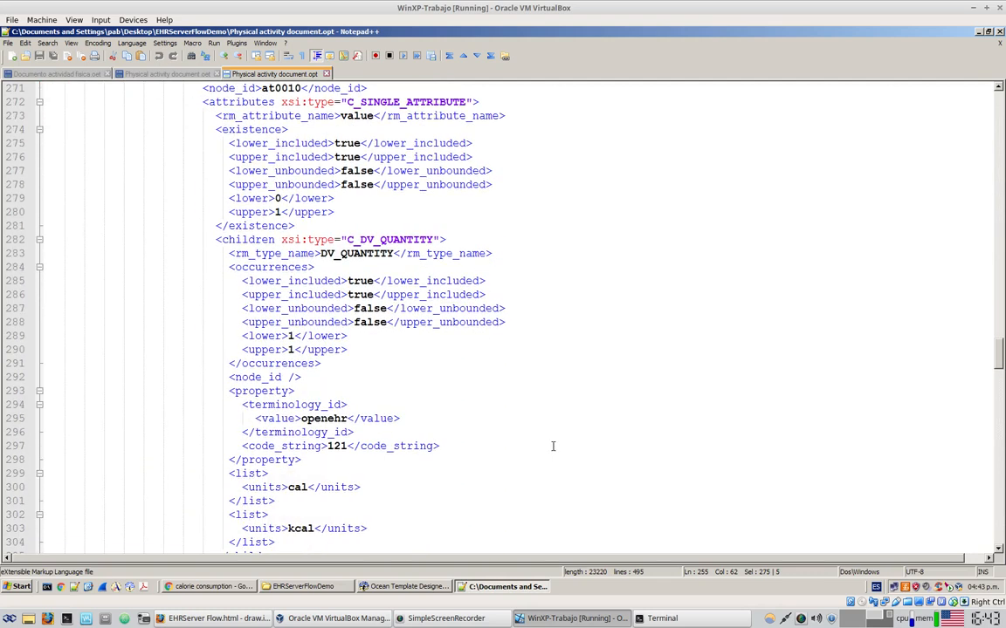
scroll(431, 279, down, 2)
drag(346, 172, 447, 516)
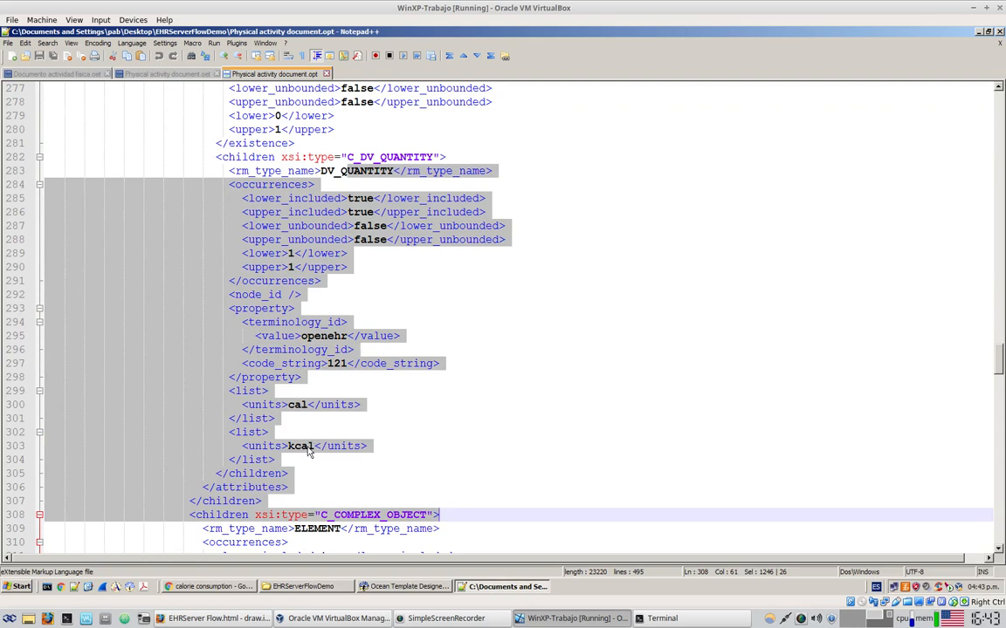
Highlight the property and min/h units block and the DV_TEXT children block
scroll(512, 404, down, 9)
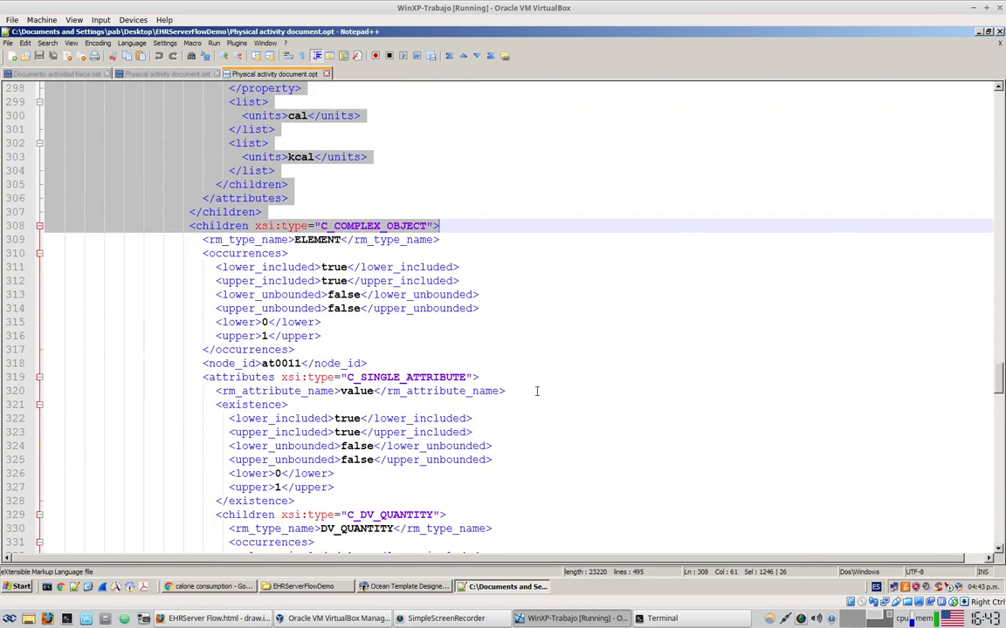
drag(347, 157, 408, 524)
scroll(527, 345, down, 4)
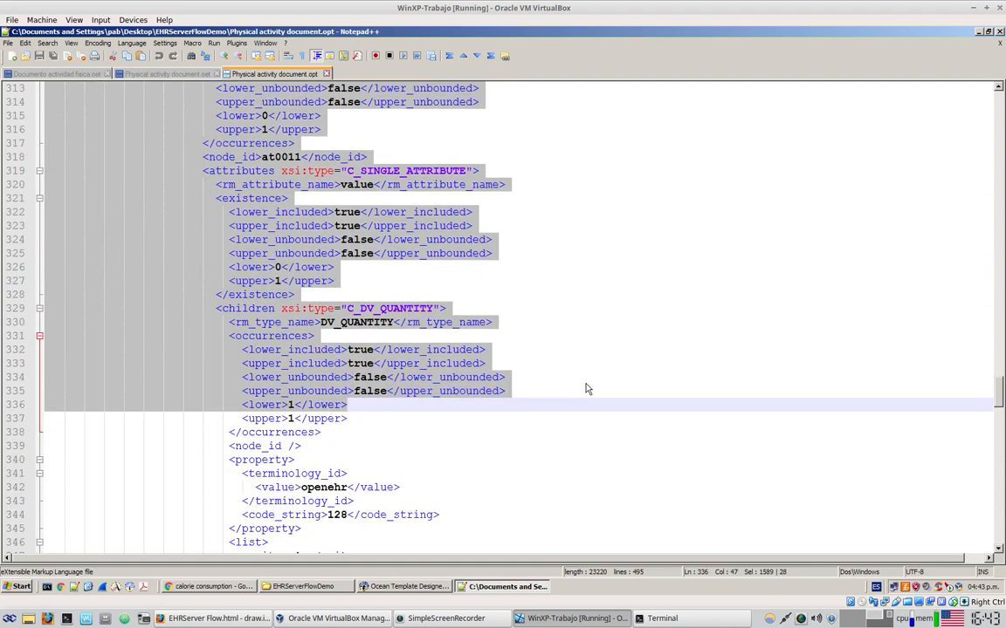
scroll(583, 383, down, 2)
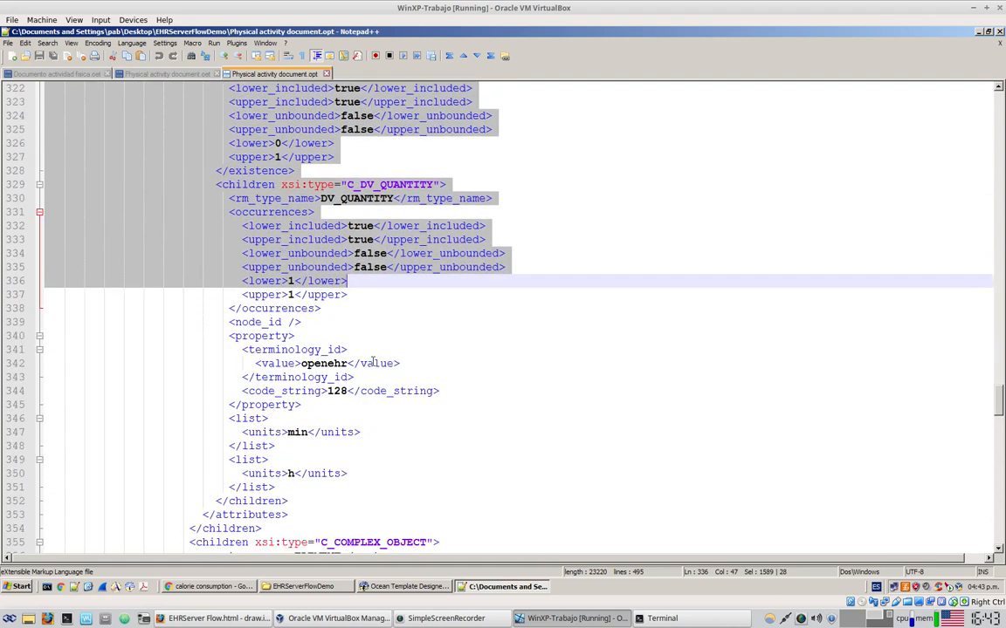
drag(298, 337, 288, 515)
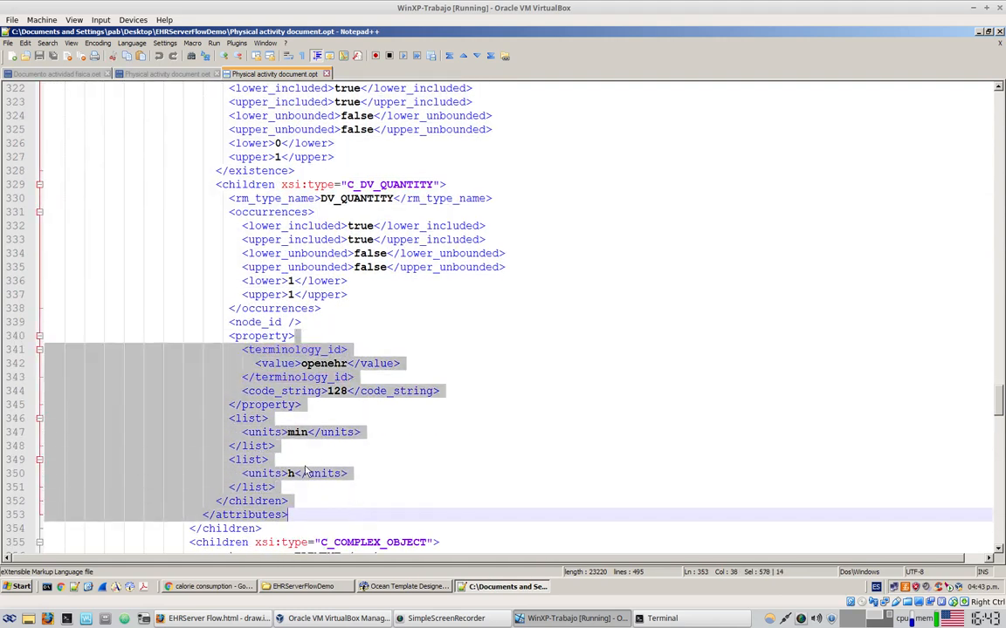
click(297, 473)
scroll(497, 423, down, 9)
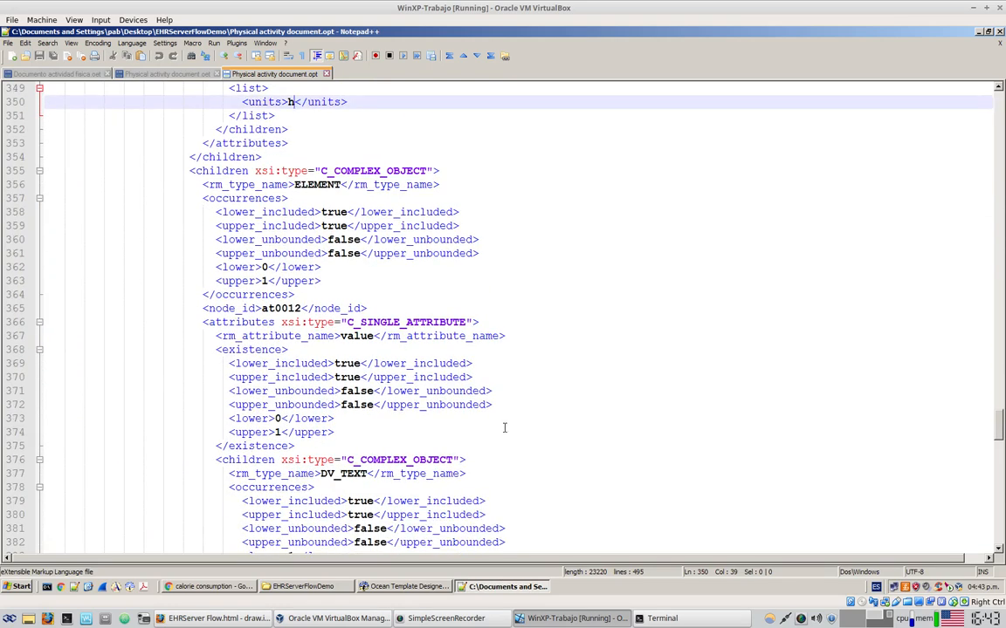
scroll(504, 426, down, 3)
drag(303, 328, 360, 482)
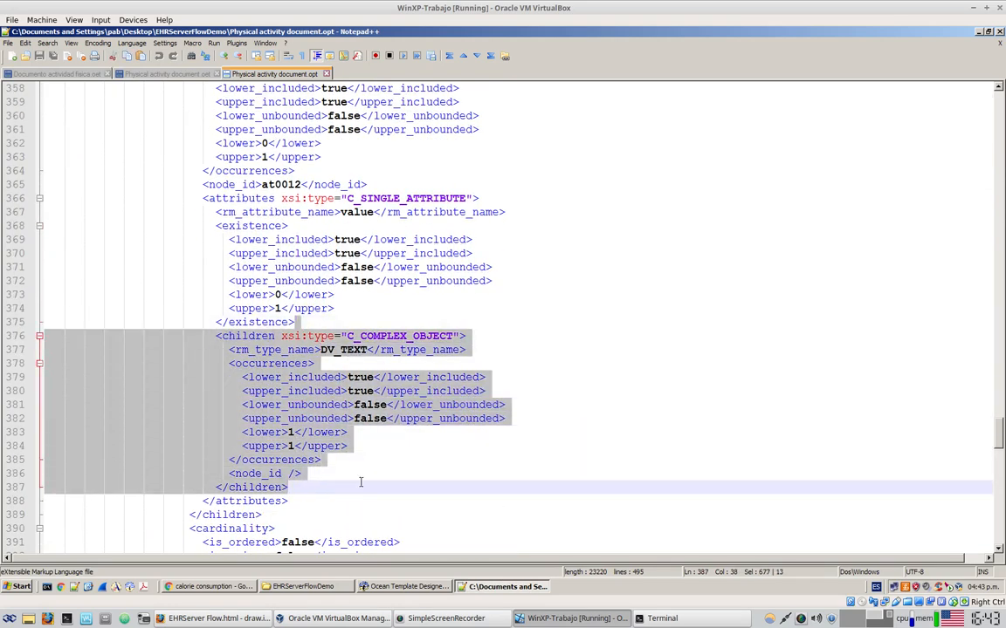
double_click(343, 349)
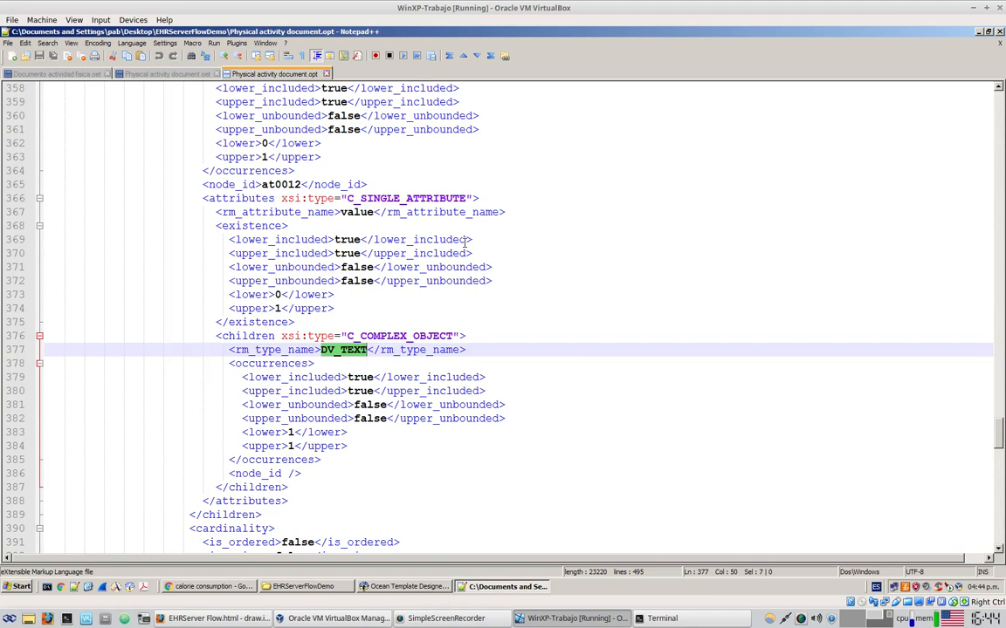
click(214, 618)
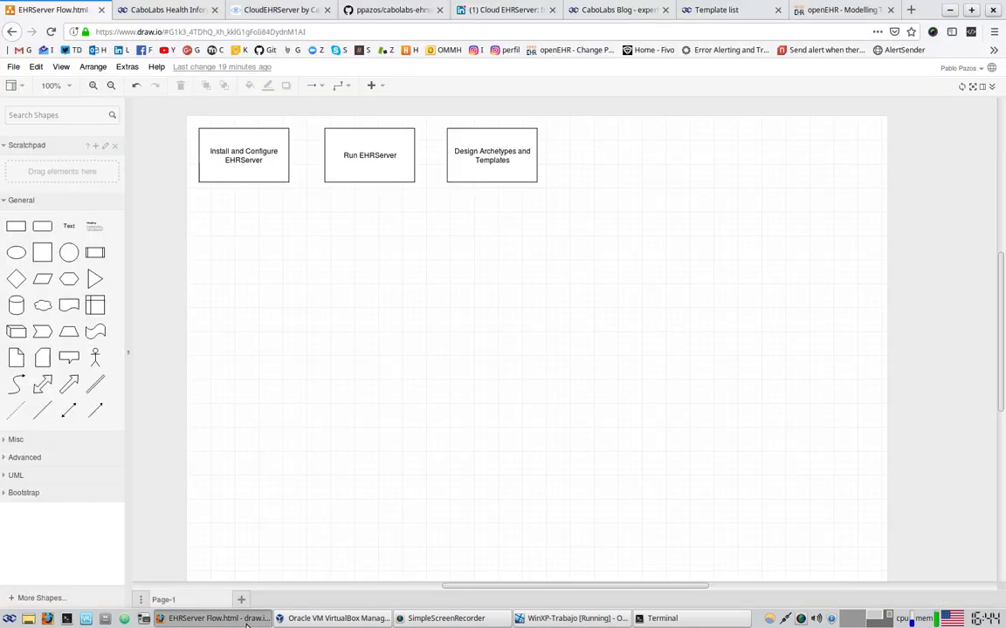
Copy the Design Archetypes and Templates box to the right and relabel it 'Upload OPT to EHRServer'
click(491, 159)
drag(491, 160, 608, 157)
double_click(609, 157)
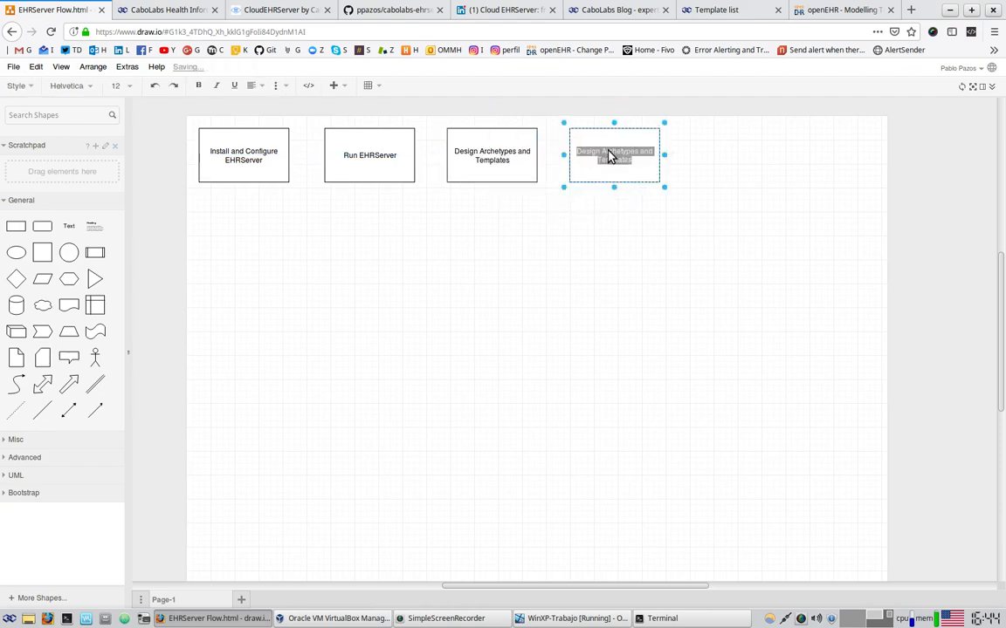
text(Upload OPT to EHRServer)
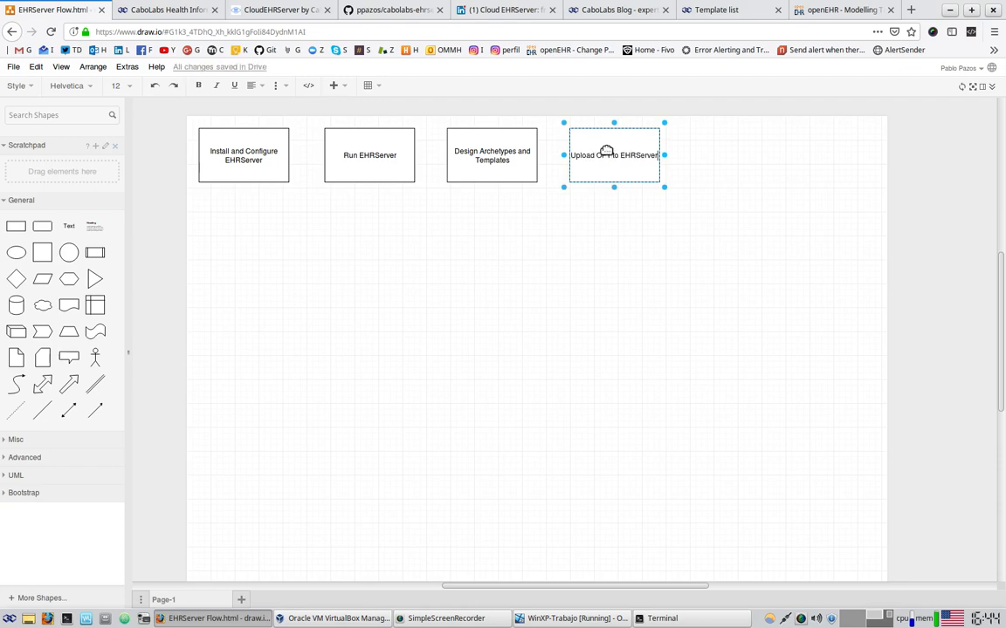
click(533, 323)
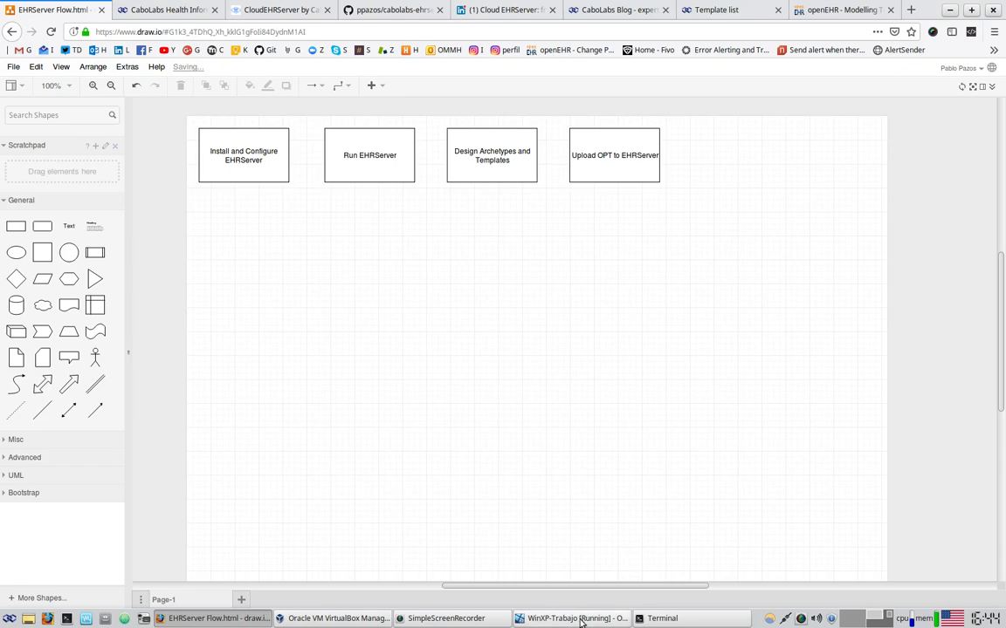
click(569, 618)
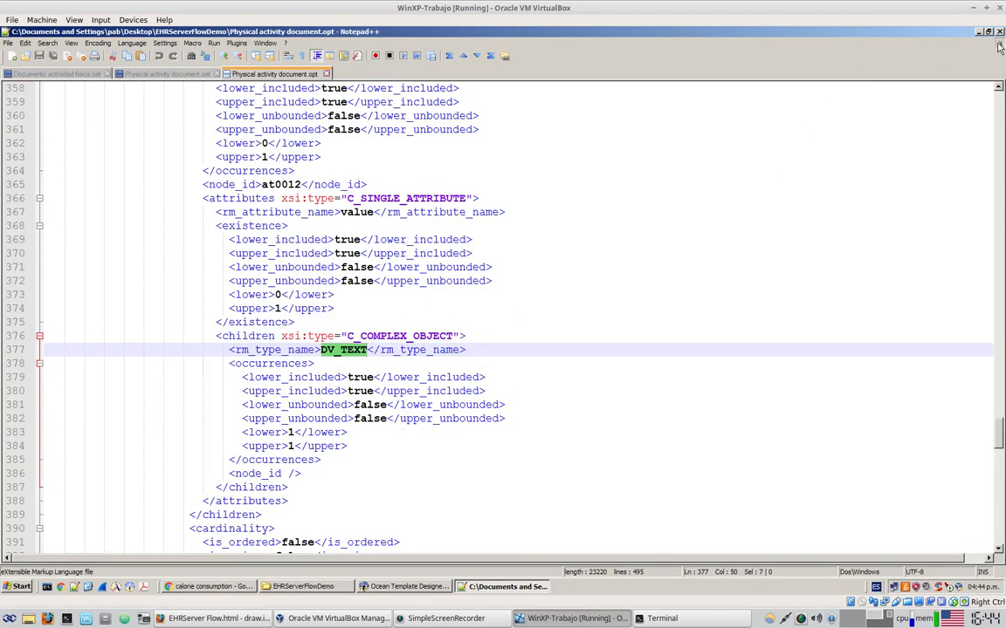
Close Notepad++ and the Template Designer, and move the EHRServerFlowDemo window aside
click(1000, 44)
click(999, 44)
click(999, 44)
click(1000, 33)
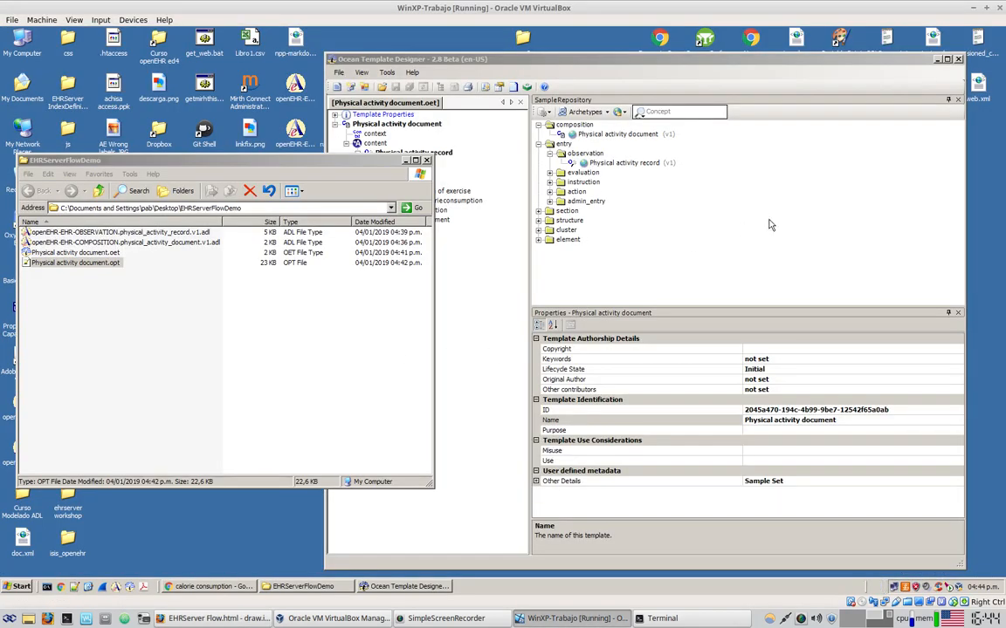
click(958, 59)
drag(280, 160, 586, 147)
Copy the EHRServerFlowDemo folder into the Desktop folder on the shared F: drive
click(118, 311)
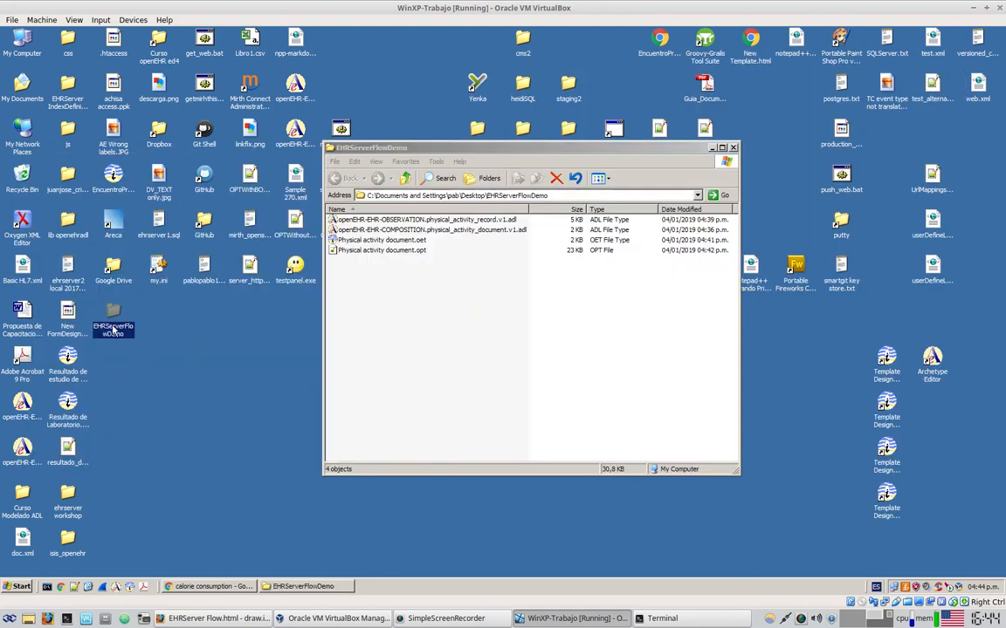
double_click(21, 37)
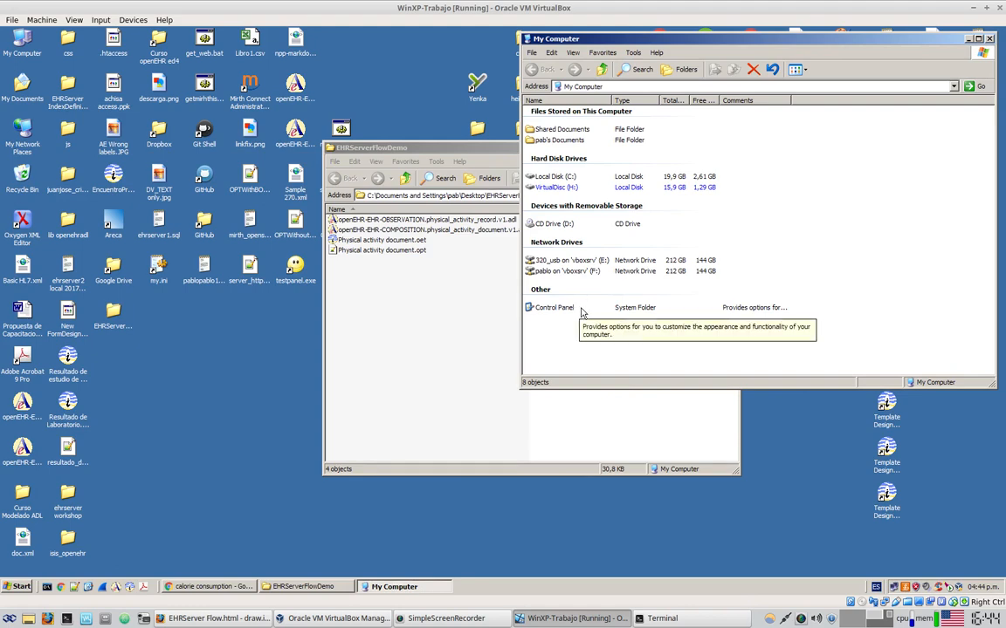
double_click(568, 271)
scroll(701, 294, down, 3)
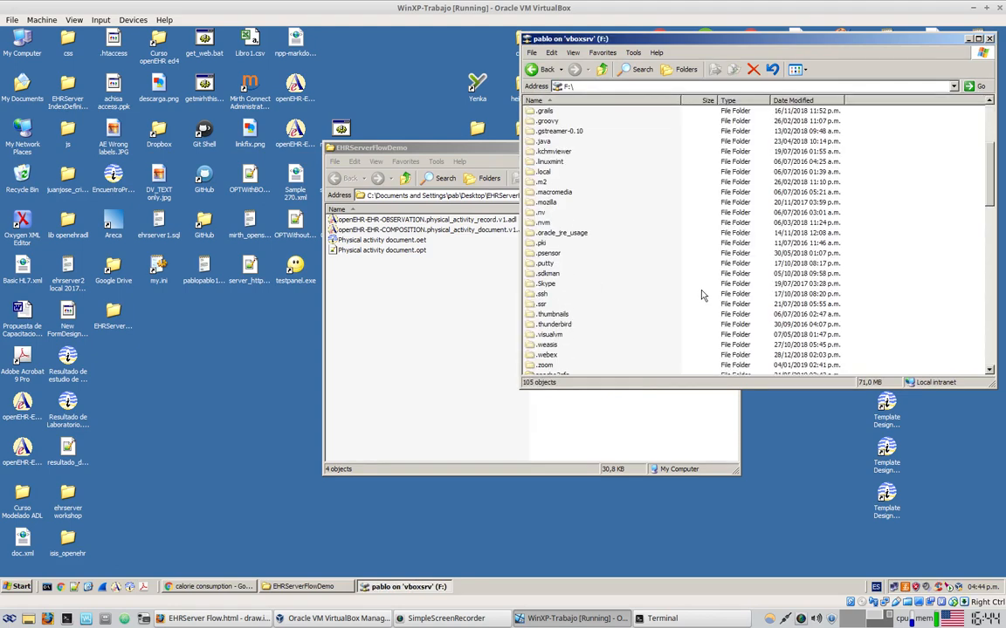
scroll(701, 294, down, 6)
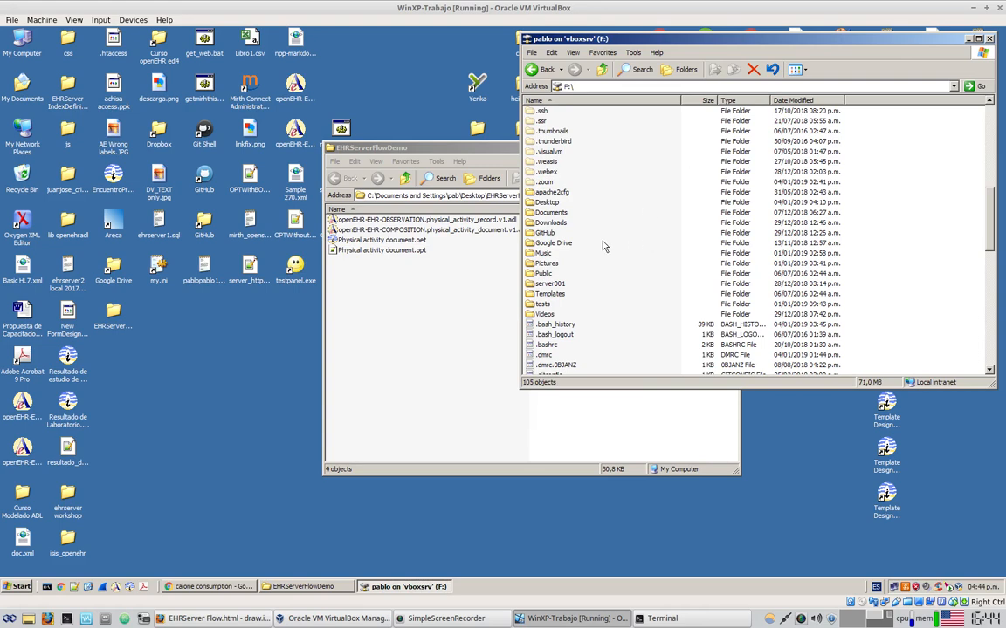
double_click(550, 202)
scroll(681, 262, down, 8)
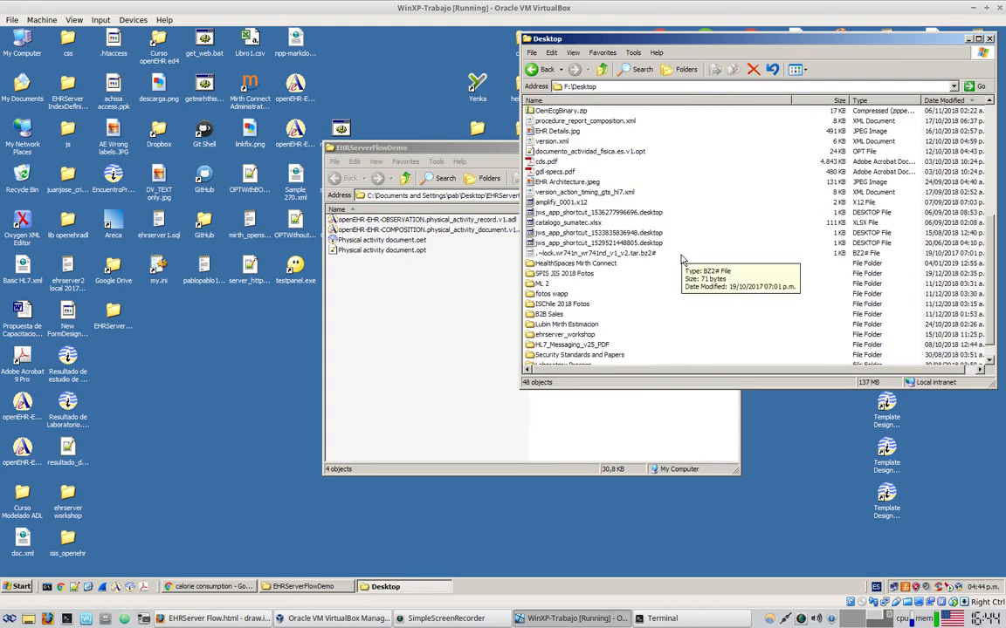
scroll(788, 255, up, 5)
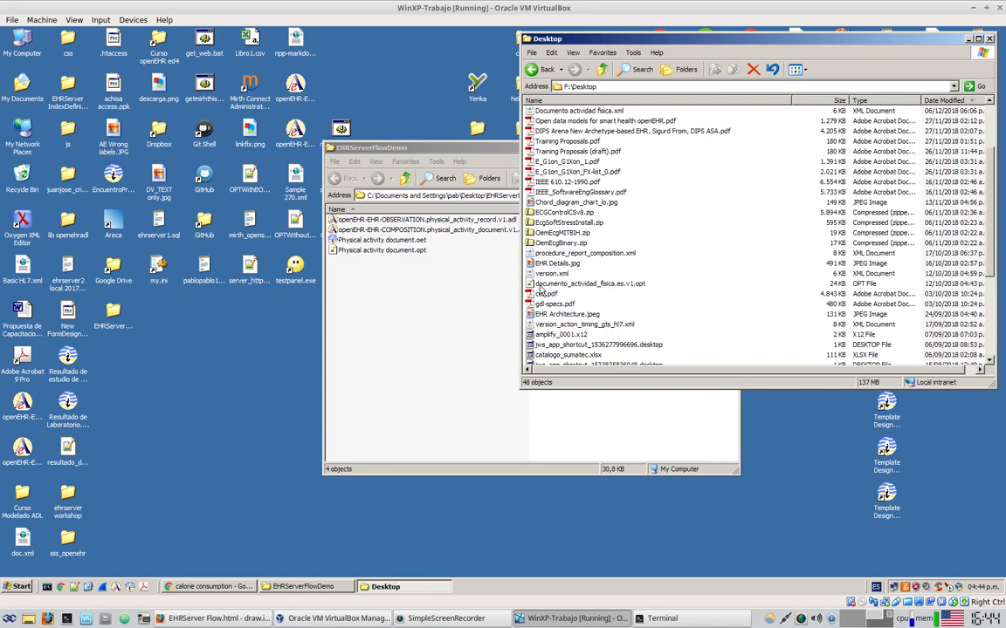
drag(117, 313, 736, 164)
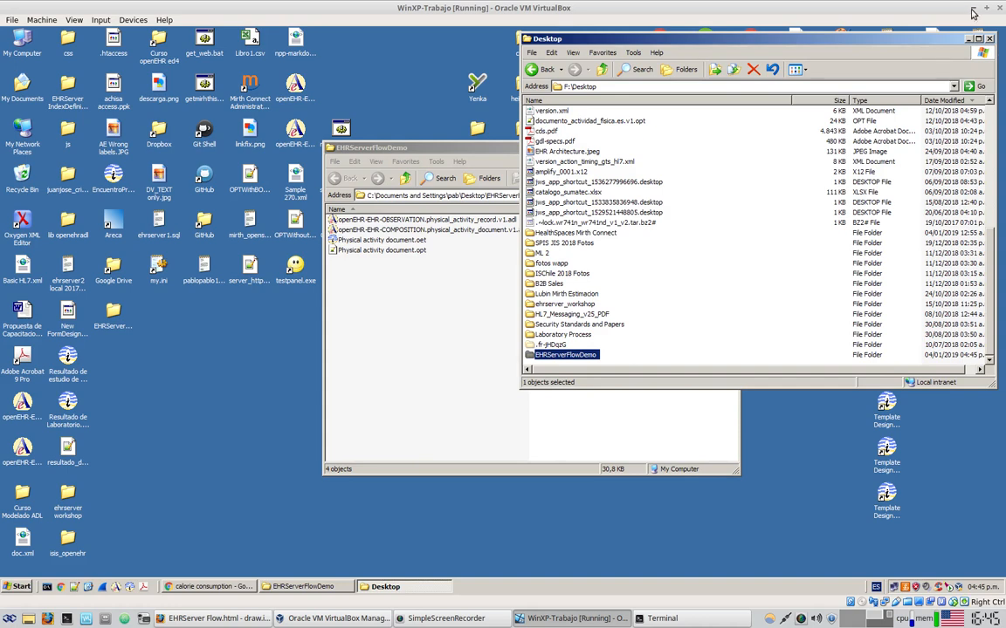
click(973, 12)
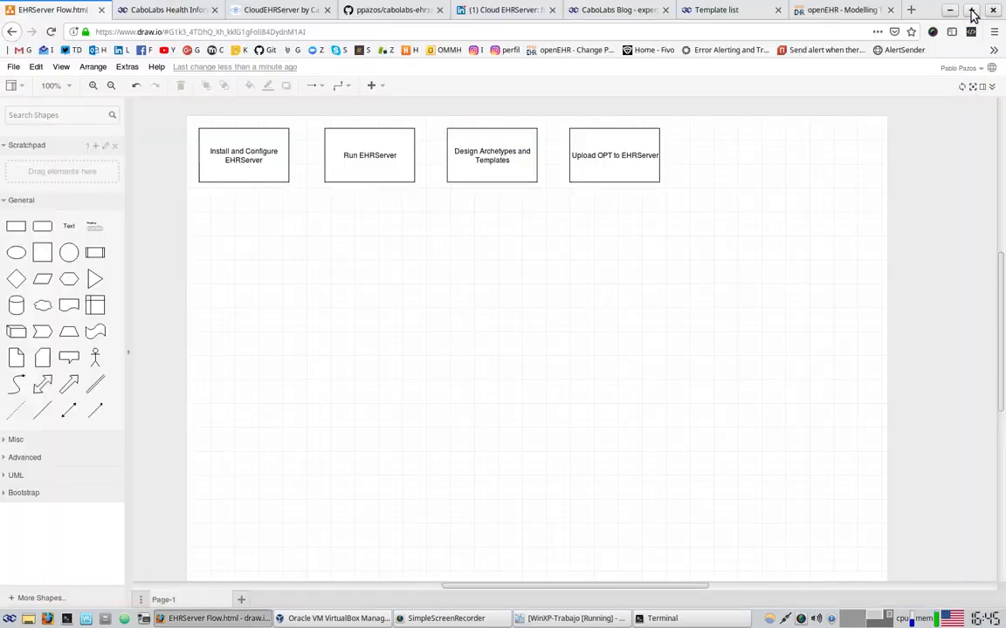
Minimize the browser, terminal and VirtualBox Manager, then open the EHRServerFlowDemo desktop folder to check its files
click(947, 11)
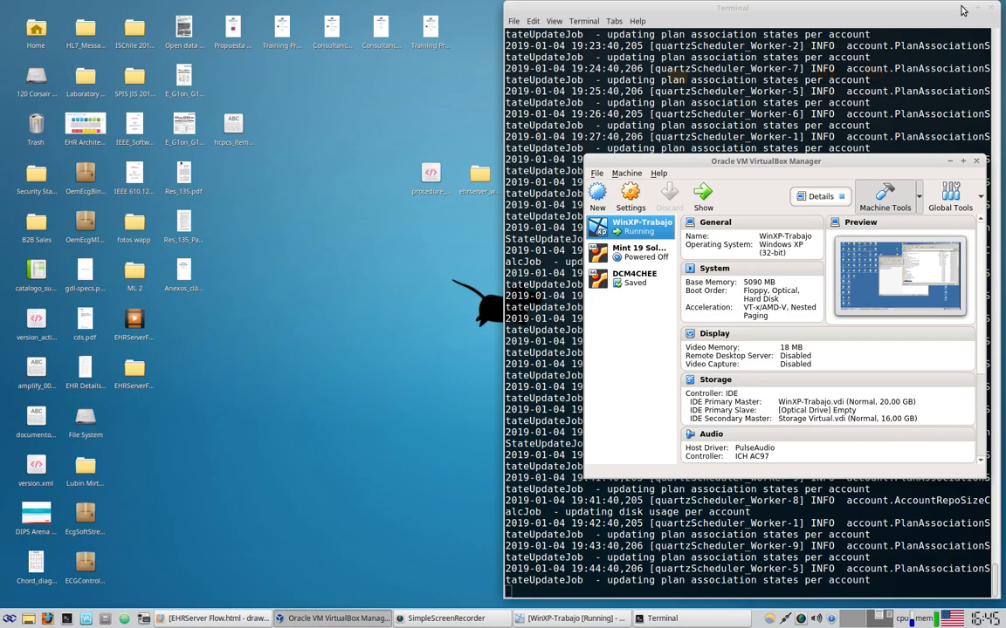
click(964, 8)
click(950, 162)
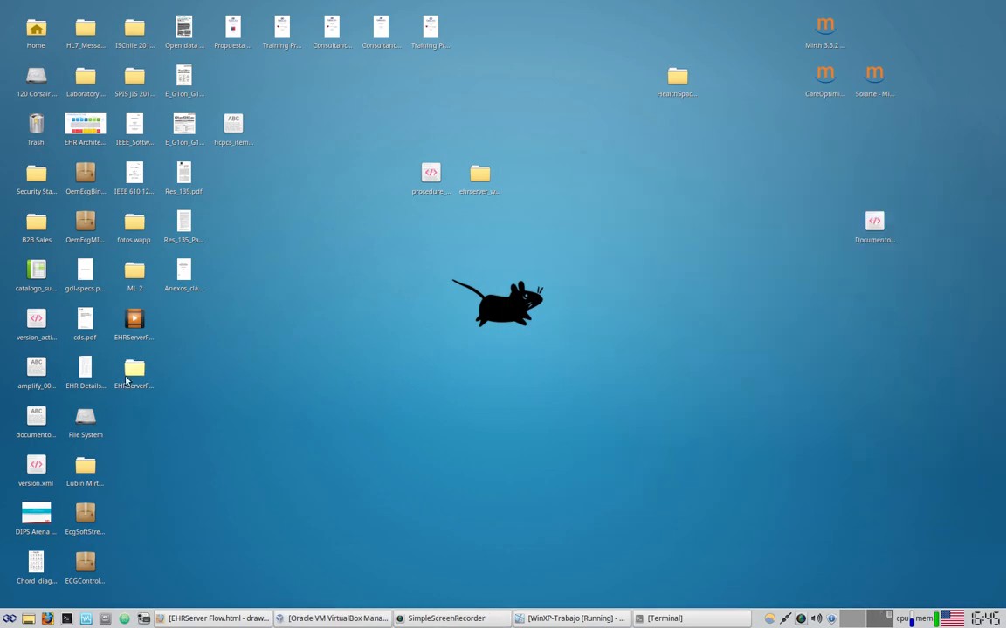
click(134, 371)
double_click(139, 369)
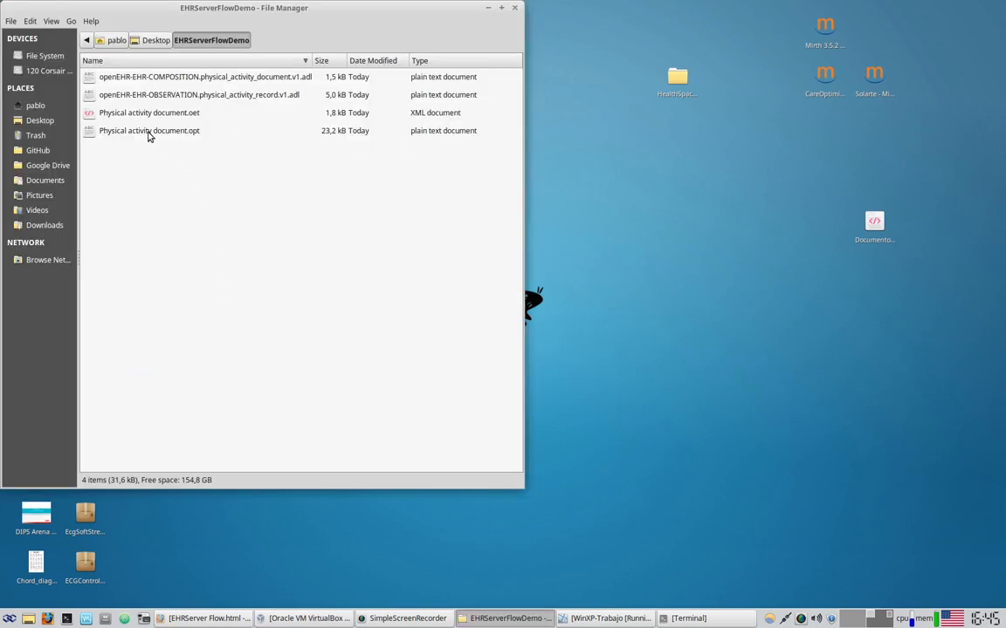
click(144, 131)
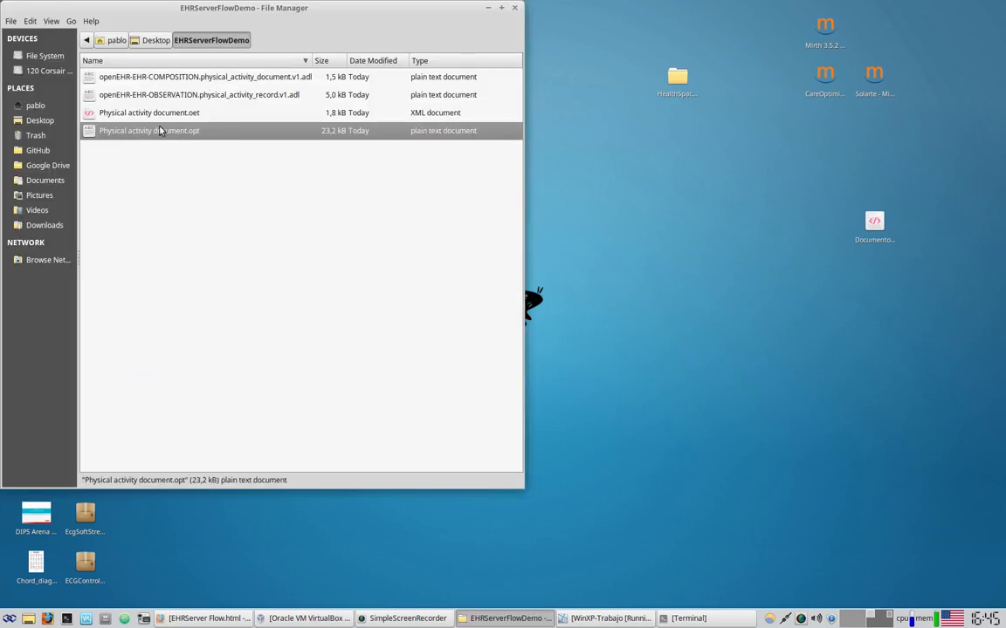
click(164, 297)
click(207, 619)
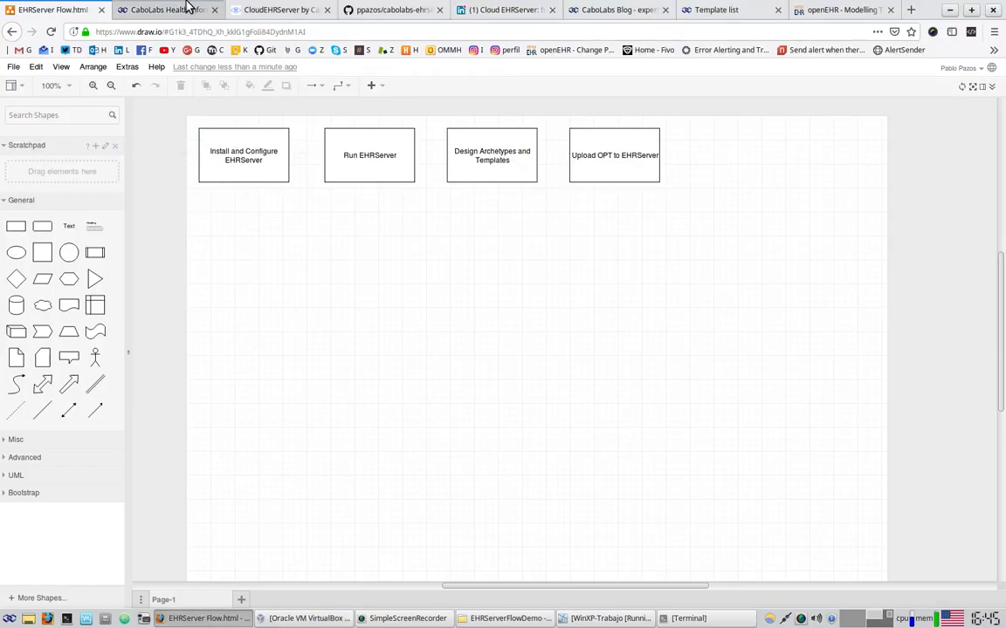
Switch to the EHRServer Template list page showing only test_ism_paths.es.v1
click(712, 9)
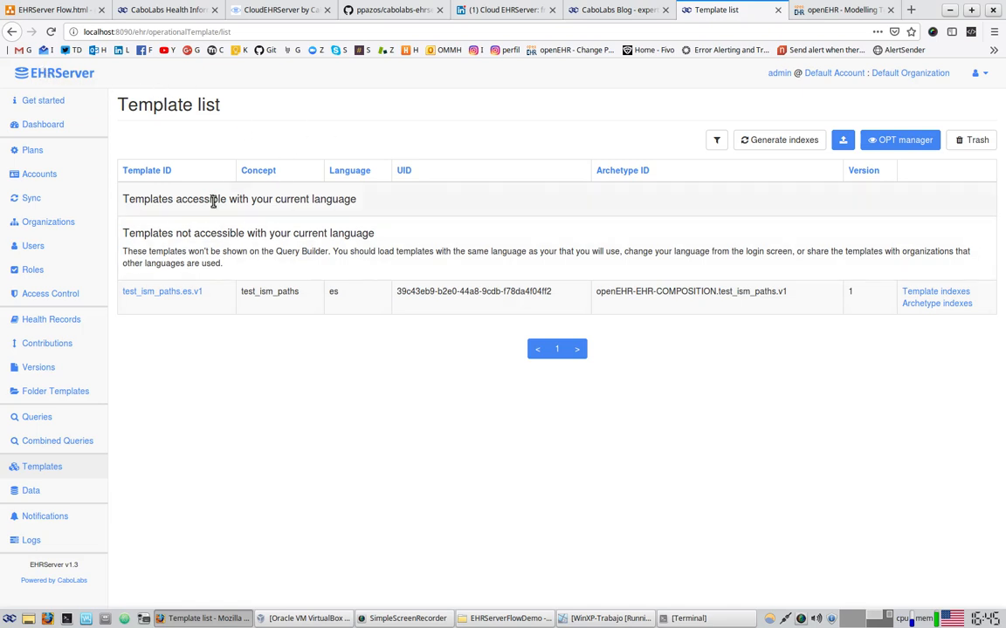
Upload Physical activity document.opt from Desktop\EHRServerFlowDemo through EHRServer's template upload page
click(35, 468)
click(843, 143)
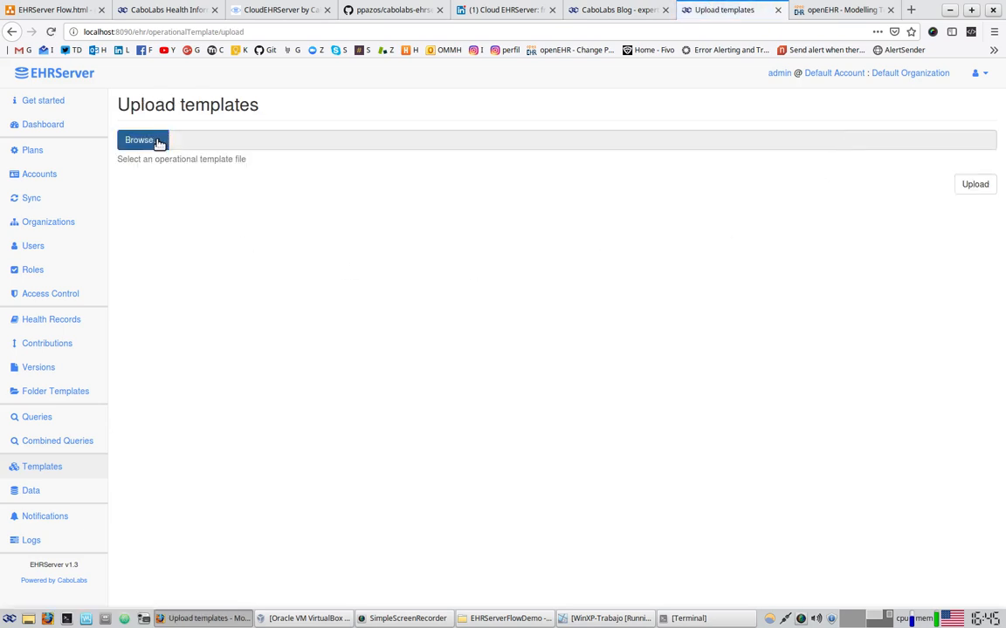
click(159, 142)
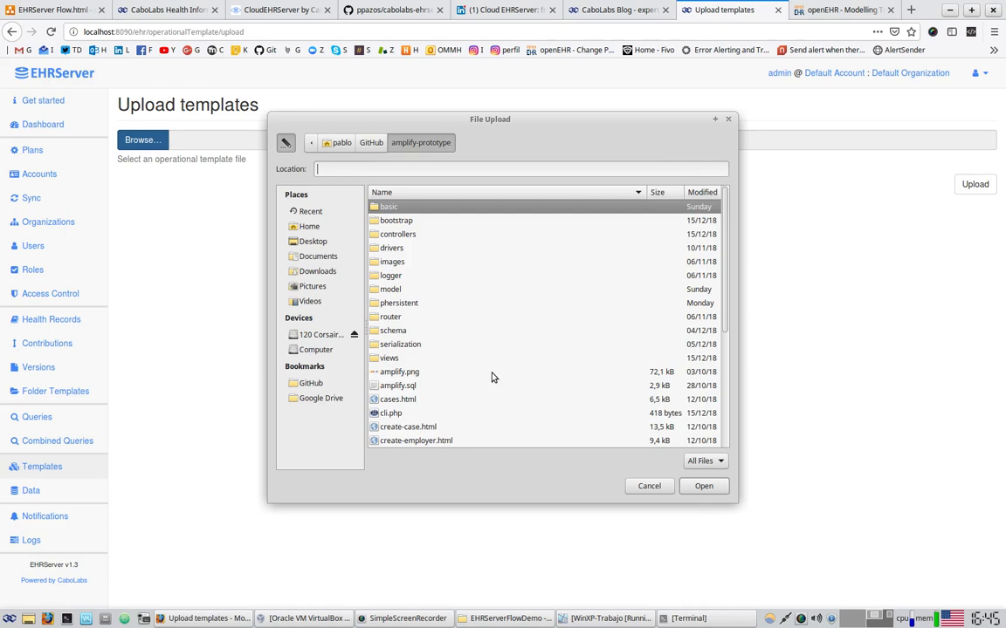
scroll(491, 358, down, 1)
scroll(489, 346, up, 1)
click(312, 241)
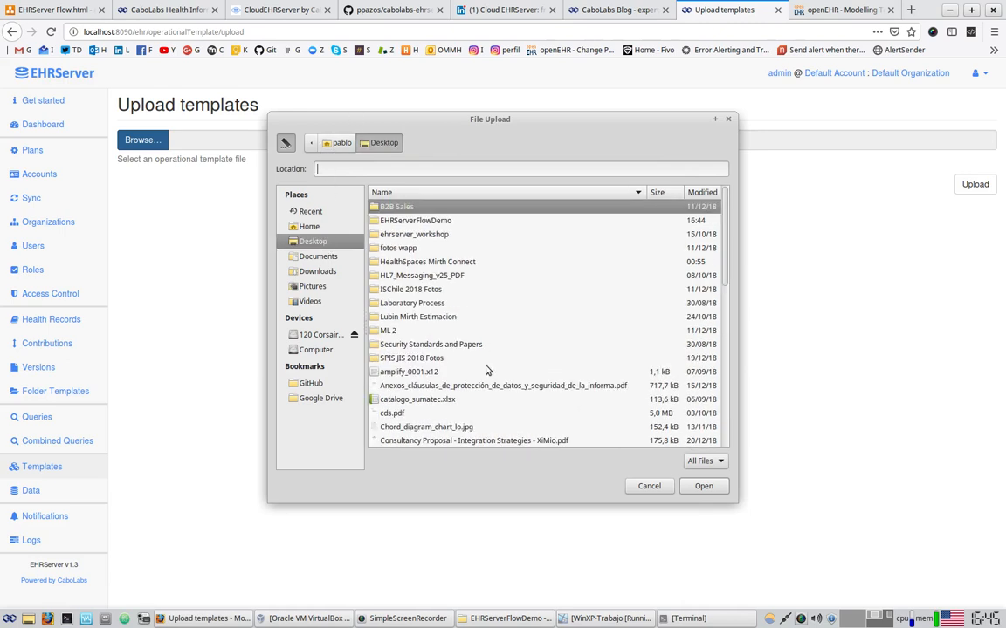
click(443, 224)
double_click(445, 223)
click(445, 252)
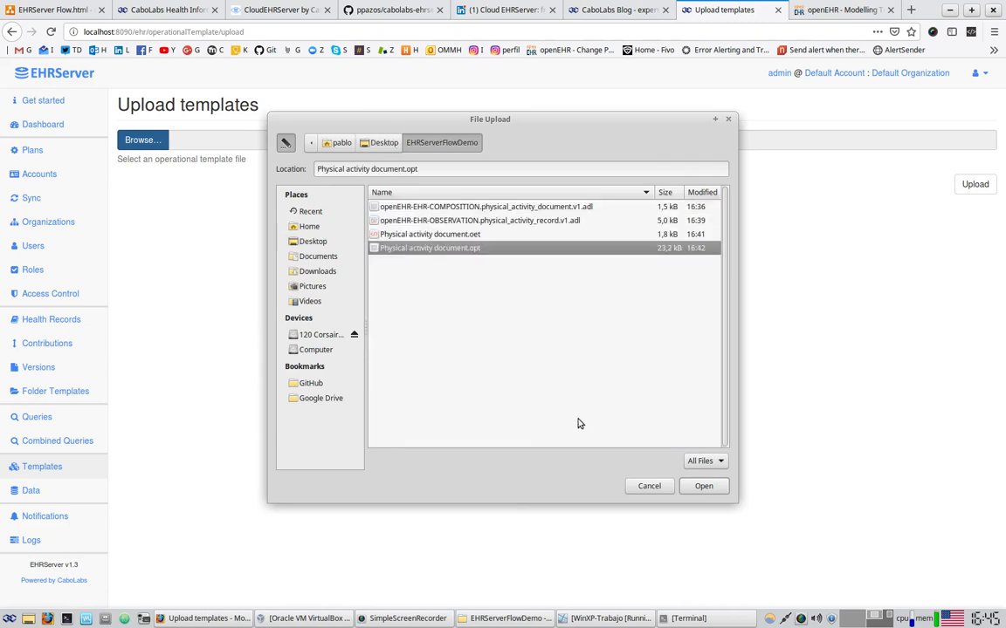
click(704, 486)
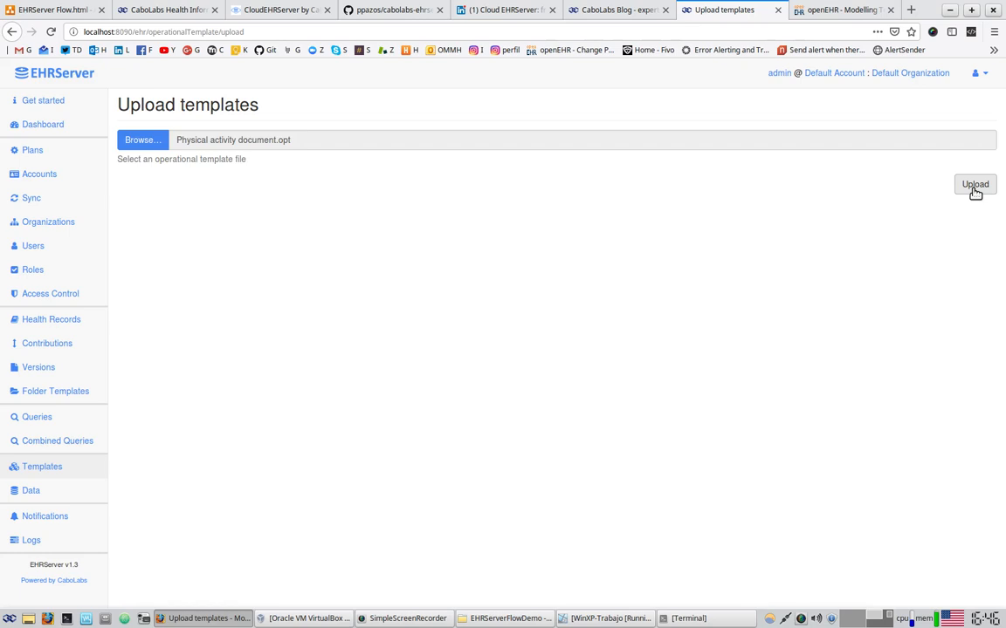
click(975, 186)
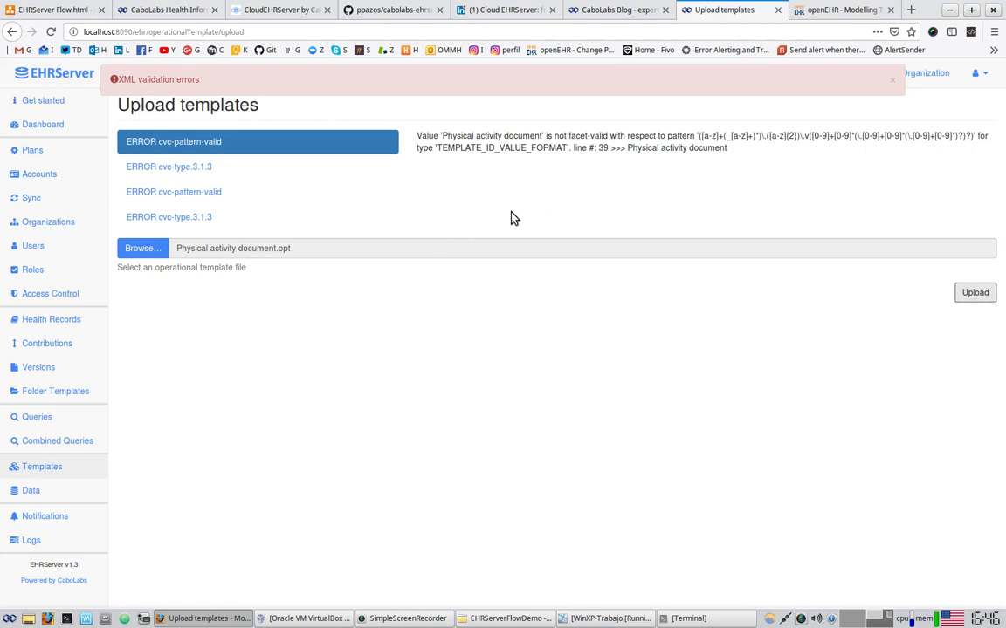
Highlight the template id type and the required ID pattern in the validation errors
drag(441, 149, 493, 166)
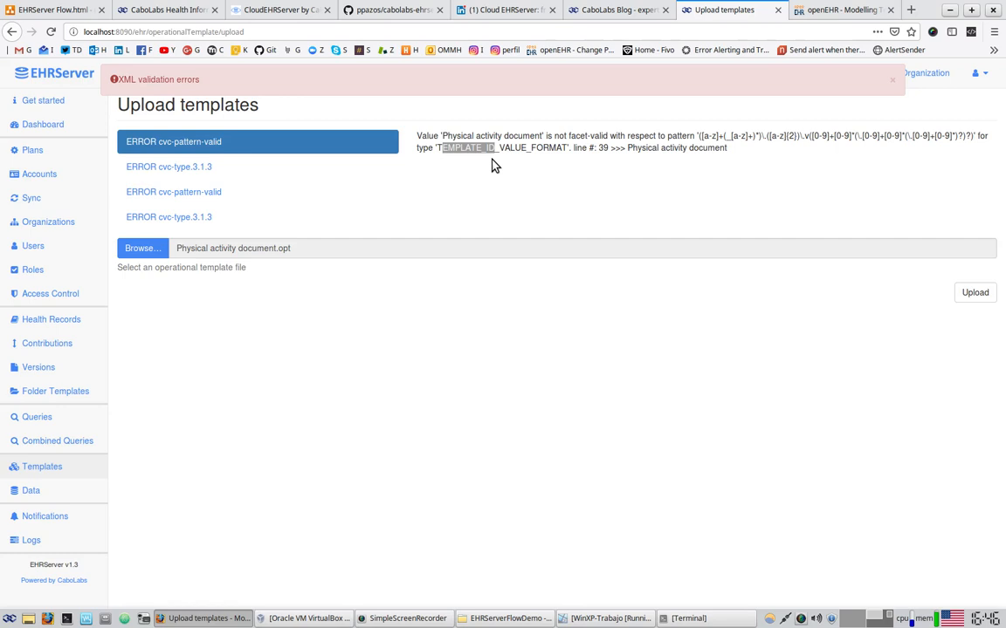
drag(701, 136, 979, 160)
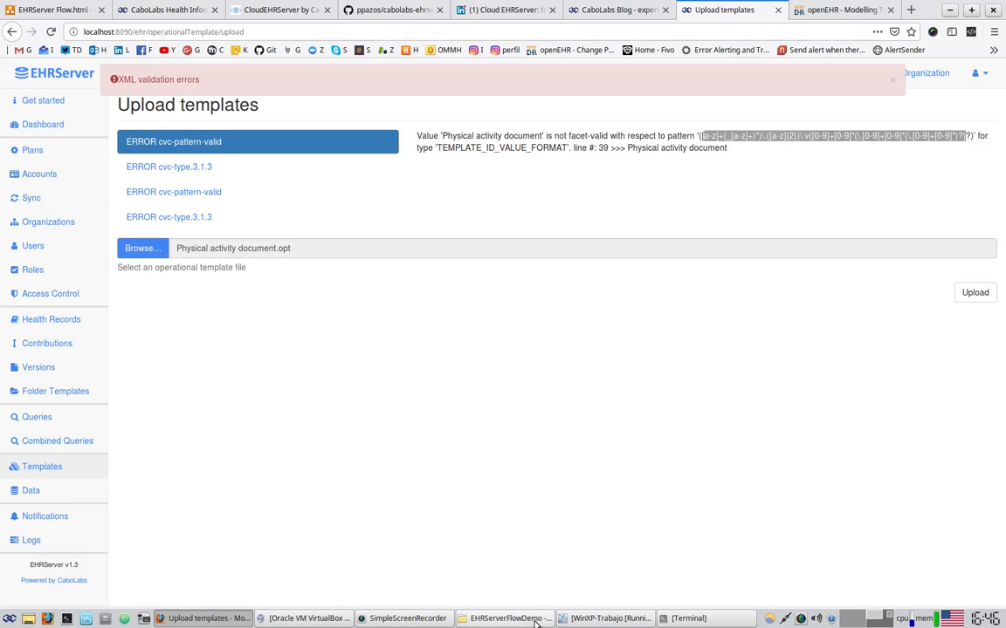
click(504, 618)
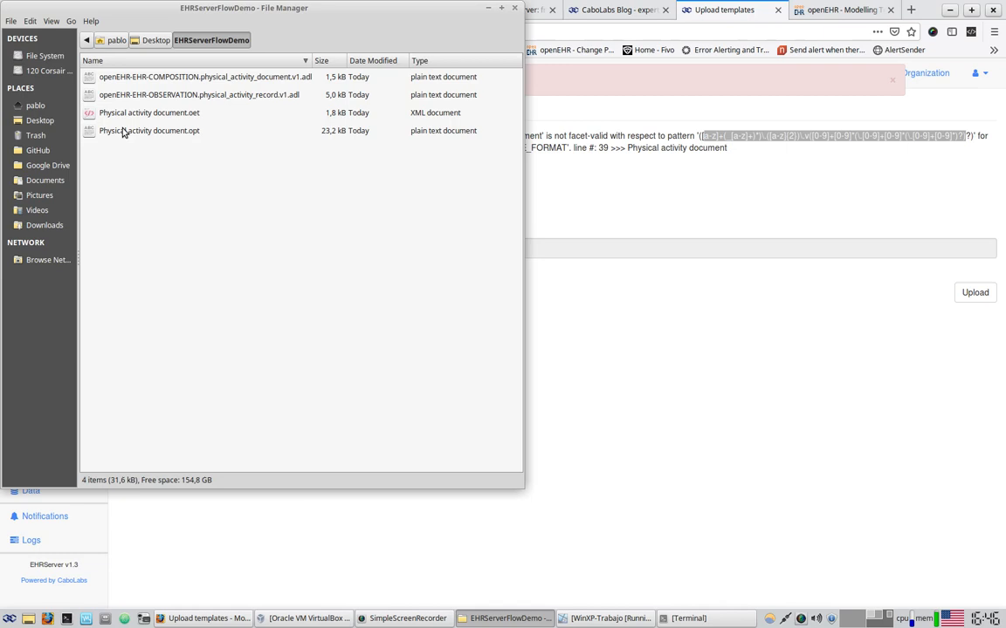
Open Physical activity document.opt with Atom from the file's right-click menu
right_click(139, 131)
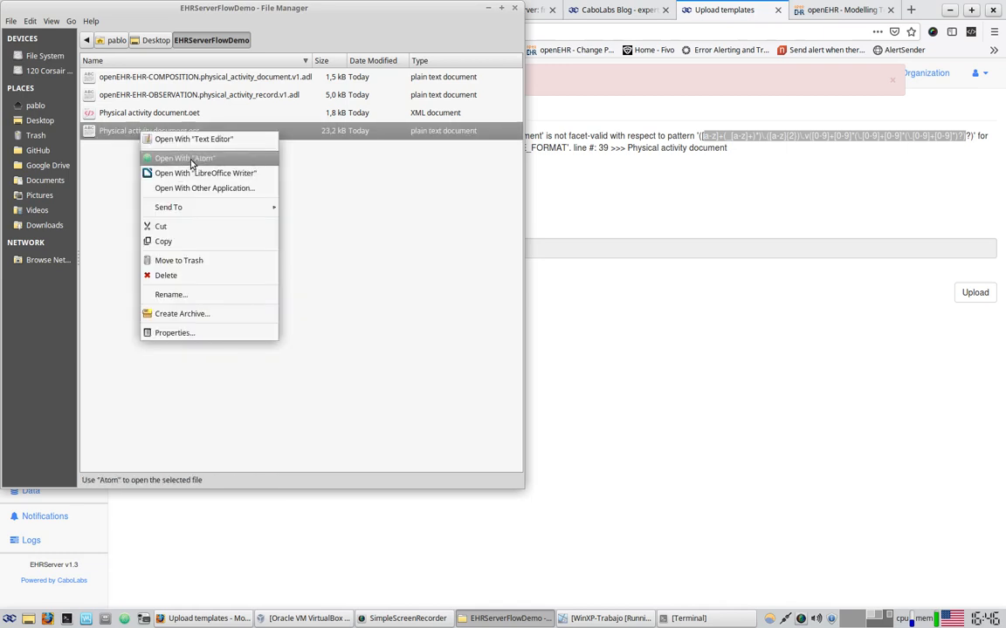
click(191, 161)
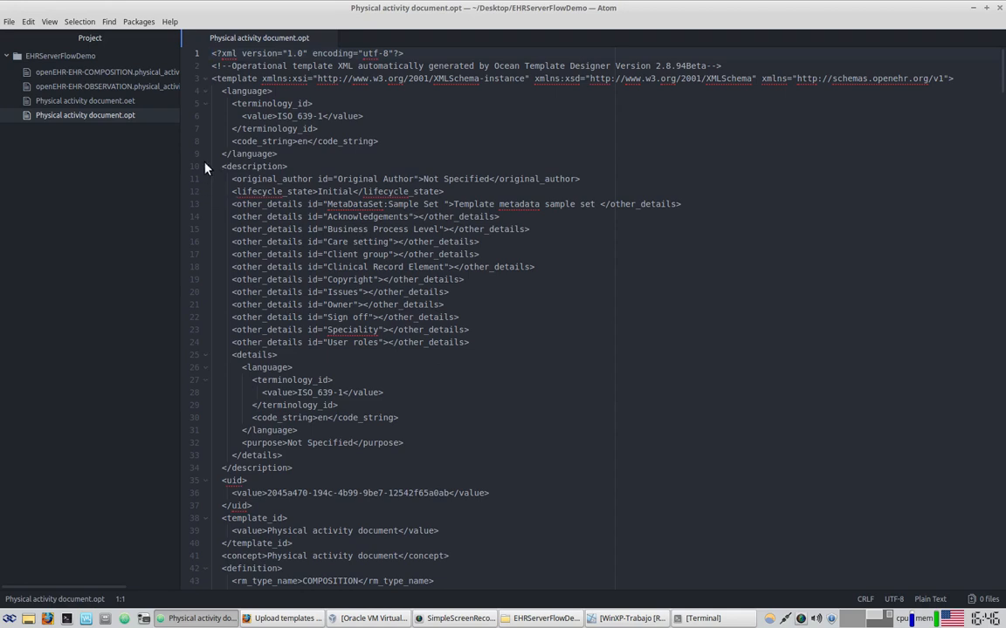
Fold the description block and set the file's grammar to XML
click(203, 165)
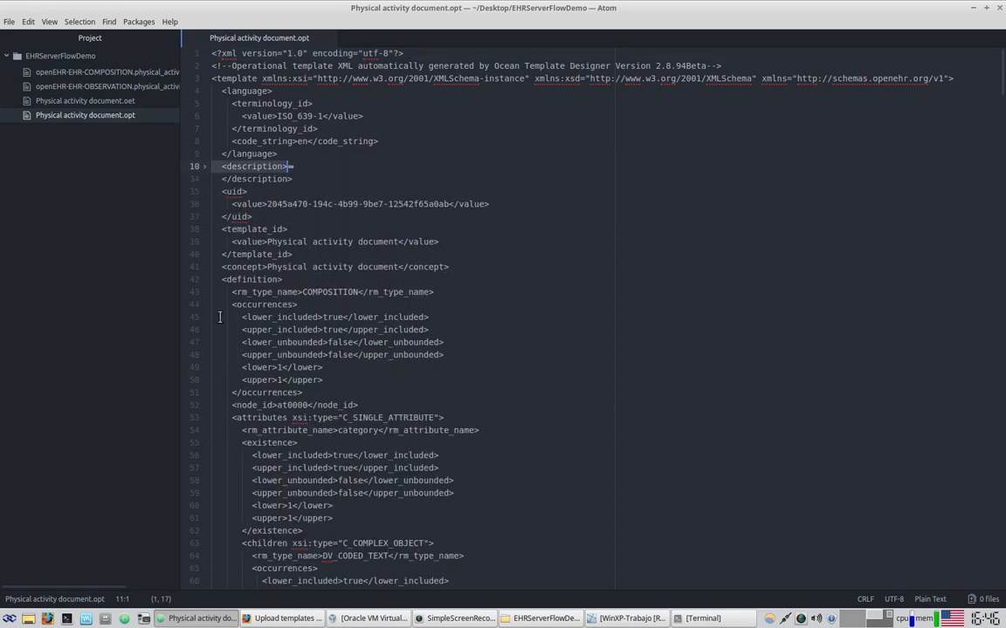
drag(227, 228, 279, 228)
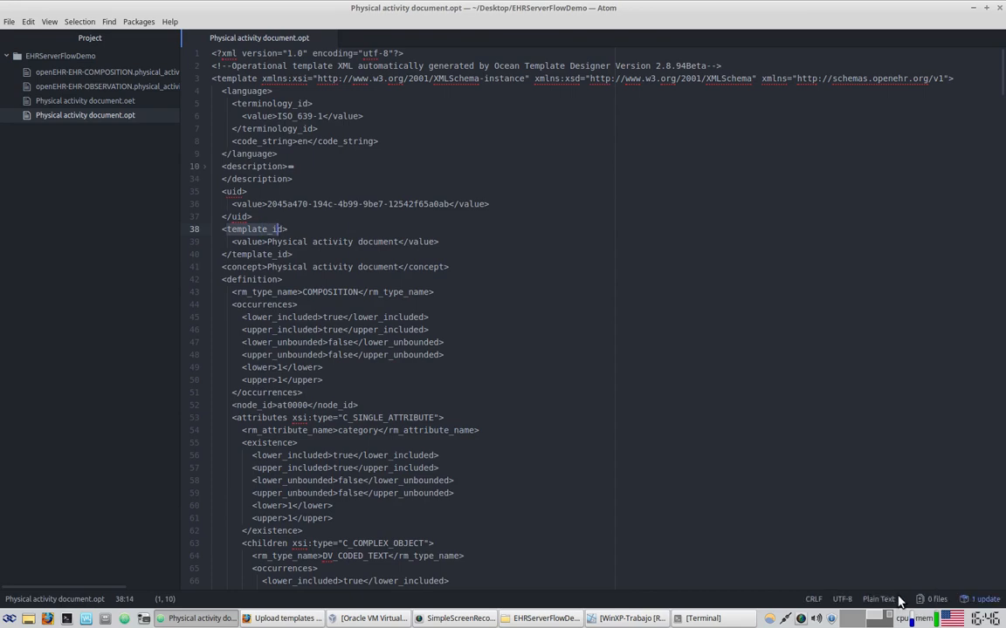
key(ctrl+shift+l)
text(xml)
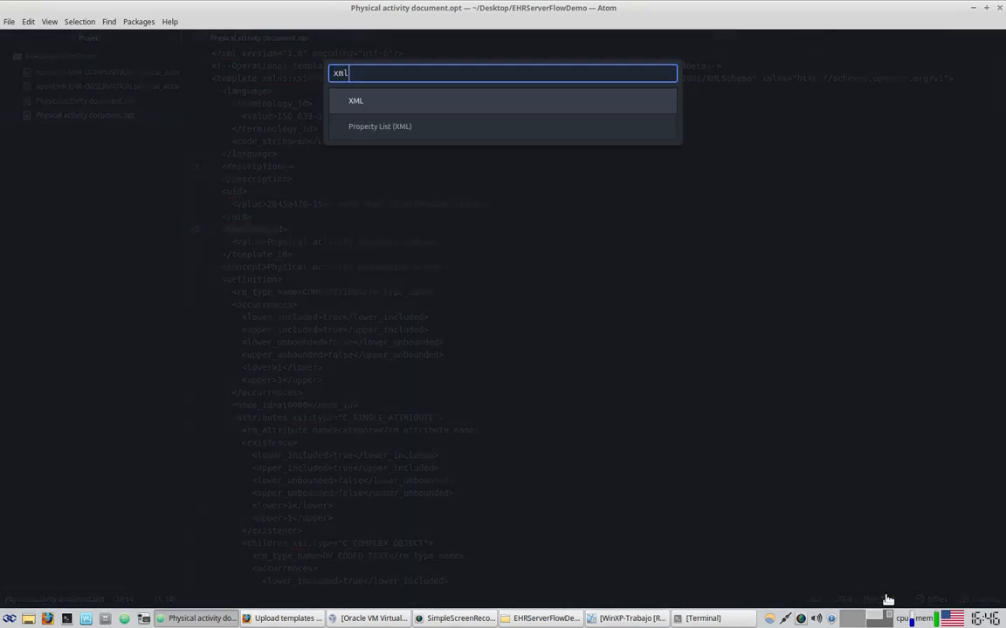
click(353, 100)
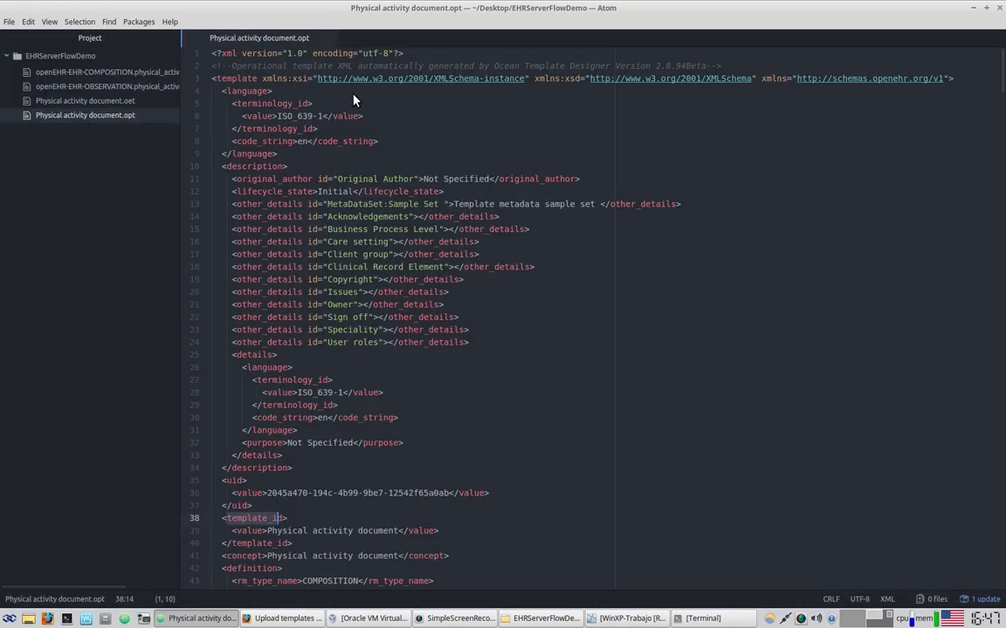
Select the template_id value 'Physical activity document' on line 39
click(206, 168)
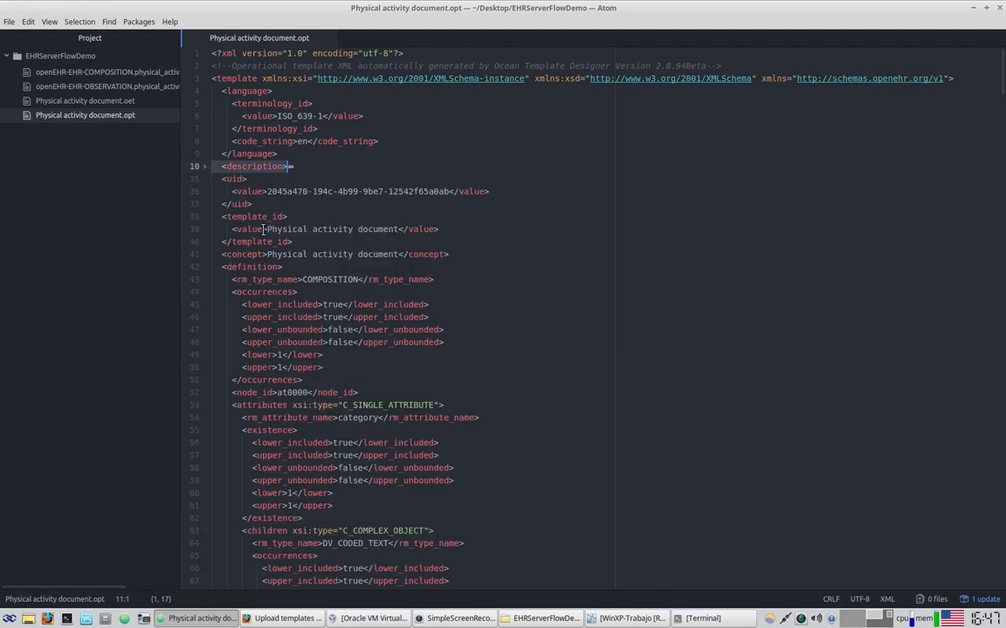
drag(226, 216, 273, 217)
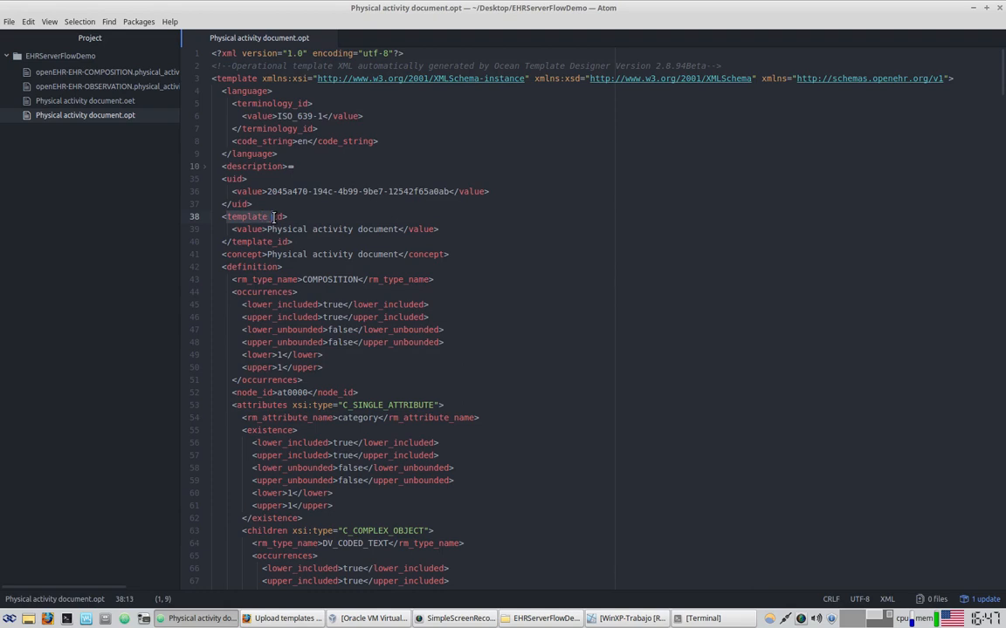
click(302, 305)
drag(268, 229, 399, 228)
Retype the value as physical_activity_document.en.v1, lowercasing and replacing spaces with underscores
click(268, 229)
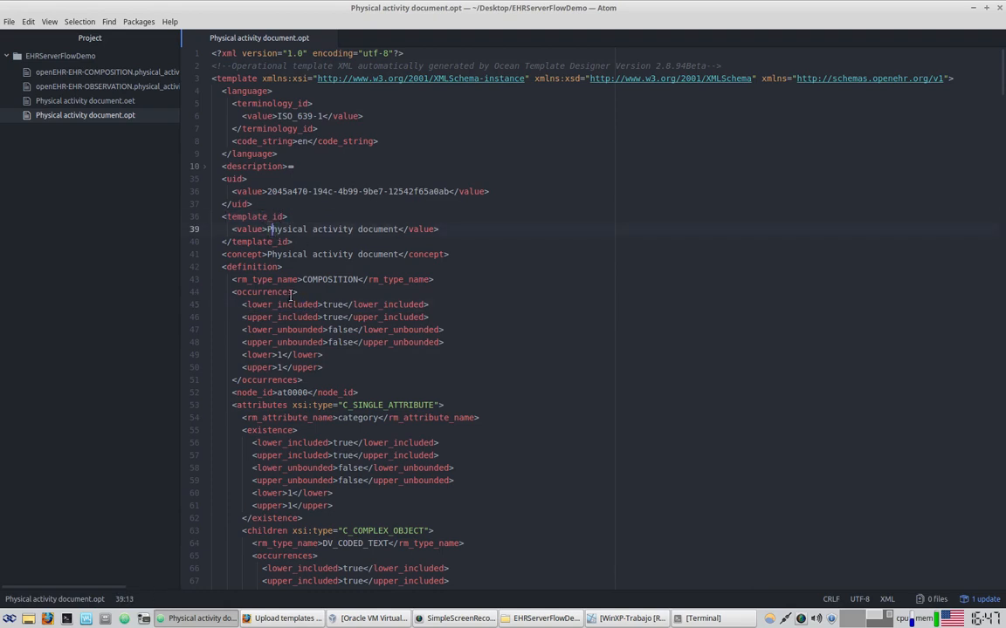
key(BackSpace)
text(p)
key(Right)
key(Right)
key(Right)
key(Right)
key(Right)
key(Right)
key(Right)
key(Right)
key(BackSpace)
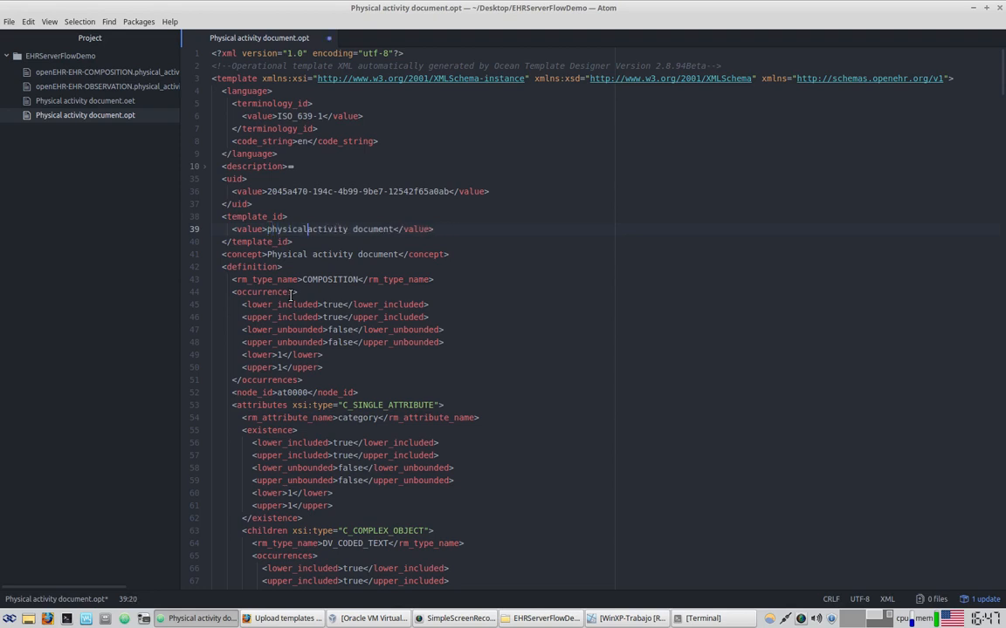
text(_)
key(Right)
key(Right)
key(Right)
key(Right)
key(Right)
key(Right)
key(Right)
key(Right)
key(Right)
key(BackSpace)
text(_)
key(Right)
key(Right)
key(Right)
key(Right)
key(Right)
key(Right)
key(Right)
key(Right)
text(.)
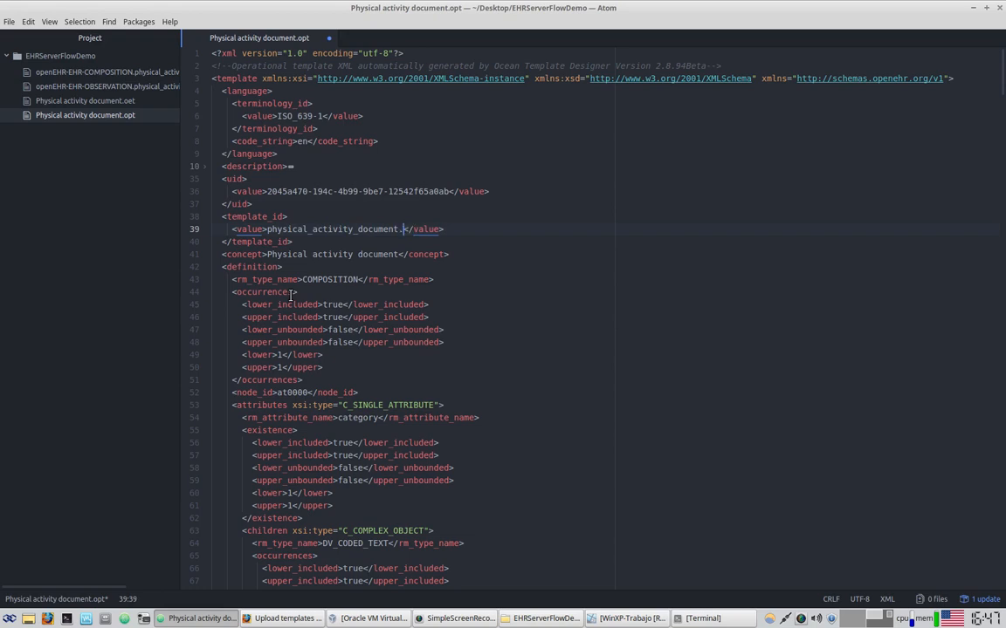
text(en.v1)
shift+click(267, 229)
key(ctrl+c)
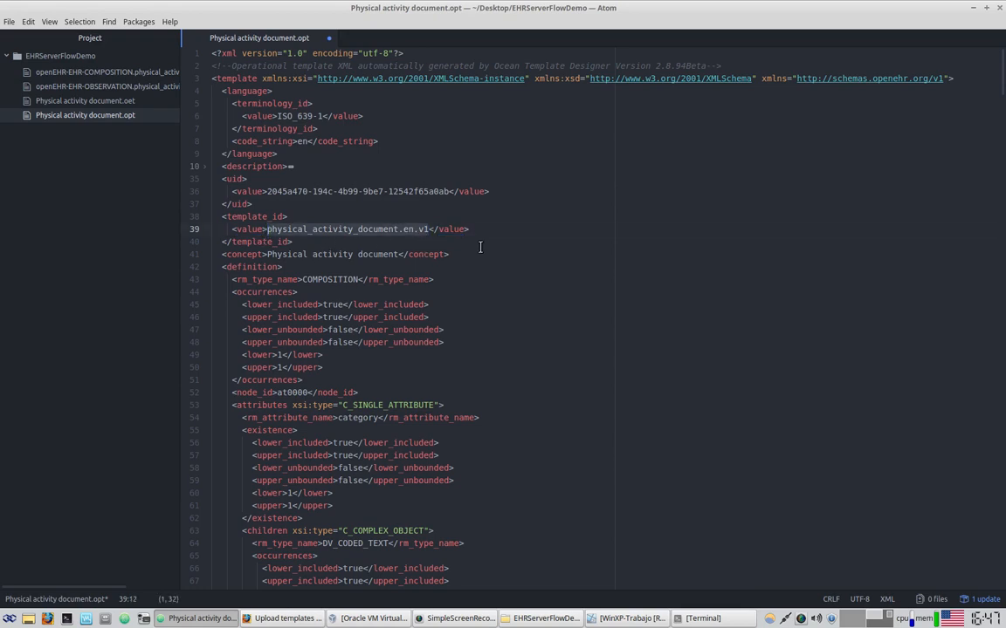
Search the file for the next template_id occurrence
drag(233, 216, 256, 218)
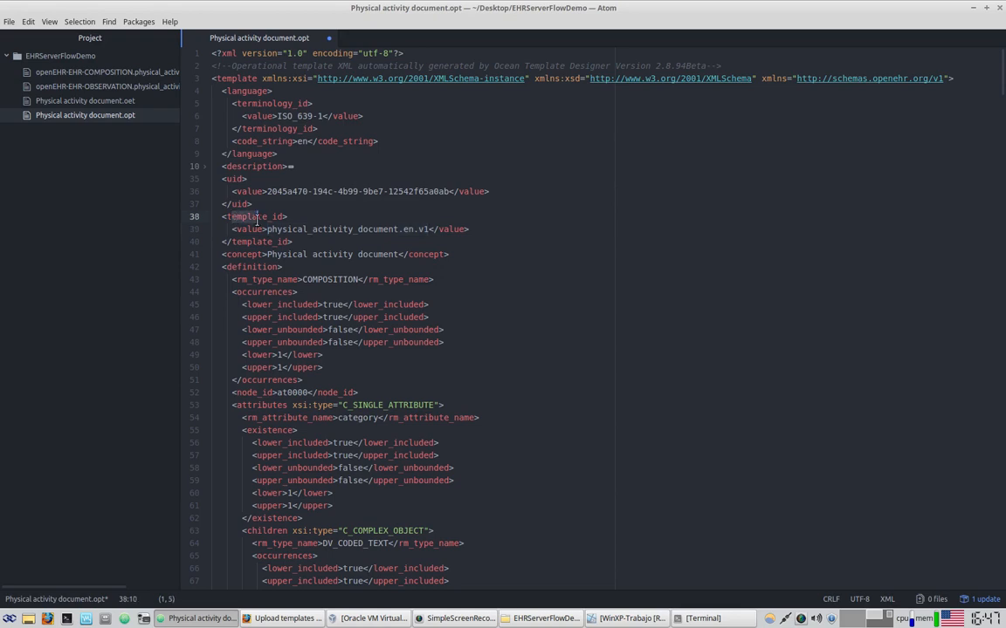
double_click(264, 216)
key(ctrl+f)
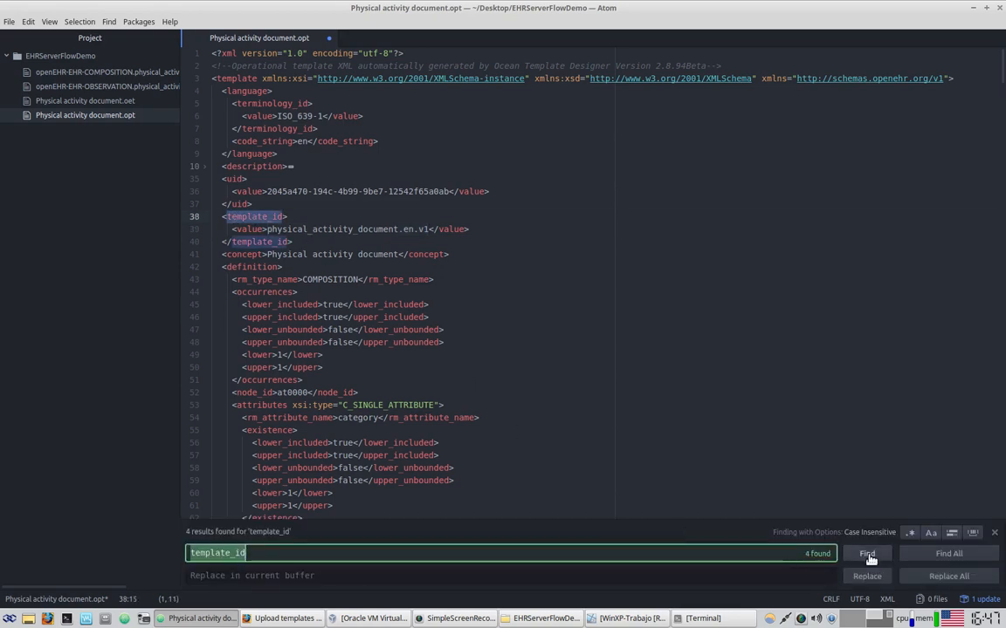
click(867, 554)
click(867, 555)
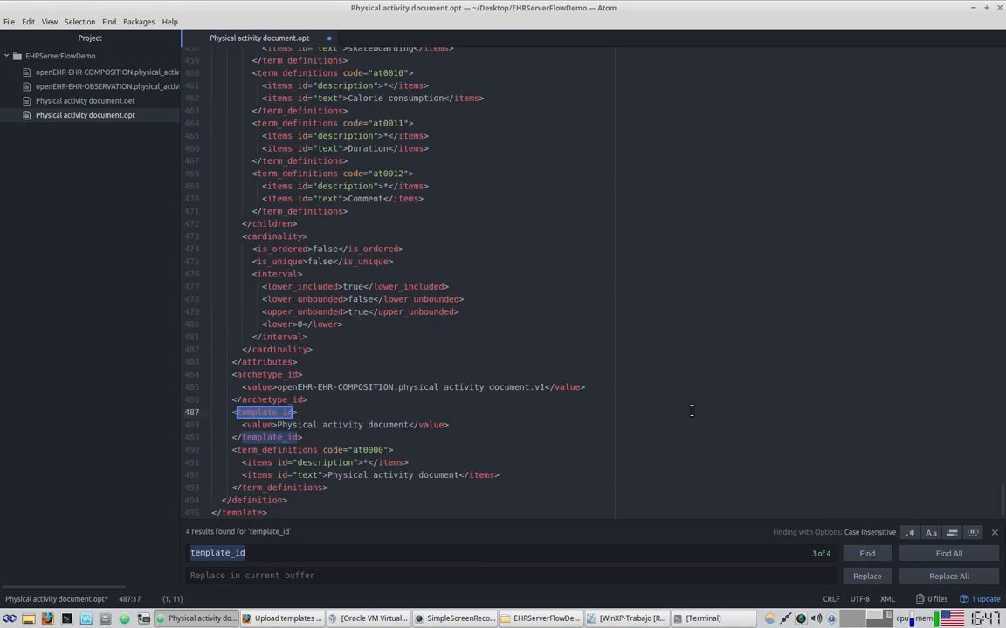
Paste physical_activity_document.en.v1 over the line-488 template_id value, check it, and save
drag(277, 425, 408, 425)
key(ctrl+v)
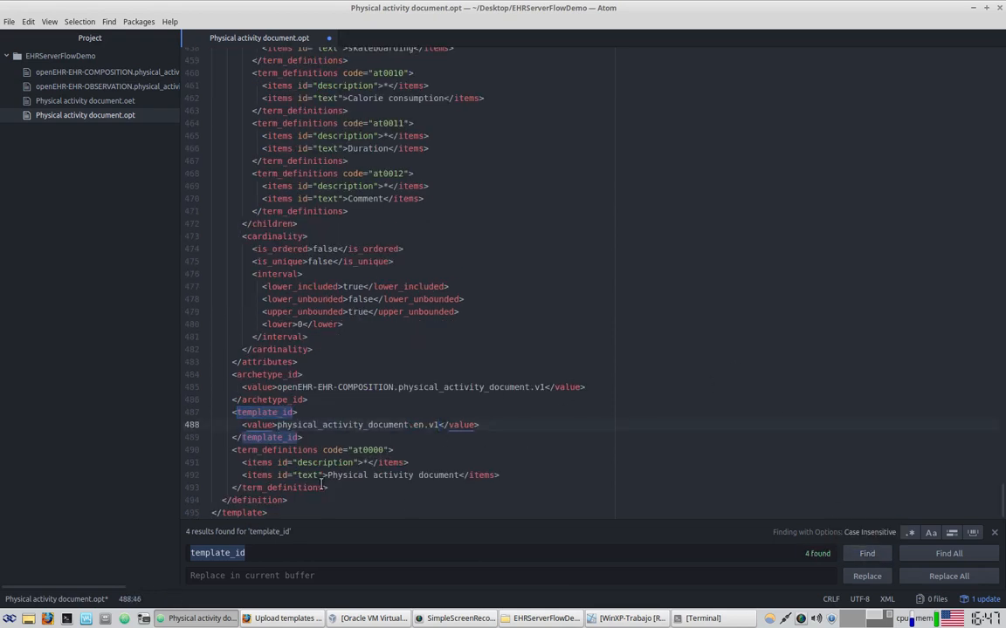
mouse_move(282, 428)
mouse_down()
mouse_move(441, 429)
mouse_move(279, 425)
mouse_up()
click(445, 467)
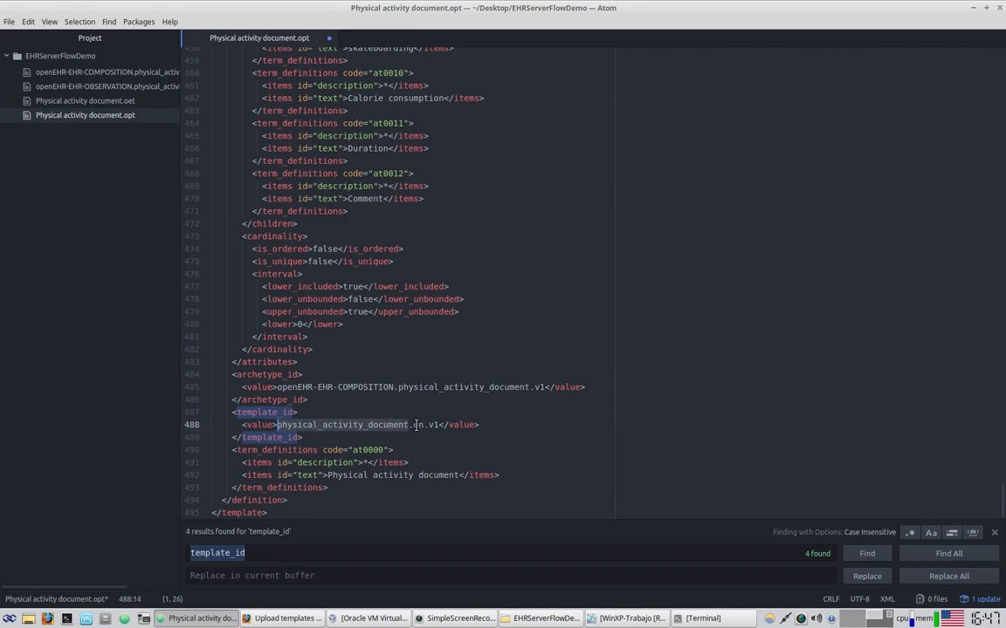
double_click(417, 425)
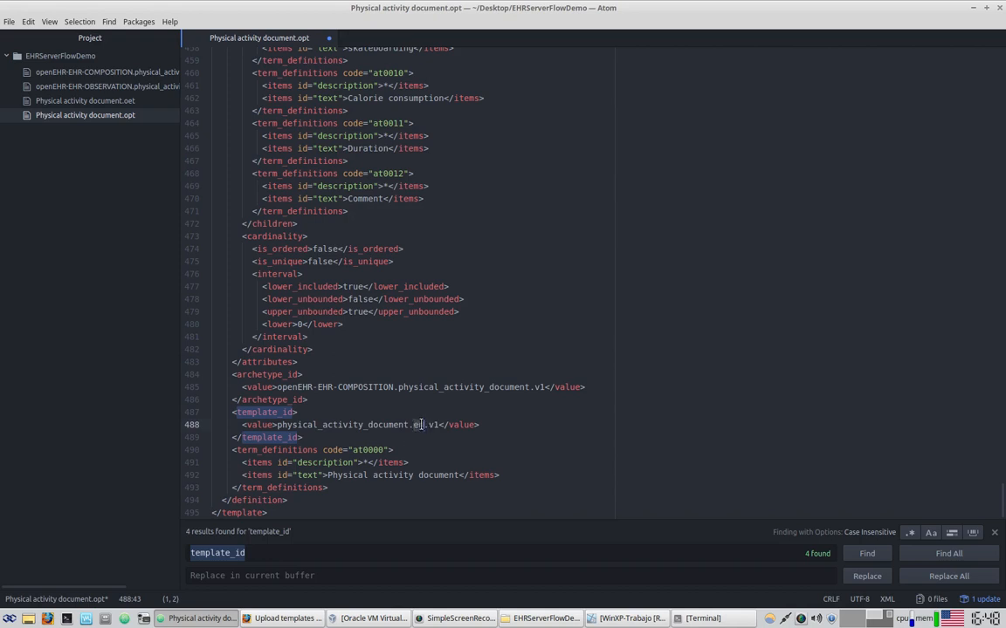
click(429, 425)
key(ctrl+s)
Close Atom and upload the corrected OPT, accepted as physical_activity_document.en.v1 version 1
click(996, 8)
click(738, 311)
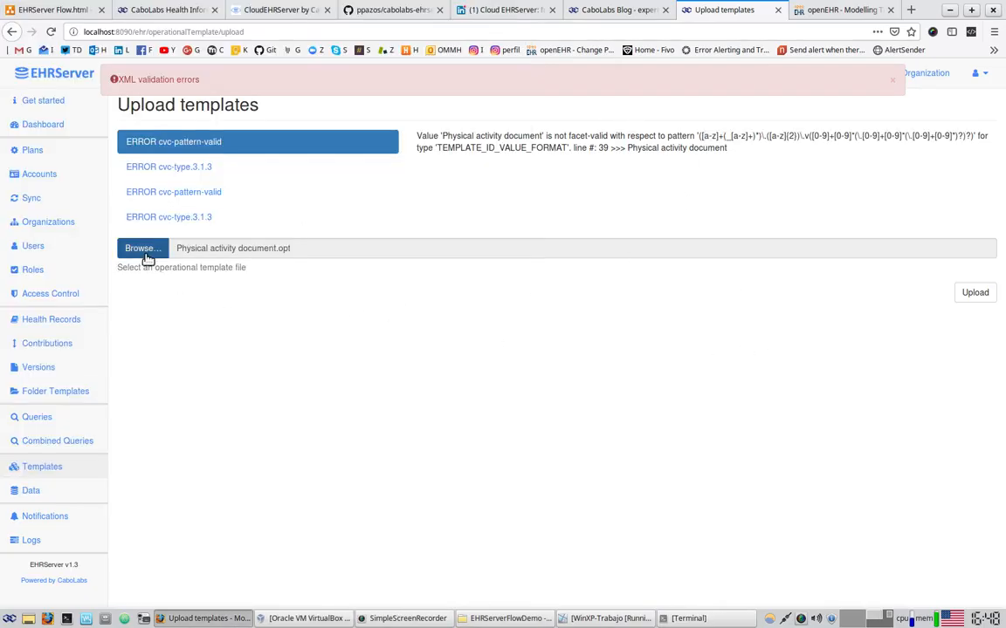
click(975, 292)
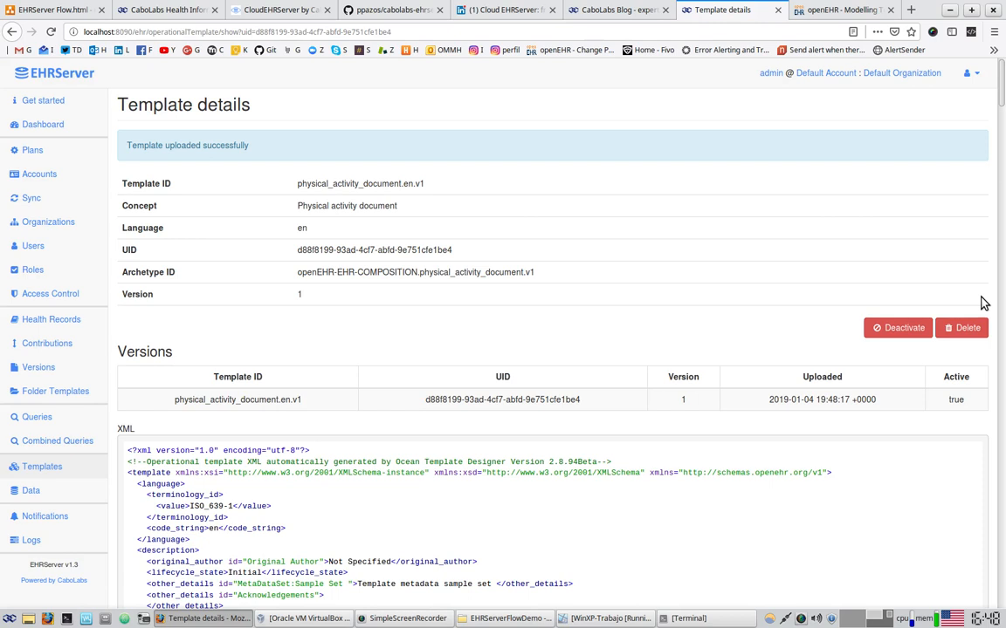
Check the Template ID physical_activity_document.en.v1 and its en part, then go to WinXP-Trabajo
triple_click(427, 183)
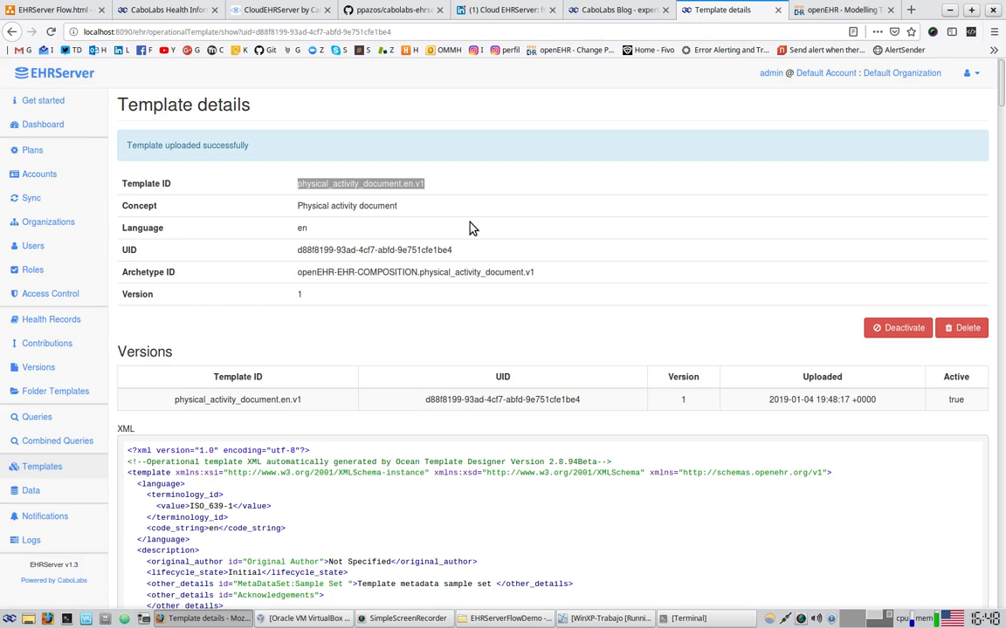
click(468, 227)
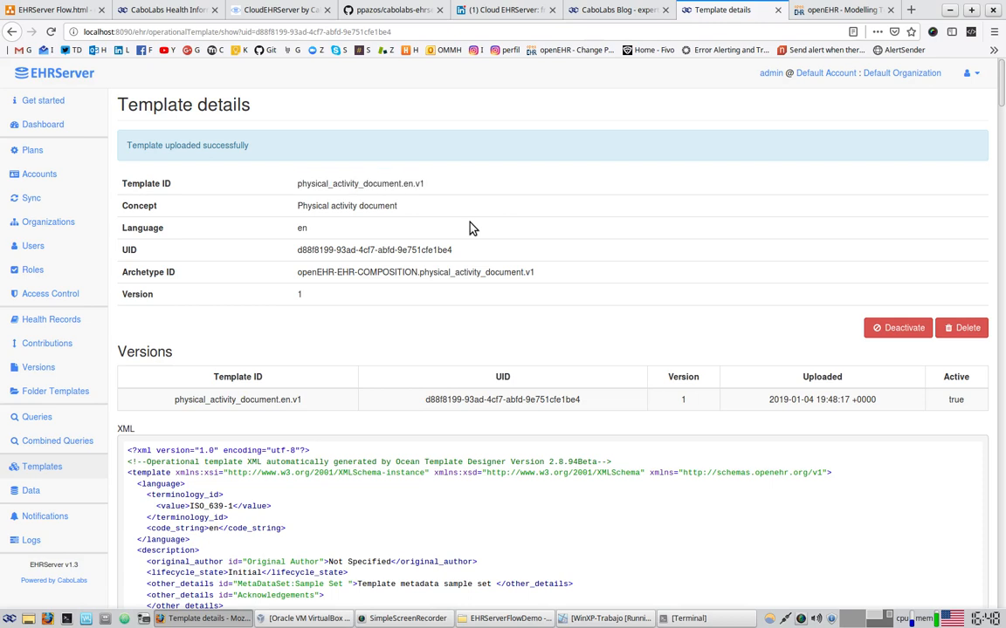
drag(298, 184, 370, 184)
double_click(408, 184)
drag(300, 184, 419, 184)
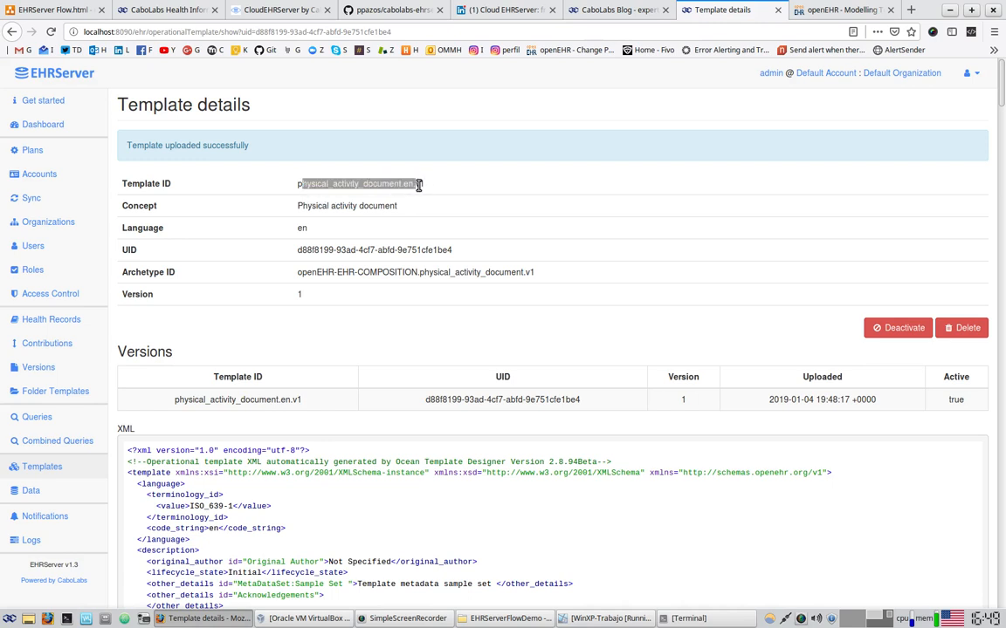
click(419, 185)
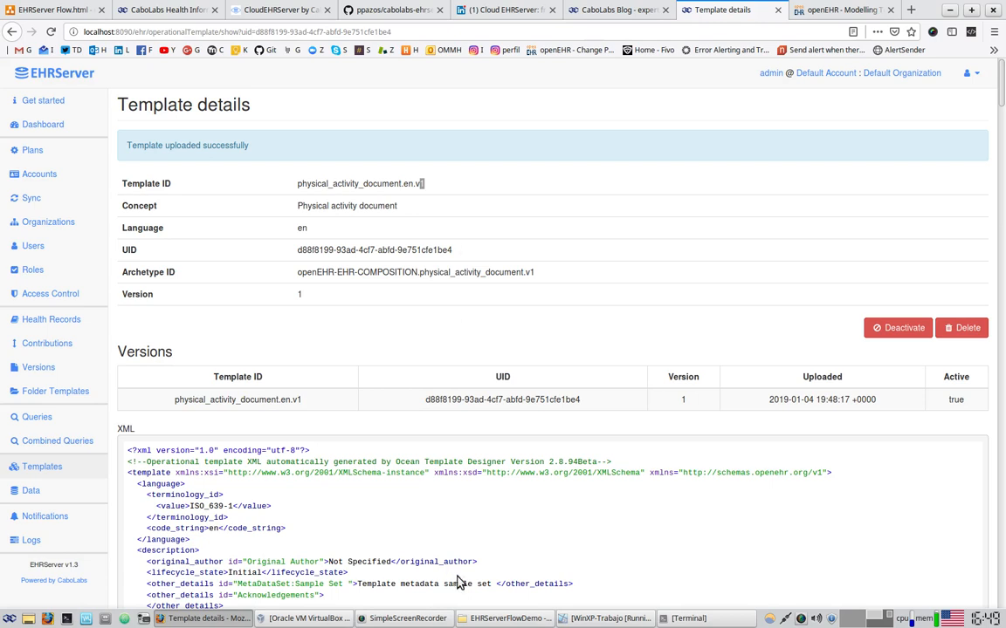
click(587, 618)
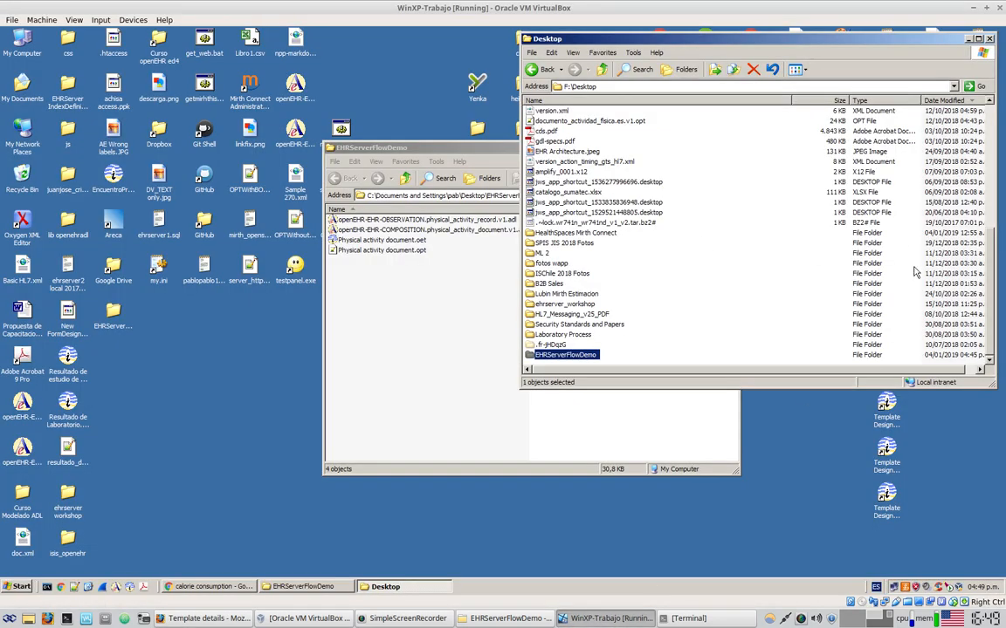
Close the WinXP-Trabajo virtual machine, saving its state, and return to Firefox
click(1000, 9)
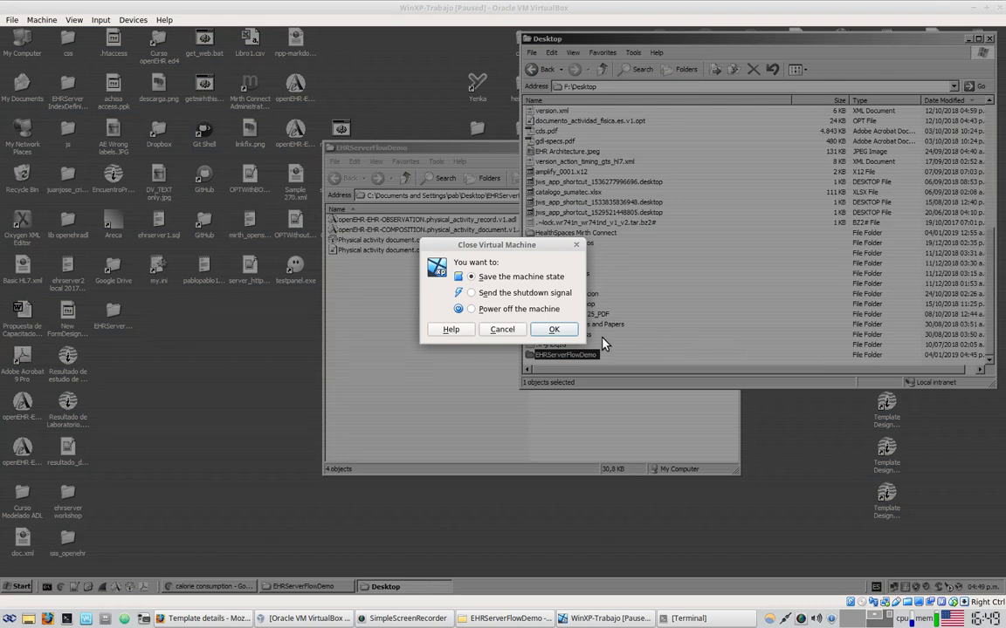
click(553, 330)
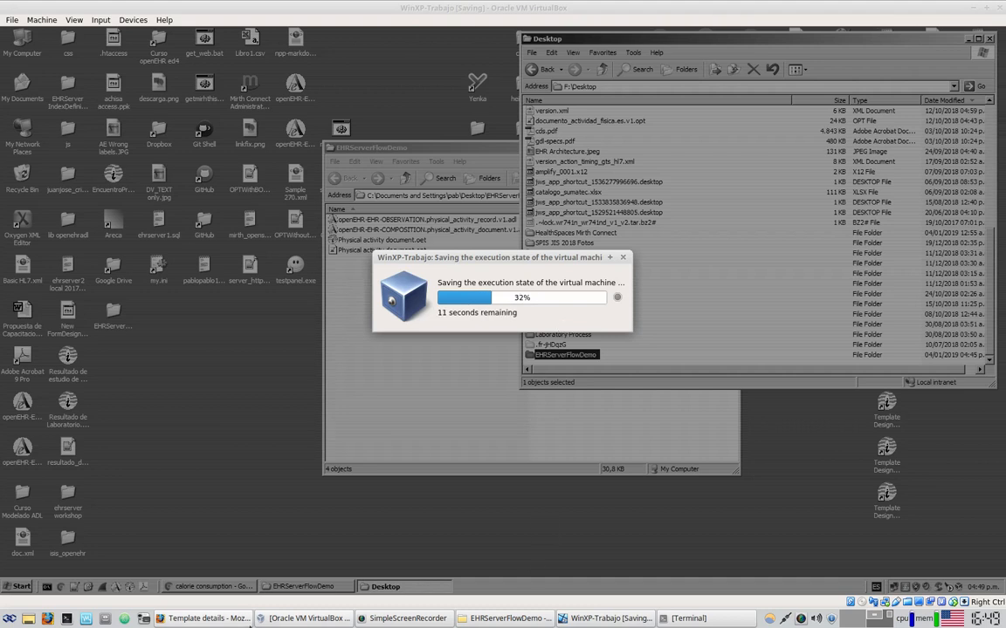
click(226, 623)
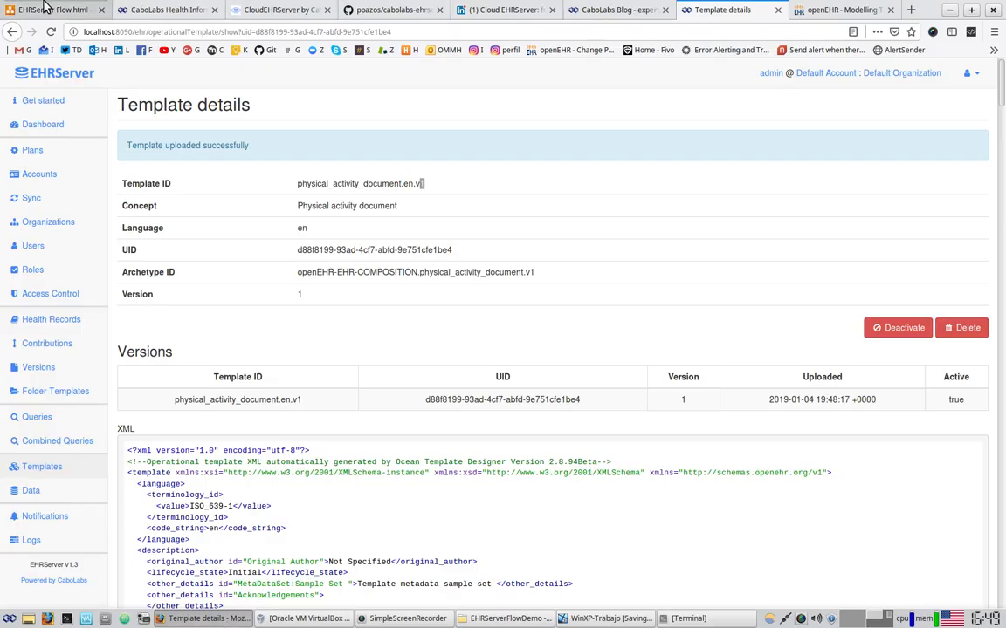
click(52, 10)
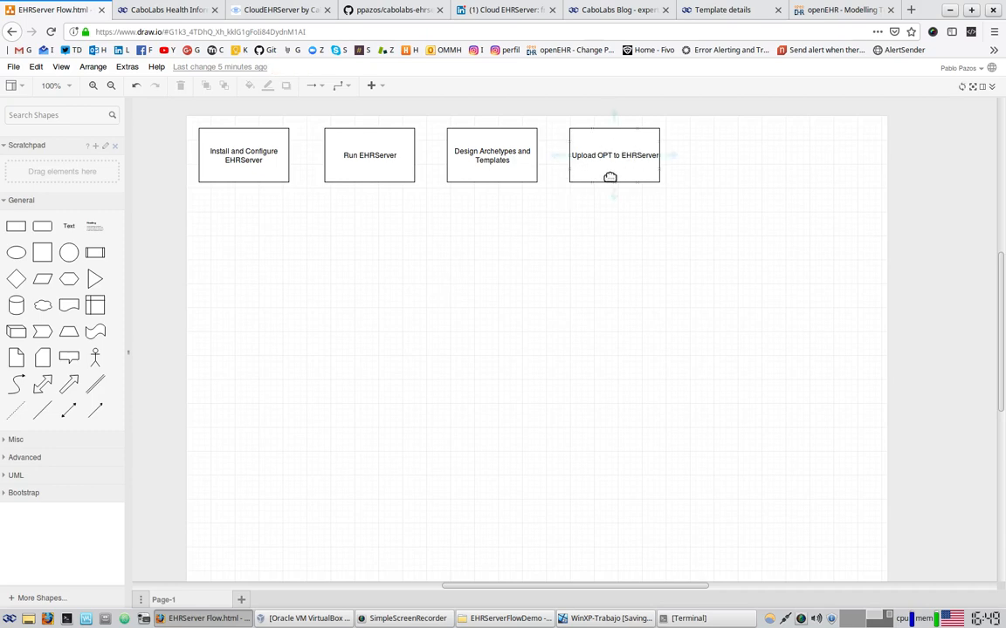
Copy the Upload OPT box into a gap before it, labelled 'Change the template_id value in the OPT'
drag(617, 151, 708, 155)
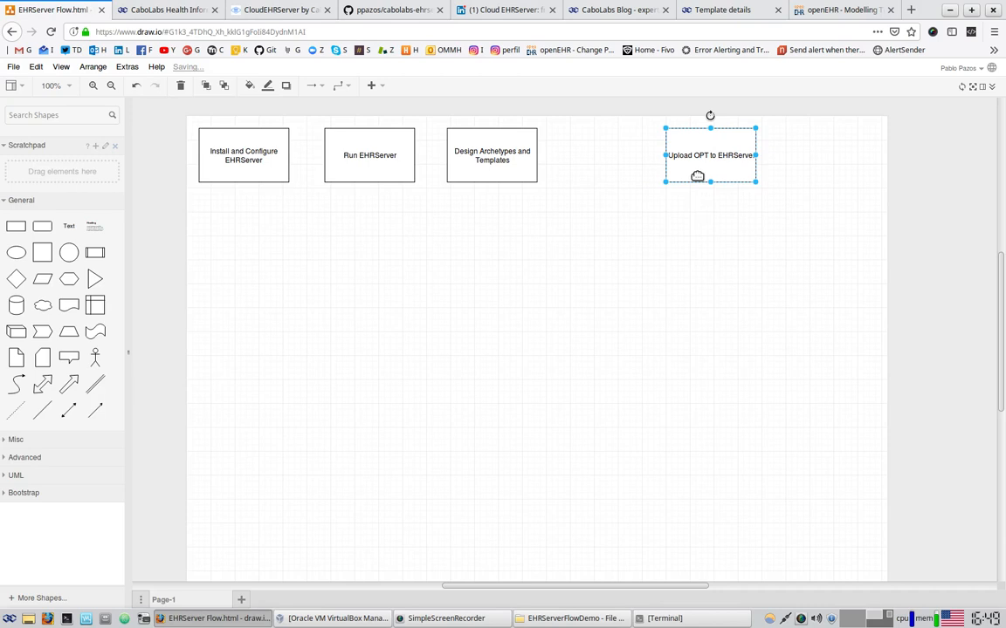
drag(703, 166, 594, 162)
double_click(593, 162)
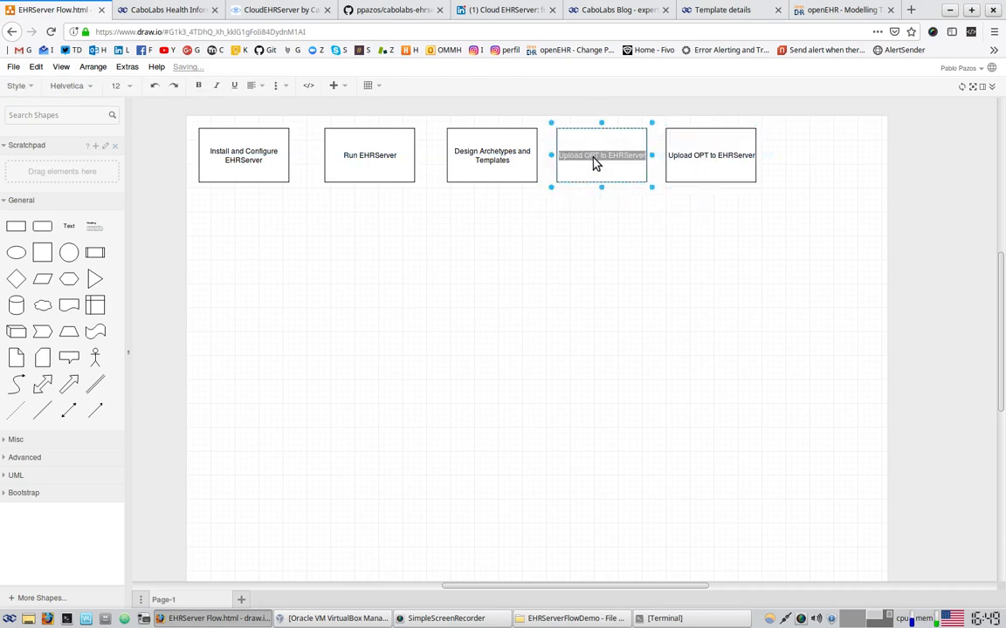
text(Change the template_id value)
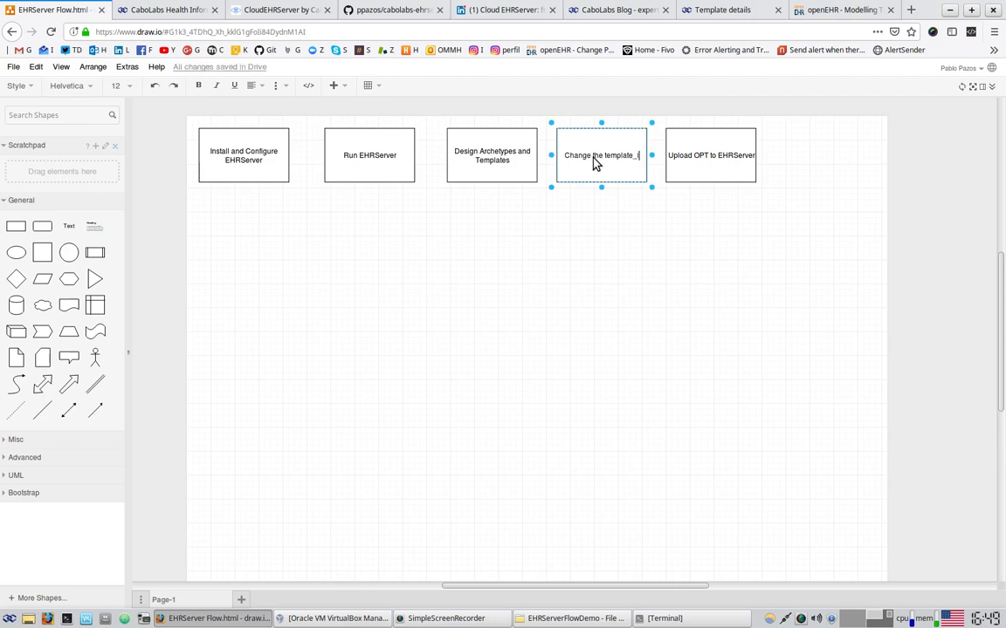
text( in the OPT)
Finish the new step's label and select its box in the diagram
click(592, 258)
click(611, 176)
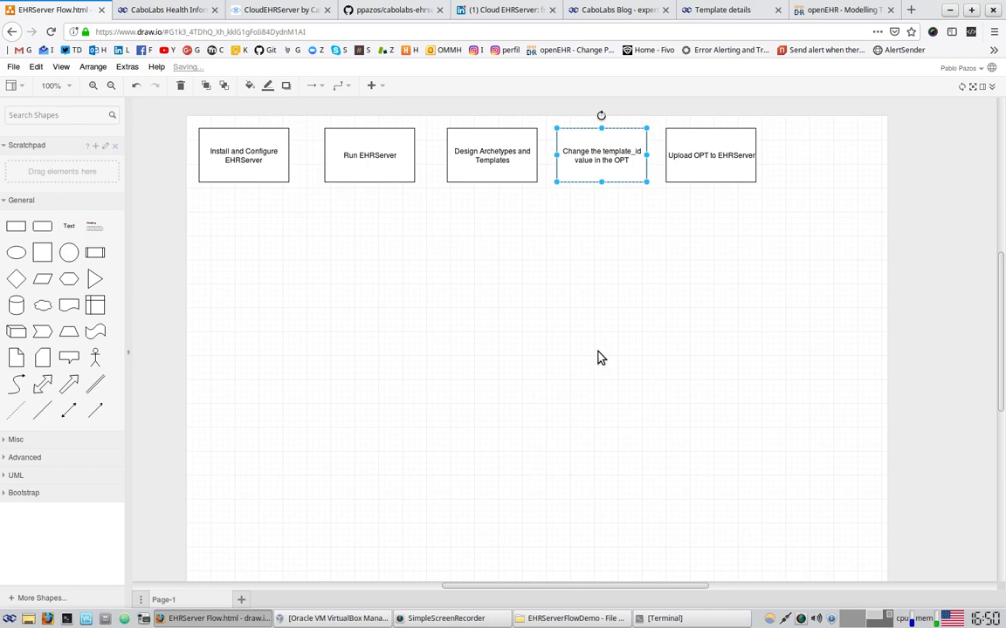
click(856, 11)
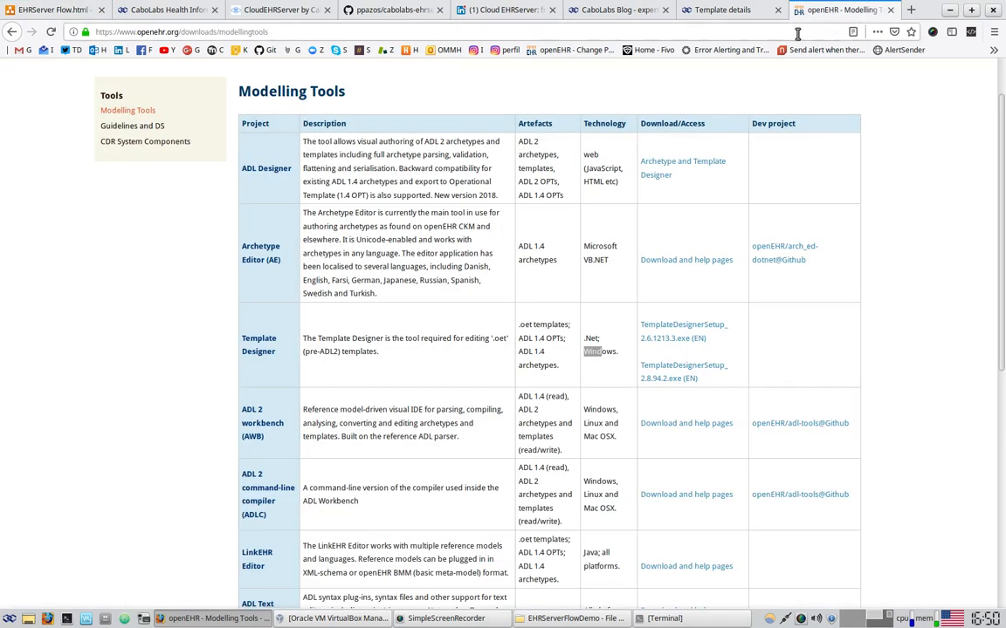
Load github.com in a new browser tab by typing git
click(909, 11)
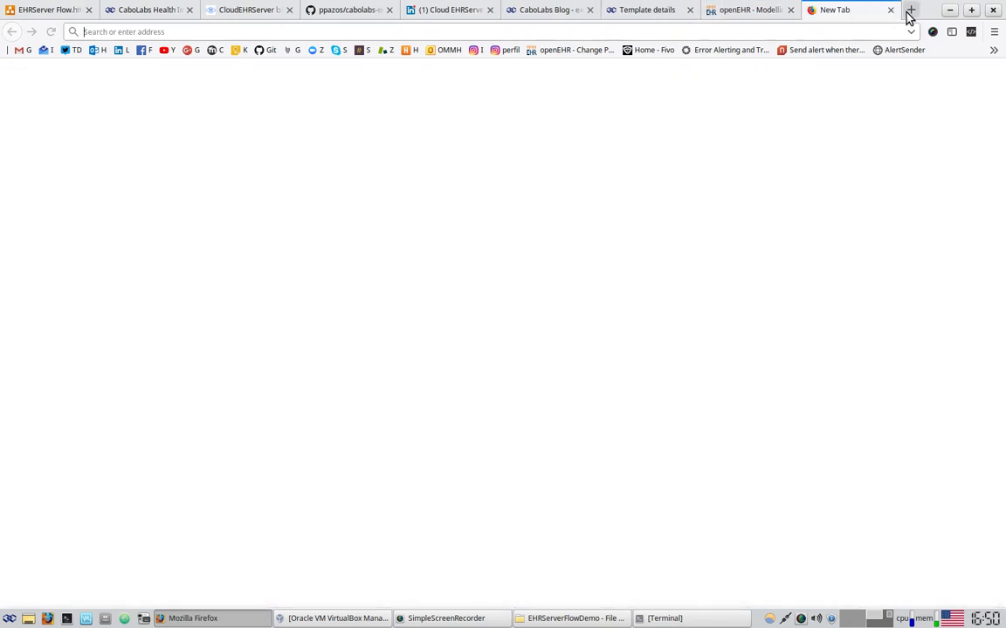
text(git)
key(Return)
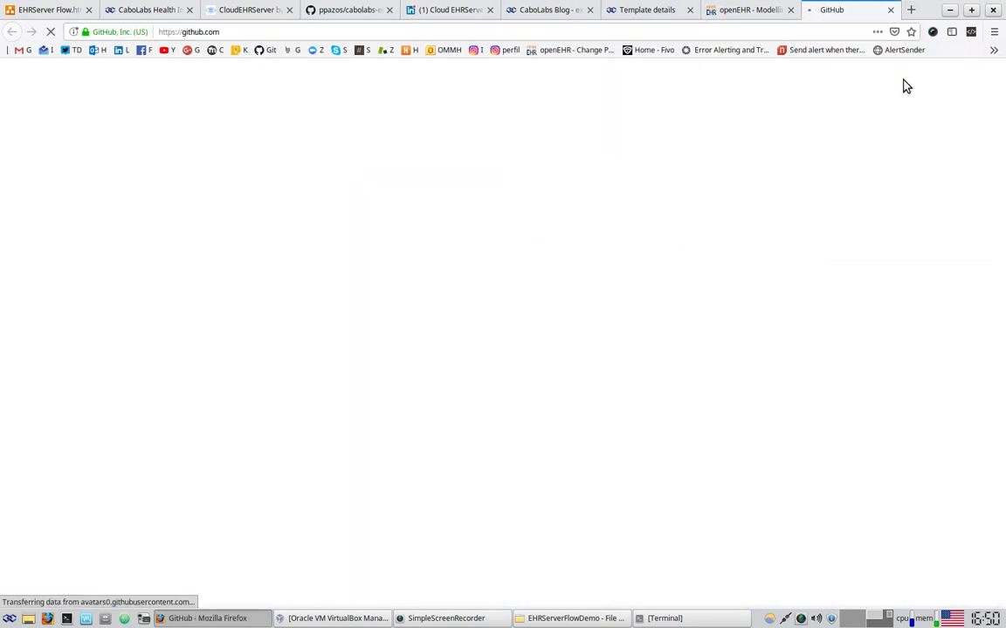
Find the Template Management (from EHRServer v1.3) page in the cabolabs-ehrserver wiki
click(129, 210)
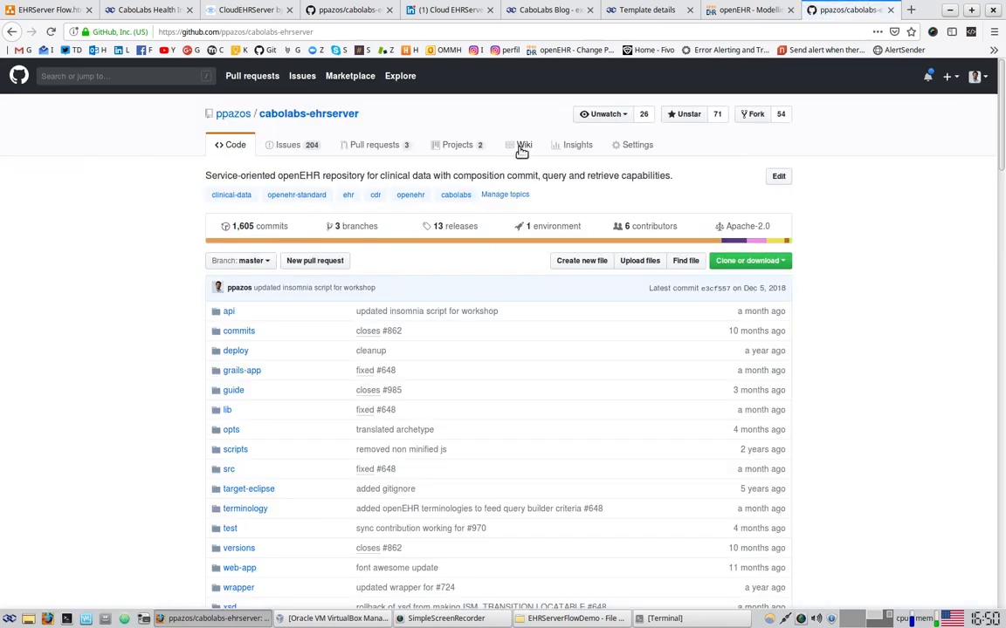
click(519, 148)
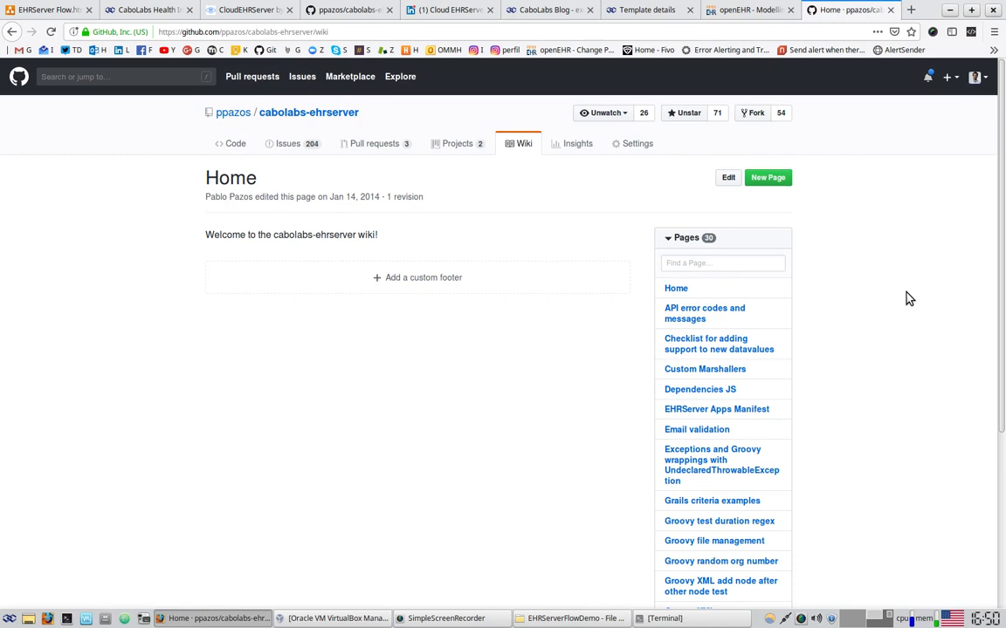
click(729, 262)
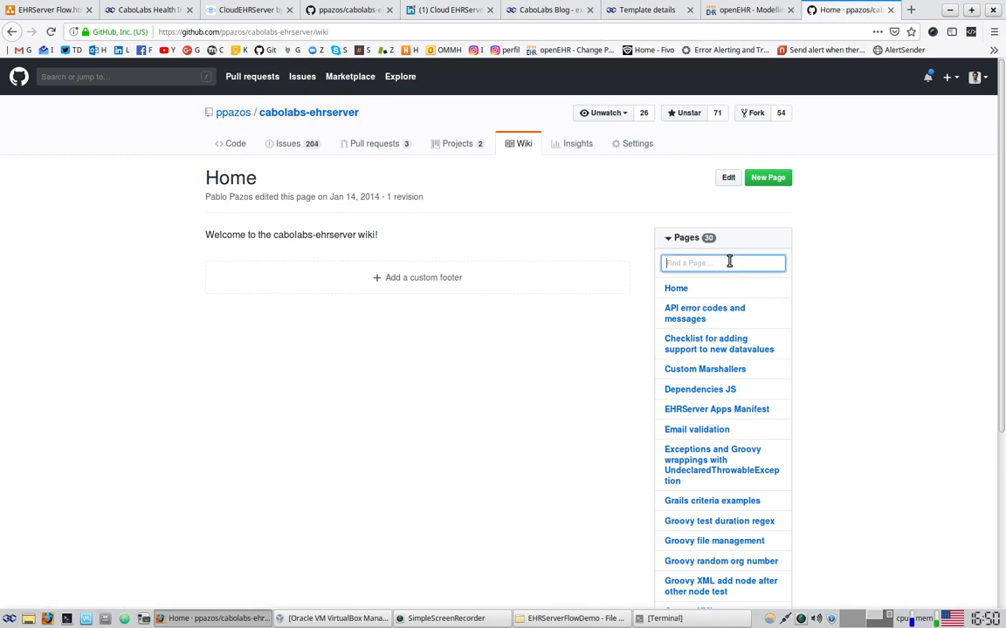
text(templ)
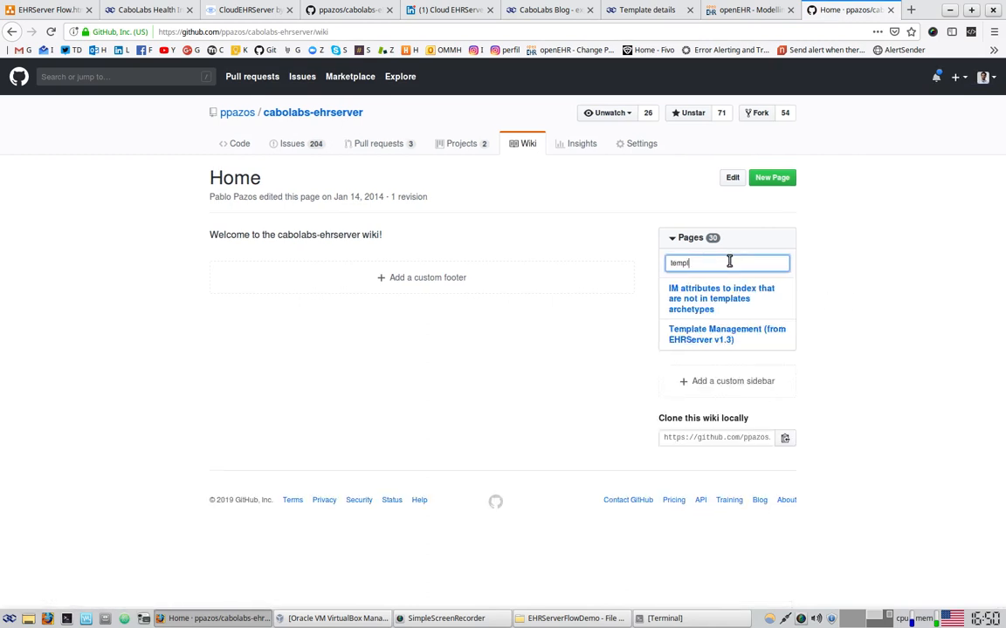
click(696, 341)
Review the page's example template IDs, then select the page's address for copying
scroll(377, 298, down, 4)
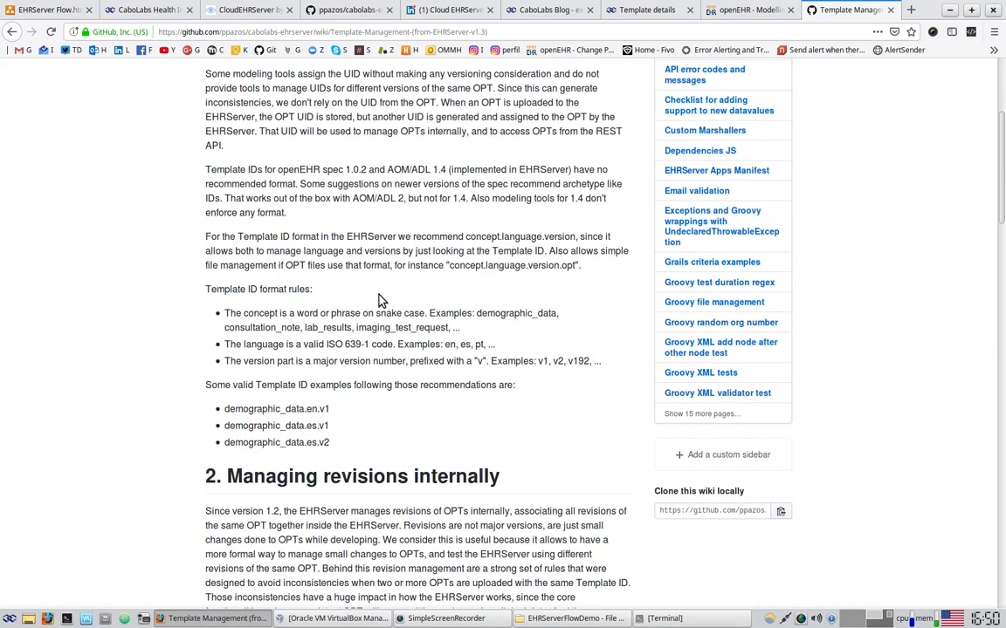
drag(242, 408, 347, 447)
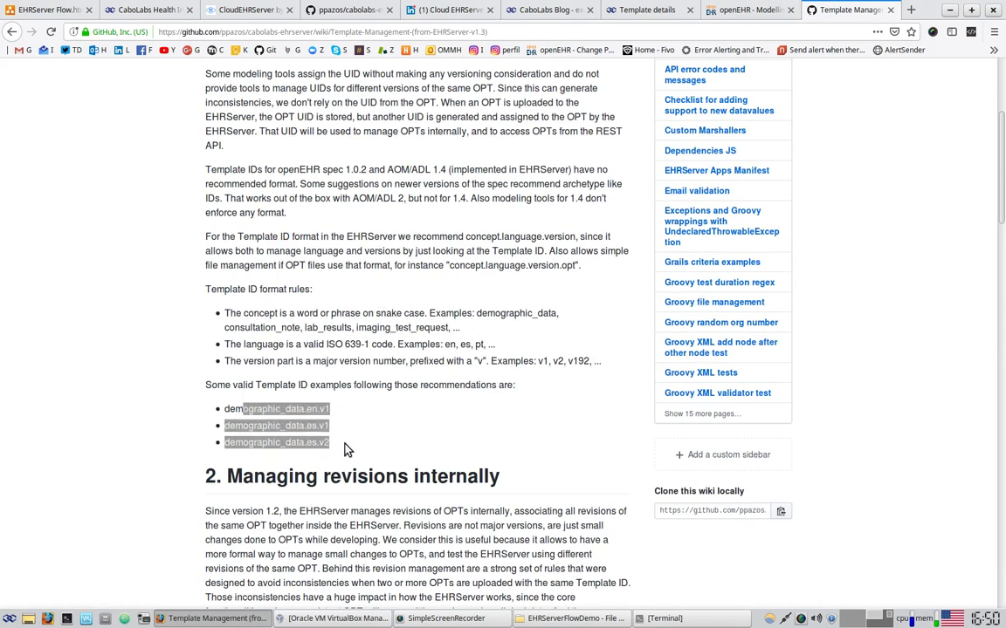
click(343, 433)
drag(267, 426, 330, 430)
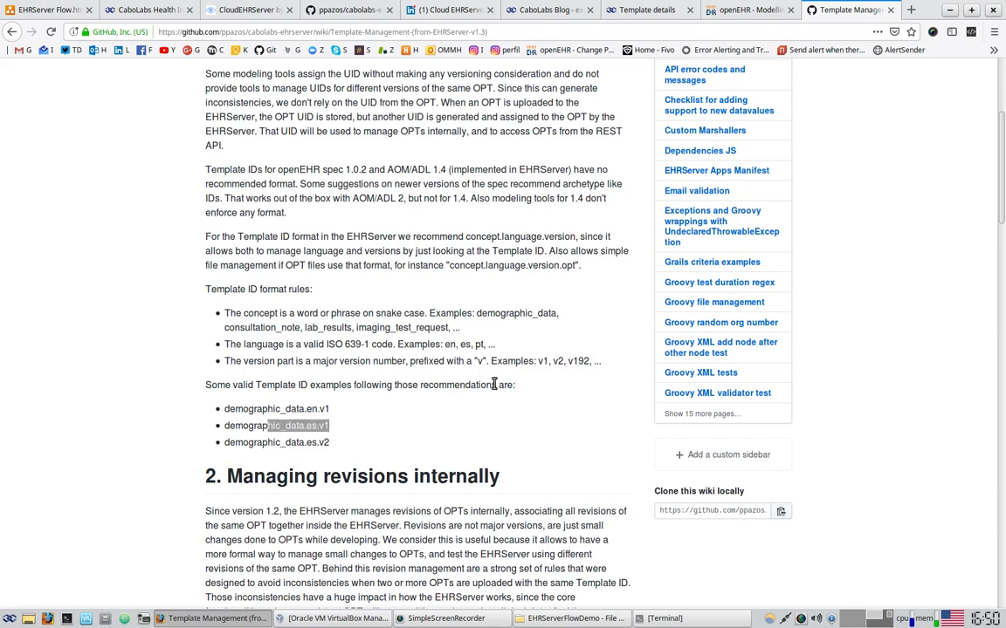
scroll(494, 384, up, 4)
scroll(422, 70, up, 1)
click(385, 31)
key(ctrl+c)
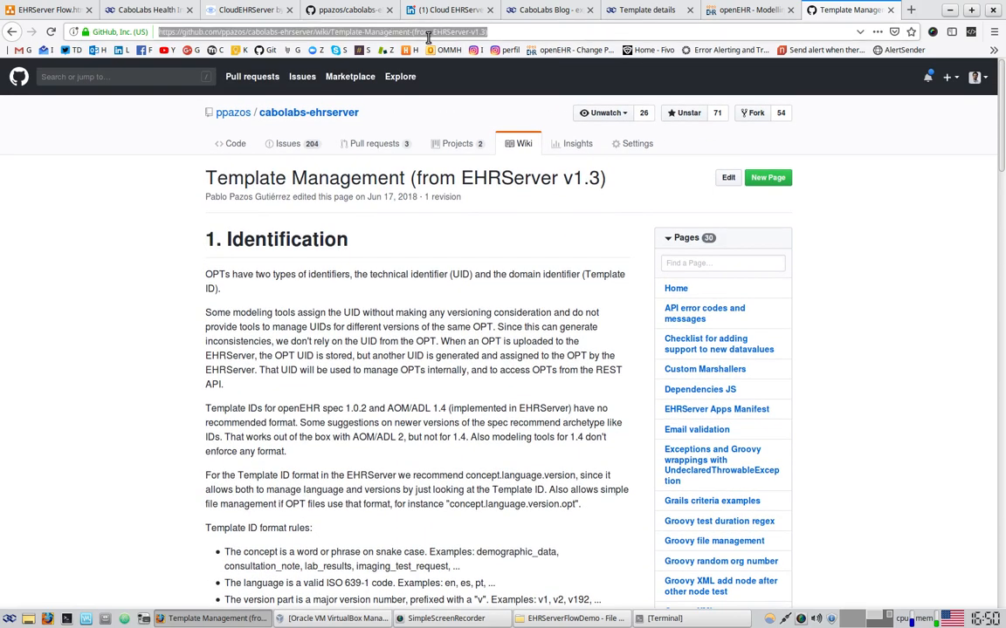
Paste the Template Management wiki URL as a text note under the new template_id step
click(46, 10)
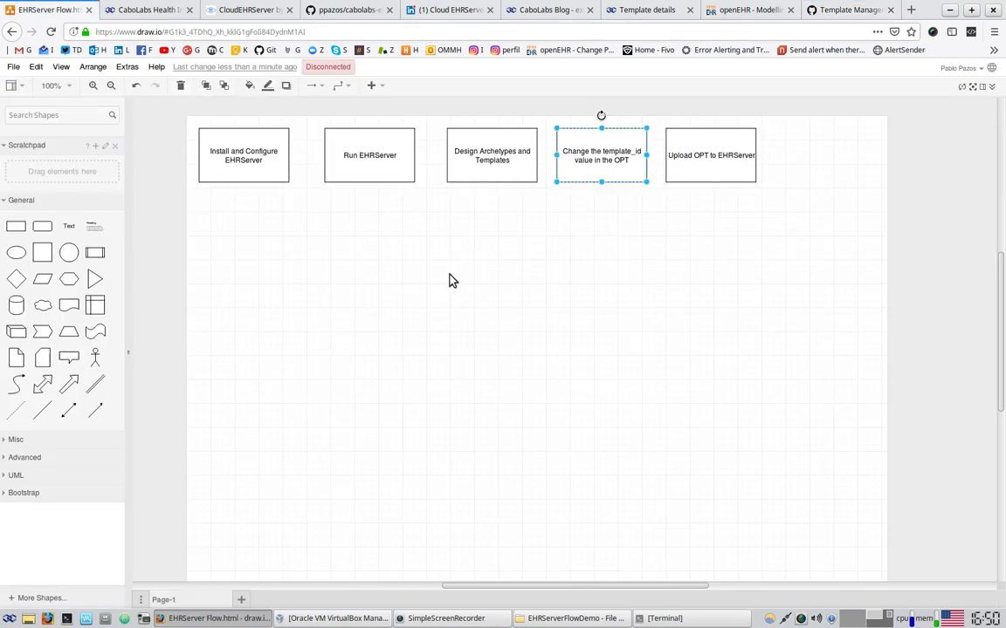
double_click(568, 205)
key(ctrl+v)
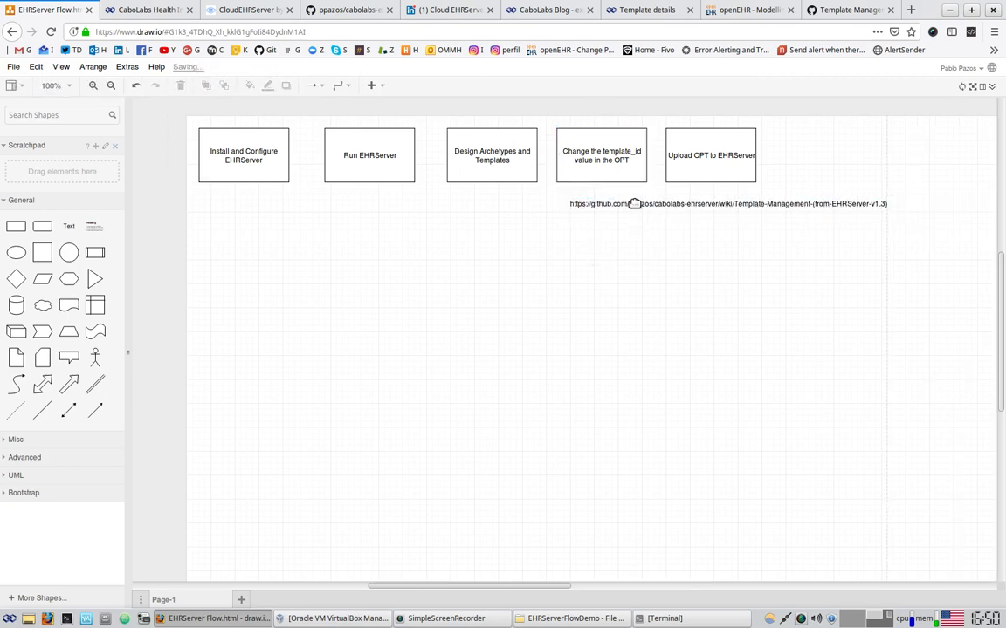
mouse_move(633, 202)
mouse_down()
mouse_move(617, 232)
mouse_move(606, 197)
mouse_move(624, 198)
mouse_up()
click(641, 363)
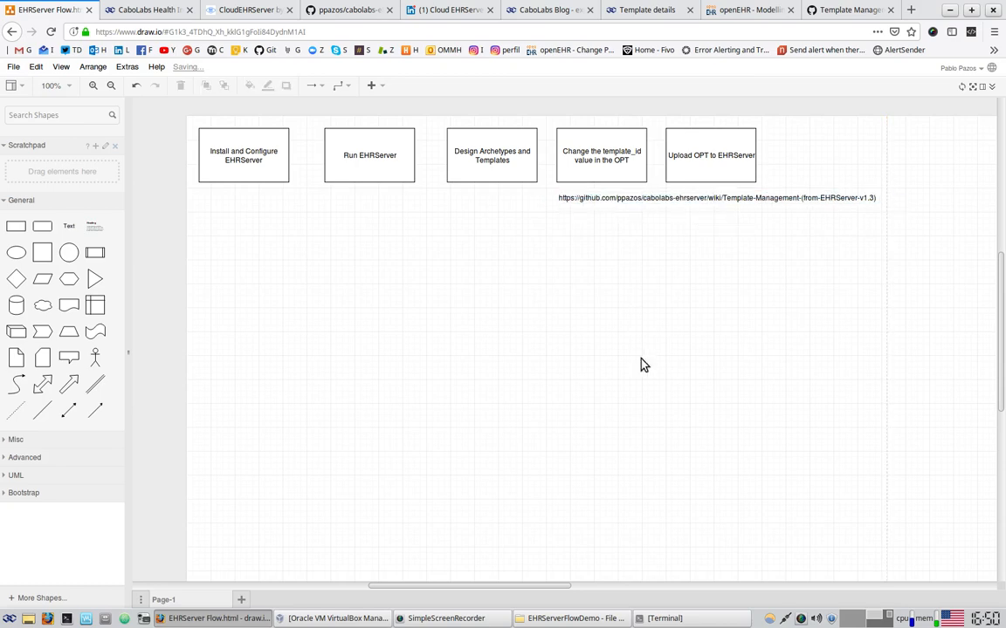
click(709, 157)
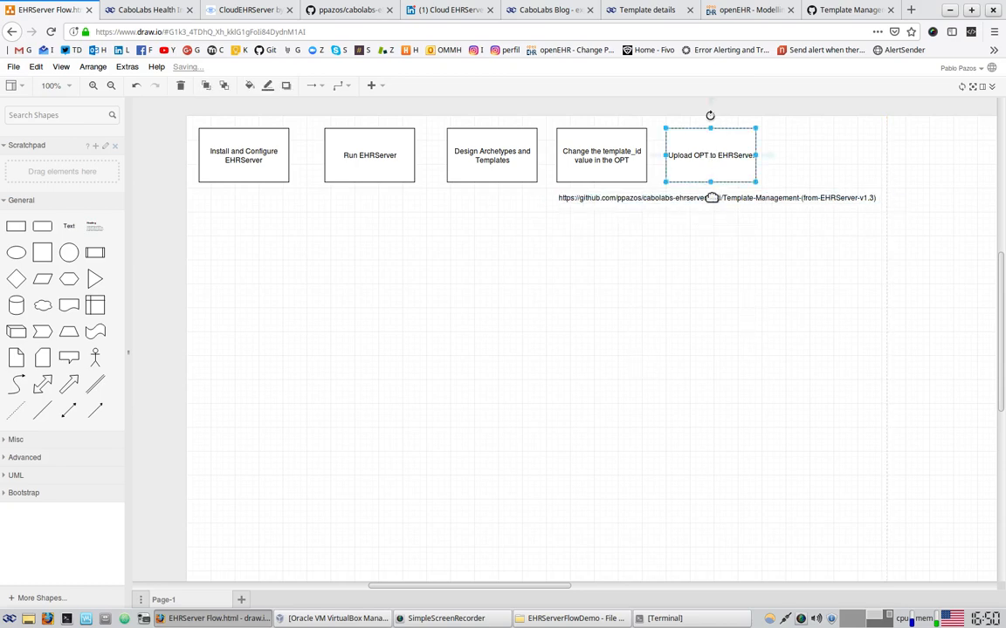
click(848, 8)
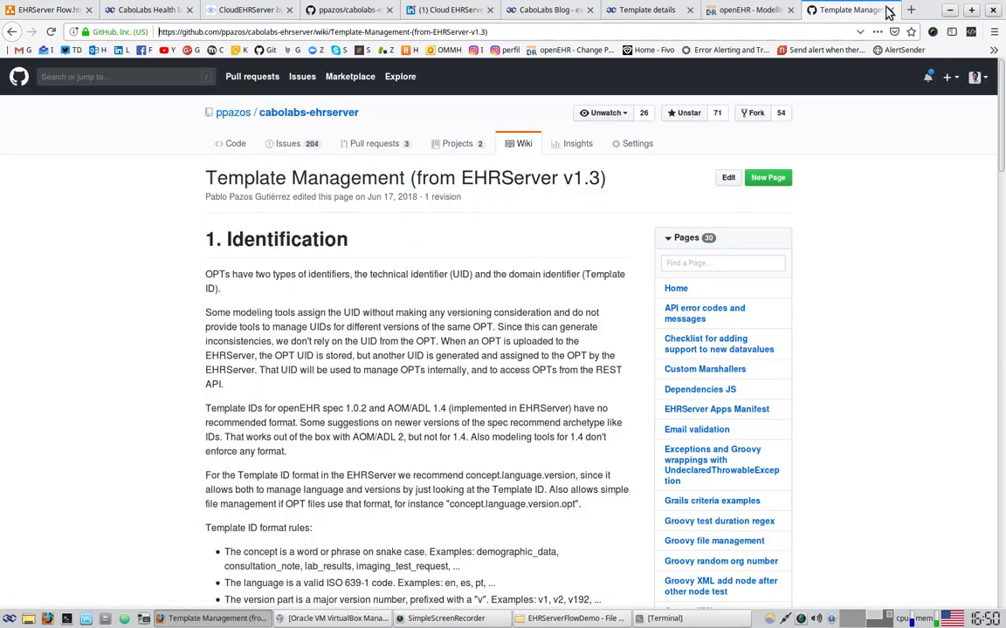
Switch to the uploaded physical activity template's details page and highlight the upload success message
click(889, 9)
click(688, 8)
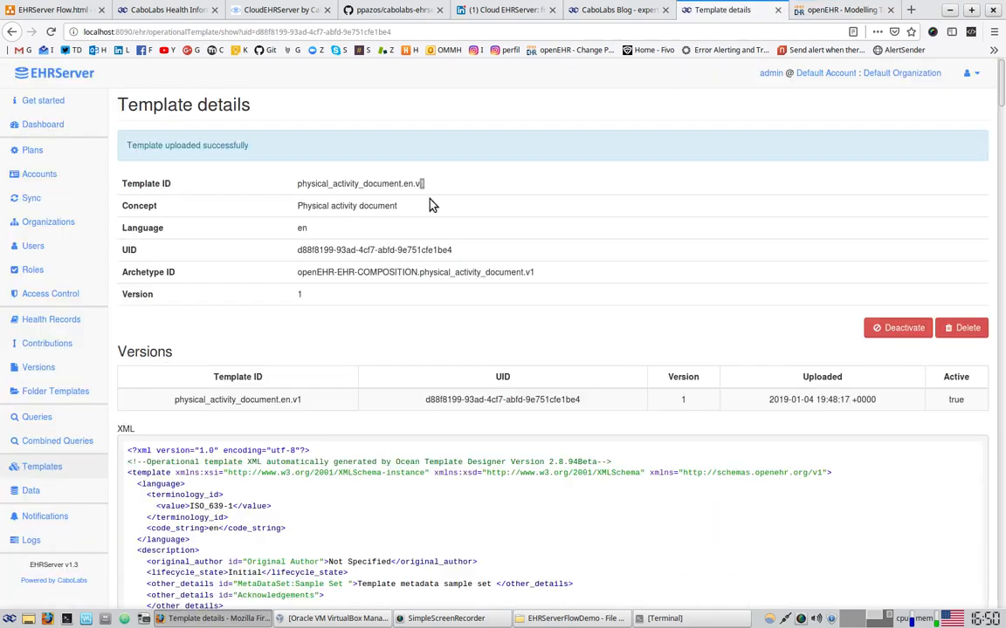
drag(188, 147, 251, 147)
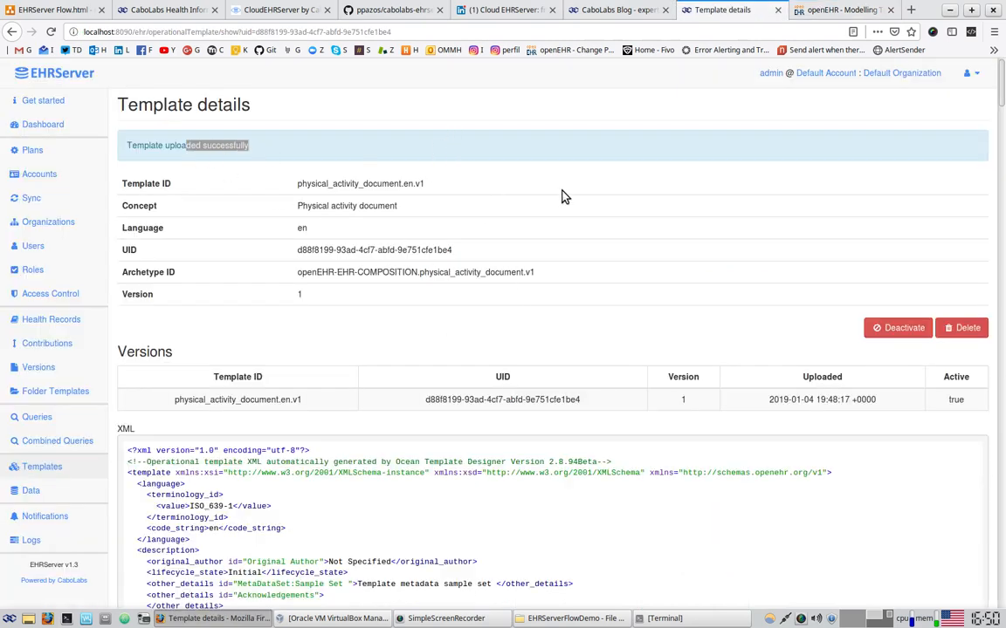
scroll(695, 348, down, 2)
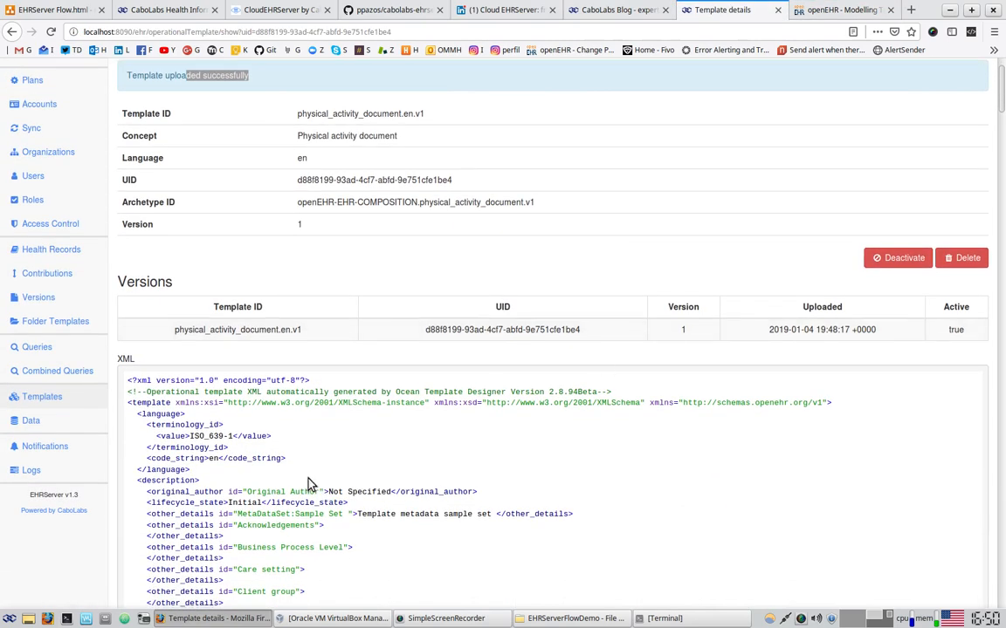
scroll(346, 476, down, 2)
scroll(346, 476, down, 6)
Scroll through the template XML, then list templates showing physical_activity_document.en.v1
drag(332, 128, 588, 404)
scroll(587, 404, down, 3)
scroll(588, 399, down, 5)
drag(474, 222, 559, 488)
scroll(626, 415, down, 7)
scroll(625, 415, up, 10)
scroll(520, 424, up, 12)
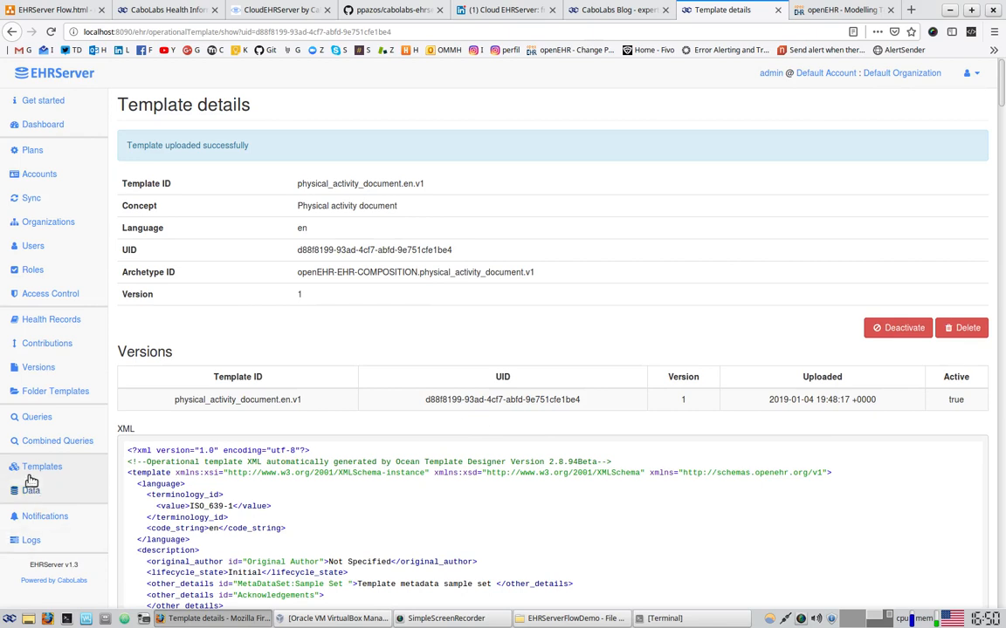
click(38, 468)
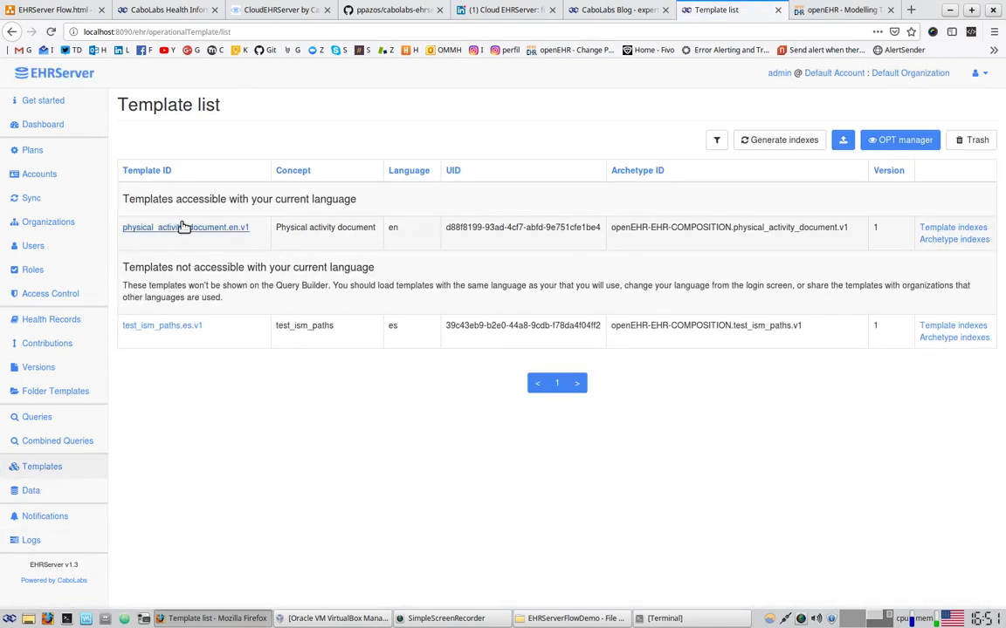
drag(611, 228, 630, 228)
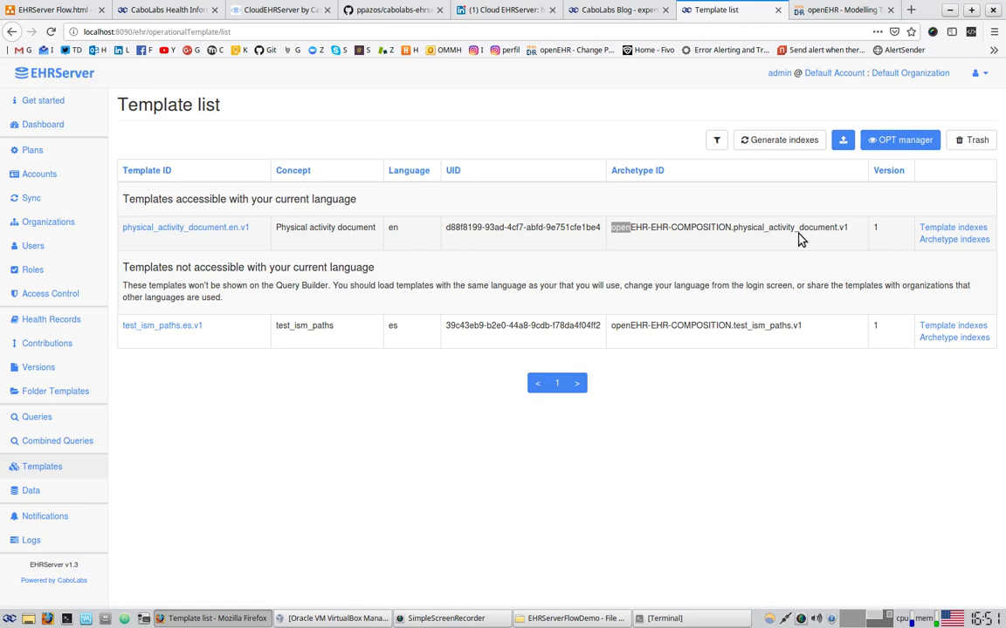
Load server001.cloudehrserver.com/cot/ in a new tab at 100% zoom and choose Clinical Document Instance Generator XML
click(910, 9)
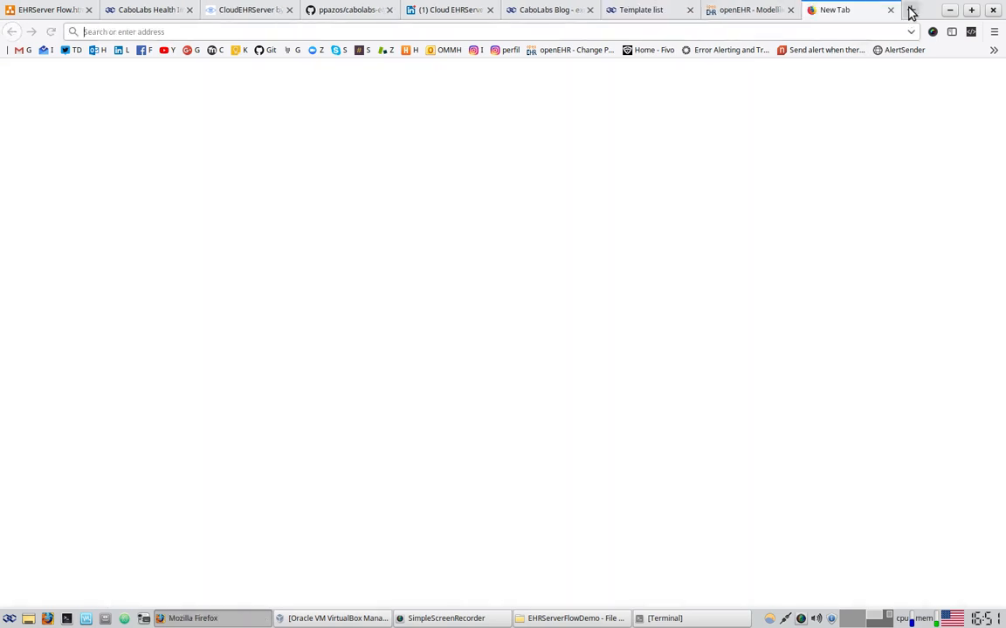
text(cot)
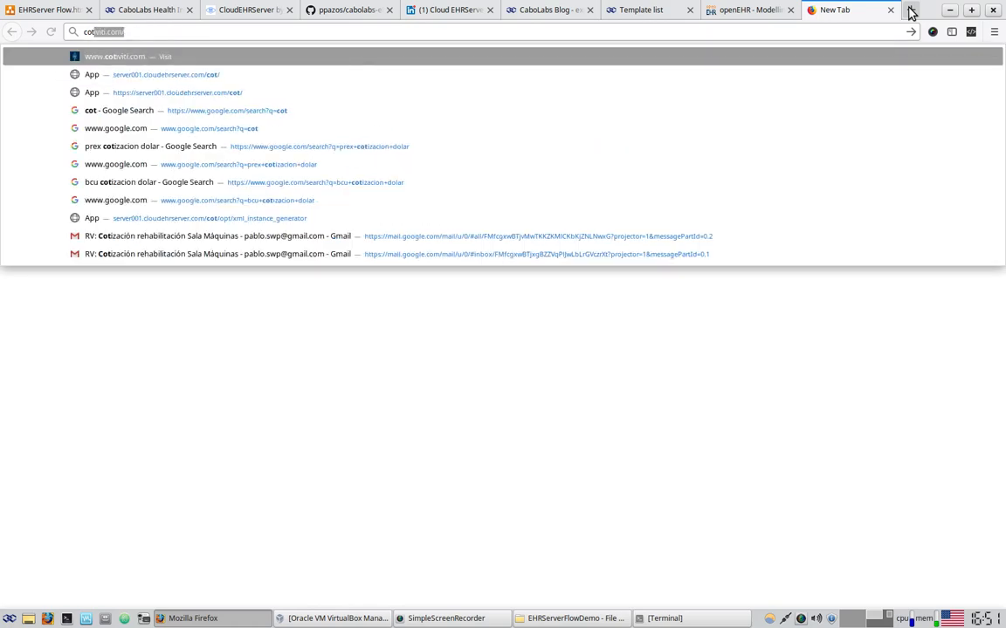
key(Down)
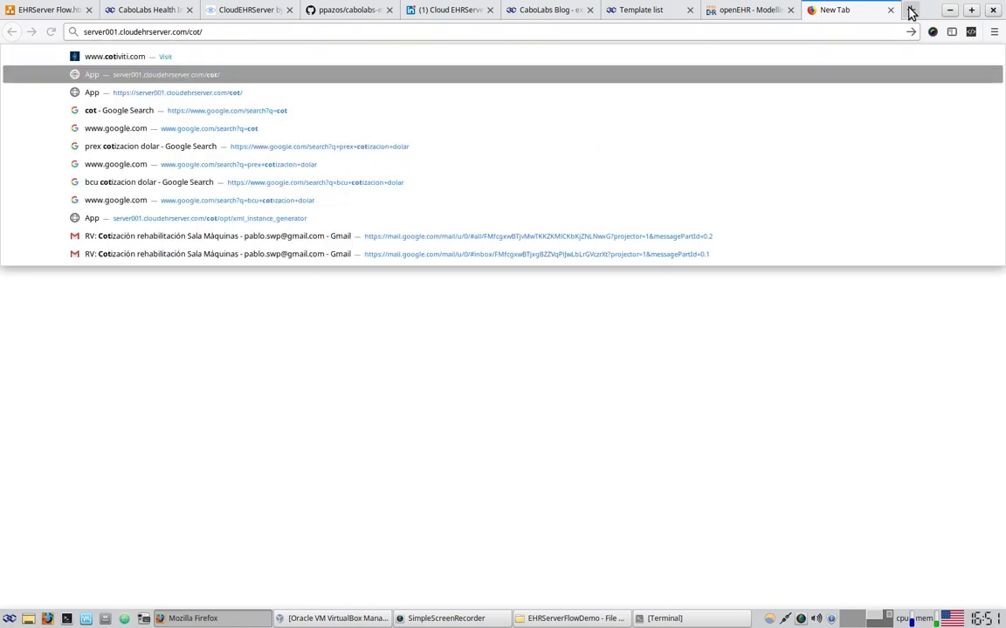
key(Return)
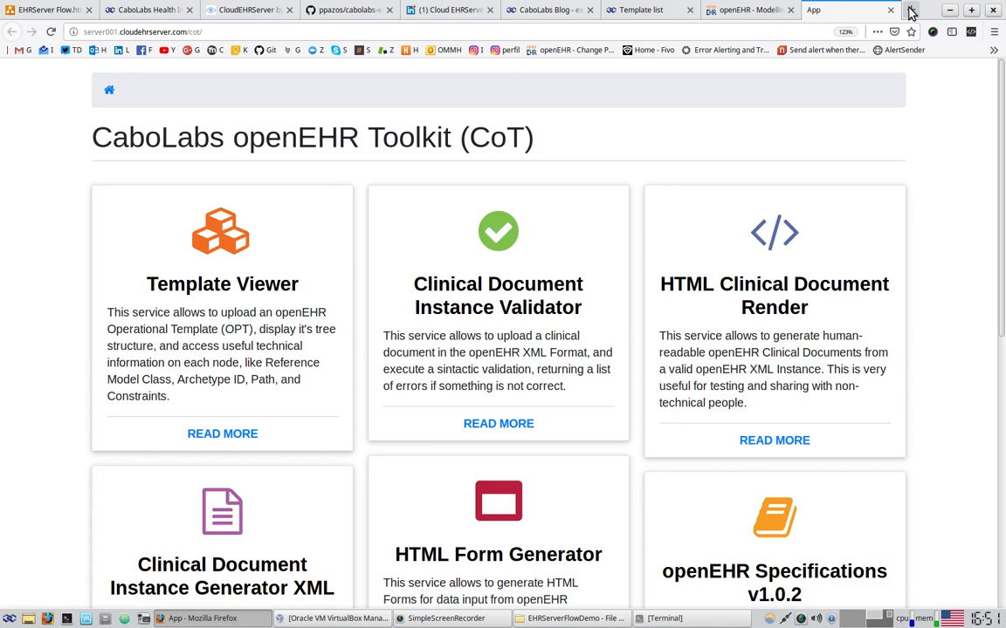
click(844, 31)
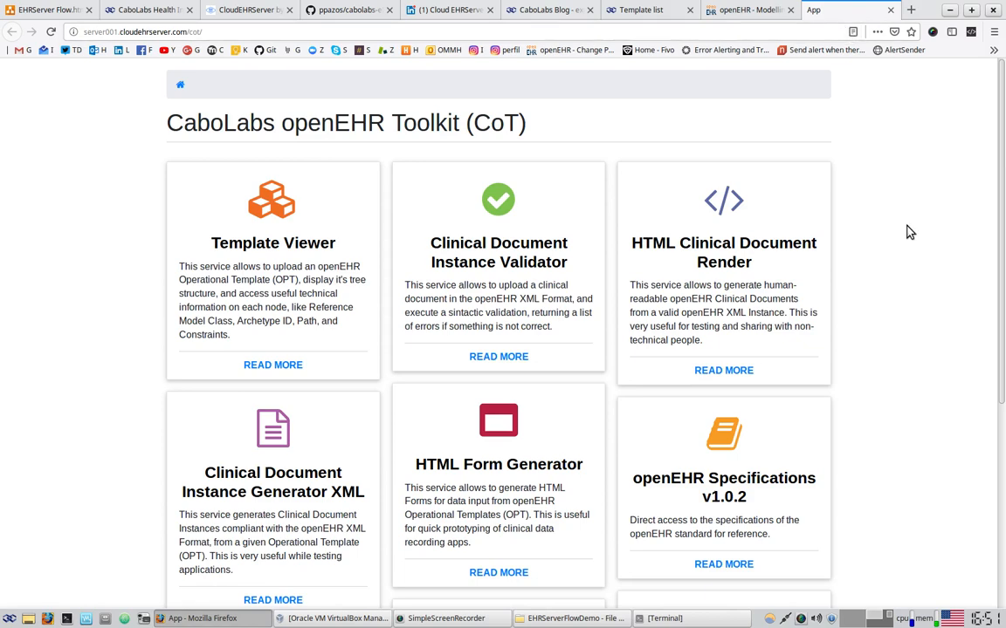
scroll(864, 467, down, 2)
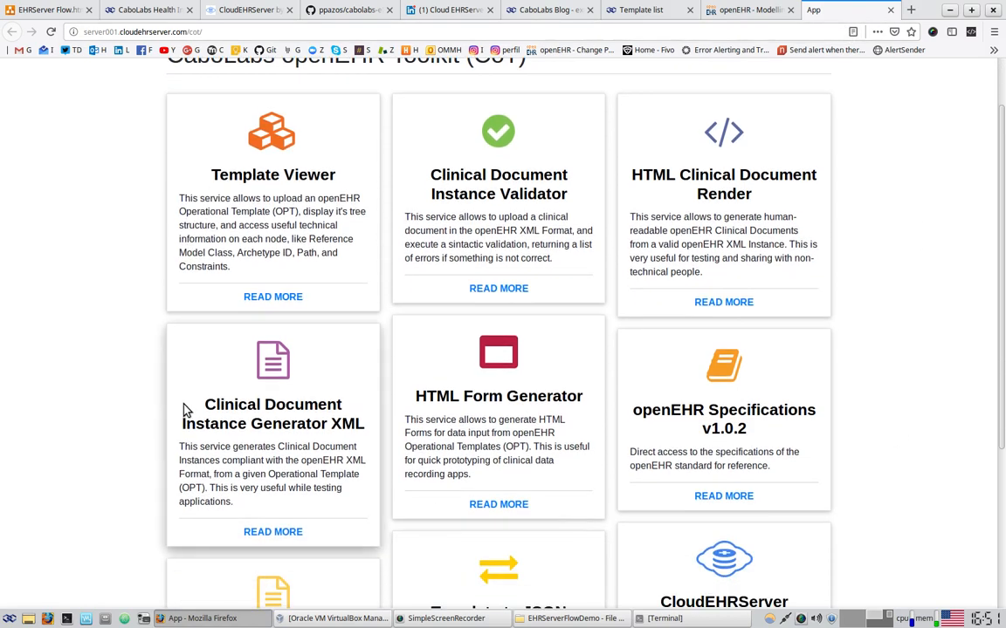
click(292, 426)
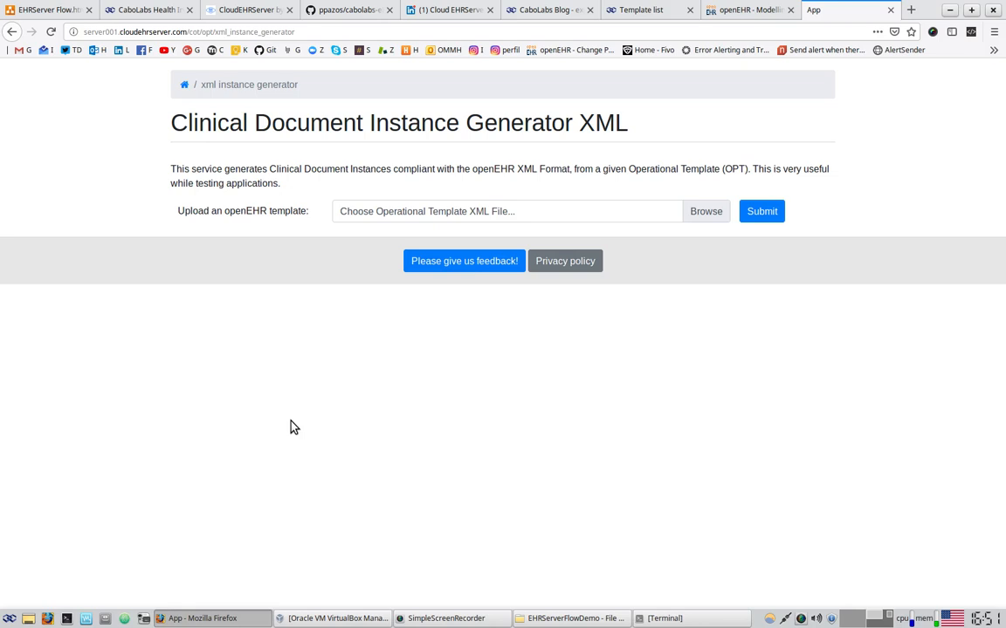
Submit 'Physical activity document.opt' from the EHRServerFlowDemo folder to generate the XML instance
click(714, 212)
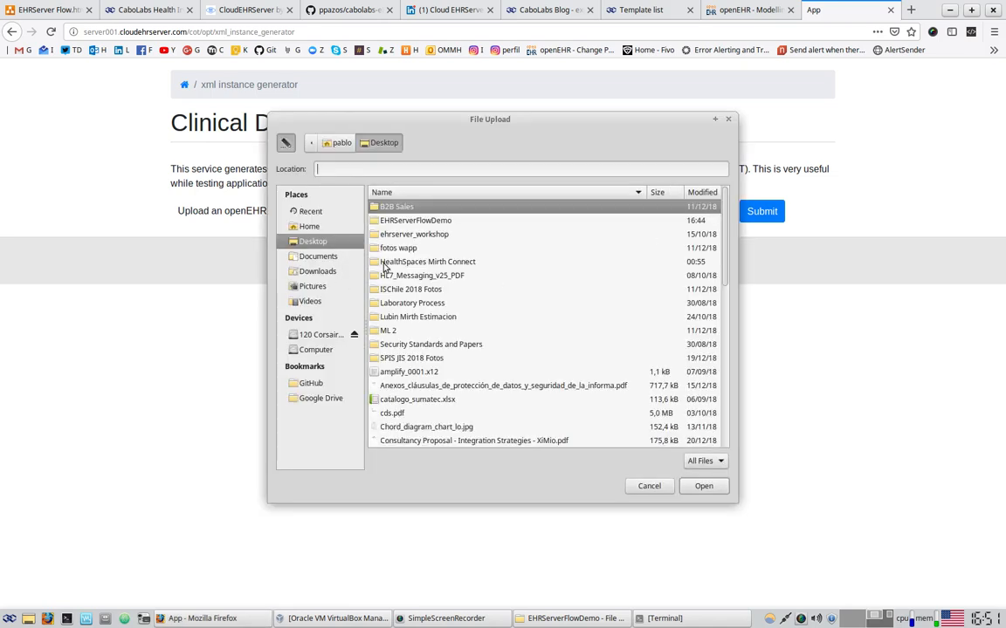
double_click(456, 220)
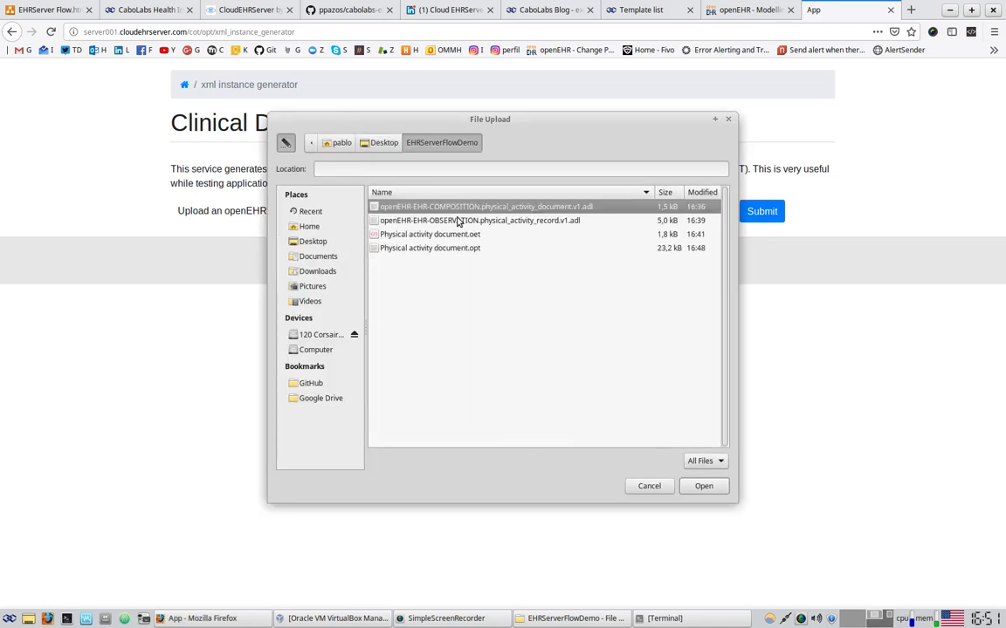
click(452, 249)
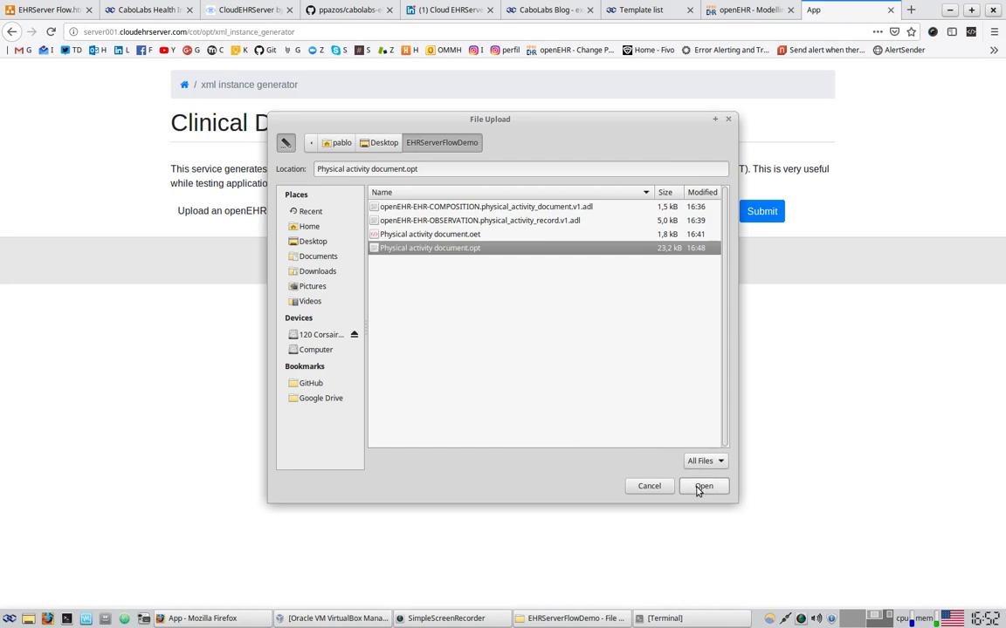
click(702, 485)
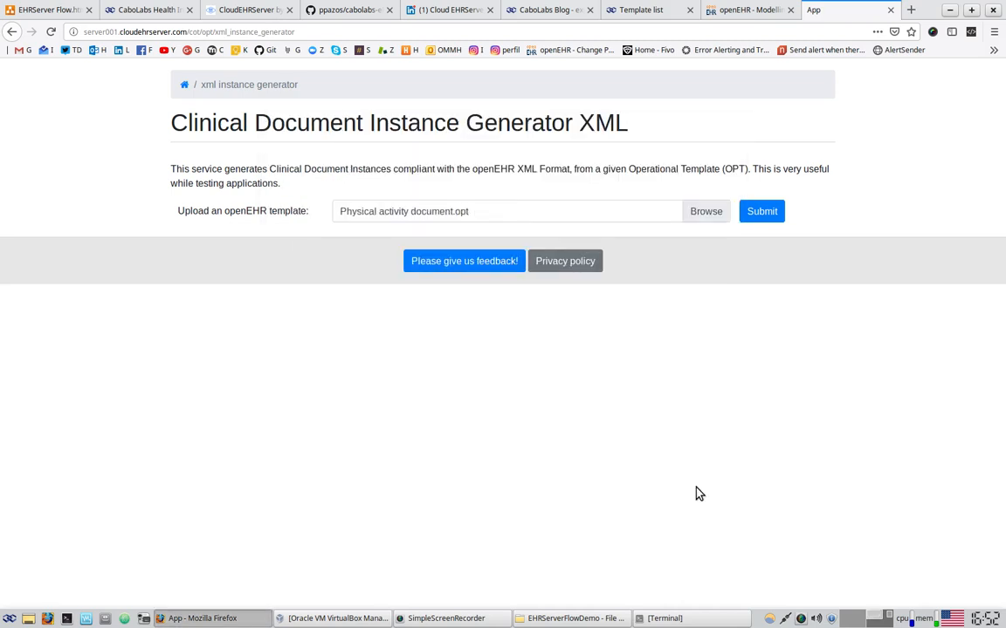
click(762, 212)
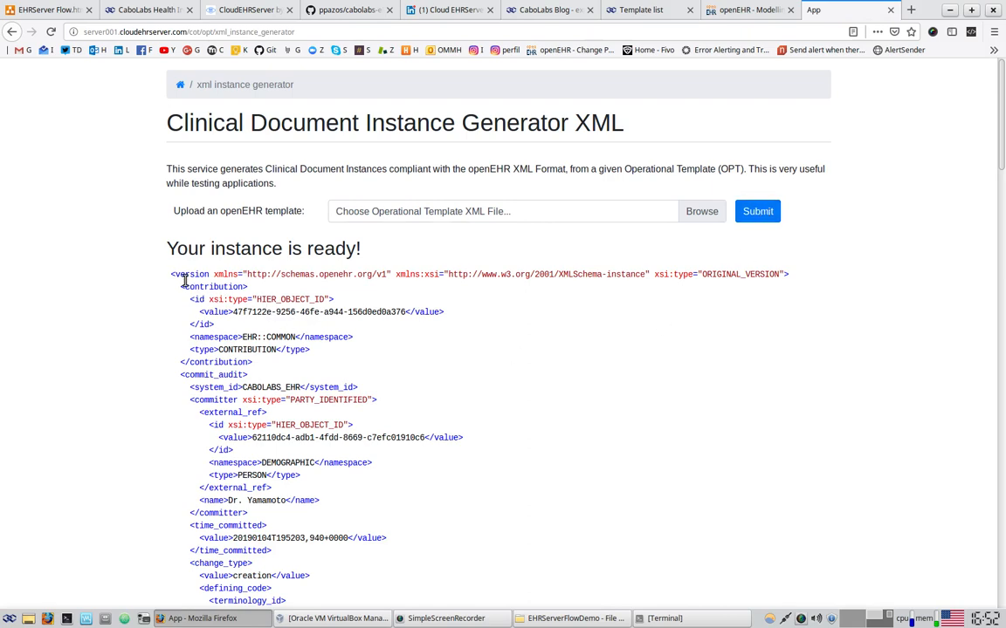
drag(185, 274, 213, 400)
scroll(558, 427, down, 3)
scroll(560, 428, up, 3)
click(199, 275)
drag(173, 273, 239, 463)
scroll(451, 416, down, 8)
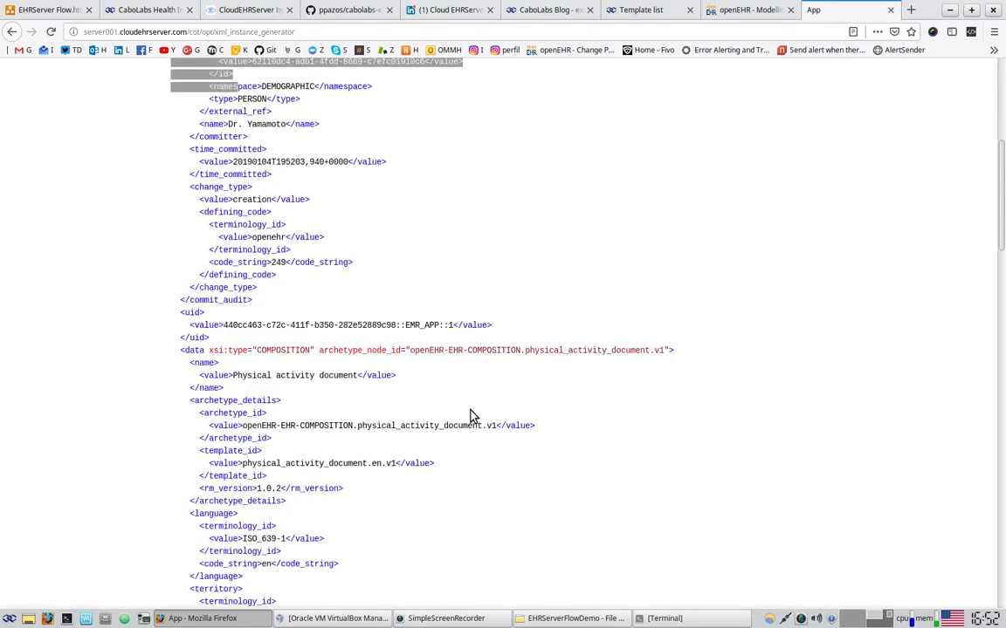
scroll(472, 417, down, 10)
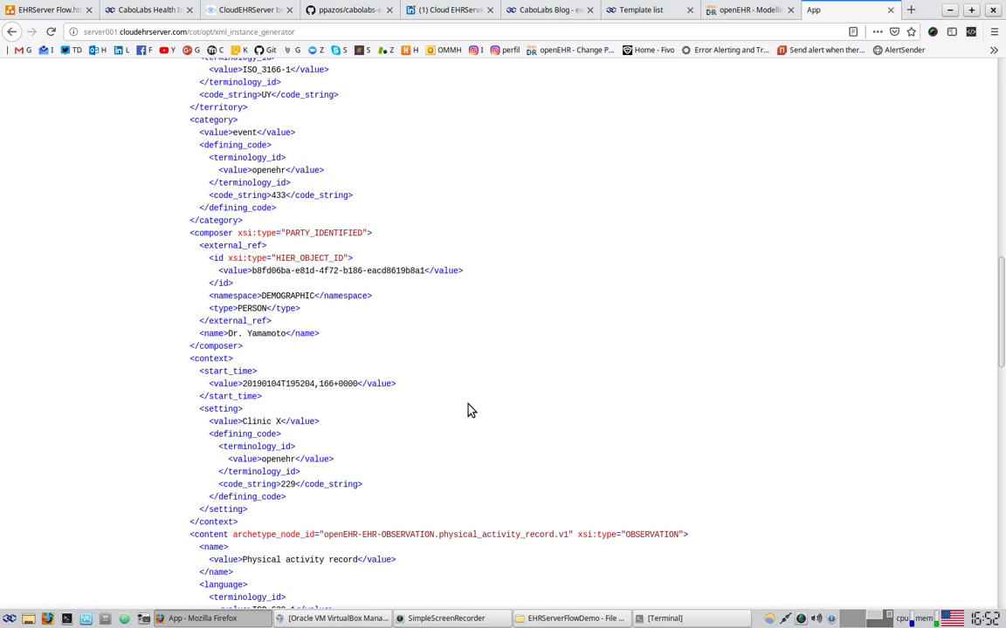
scroll(469, 410, down, 2)
scroll(514, 398, up, 8)
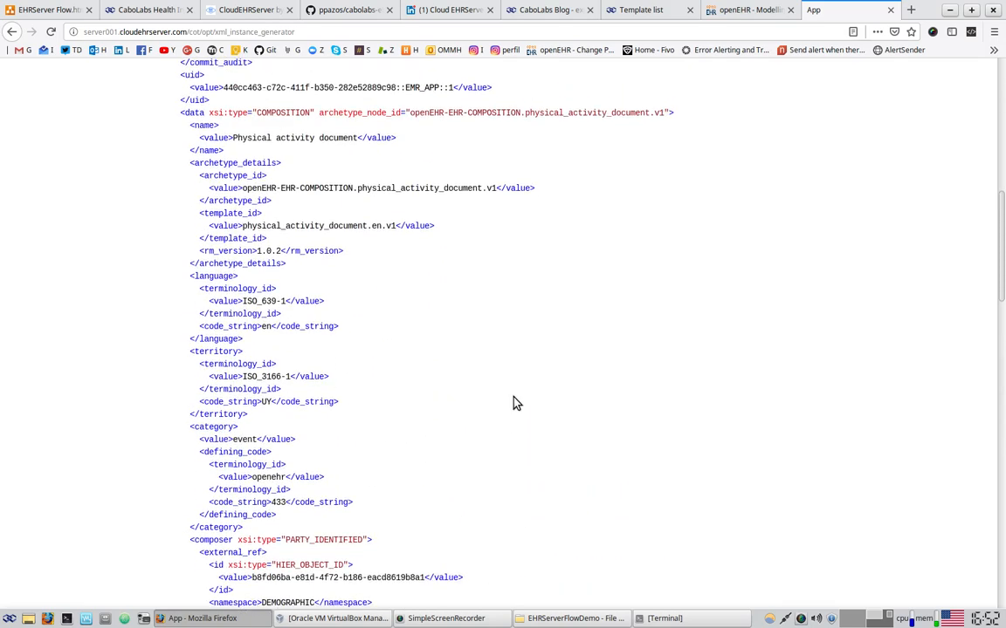
scroll(517, 403, up, 3)
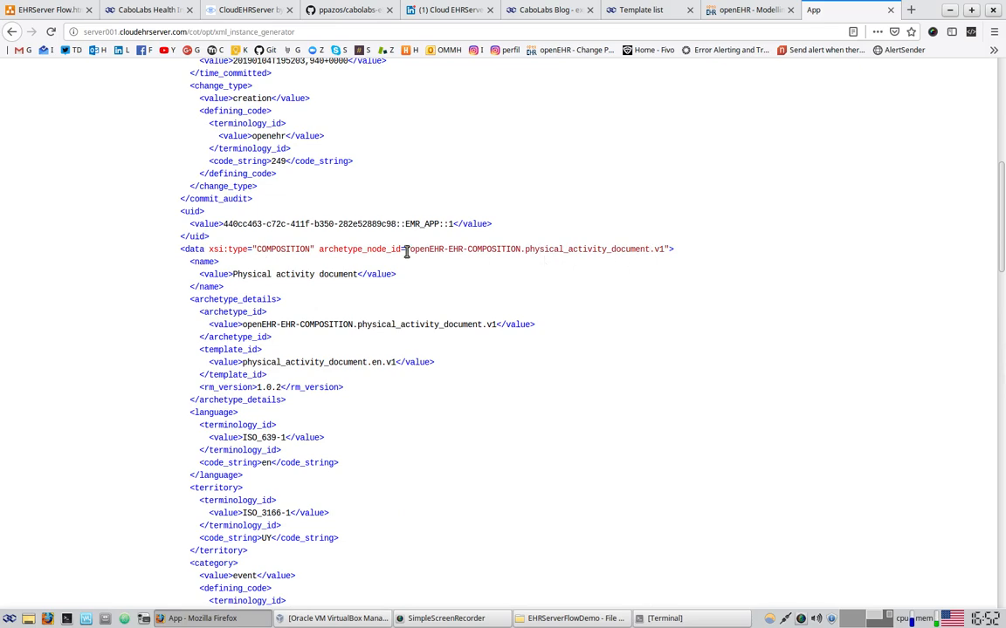
scroll(567, 384, down, 14)
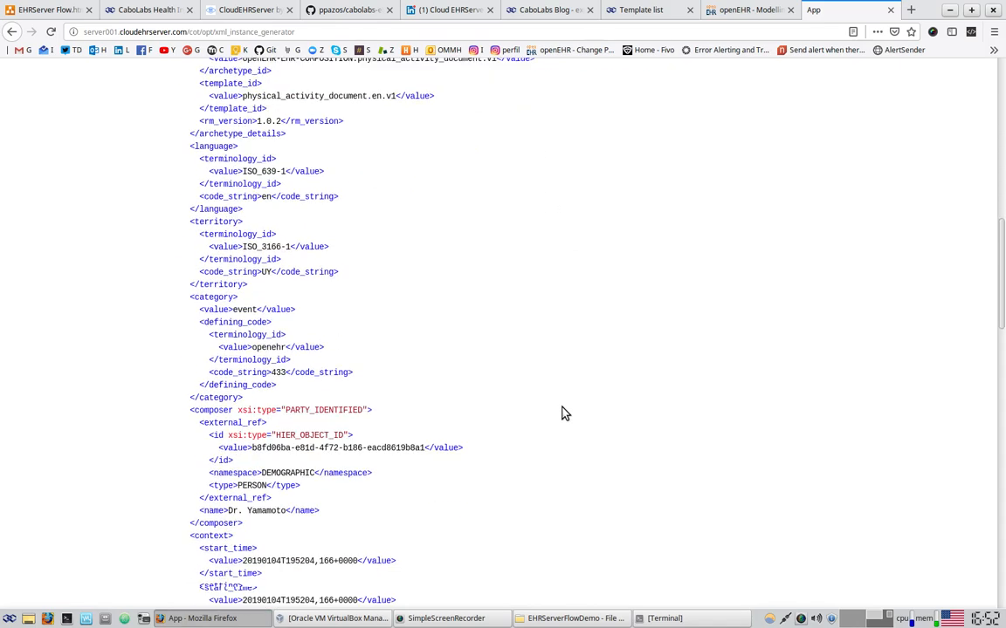
scroll(566, 412, down, 1)
scroll(512, 494, down, 2)
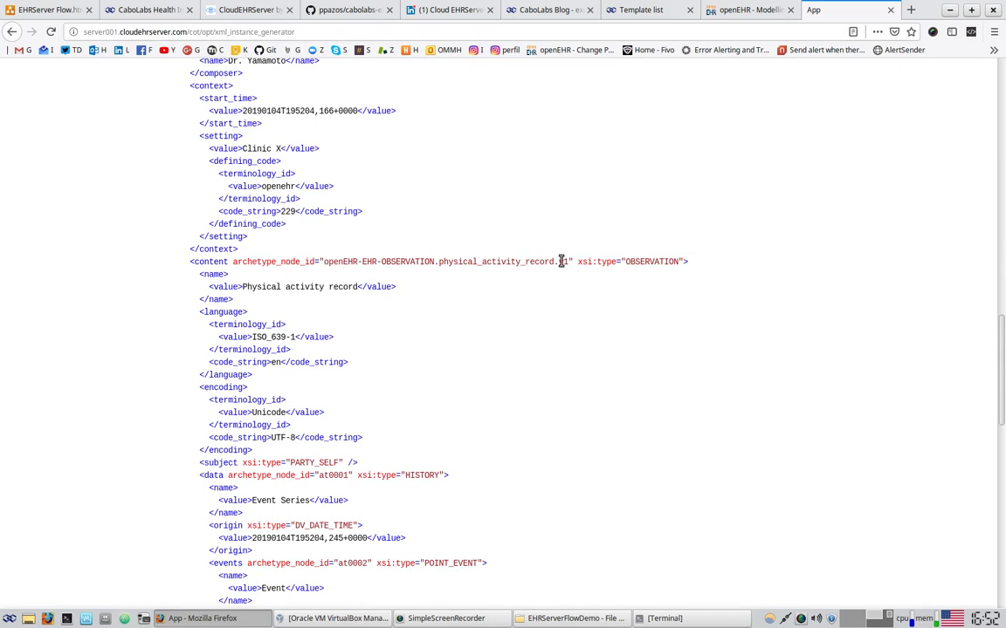
scroll(561, 261, down, 5)
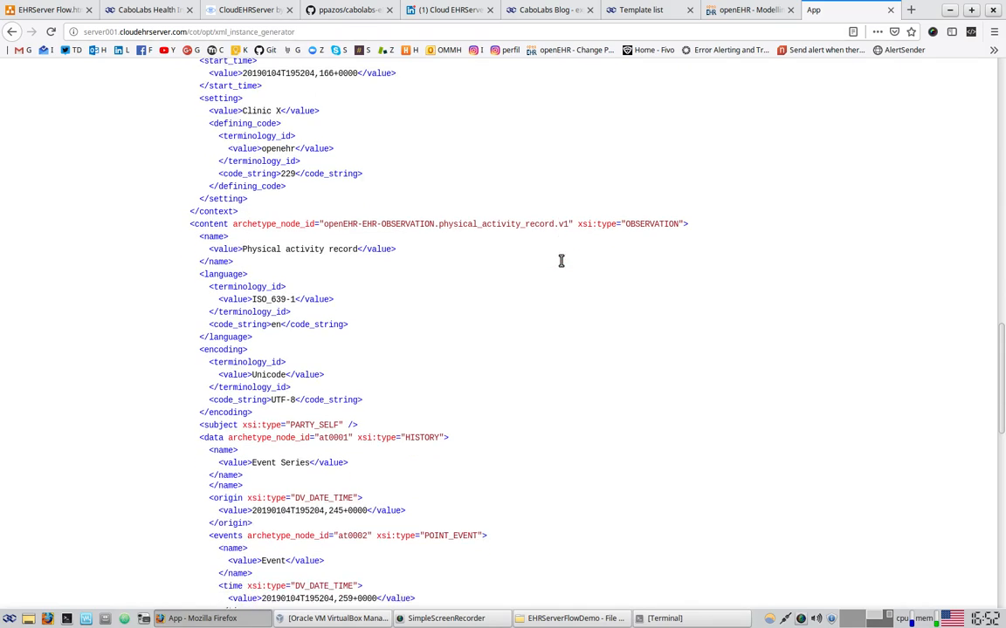
scroll(563, 269, down, 4)
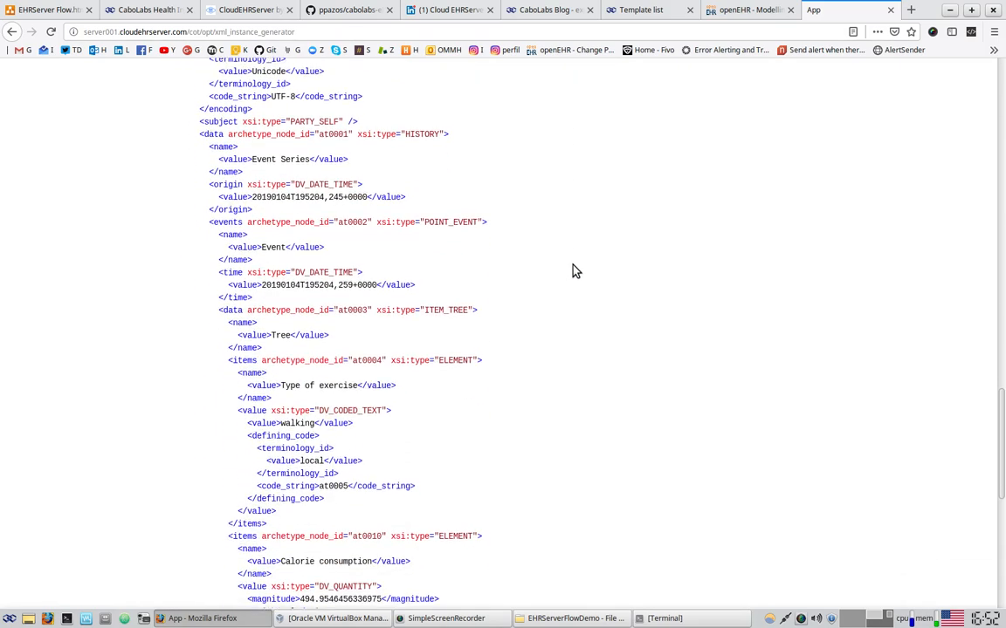
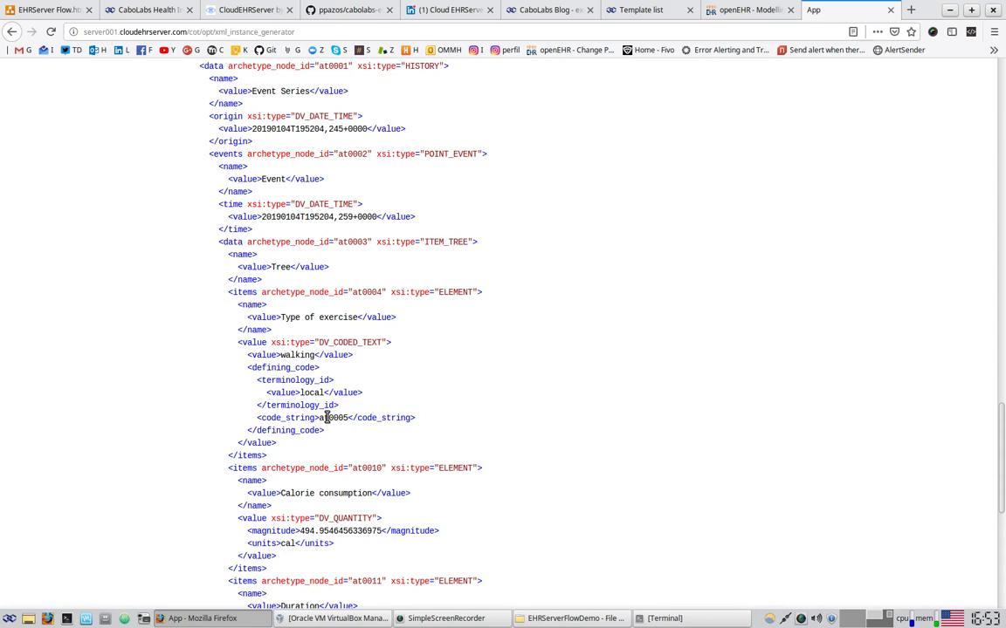
Scroll down the generated XML instance and highlight the random Comment value text
scroll(326, 419, down, 3)
scroll(313, 451, down, 1)
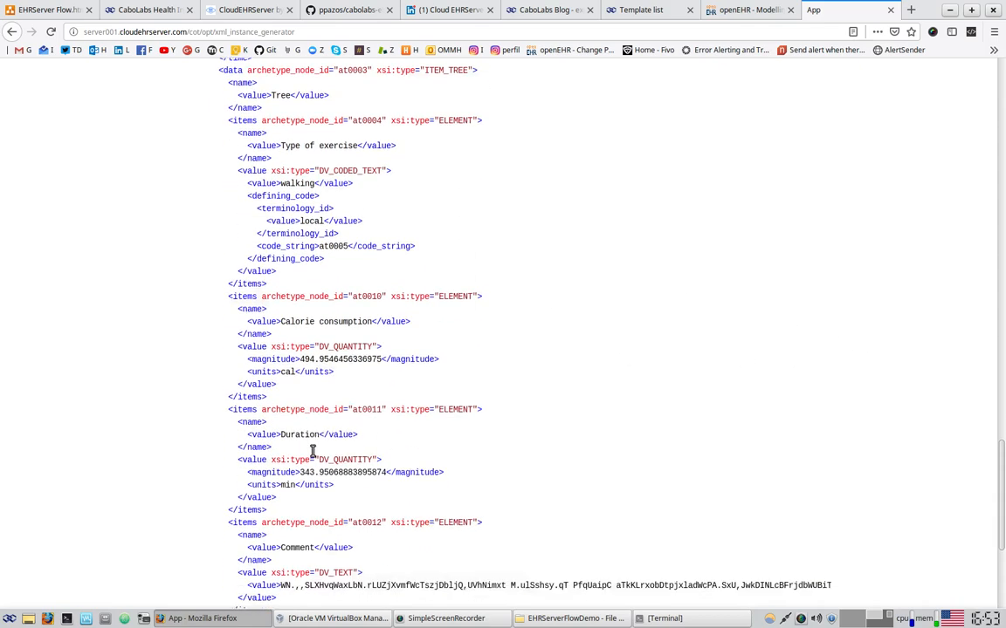
scroll(313, 451, down, 1)
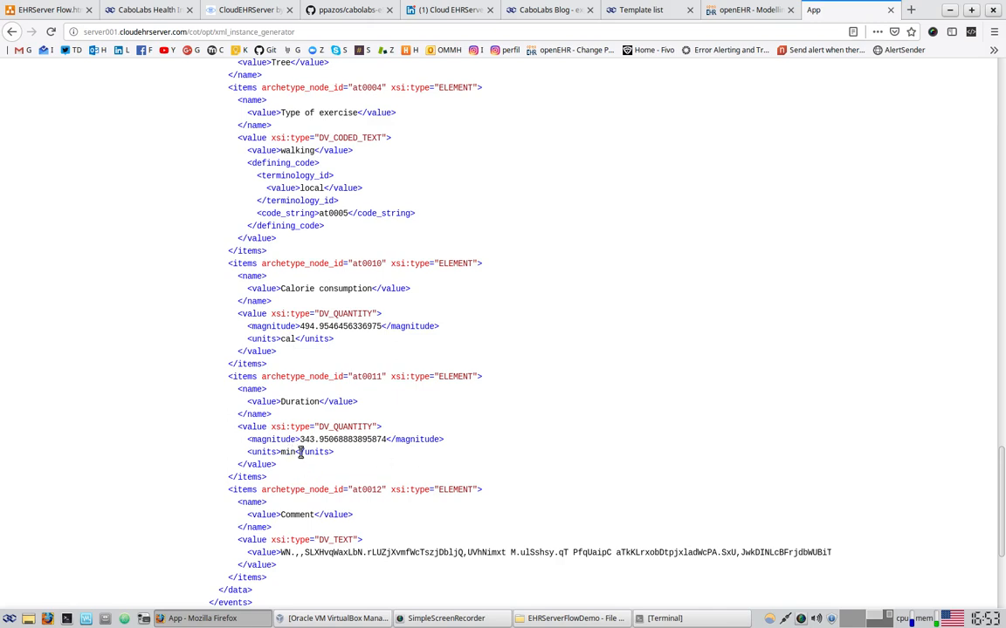
scroll(302, 429, down, 2)
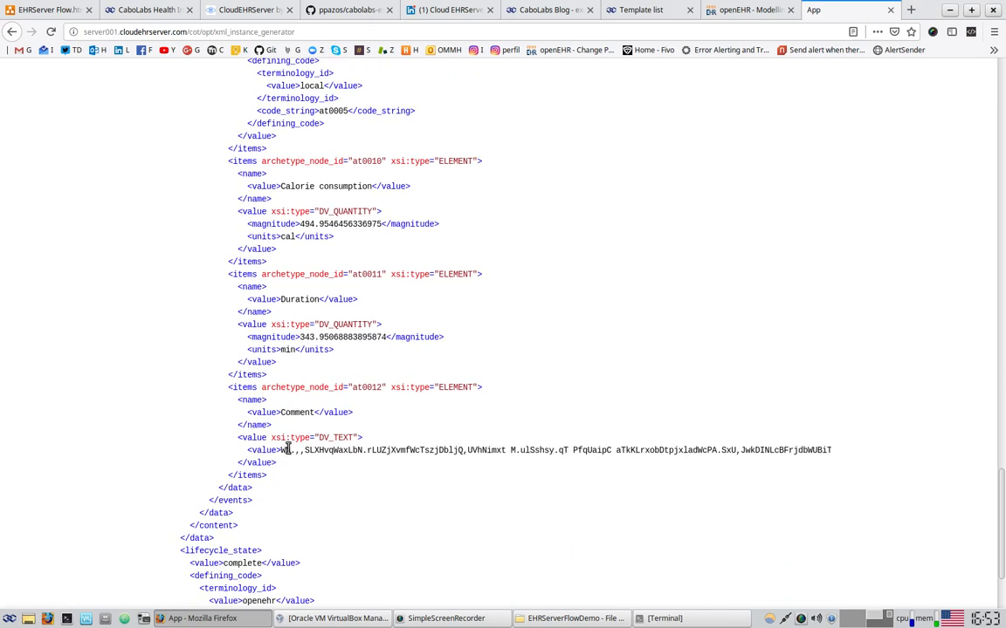
drag(287, 450, 794, 472)
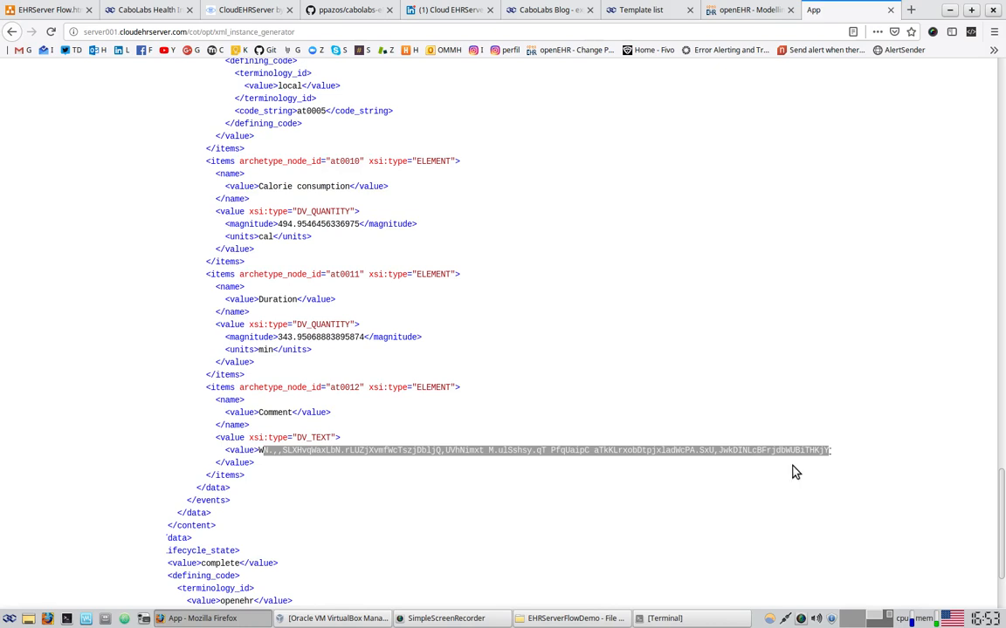
Drag-select the whole generated XML instance from the top of the page
scroll(393, 235, down, 1)
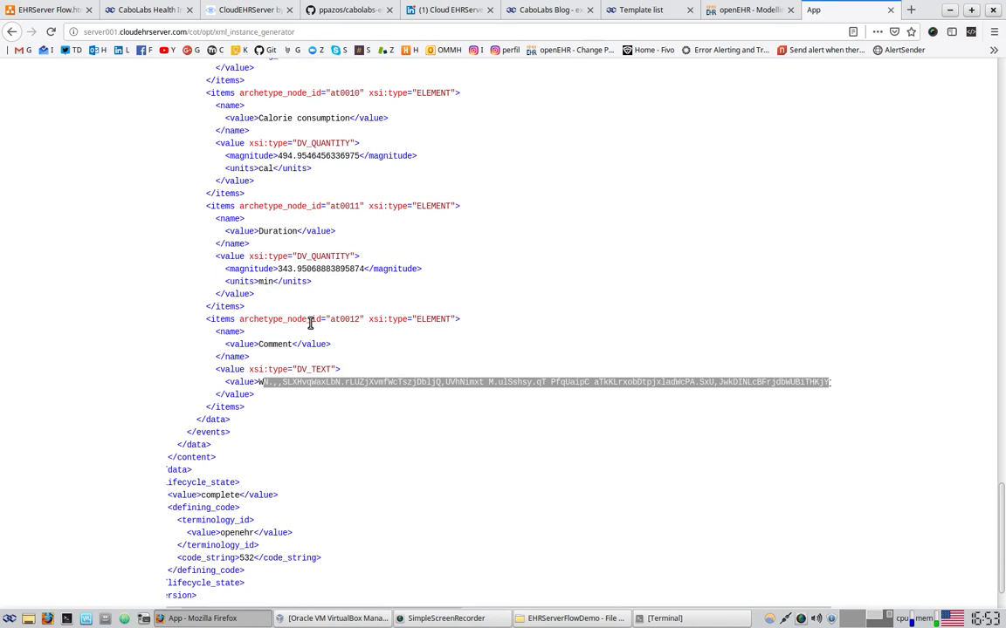
scroll(366, 378, down, 1)
drag(207, 550, 160, 545)
drag(224, 534, 202, 207)
scroll(286, 397, up, 10)
scroll(287, 392, up, 15)
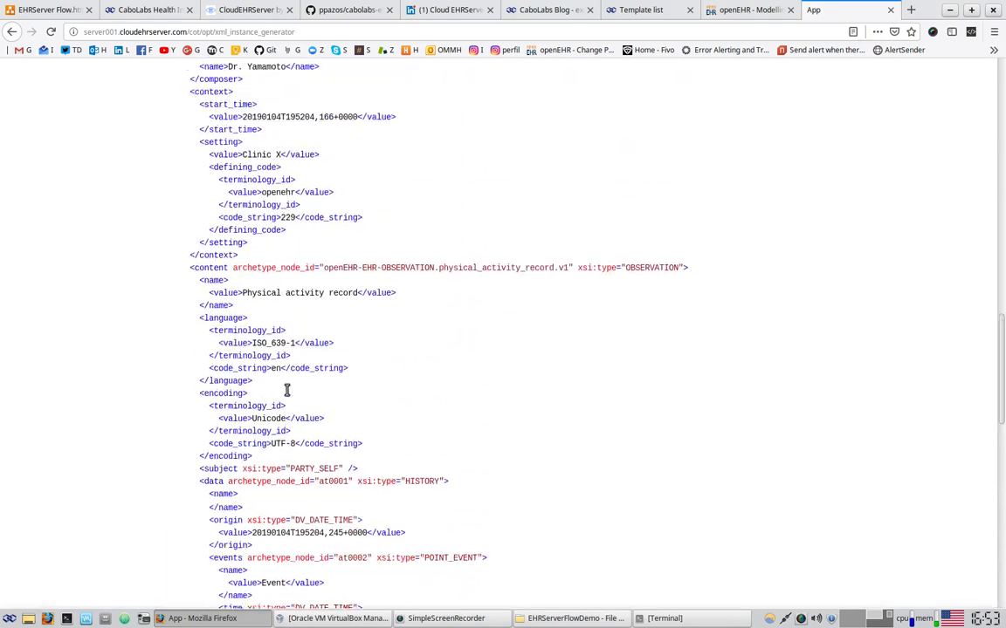
scroll(286, 393, up, 5)
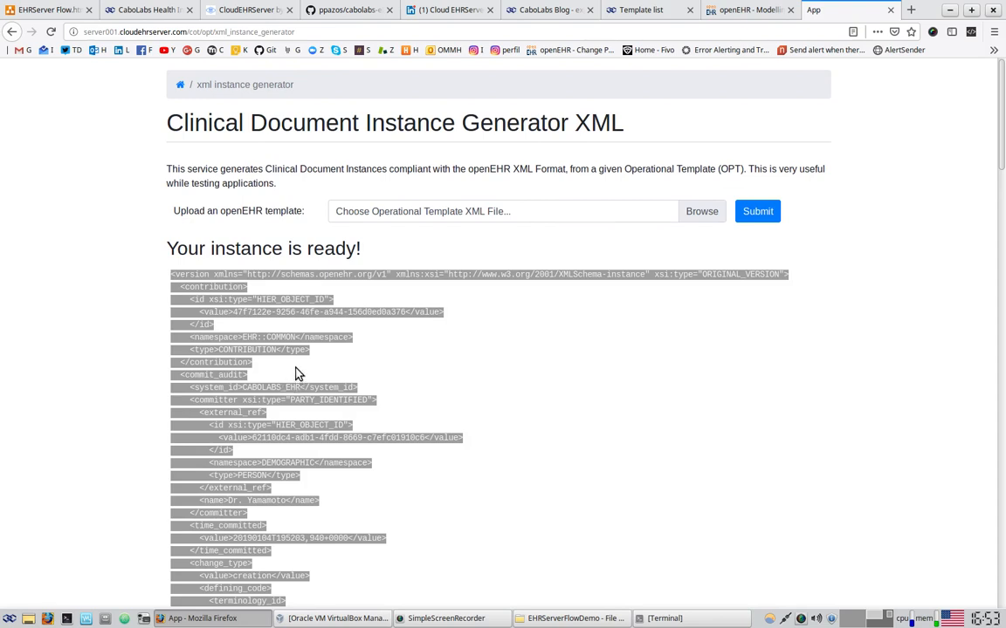
Launch Insomnia from the Development applications menu, then close its half-opened window
click(9, 620)
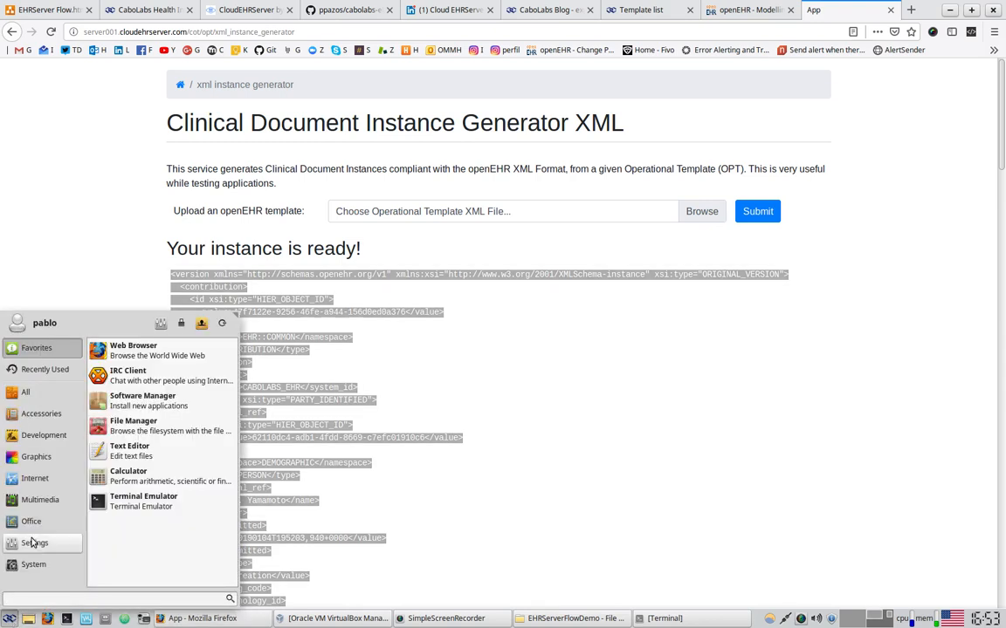
click(44, 435)
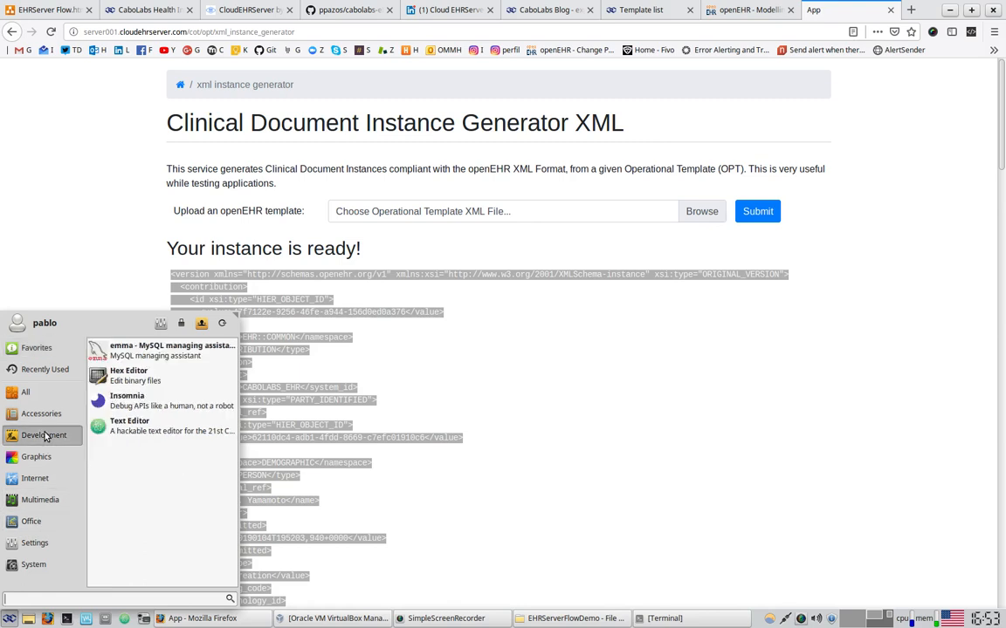
click(150, 405)
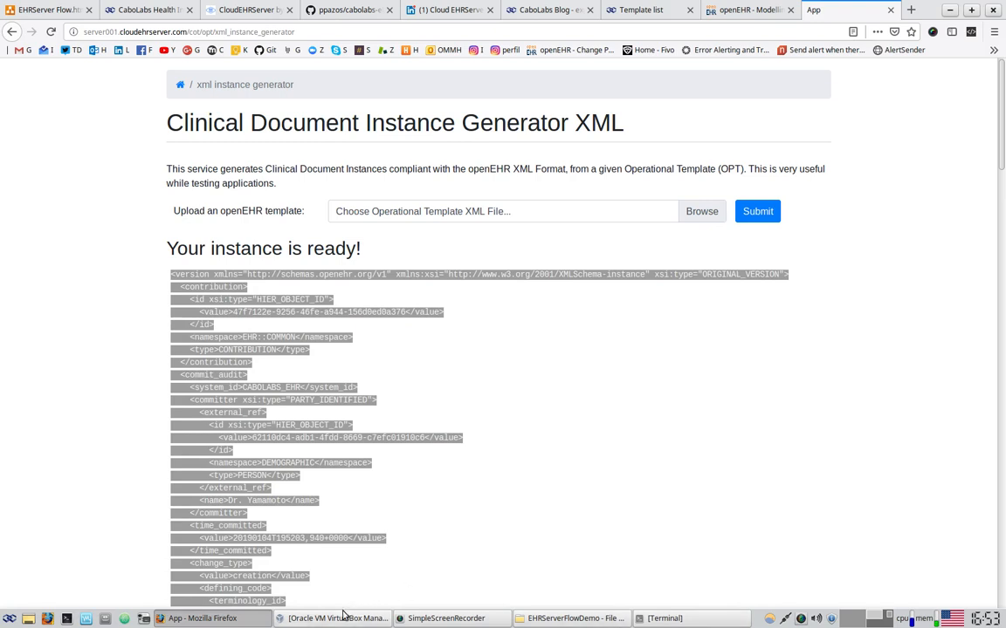
click(493, 9)
Open a new terminal window and change into the Downloads folder
key(ctrl+alt+t)
drag(761, 316, 674, 171)
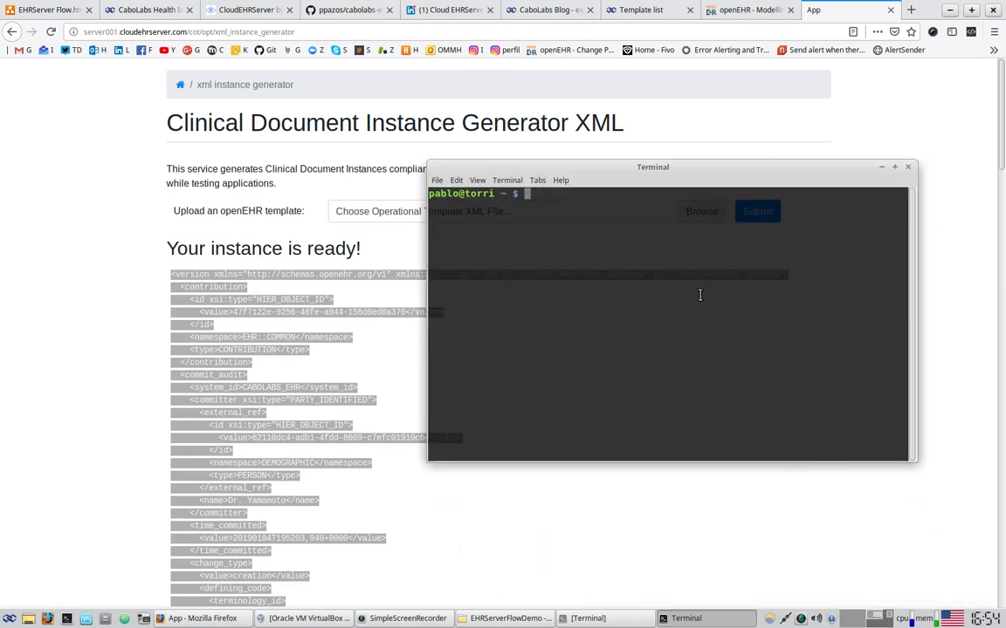
text(cd Down)
key(Tab)
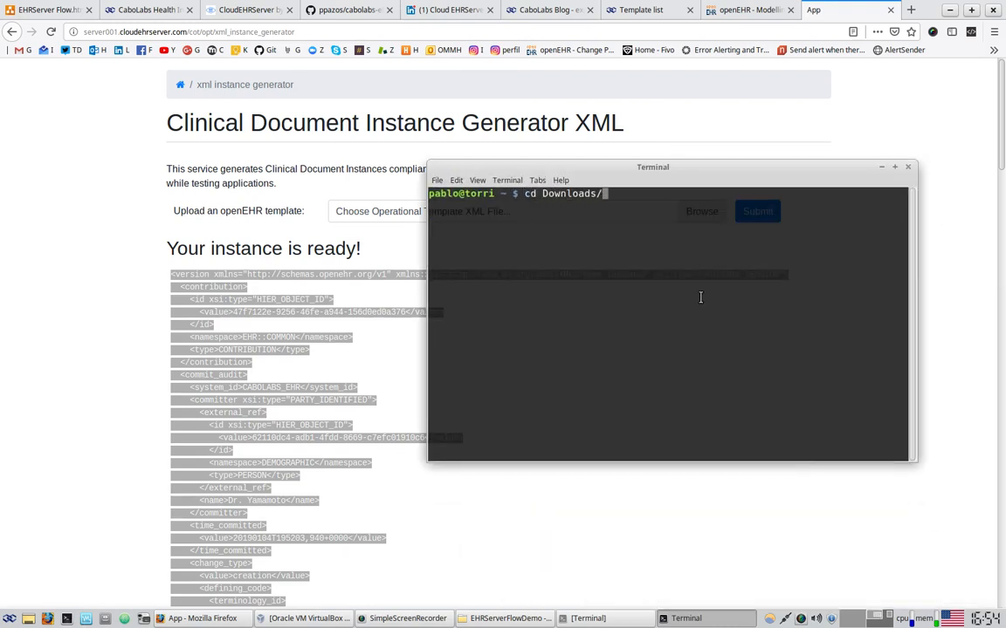
key(Return)
Run ./insomnia-5.16.6-x86_64.AppImage, decline system integration, and minimize the terminal
text(./i)
key(Tab)
key(Return)
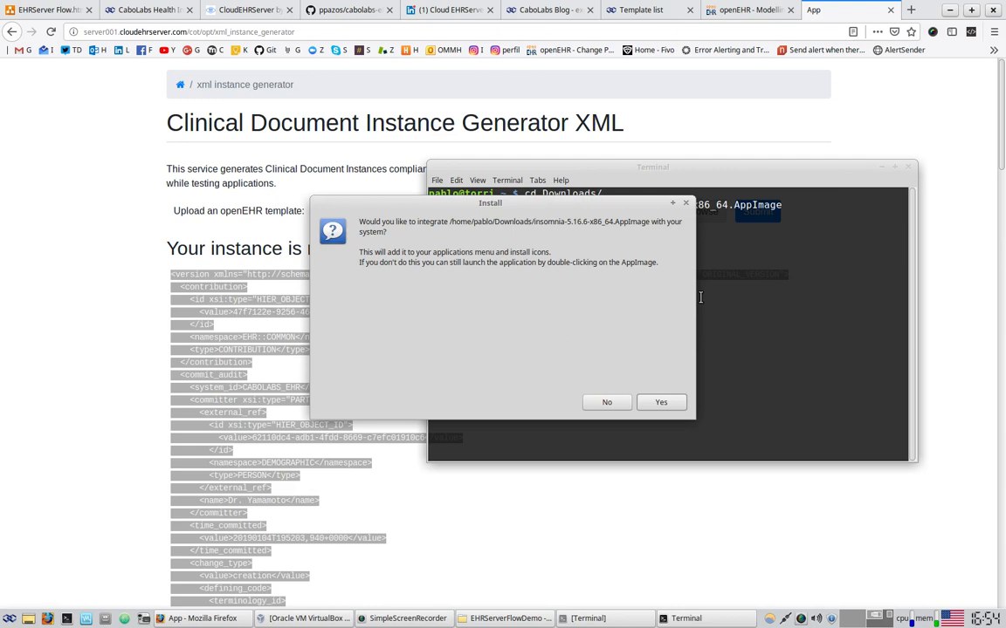
click(613, 400)
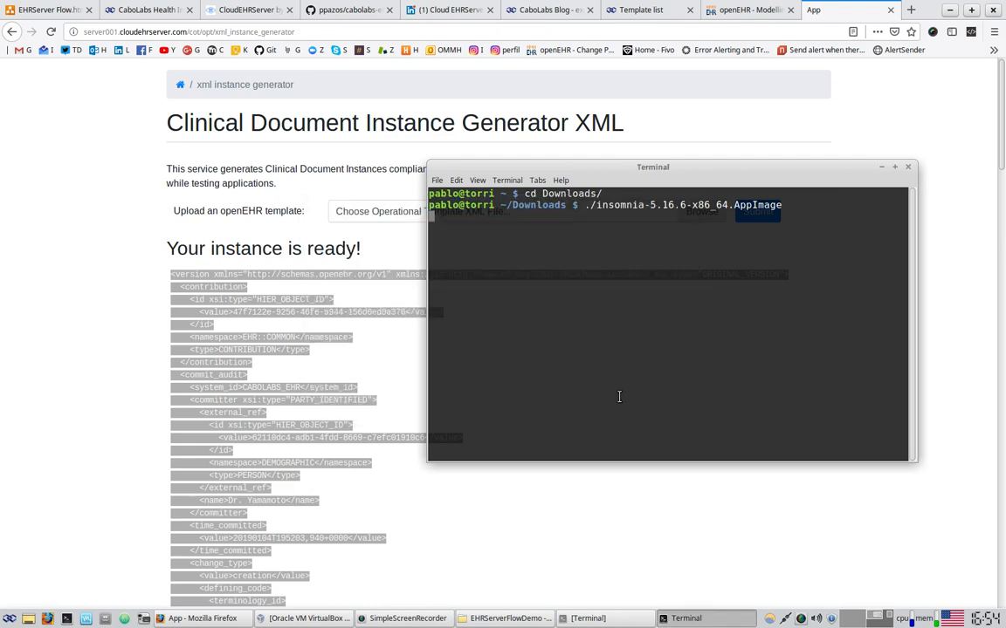
click(894, 166)
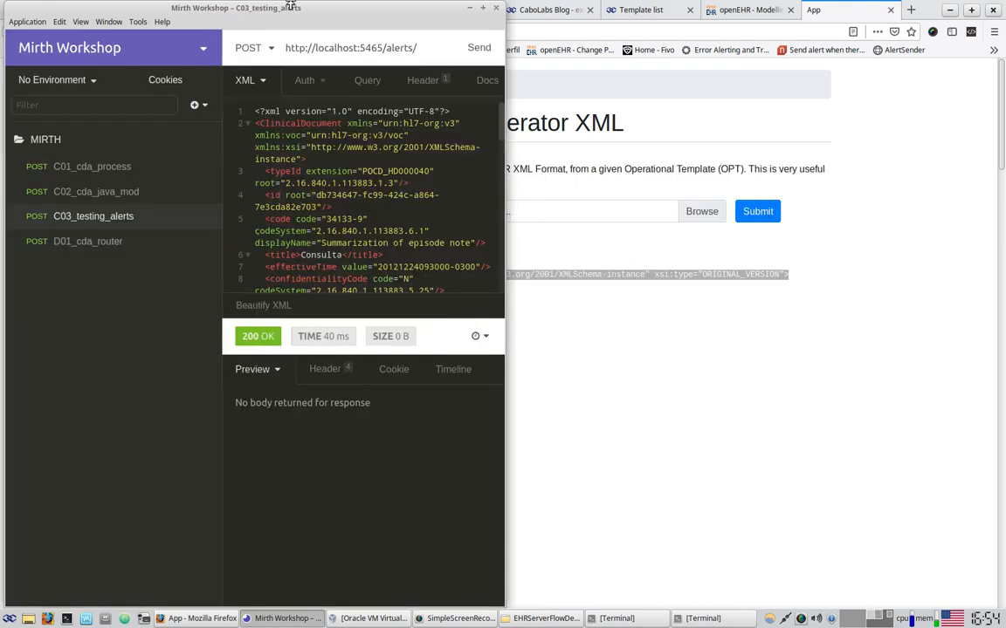
Maximize Insomnia, switch to the To EHRServer v1.3 workspace, then minimize it
double_click(283, 11)
click(207, 49)
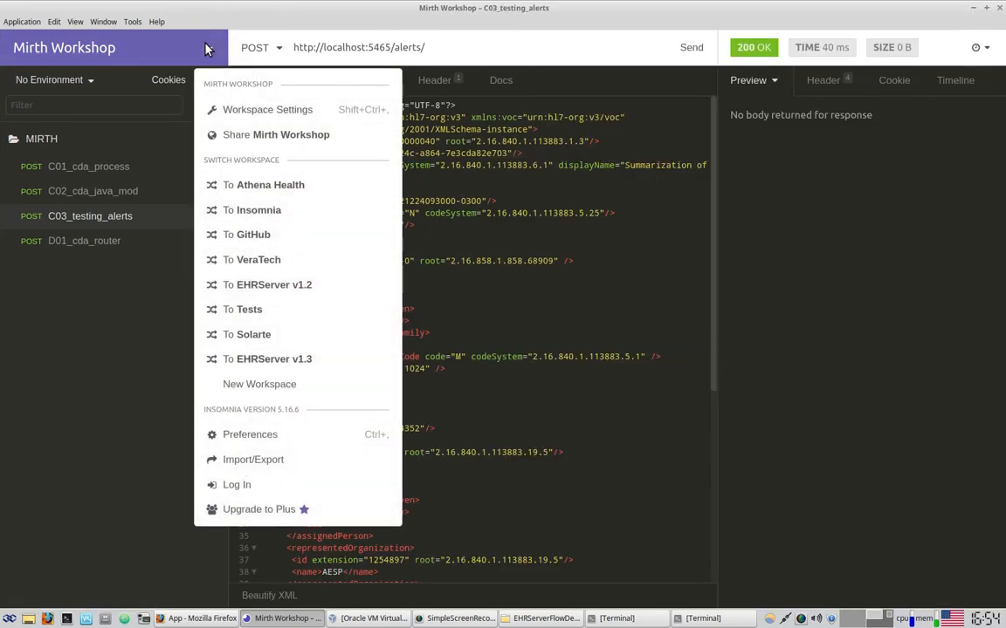
click(247, 359)
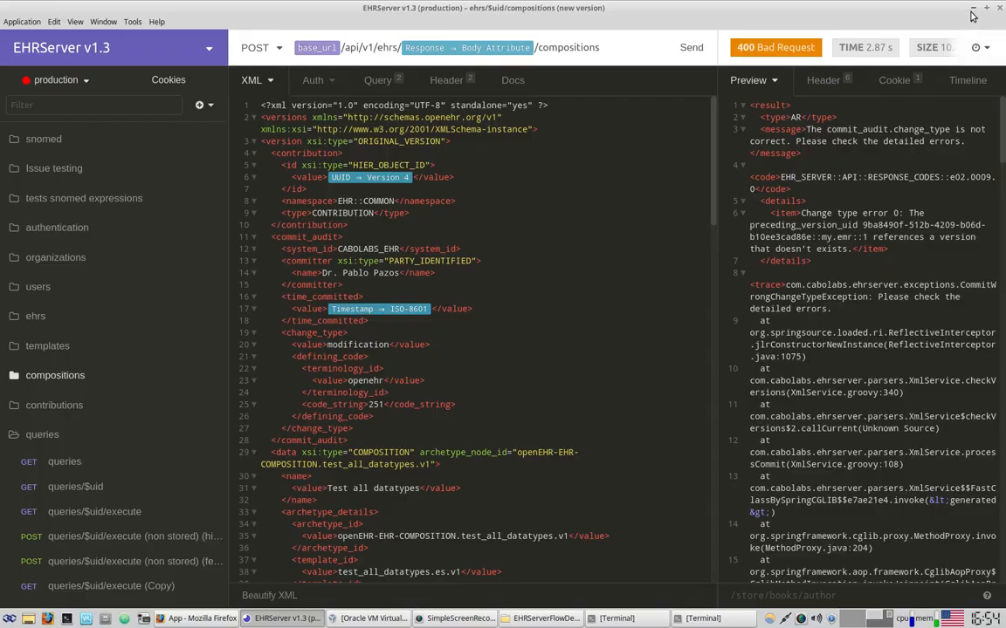
click(973, 9)
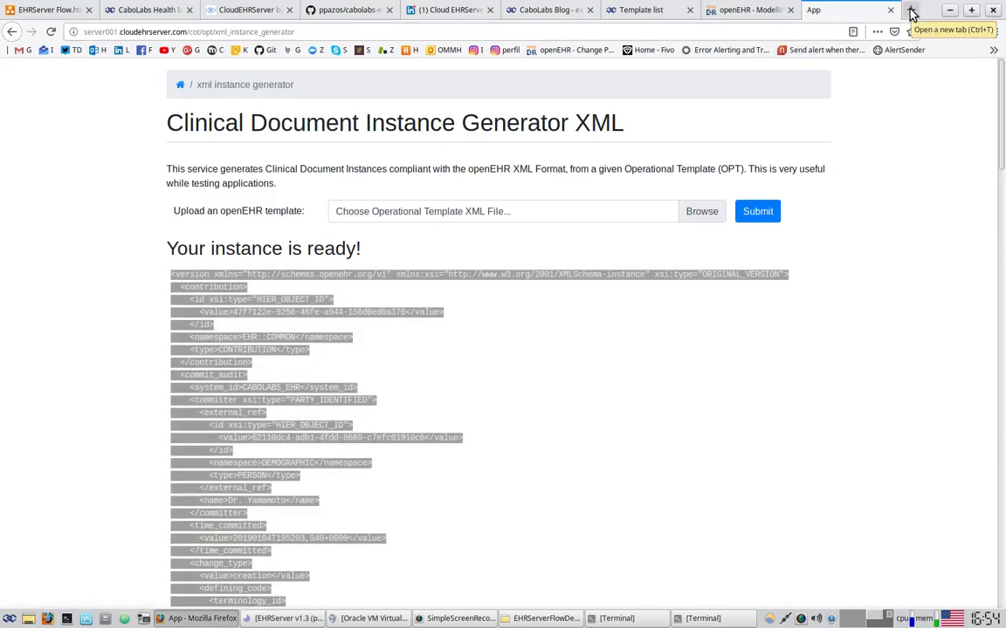
click(911, 11)
Go to the Insomnia website's download page, then return to the draw.io diagram tab
text(insomnia)
key(Return)
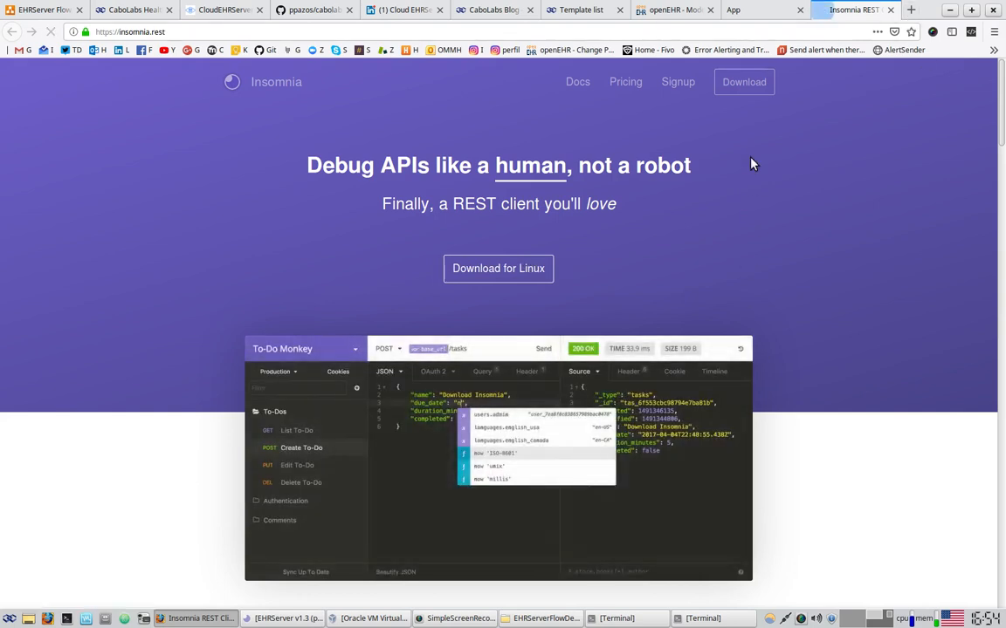
click(747, 87)
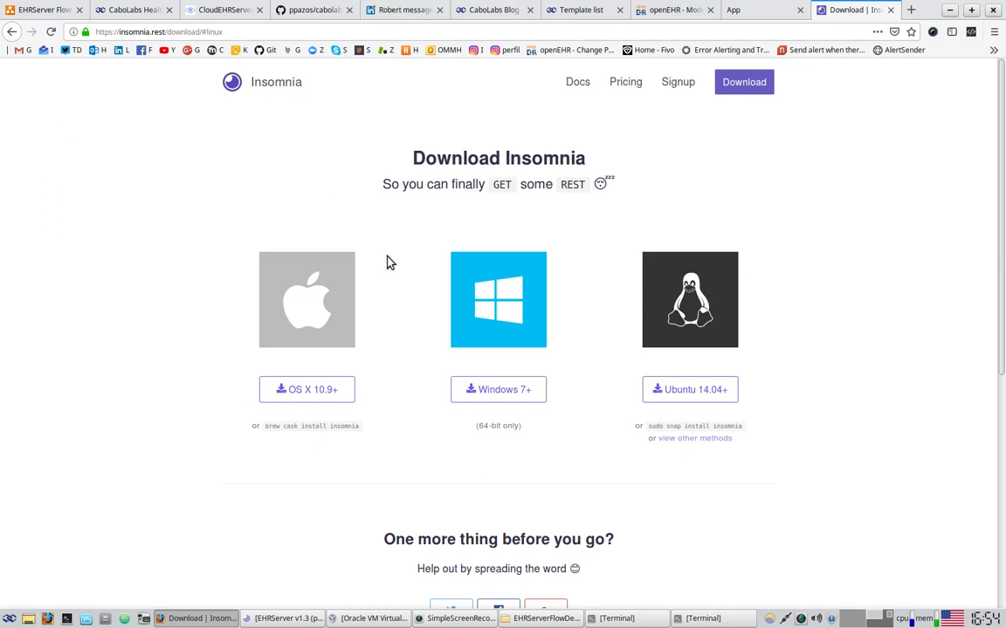
click(48, 11)
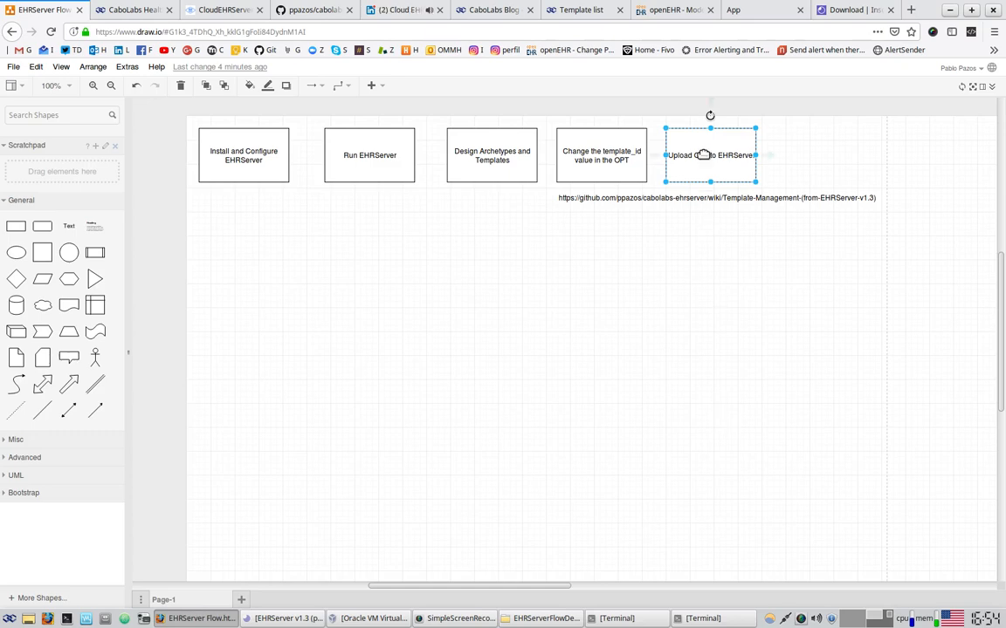
Add an 'Install Insomnia REST Client to commit data to the EHRServer' box below the first step, with a duplicate beside it
drag(707, 165, 817, 155)
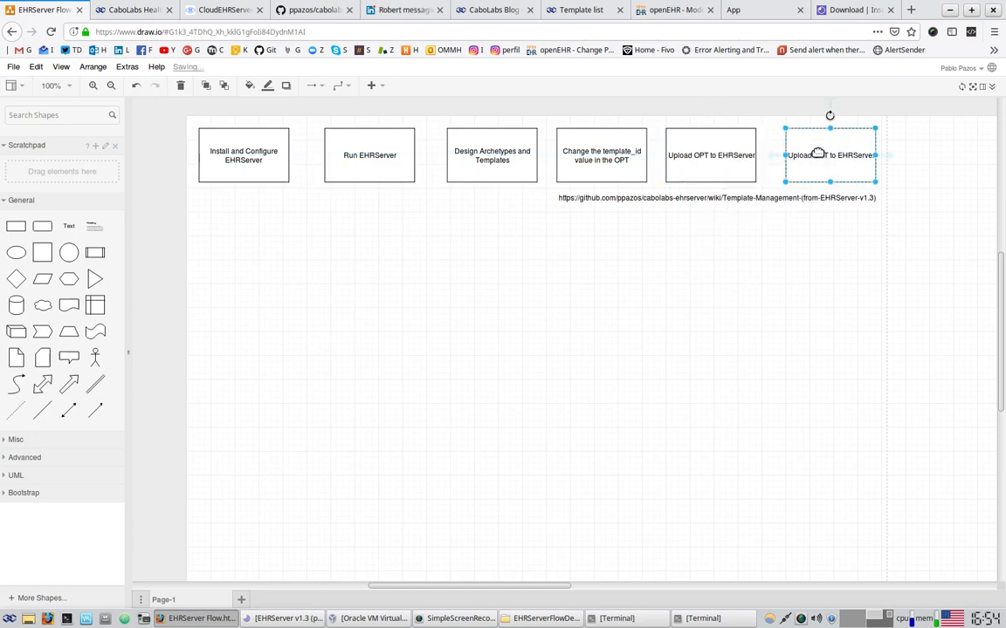
double_click(819, 155)
text(Install)
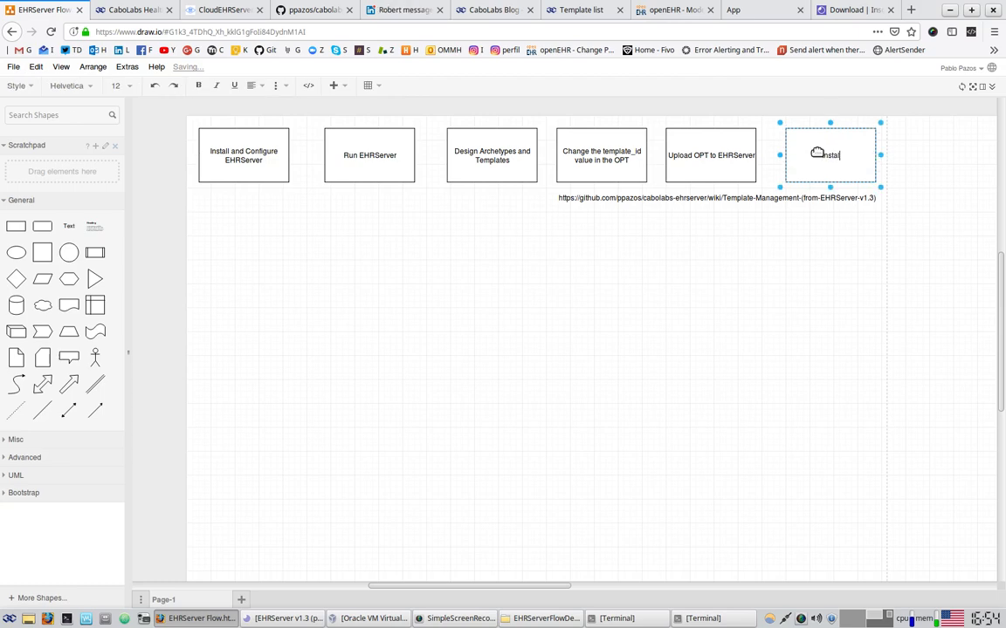
text( Insomnia REST Client to com)
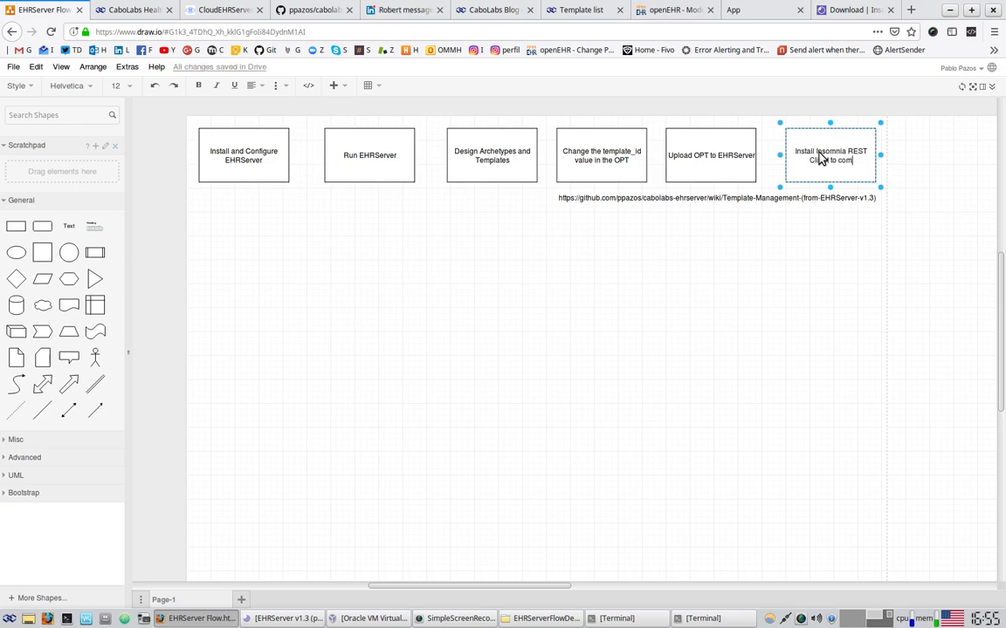
text(mit data to the EHRServer)
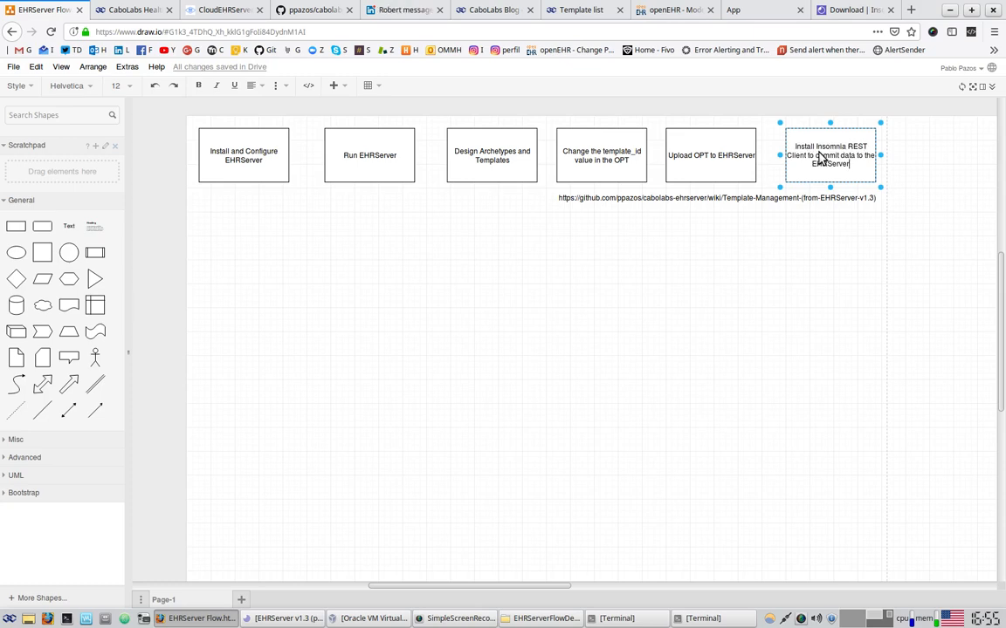
click(849, 318)
drag(813, 153, 238, 252)
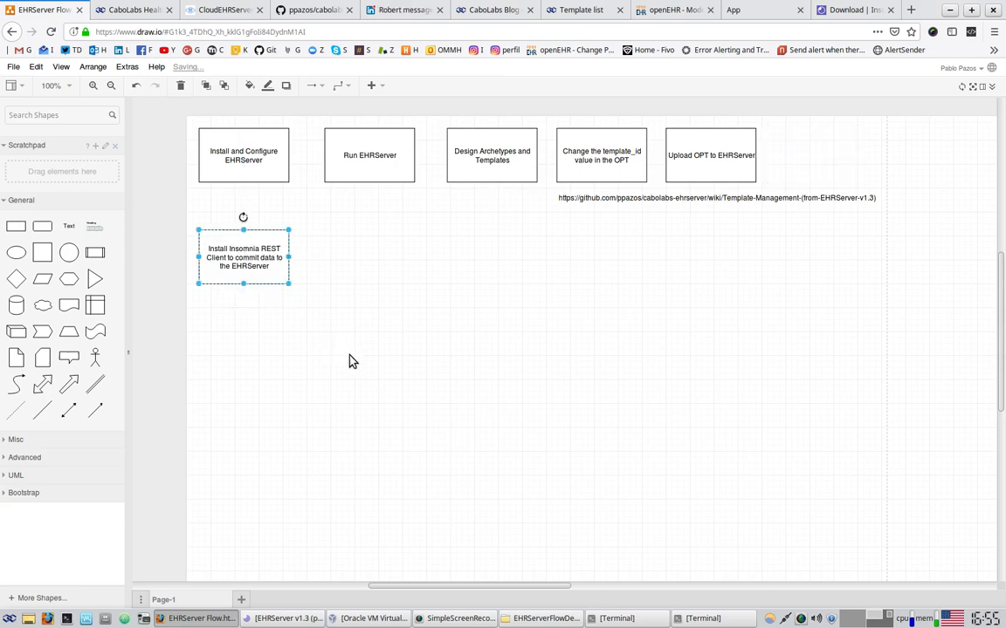
key(ctrl+d)
drag(249, 262, 358, 256)
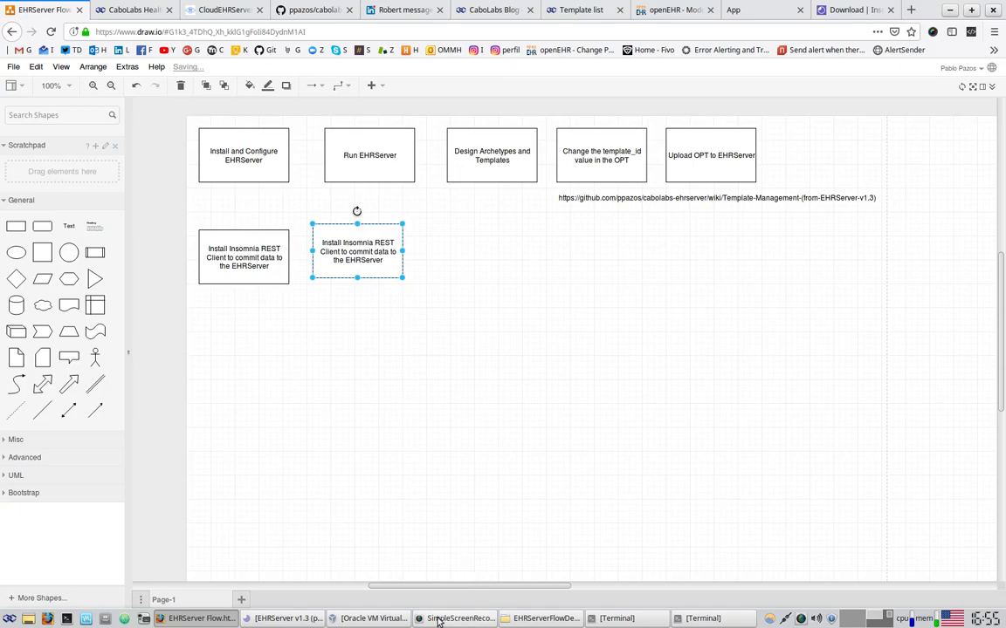
click(286, 618)
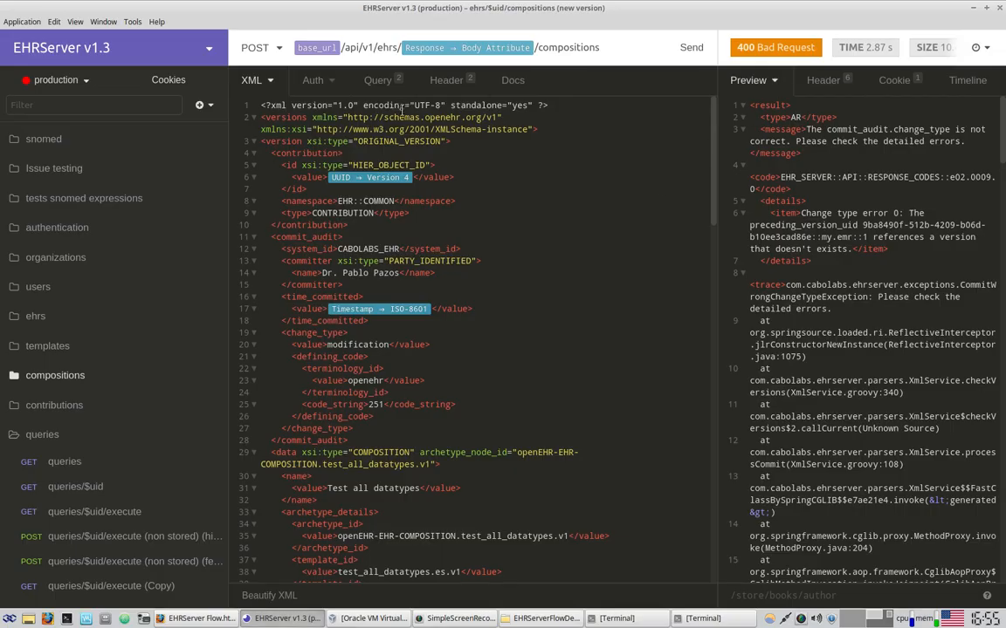
Collapse the queries folder in the EHRServer v1.3 request sidebar
click(36, 435)
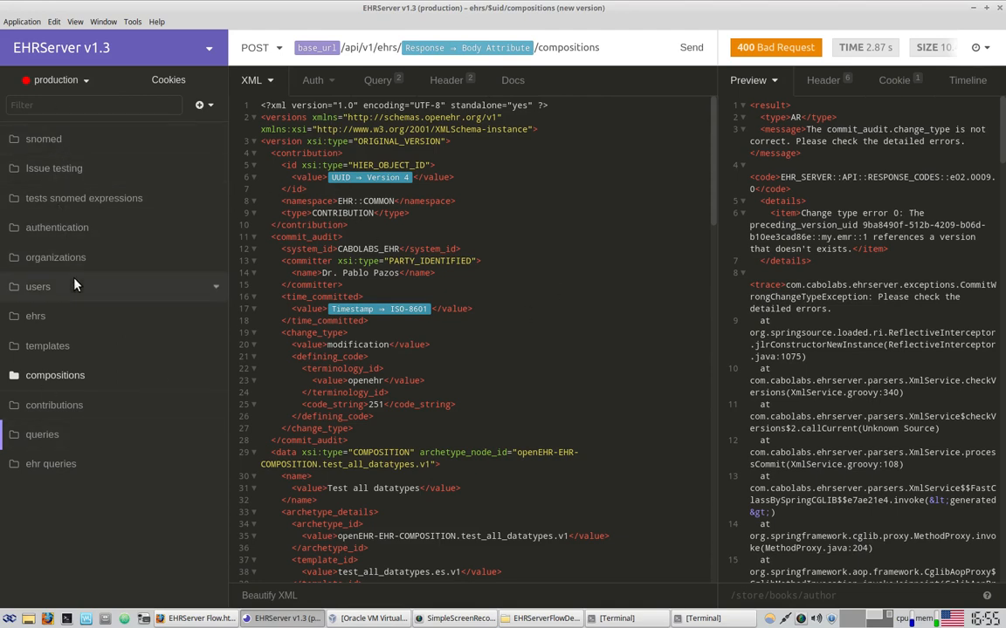
Relabel the duplicated box 'Import the EHRServer Insomnia script' and align it beside the install step
click(972, 12)
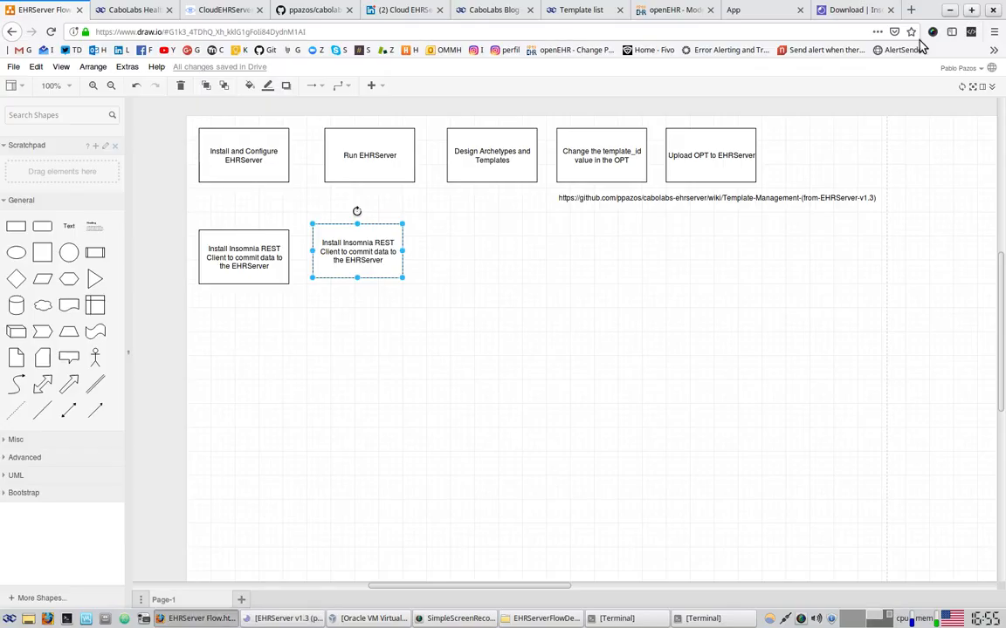
drag(358, 245, 359, 253)
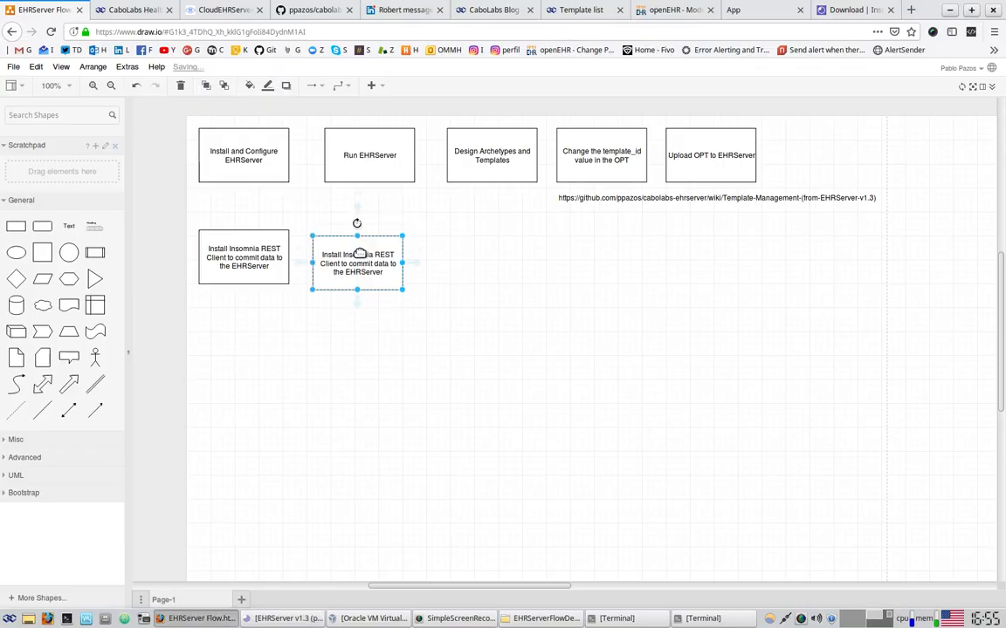
double_click(359, 253)
key(Delete)
text(Import )
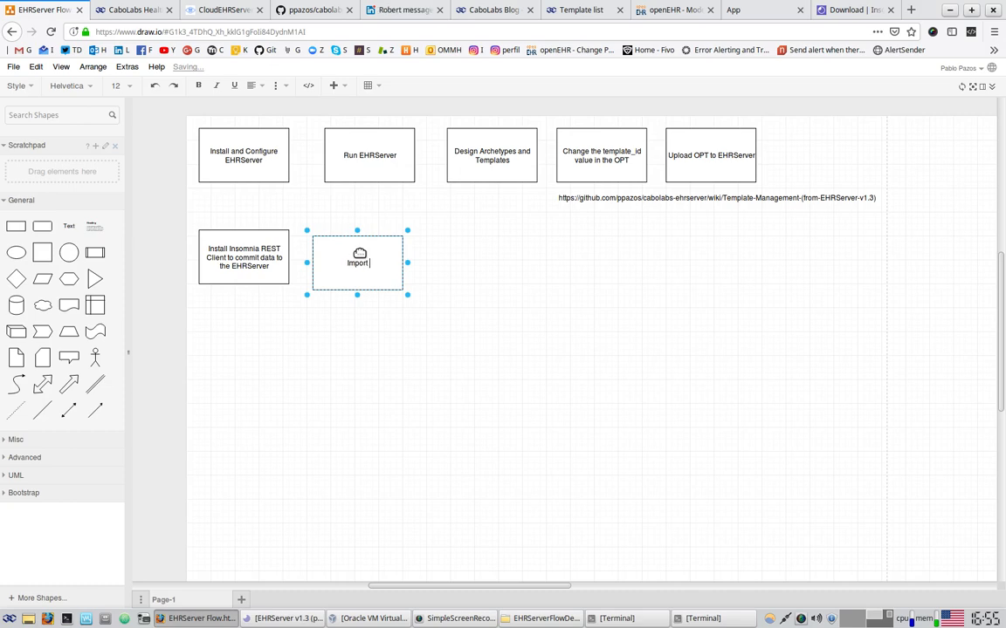
text(hthe EHRServer Insomnia)
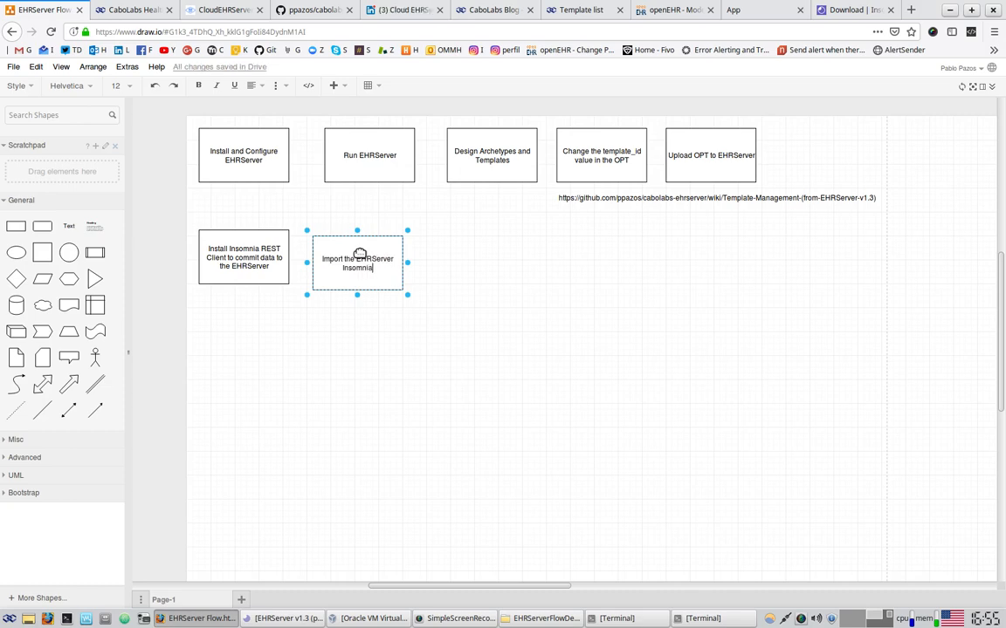
text( script)
click(415, 247)
drag(353, 260, 358, 255)
click(464, 274)
click(843, 10)
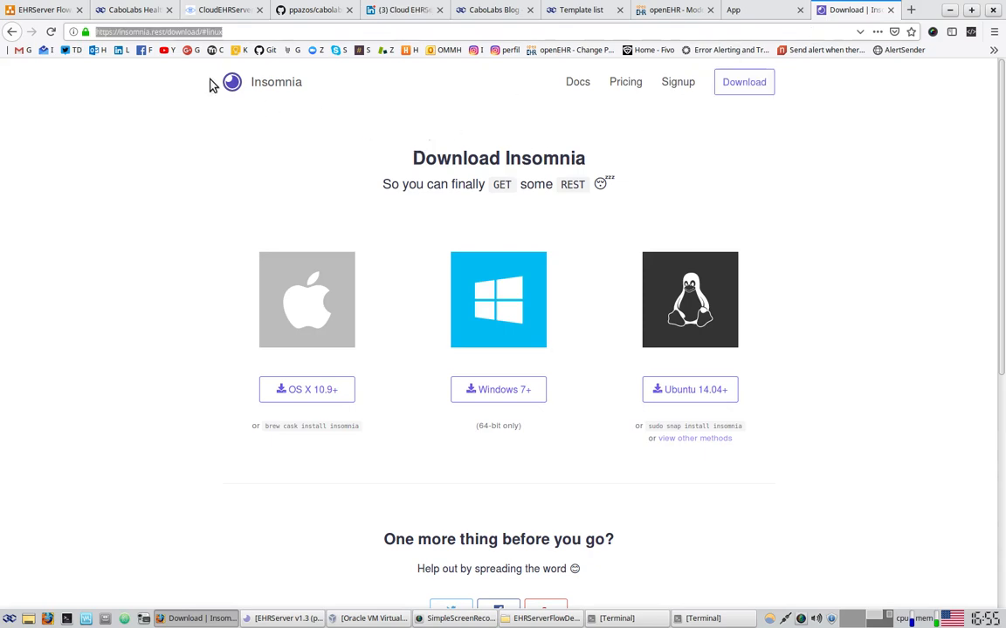
click(191, 35)
drag(201, 33, 91, 40)
key(ctrl+x)
click(889, 9)
click(93, 7)
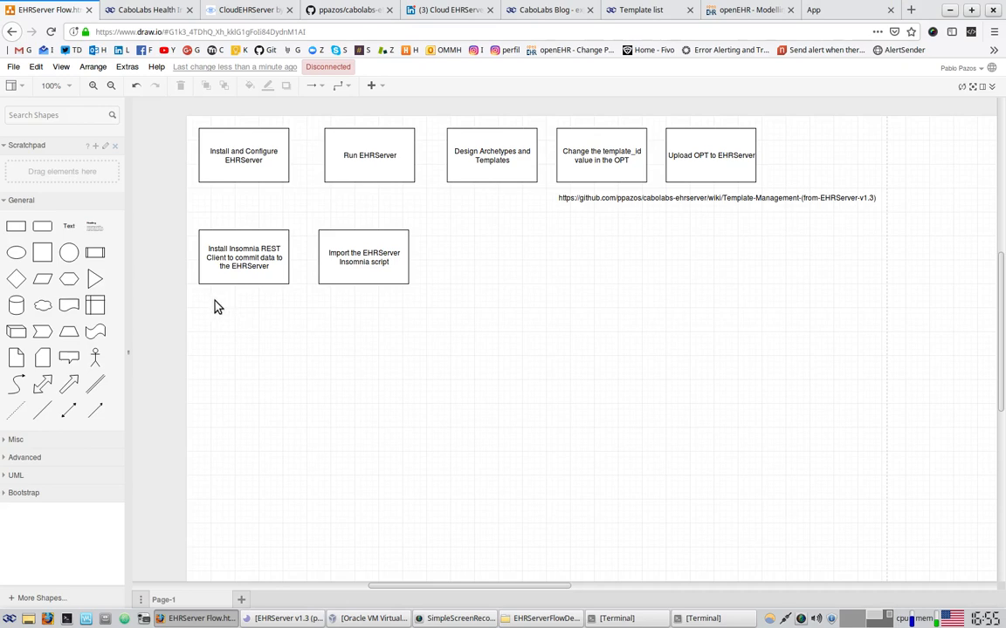
key(ctrl+v)
drag(258, 312, 243, 305)
click(297, 372)
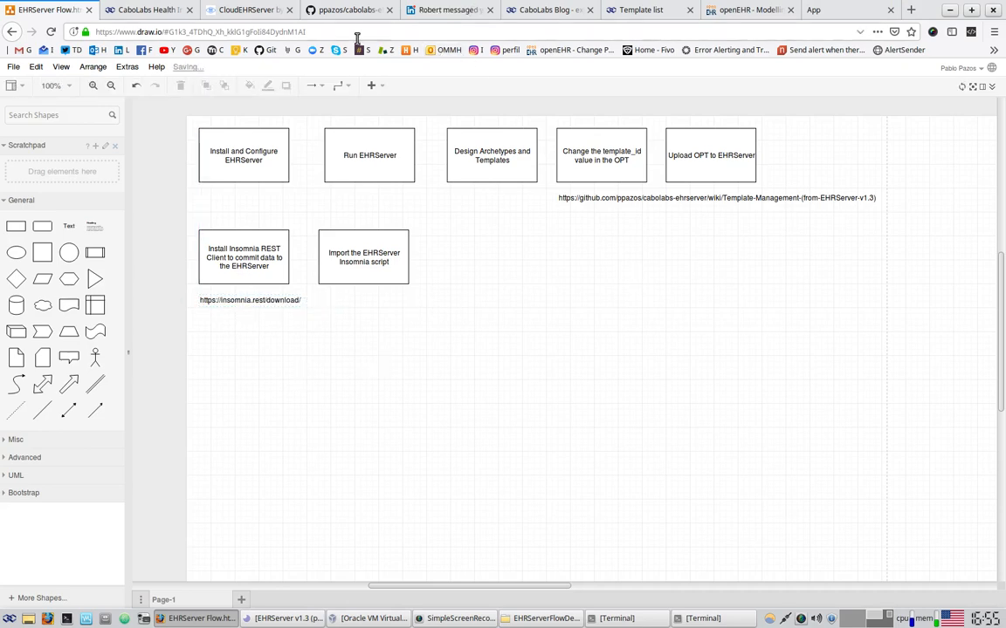
click(339, 242)
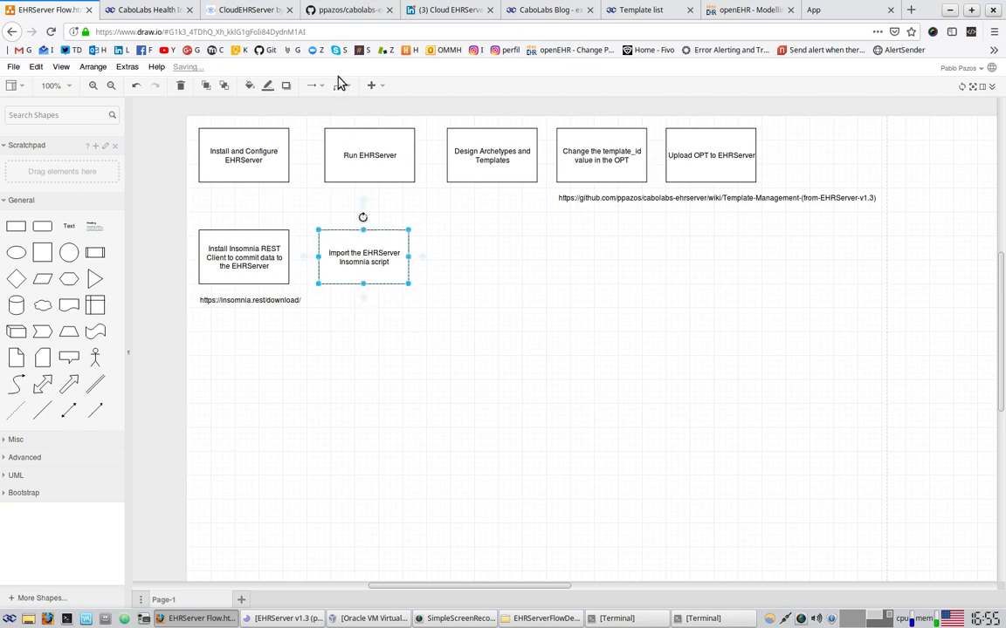
click(353, 9)
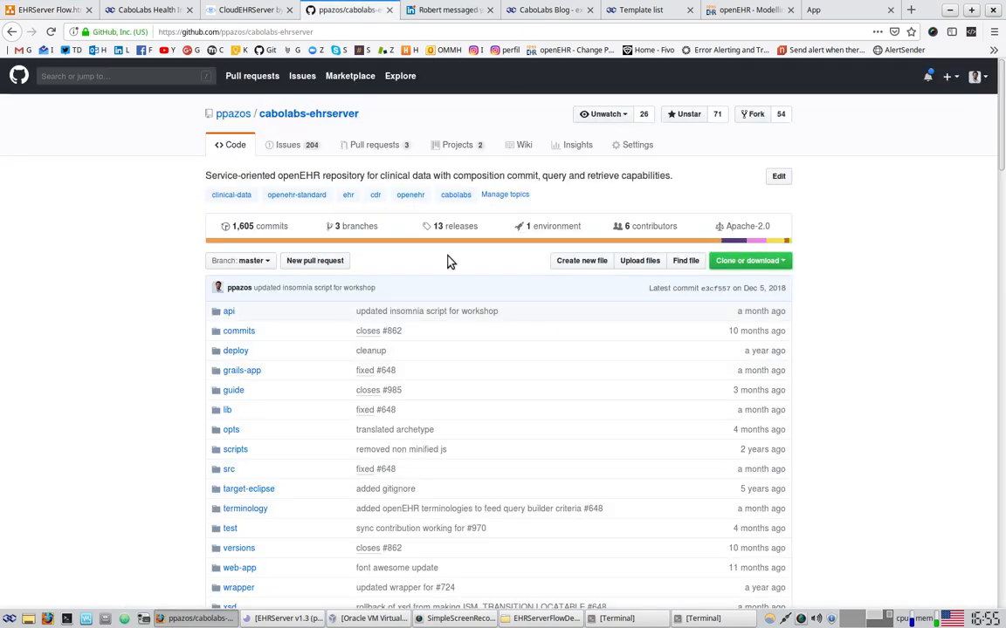
Copy the GitHub URL of api/EHRServer-v1.3_insomnia_5.16.6.json and paste it under the import step
click(226, 314)
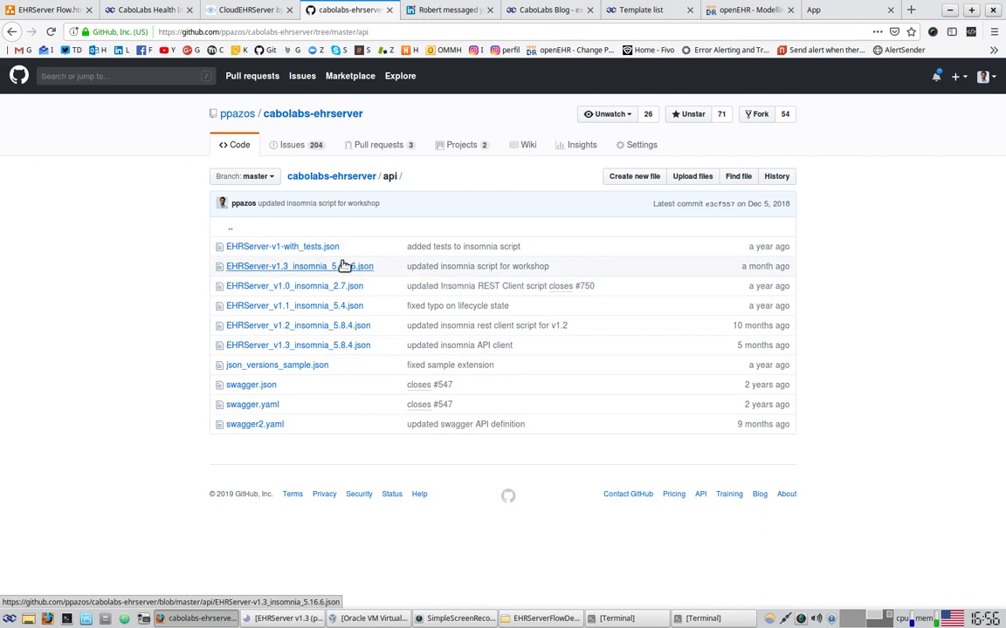
click(299, 267)
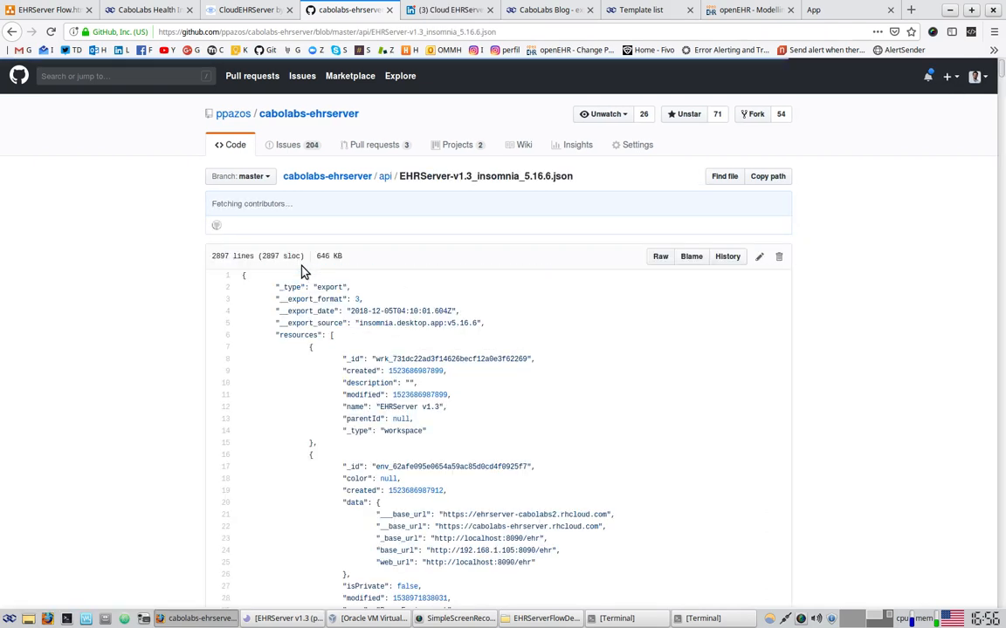
click(346, 30)
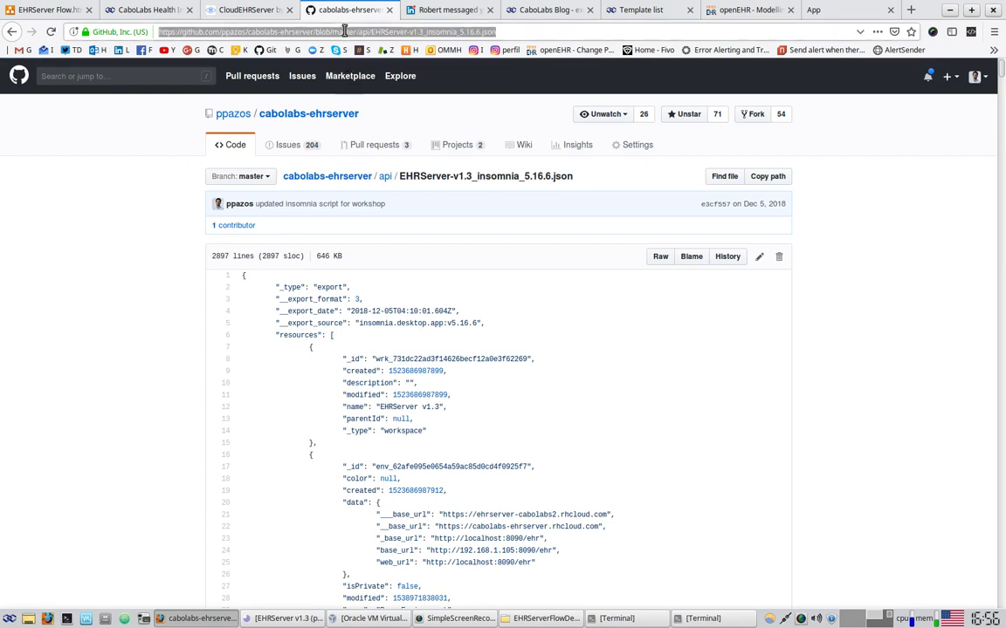
click(52, 9)
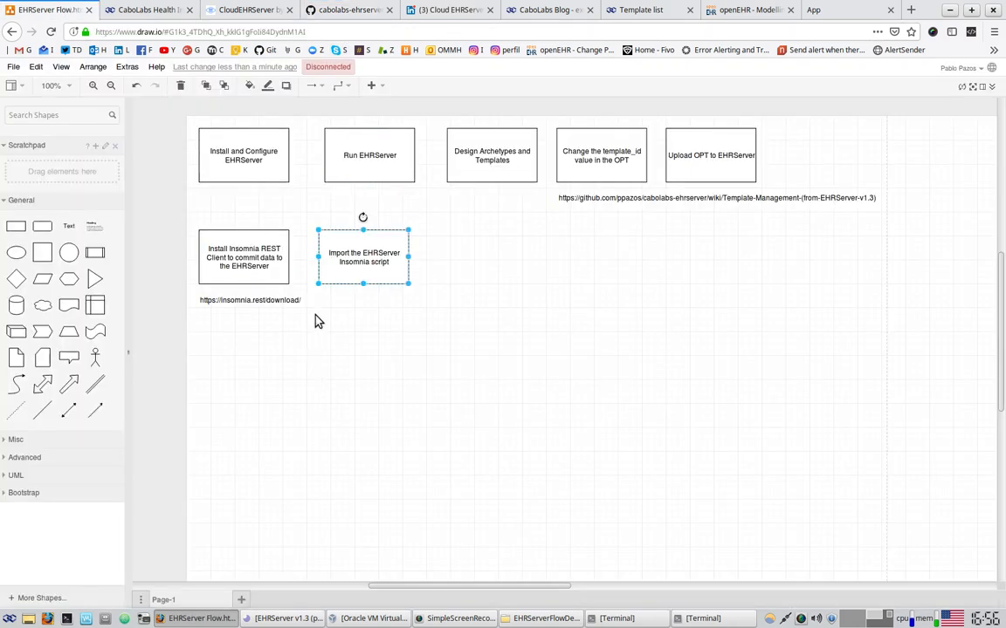
double_click(319, 300)
key(ctrl+v)
click(502, 320)
Import Insomnia_Mirth-Workshop_2019.json into Insomnia through Import Data > From File
click(503, 303)
click(623, 401)
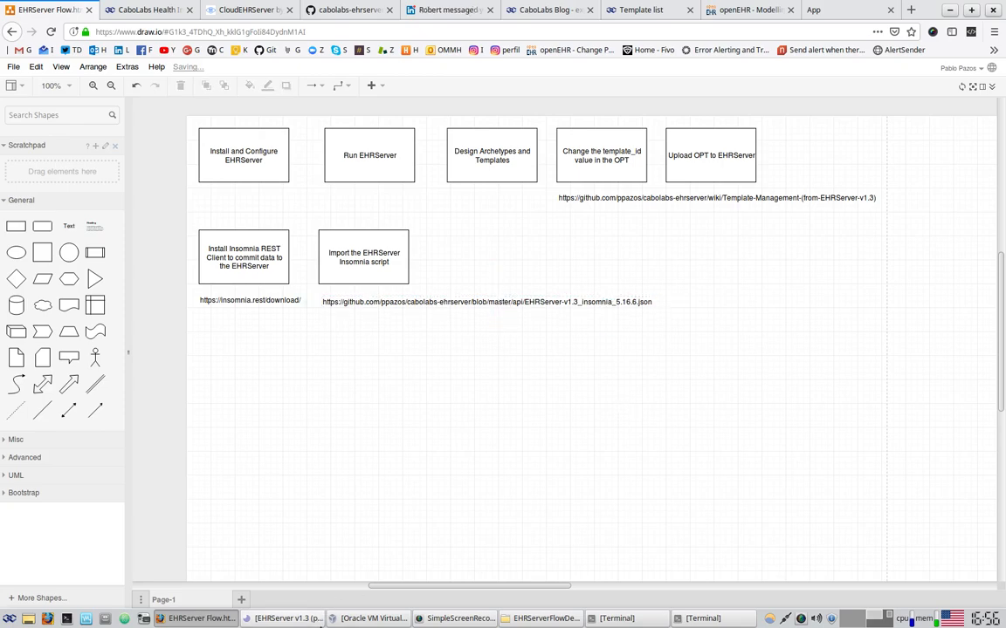
click(288, 618)
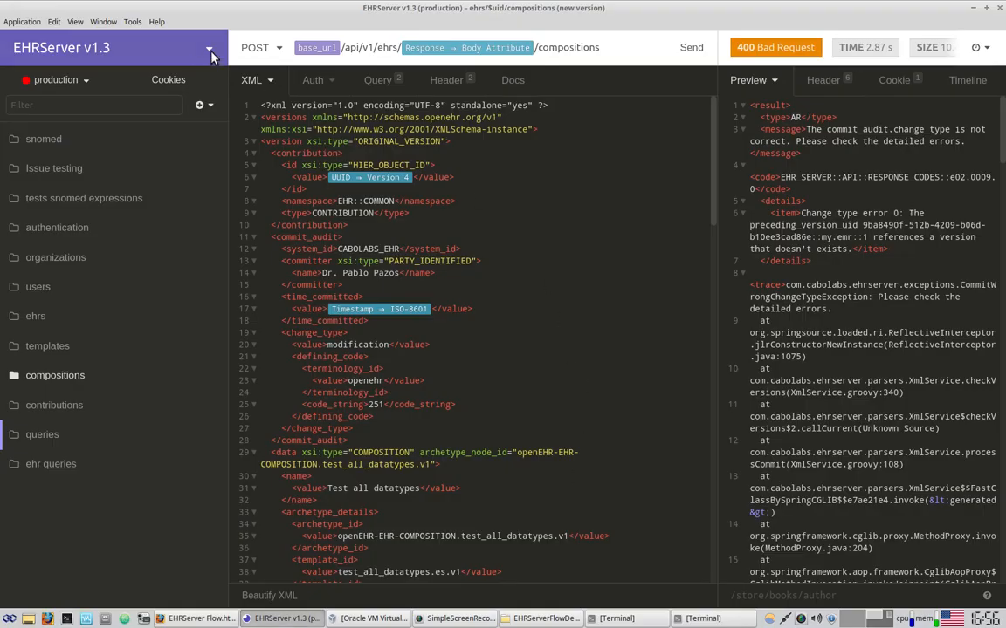
click(208, 50)
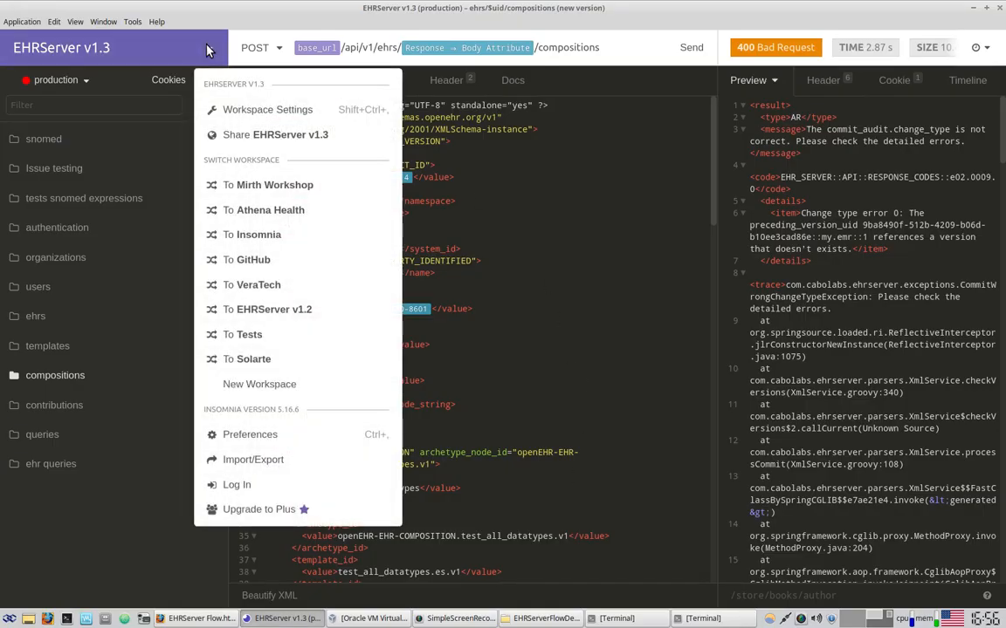
click(275, 465)
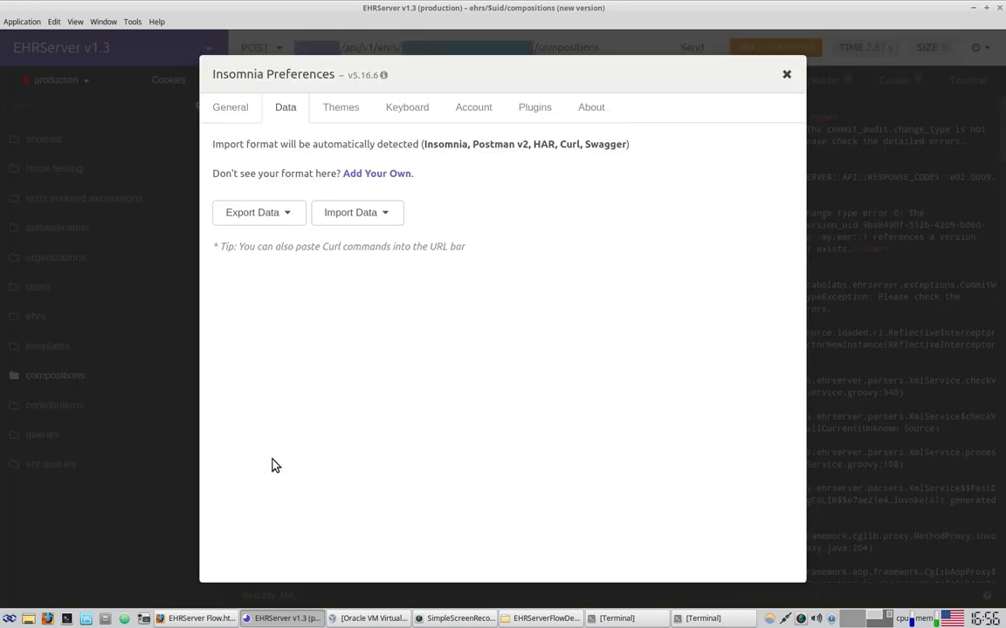
click(387, 217)
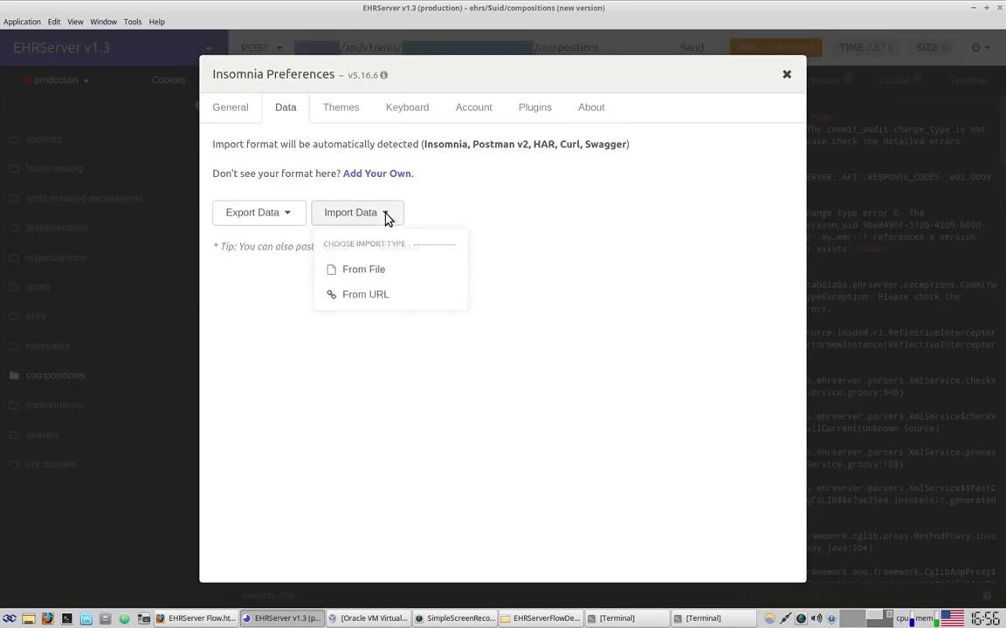
click(382, 272)
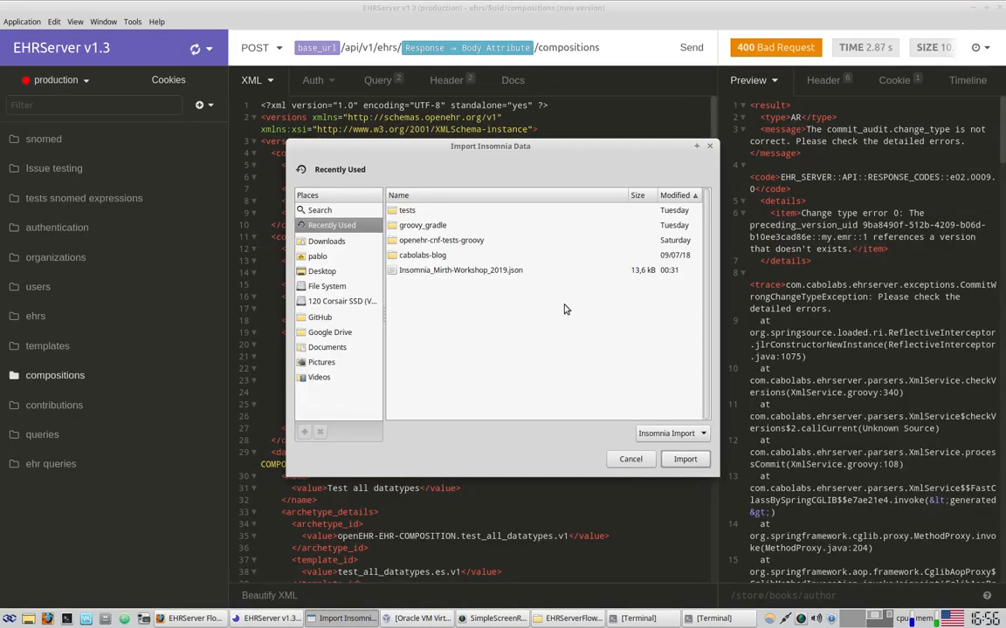
click(428, 270)
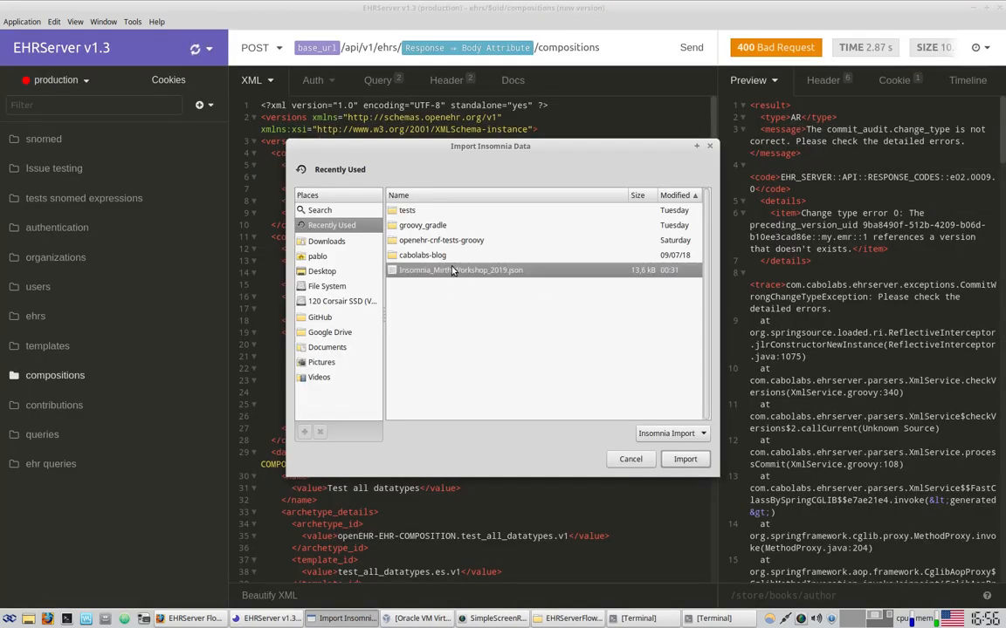
click(682, 460)
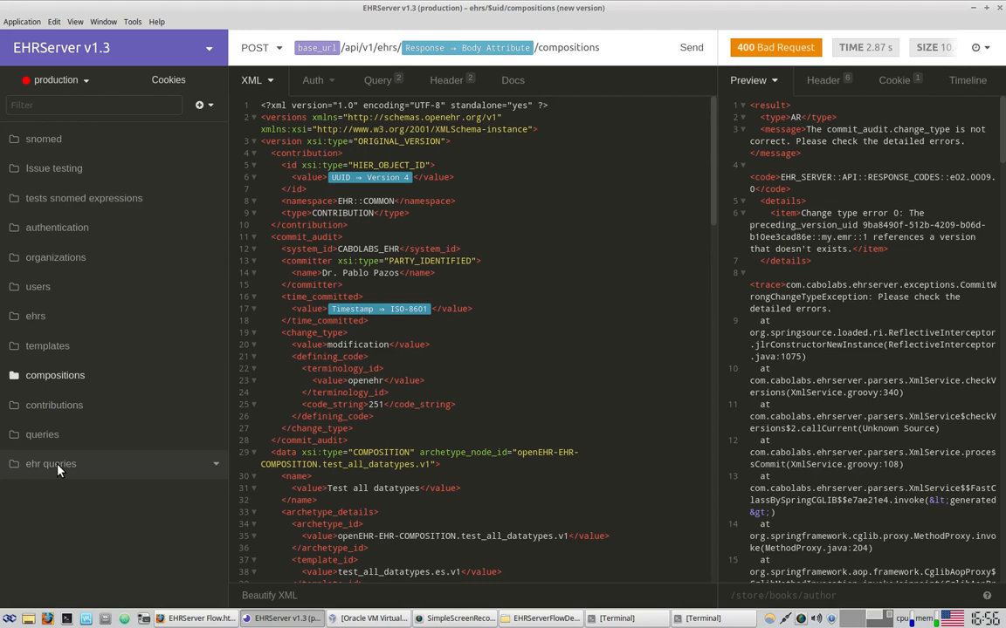
Duplicate the first compositions request, move it to the top, and rename it 'ehrs/$uid/compositions (EHRServerFlowDemo)'
click(58, 375)
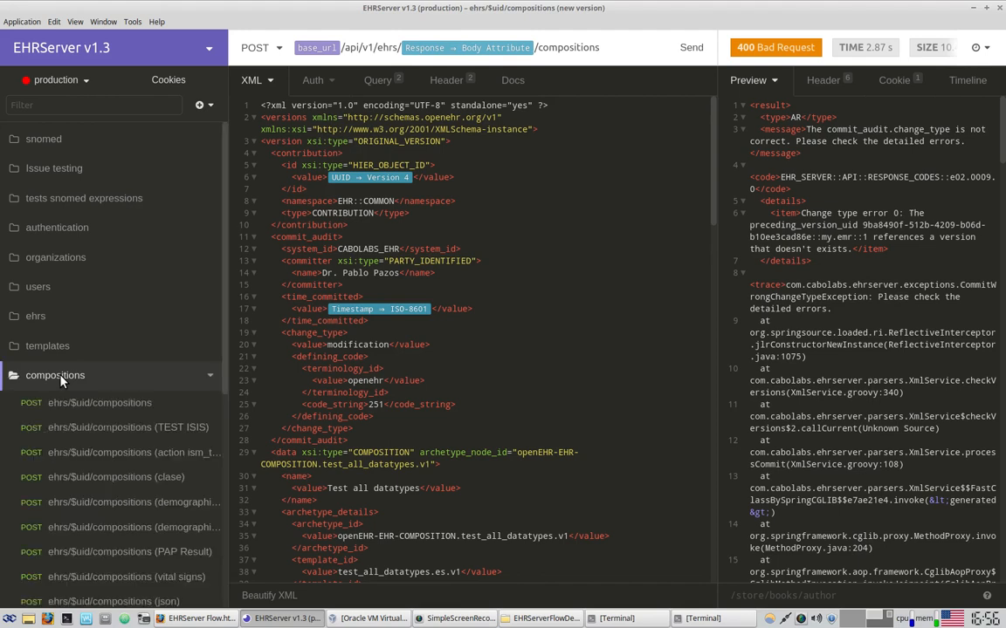
scroll(56, 350, down, 3)
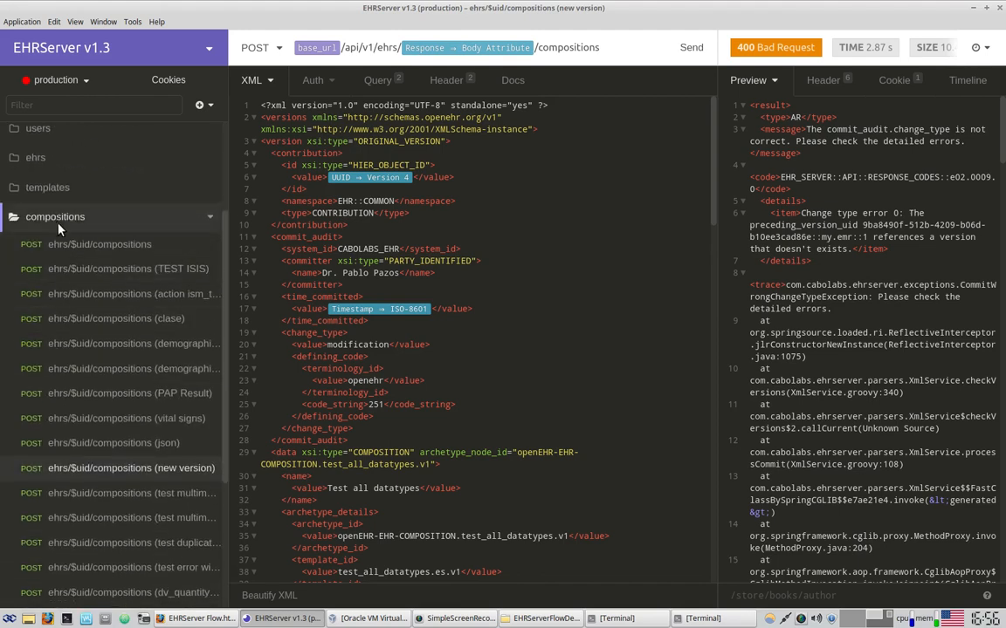
drag(229, 242, 320, 240)
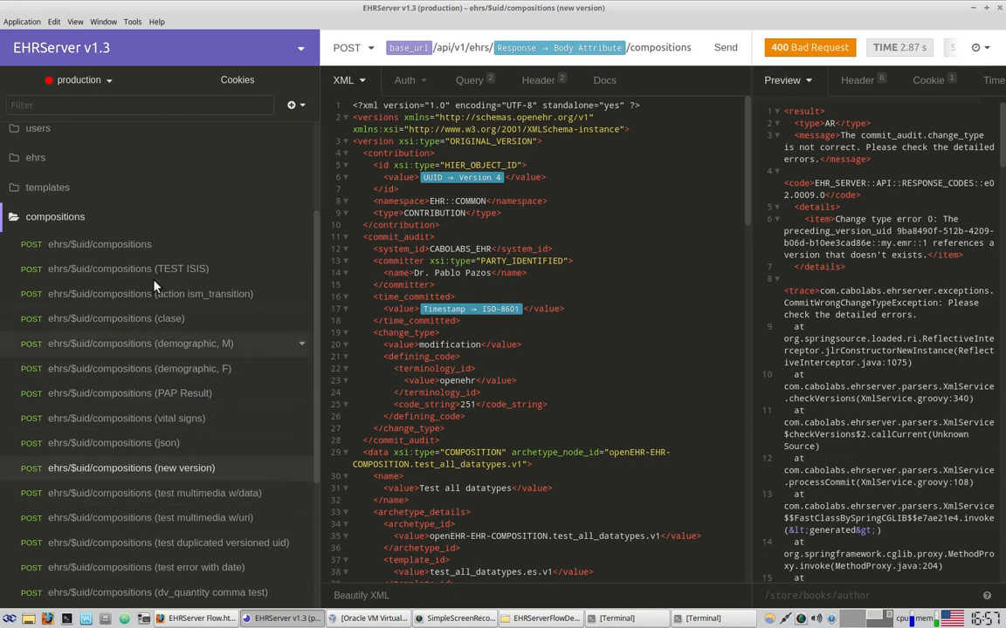
click(302, 247)
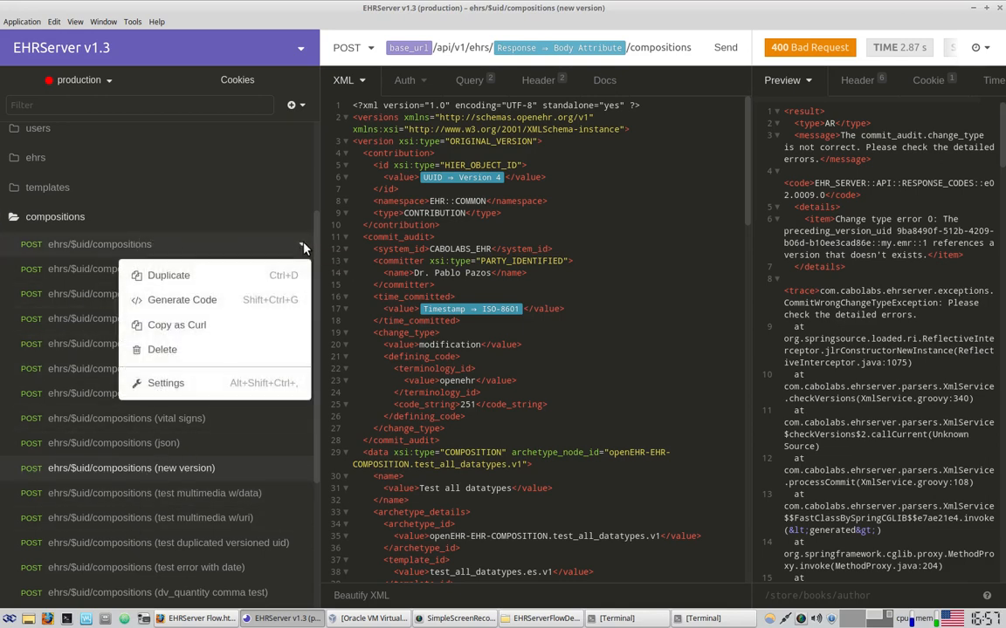
click(168, 276)
drag(103, 270, 93, 213)
double_click(175, 245)
text(E)
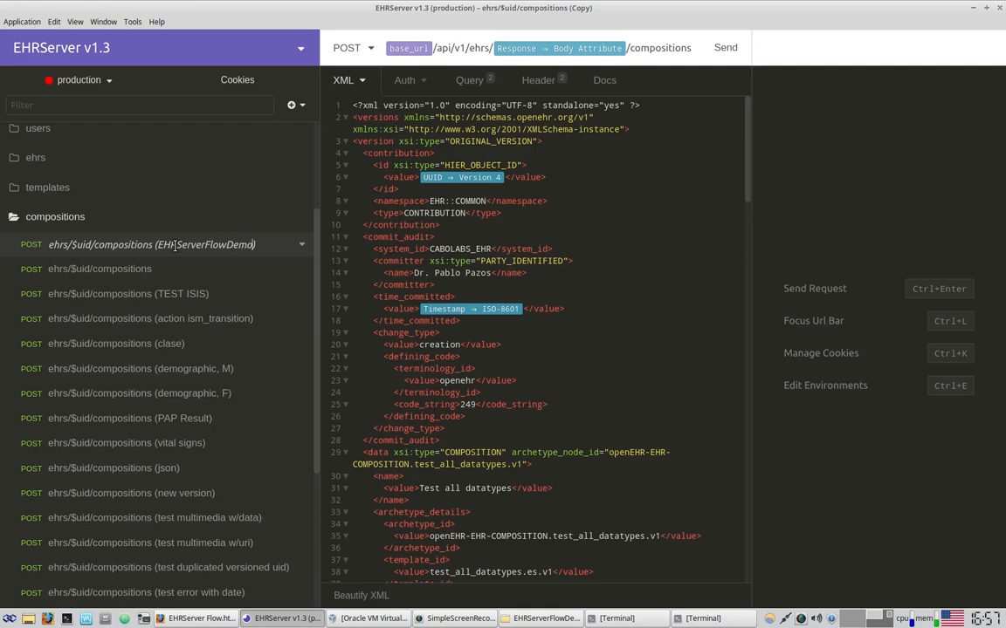
click(477, 241)
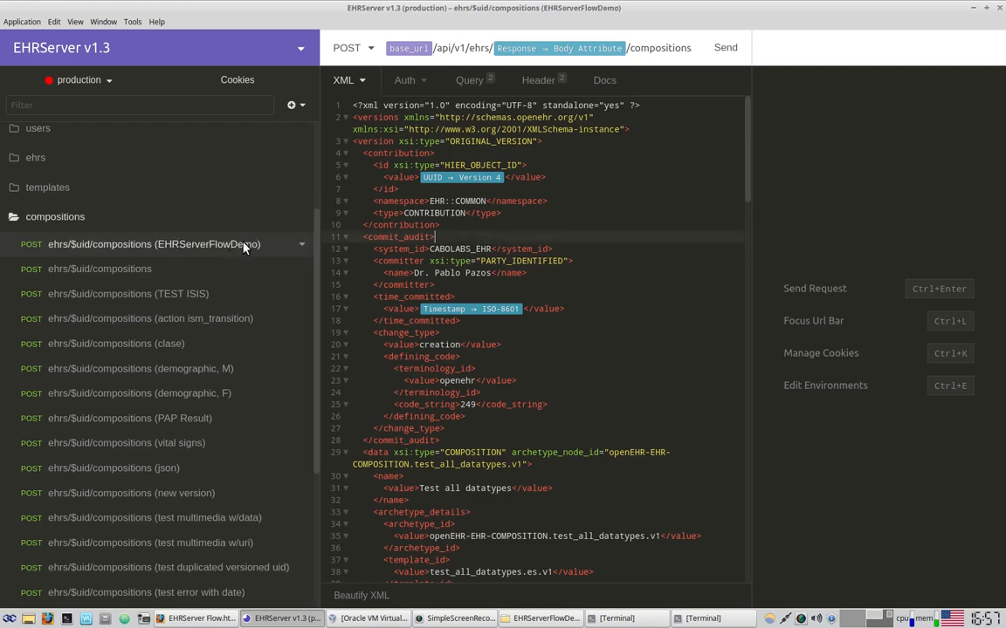
scroll(226, 419, up, 3)
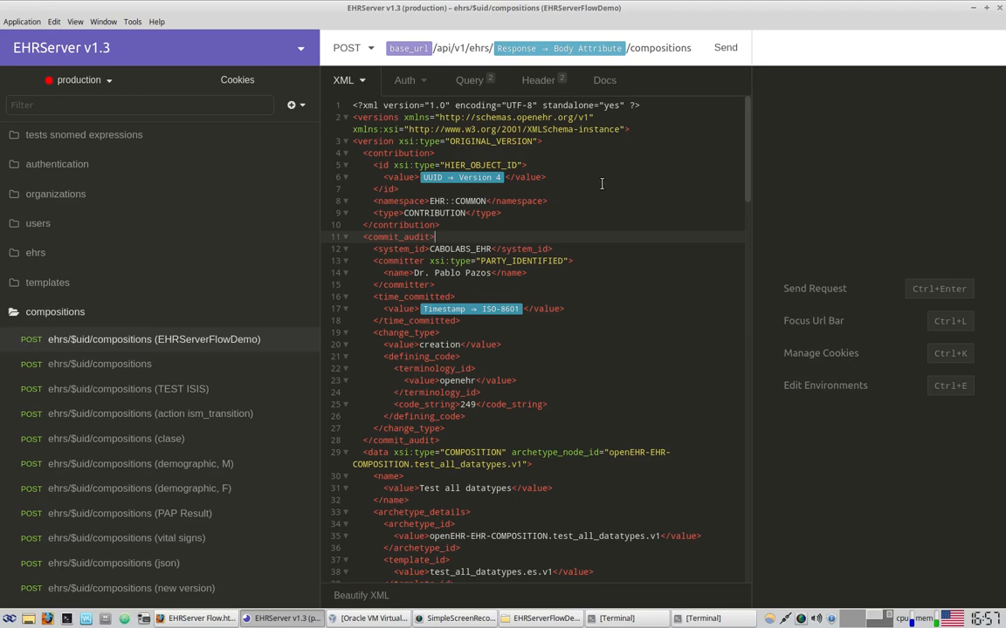
drag(712, 135, 627, 559)
scroll(729, 309, down, 5)
scroll(729, 309, down, 2)
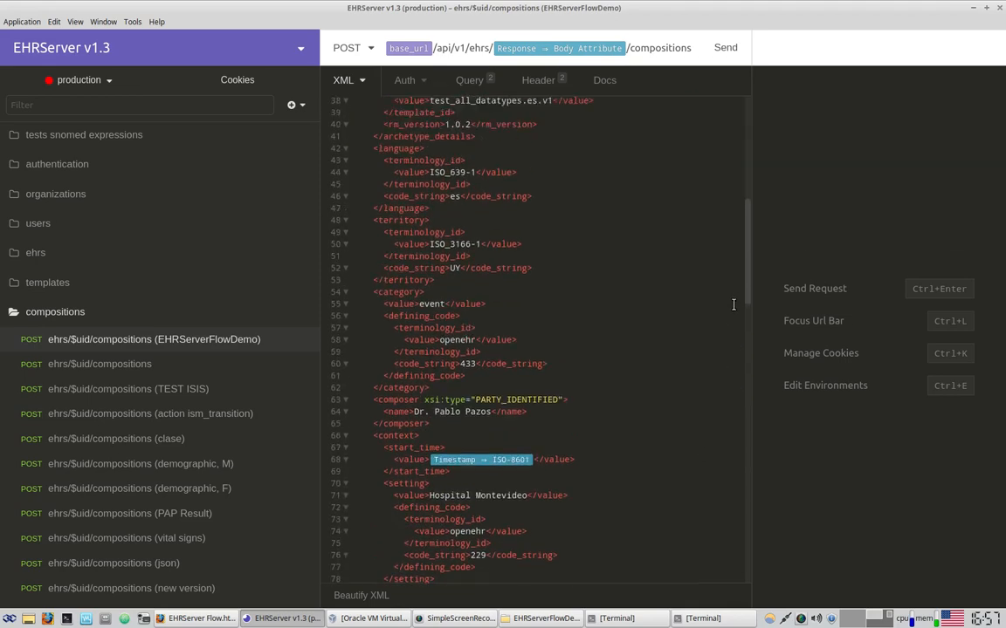
scroll(732, 310, up, 7)
click(689, 238)
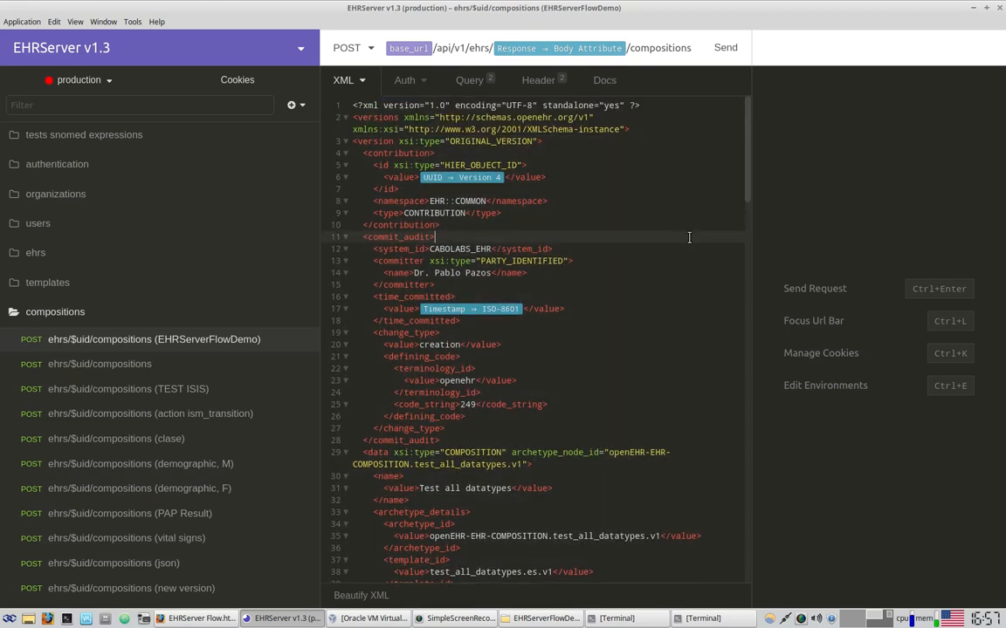
double_click(390, 116)
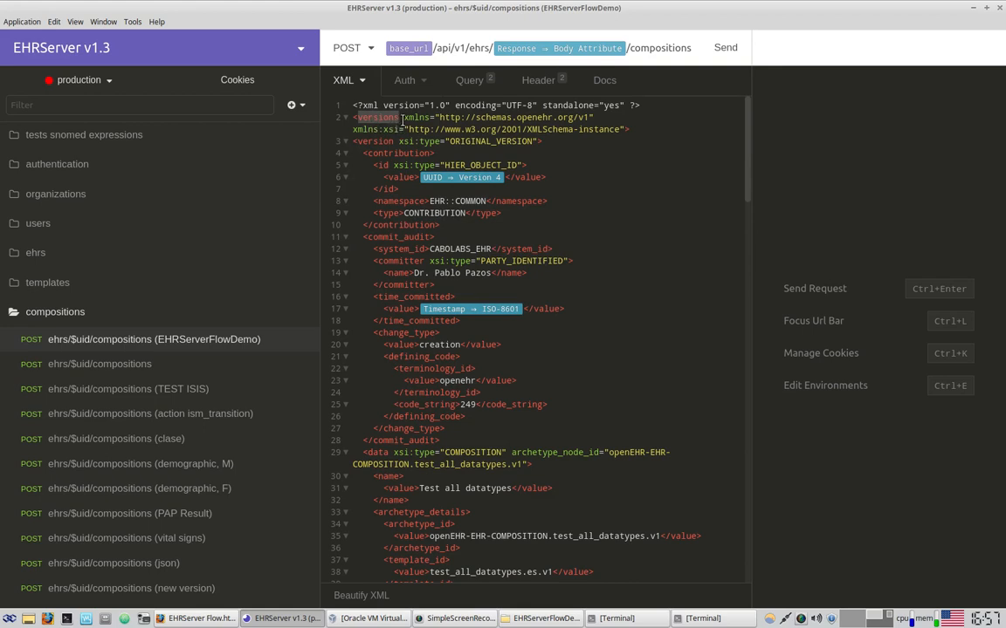
Select and copy the whole generated version XML from the toolkit's instance generator page
click(234, 619)
click(816, 10)
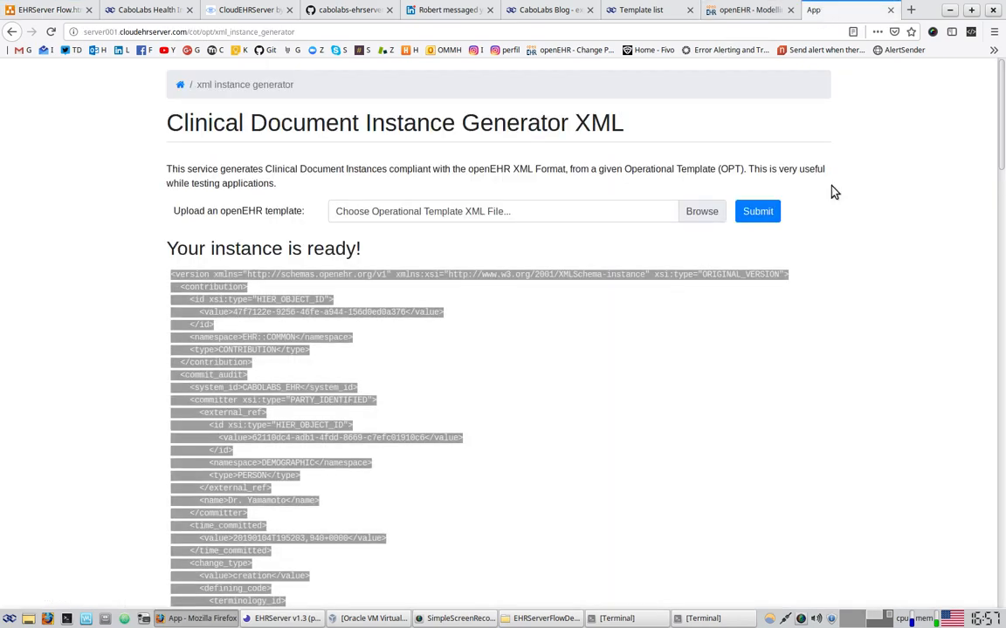
double_click(194, 273)
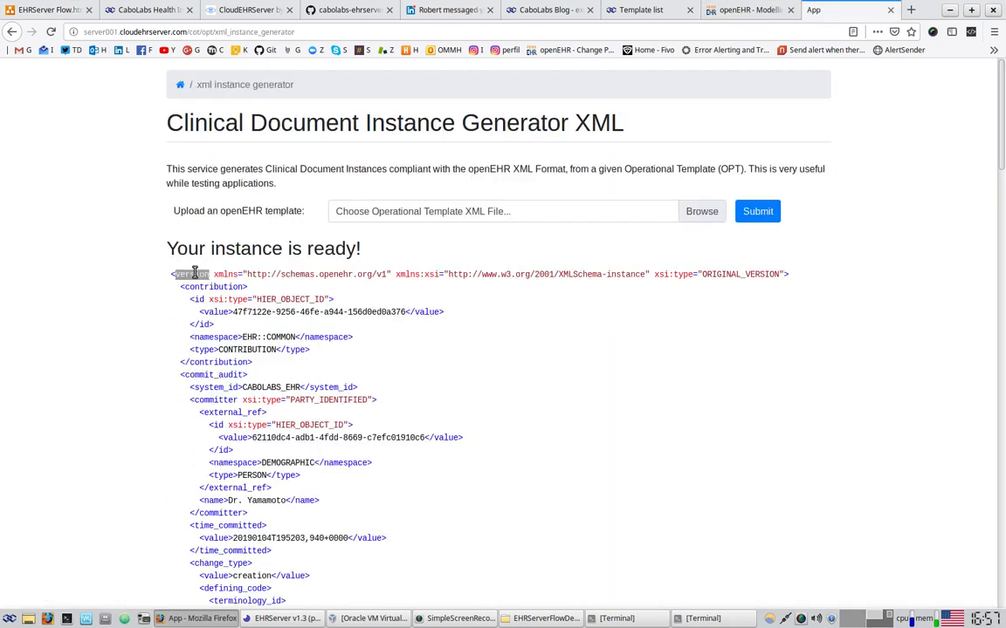
drag(170, 272, 406, 447)
scroll(347, 522, down, 15)
scroll(279, 523, down, 10)
shift+click(227, 541)
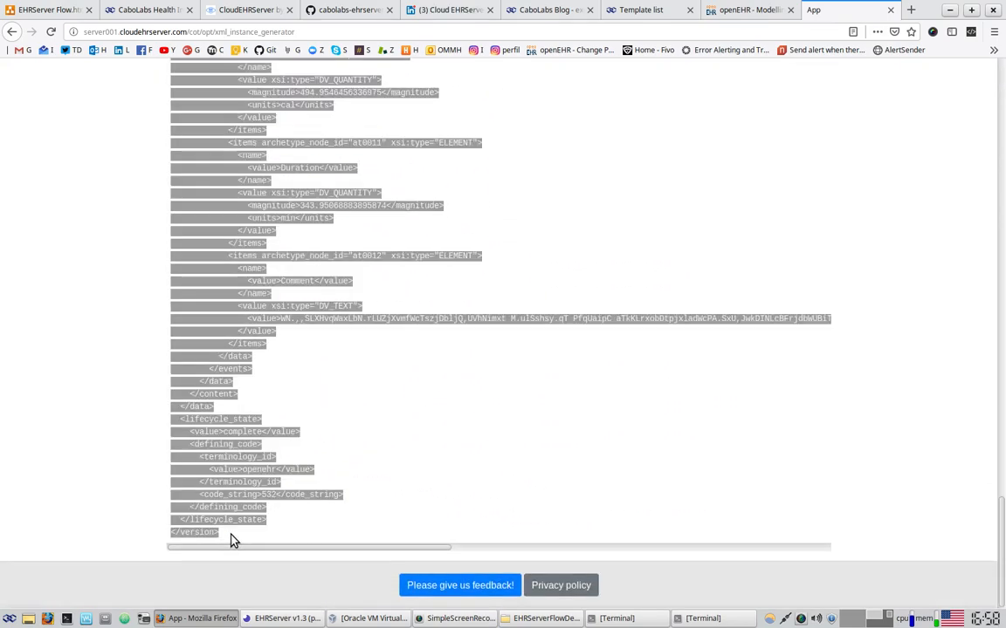
click(297, 616)
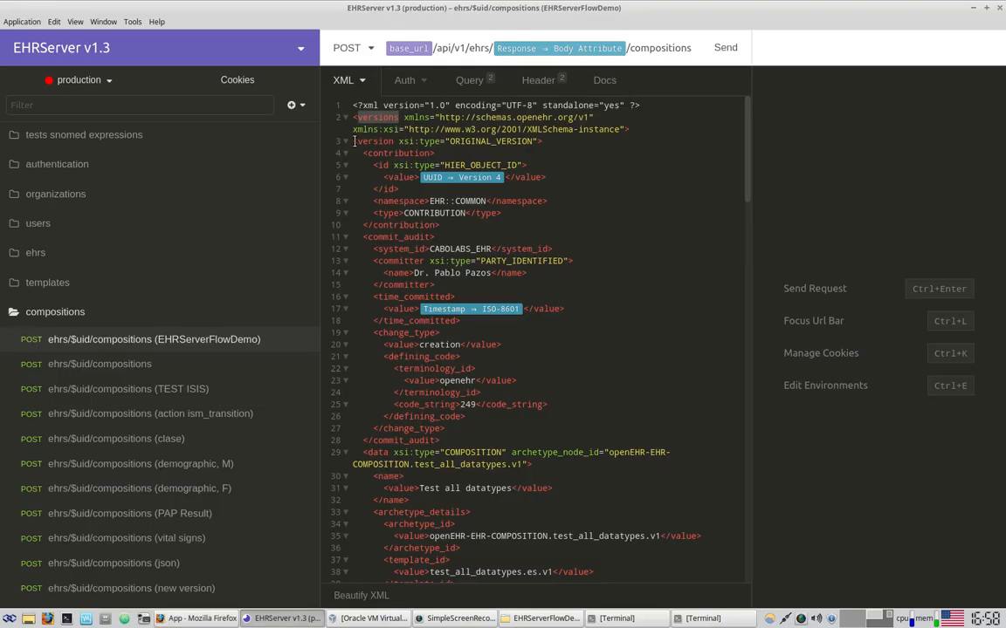
Replace the old version element in the Insomnia commit body with the pasted generated XML
click(354, 141)
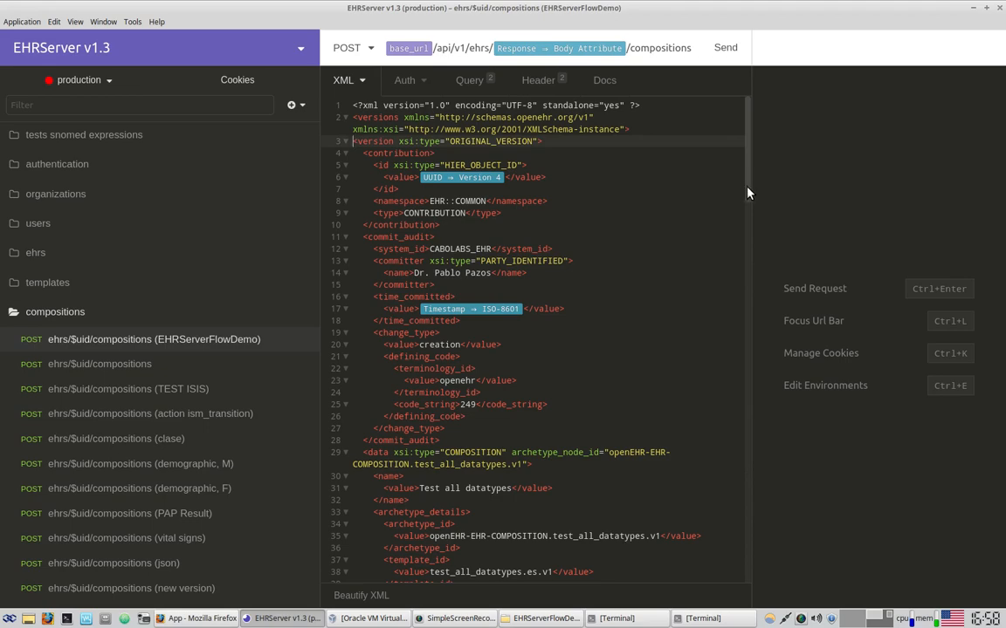
drag(747, 192, 652, 597)
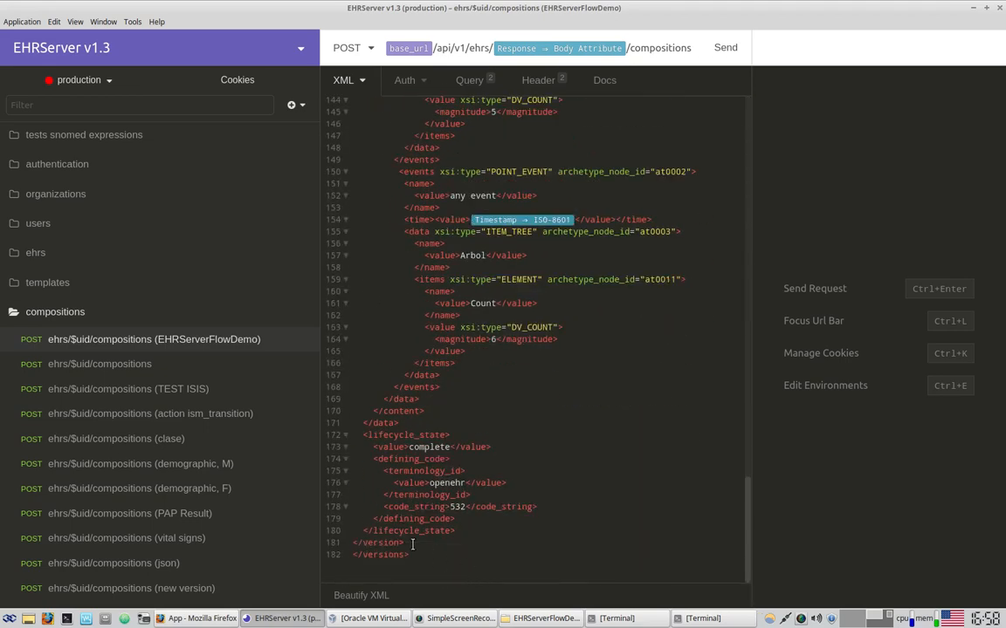
shift+click(412, 543)
key(BackSpace)
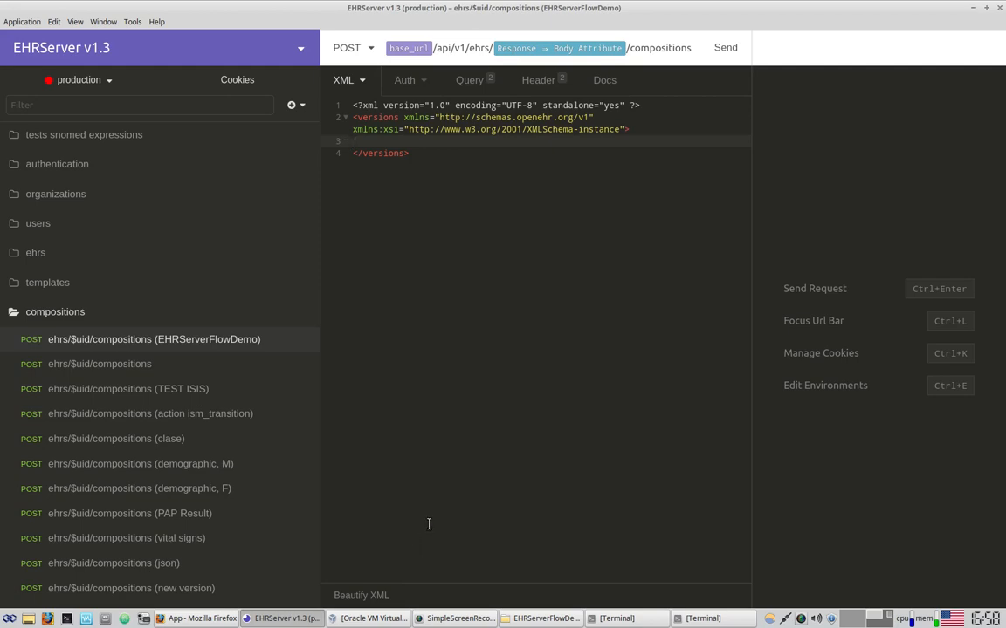
key(ctrl+v)
scroll(577, 454, up, 15)
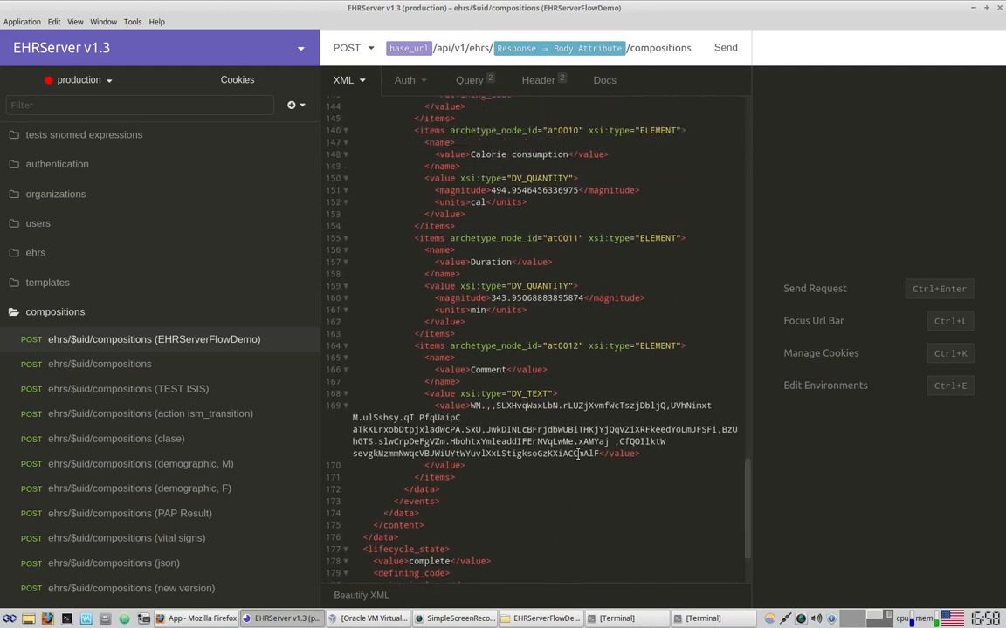
scroll(571, 337, down, 8)
drag(526, 246, 654, 482)
drag(745, 449, 853, 139)
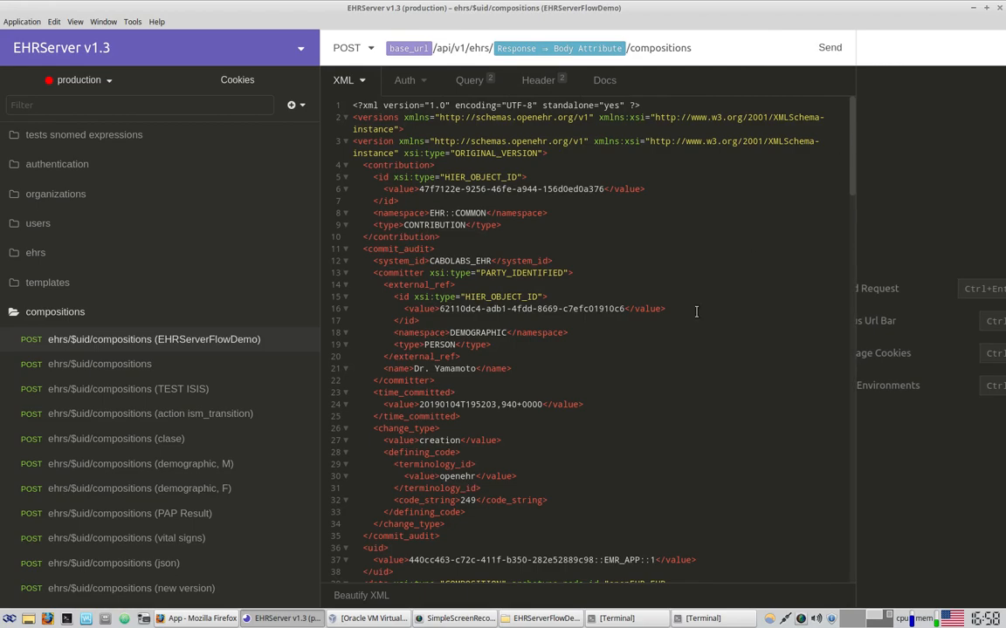
click(202, 618)
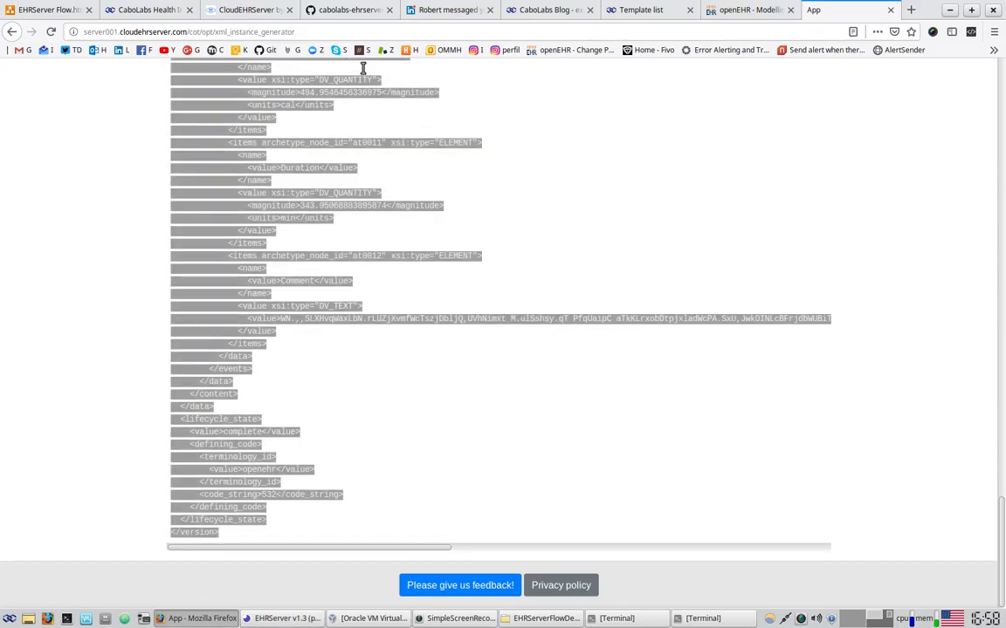
Duplicate the 'Import the EHRServer Insomnia script' box to its right in the EHRServer Flow diagram
click(76, 9)
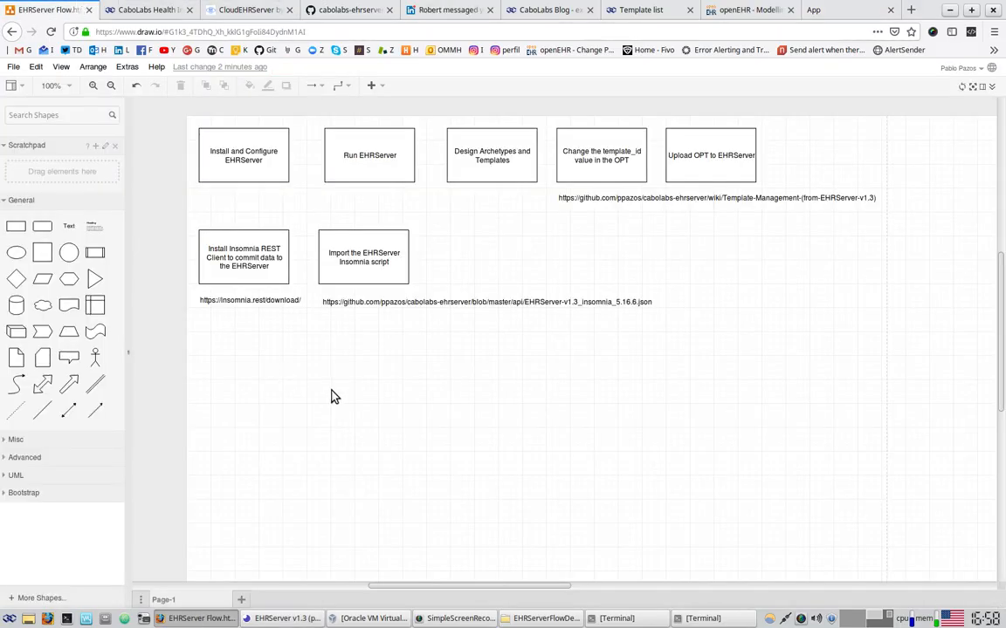
click(384, 251)
drag(377, 248, 485, 248)
click(683, 271)
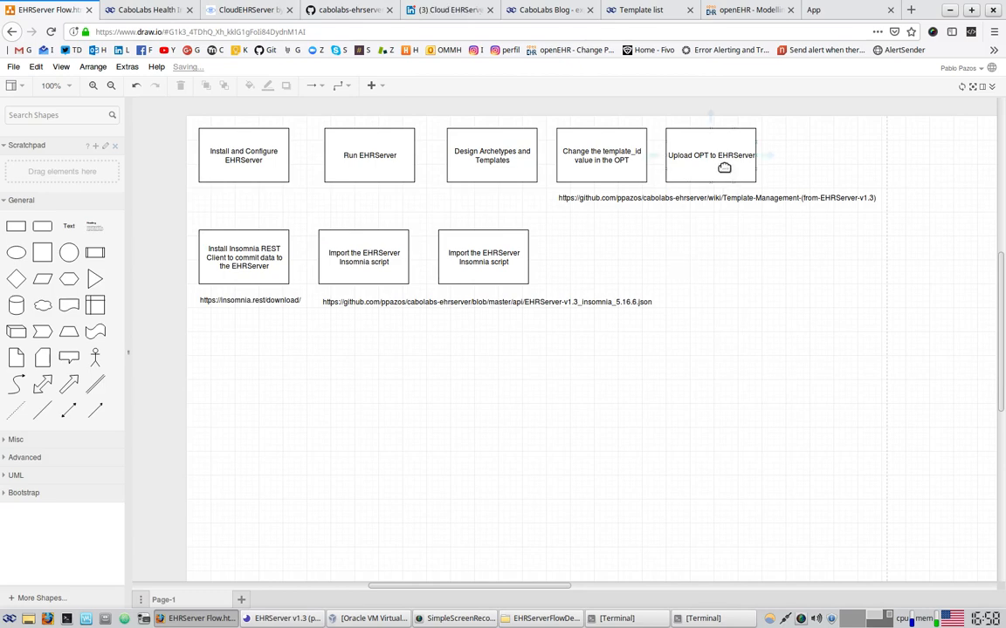
Shift the second row about 188 px right and copy the import box into the row's start
drag(193, 212, 756, 386)
drag(559, 257, 723, 264)
click(623, 252)
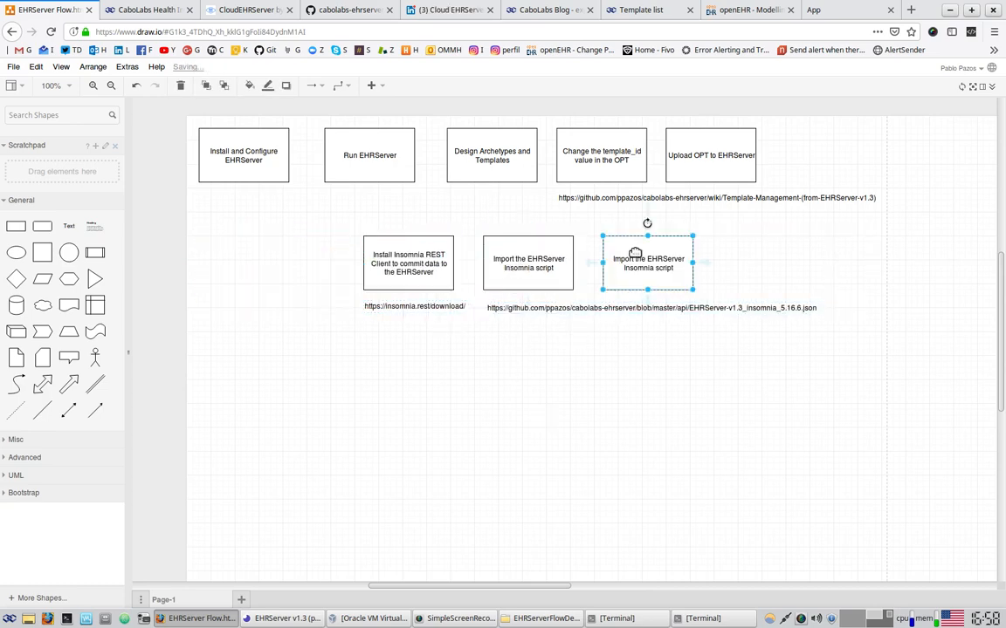
drag(644, 263, 243, 269)
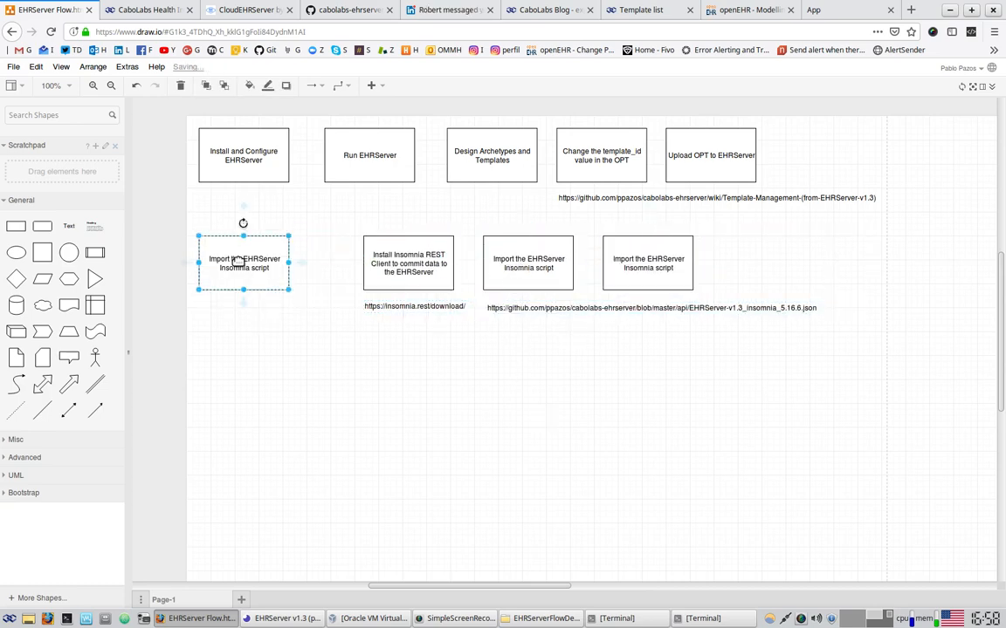
Relabel the new first box 'Use the CaboLabs openEHR Toolkit to generate a clinical document from the OPT'
double_click(242, 267)
text(Use)
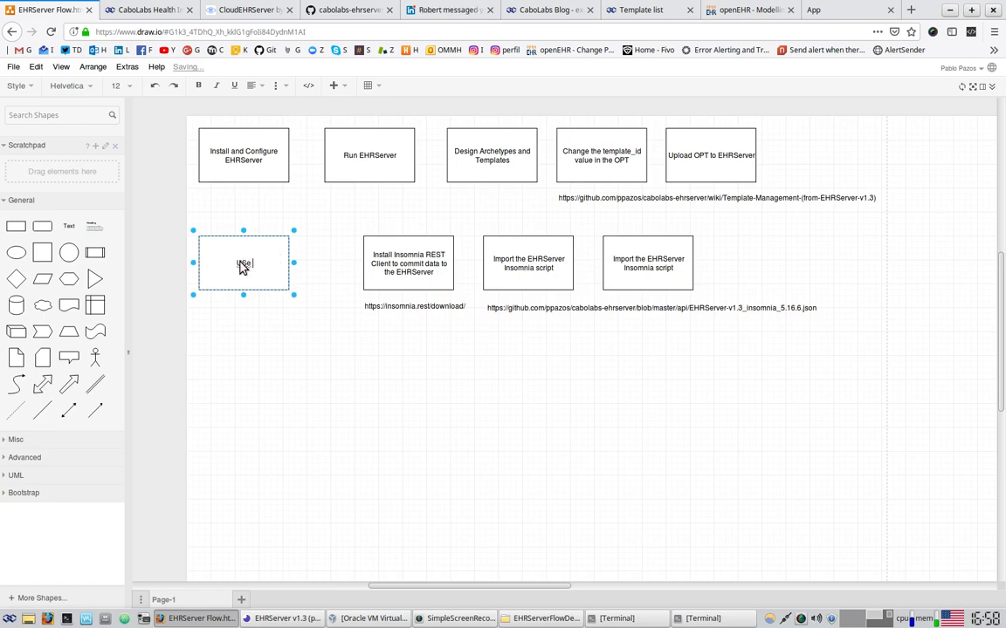
text( the CaboLabs)
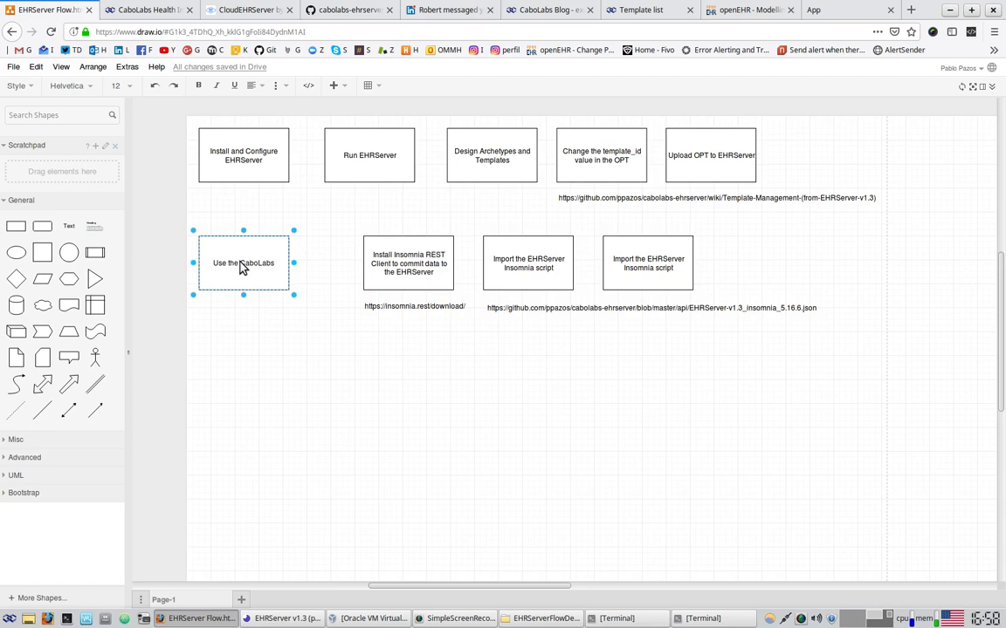
text( openEHR)
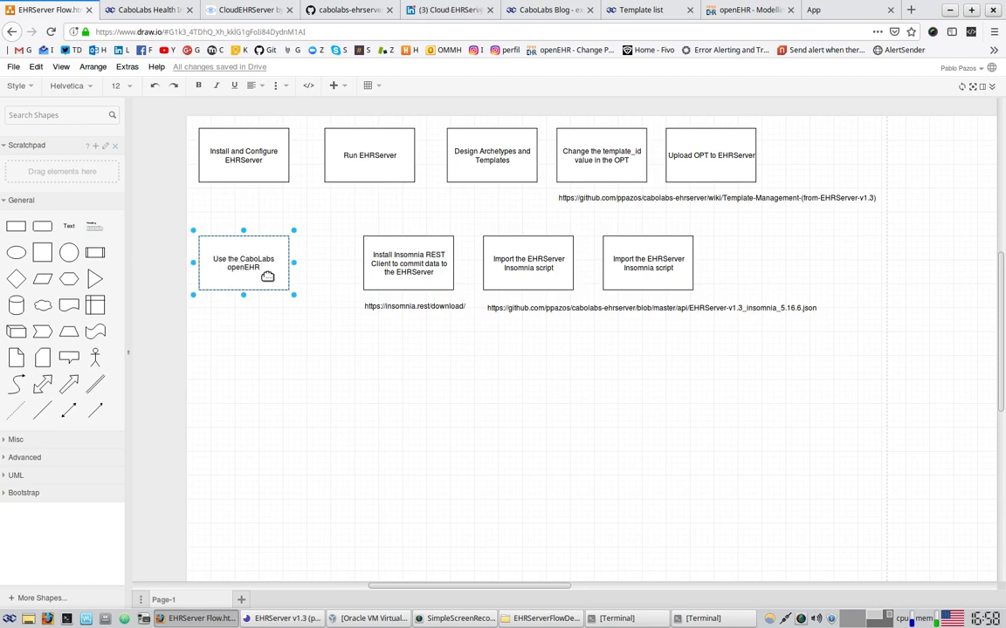
text( Toolkit to generate a clinical )
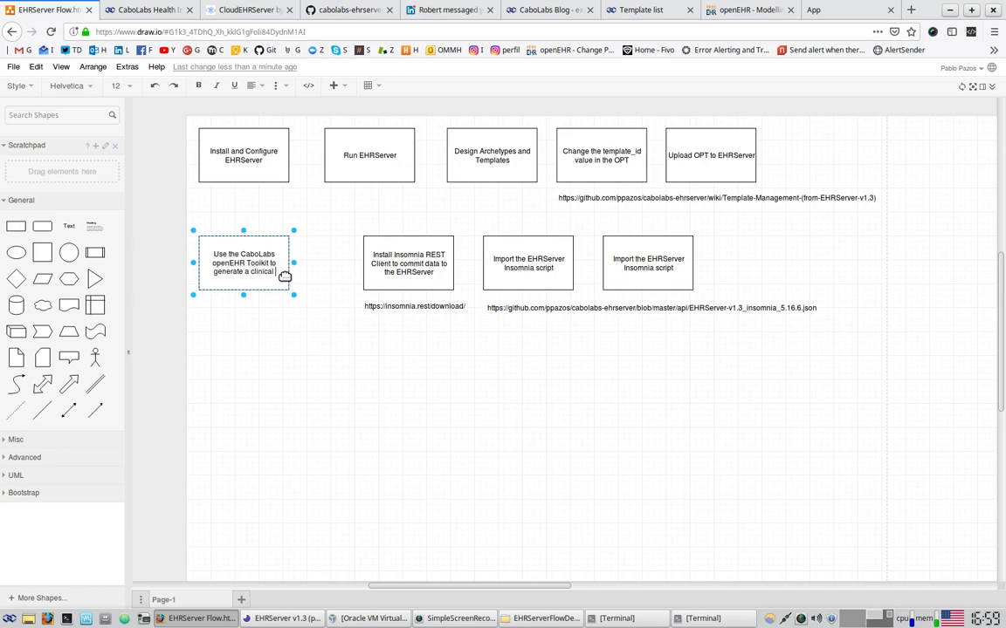
text(document from the OPT)
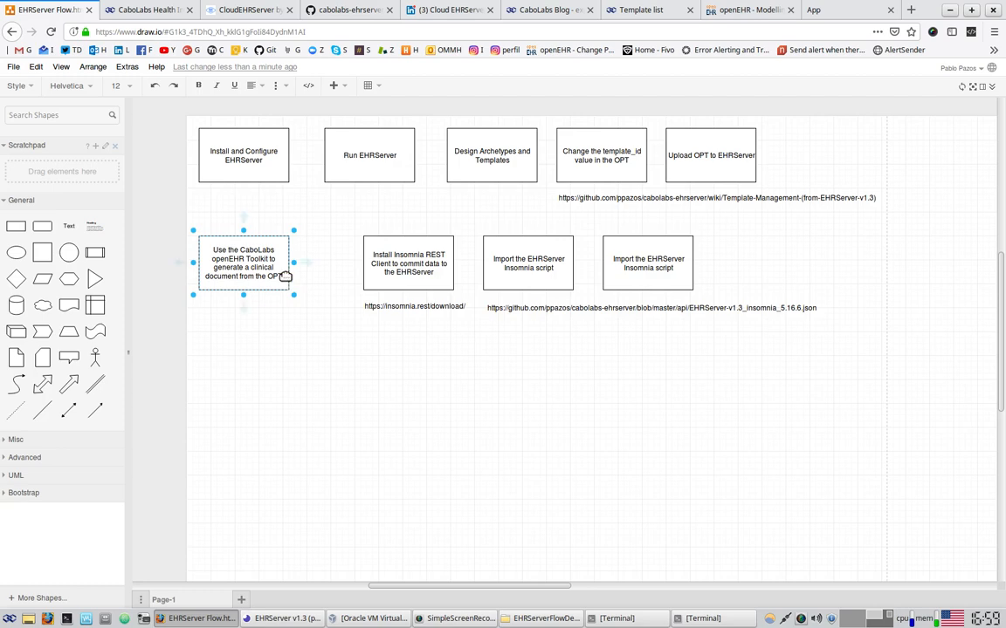
click(678, 332)
click(821, 11)
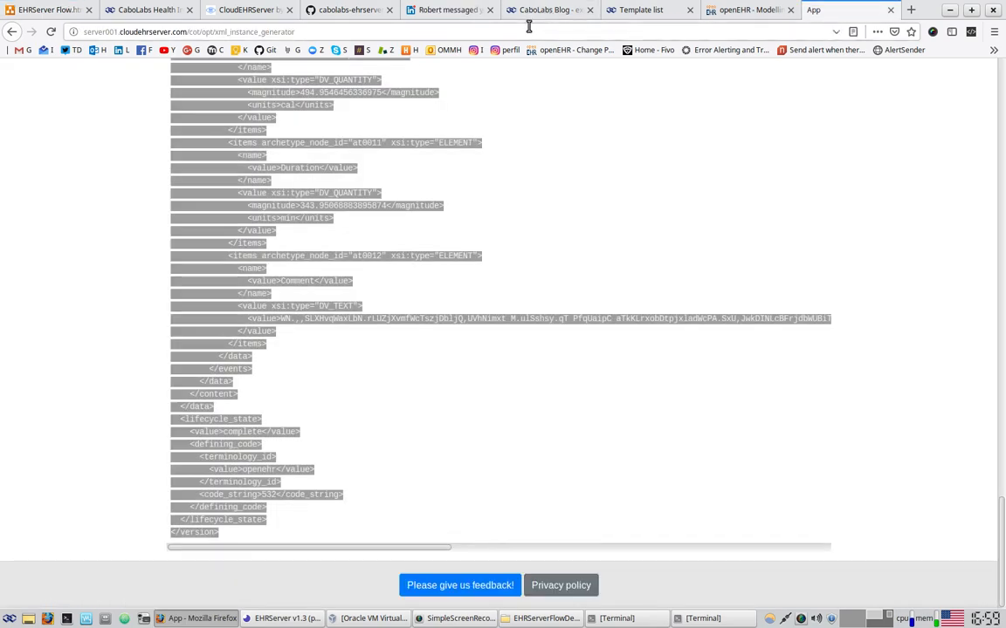
click(52, 10)
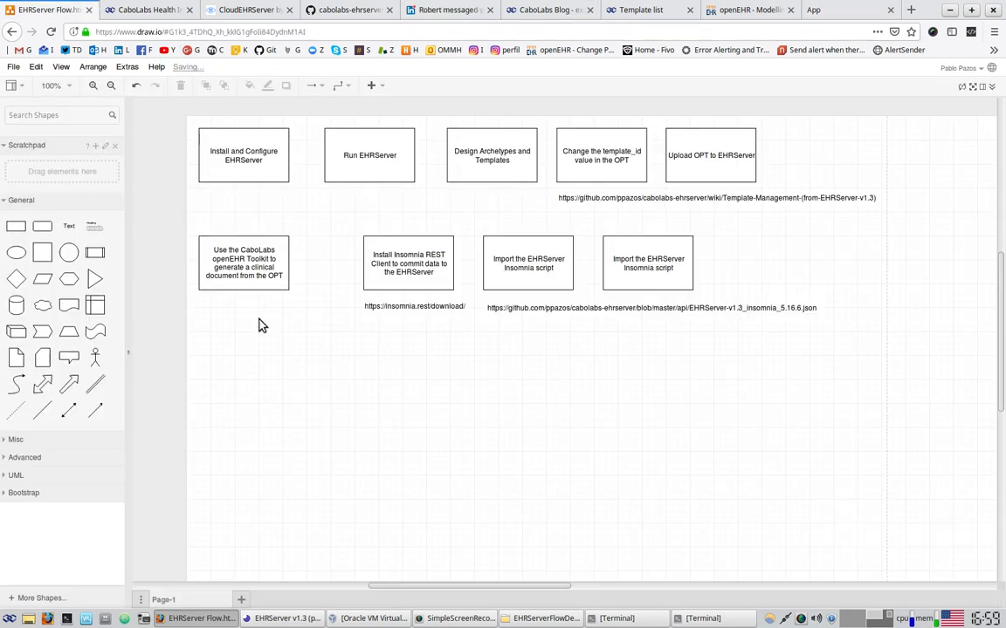
Paste the generator URL above the toolkit box; shift the Install and Import boxes with URLs left
text(http://server001.cloudehrserver.com/cot/opt/xml_instance_generator)
drag(290, 299, 273, 226)
click(400, 260)
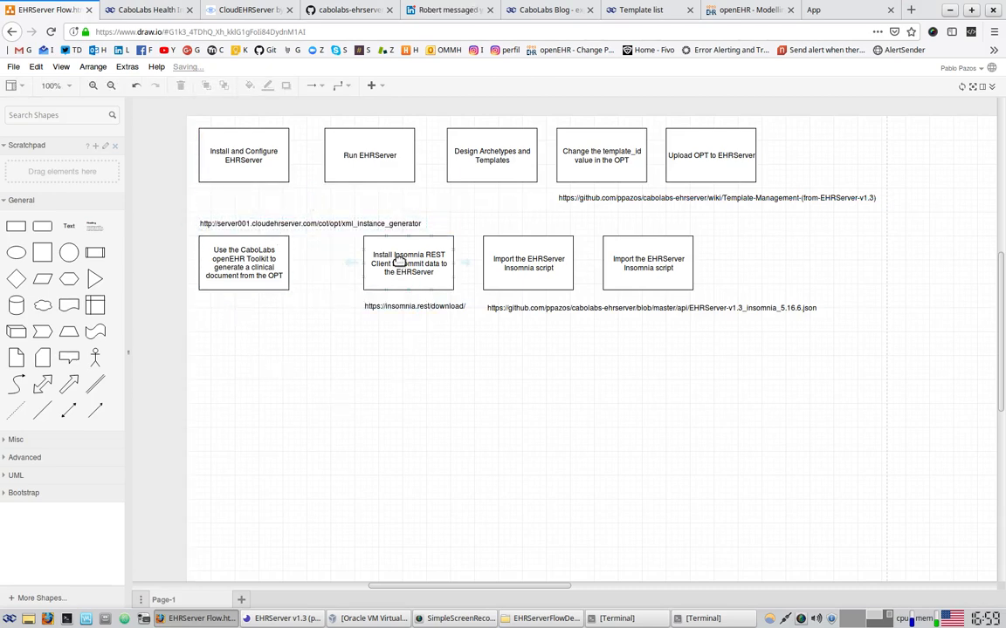
shift+click(408, 304)
drag(410, 254, 371, 258)
click(517, 258)
shift+click(512, 307)
drag(515, 277, 477, 275)
click(576, 324)
Relabel the rightmost copy 'Duplicate the commit request and paste the generated XML from'
click(671, 254)
double_click(671, 254)
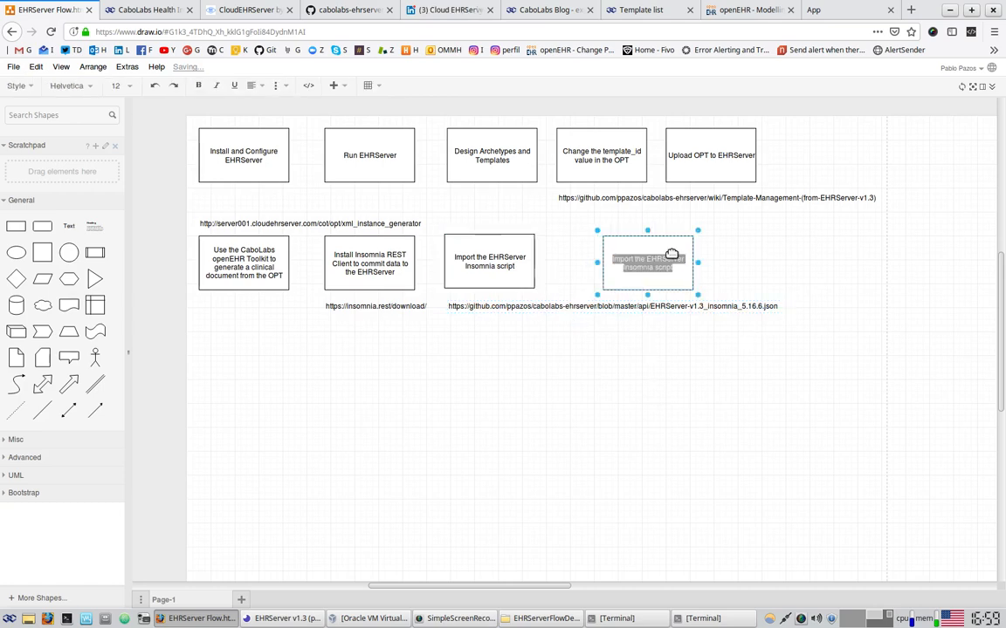
text(Fix the)
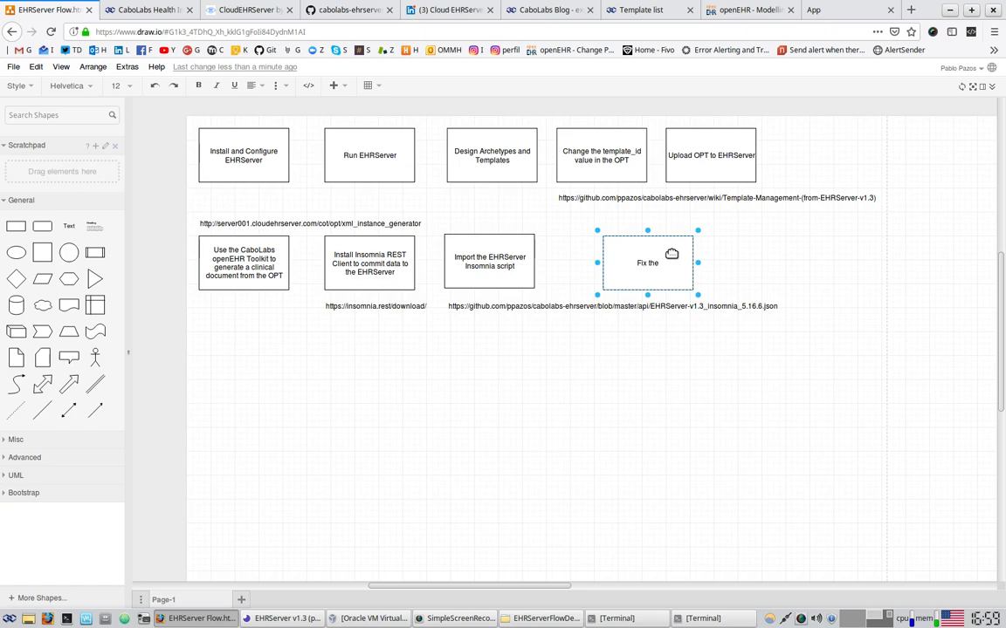
triple_click(648, 263)
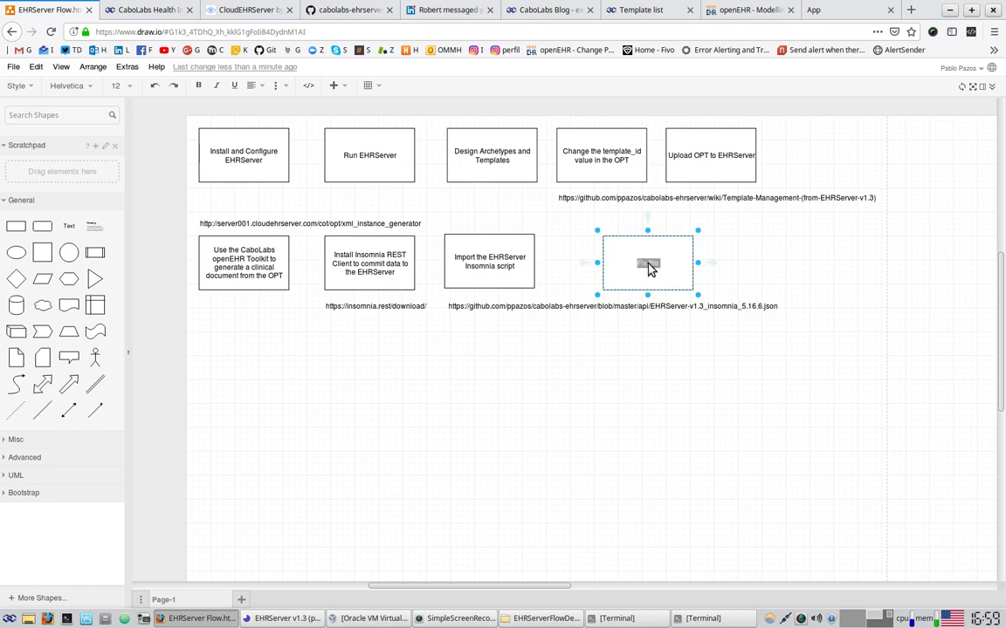
text(Duplicate the commit request and paste the generated XML from)
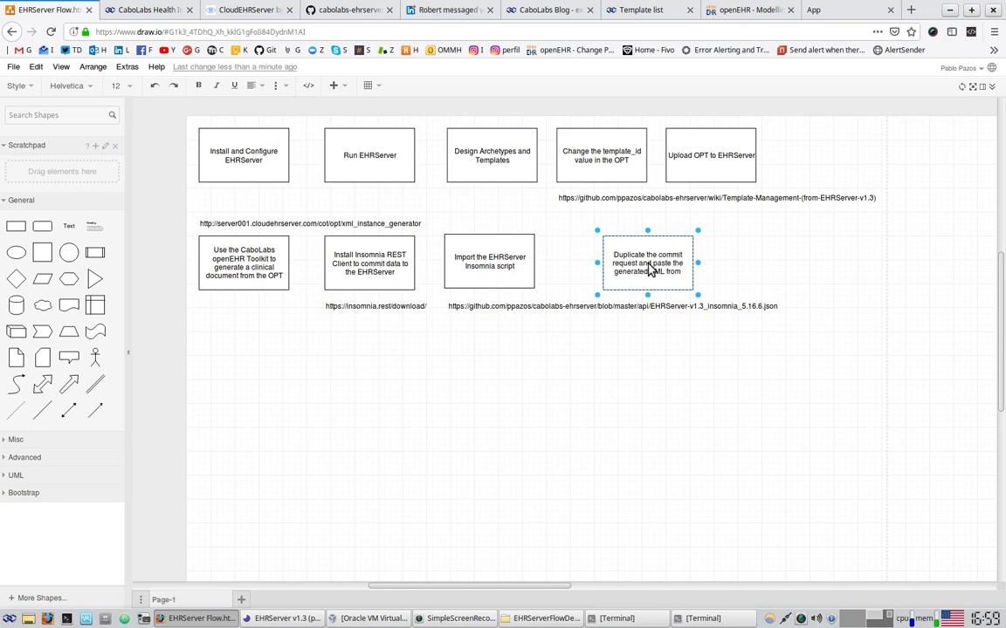
click(261, 151)
click(364, 158)
click(501, 161)
click(602, 163)
click(703, 161)
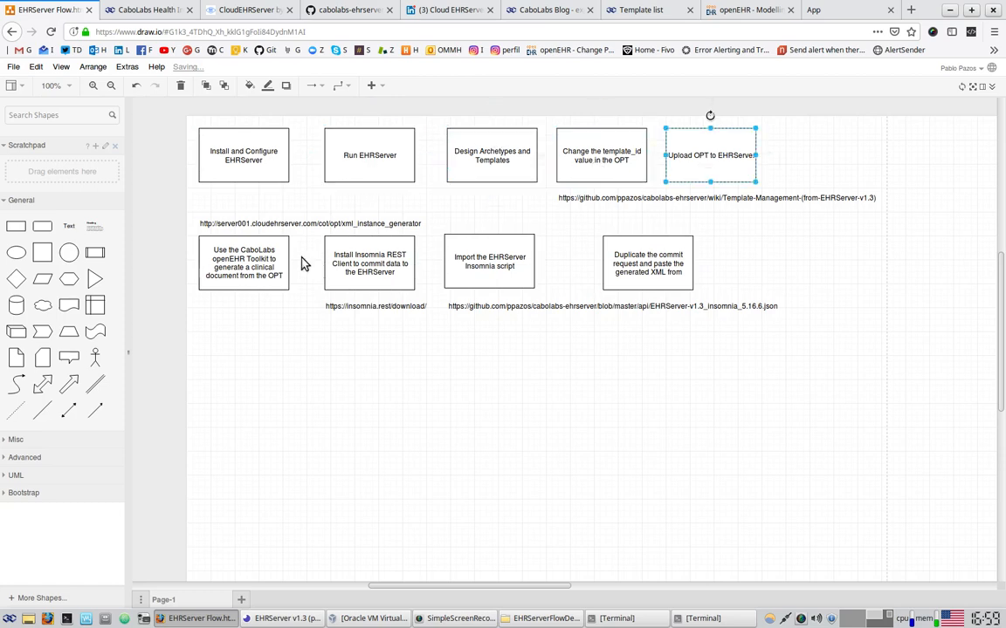
Prefix the toolkit step's label with '6.'
double_click(224, 262)
click(213, 252)
text(6.)
click(388, 264)
click(635, 259)
double_click(664, 278)
click(675, 276)
End the duplicate label with 'step 6.' and number the Install and Import boxes 7 and 8
double_click(674, 276)
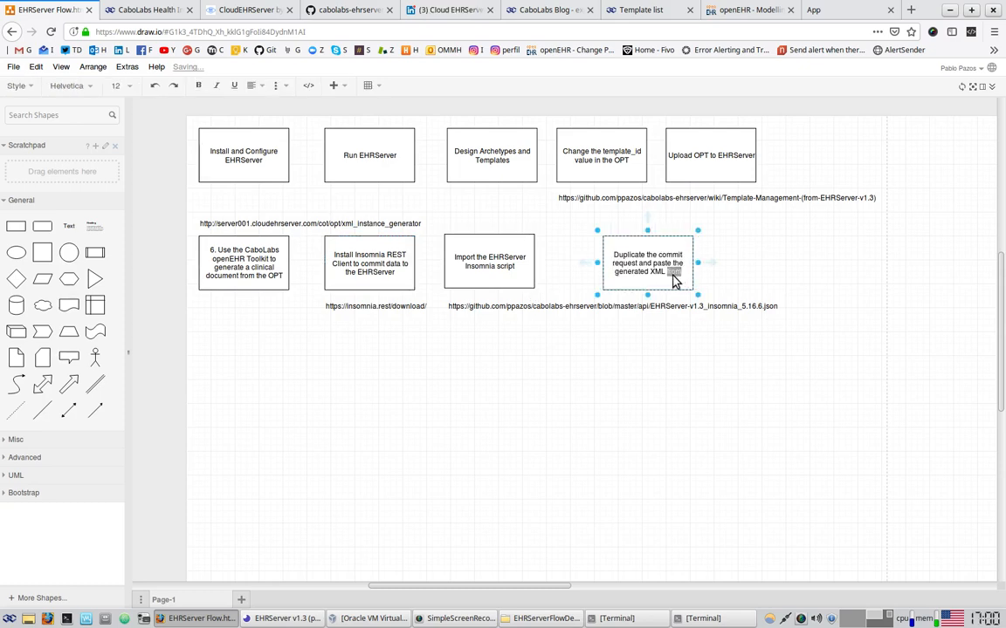
text(step 6.)
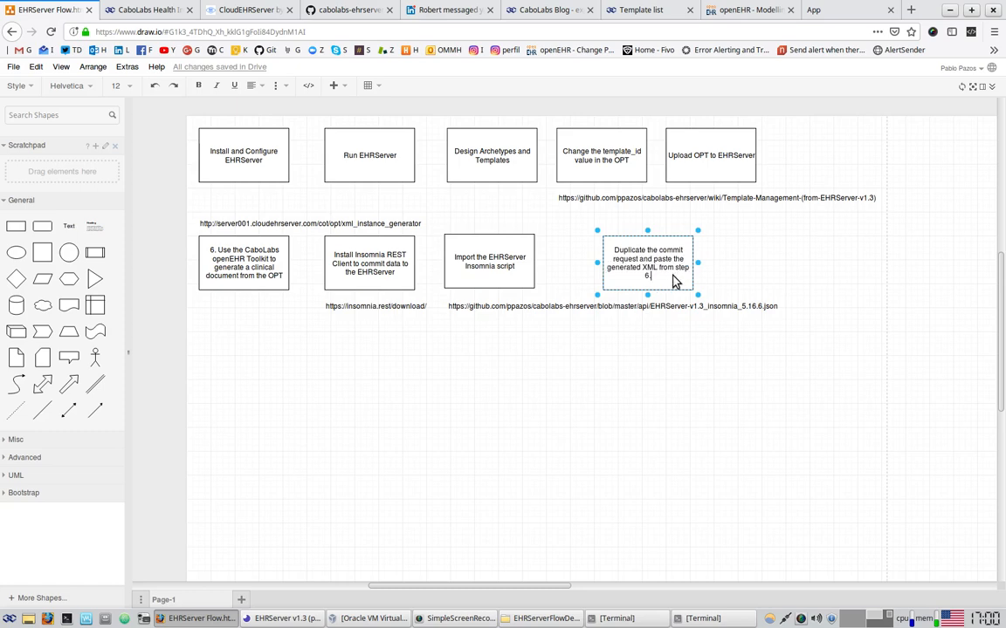
click(377, 480)
double_click(347, 251)
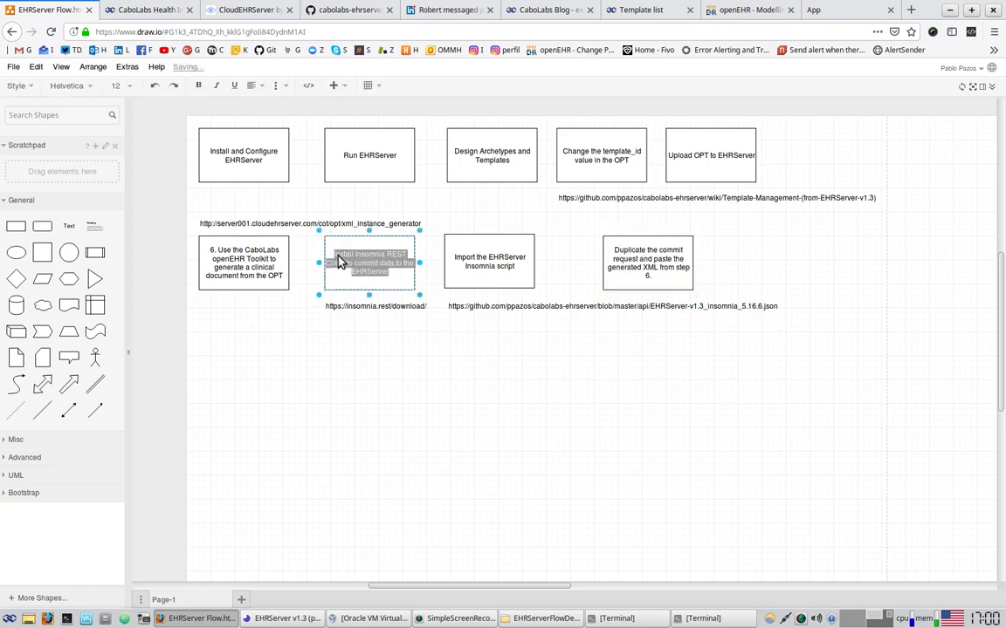
click(336, 260)
text(7.)
double_click(460, 261)
click(460, 262)
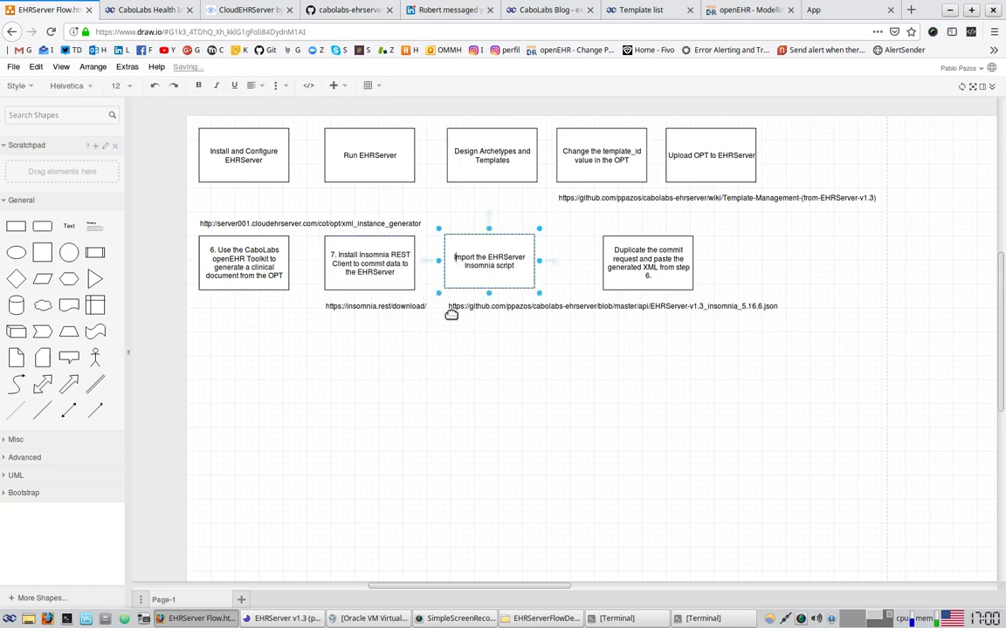
text(8.)
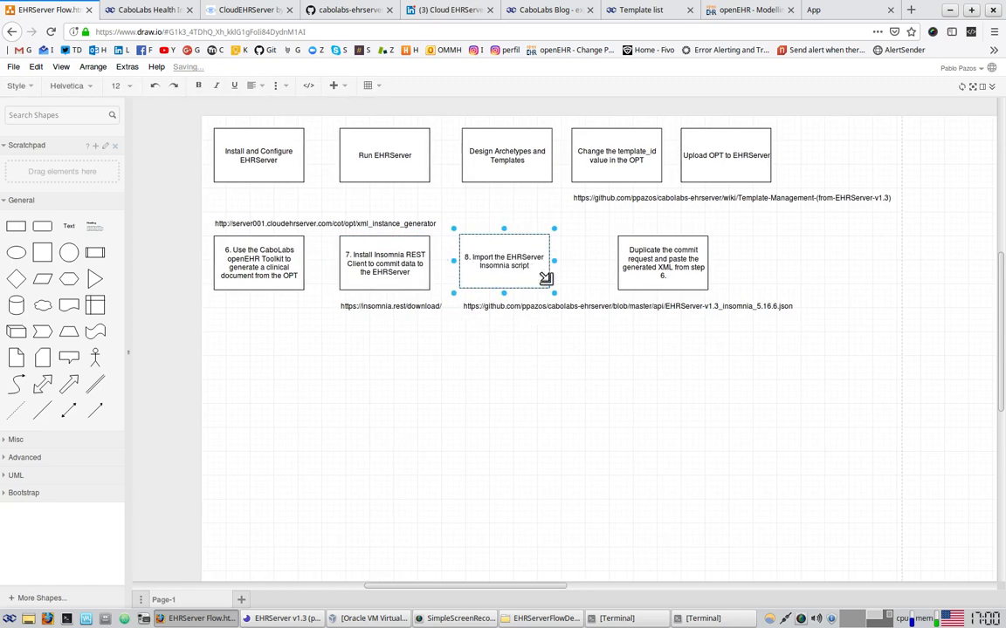
Number the duplicate-and-paste box '9.' and move it left beside step 8
double_click(636, 253)
click(629, 251)
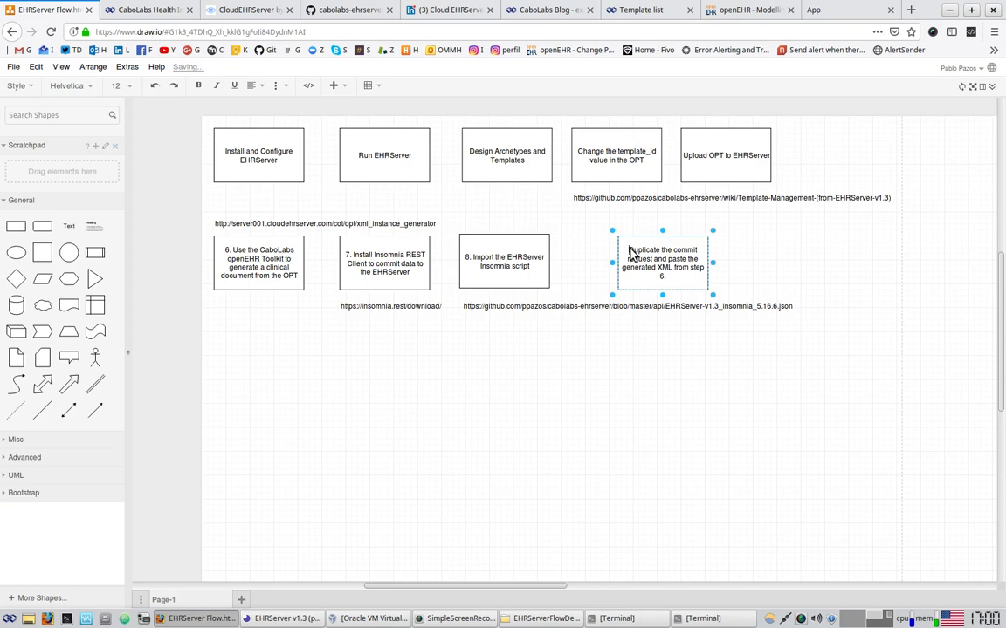
text(9.)
click(587, 367)
drag(656, 259, 623, 259)
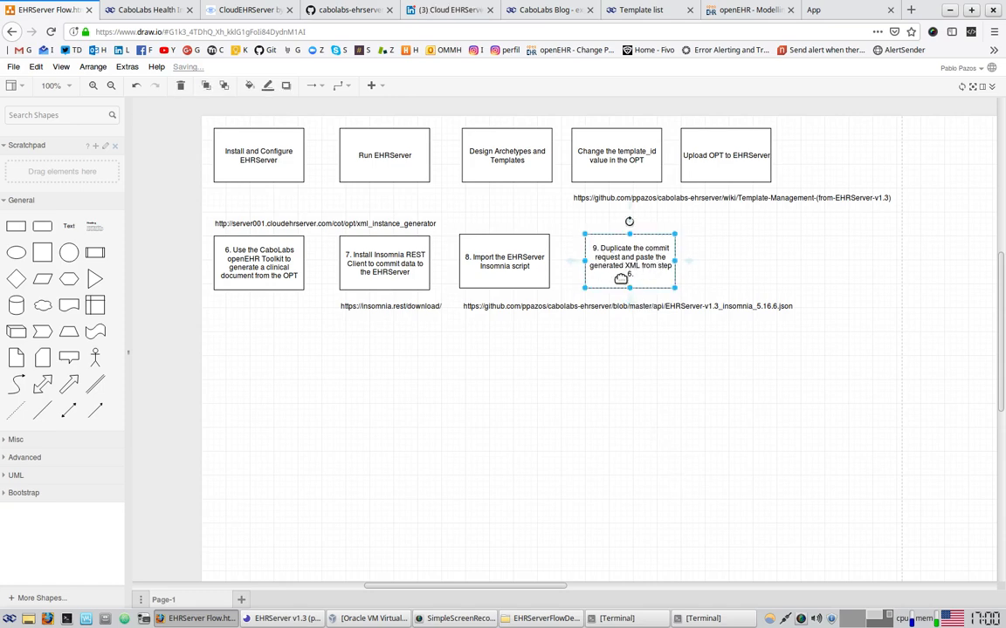
click(281, 618)
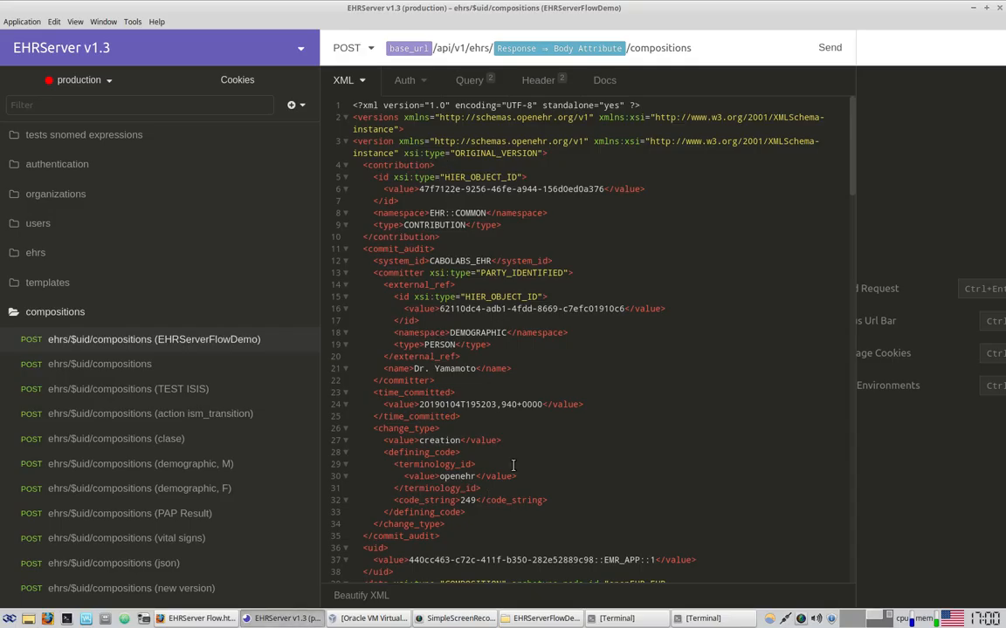
key(alt+Tab)
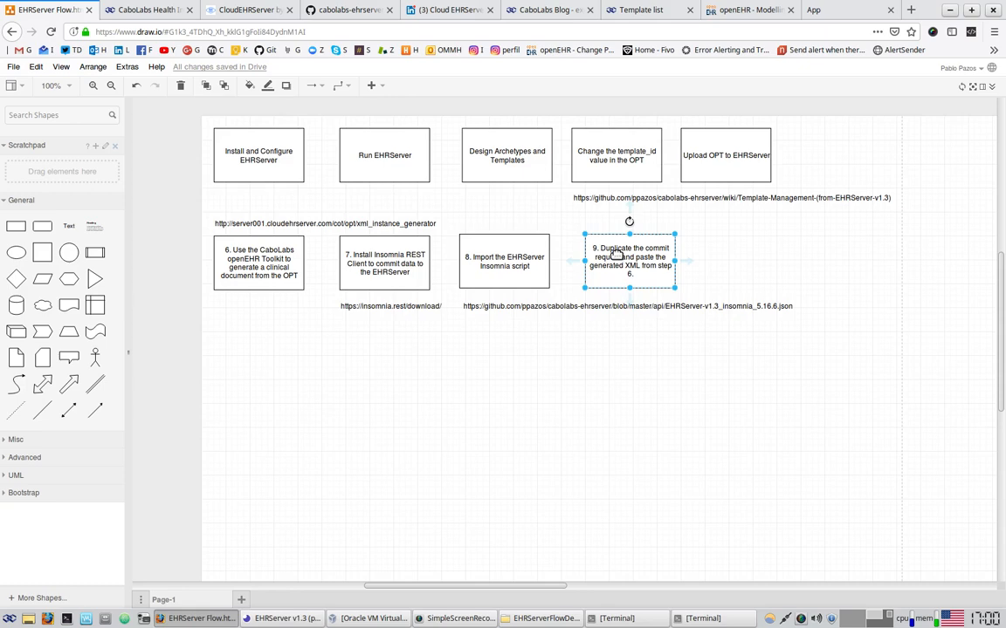
Copy step 9 to its right and relabel the copy 'Fix the pasted XML in Insomnia.'
drag(636, 270, 722, 254)
double_click(751, 262)
click(743, 267)
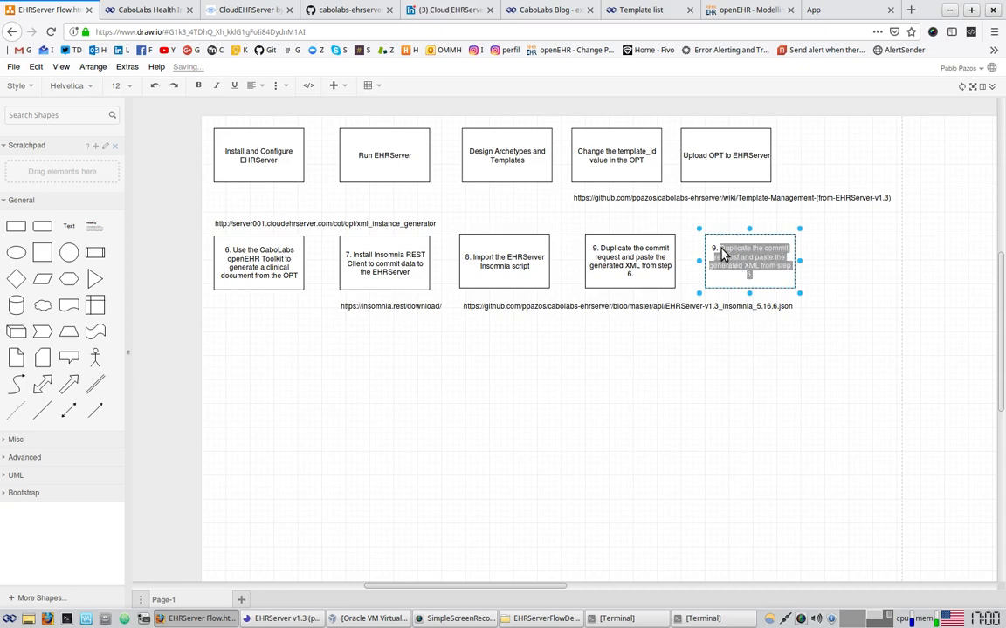
text(Fix the pas)
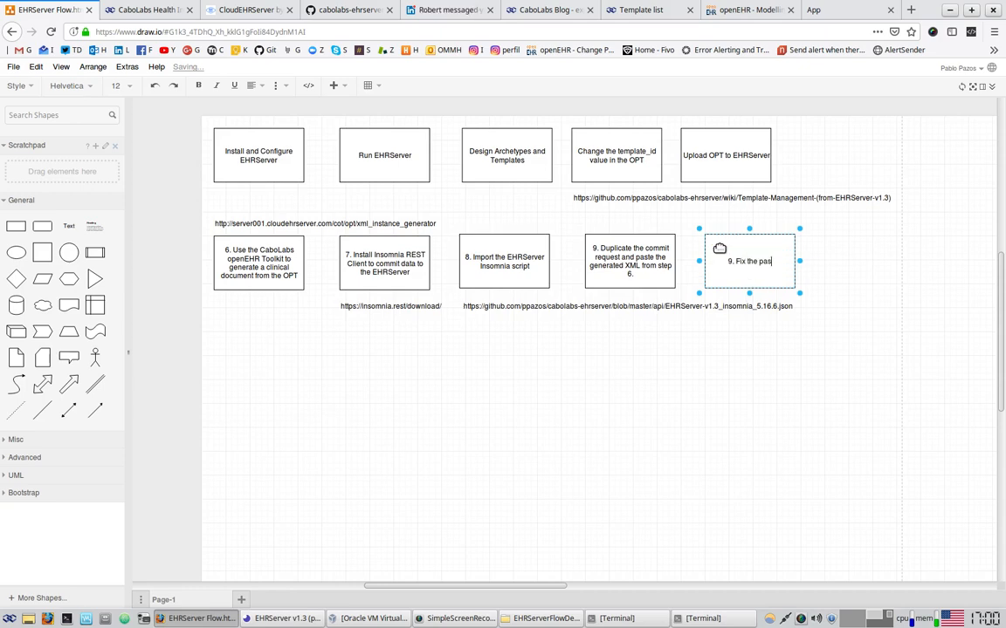
text(ted XML)
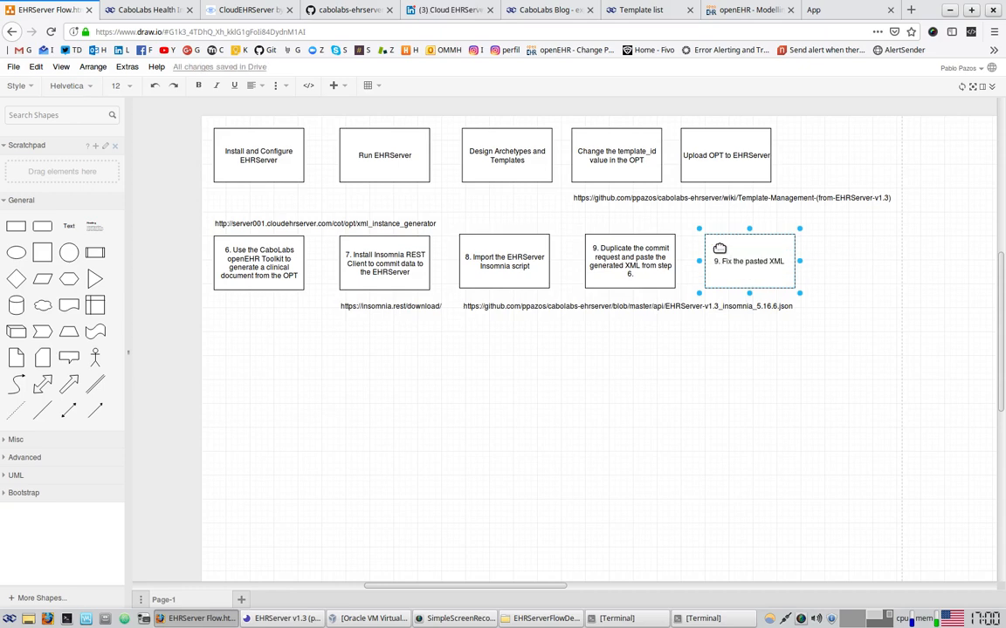
text( in Insomnia.)
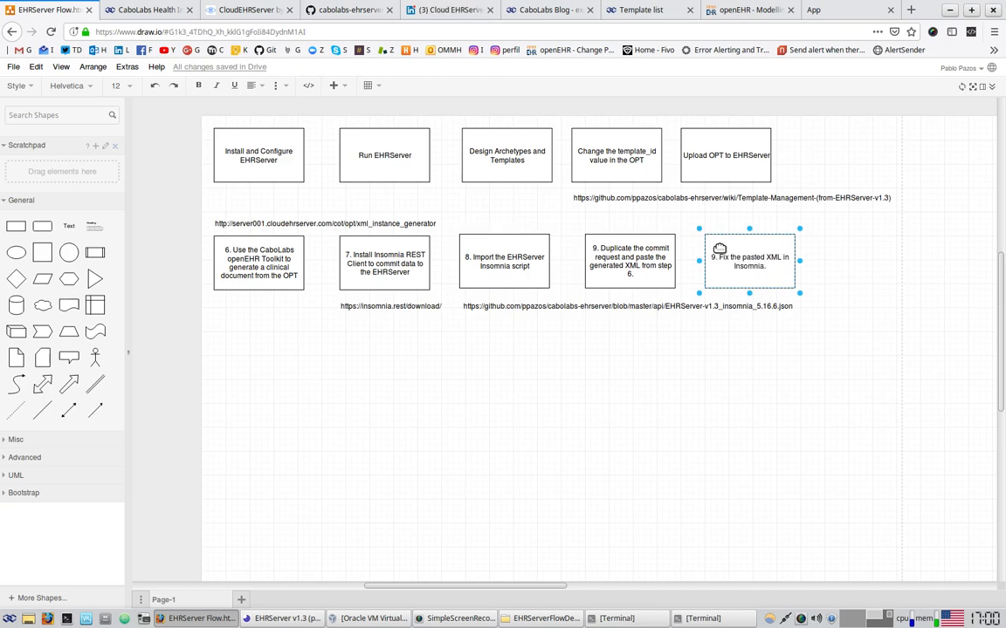
click(719, 330)
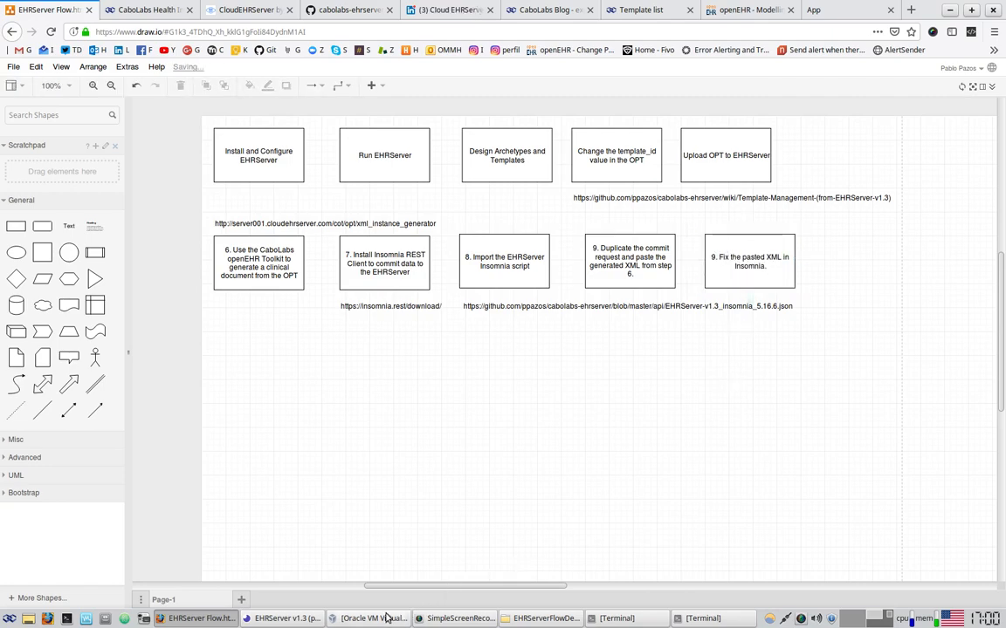
click(277, 618)
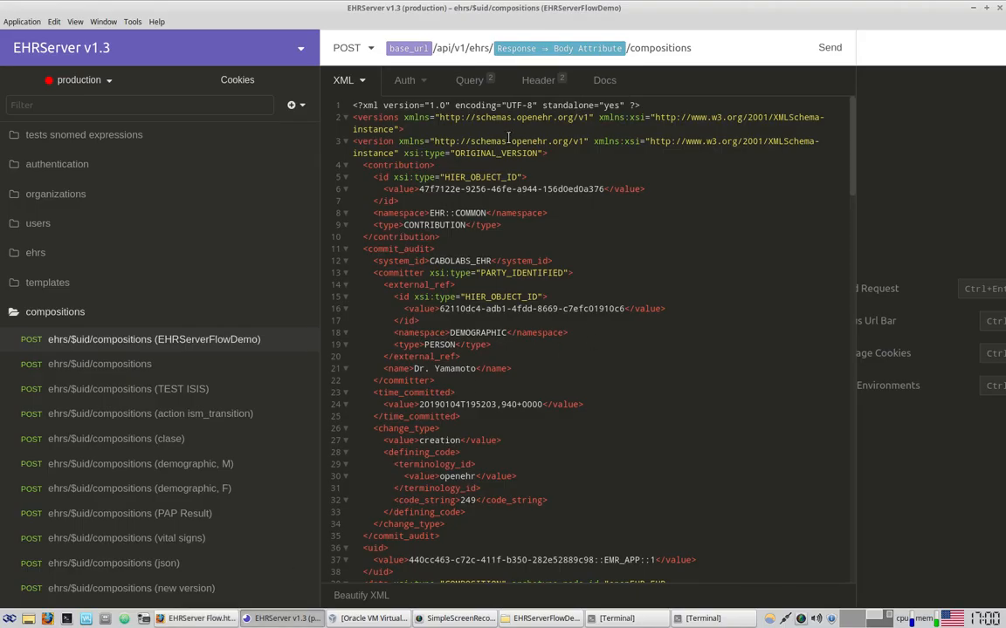
Delete the xmlns and xmlns:xsi attributes from the version element on line 3
double_click(366, 118)
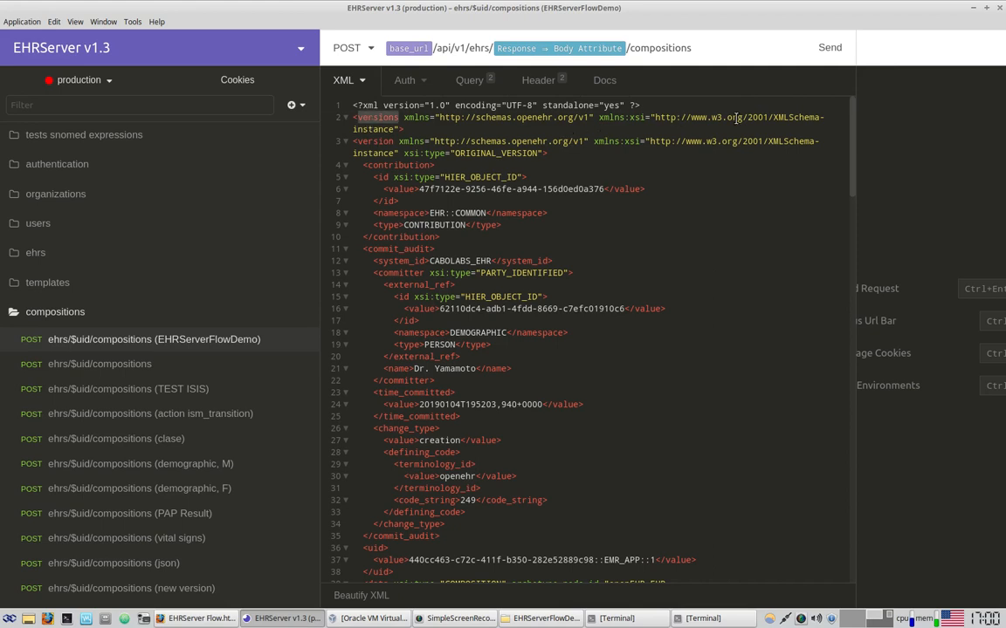
click(695, 118)
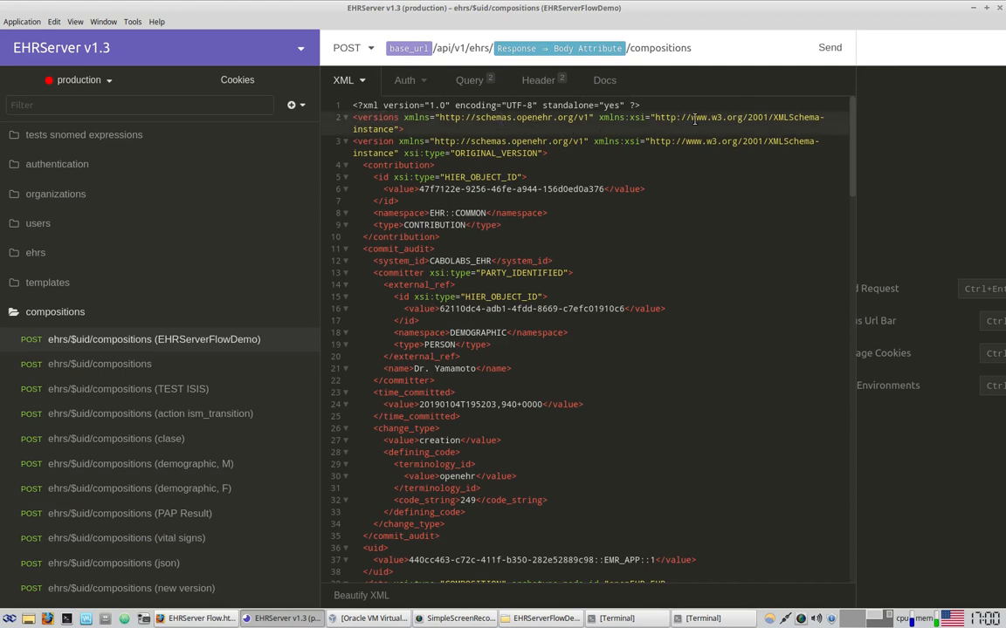
click(375, 140)
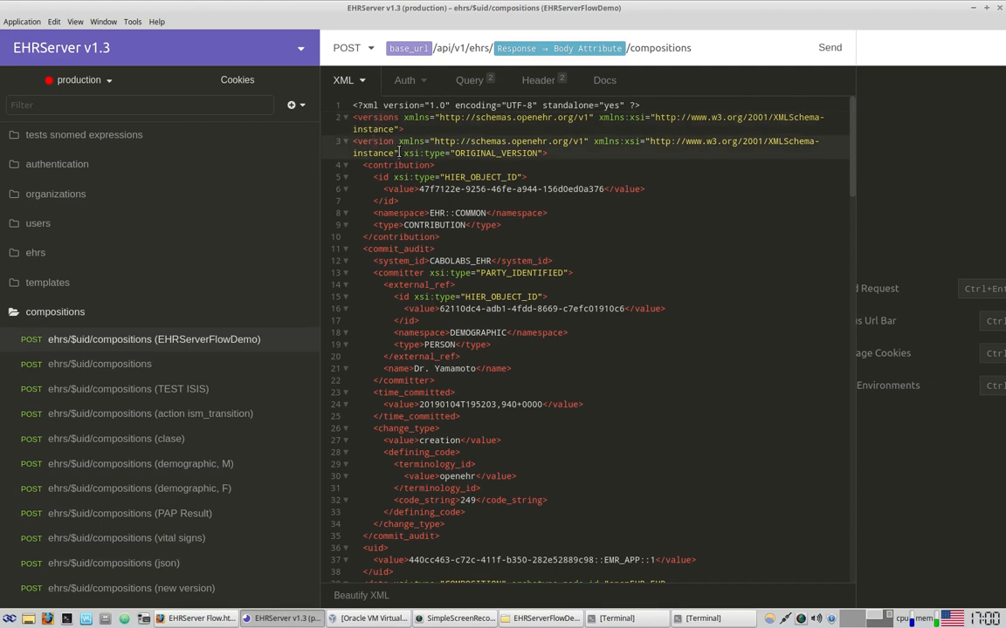
drag(398, 153, 399, 141)
key(BackSpace)
key(BackSpace)
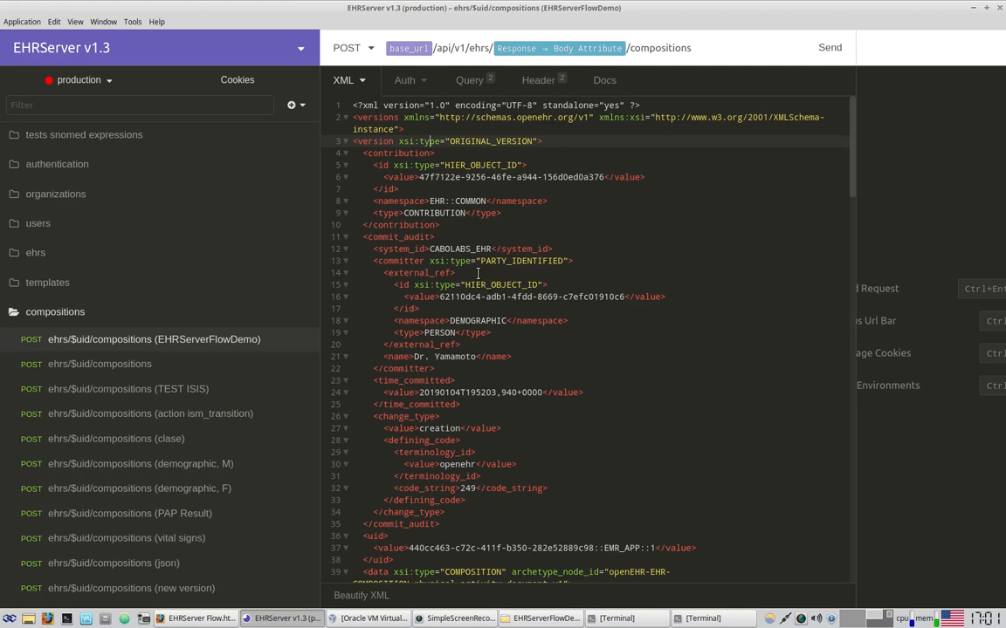
click(407, 153)
drag(420, 177, 604, 178)
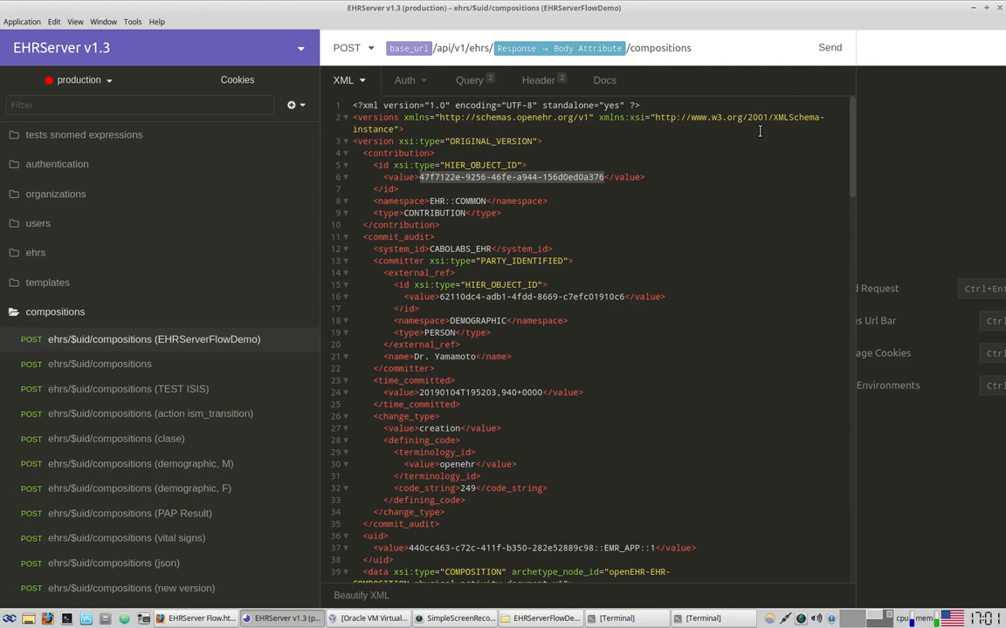
Replace the contribution id and committer id with generated UUID Version 4 tags
key(BackSpace)
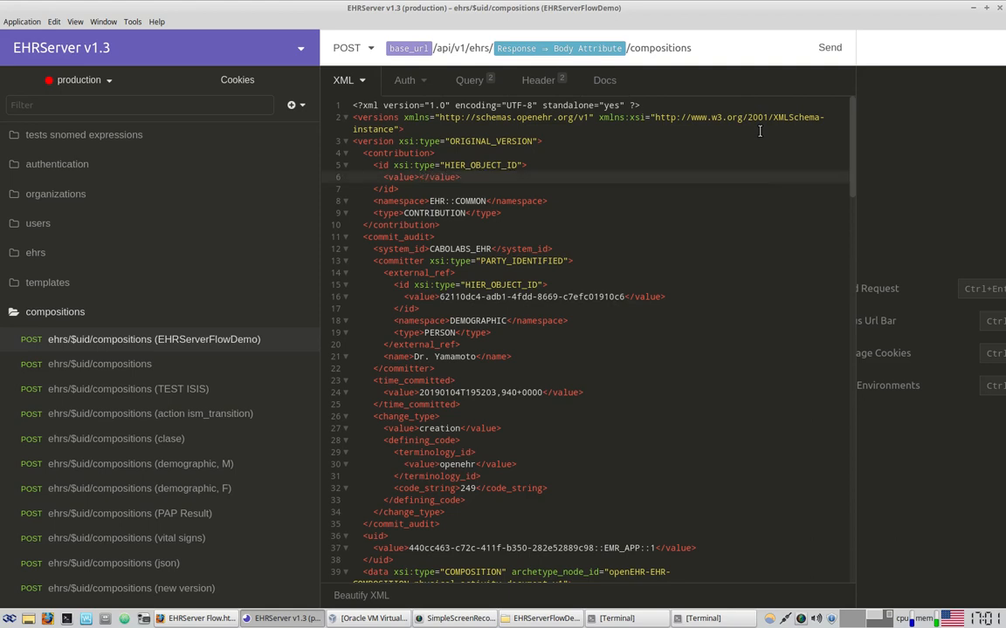
text(uui)
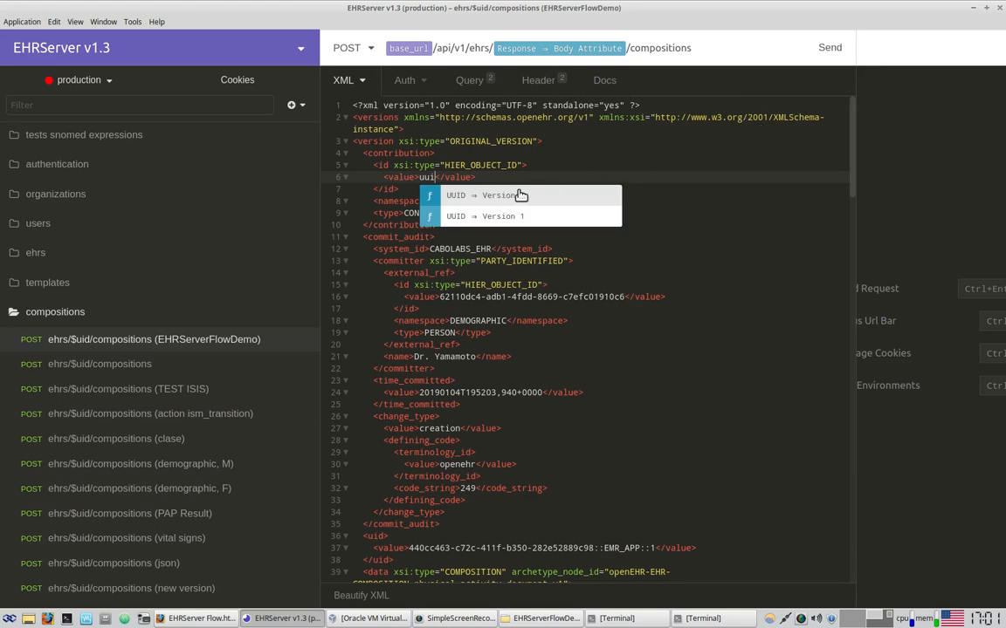
click(519, 194)
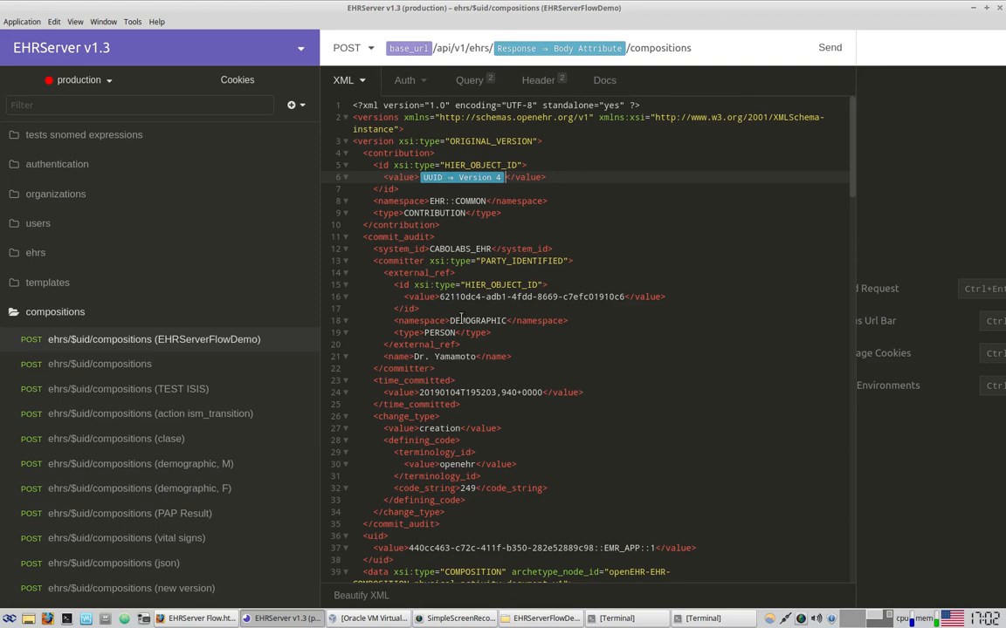
drag(439, 297, 625, 303)
text(uui)
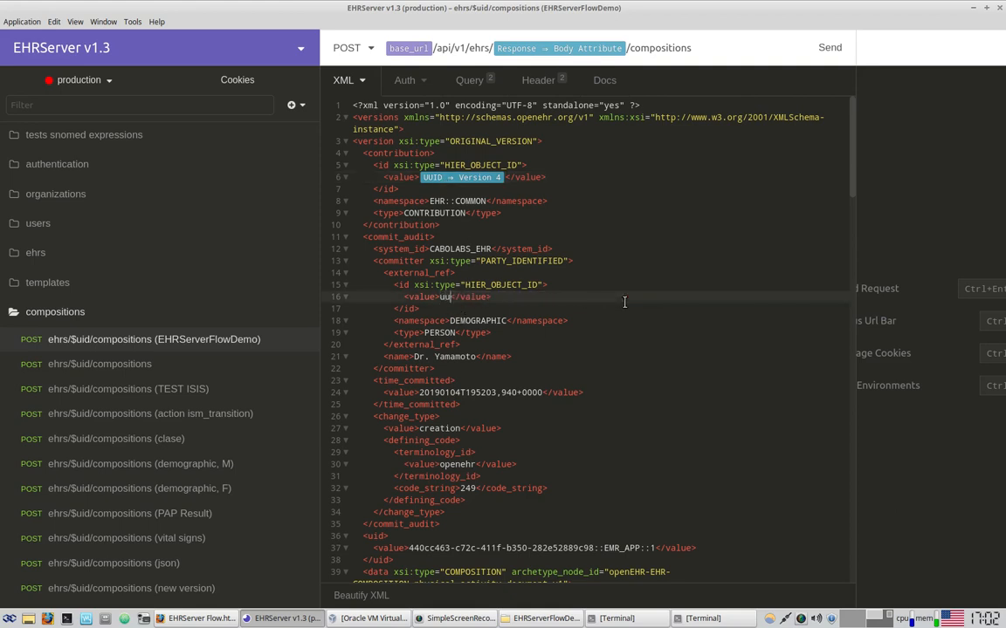
click(597, 316)
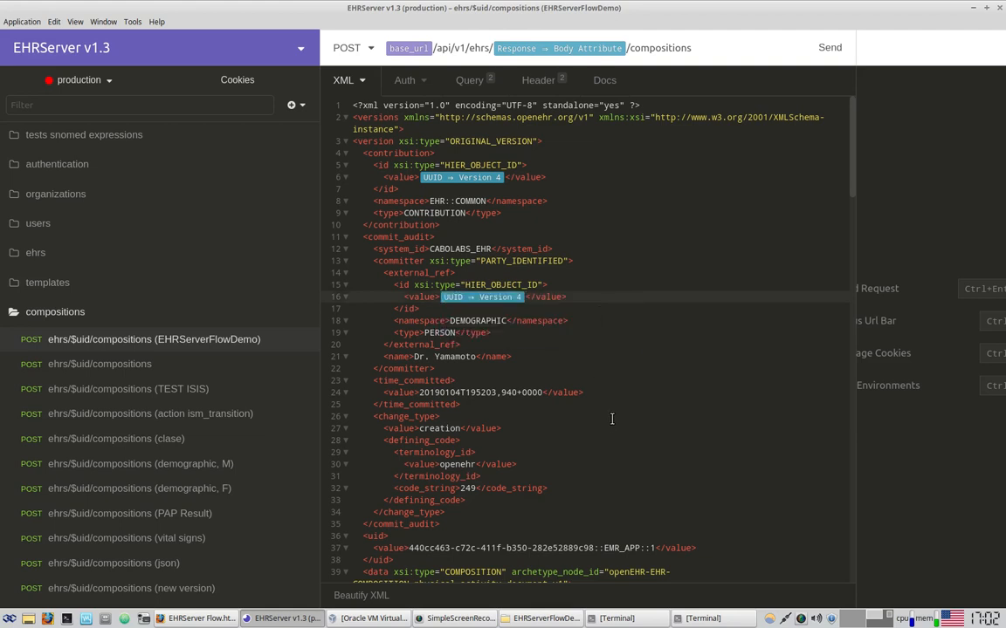
Replace the UUID part of the version uid on line 37 with a generated UUID Version 4
scroll(612, 419, down, 4)
click(410, 390)
drag(410, 390, 591, 391)
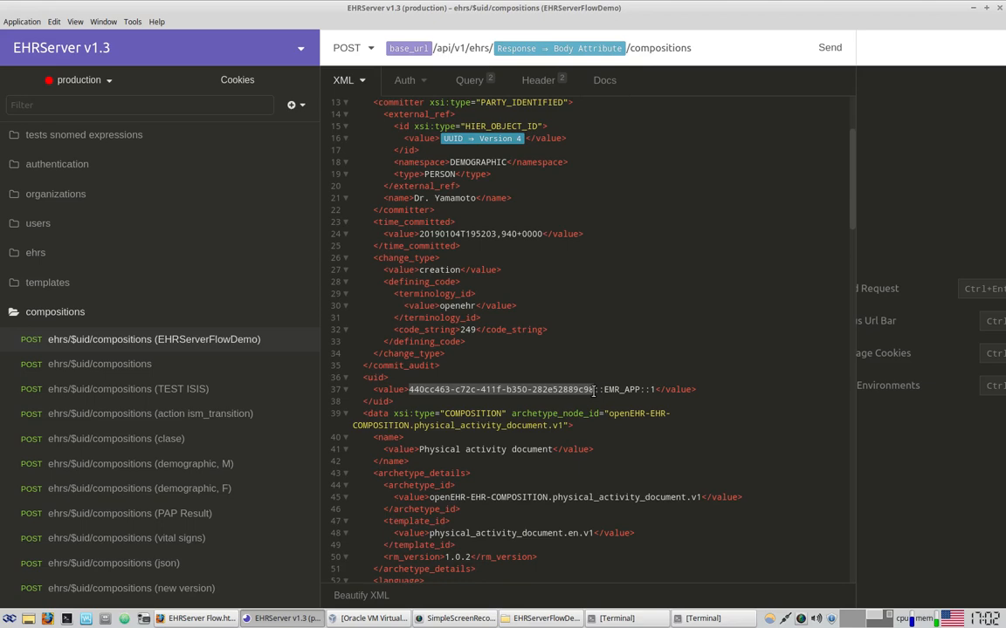
scroll(704, 295, down, 3)
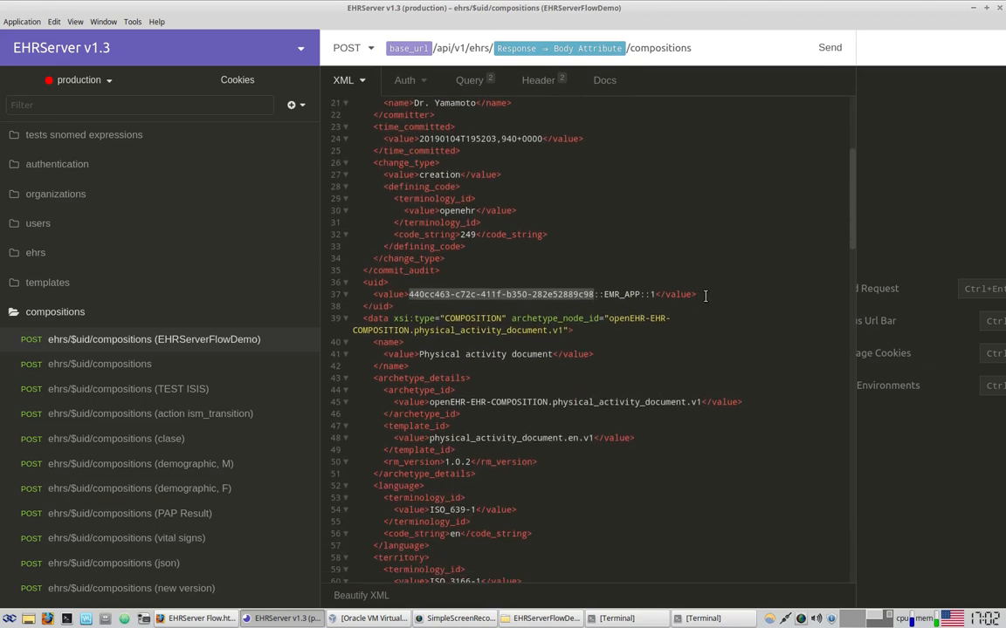
text(uui)
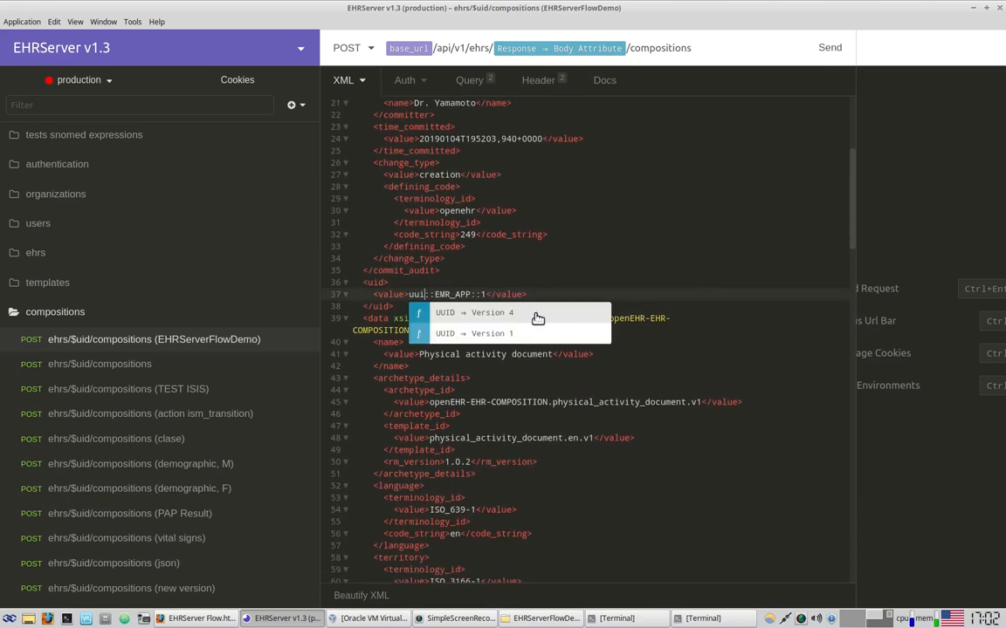
click(537, 315)
scroll(650, 371, down, 15)
scroll(658, 381, down, 20)
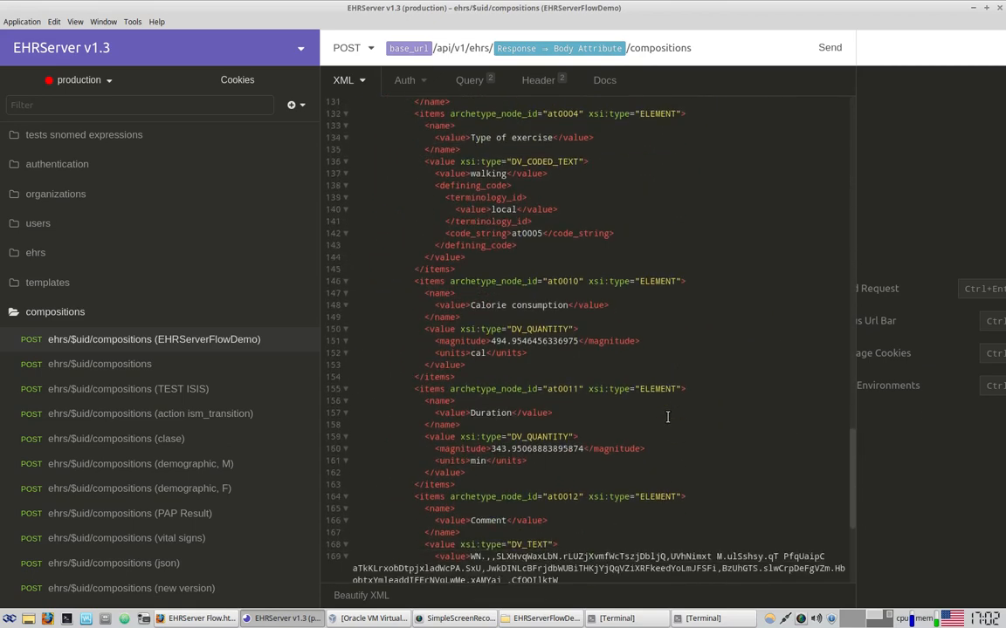
scroll(667, 418, down, 8)
scroll(646, 402, up, 20)
scroll(536, 365, up, 20)
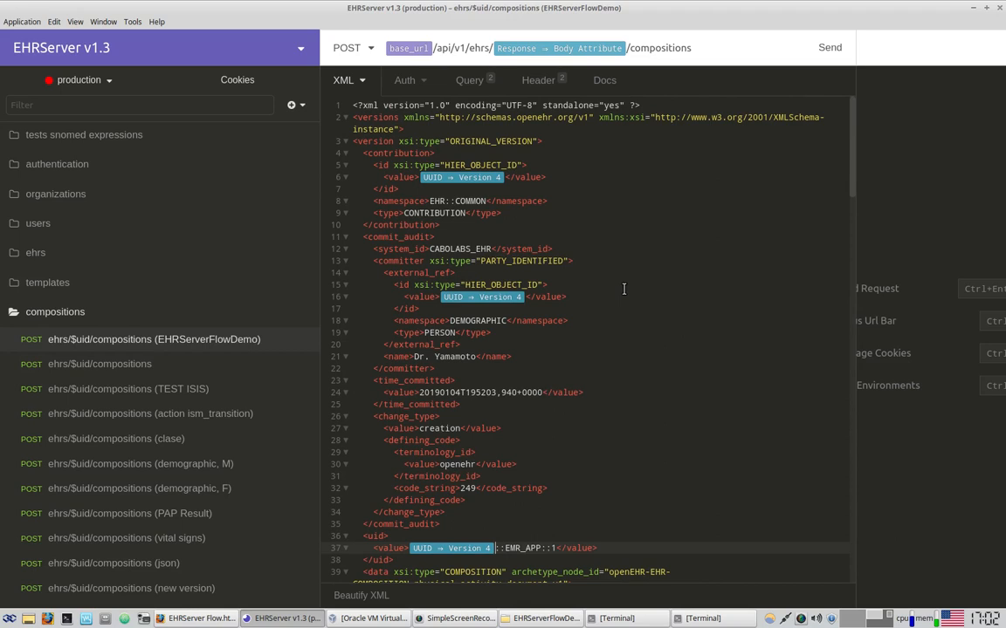
scroll(623, 289, down, 3)
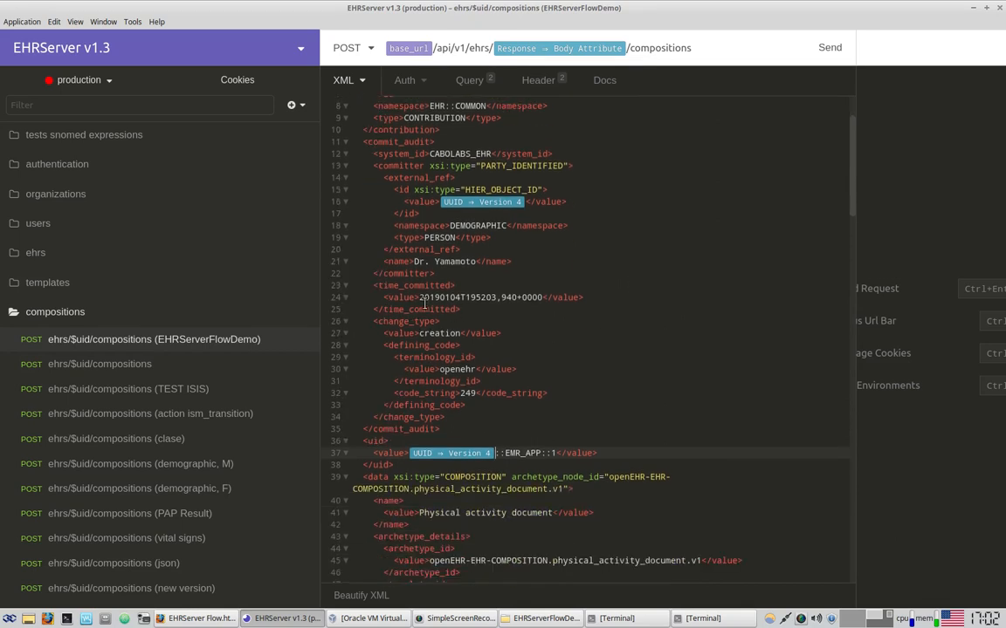
Replace the fixed time_committed and start_time values with generated ISO-8601 timestamps
drag(542, 297, 418, 297)
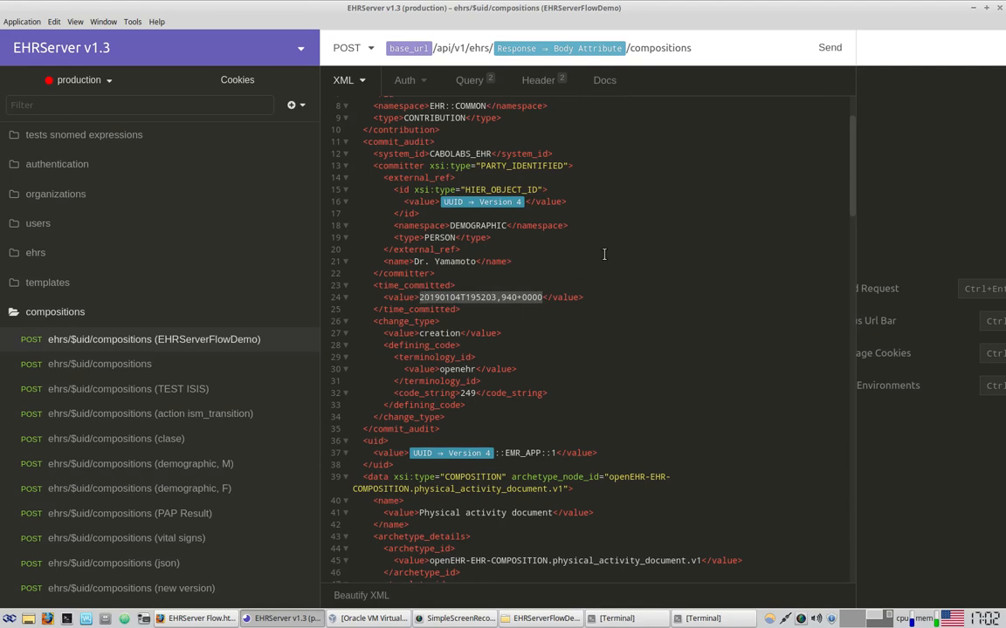
text(time)
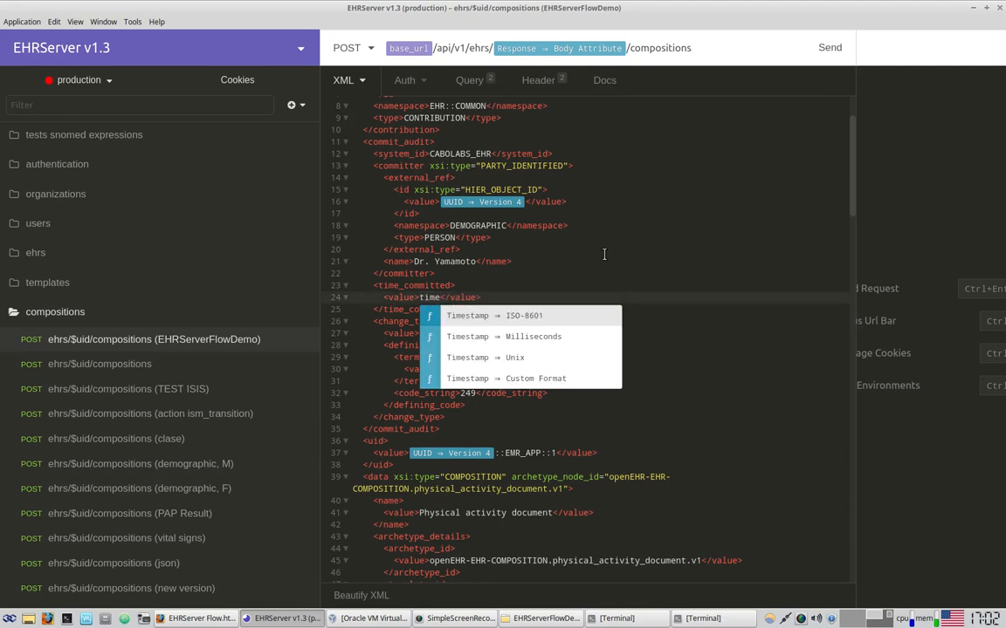
click(541, 326)
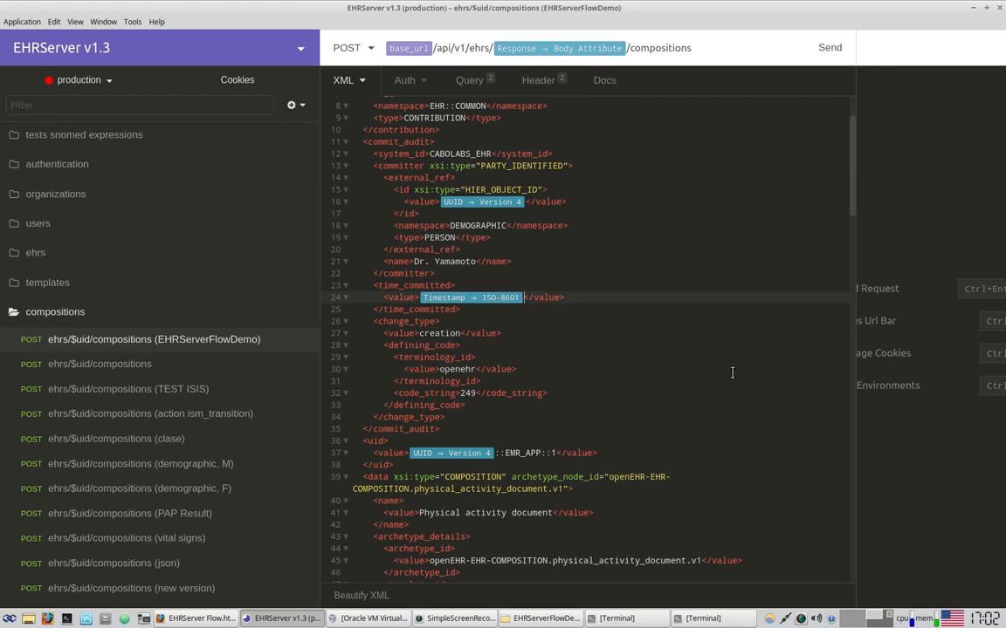
scroll(731, 373, down, 3)
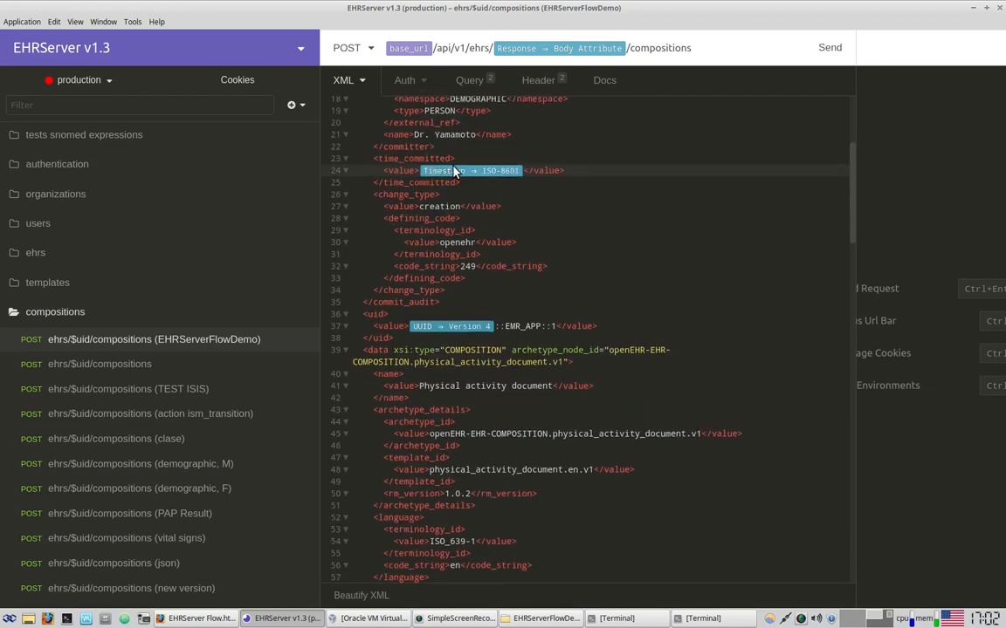
scroll(661, 265, down, 3)
scroll(655, 279, down, 8)
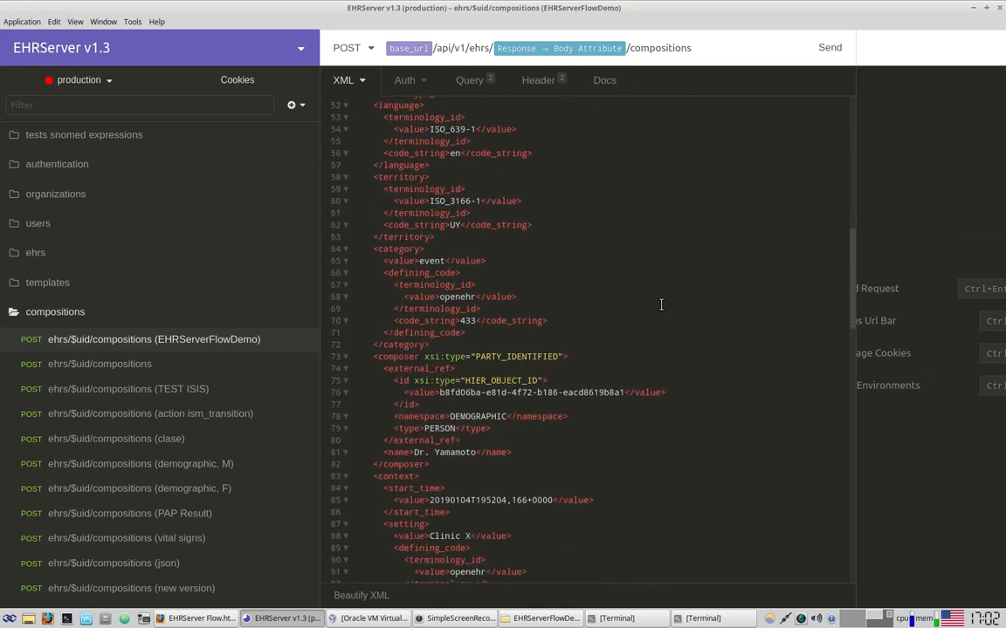
scroll(664, 306, down, 2)
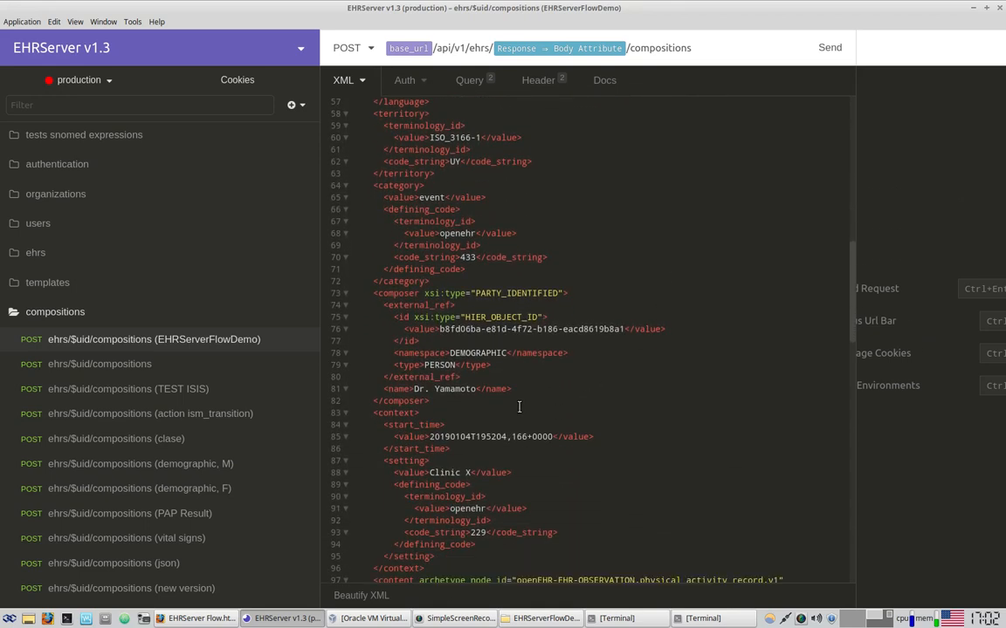
drag(430, 436, 554, 439)
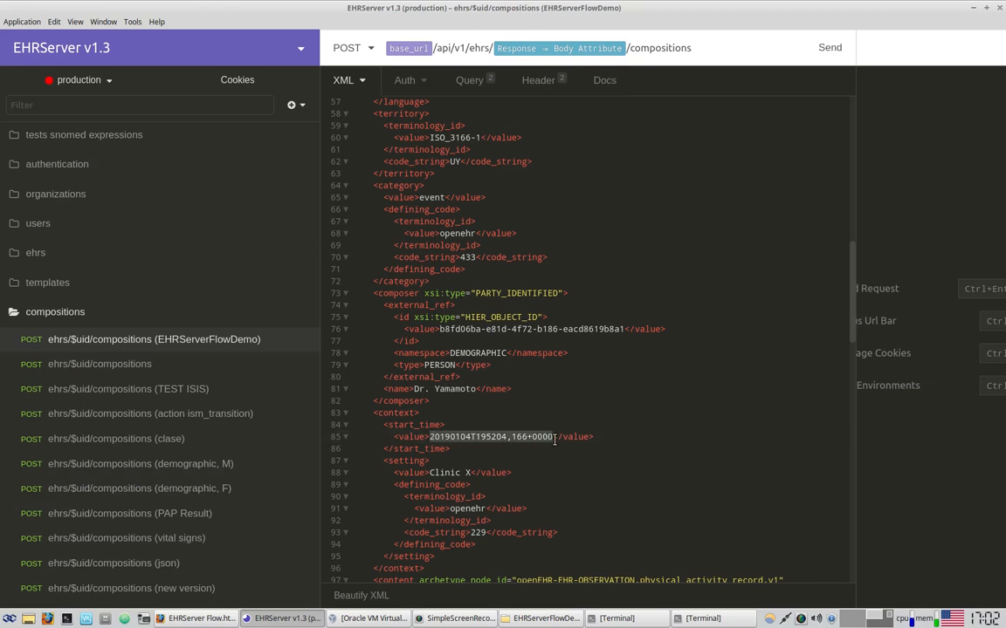
text(time)
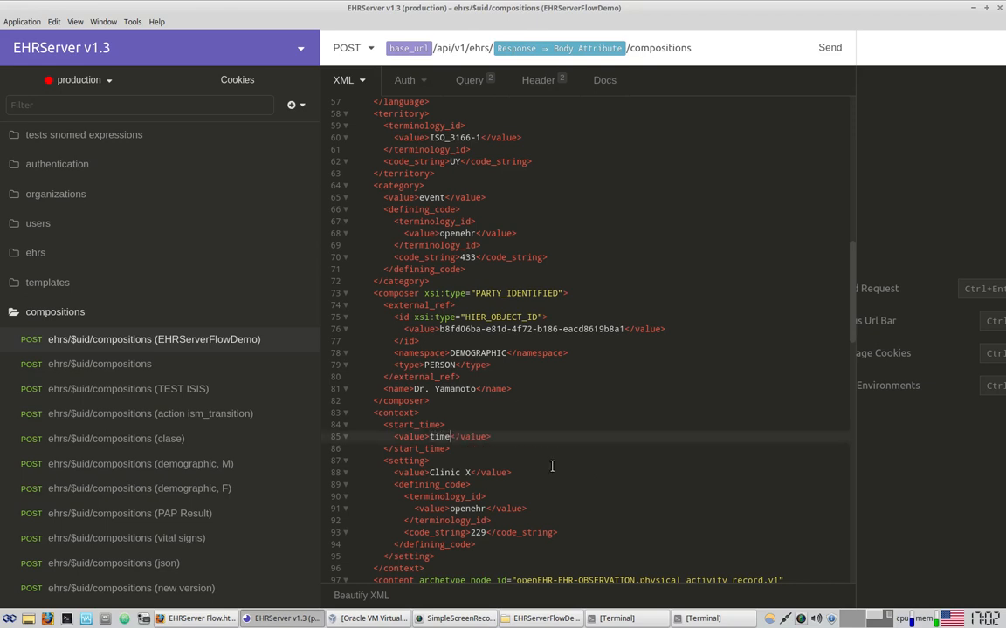
click(552, 457)
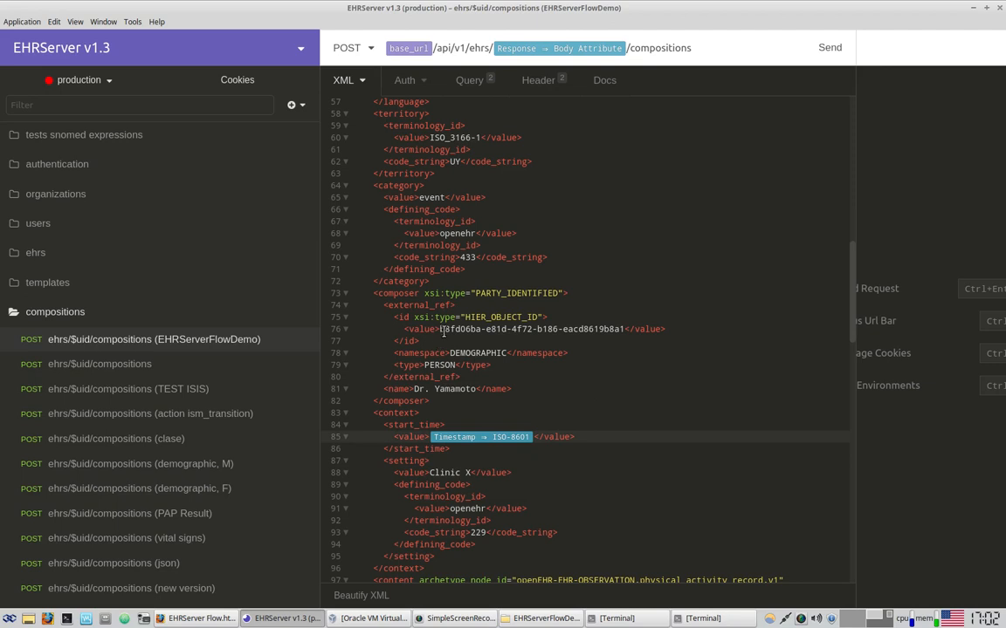
Swap the composer id for a UUID v4 and the origin and event times for ISO-8601 timestamps
drag(439, 329, 625, 329)
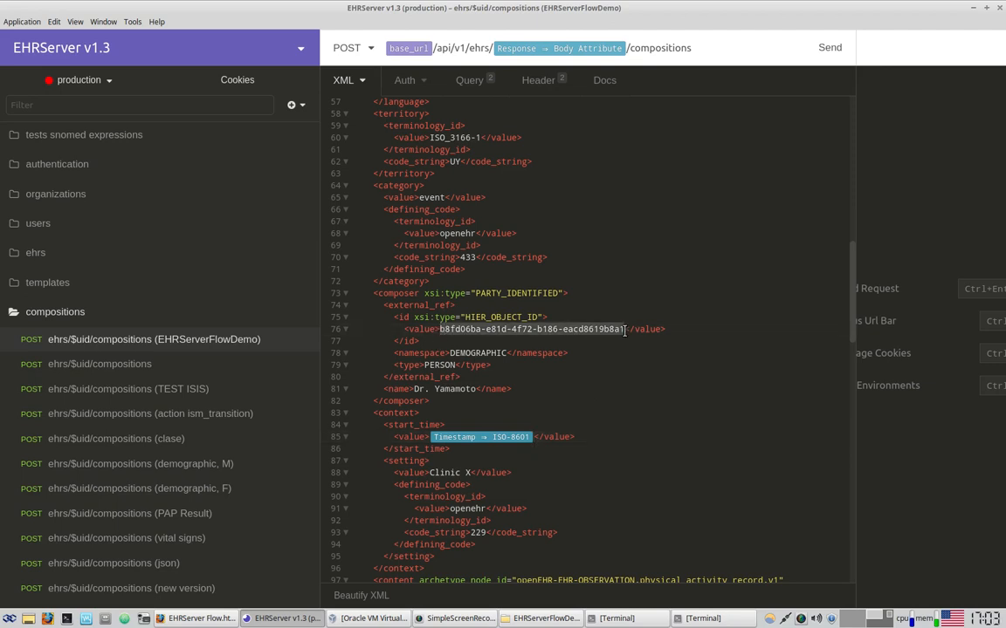
text(uui)
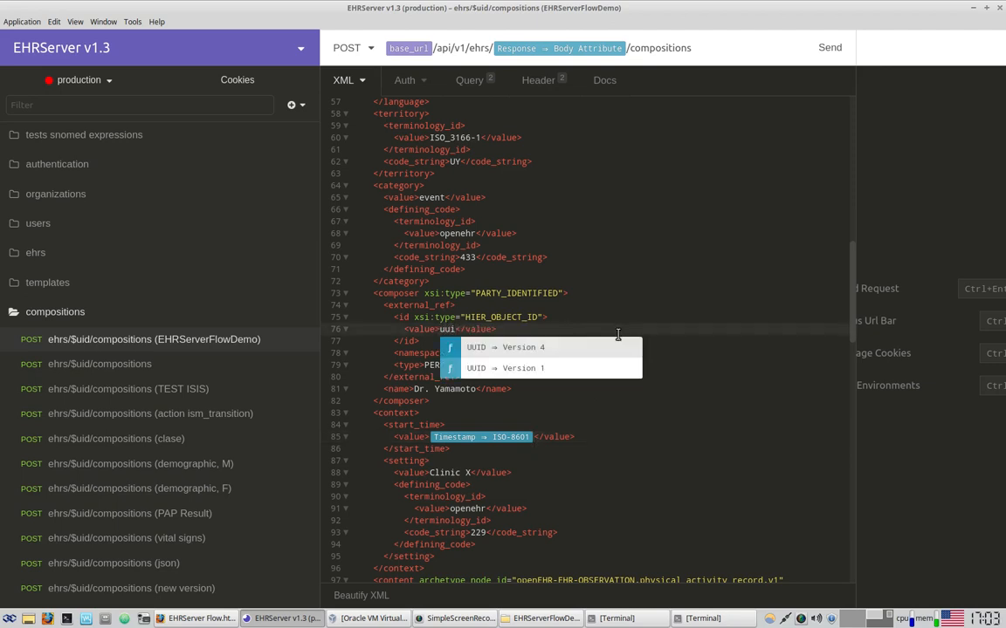
click(565, 347)
scroll(593, 262, down, 10)
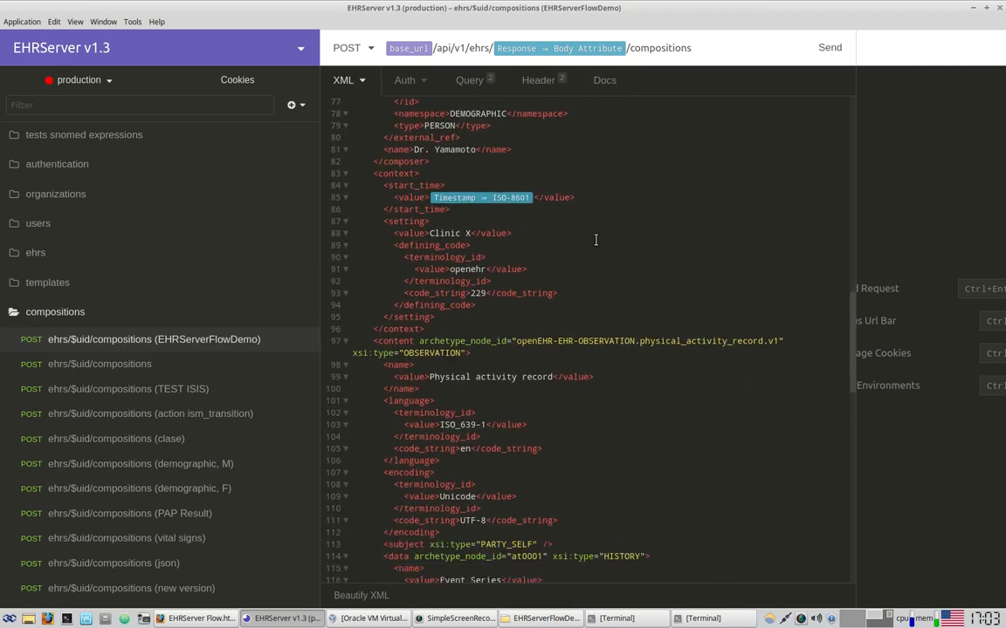
scroll(596, 250, down, 3)
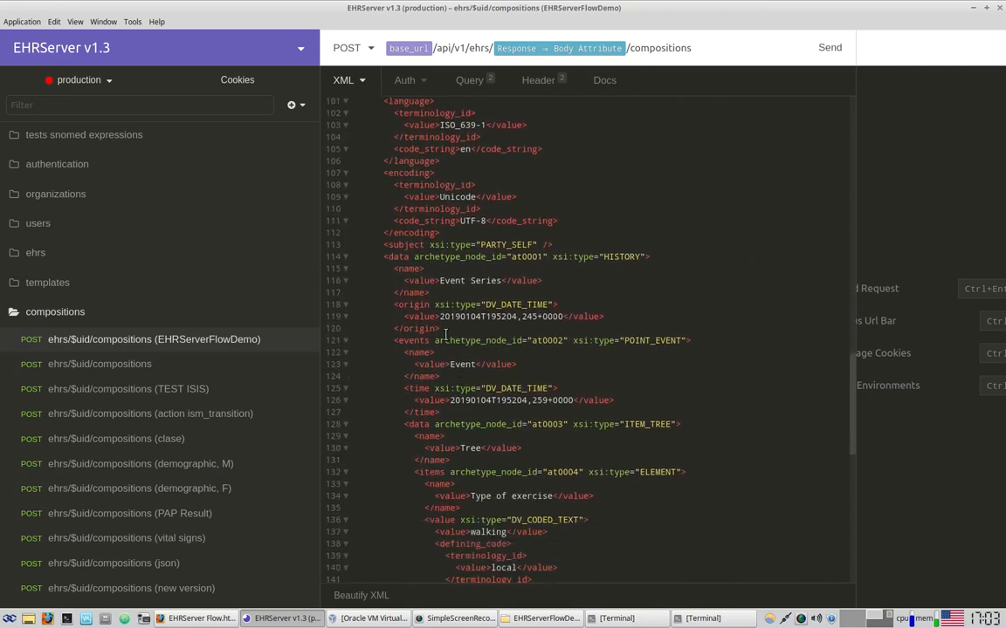
drag(440, 319, 565, 316)
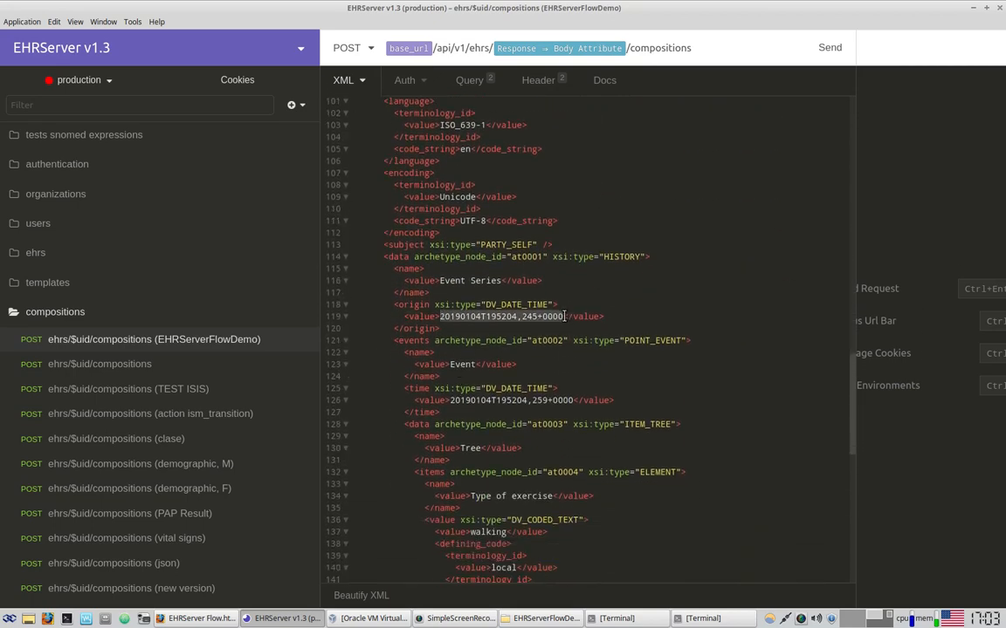
key(BackSpace)
text(time)
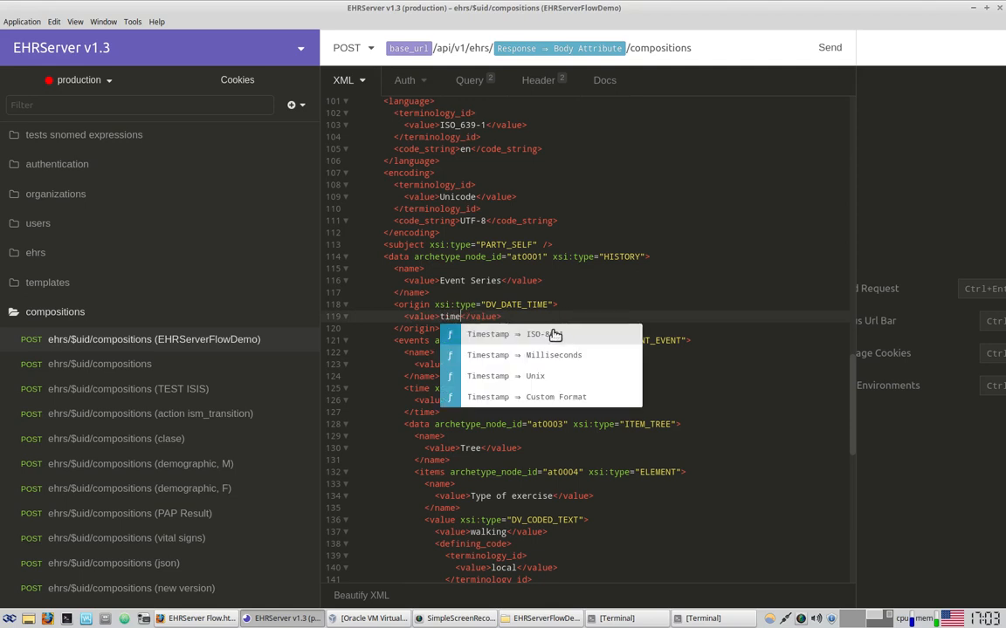
click(554, 334)
drag(450, 399, 574, 399)
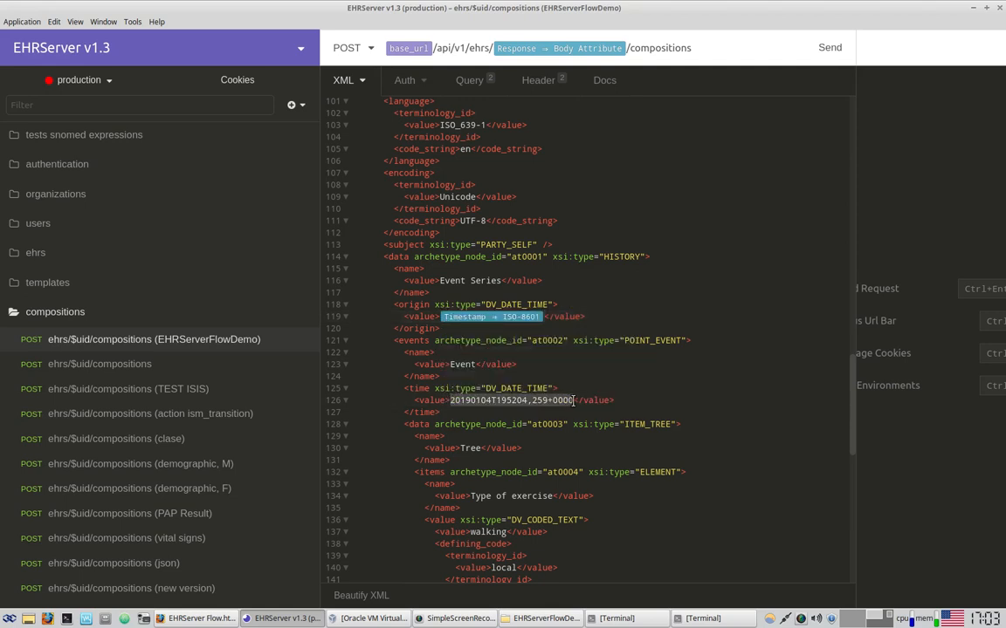
text(time)
click(555, 421)
Set Calorie consumption to 200, Duration to 34 and the Comment to 'this is a comment'
scroll(576, 426, down, 4)
scroll(588, 427, down, 6)
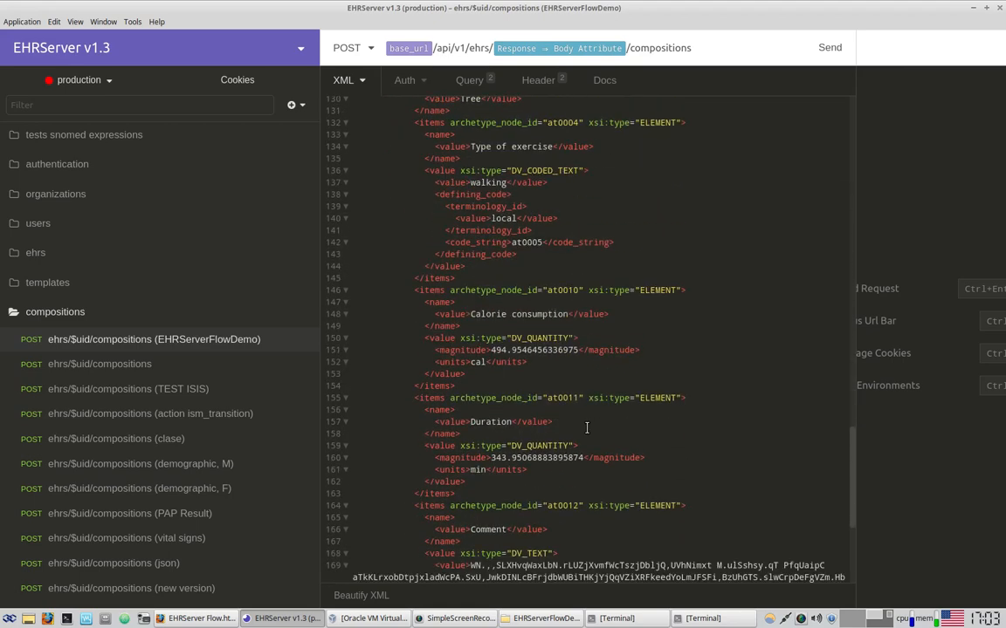
scroll(586, 428, down, 2)
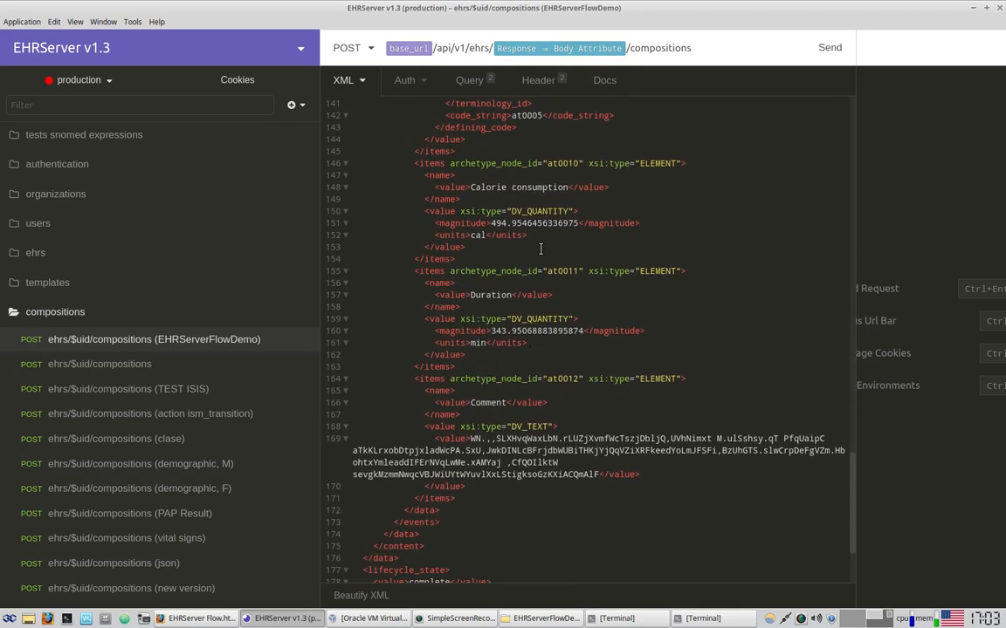
mouse_move(561, 224)
mouse_down()
mouse_move(497, 223)
mouse_move(580, 228)
mouse_up()
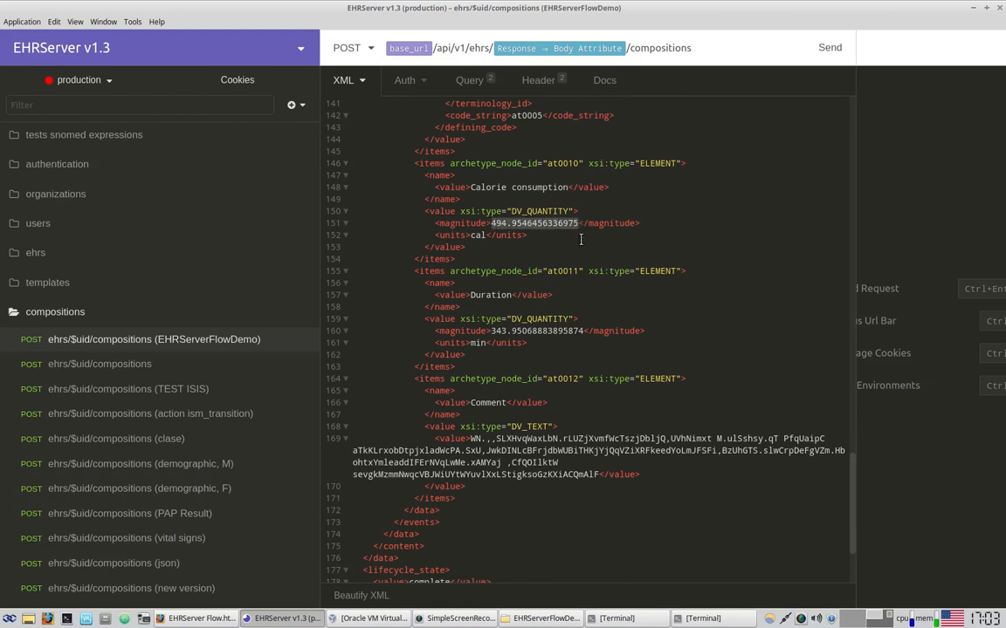
text(200)
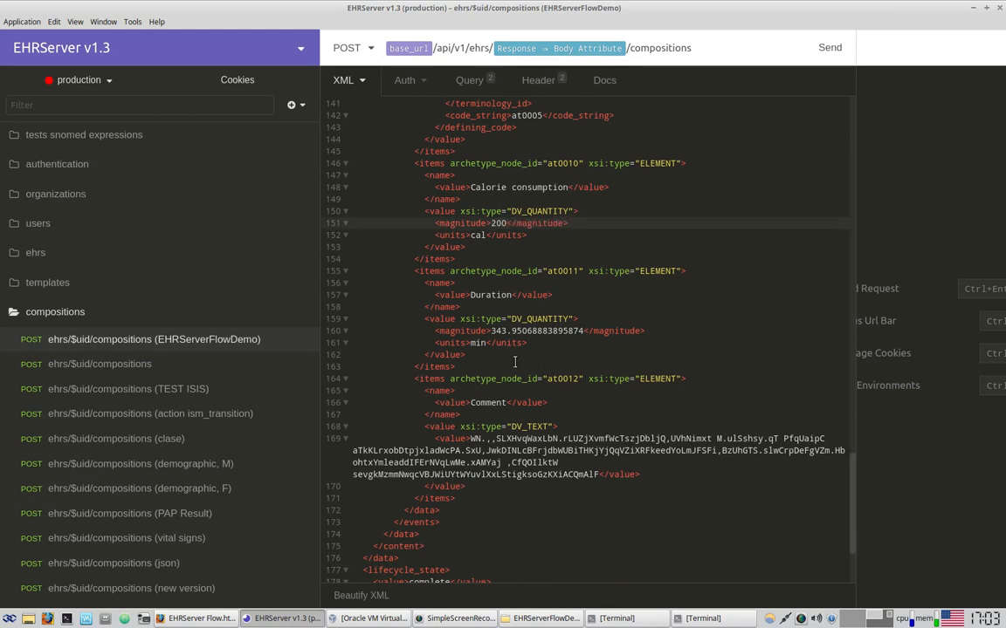
drag(492, 332, 583, 334)
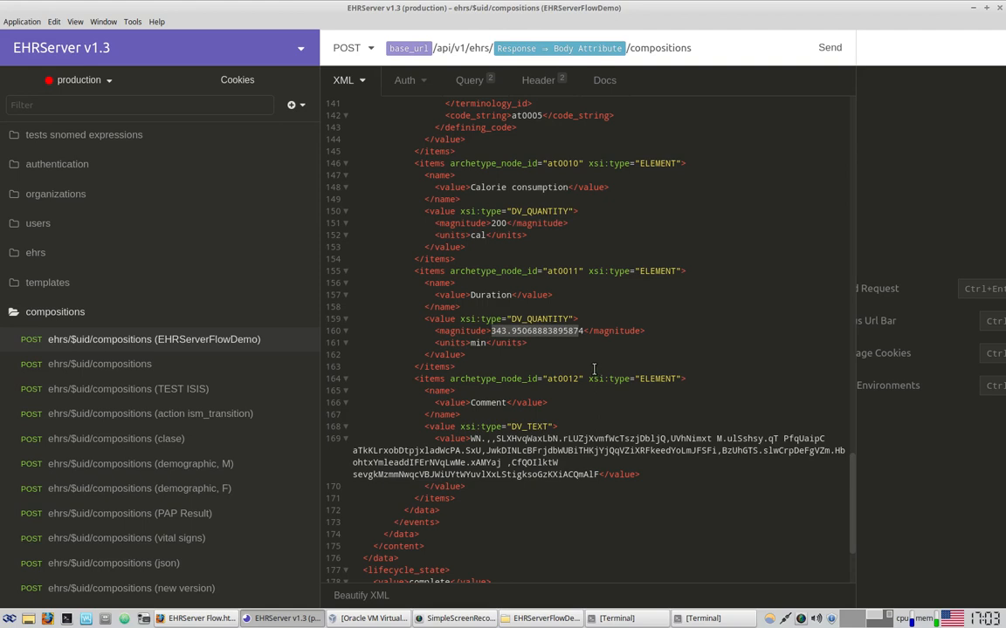
text(34)
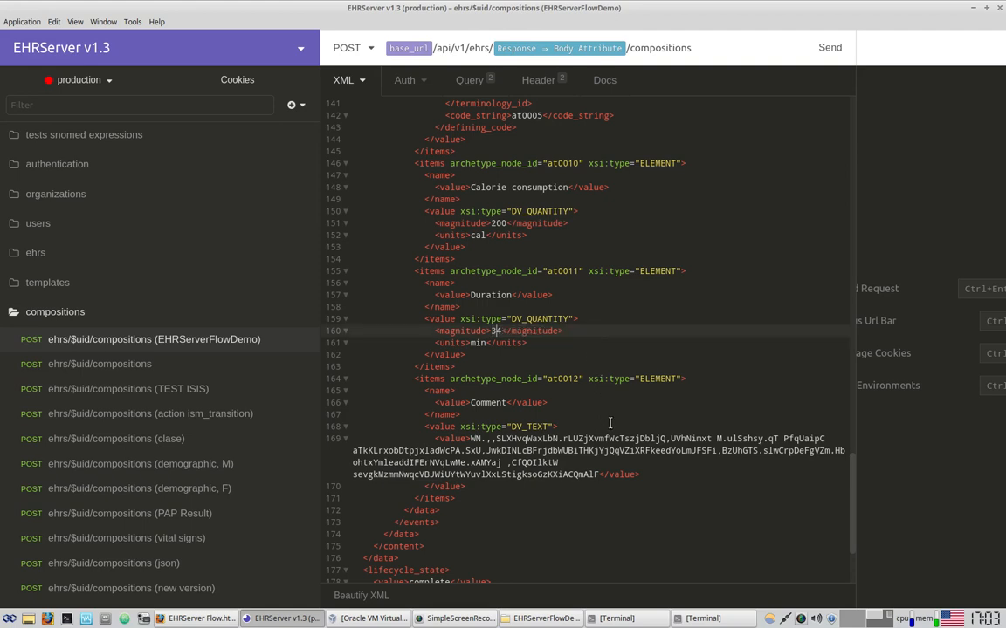
drag(598, 474, 472, 439)
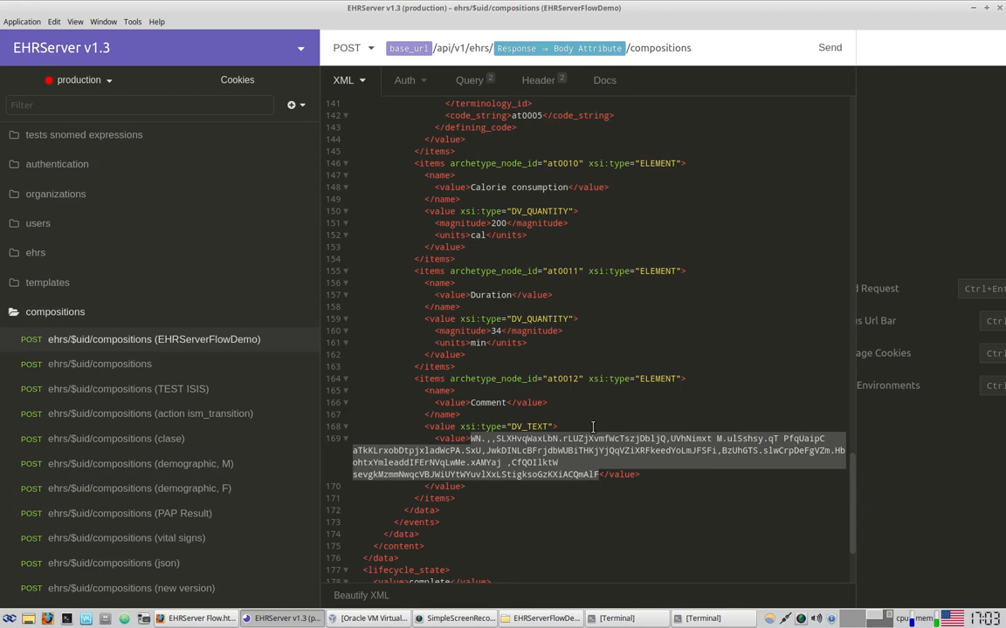
text(this is a comment)
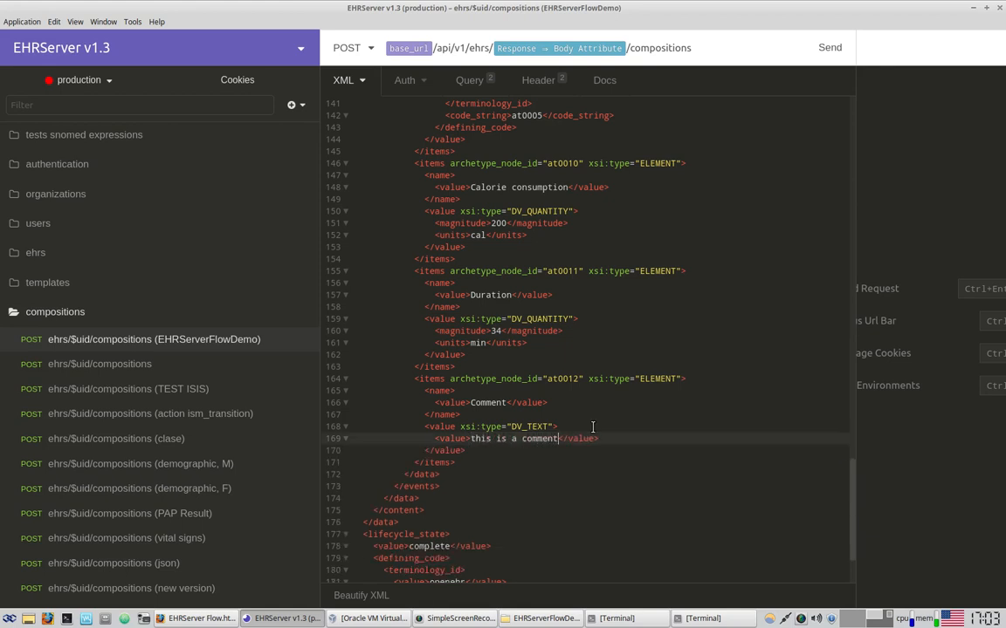
scroll(598, 432, up, 3)
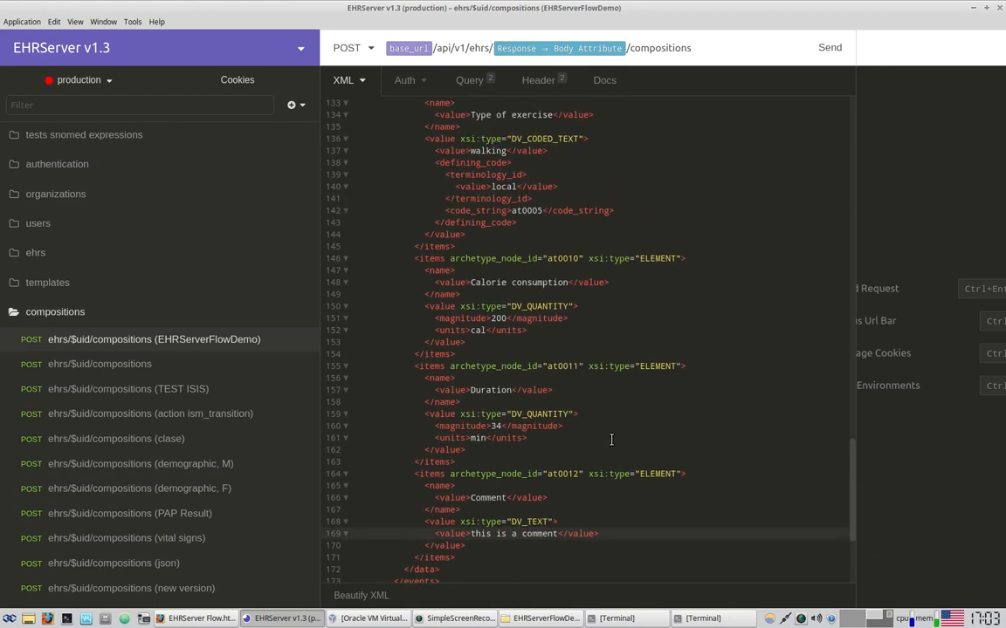
scroll(568, 332, up, 2)
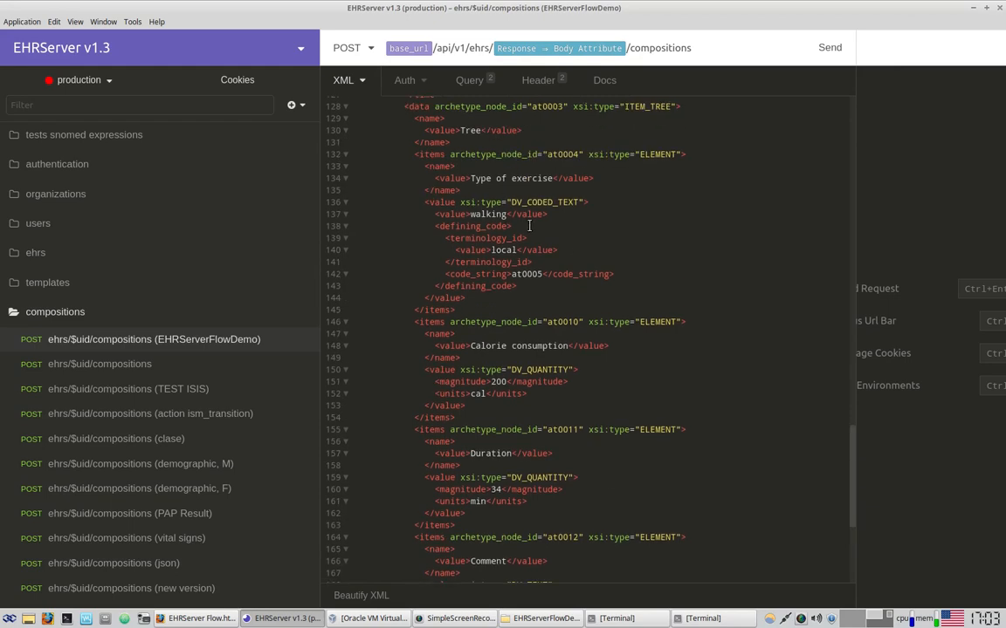
scroll(528, 225, down, 8)
scroll(646, 292, up, 20)
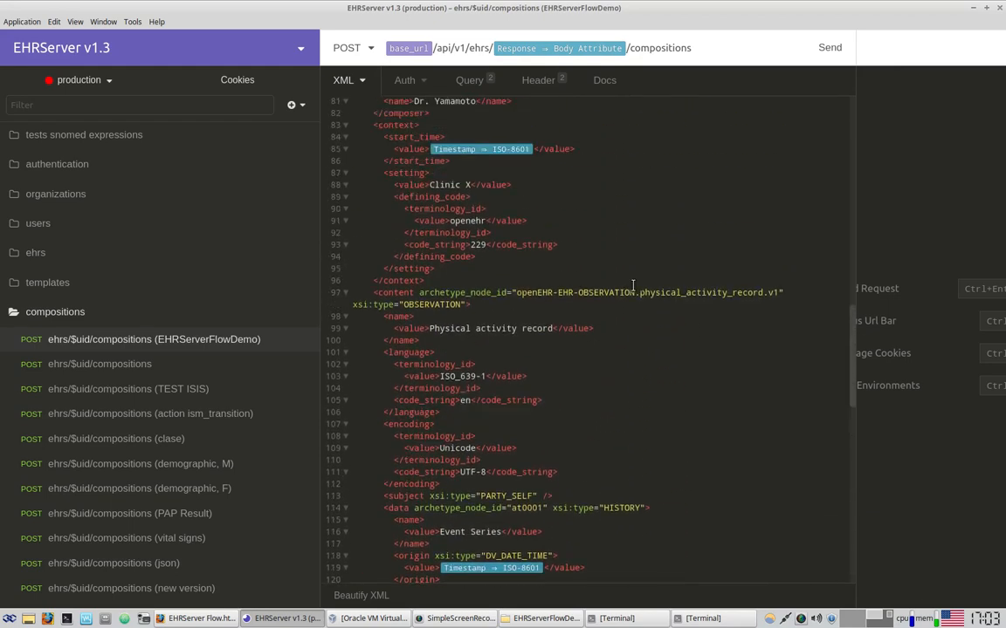
scroll(633, 285, up, 6)
scroll(632, 285, up, 16)
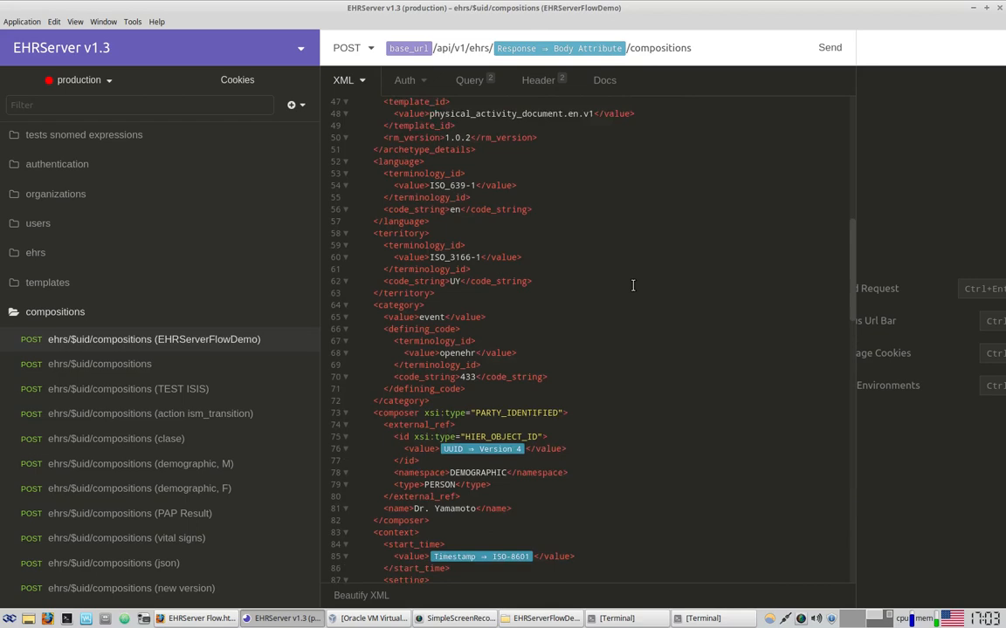
scroll(633, 285, up, 5)
scroll(633, 285, down, 8)
scroll(633, 285, up, 8)
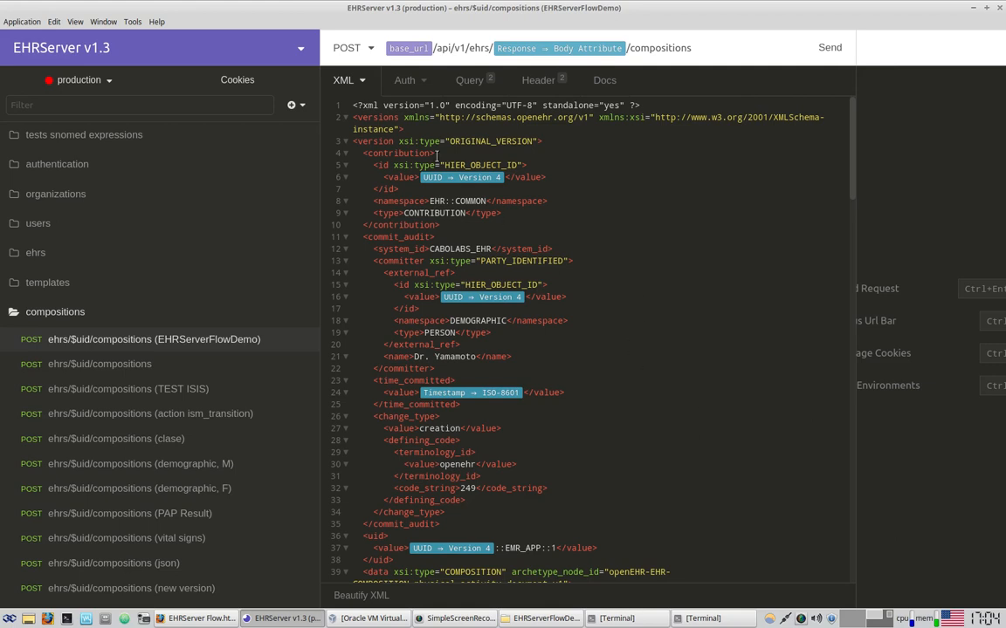
mouse_move(406, 50)
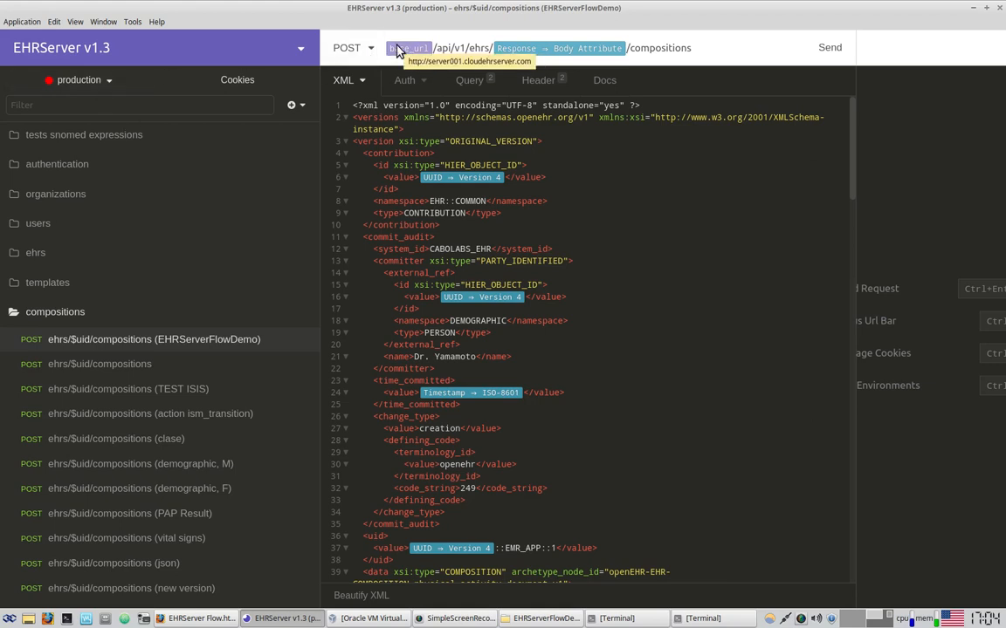
Switch Insomnia's active environment to development
click(86, 82)
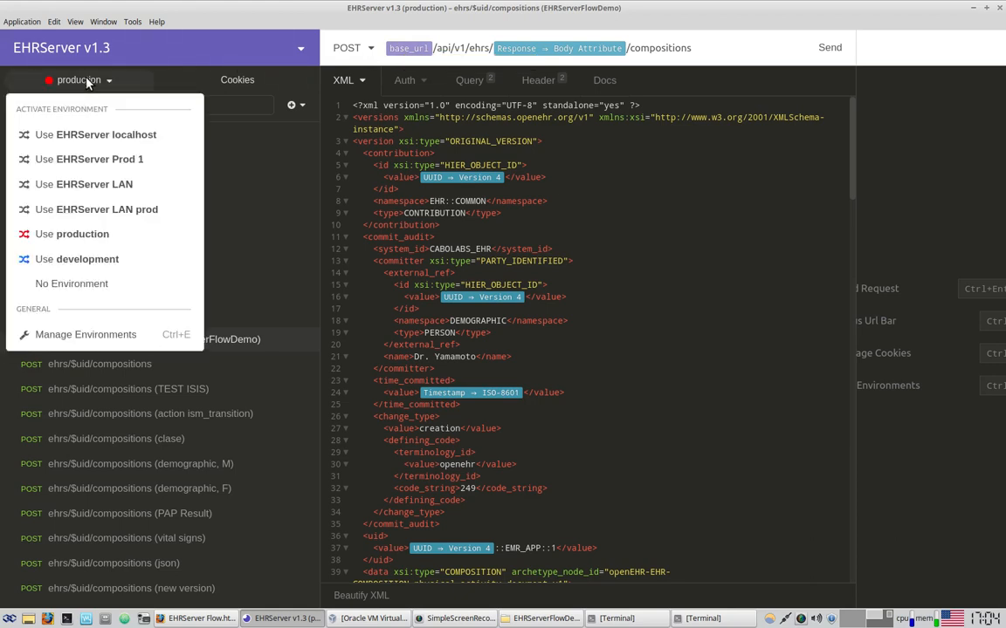
click(103, 260)
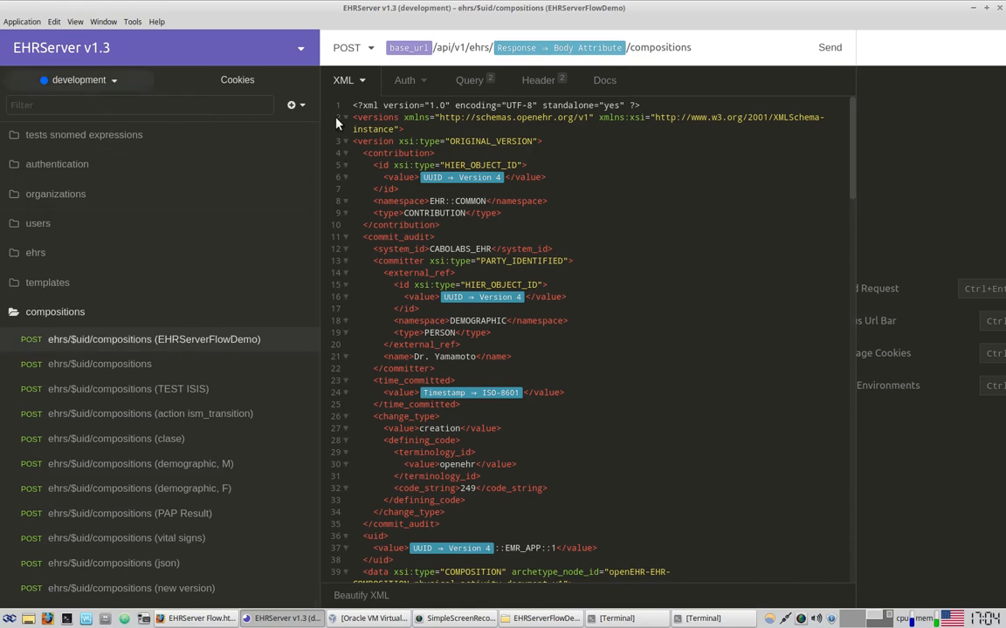
mouse_move(400, 53)
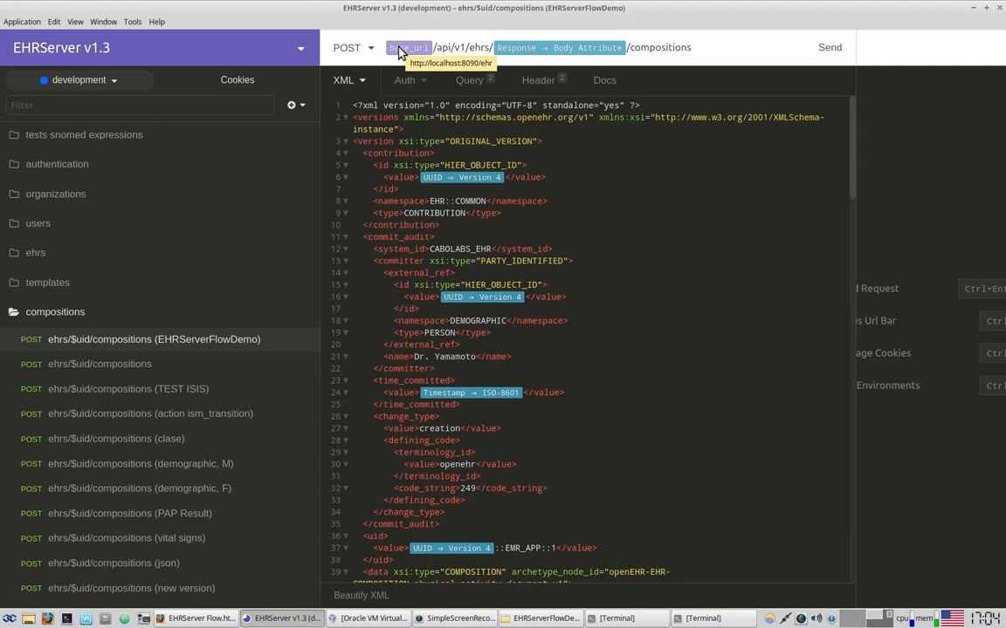
click(714, 379)
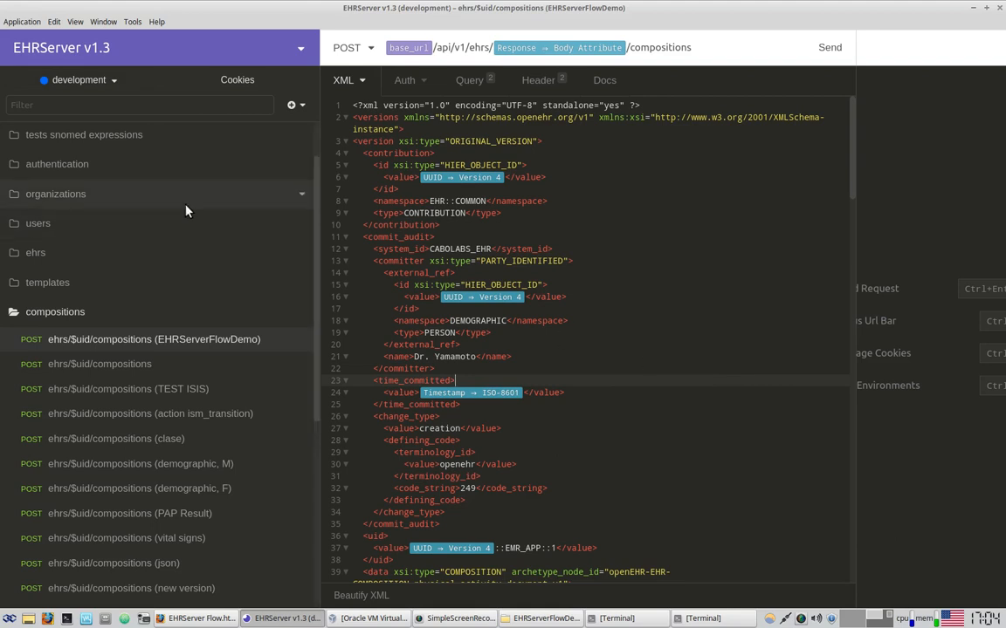
click(110, 79)
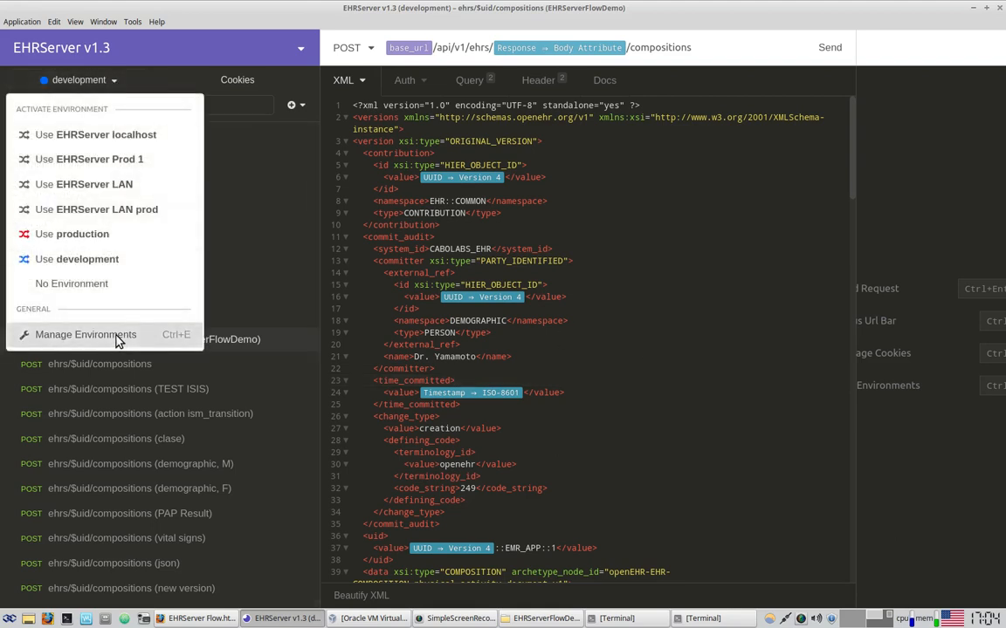
click(118, 338)
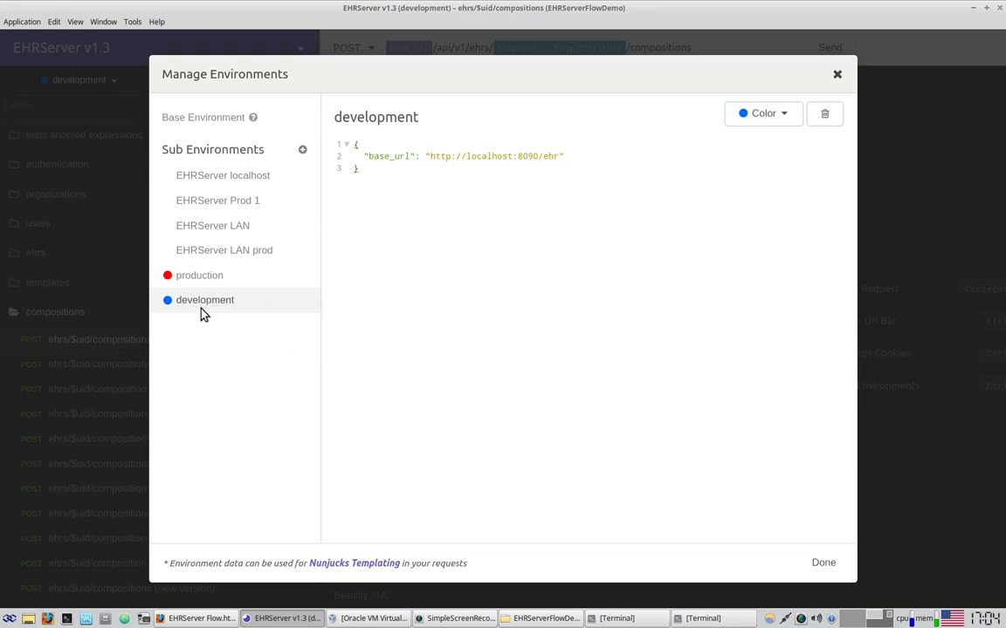
drag(430, 157, 559, 157)
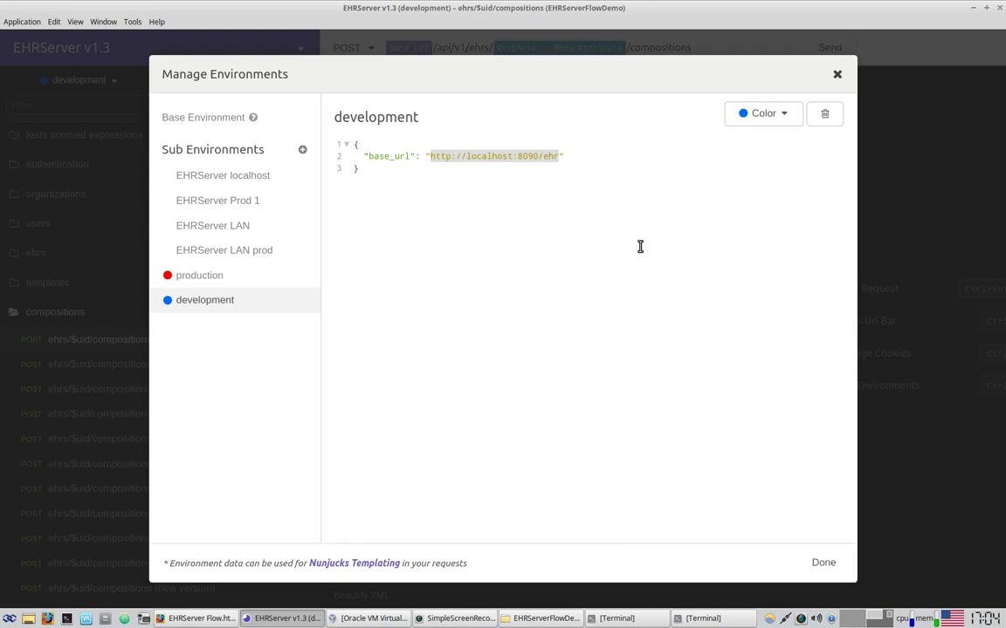
double_click(528, 156)
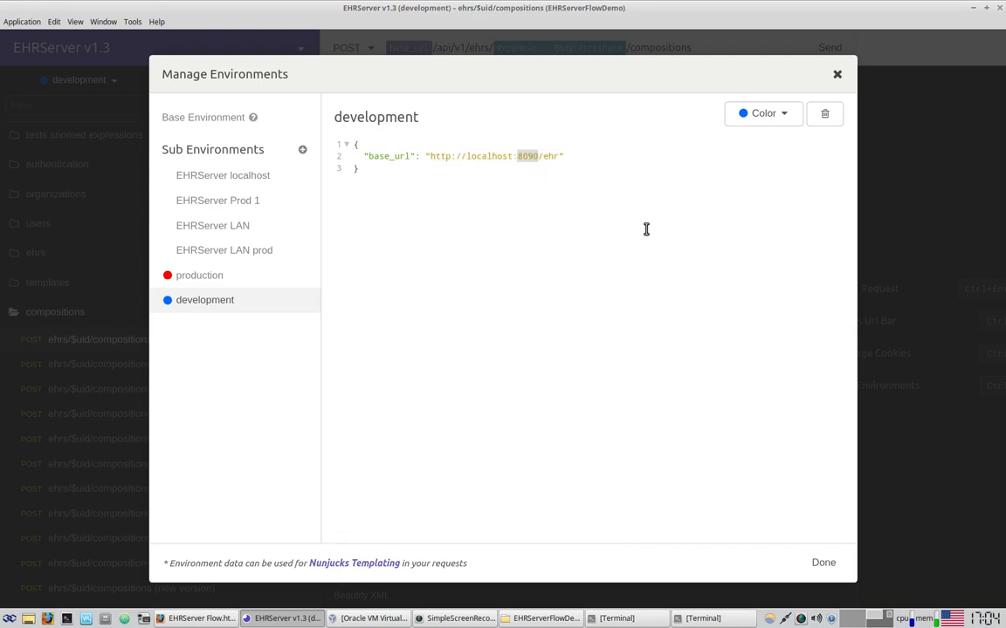
click(496, 157)
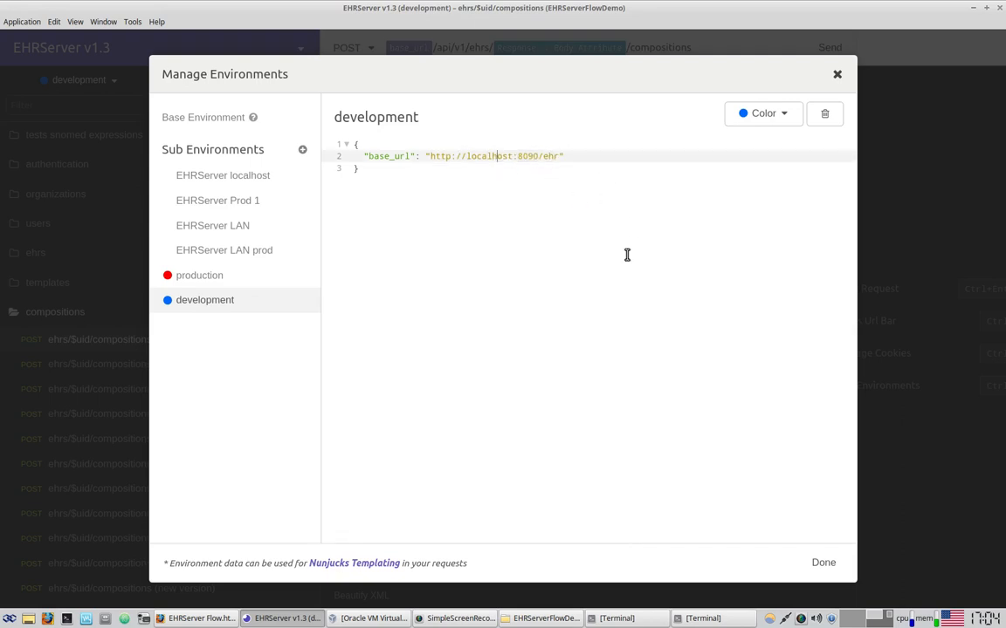
click(821, 565)
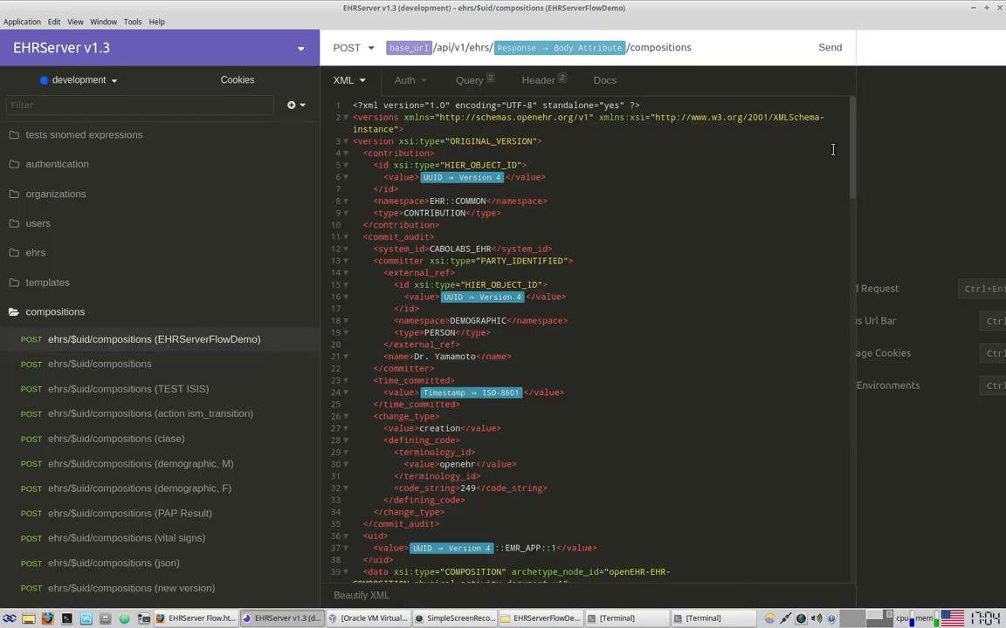
Review the commit request's Query parameters and its Authorization and Content-Type application/xml headers
drag(853, 149, 765, 152)
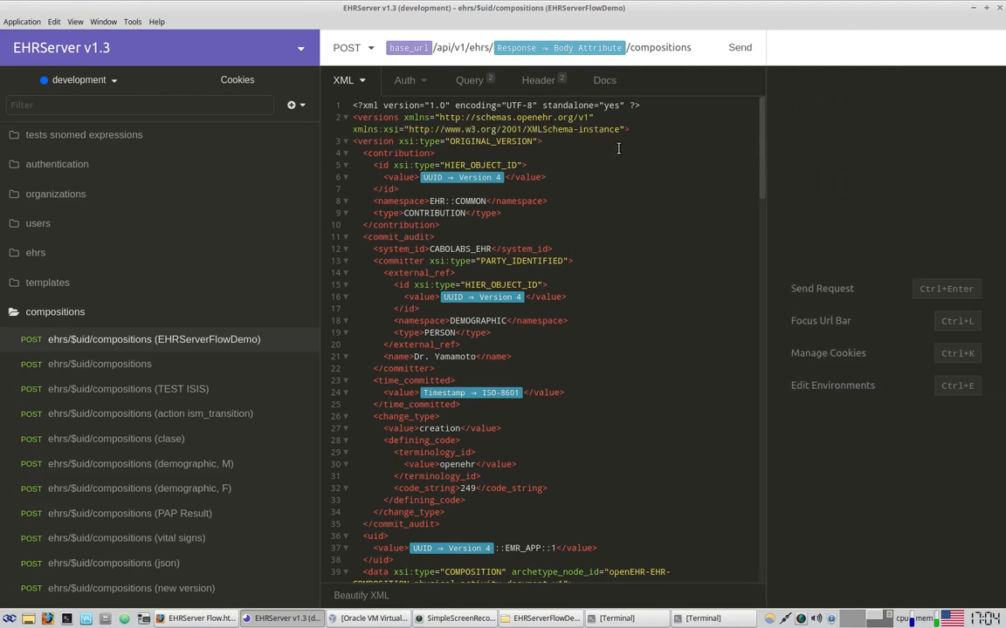
click(478, 83)
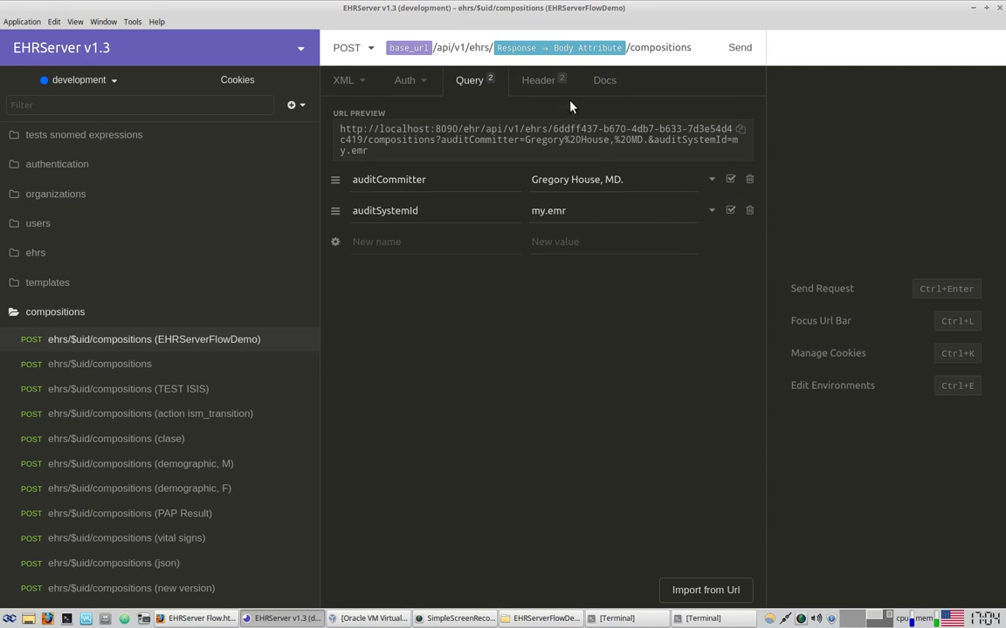
click(550, 83)
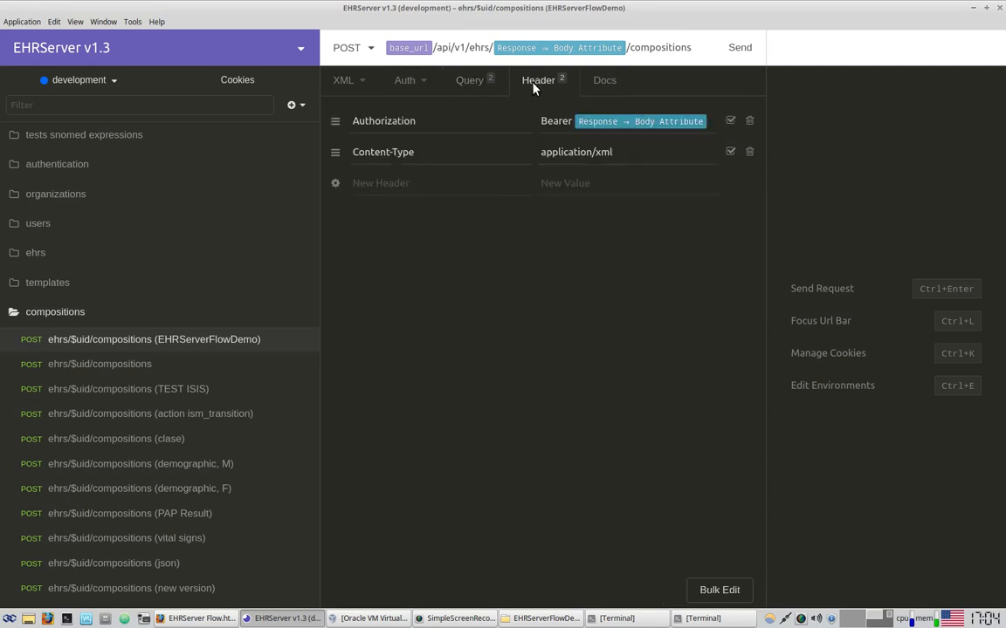
mouse_move(631, 125)
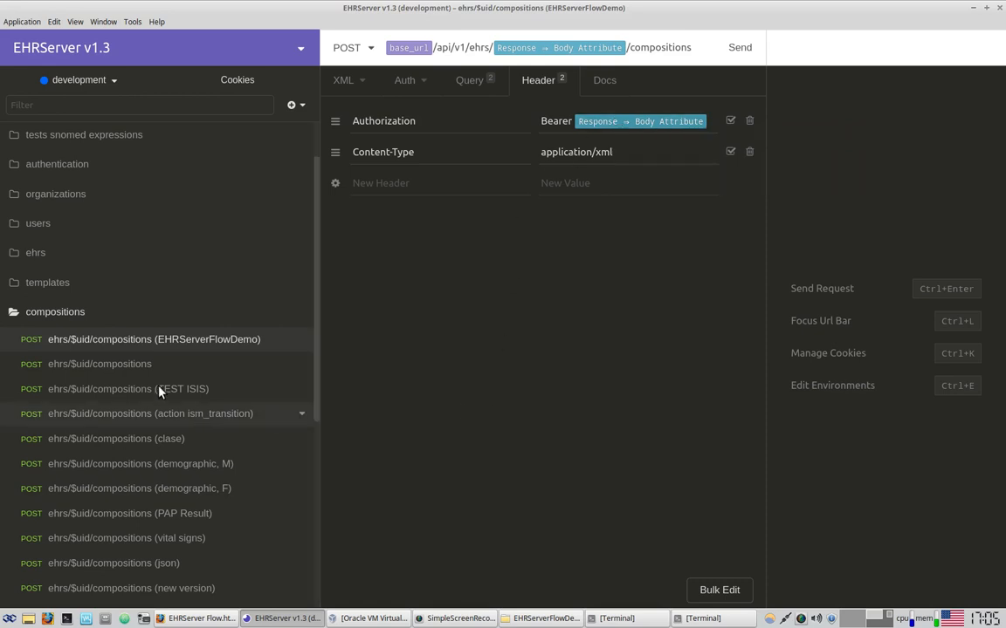
click(49, 311)
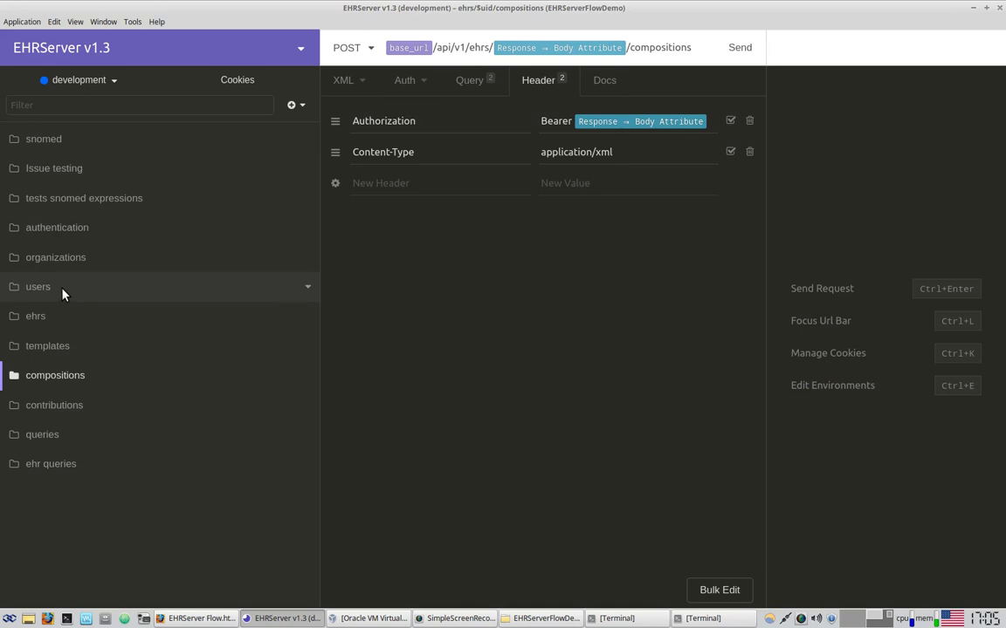
Open the authentication folder's login JSON request and check its username, password and organization fields
click(83, 228)
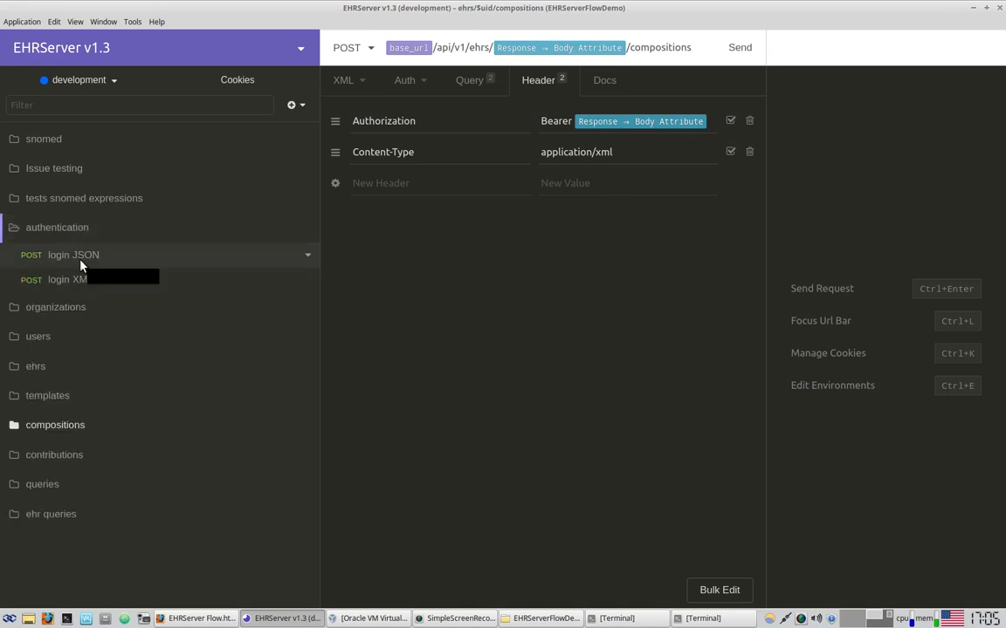
click(80, 259)
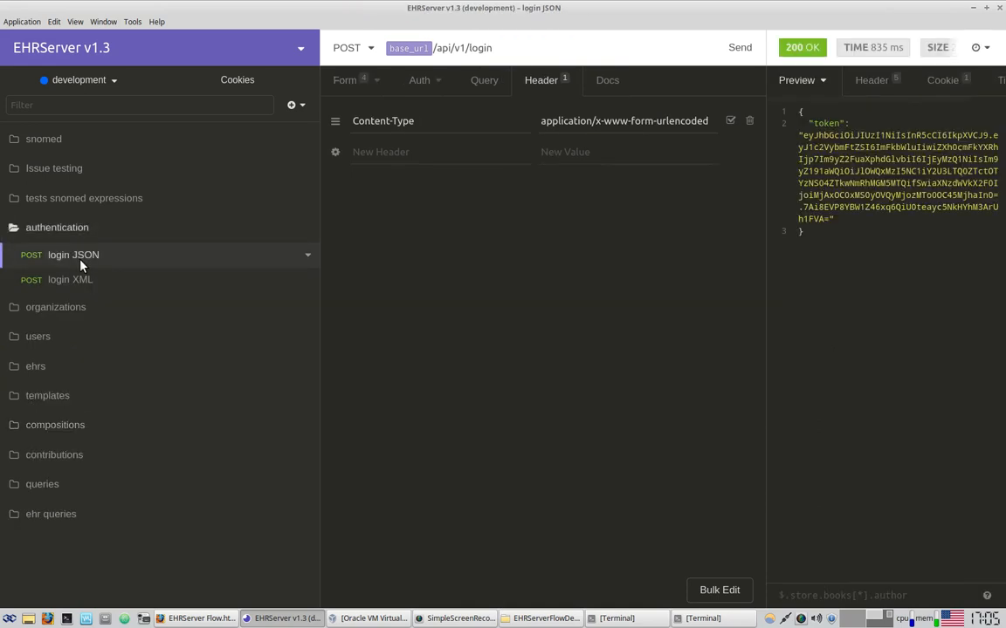
click(342, 79)
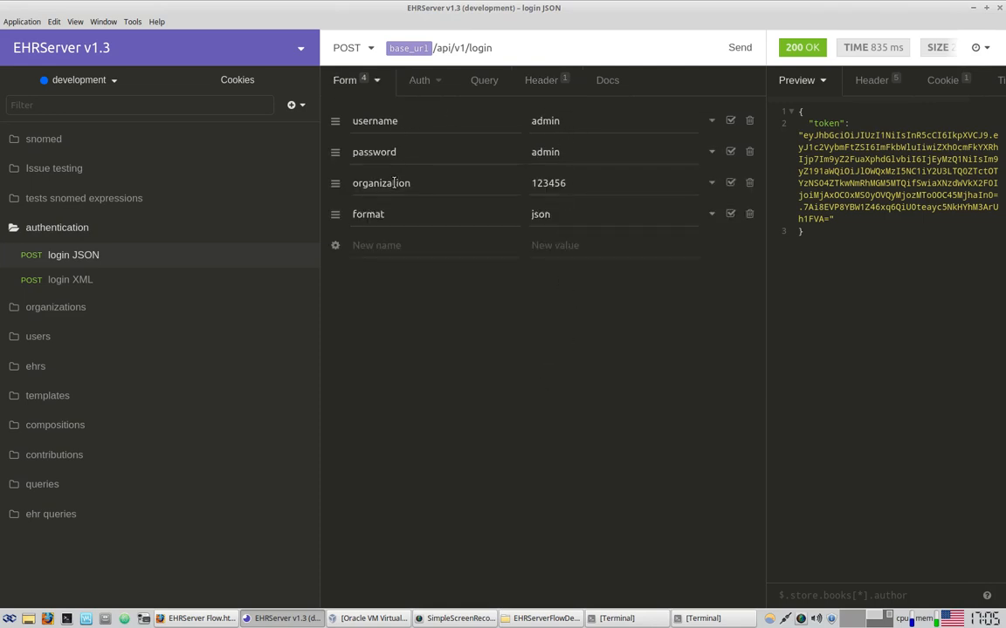
double_click(552, 124)
double_click(555, 154)
double_click(552, 184)
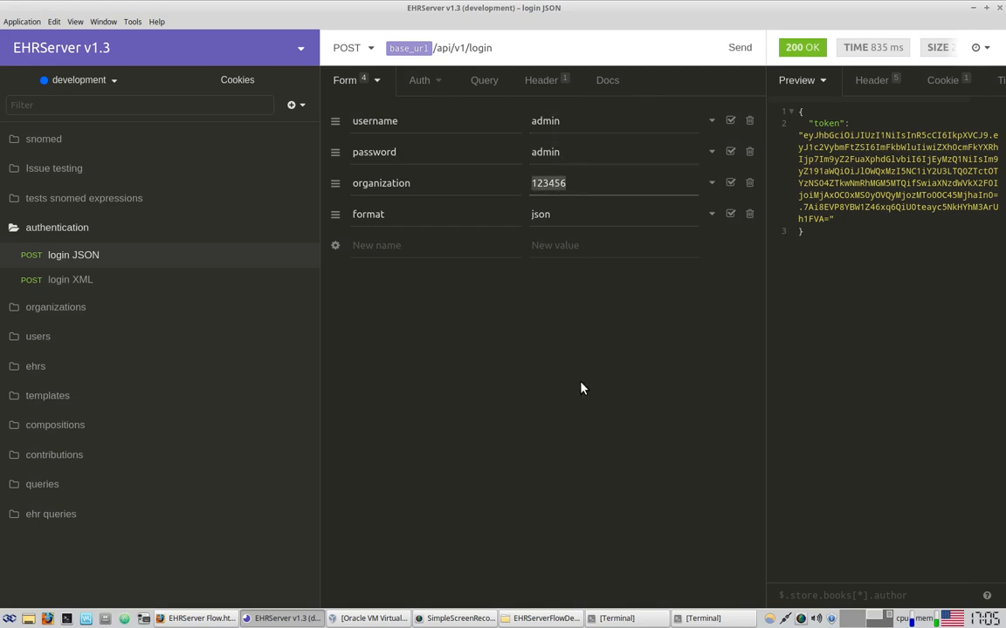
Resend login JSON to get a fresh token in a 200 OK response
mouse_move(398, 50)
click(740, 51)
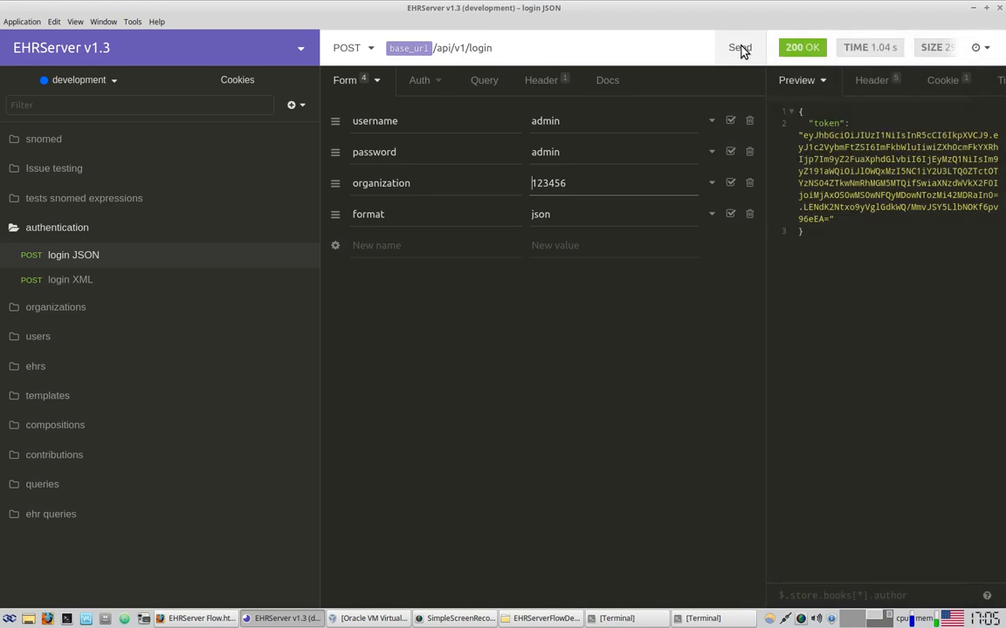
drag(837, 219, 807, 135)
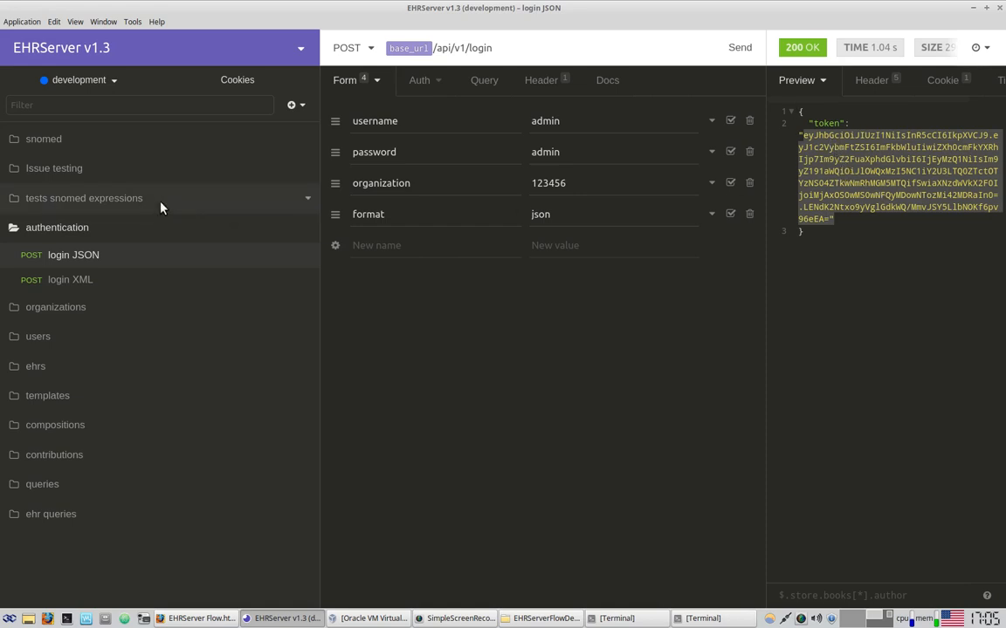
Collapse authentication, expand the ehrs folder, and open its GET ehrs request
click(63, 230)
click(67, 320)
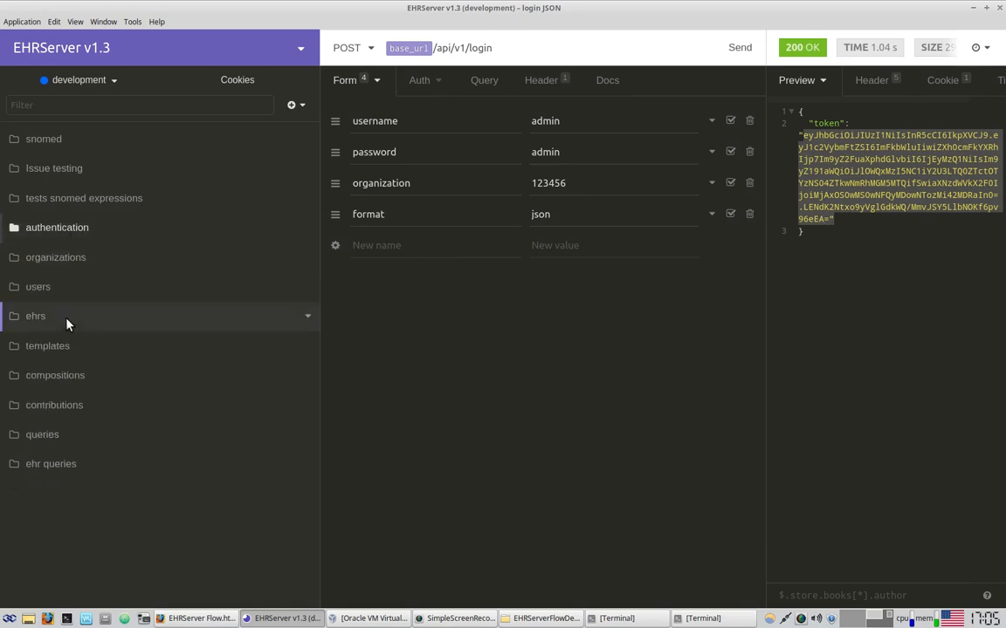
click(70, 344)
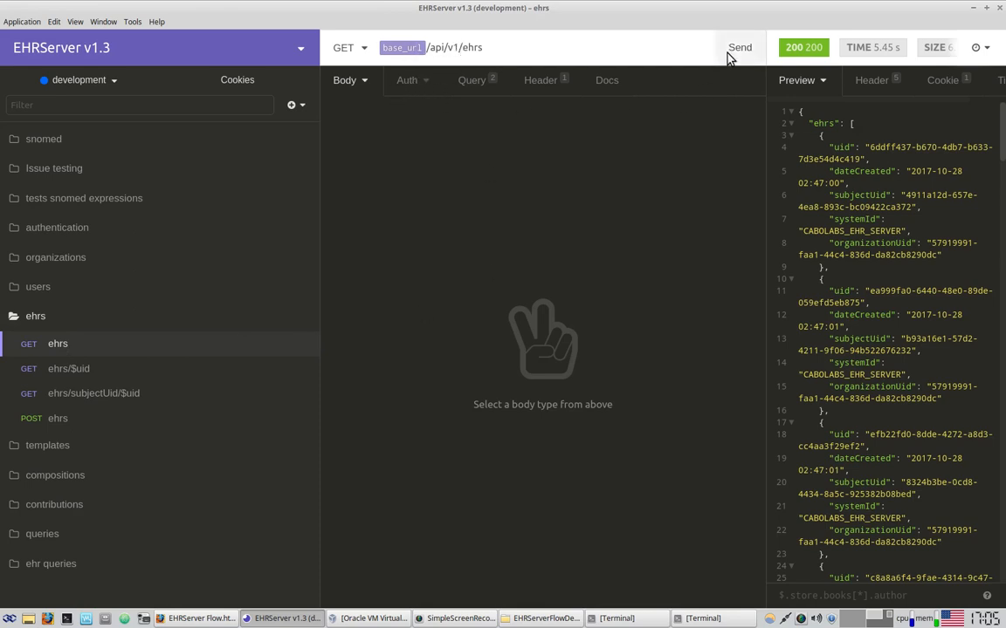
Replace the ehrs api_key Authorization header with the Bearer token from login JSON's $.token
click(534, 79)
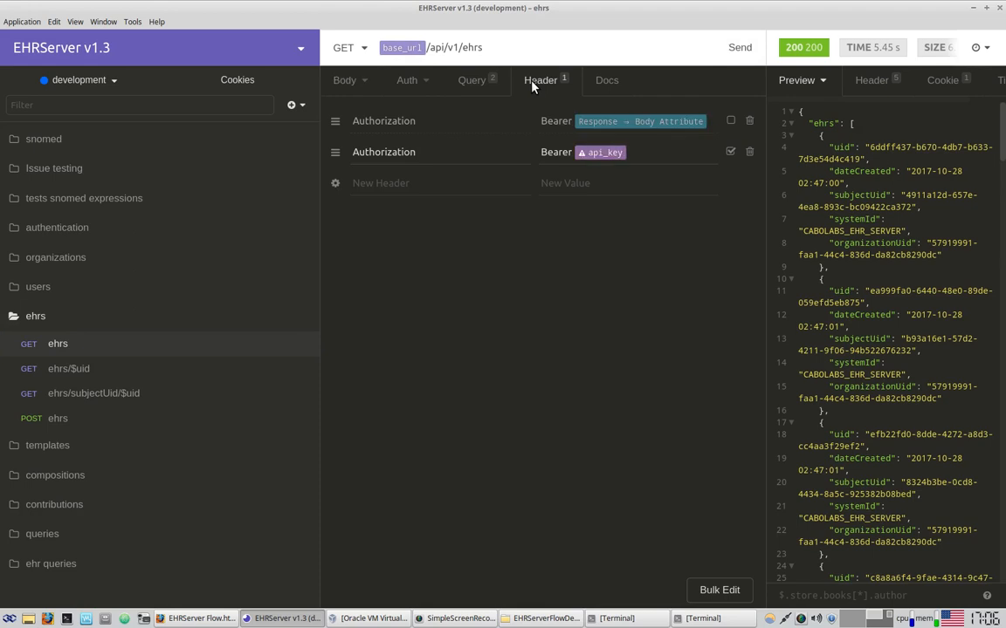
click(730, 151)
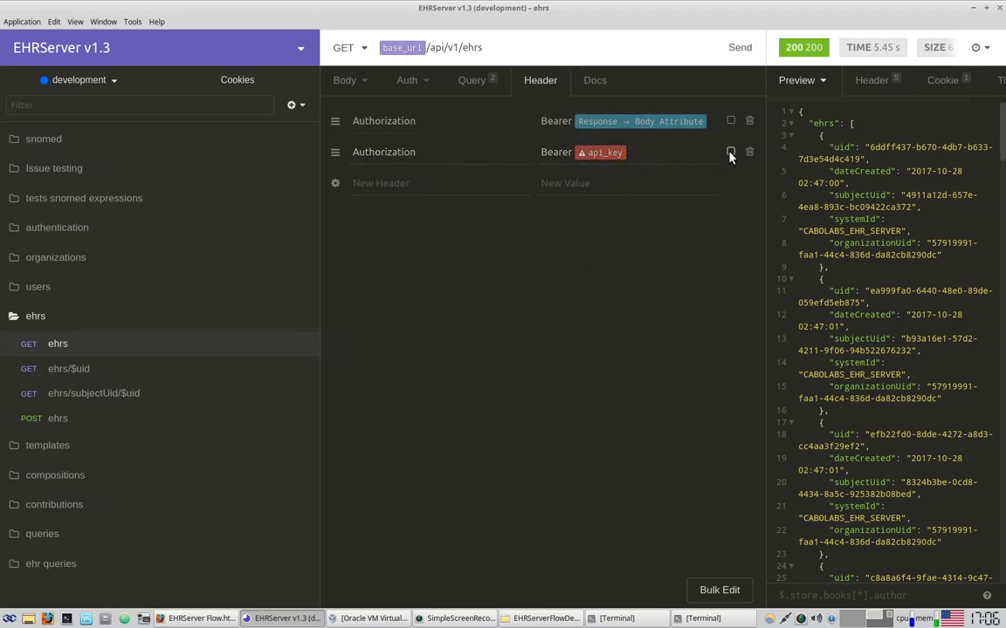
click(729, 122)
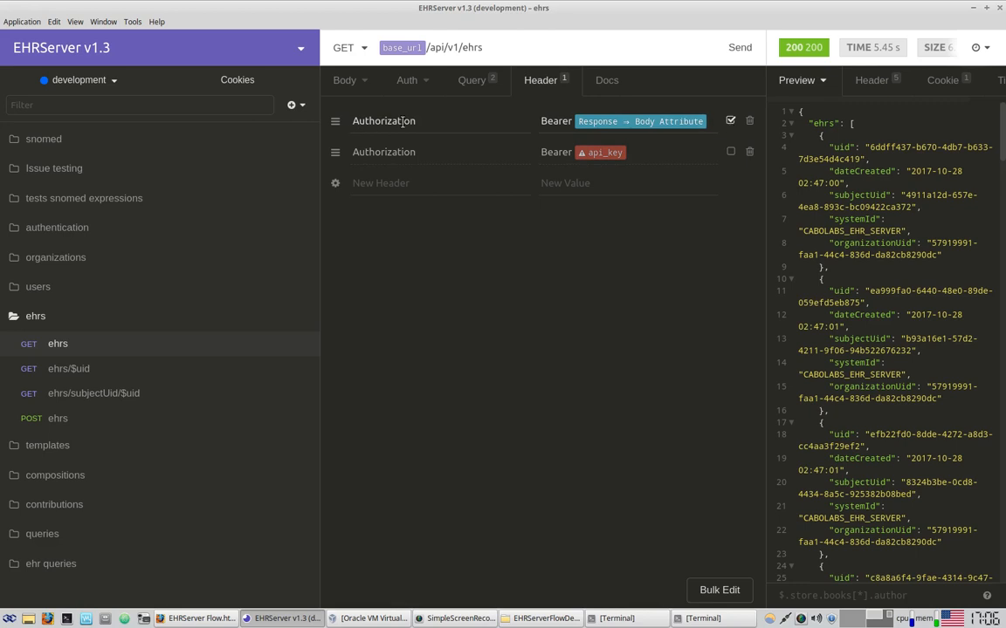
click(650, 121)
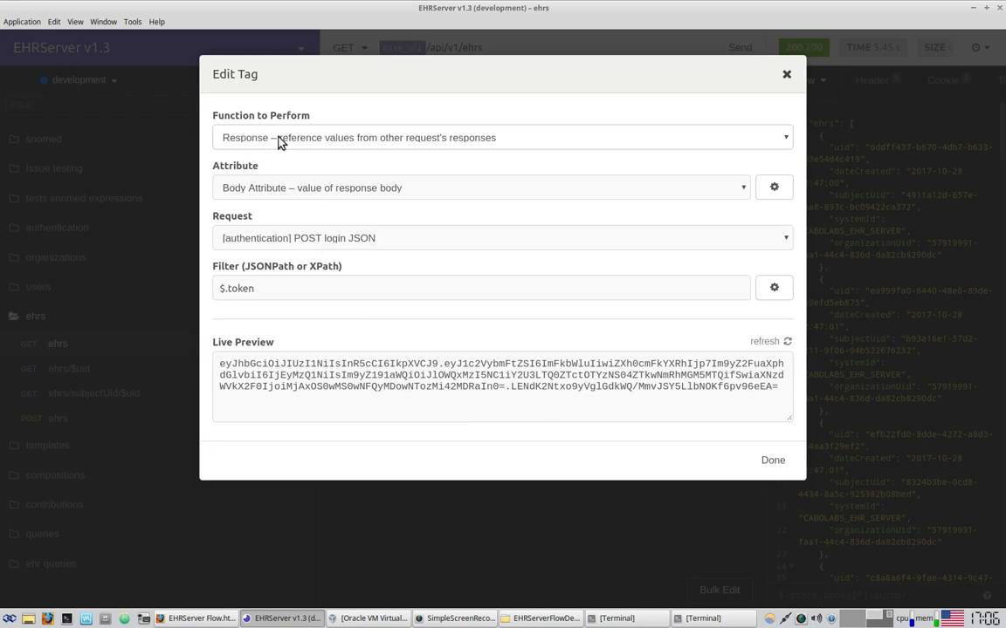
drag(261, 290, 220, 289)
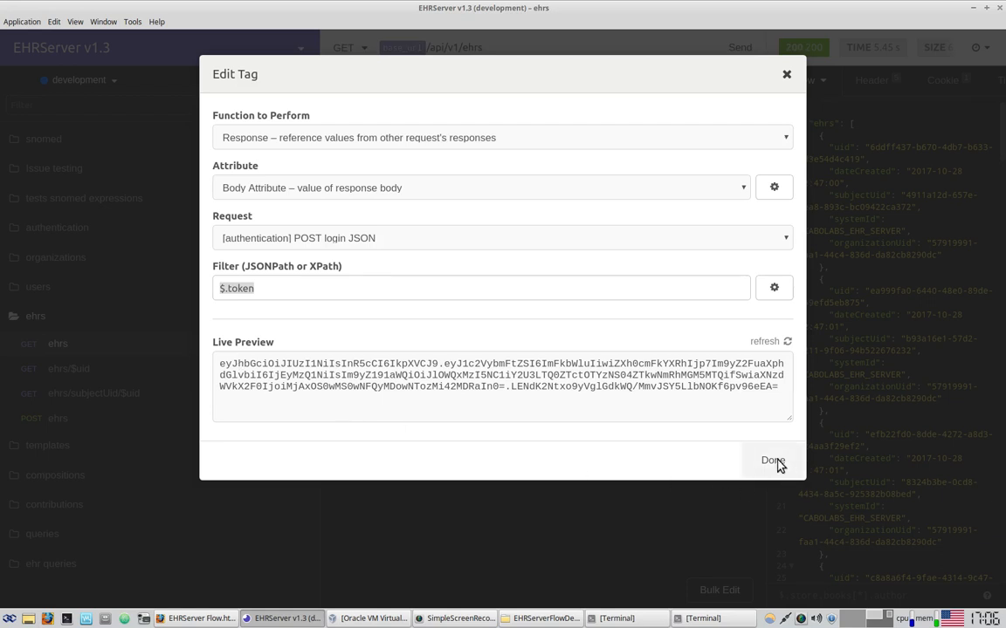
drag(583, 374, 778, 443)
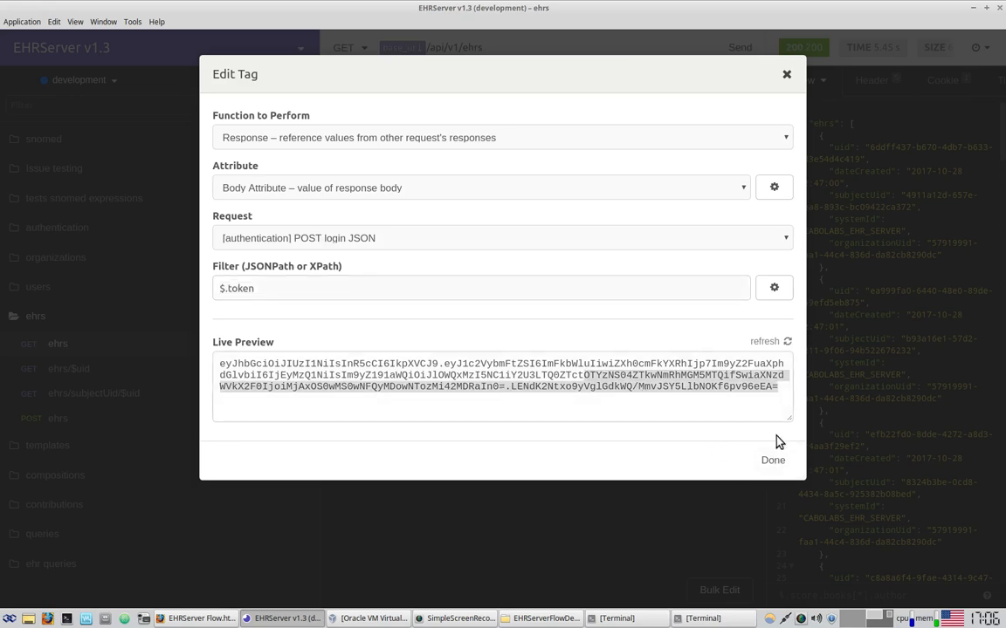
click(775, 462)
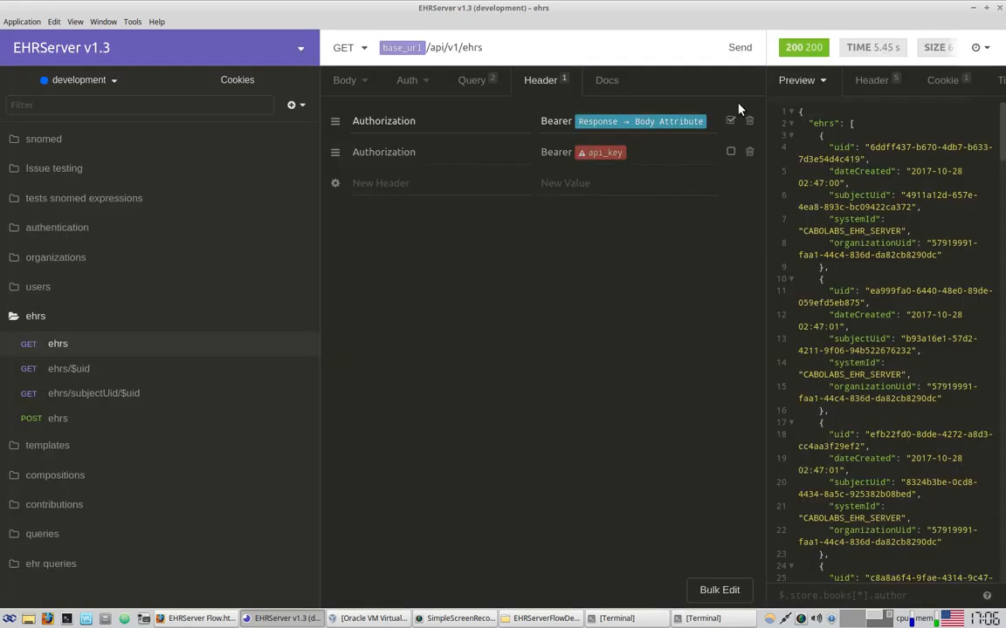
Resend GET ehrs for a 200 OK listing one EHR, then return to the draw.io diagram
drag(433, 47, 519, 47)
click(543, 46)
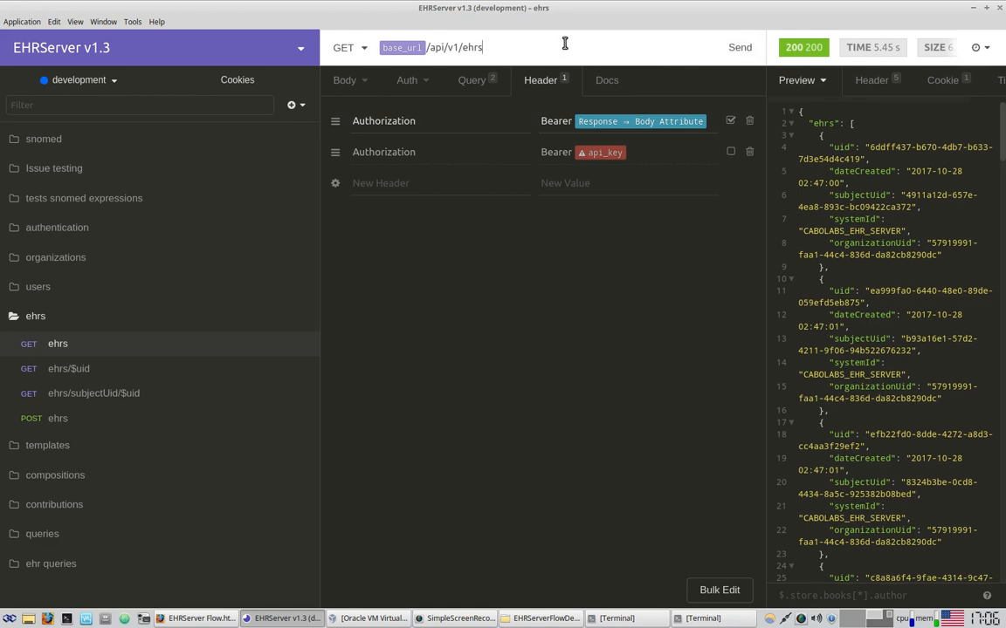
click(749, 51)
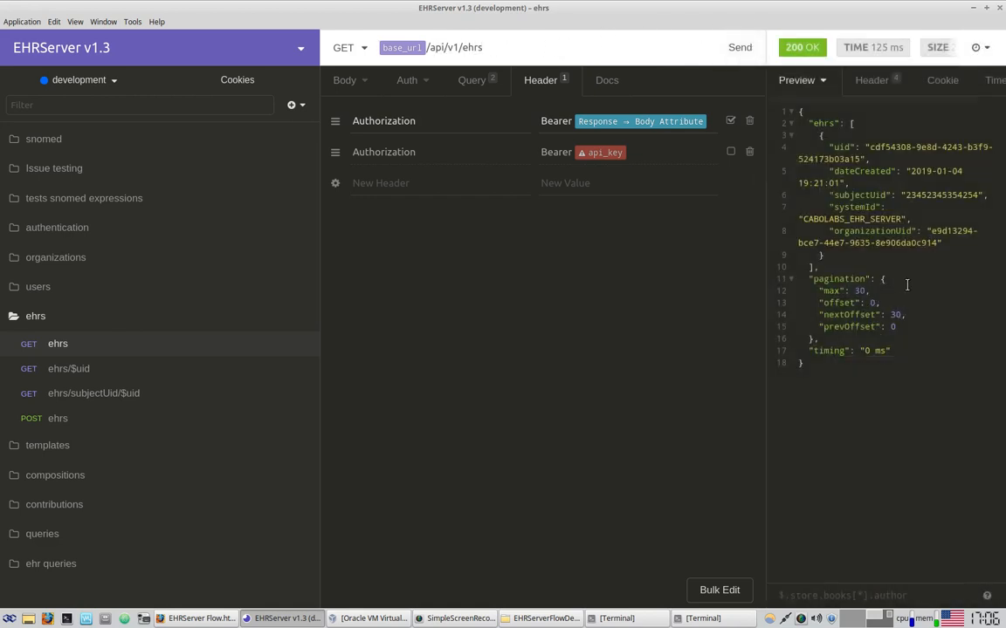
drag(764, 236, 670, 245)
drag(754, 122, 847, 211)
click(848, 210)
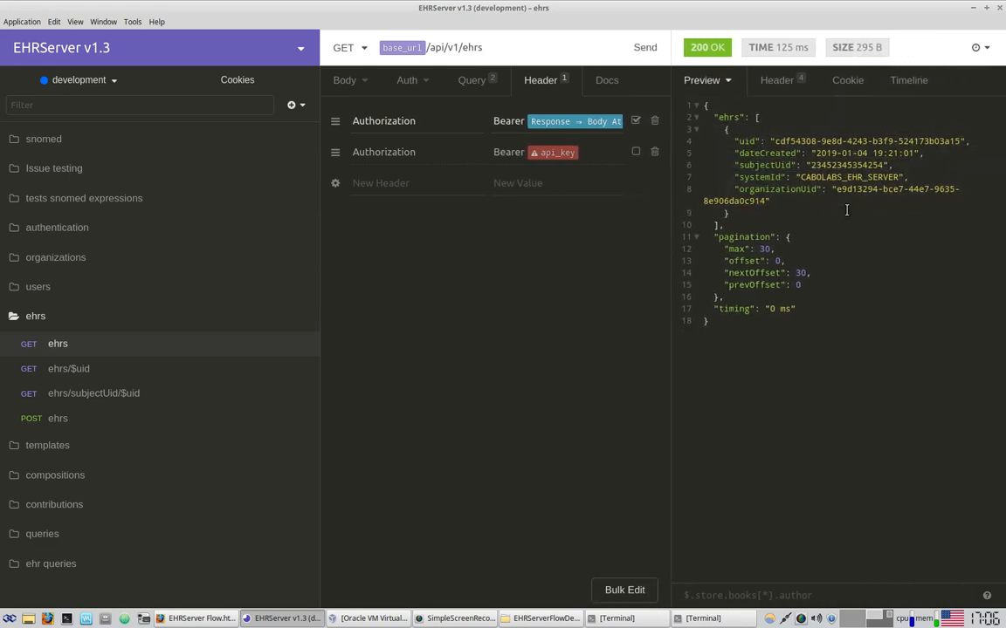
click(199, 618)
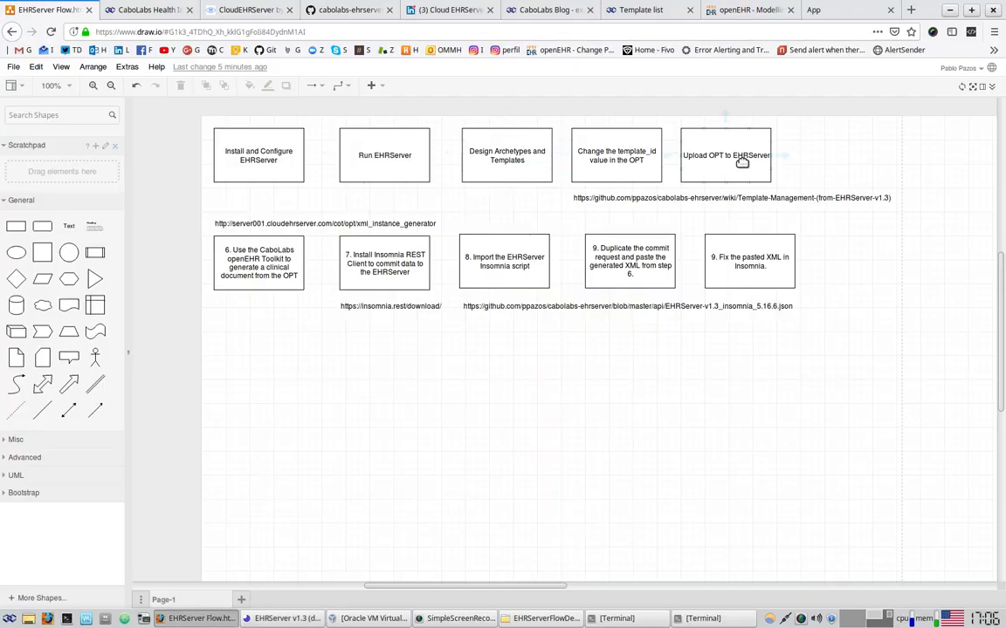
Shift the later step boxes right and insert a 'Create an EHR' box after Run EHRServer
click(406, 159)
click(519, 159)
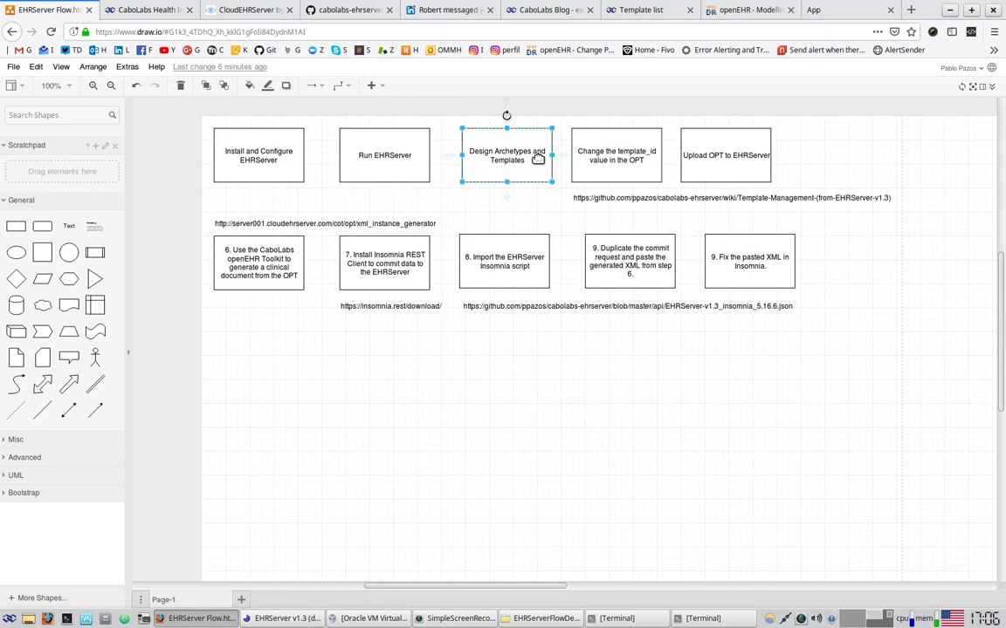
shift+click(594, 159)
shift+click(732, 164)
drag(731, 164, 812, 157)
click(485, 190)
click(574, 159)
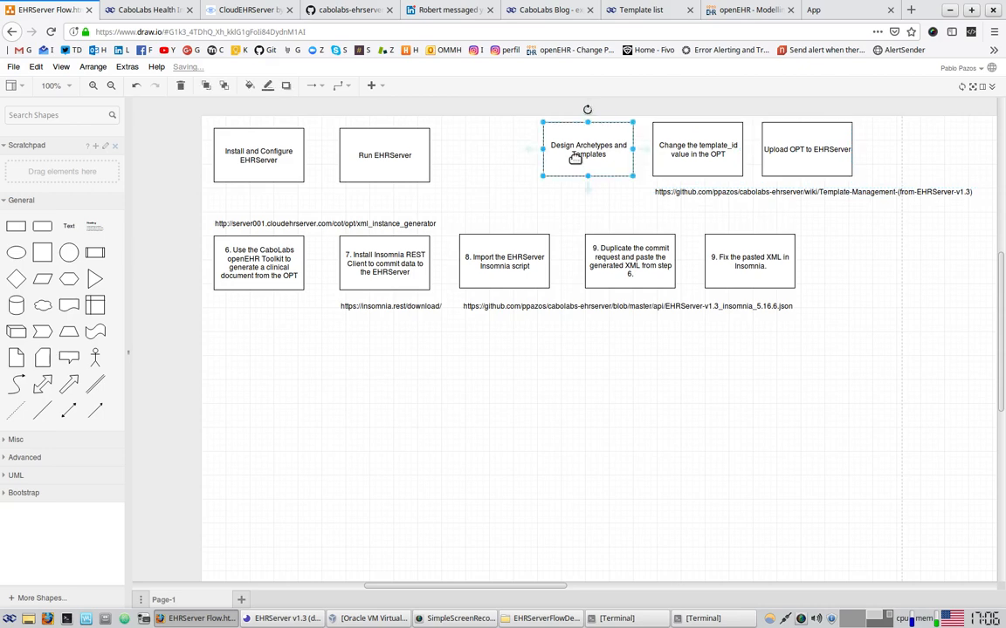
drag(577, 157, 478, 168)
drag(469, 155, 477, 154)
double_click(479, 155)
text(Cre)
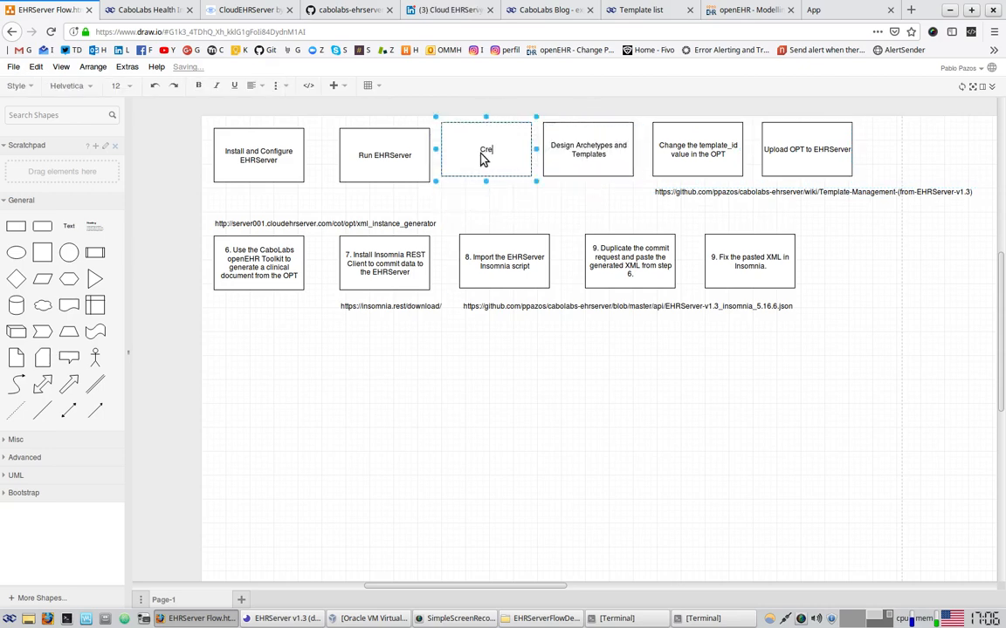
text(ate an EHR)
Append 'and login into the Web Console' to the Run EHRServer box text
double_click(409, 163)
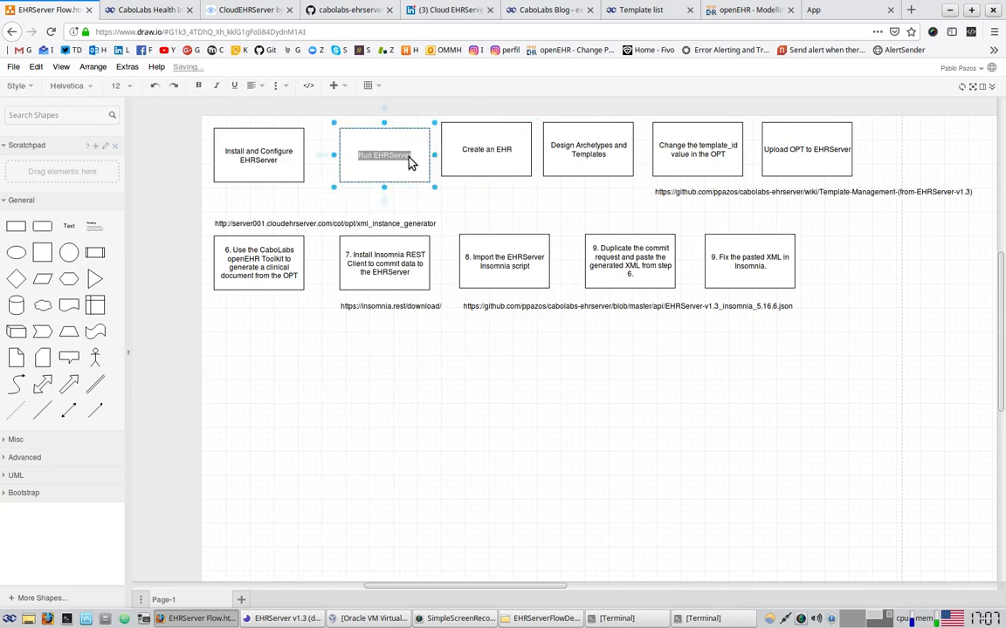
key(End)
text(and login int)
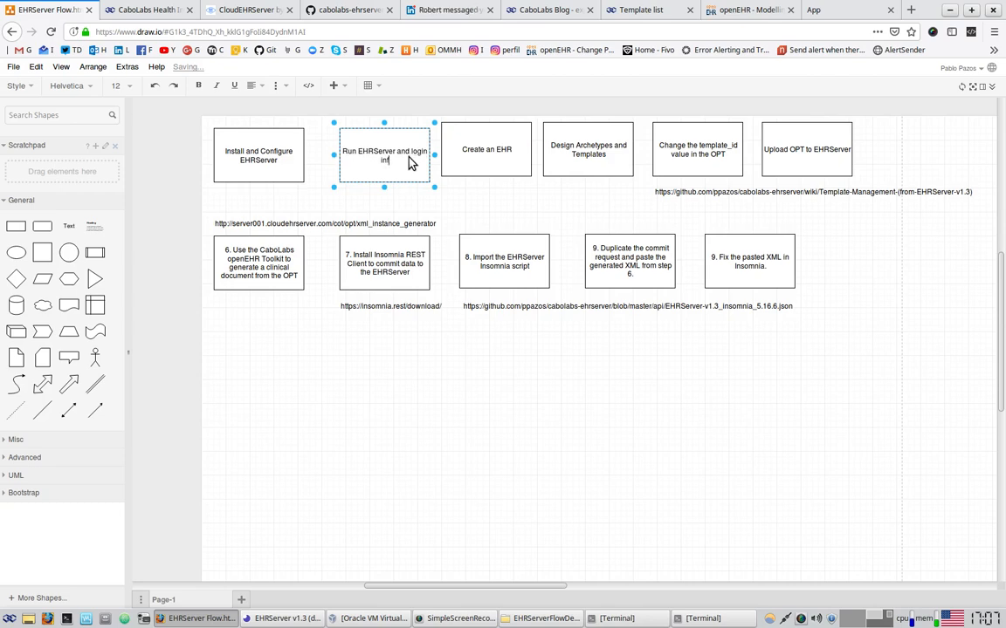
text(o the Web Console)
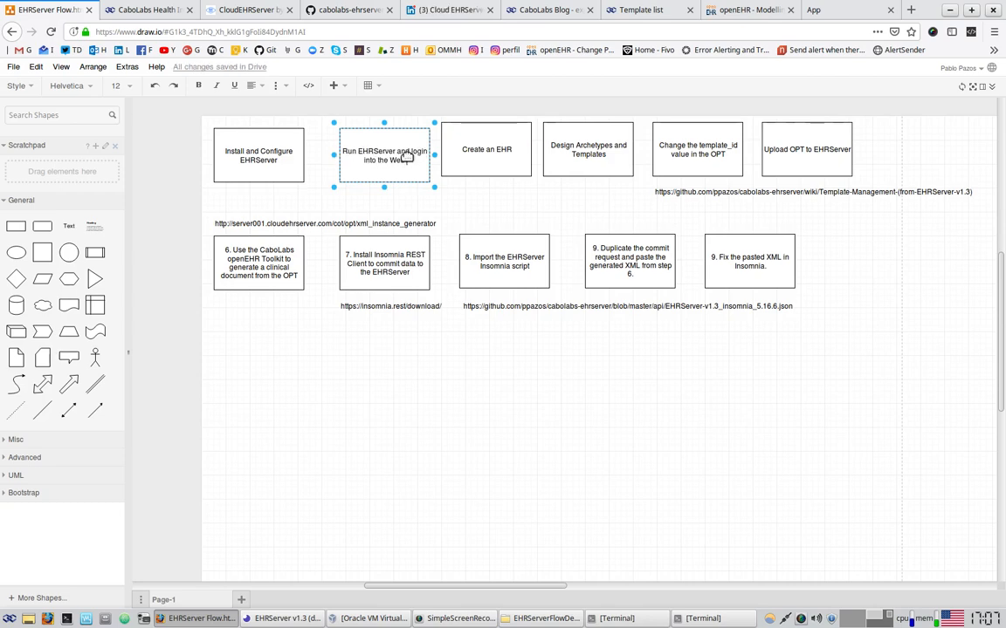
click(482, 209)
double_click(343, 192)
key(BackSpace)
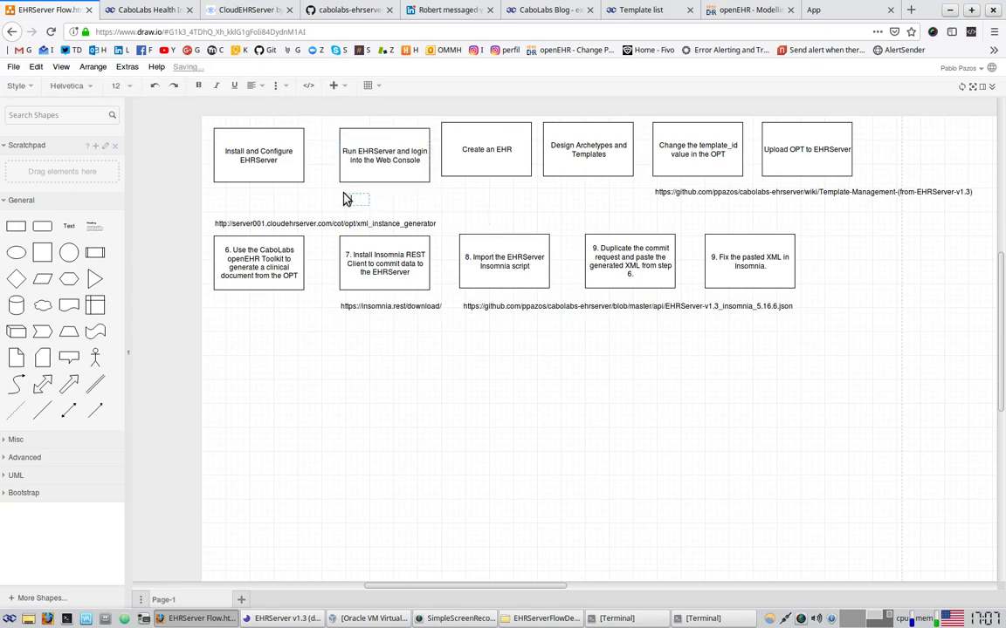
text(http>://localhost)
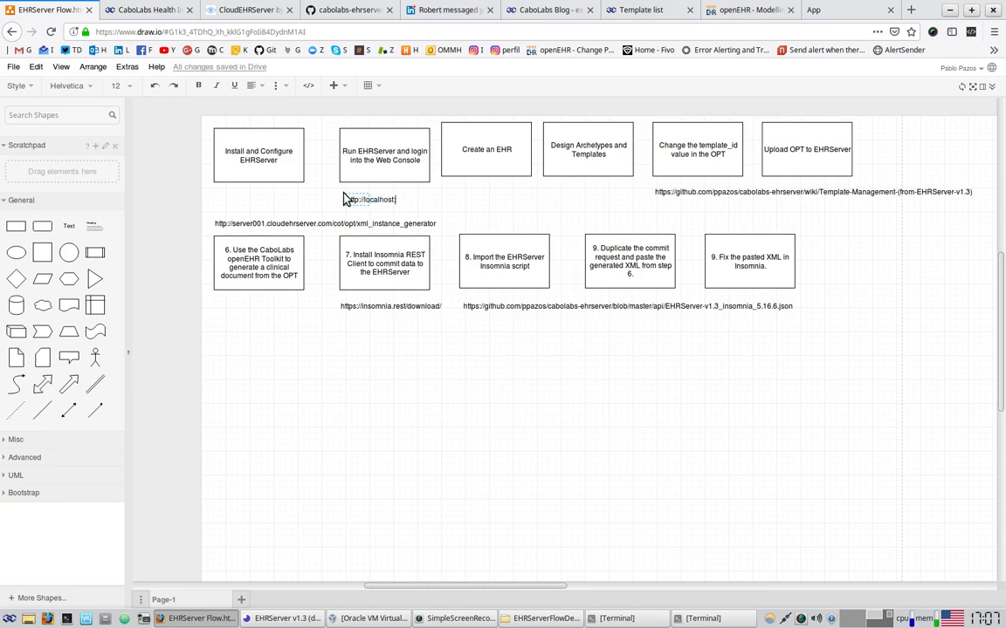
text(:8090/ehr)
click(498, 204)
drag(363, 199, 358, 192)
click(517, 201)
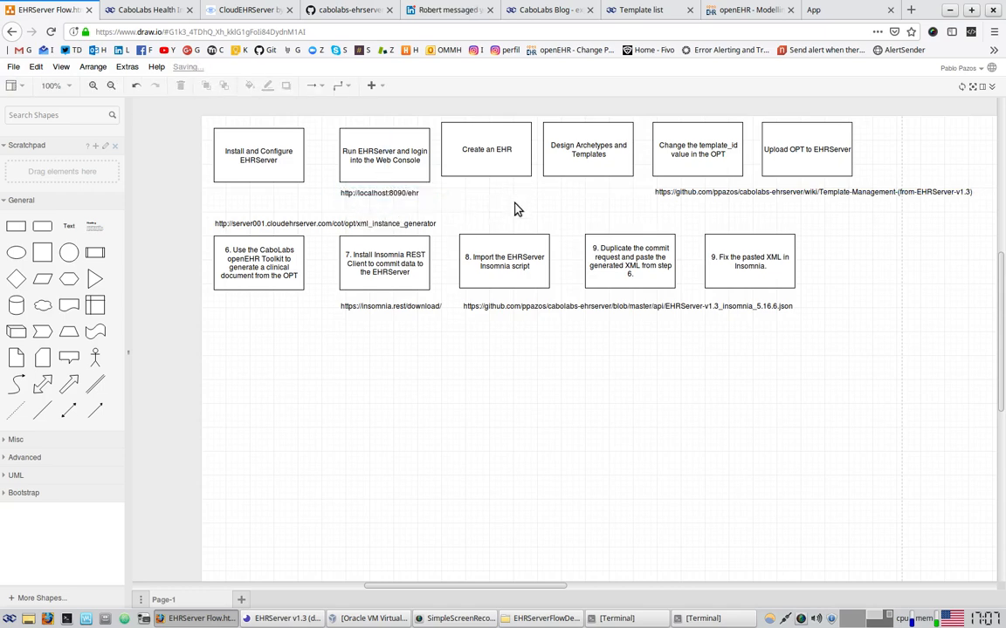
Nudge the Create an EHR and Design Archetypes boxes into place, then go back to Insomnia
drag(491, 148, 497, 155)
drag(594, 144, 602, 150)
click(467, 155)
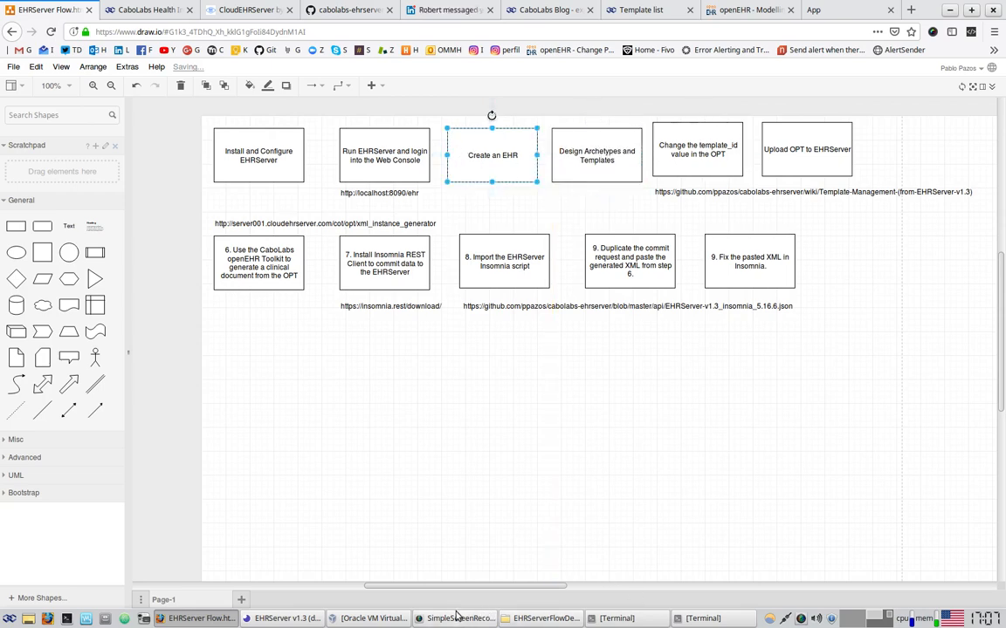
click(282, 619)
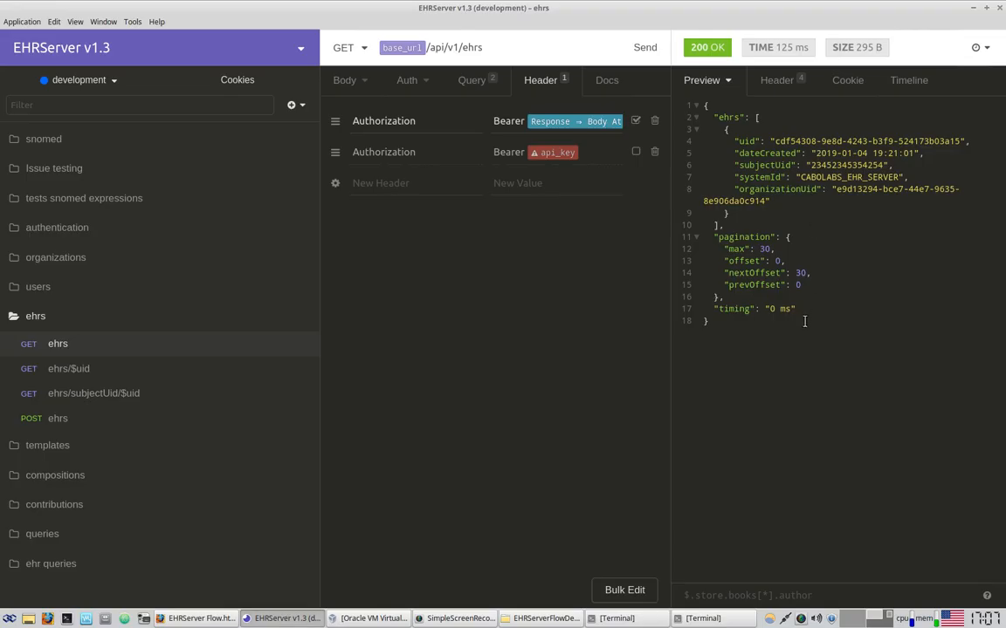
Check the returned EHR's subjectUid, then open the compositions folder's EHRServerFlowDemo commit request
drag(812, 166, 884, 166)
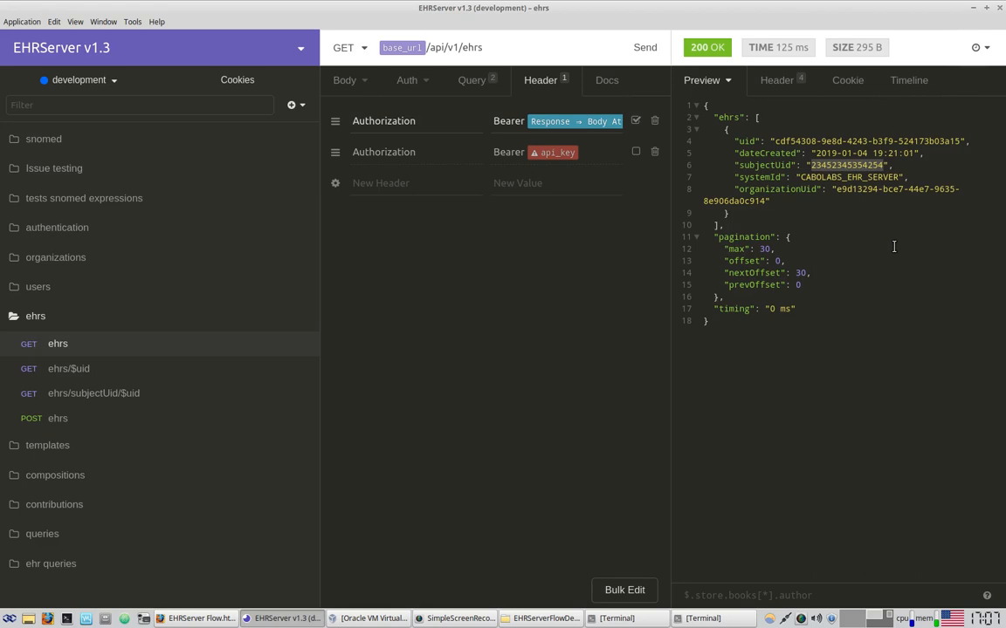
drag(761, 114, 777, 359)
click(808, 216)
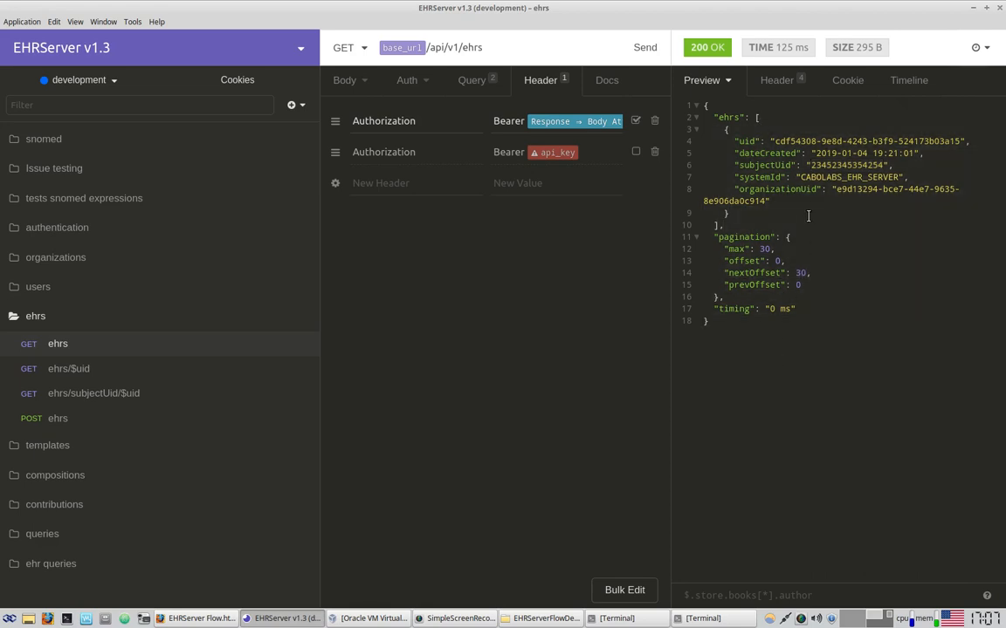
click(49, 318)
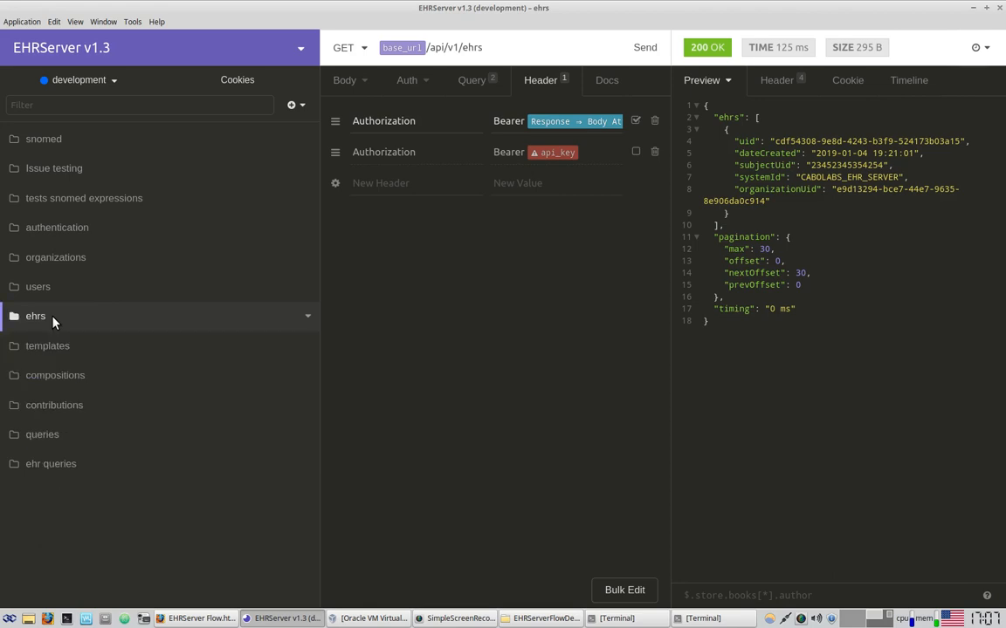
click(76, 378)
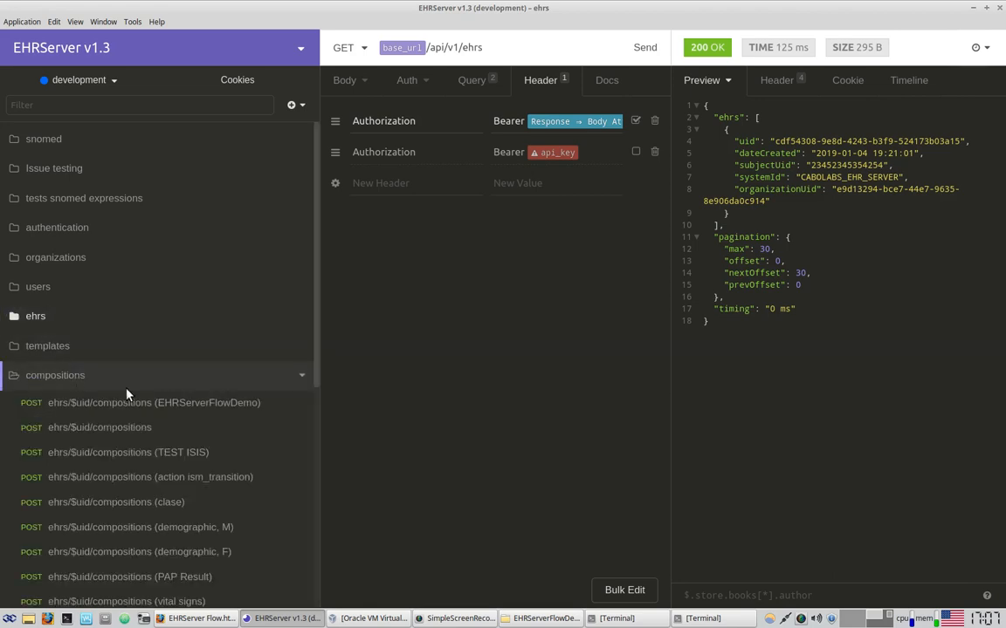
drag(799, 142, 729, 214)
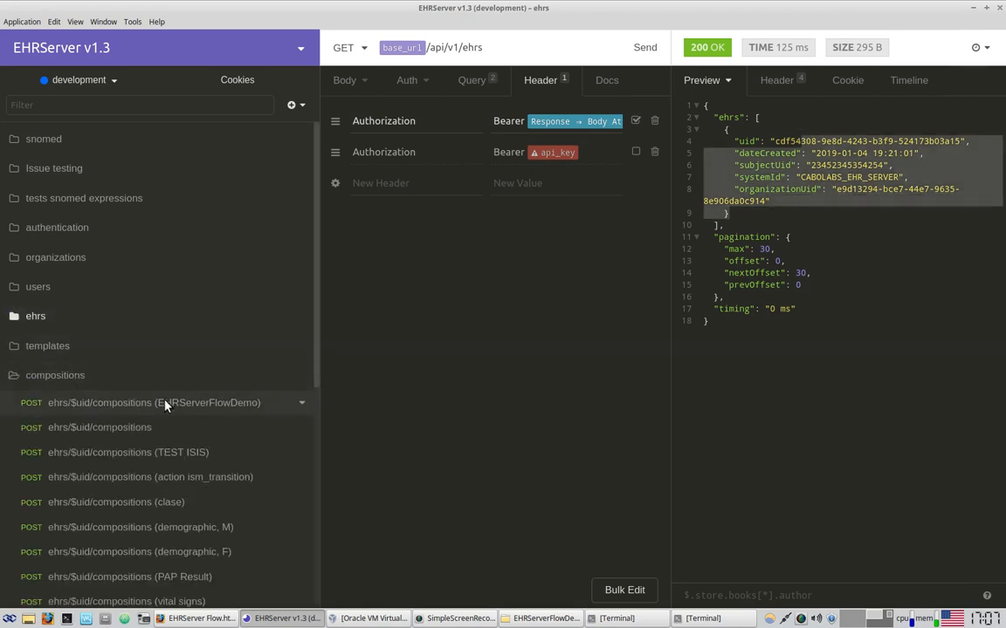
click(118, 410)
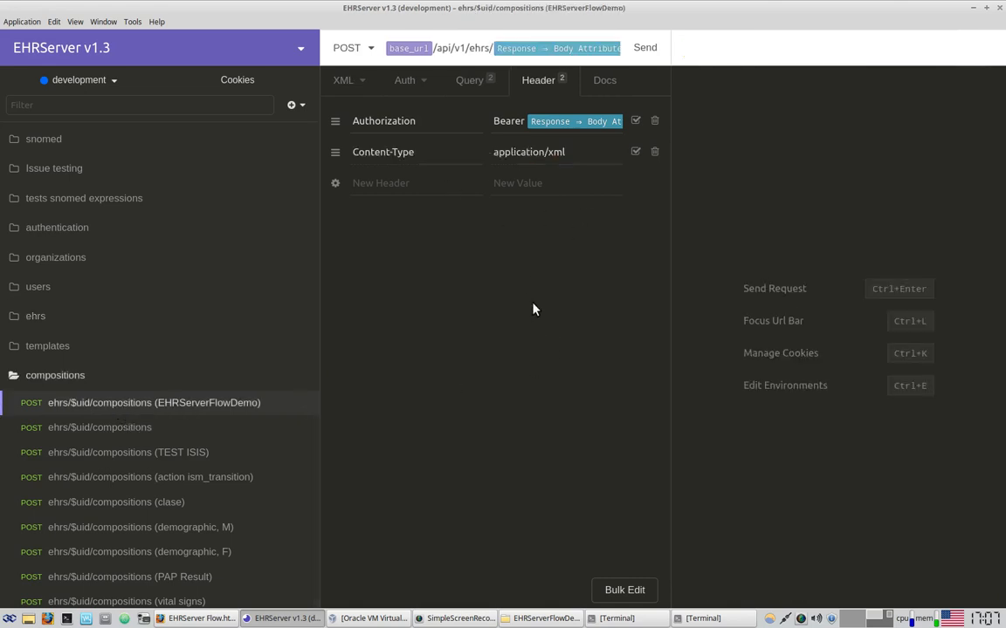
mouse_move(558, 129)
drag(672, 210, 824, 215)
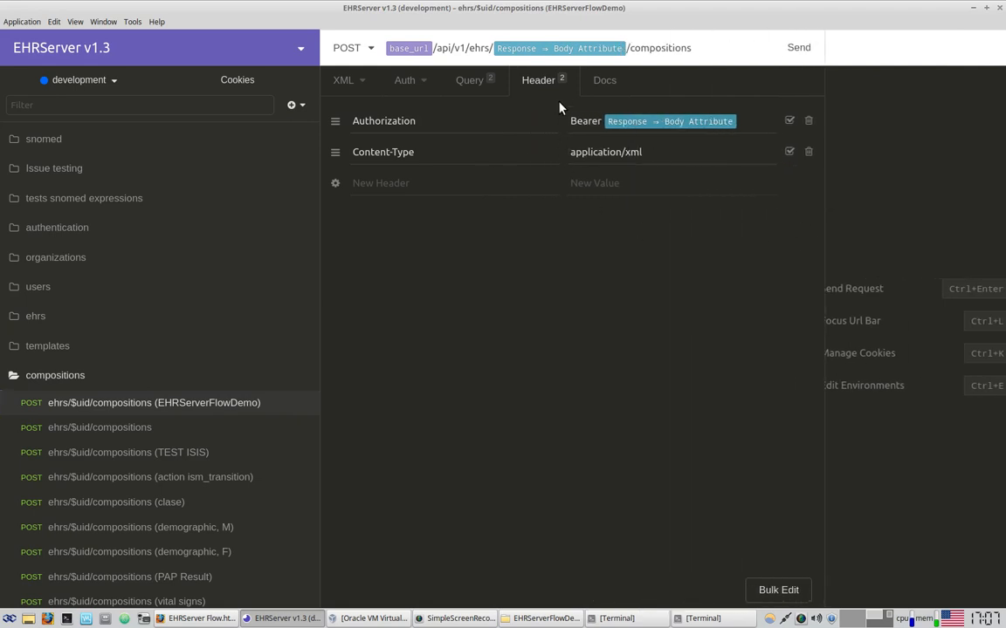
mouse_move(559, 54)
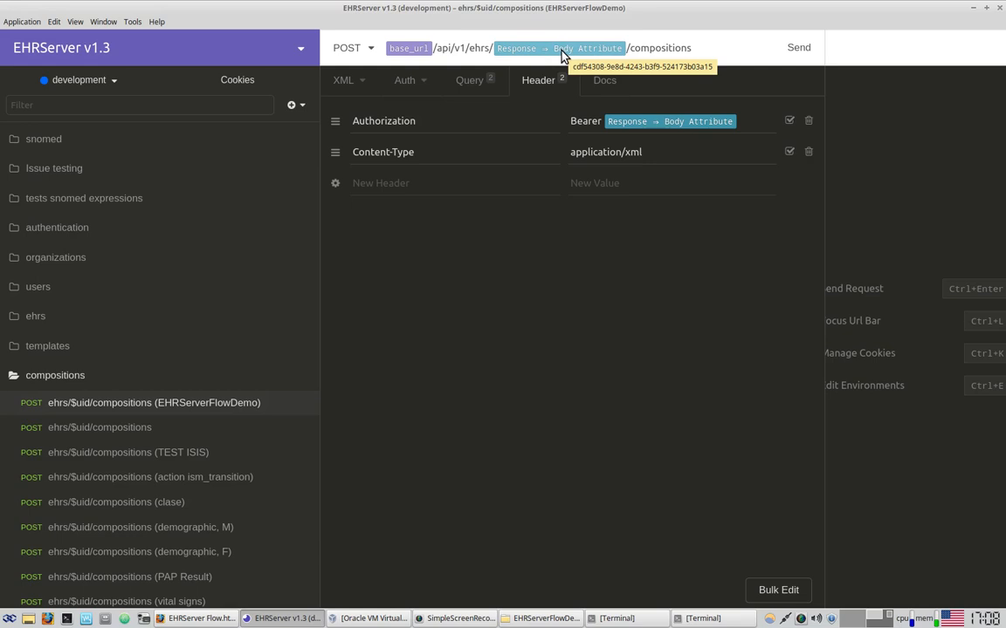
click(51, 316)
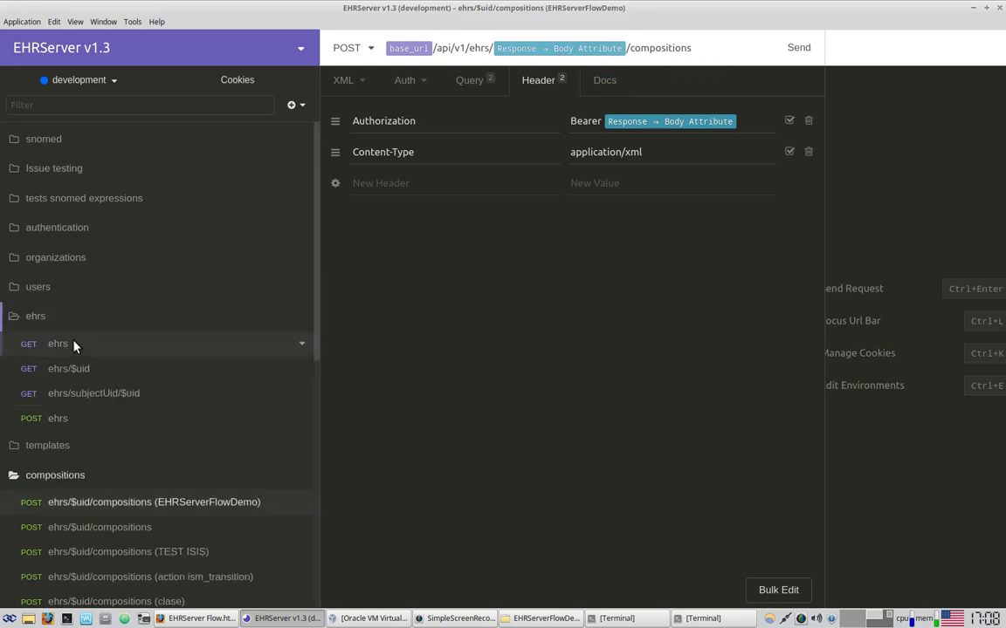
click(73, 347)
drag(930, 145, 953, 147)
drag(826, 147, 758, 151)
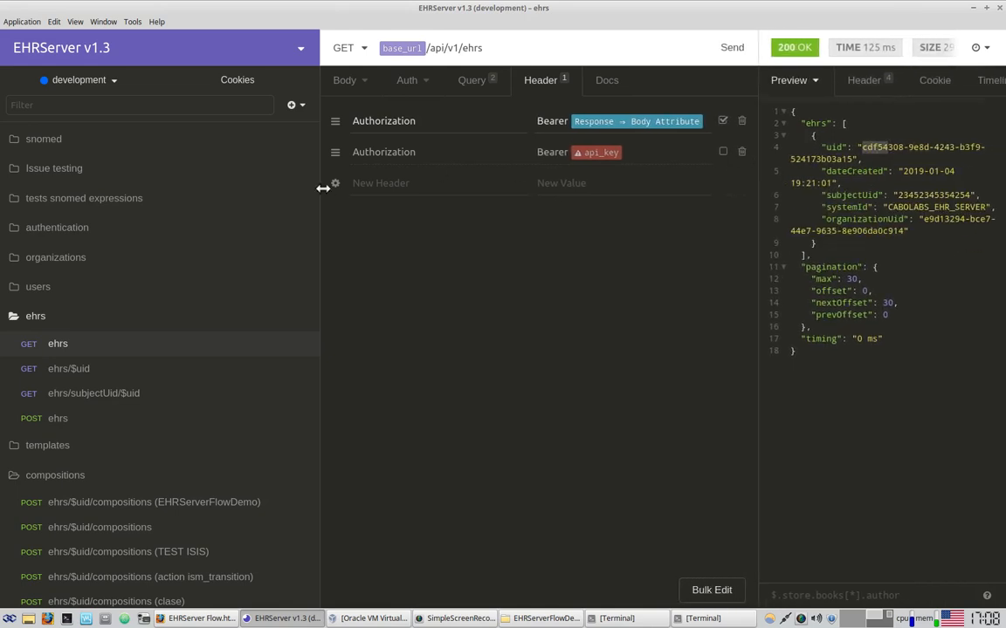
drag(321, 188, 265, 199)
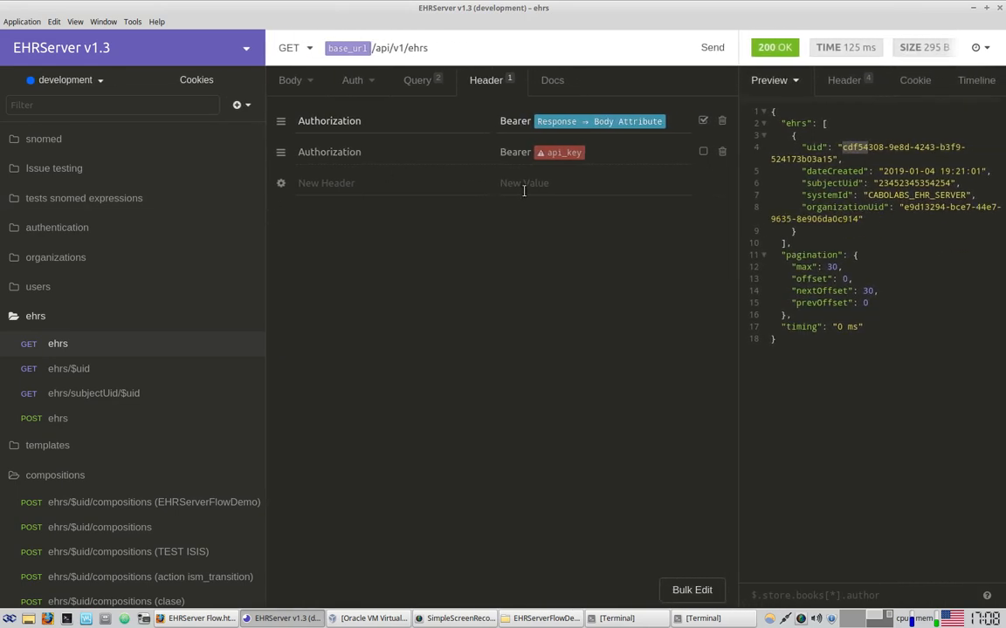
click(877, 145)
click(99, 502)
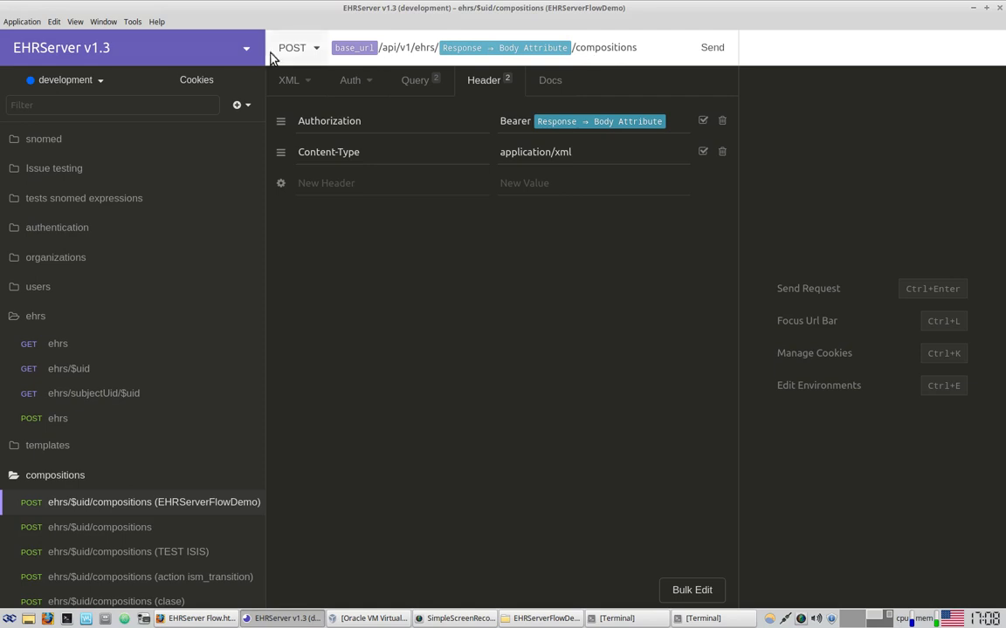
Show the EHRServerFlowDemo request's XML body and review its contribution and audit section
click(284, 80)
drag(438, 142, 528, 387)
click(552, 356)
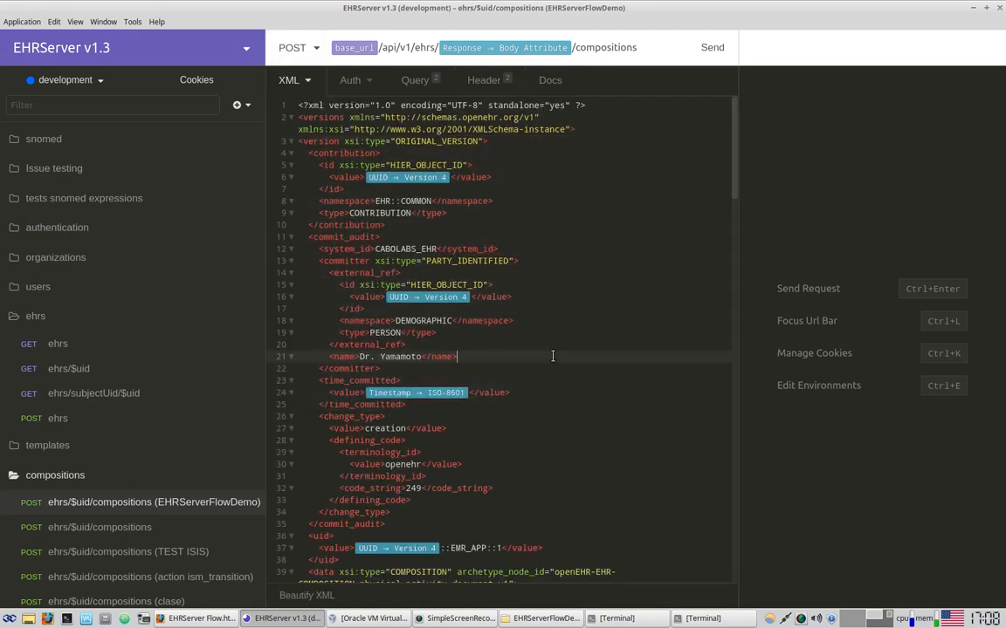
mouse_move(503, 52)
drag(738, 141, 690, 76)
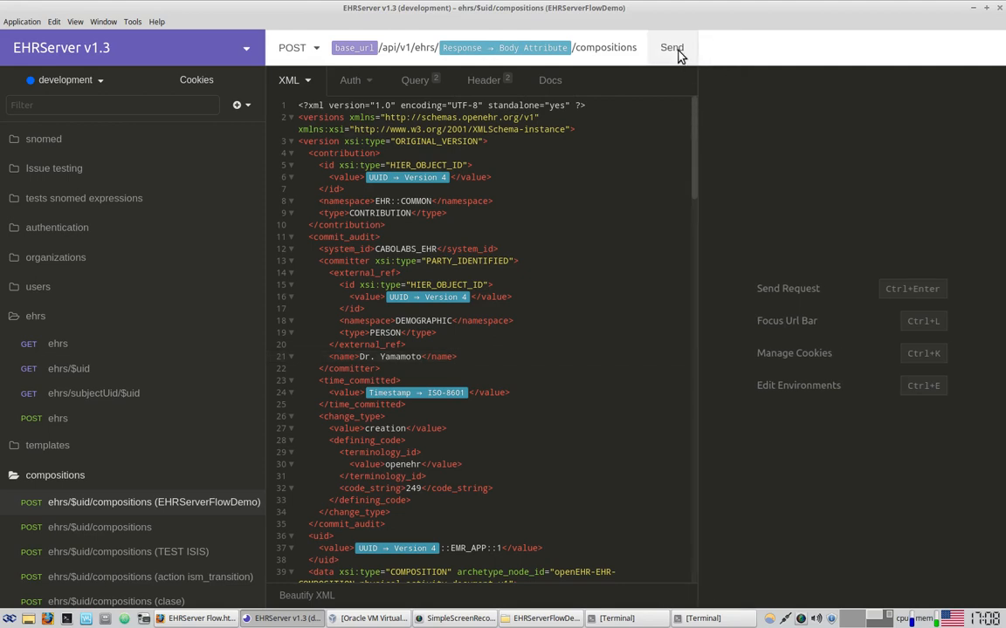
Send the composition and confirm 201 Created, checking the success message, uid and ehrUid
click(678, 52)
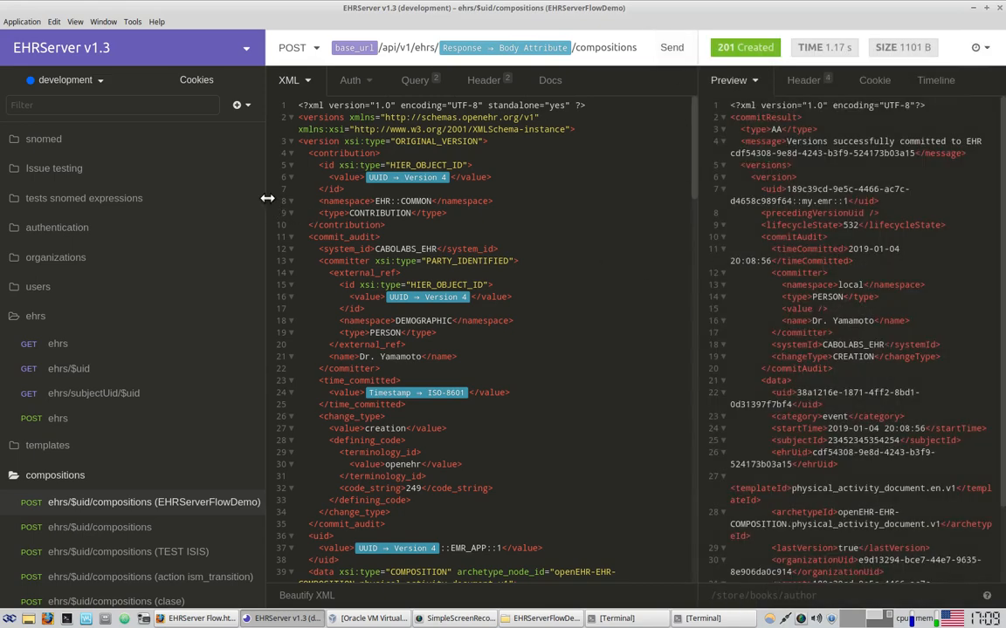
drag(268, 198, 214, 198)
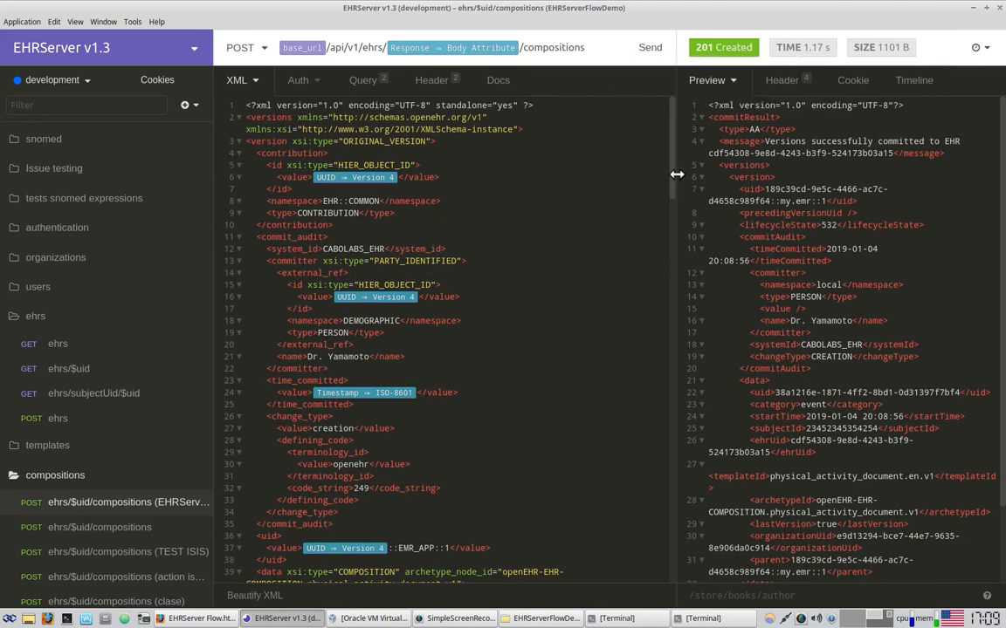
drag(661, 181, 531, 164)
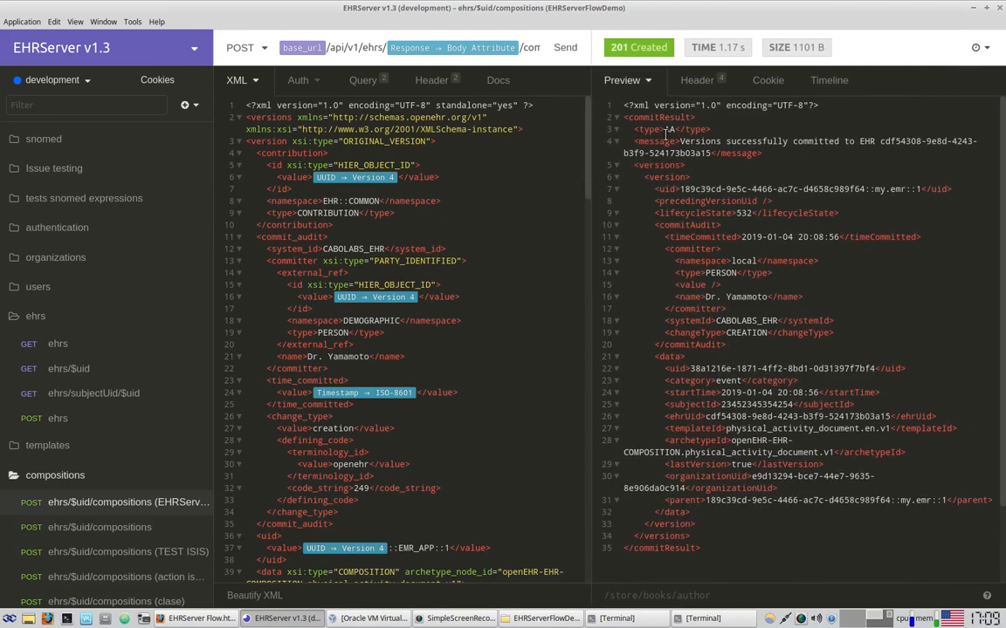
drag(680, 141, 717, 153)
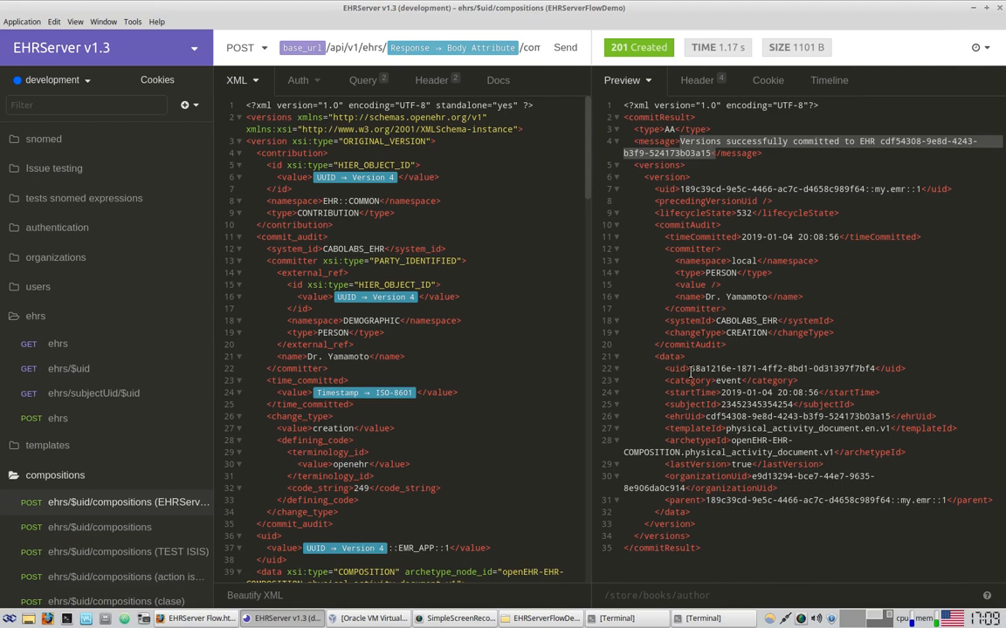
drag(690, 369, 885, 370)
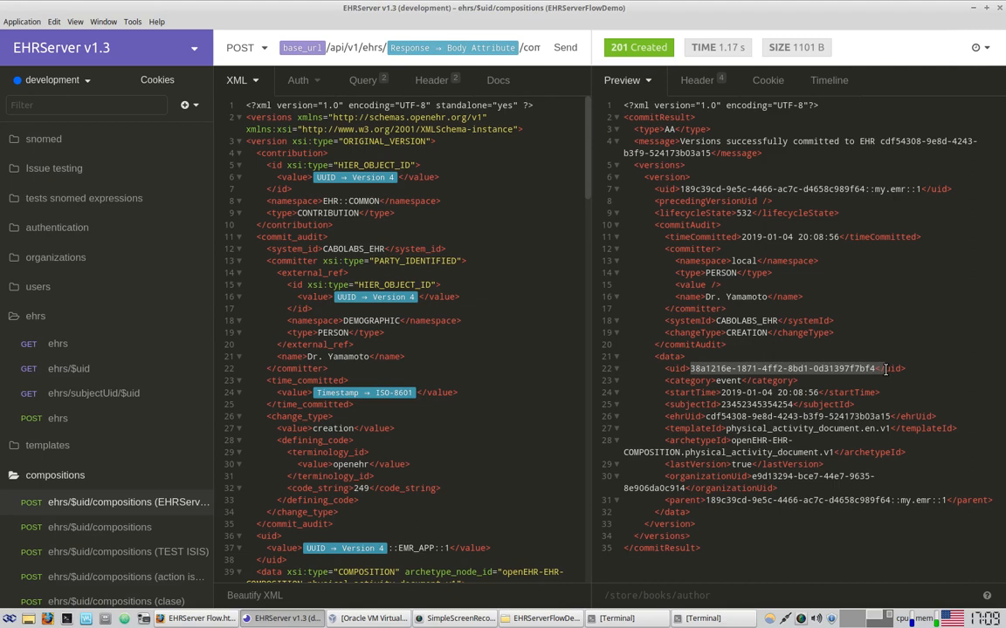
drag(705, 416, 890, 416)
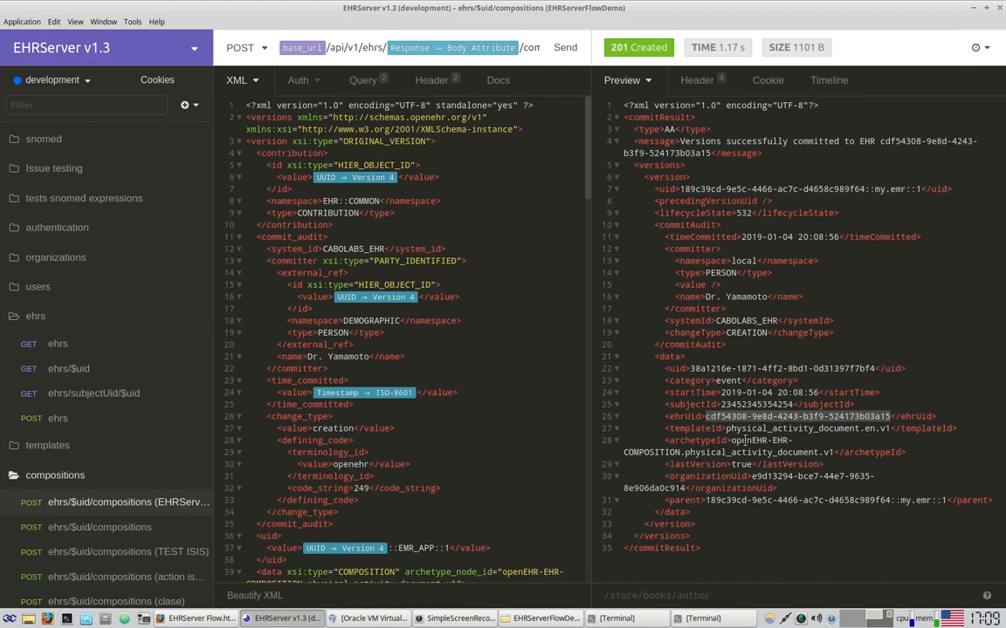
Check the commit response's archetypeId and templateId physical_activity_document.en.v1, then return to the browser
drag(685, 452, 834, 451)
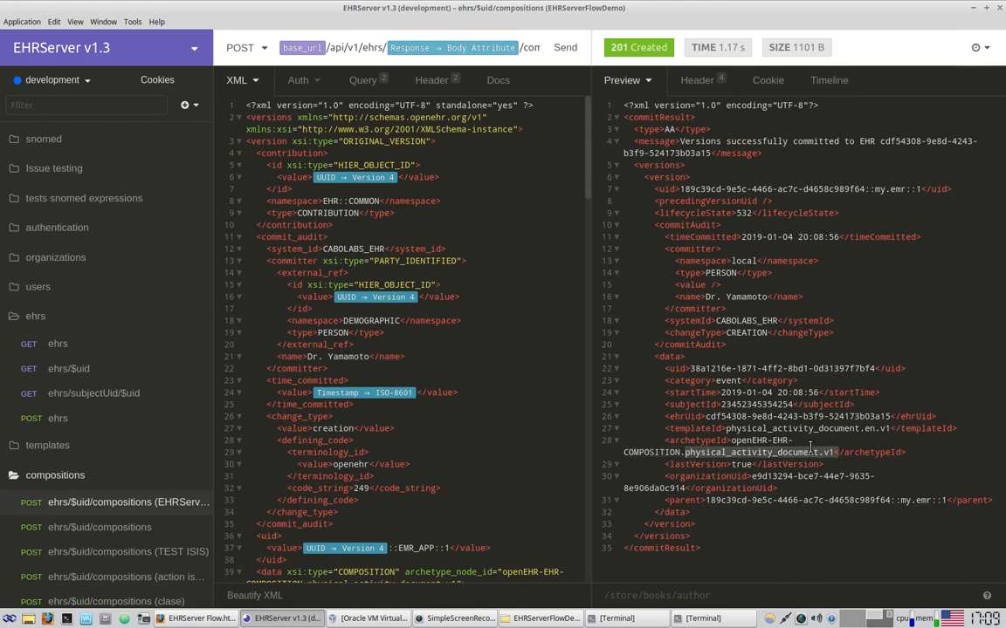
drag(725, 429, 889, 432)
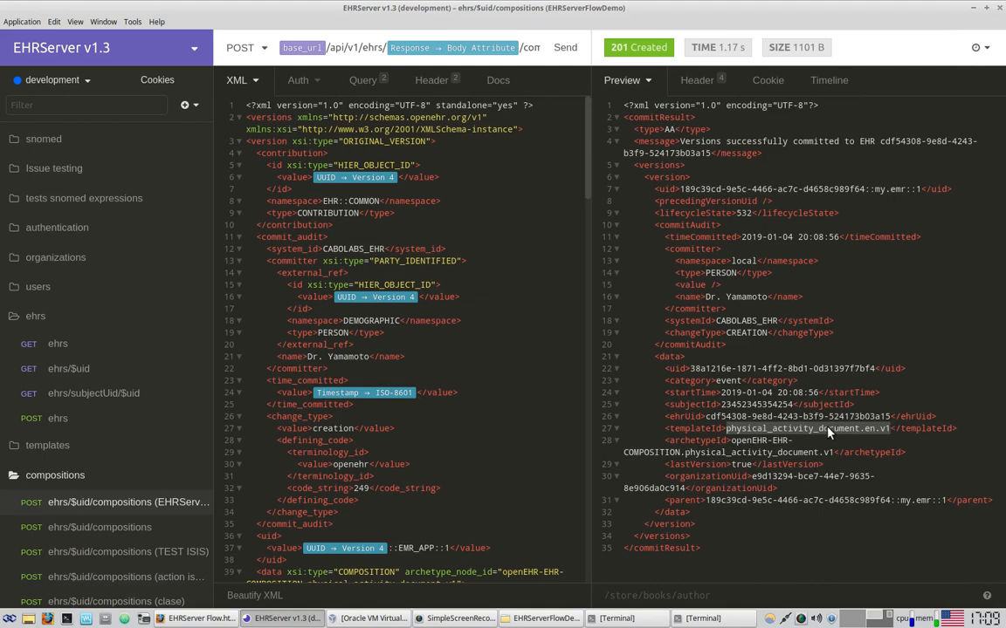
drag(952, 427, 685, 429)
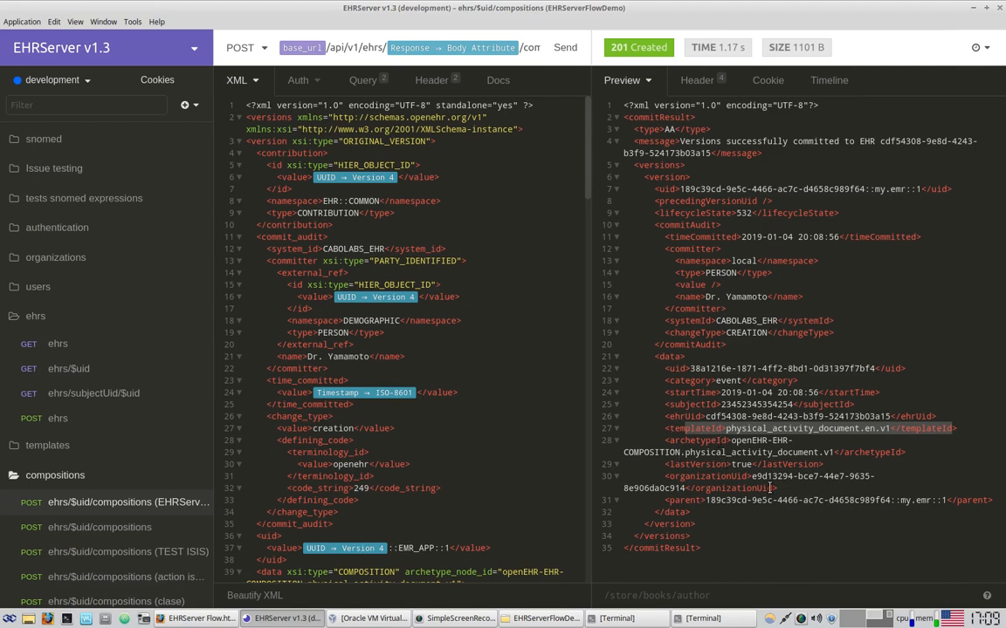
click(211, 621)
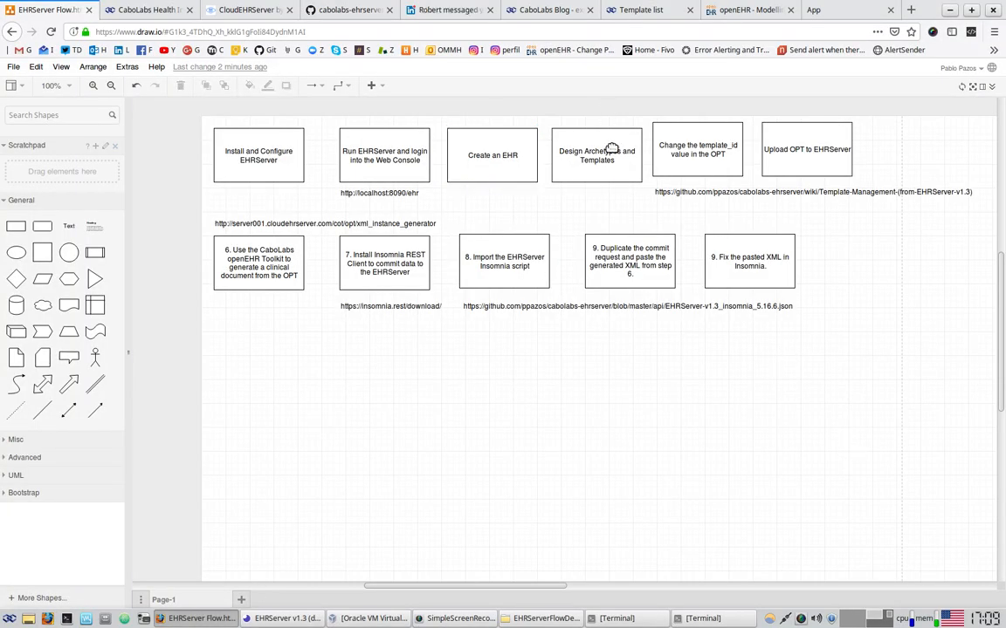
Move through the guide and GitHub tabs to the EHRServer Template list page
click(151, 10)
click(245, 10)
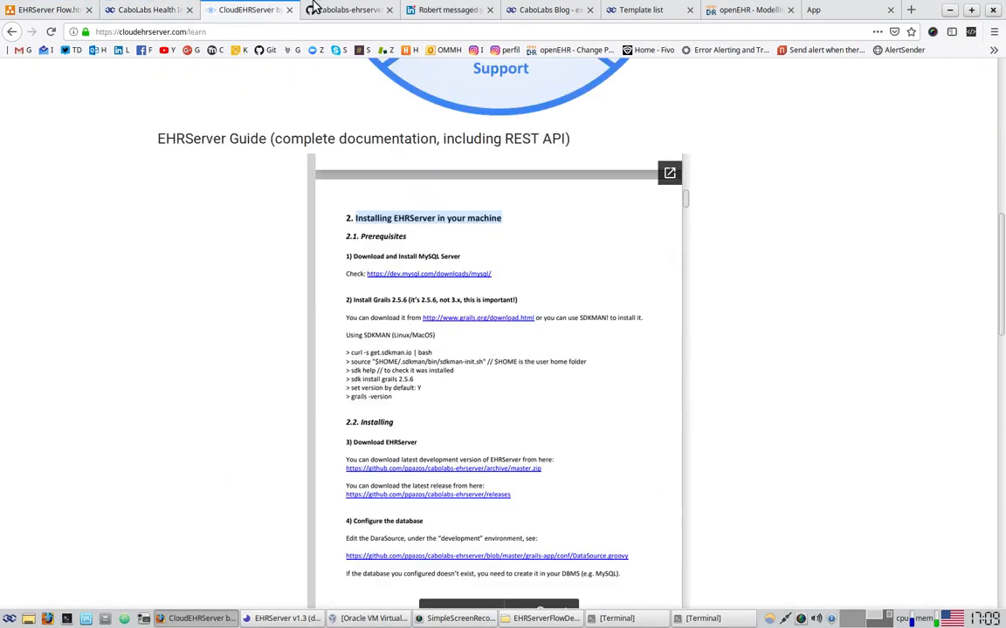
click(352, 8)
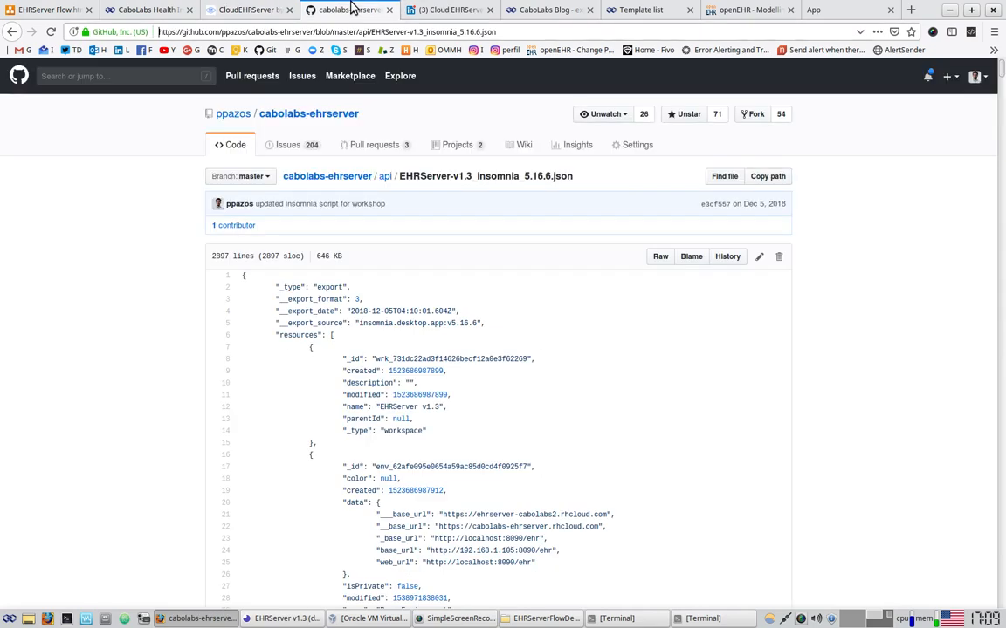
click(637, 10)
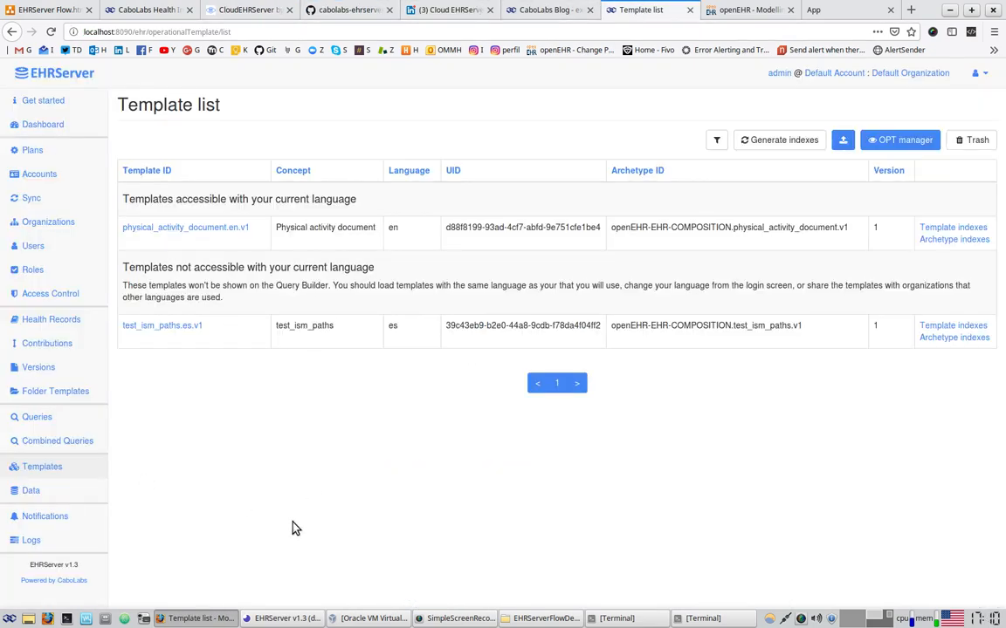
Open the only EHR's details, check its contribution's template id and CREATION change type, and view the version XML
click(63, 323)
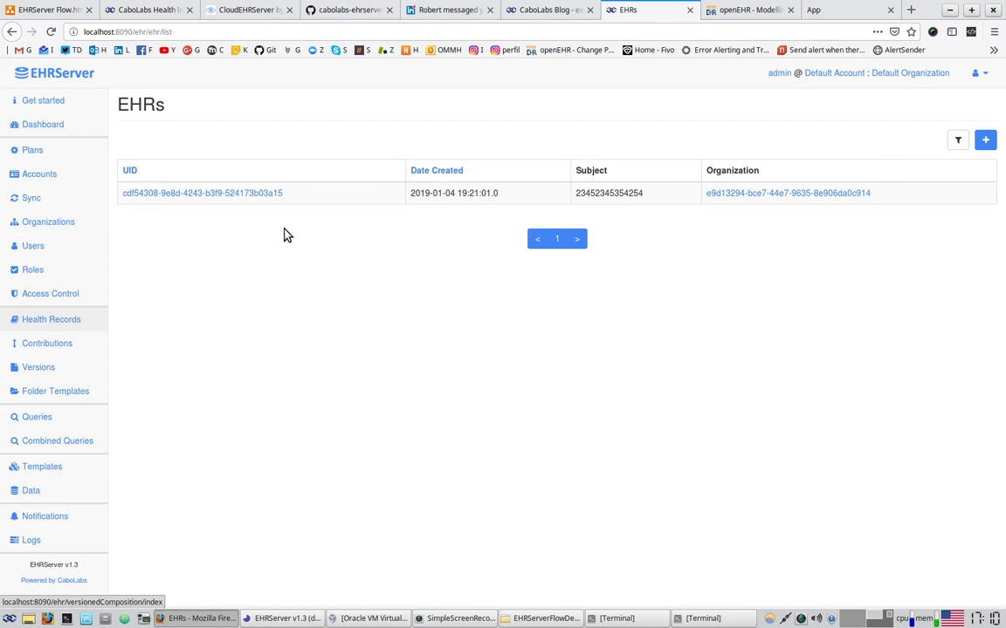
click(266, 193)
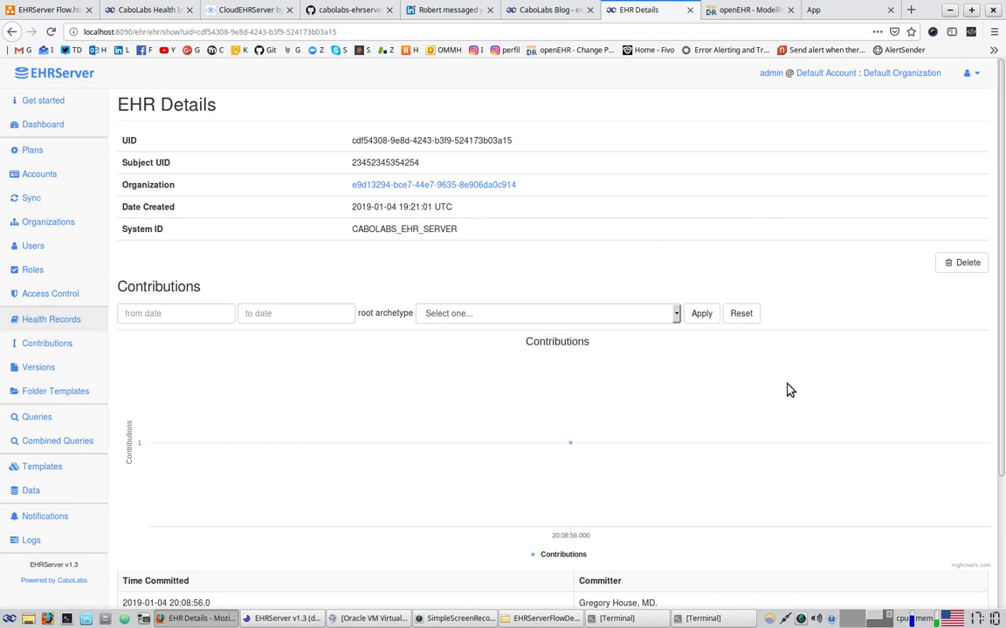
mouse_move(571, 447)
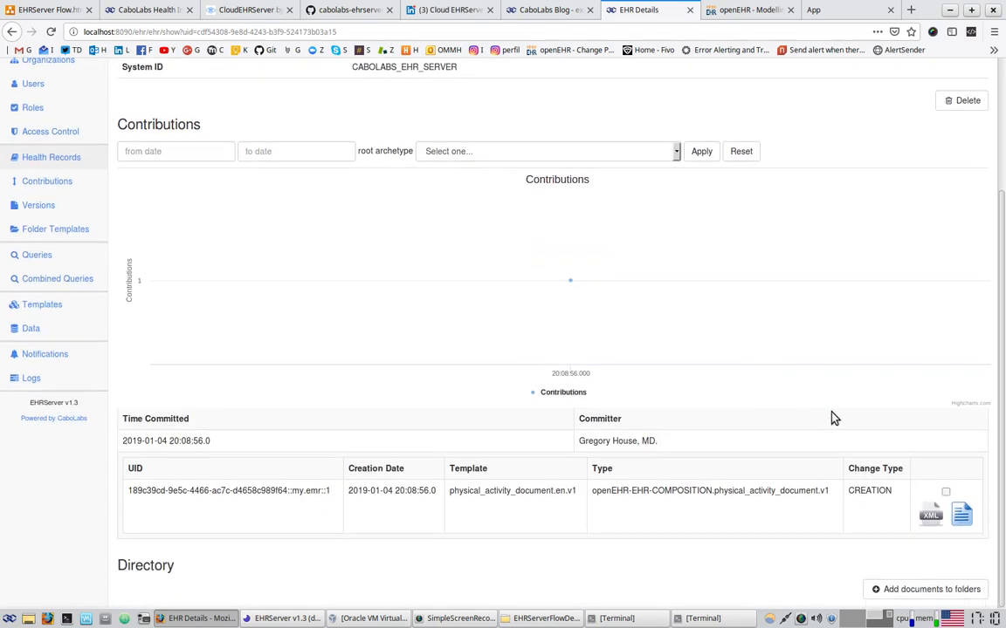
drag(192, 418, 826, 511)
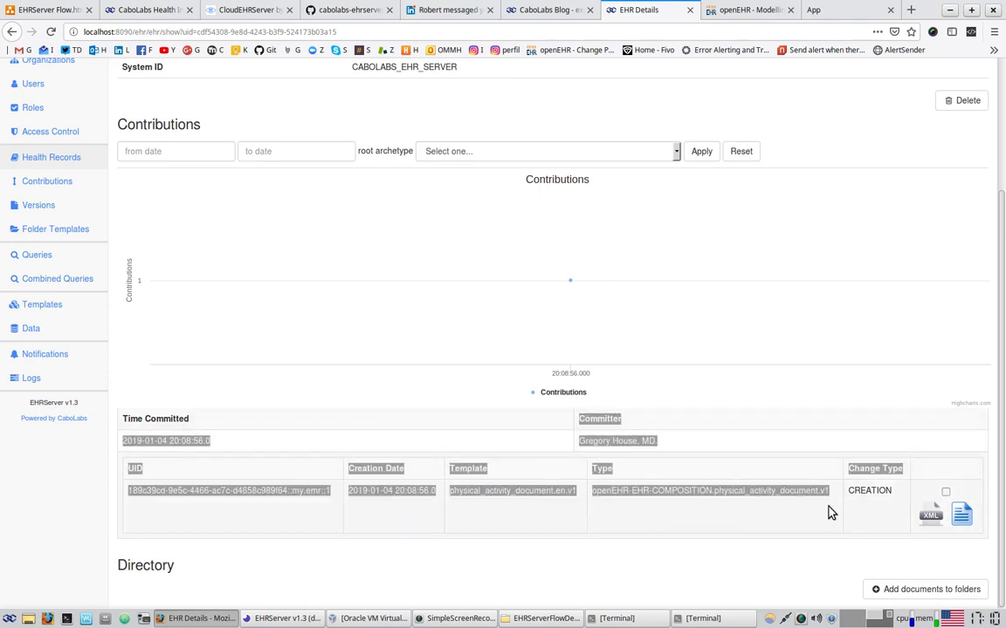
click(858, 514)
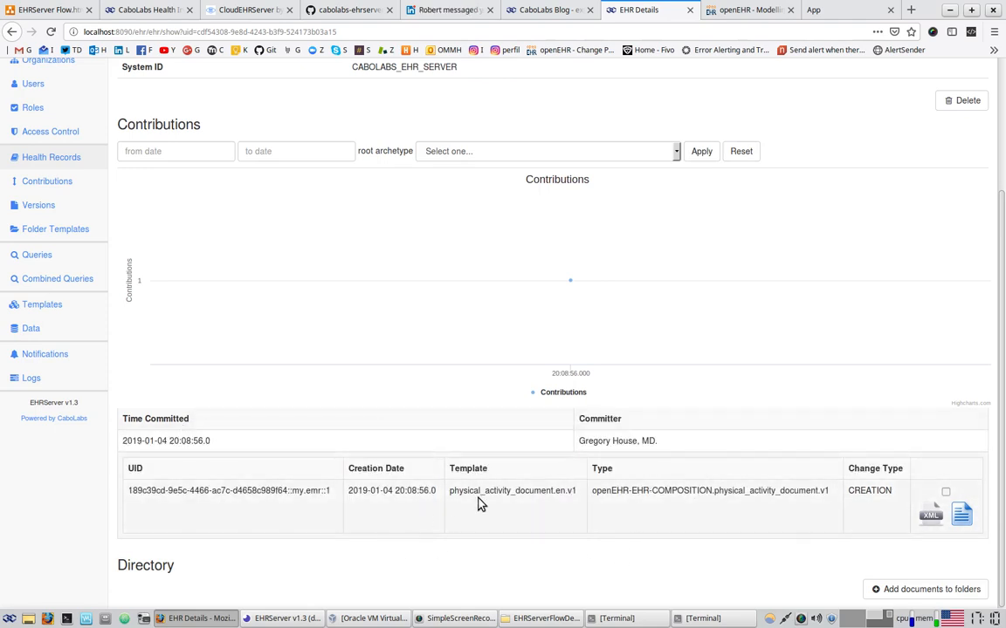
drag(470, 491, 572, 491)
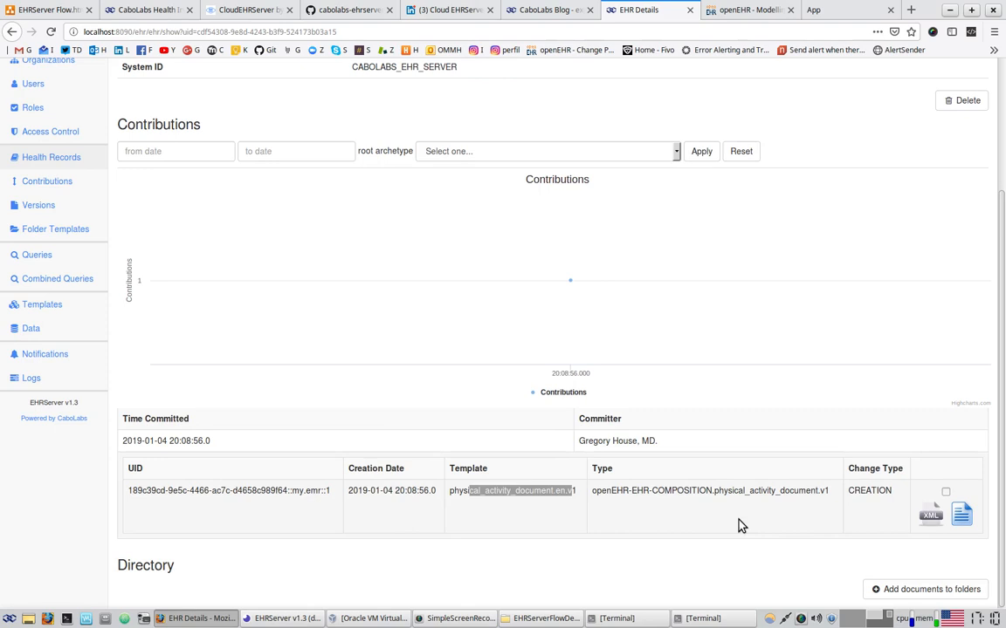
drag(861, 494, 875, 514)
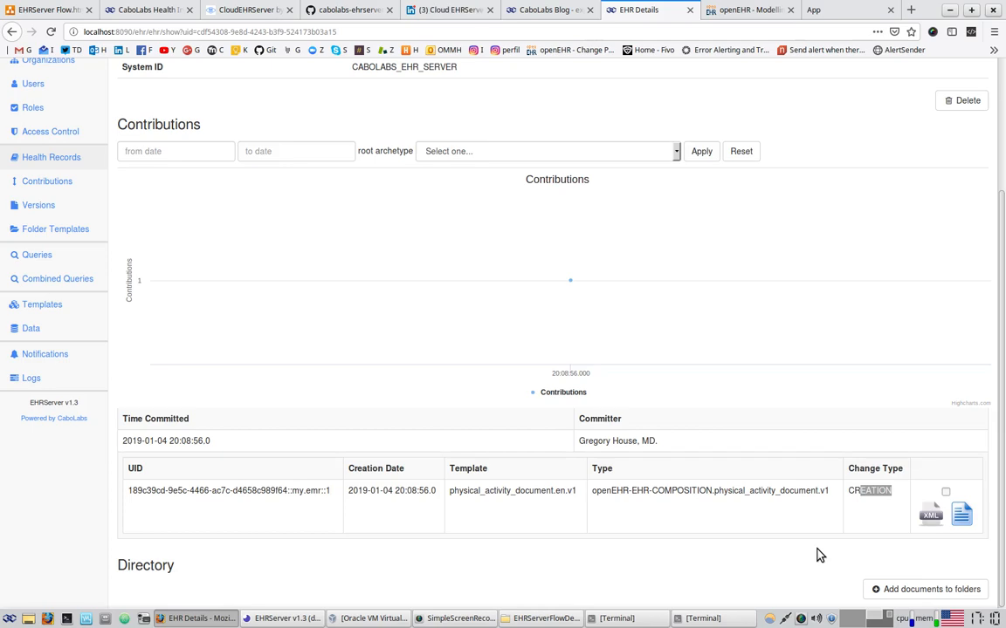
click(932, 517)
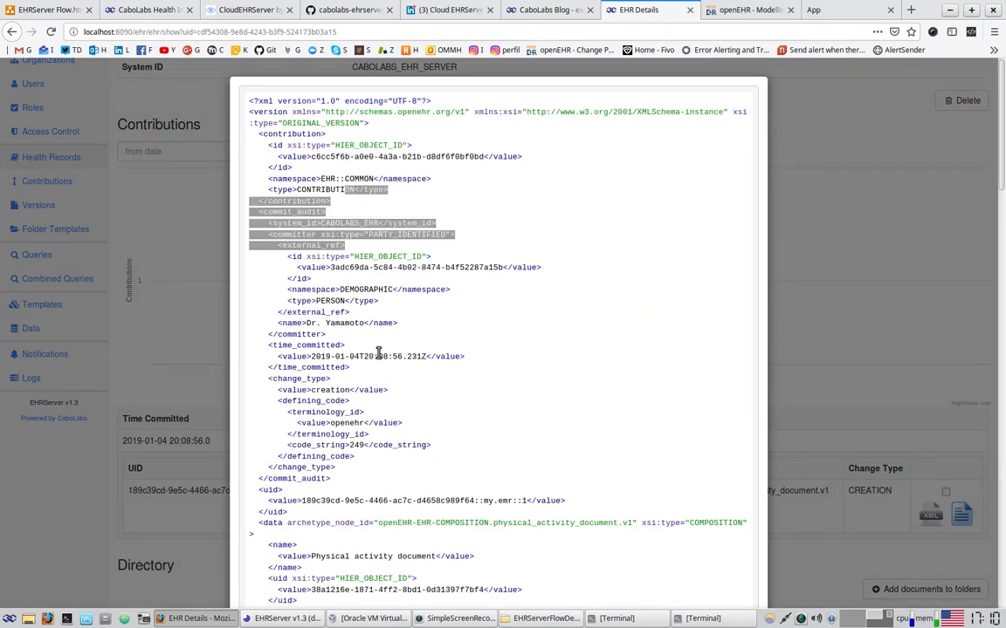
Scroll through the committed document XML, checking its ids and start_time
drag(356, 190, 388, 423)
scroll(534, 400, down, 10)
scroll(539, 406, up, 5)
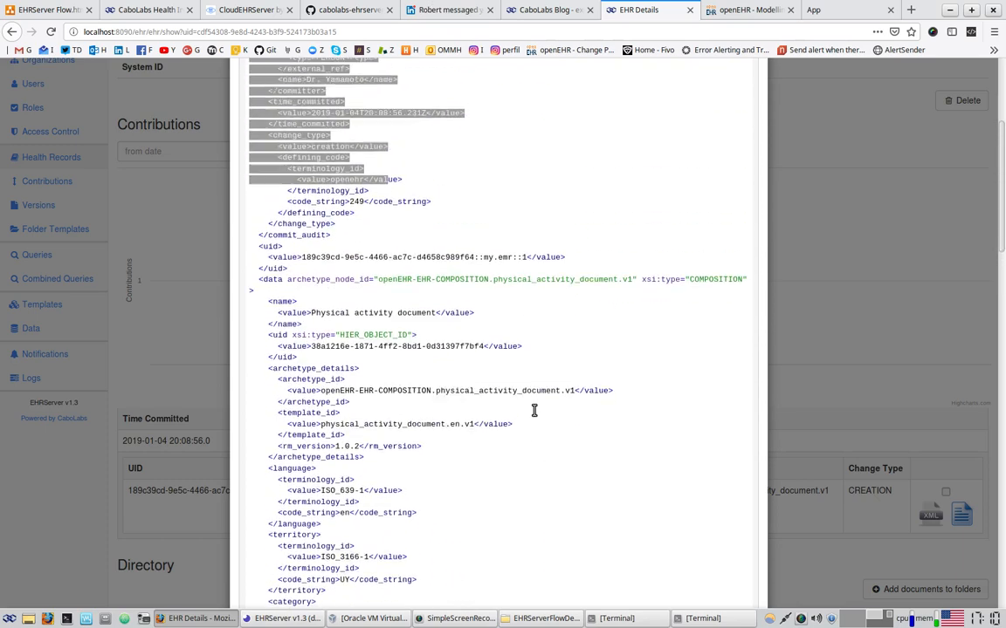
scroll(534, 410, up, 7)
drag(315, 155, 467, 155)
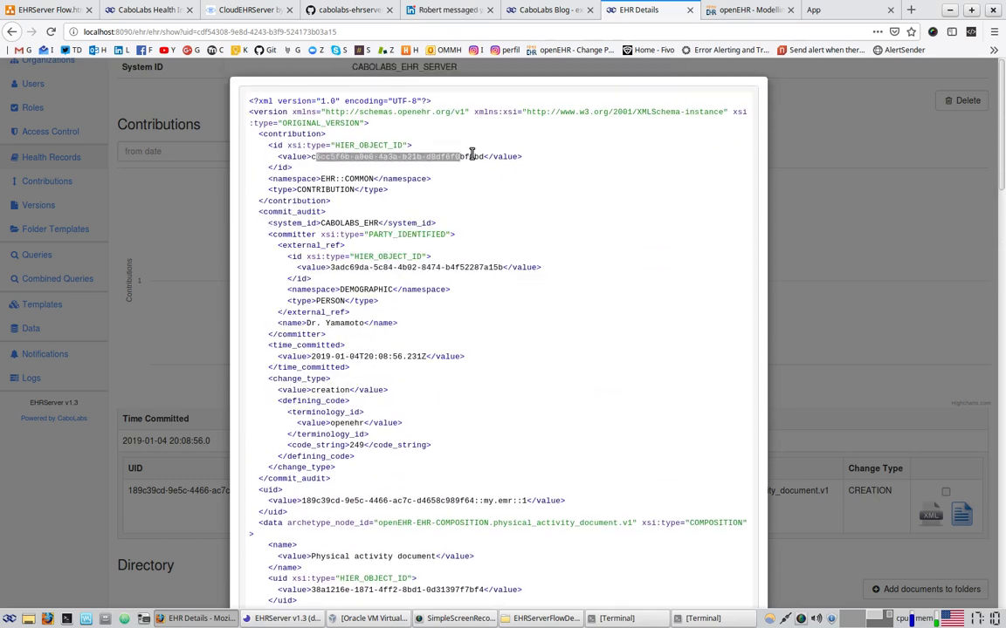
scroll(480, 321, down, 3)
scroll(479, 324, down, 4)
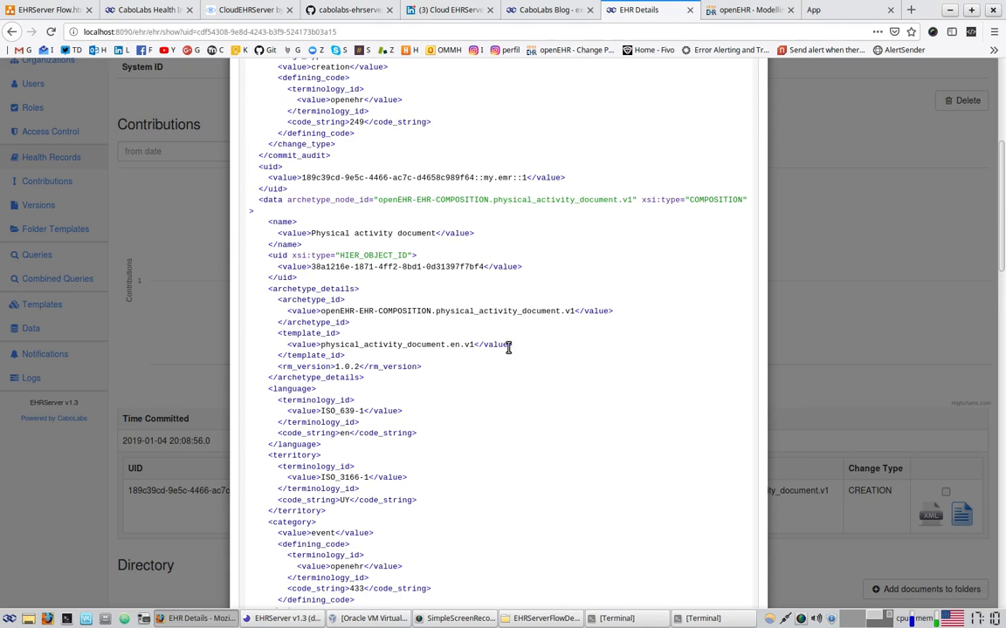
drag(327, 266, 474, 268)
scroll(522, 366, down, 3)
scroll(524, 366, down, 5)
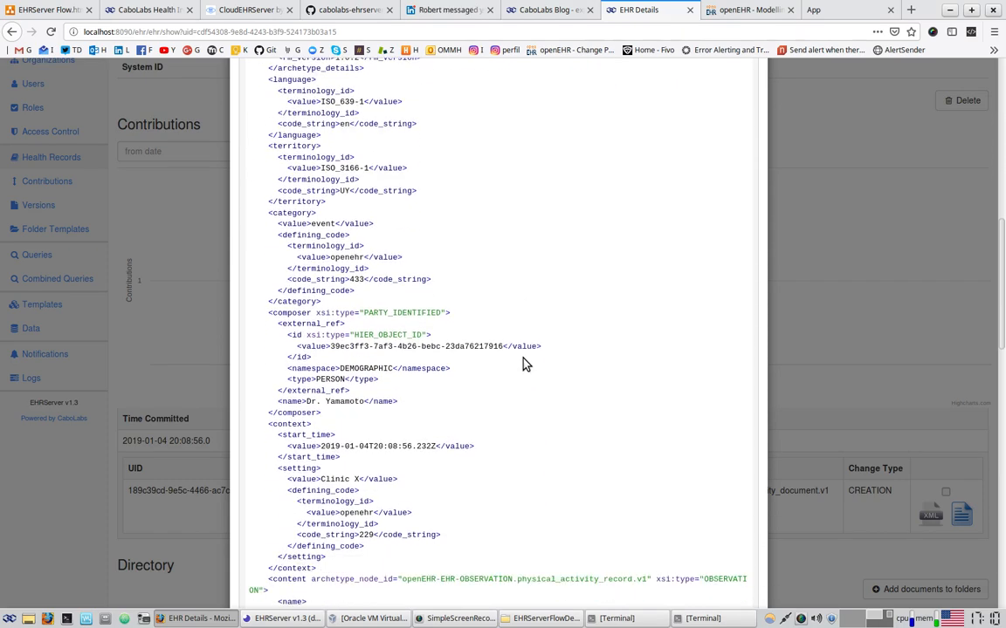
drag(320, 368, 435, 367)
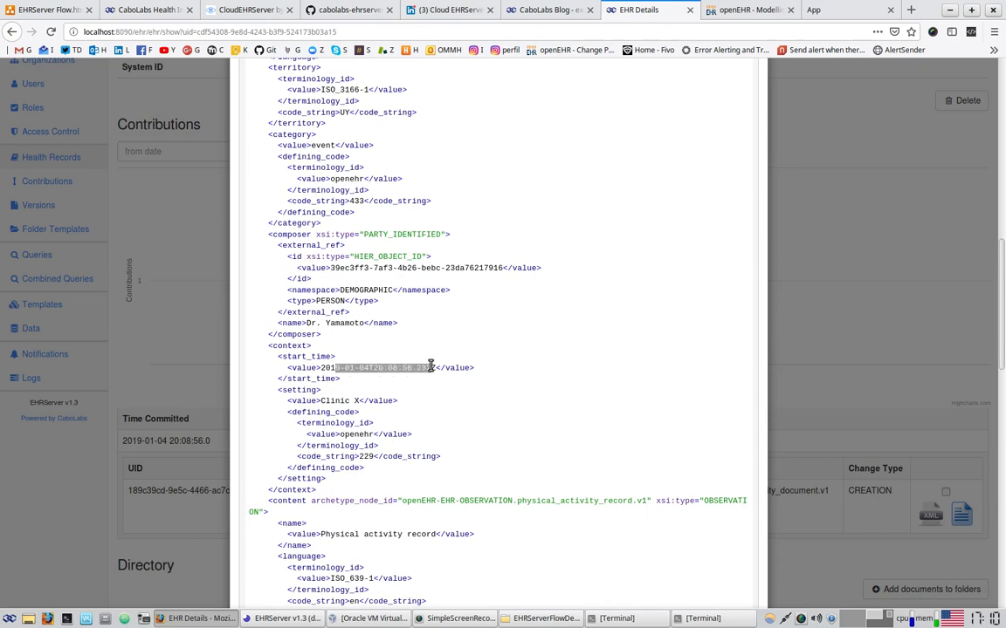
scroll(608, 415, down, 8)
scroll(609, 415, down, 10)
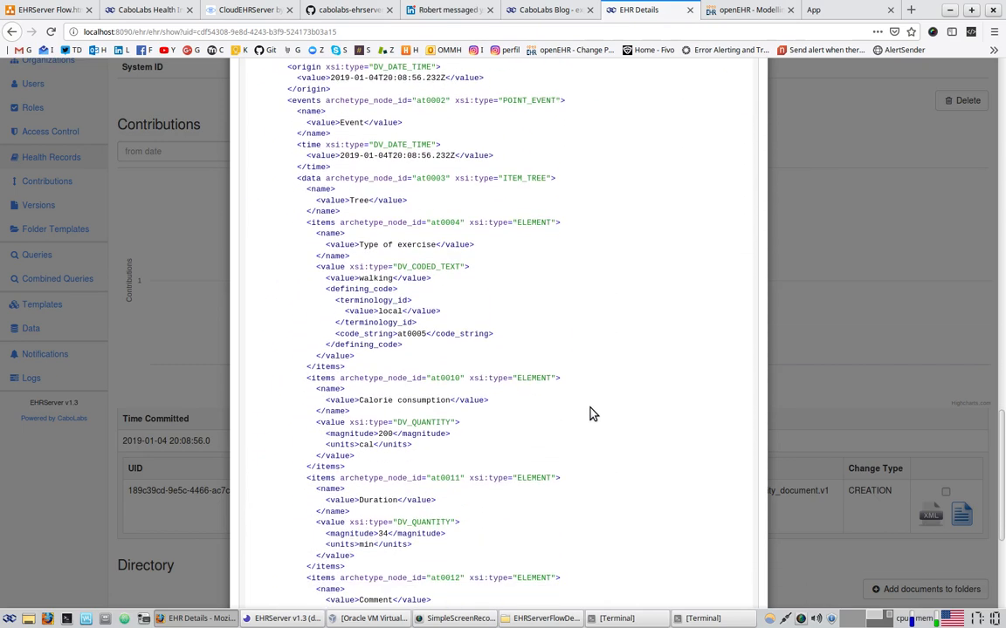
scroll(373, 276, up, 1)
Check the walking exercise type, 34 min duration and comment lines, then close the XML view
drag(375, 218, 412, 301)
scroll(527, 321, down, 2)
click(385, 270)
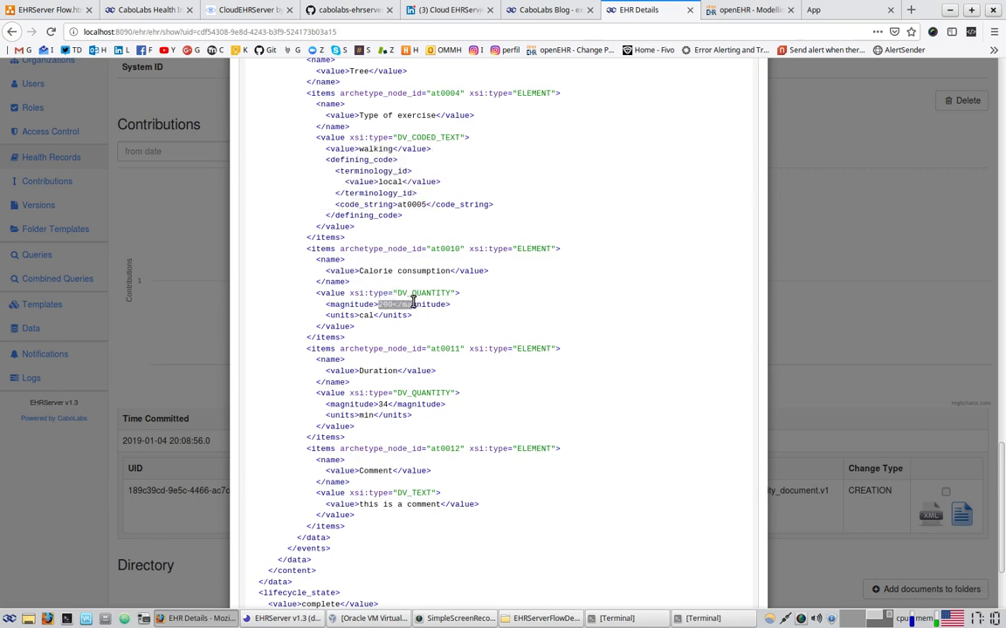
drag(369, 404, 421, 404)
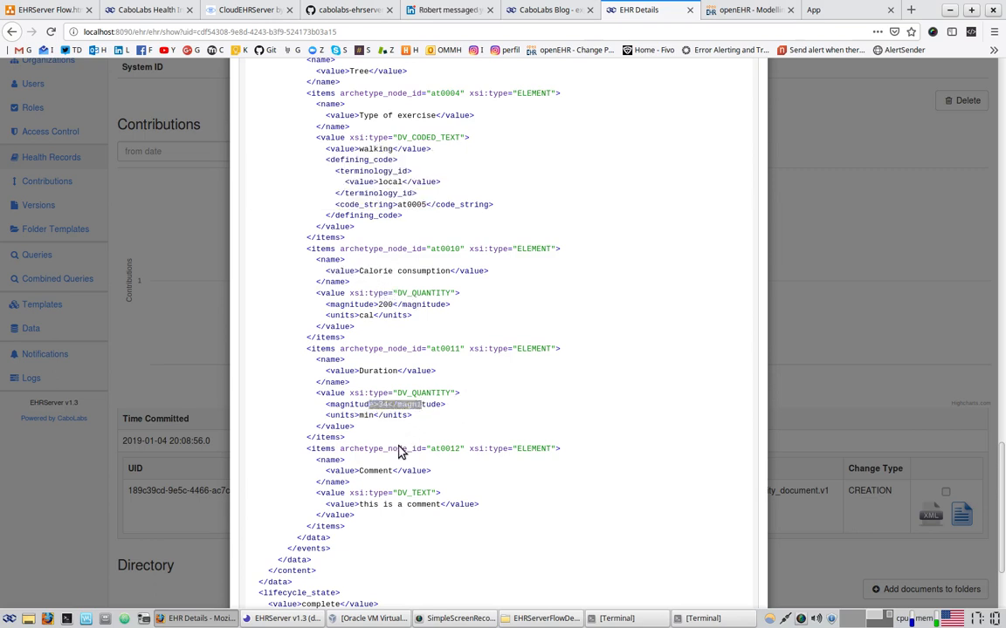
drag(364, 505, 437, 478)
click(766, 318)
click(961, 519)
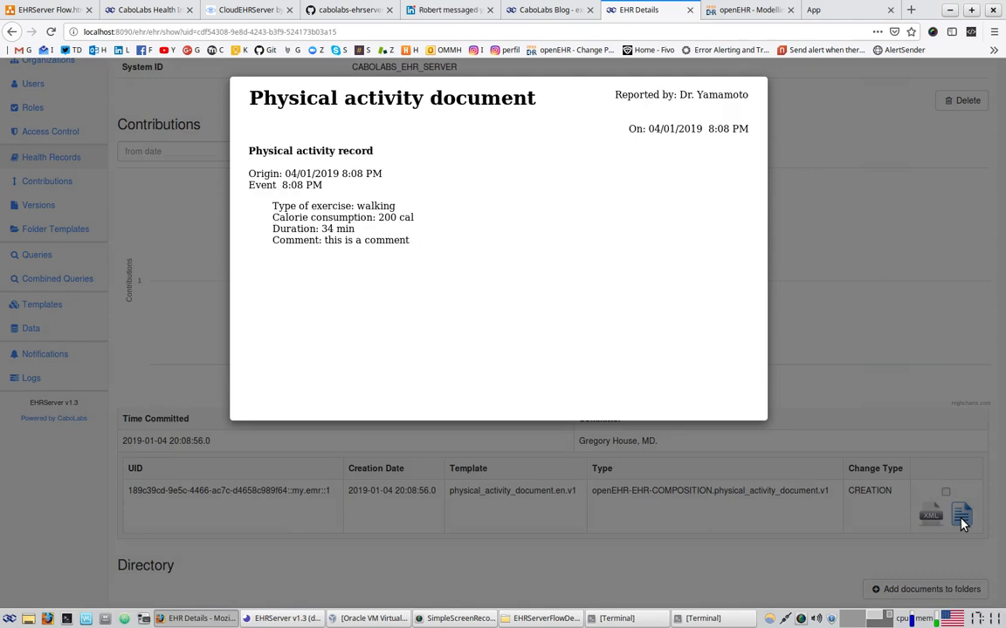
drag(284, 206, 426, 247)
click(467, 275)
click(842, 212)
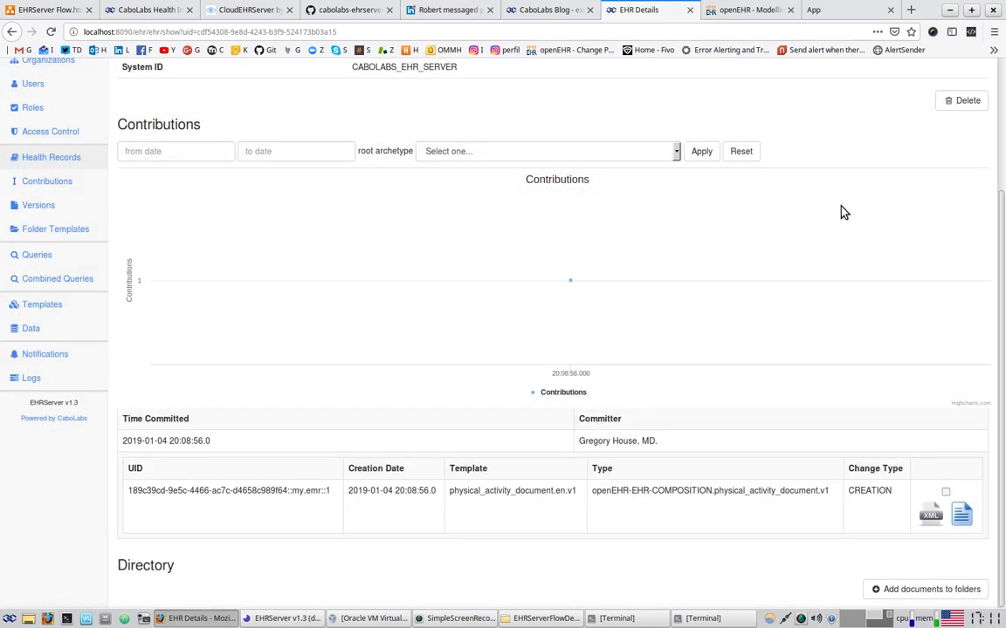
Duplicate the step 9 box to its right and renumber the original box to 10
click(67, 10)
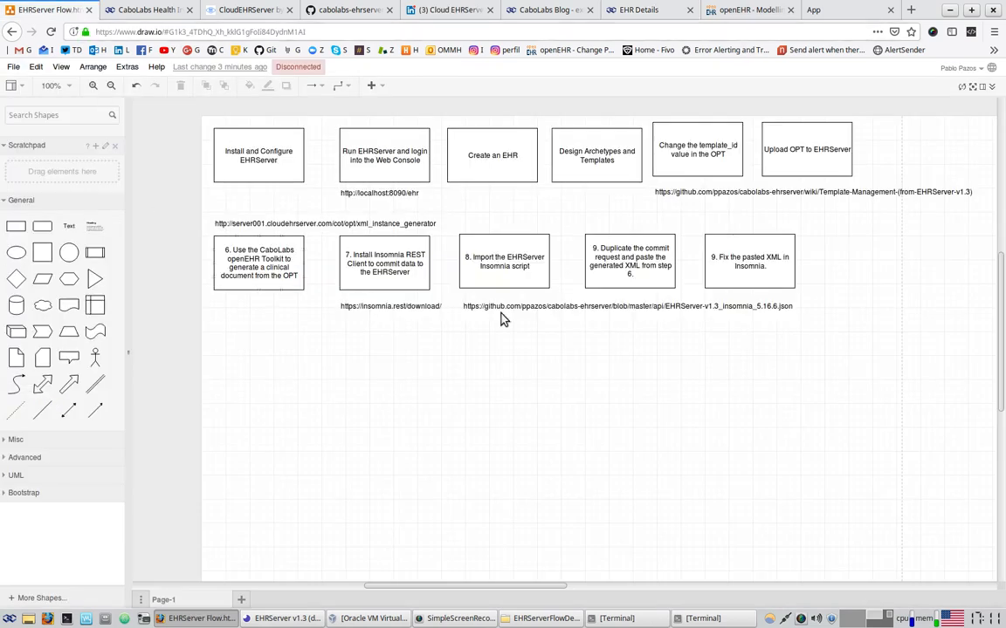
click(750, 262)
drag(754, 271, 838, 259)
double_click(832, 258)
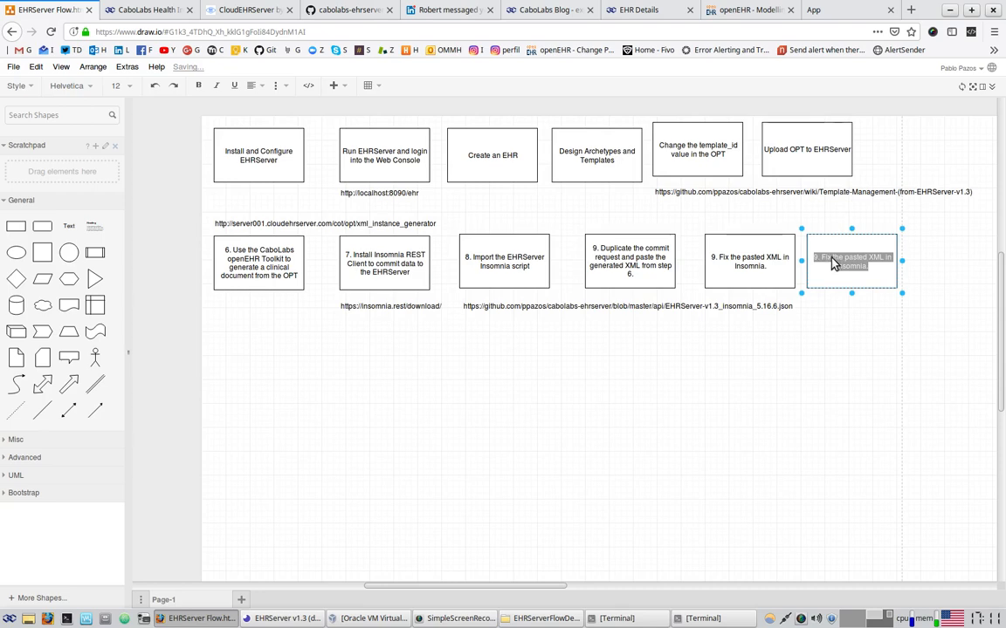
double_click(721, 256)
click(717, 255)
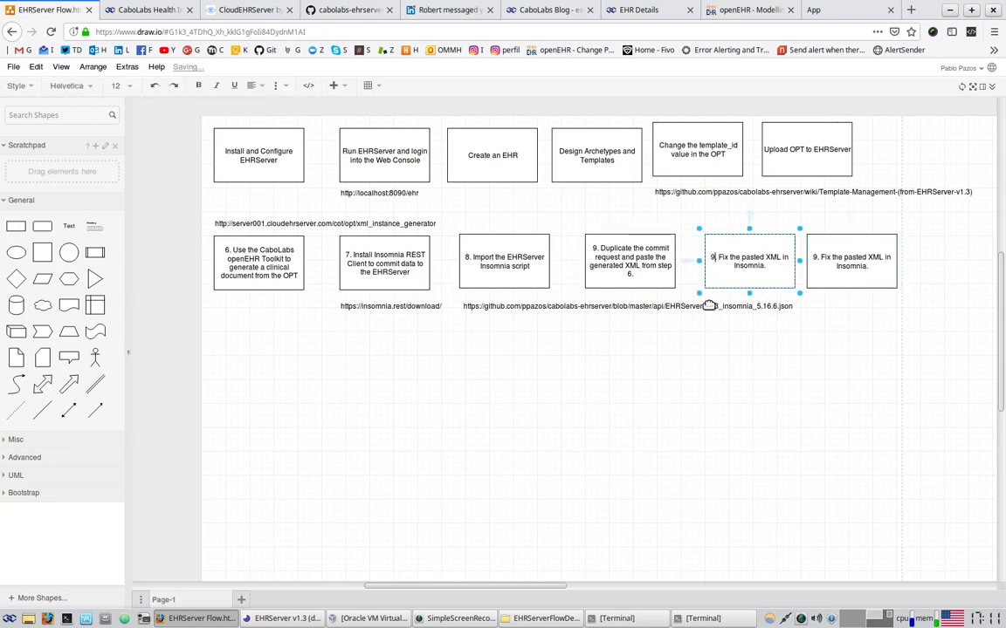
key(BackSpace)
text(10)
Label the copy '11. Fix base_url, get an auth token, and get EHRs from Insomnia'
double_click(827, 265)
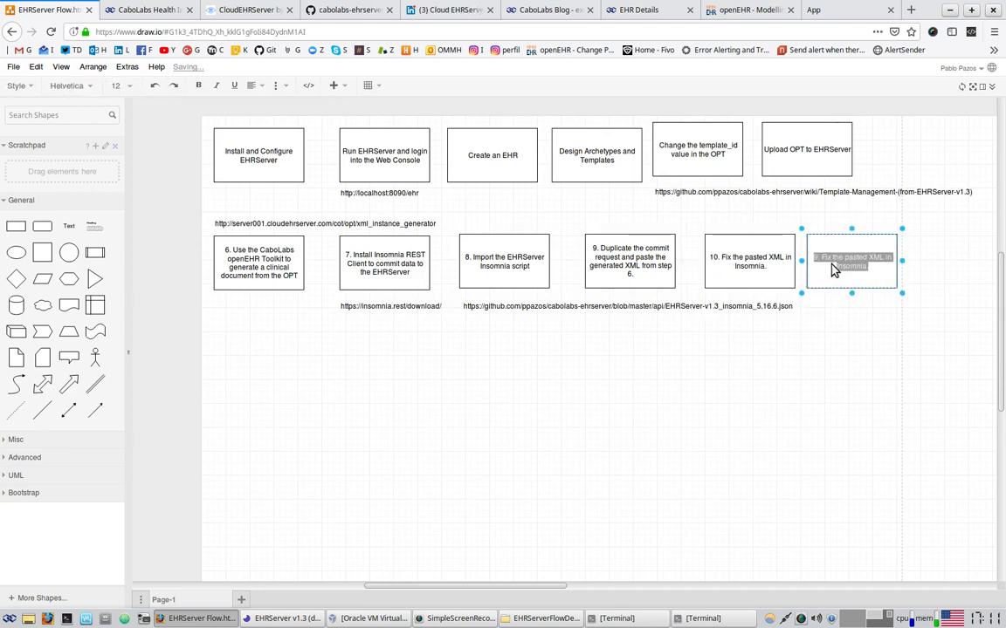
text(1.)
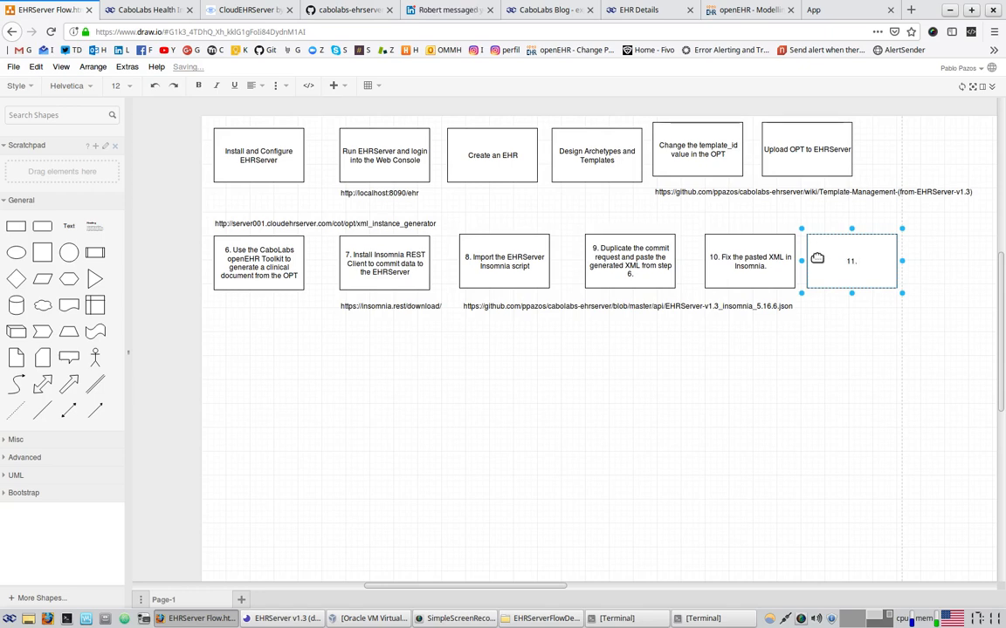
text( Fix base_url and)
key(BackSpace)
key(BackSpace)
key(BackSpace)
key(BackSpace)
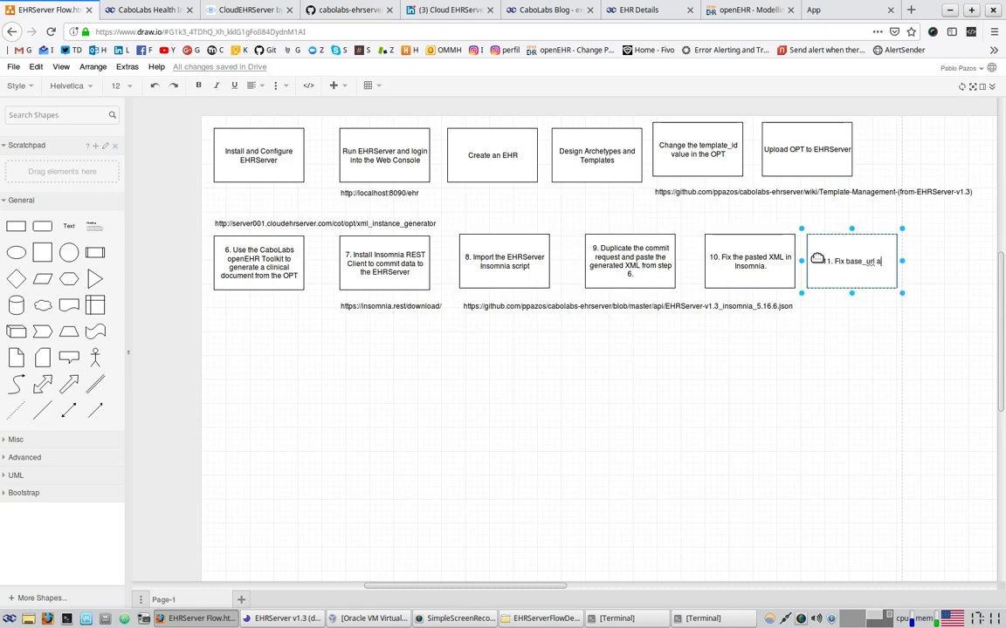
text(, get an auth)
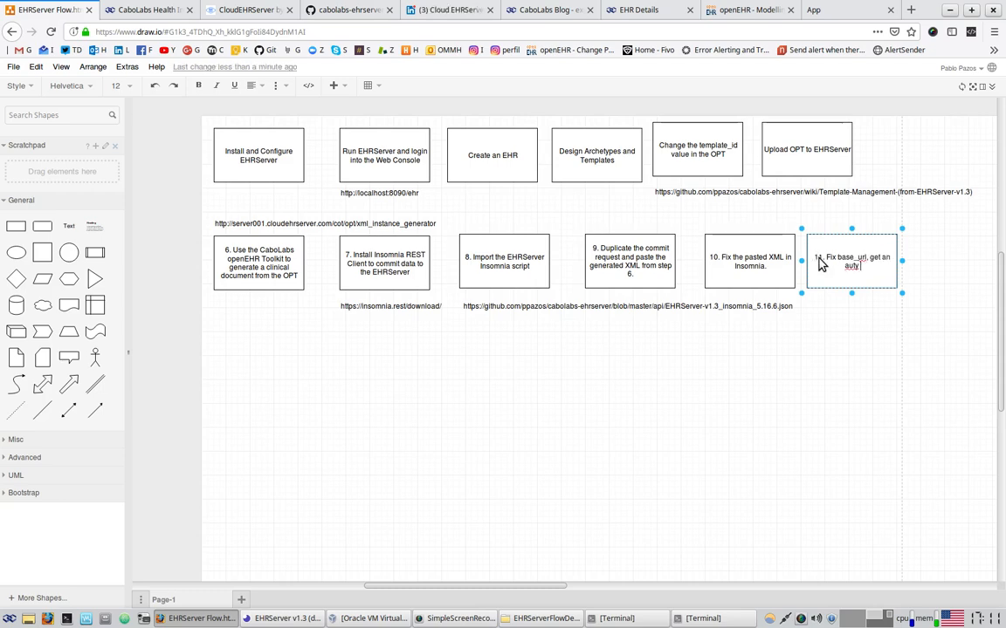
key(BackSpace)
text(h token, and get)
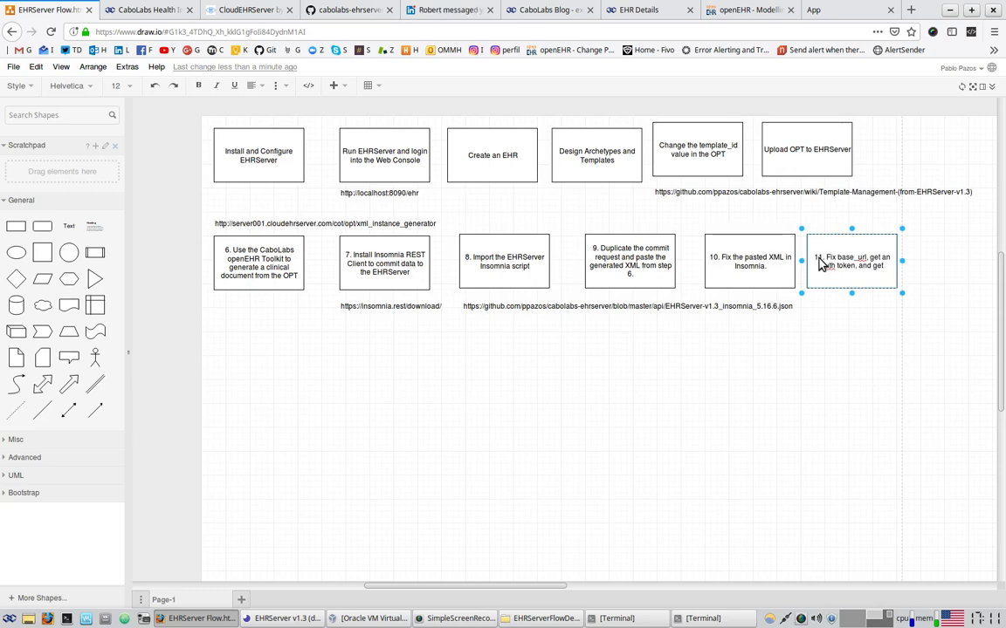
text( EHR)
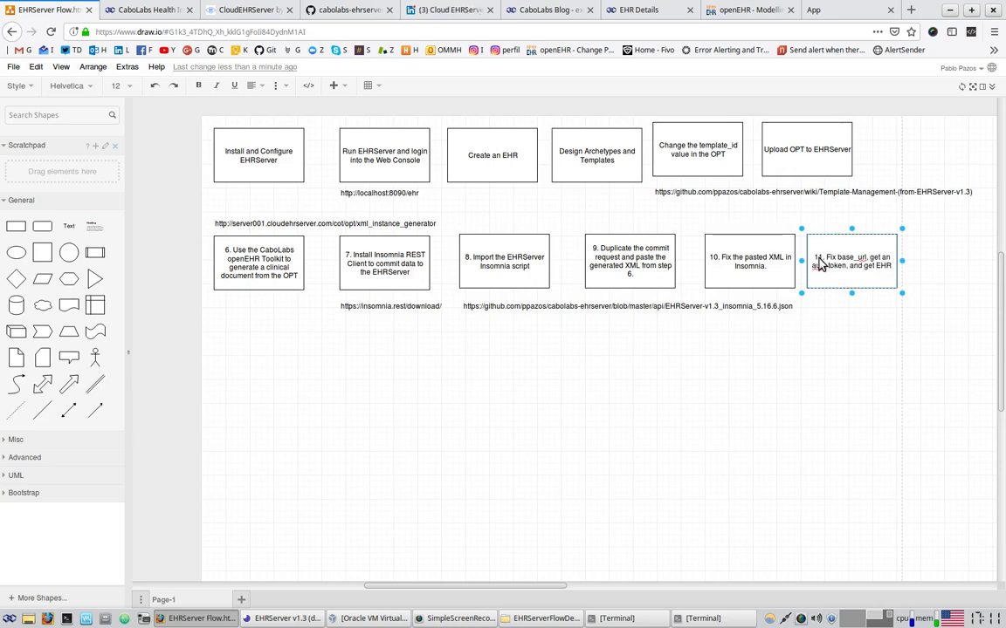
text(s from In)
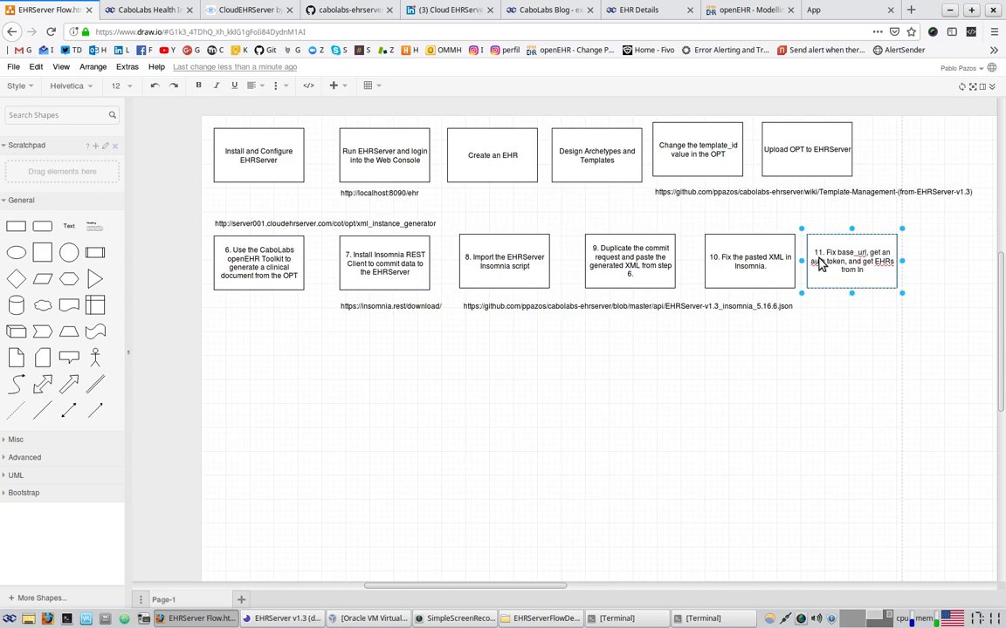
text(somnia)
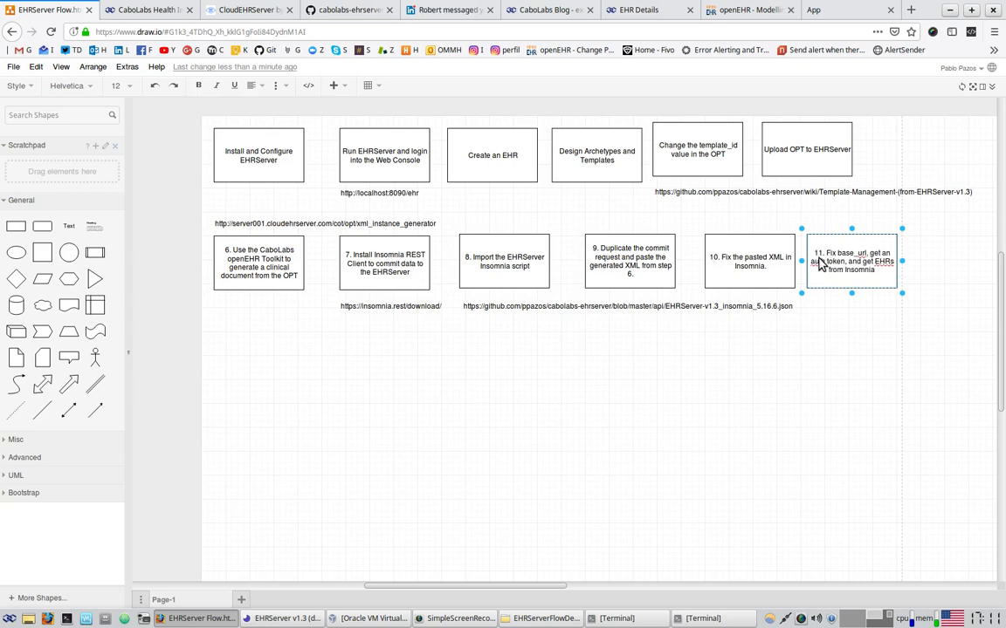
click(837, 341)
click(747, 251)
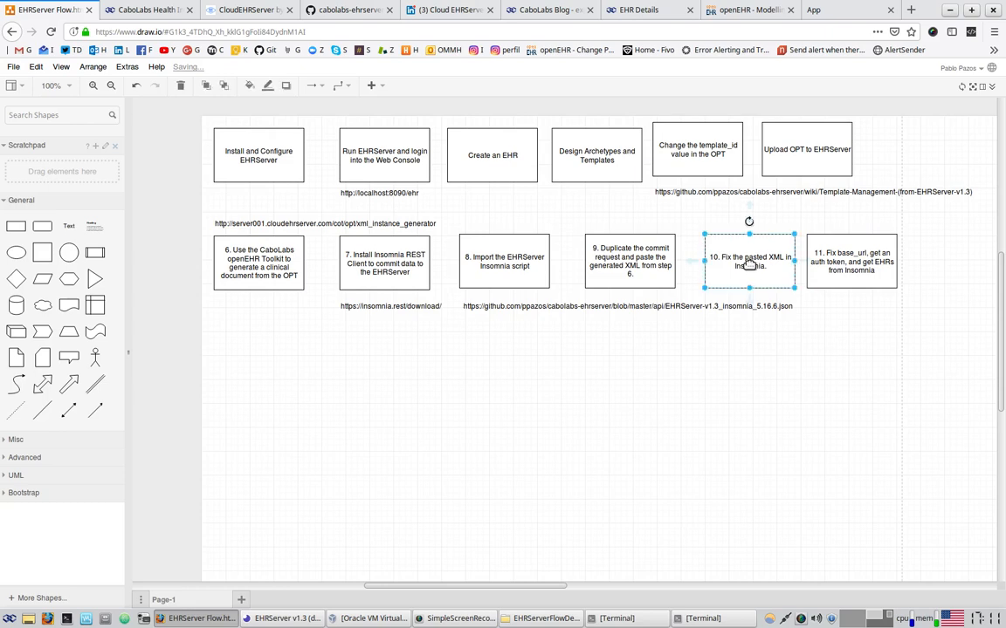
Append '(removing extra namespaces, generating UUIDs and dates)' to the step 10 label and realign the box
double_click(764, 272)
click(765, 267)
key(BackSpace)
text(")
text(()
text())
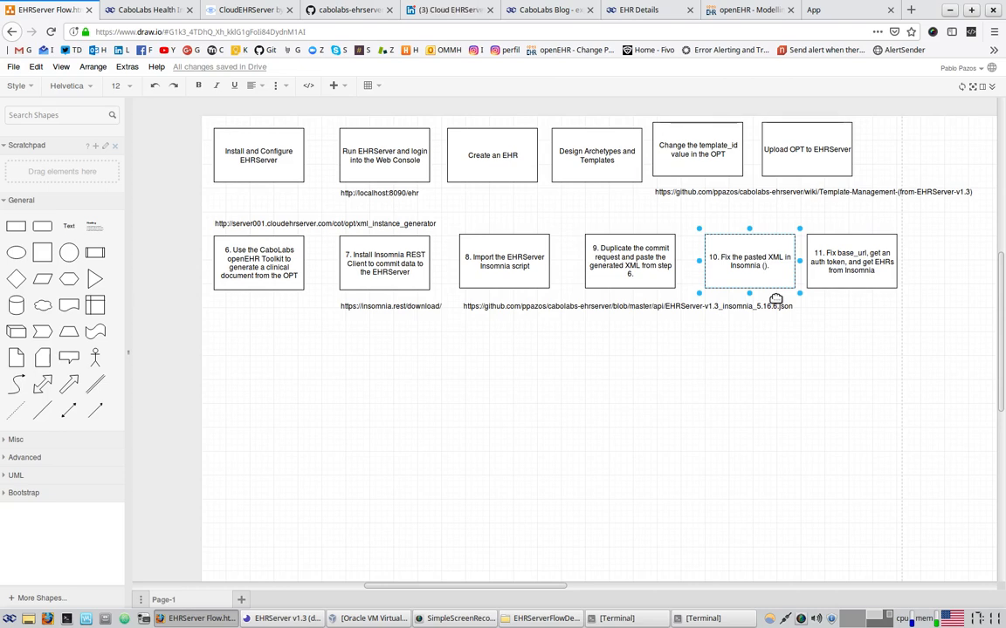
text(removing )
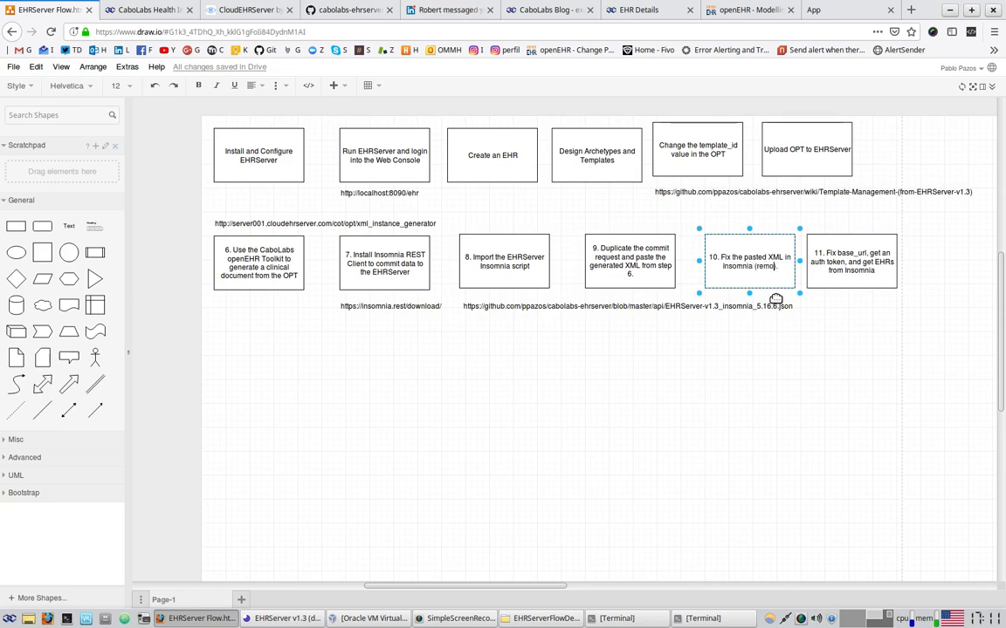
text(extra nam)
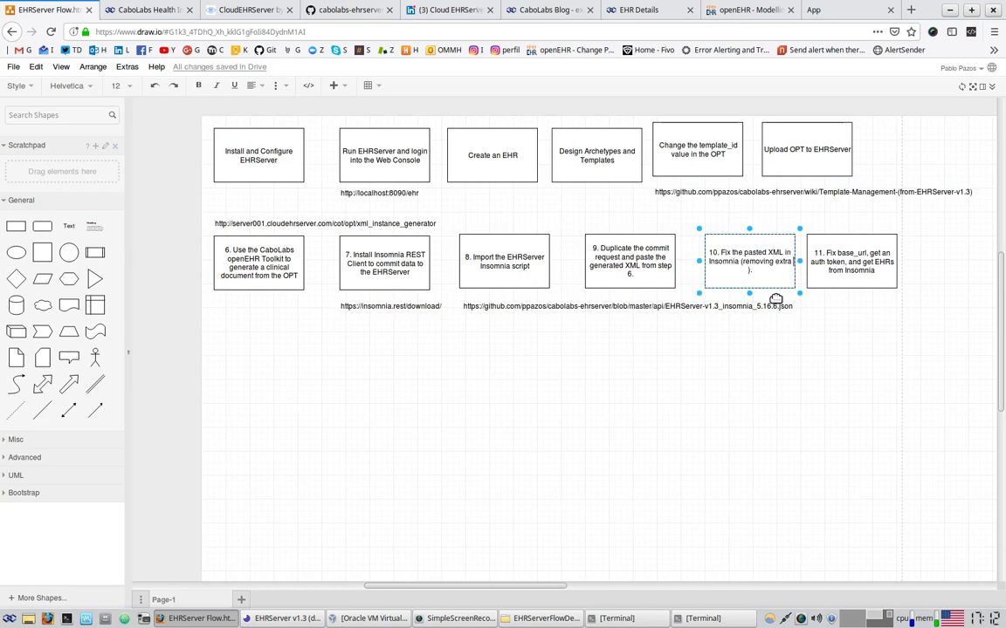
text(espaces, )
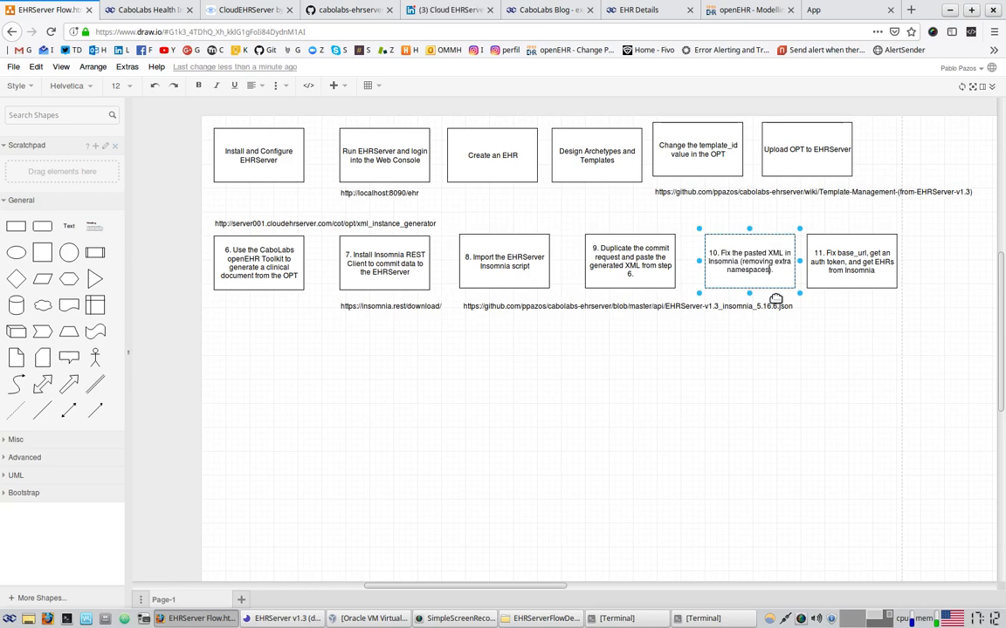
text(gener)
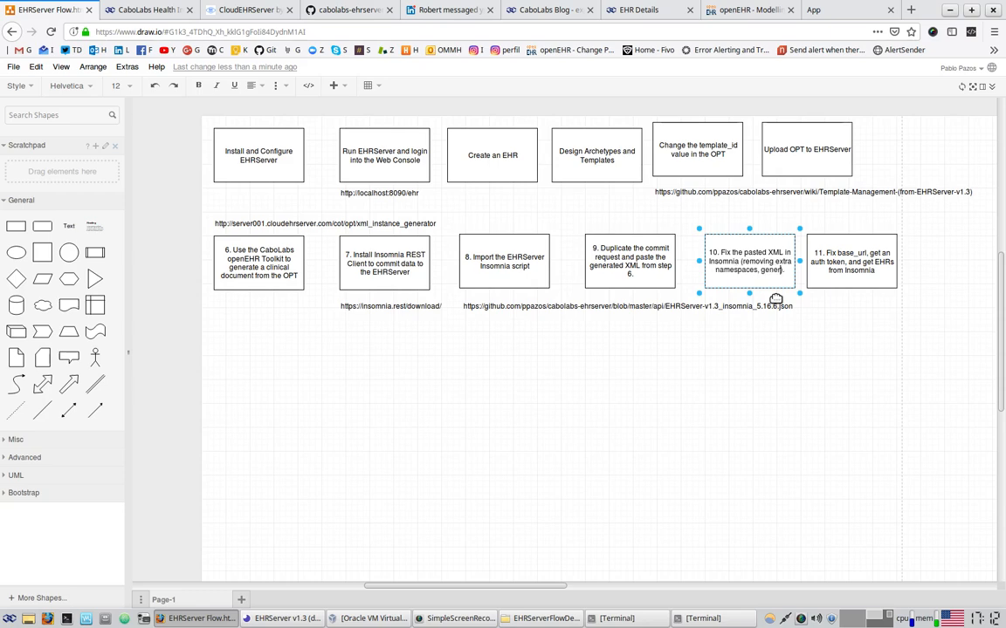
text(ating UUIDs and dates)
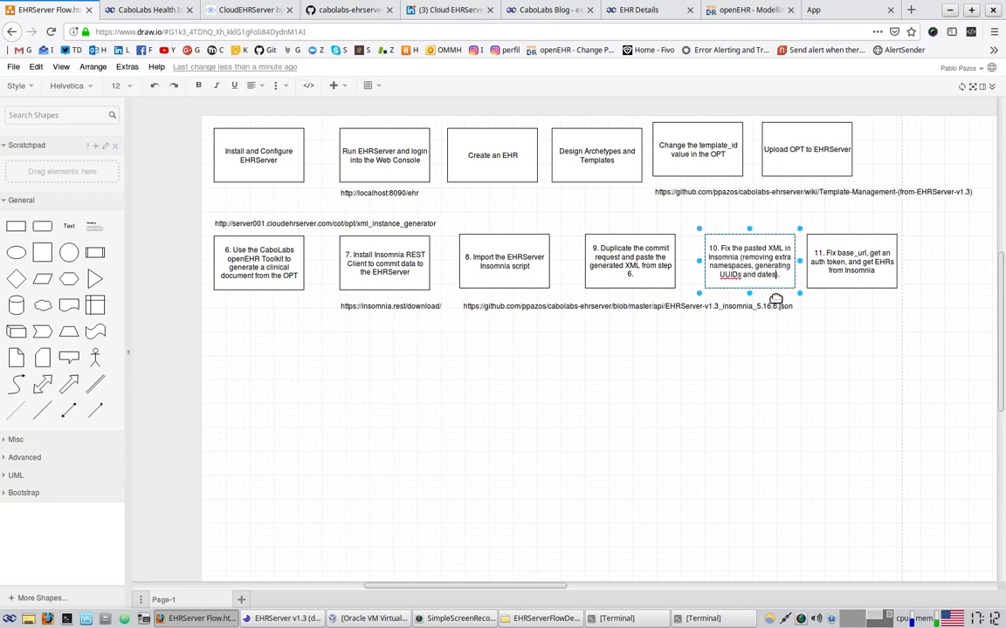
click(799, 433)
mouse_move(758, 270)
mouse_down()
mouse_move(746, 266)
mouse_move(757, 272)
mouse_up()
click(885, 345)
click(838, 267)
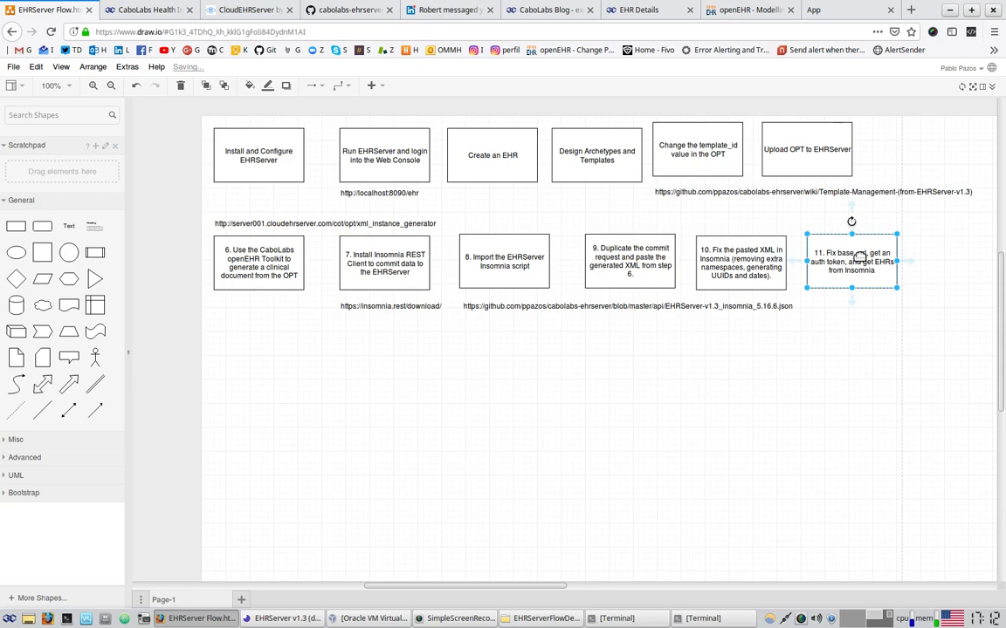
Copy box 11 below step 6 as '12. Commit with successful response. Check the commit in the EHRServer's Web Console'
drag(859, 257, 259, 350)
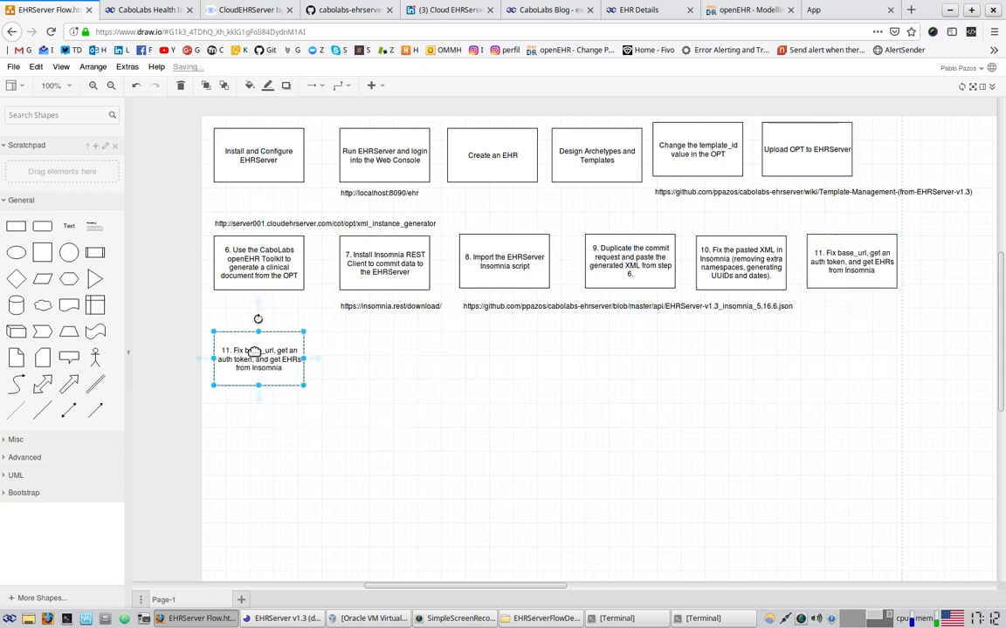
double_click(259, 350)
click(230, 353)
key(BackSpace)
text(2)
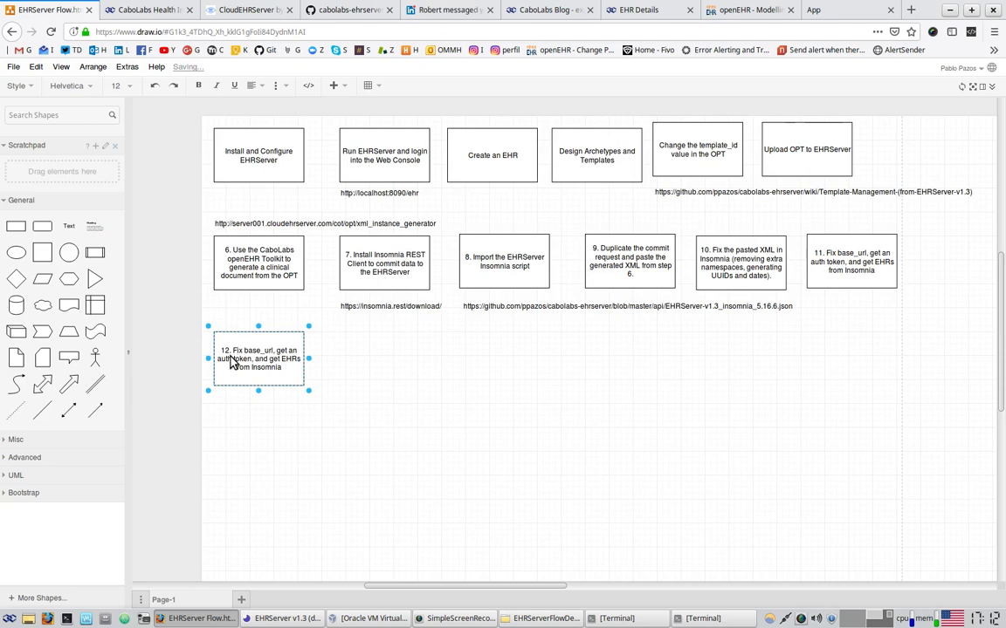
key(shift+Down)
key(shift+Down)
key(shift+Down)
key(BackSpace)
key(BackSpace)
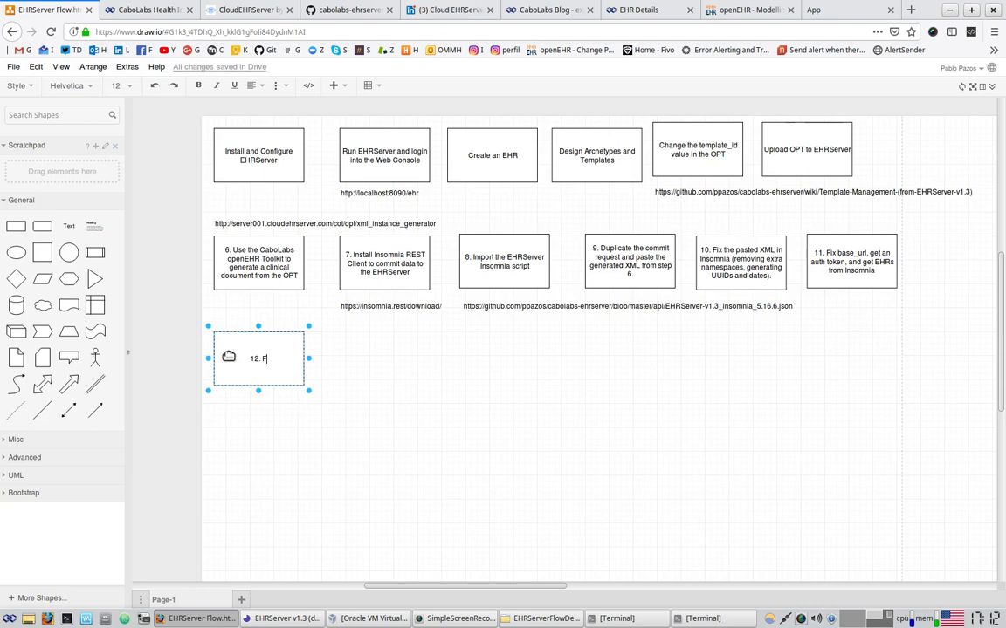
text(Commit with successful)
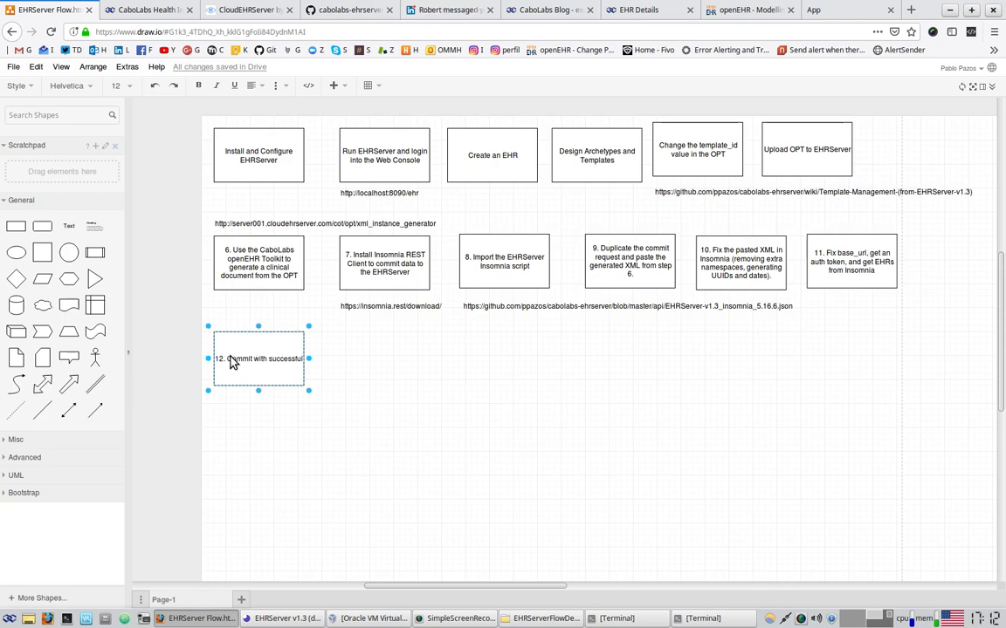
text( response)
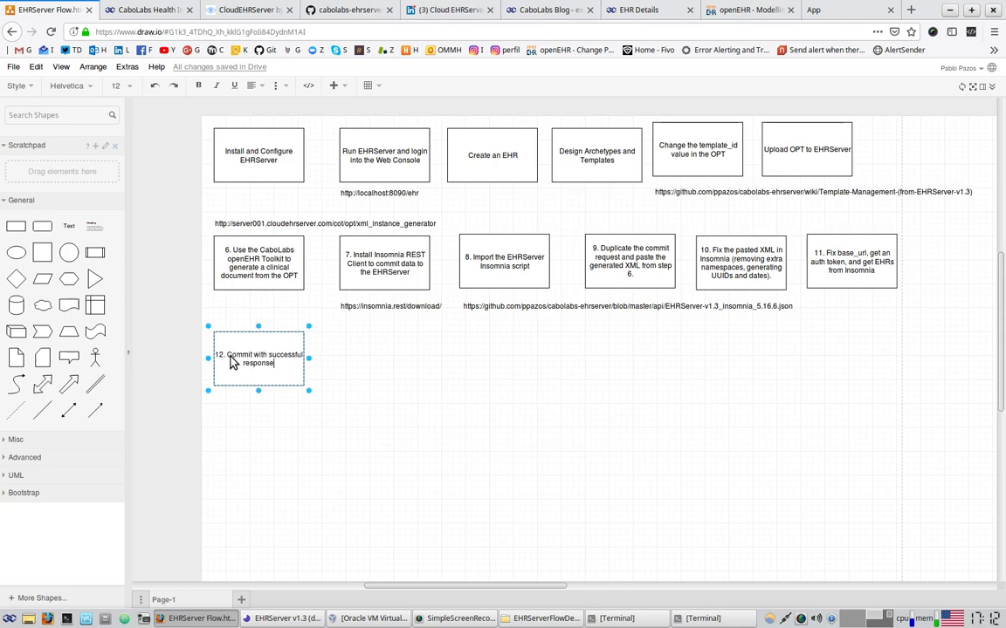
text(. C)
text(heck the)
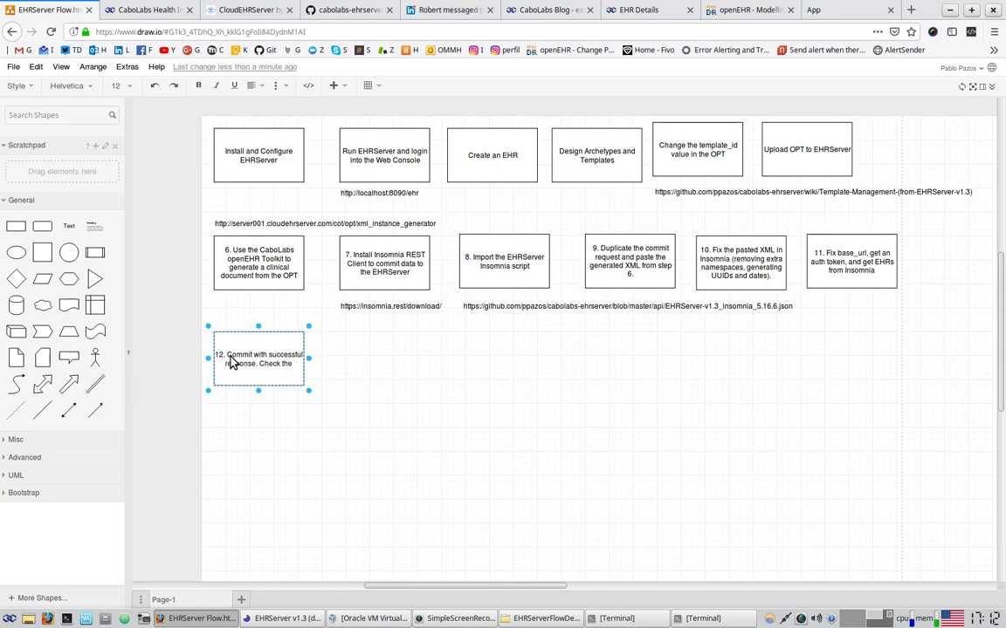
text( commit in the EHR)
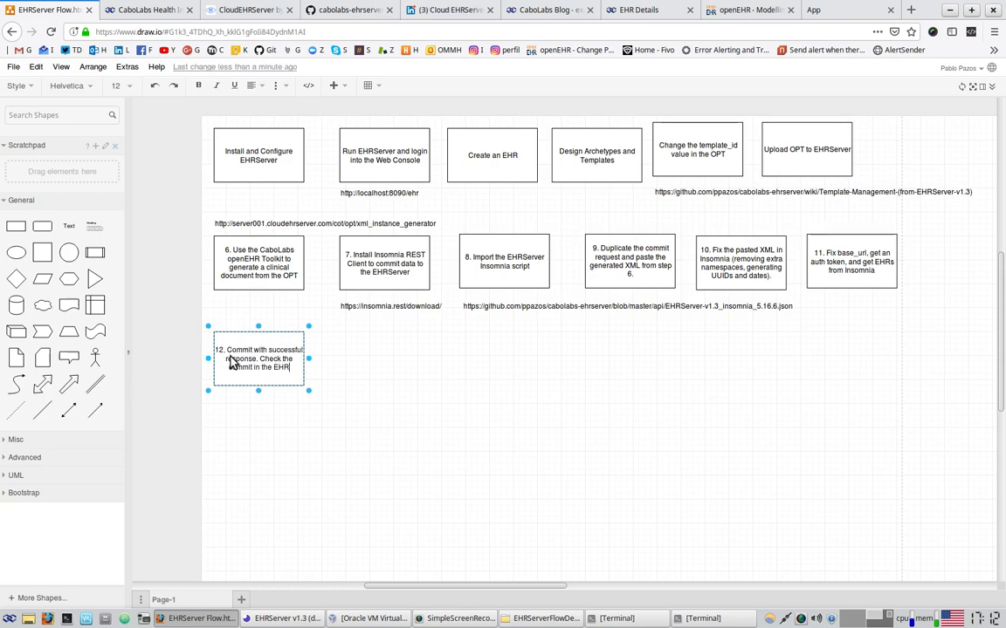
text(Server's WEb Console)
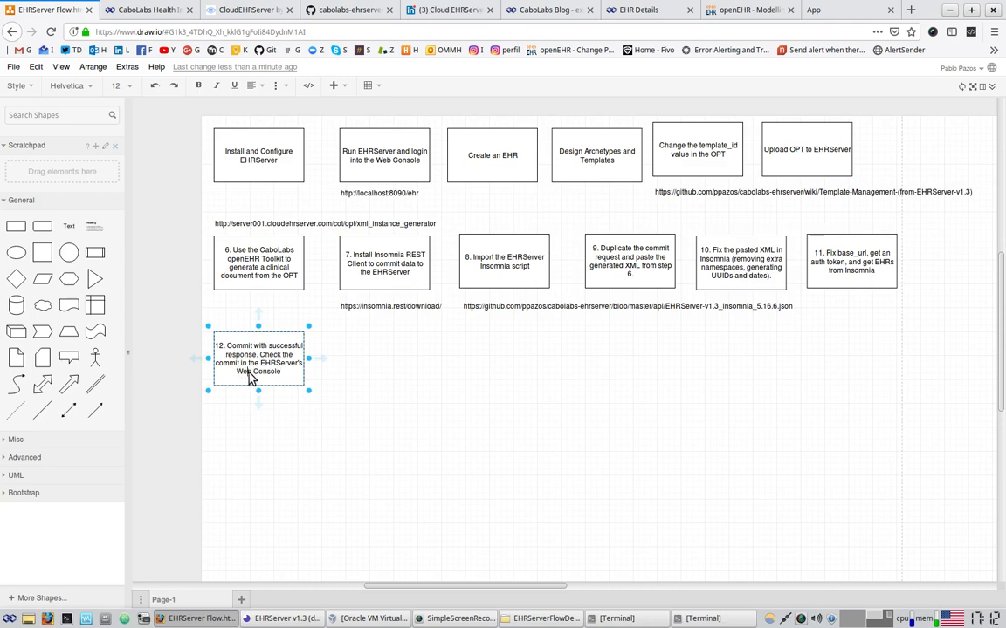
click(554, 337)
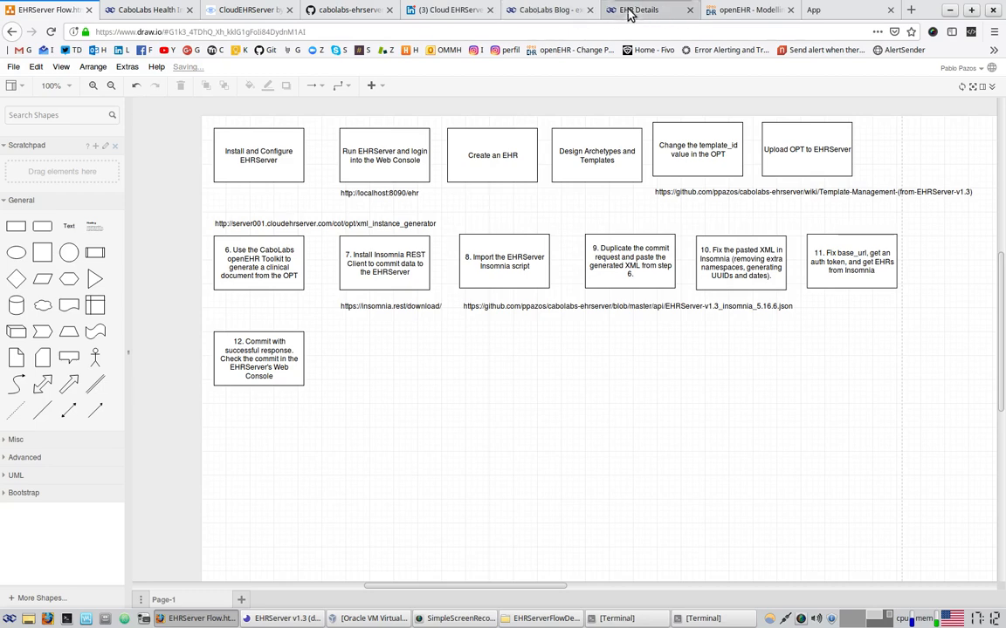
In the Insomnia XML body, raise the calories and duration, resend the commit, and confirm success
click(628, 11)
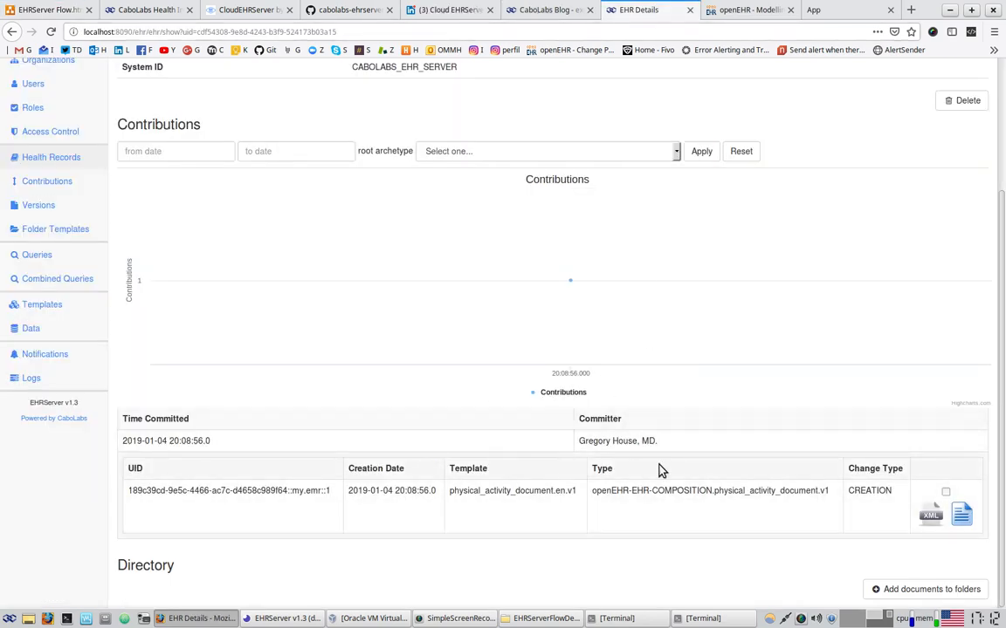
click(286, 619)
scroll(419, 436, down, 20)
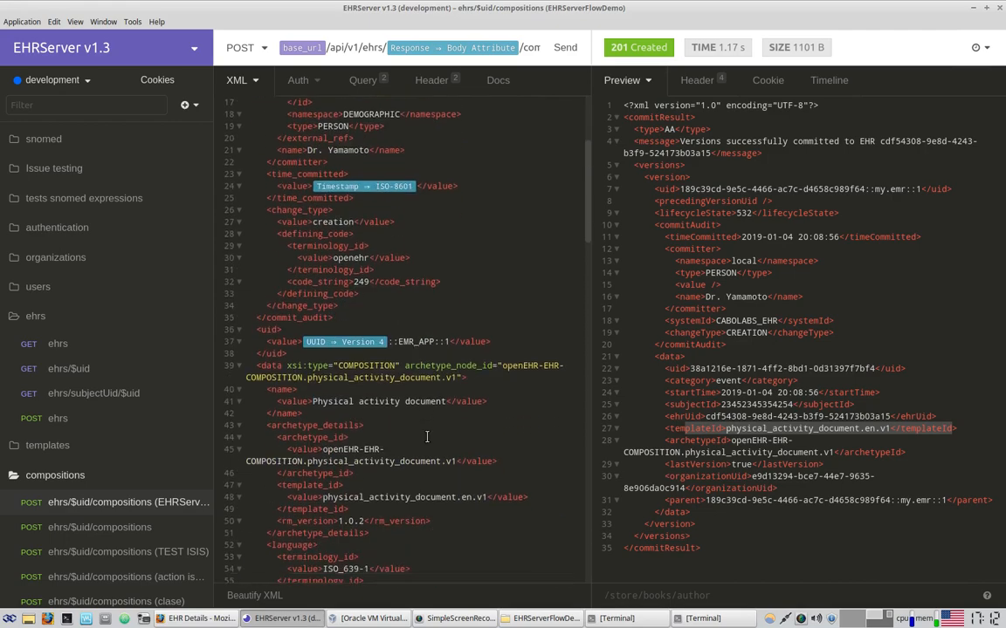
scroll(416, 439, down, 10)
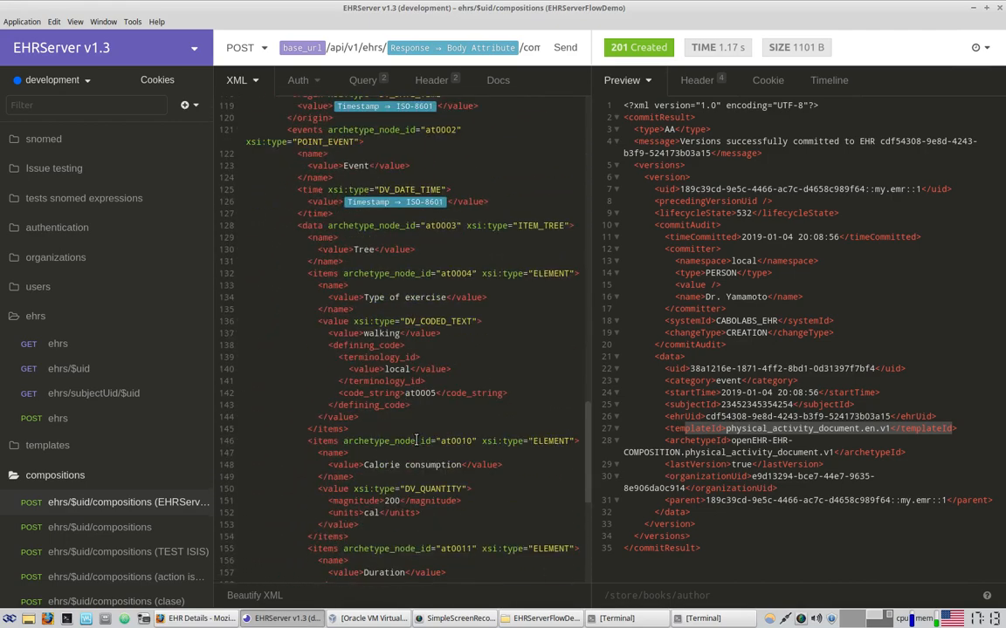
drag(590, 298, 646, 294)
click(395, 279)
double_click(393, 281)
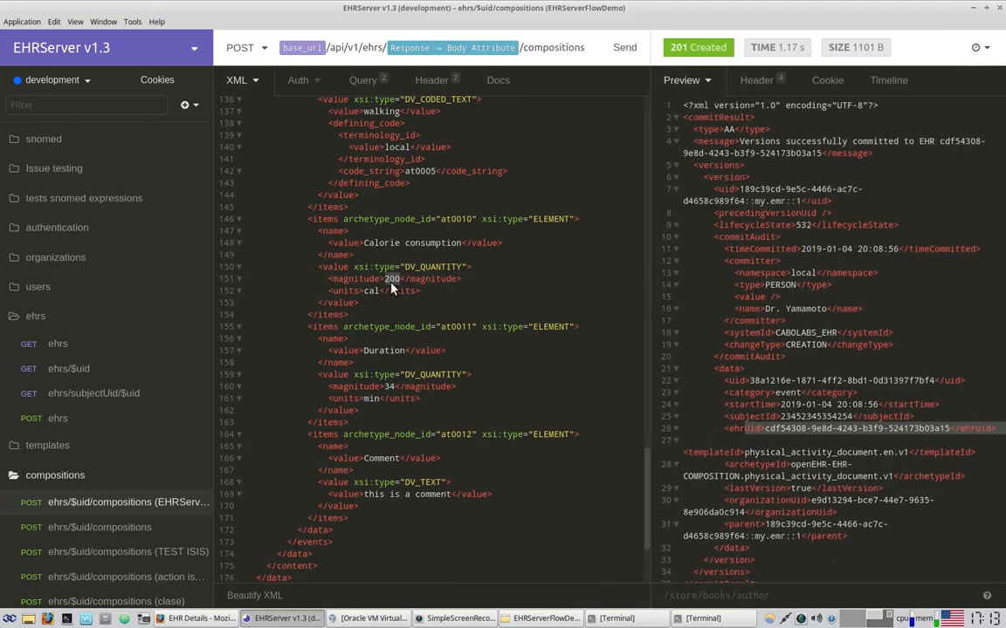
text(250)
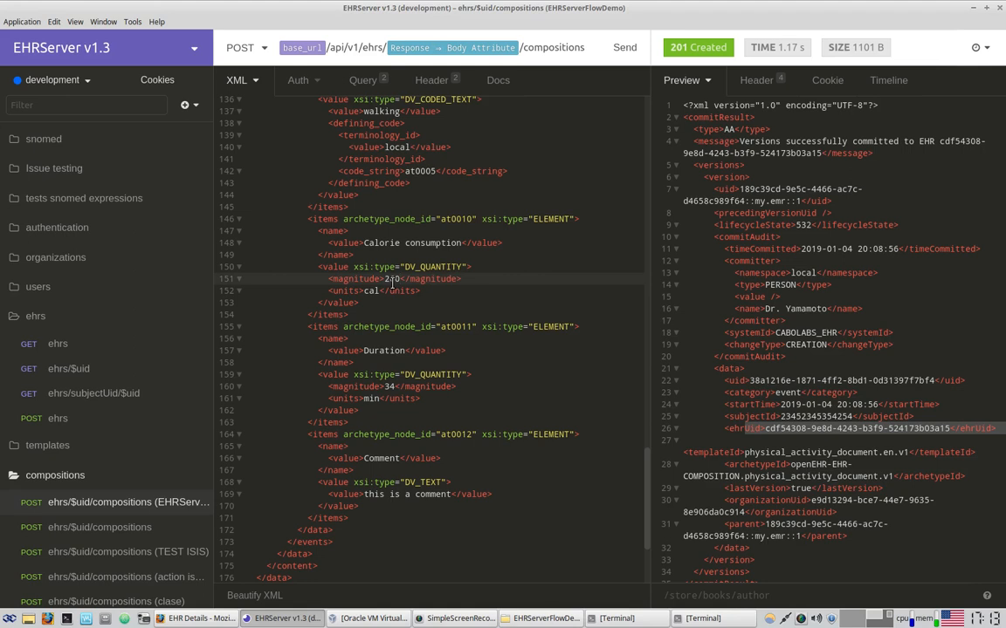
double_click(389, 387)
text(45)
double_click(438, 494)
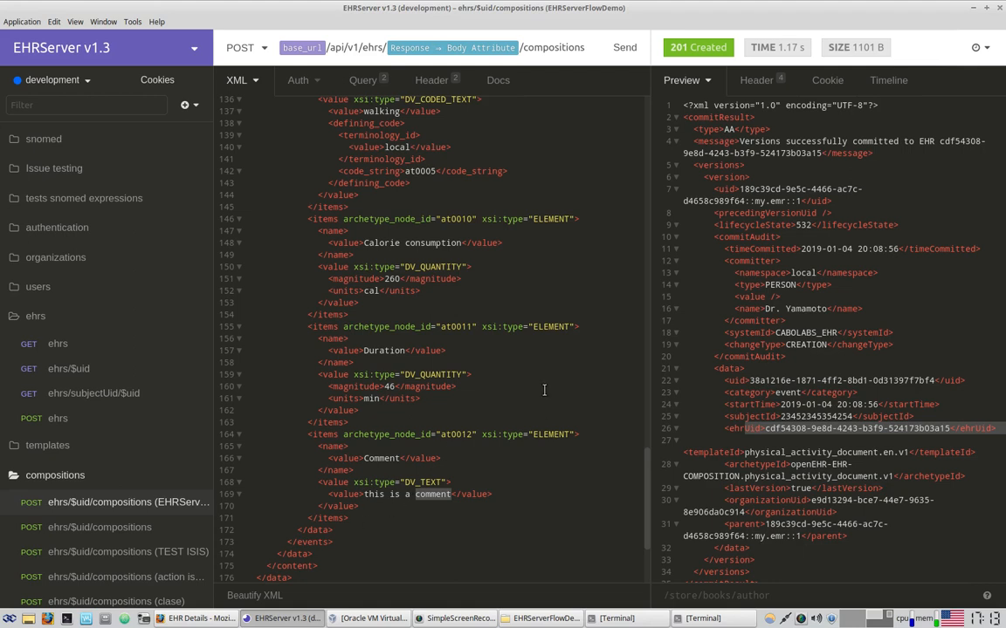
scroll(545, 390, up, 2)
click(510, 226)
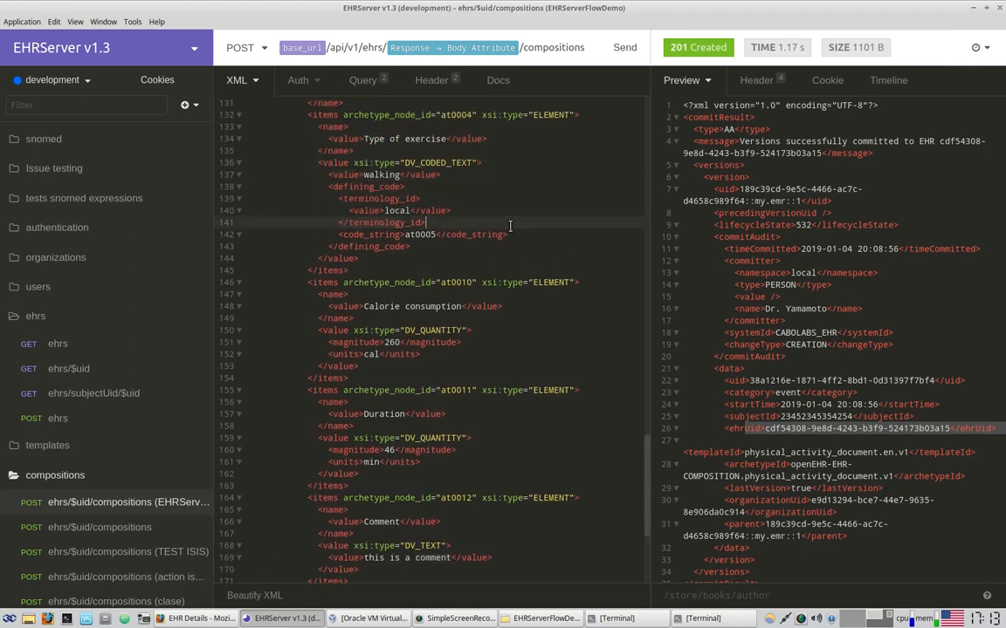
scroll(417, 186, down, 4)
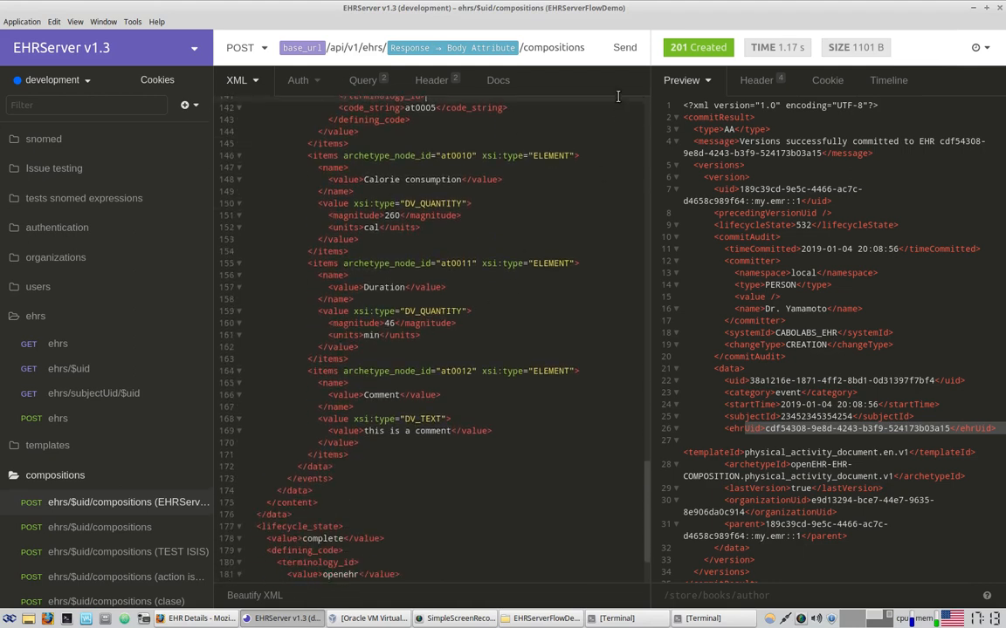
click(621, 51)
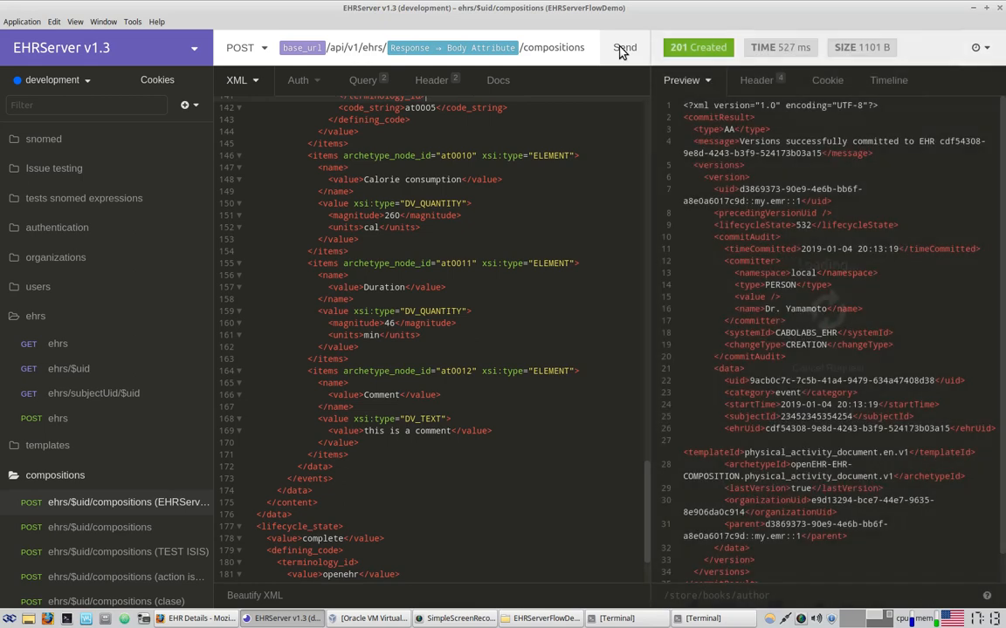
drag(789, 131, 809, 168)
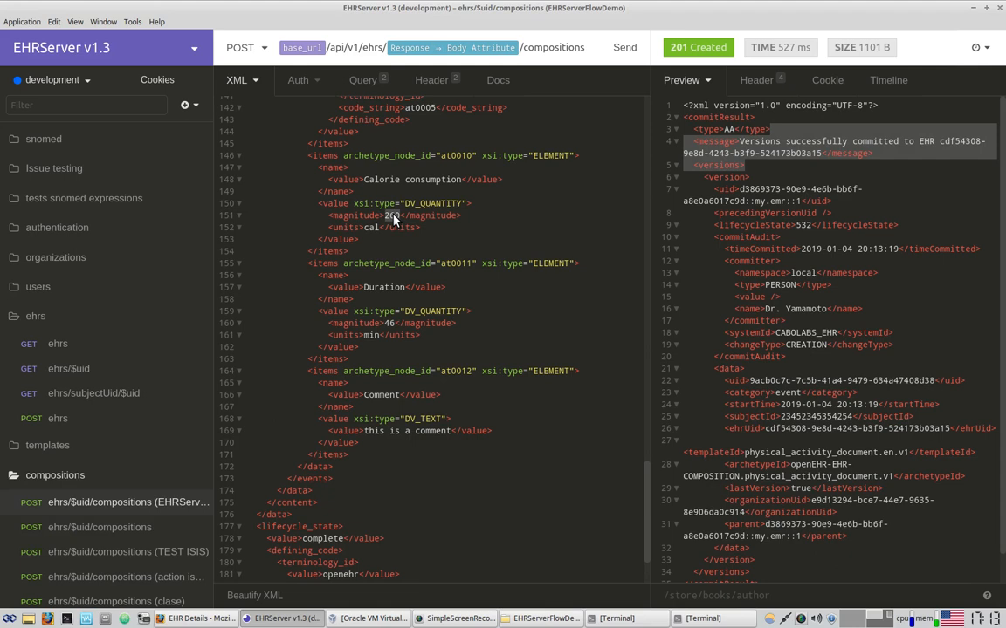
Change the values to 350 cal and 57 min and commit the composition again
key(BackSpace)
key(BackSpace)
text(35)
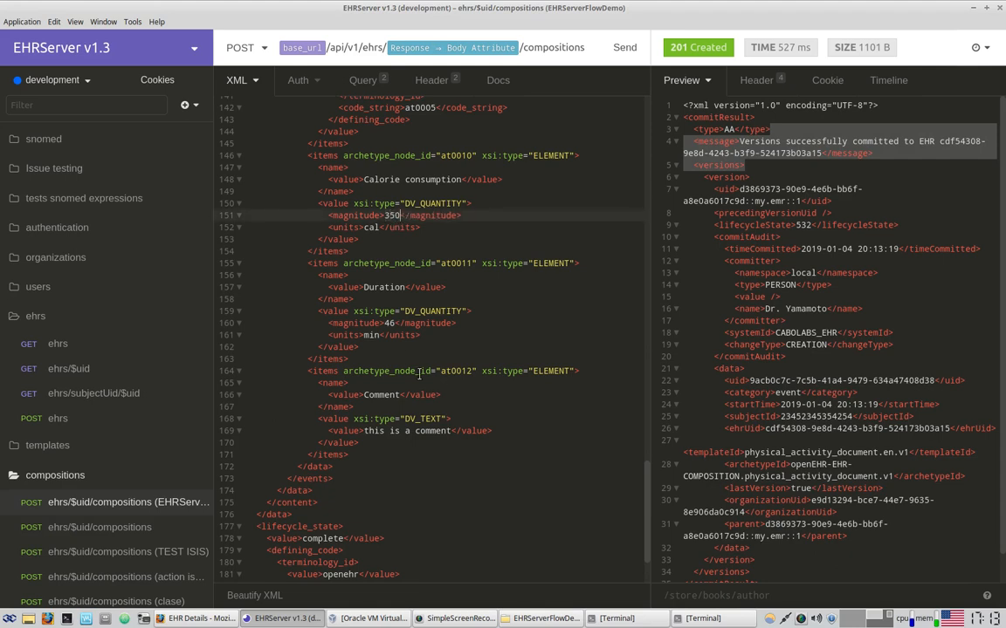
click(395, 323)
key(BackSpace)
key(BackSpace)
text(50)
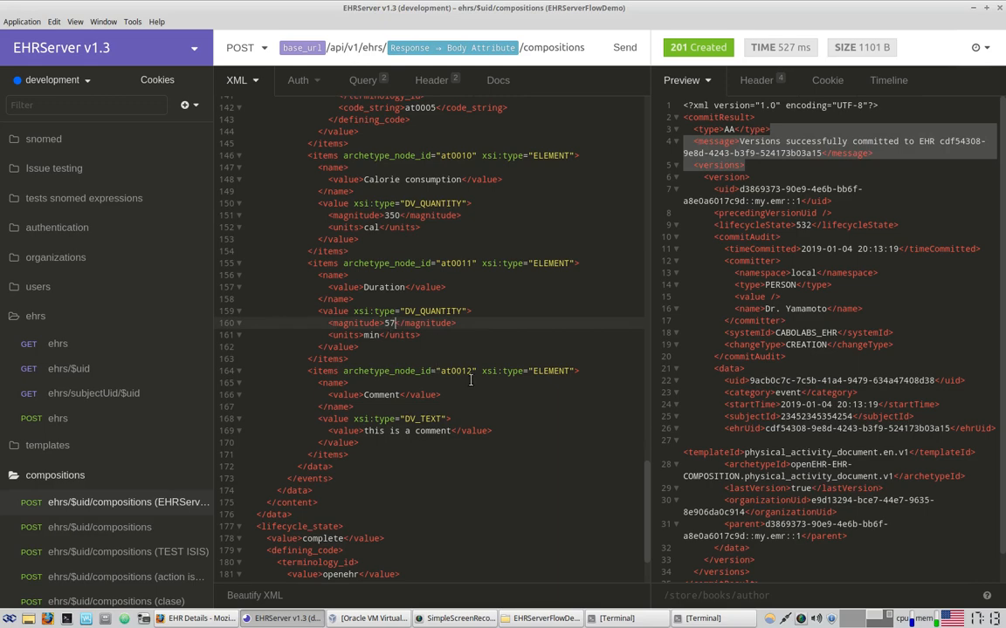
click(615, 47)
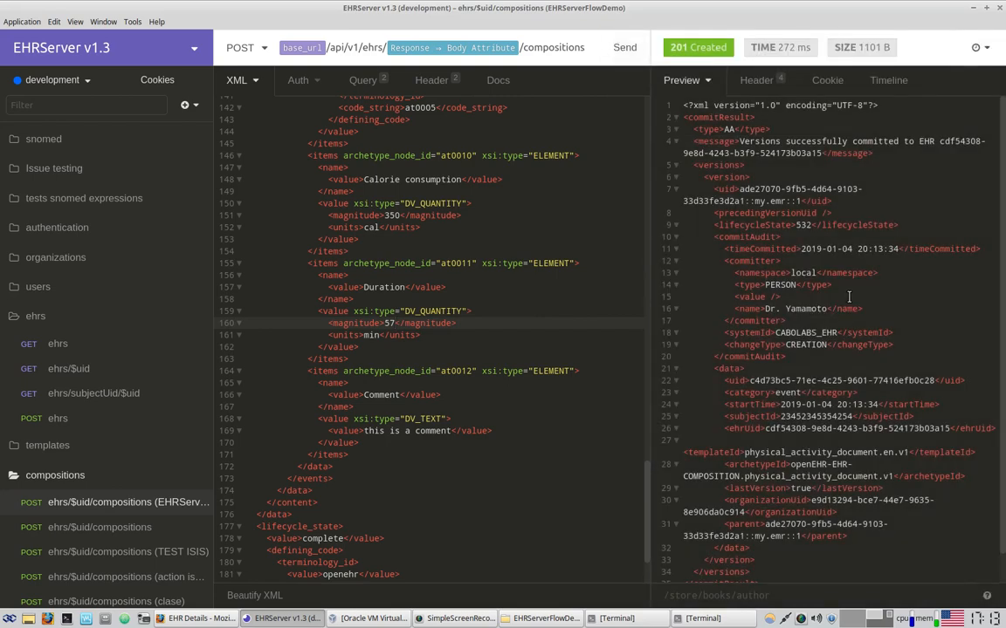
click(973, 7)
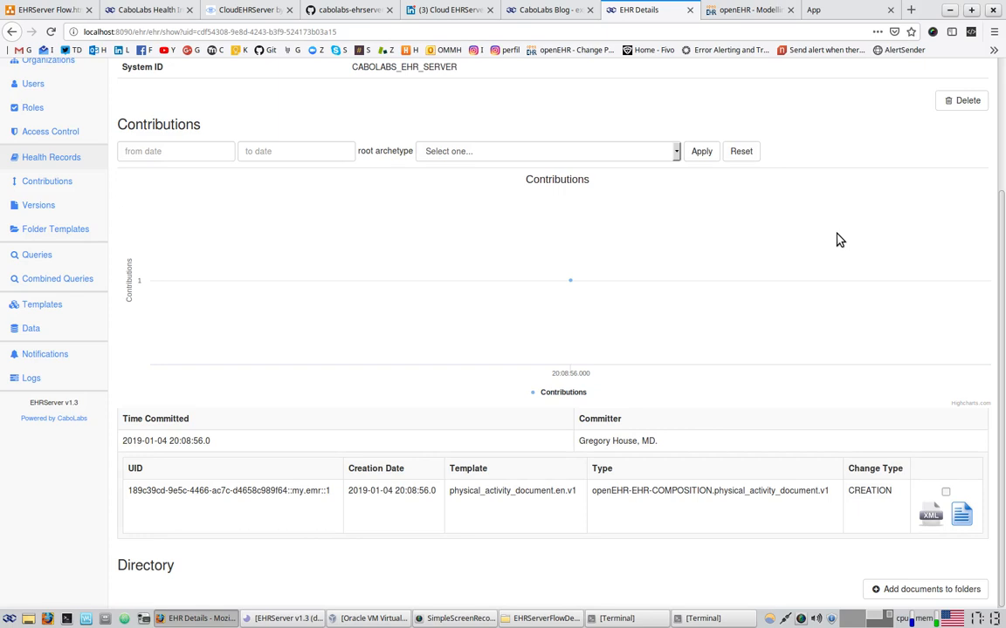
Reload the EHR details and compare the three documents: 200/34, 260/46 and 350/57 cal/min
key(F5)
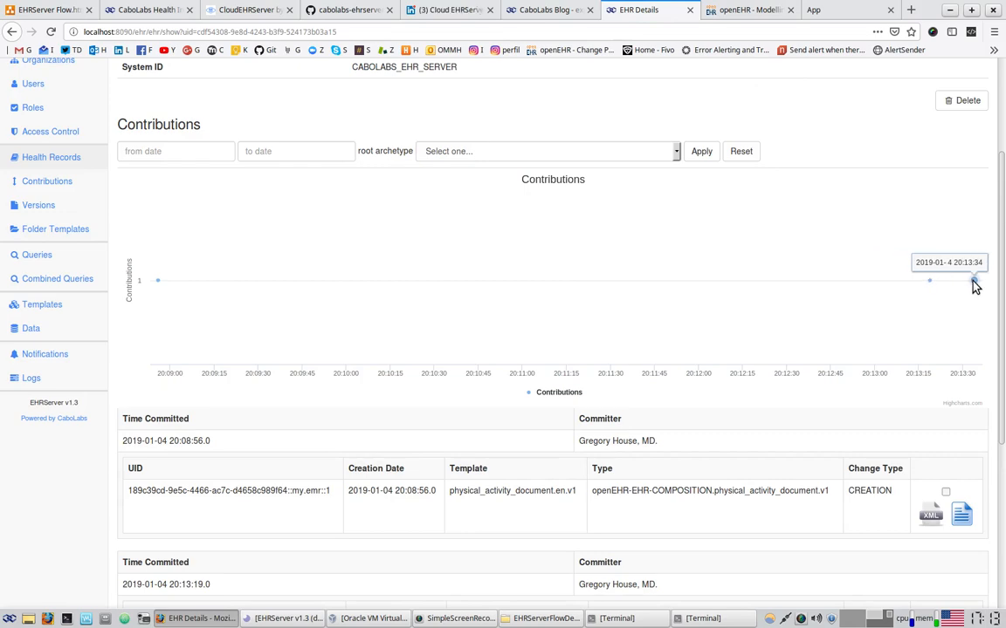
scroll(604, 356, down, 5)
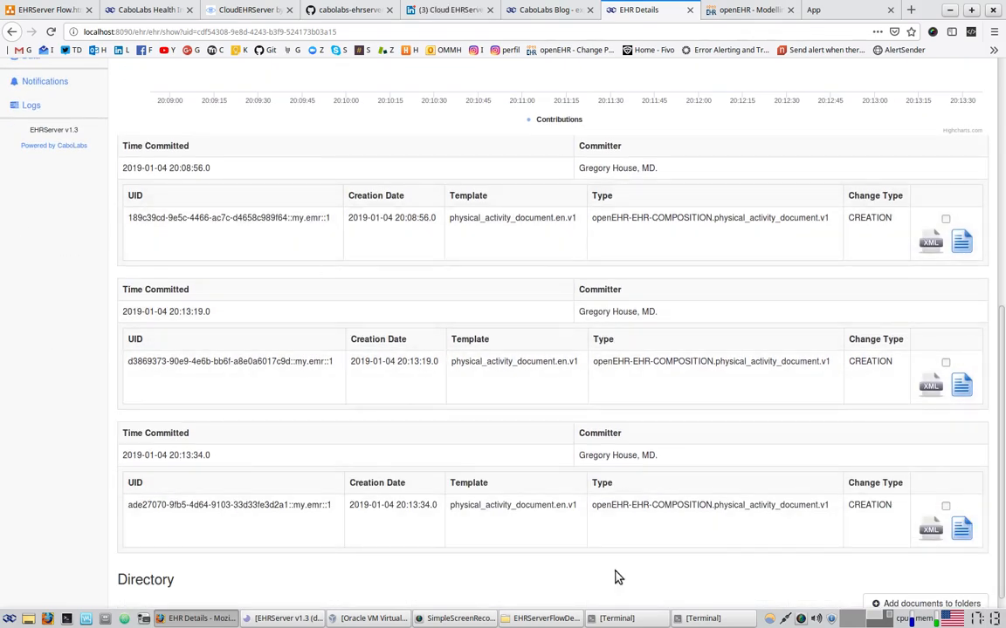
click(964, 393)
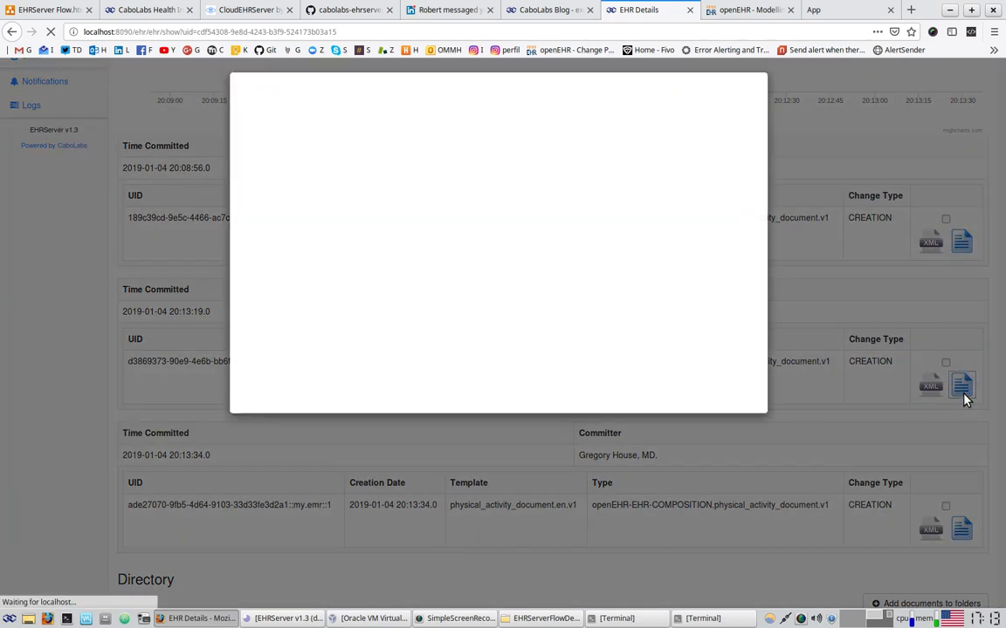
drag(368, 218, 447, 230)
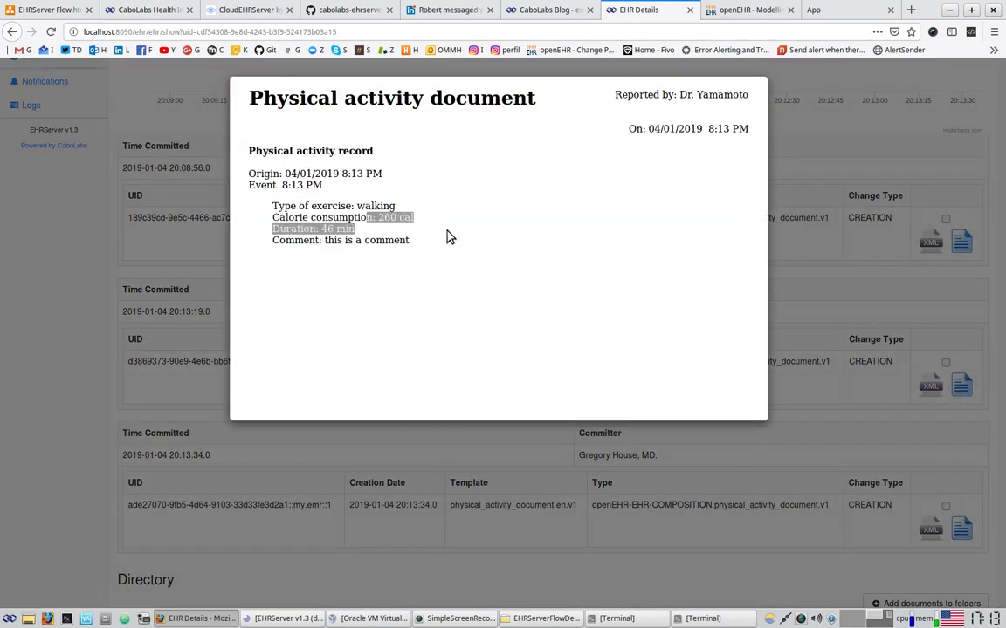
click(989, 240)
click(961, 241)
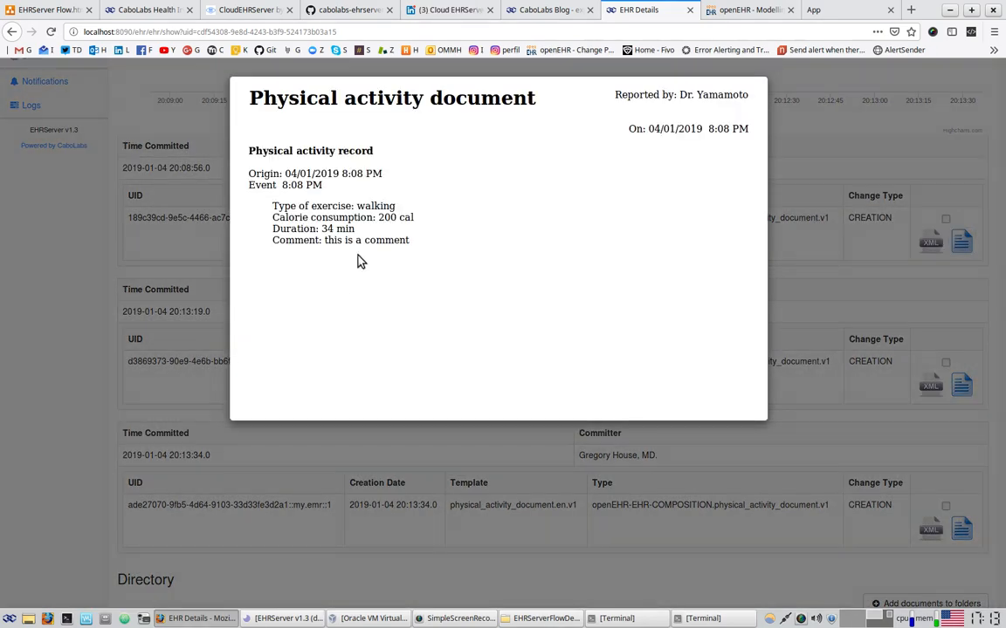
drag(377, 217, 417, 237)
click(851, 355)
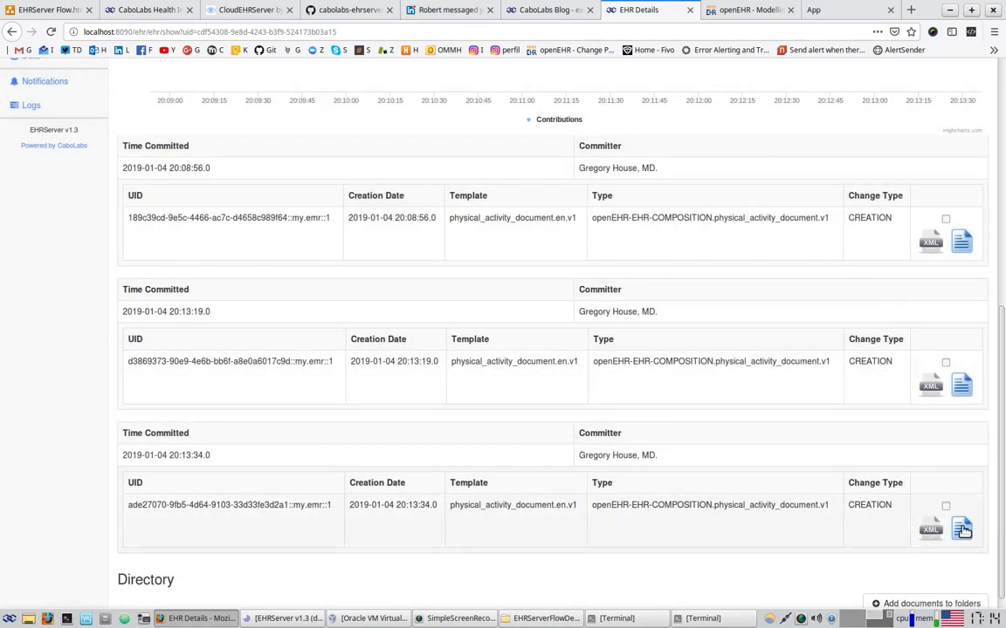
click(961, 528)
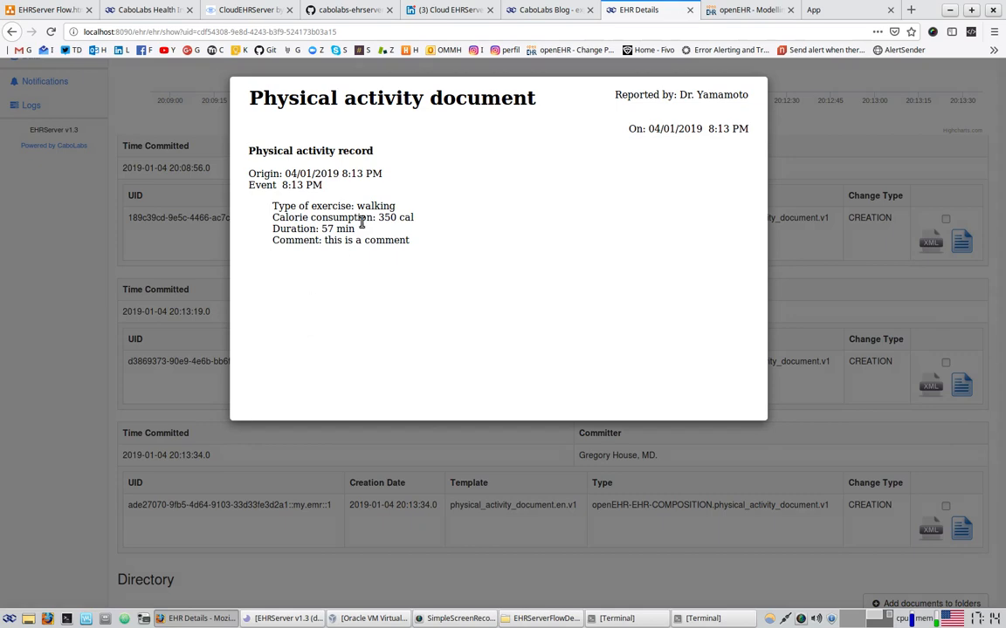
drag(361, 223, 437, 237)
click(563, 489)
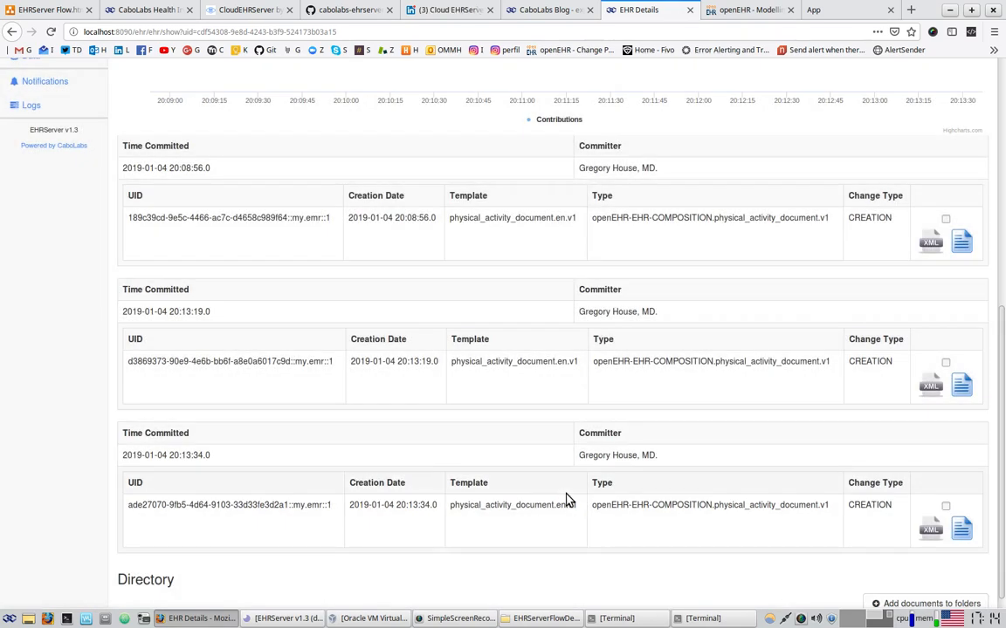
scroll(565, 500, up, 5)
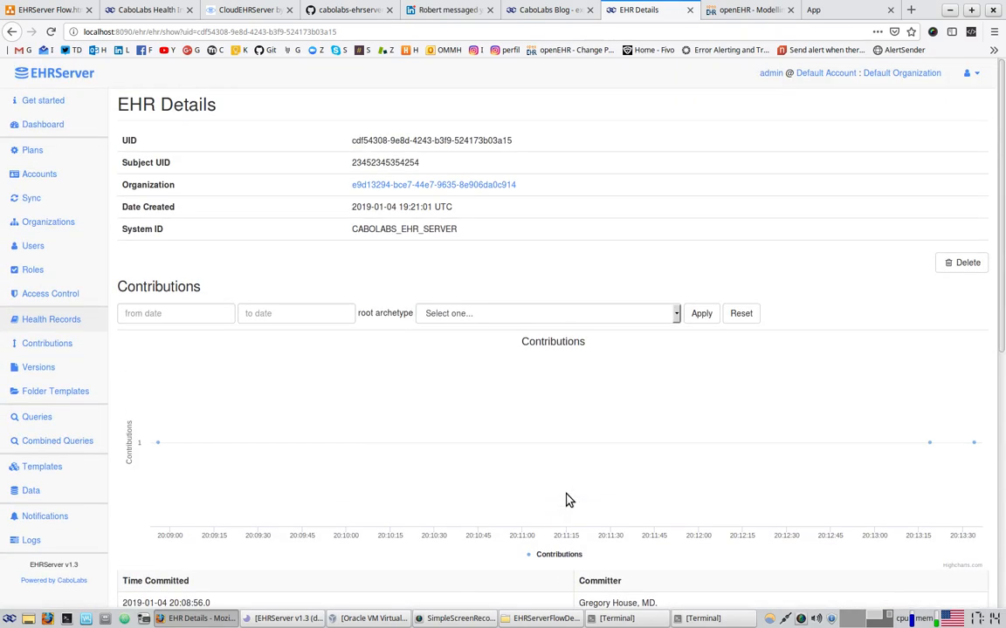
click(48, 10)
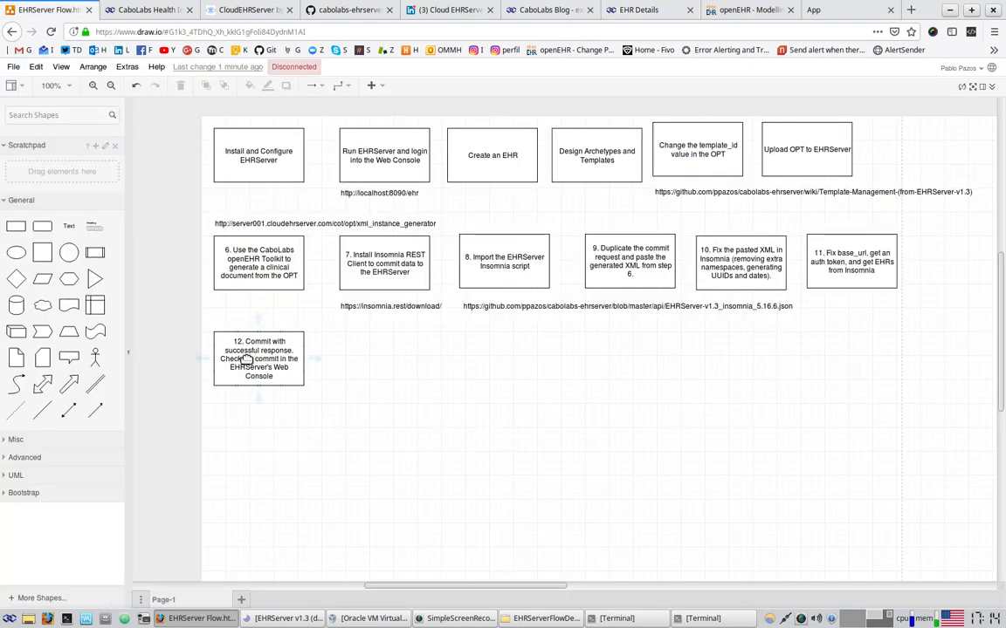
Duplicate step 12 to its right as '13. Change the clinical document a little bit and commit more times'
key(ctrl+d)
drag(249, 360, 381, 370)
double_click(358, 351)
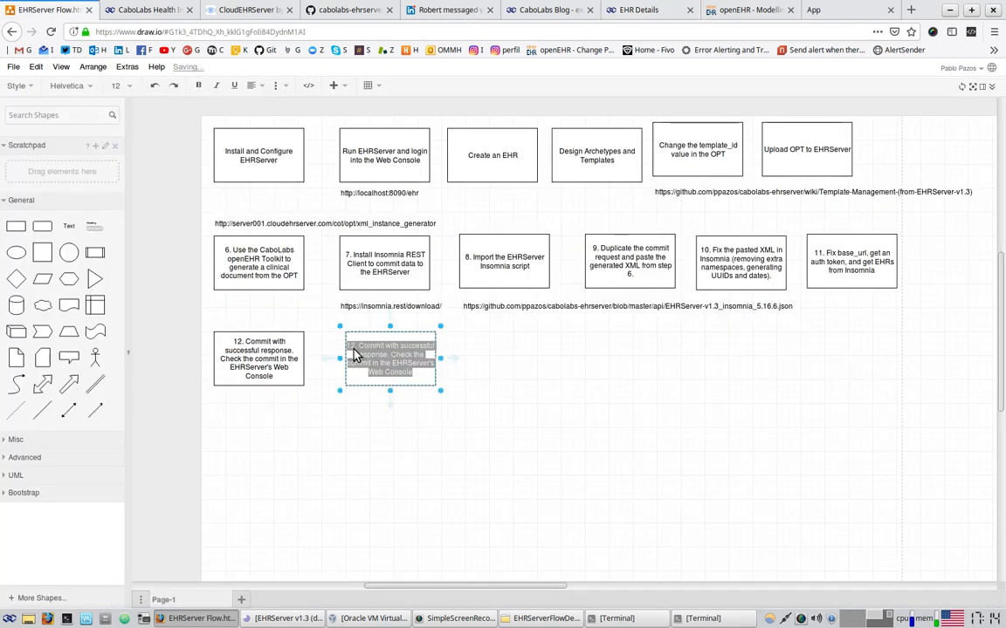
click(356, 356)
key(BackSpace)
text(3)
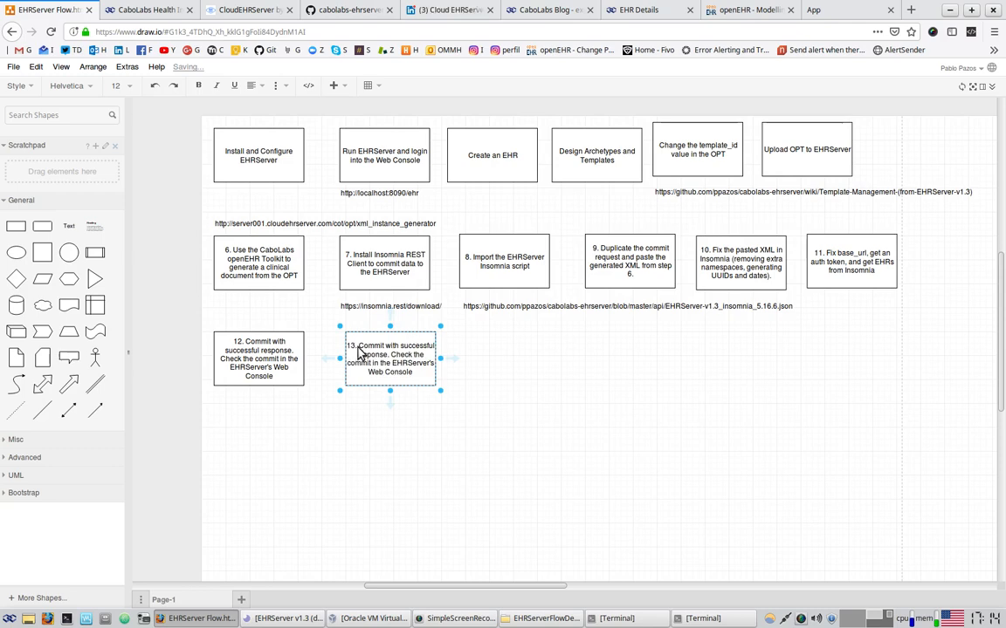
drag(357, 347, 418, 379)
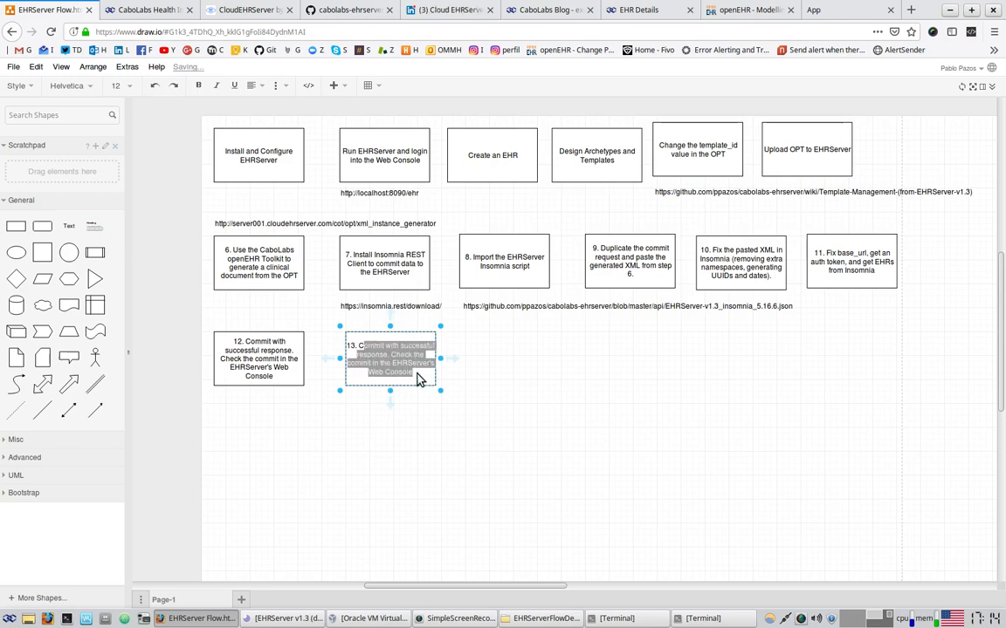
text(Change teh)
key(BackSpace)
key(BackSpace)
key(BackSpace)
text(he clinical document a little bit and commit more times)
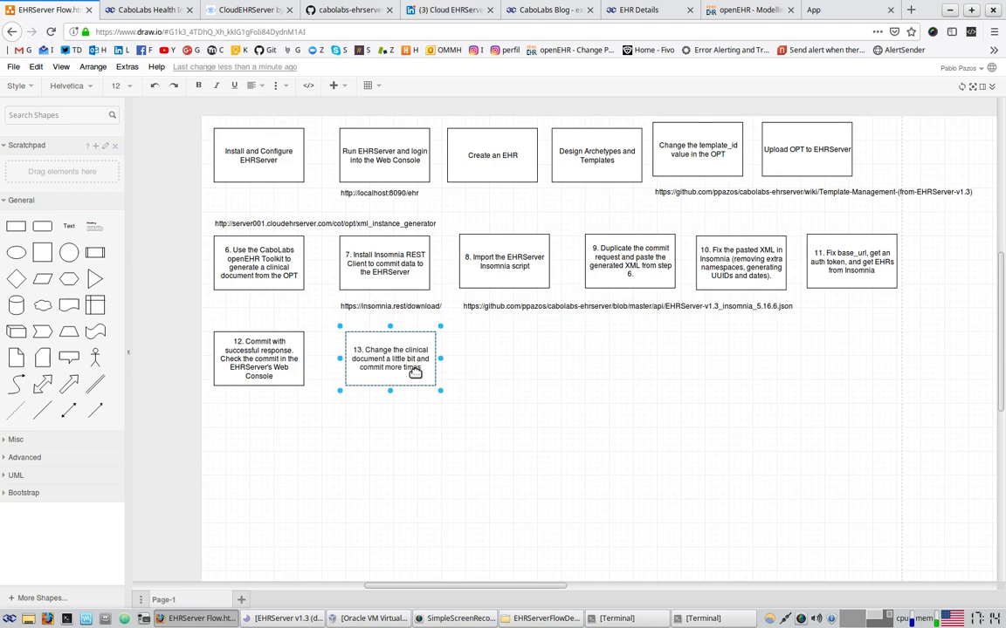
click(421, 454)
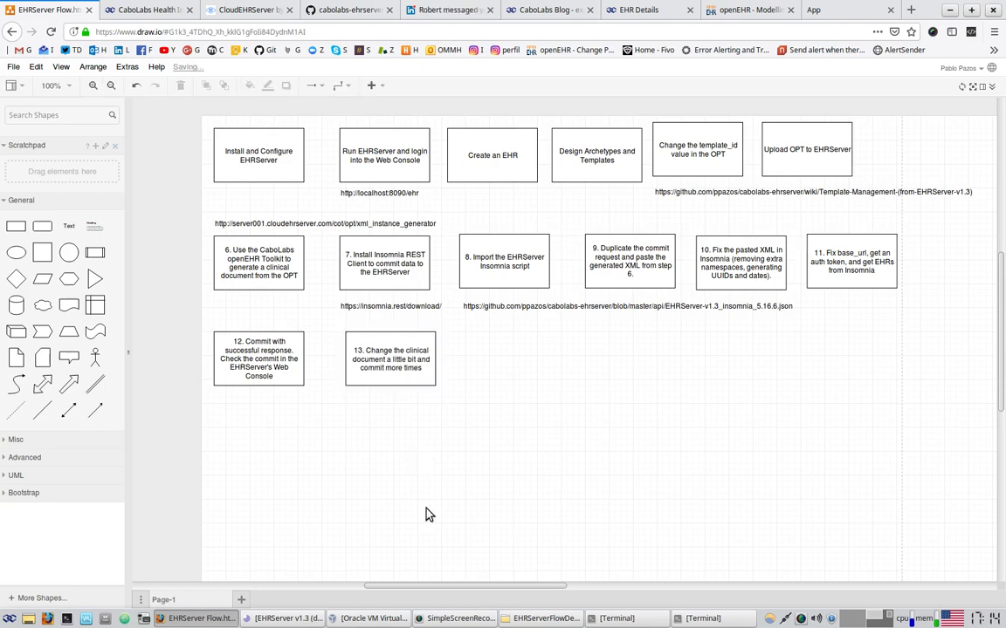
click(653, 10)
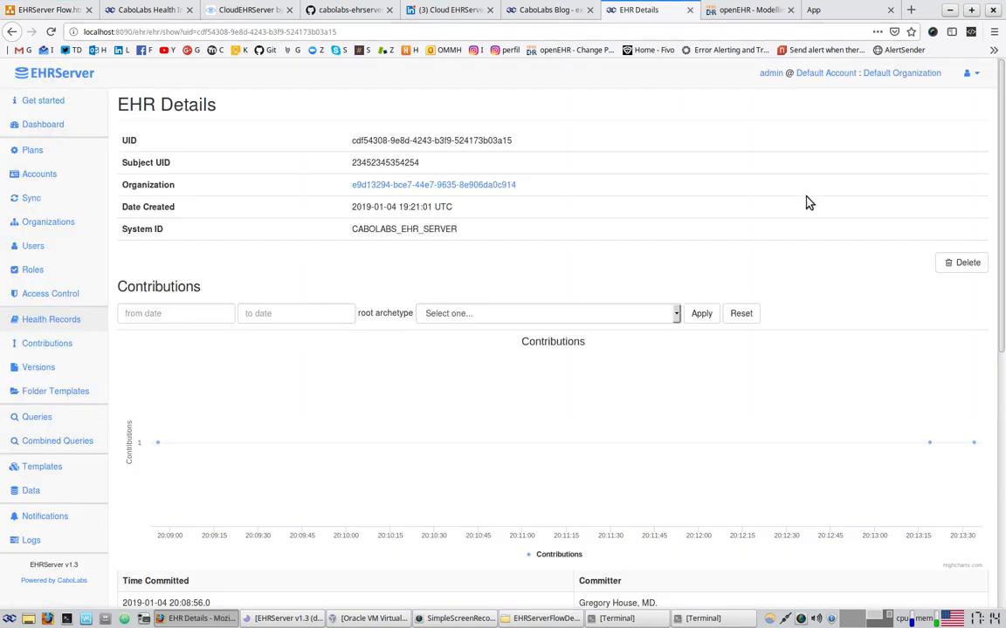
Create a new query from the Queries list and set its type to datavalue
scroll(650, 420, down, 8)
scroll(653, 422, up, 8)
click(47, 417)
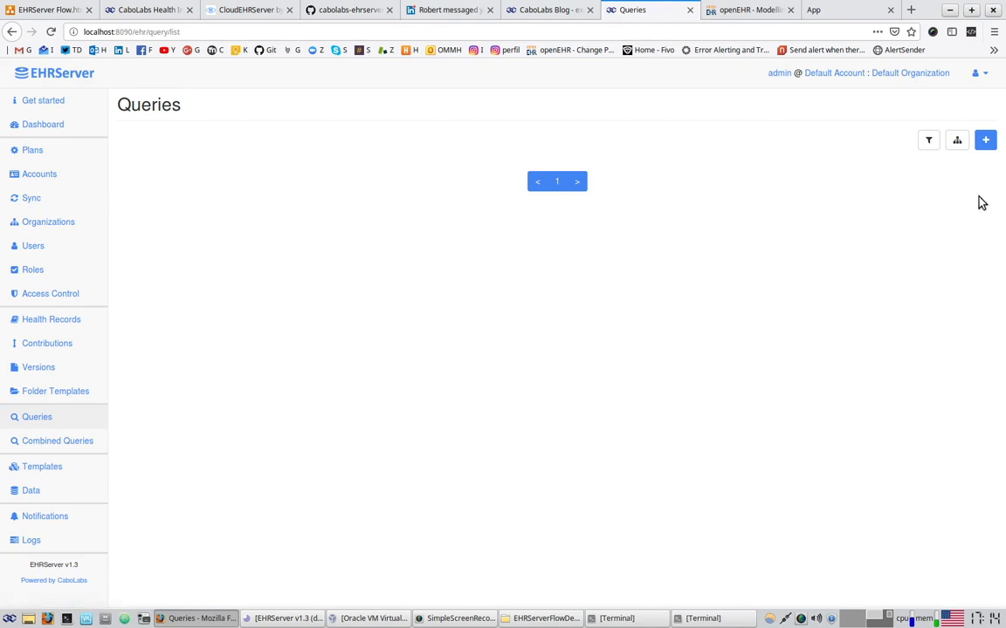
click(986, 141)
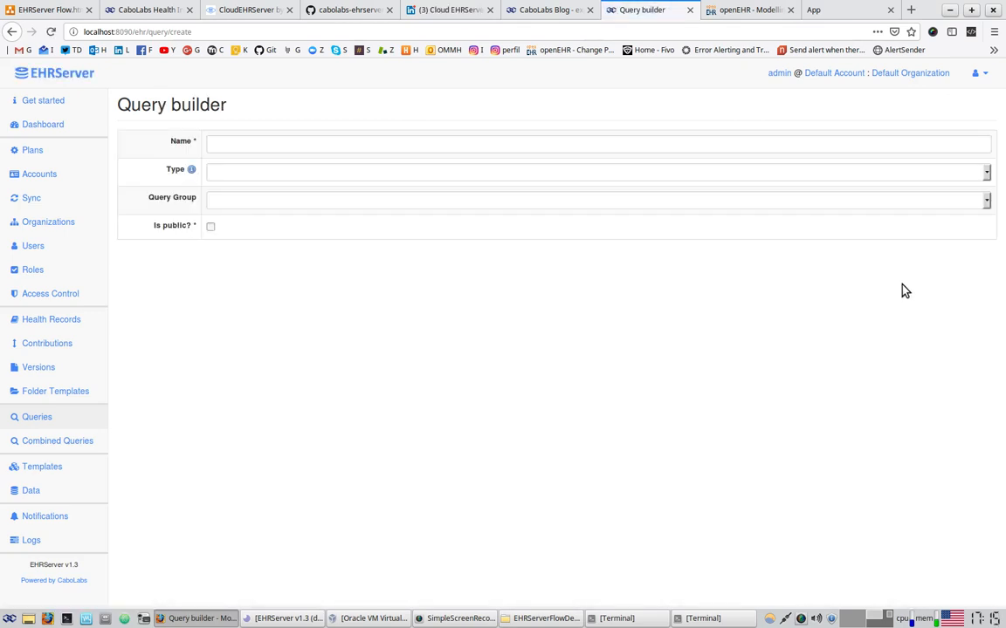
click(247, 172)
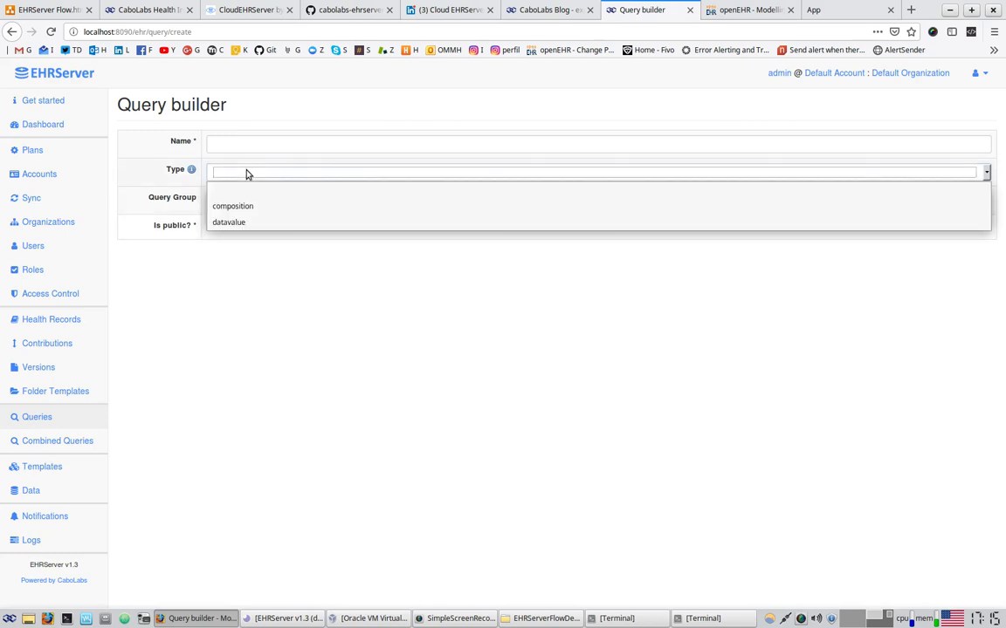
click(225, 224)
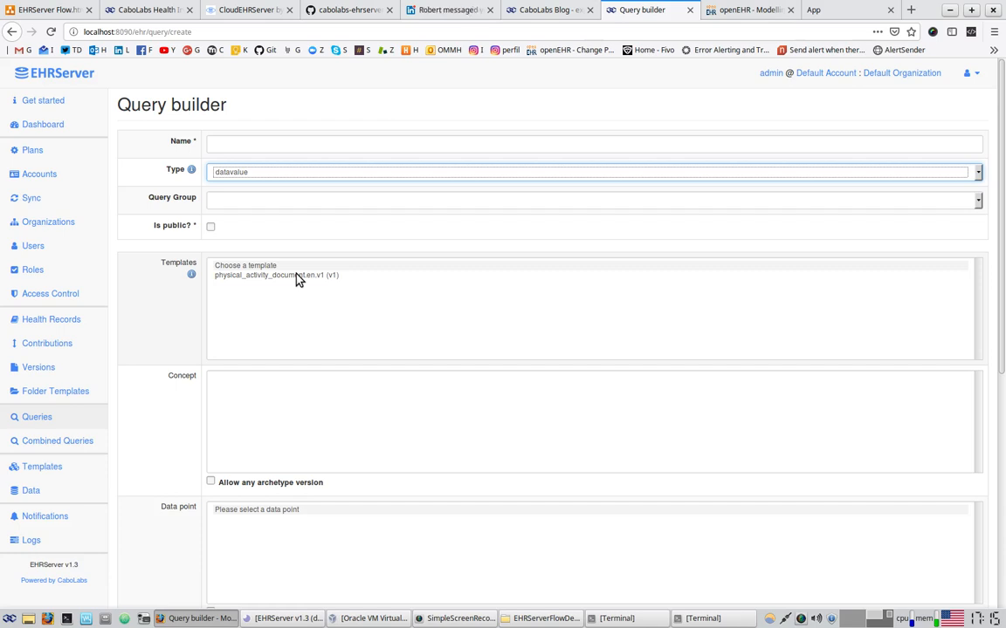
Choose physical_activity_document.en.v1 and Physical activity record, and project Calorie consumption
click(297, 277)
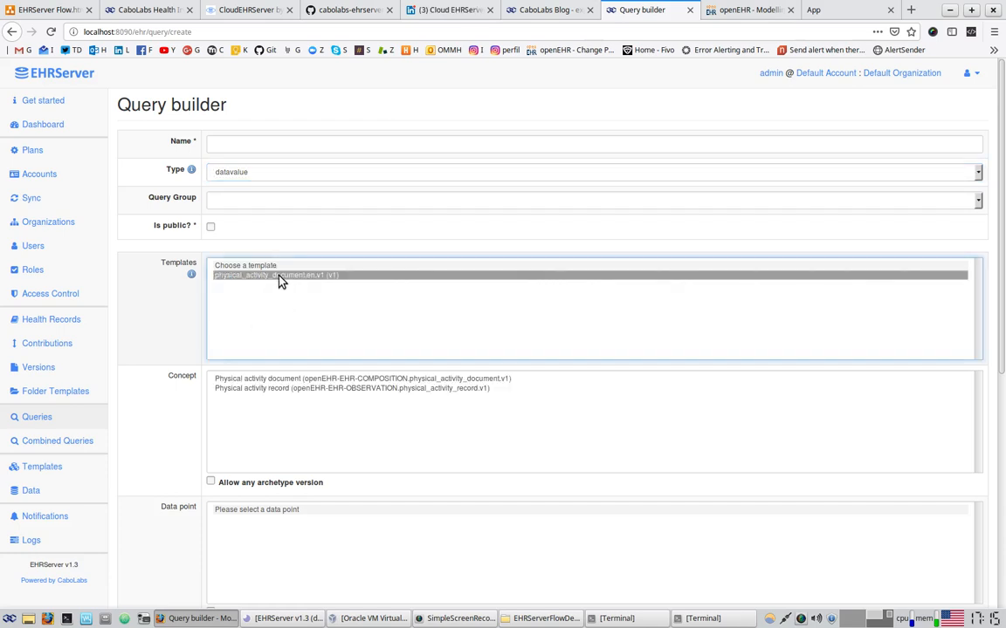
scroll(235, 274, down, 2)
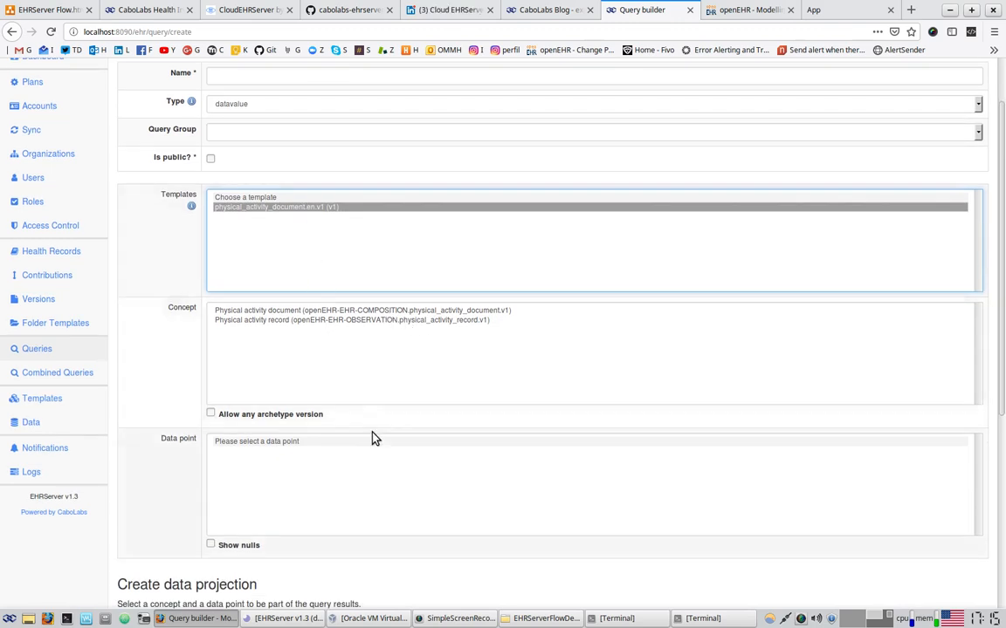
click(391, 321)
scroll(190, 336, down, 2)
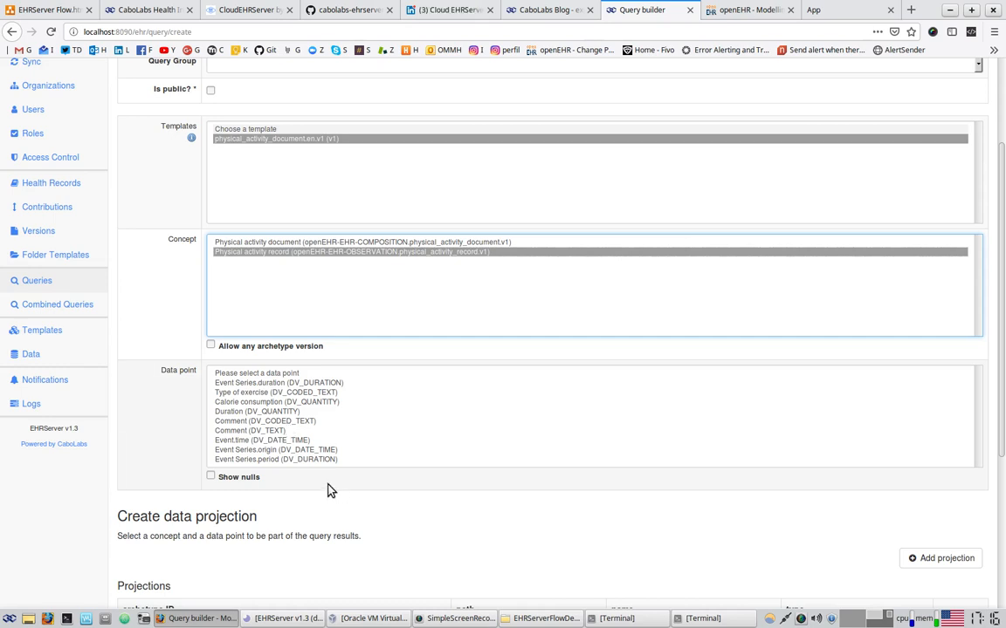
click(284, 403)
scroll(673, 500, down, 1)
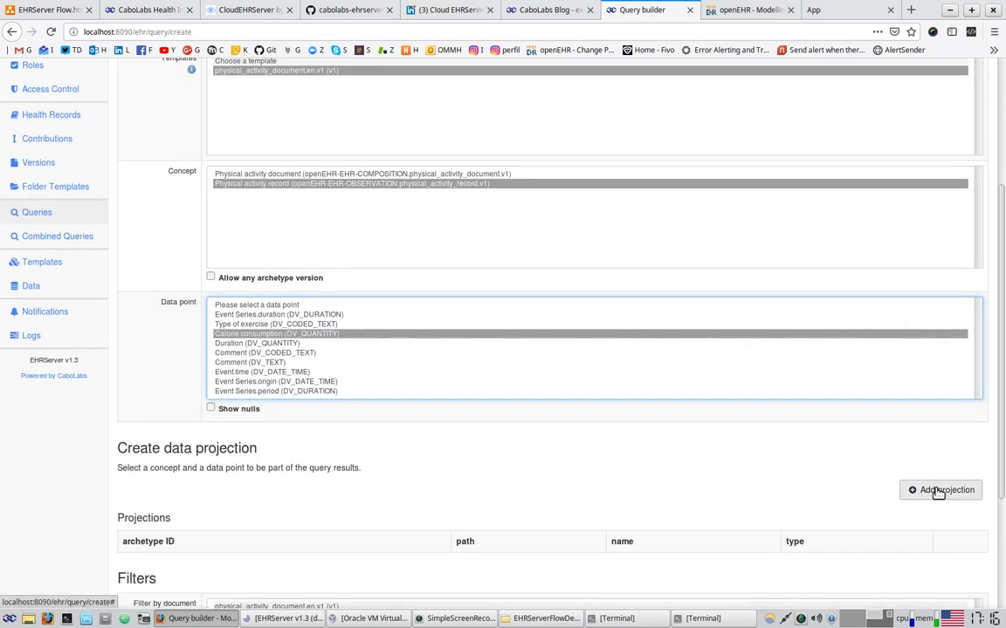
click(937, 492)
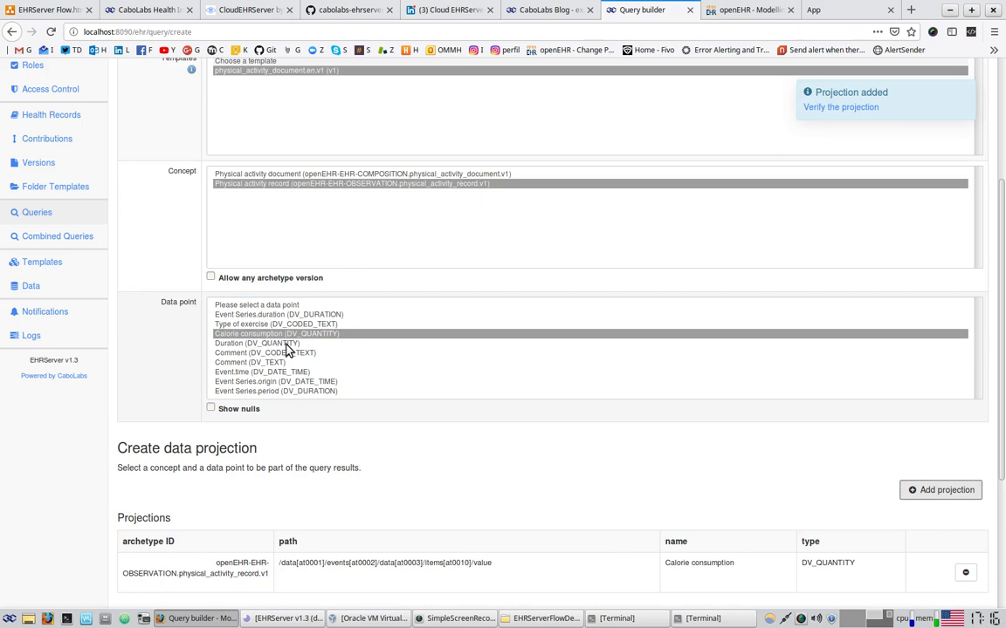
Add Duration as a second quantity projection
scroll(271, 345, down, 2)
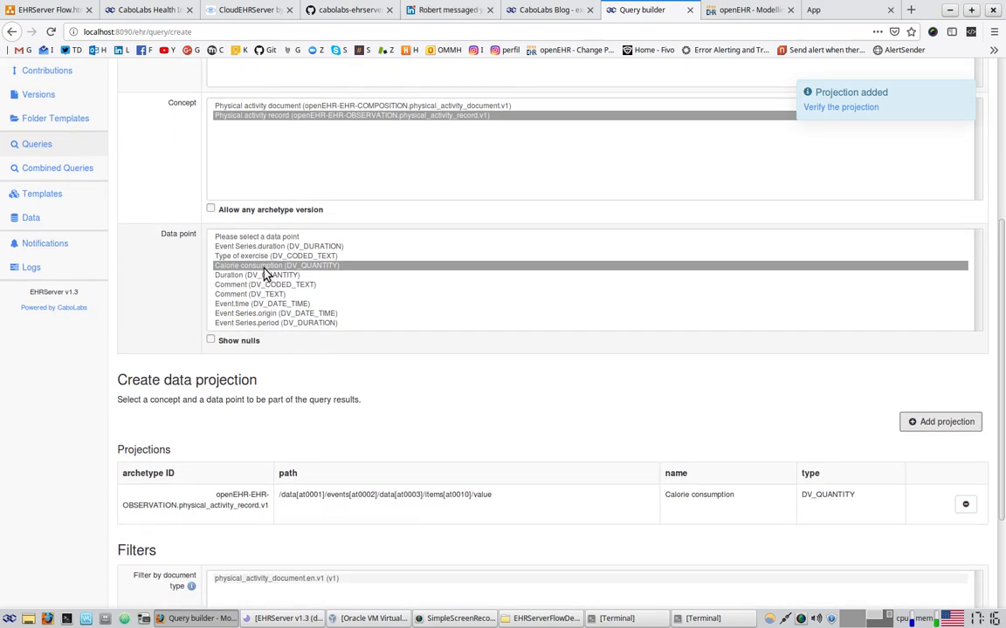
scroll(255, 338, down, 1)
scroll(254, 336, up, 2)
click(254, 336)
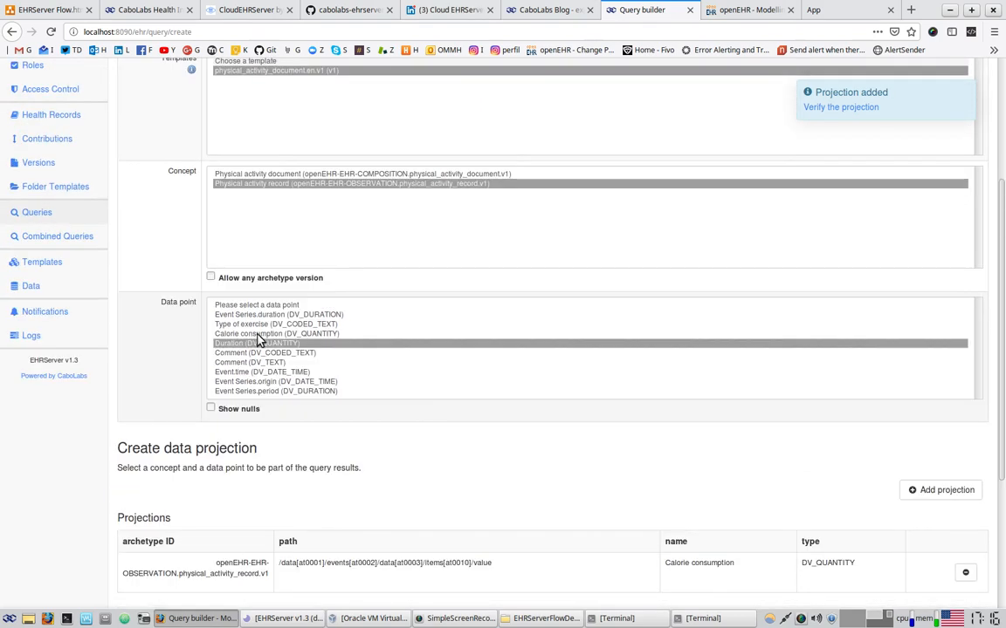
click(261, 346)
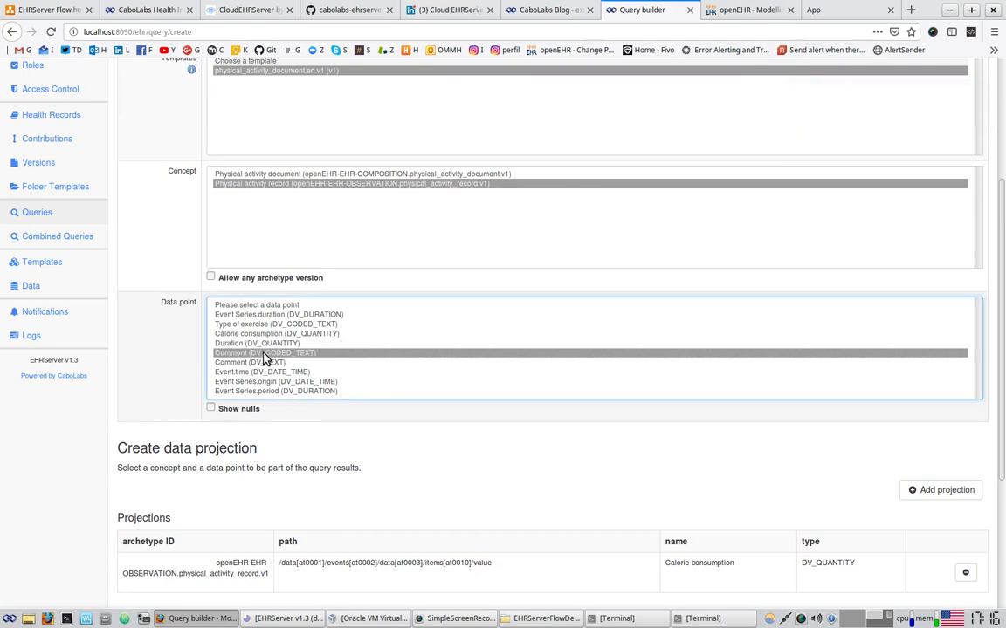
click(925, 489)
Review both projections' names, data paths and DV_QUANTITY types in the Projections table
scroll(653, 462, down, 2)
scroll(641, 460, down, 2)
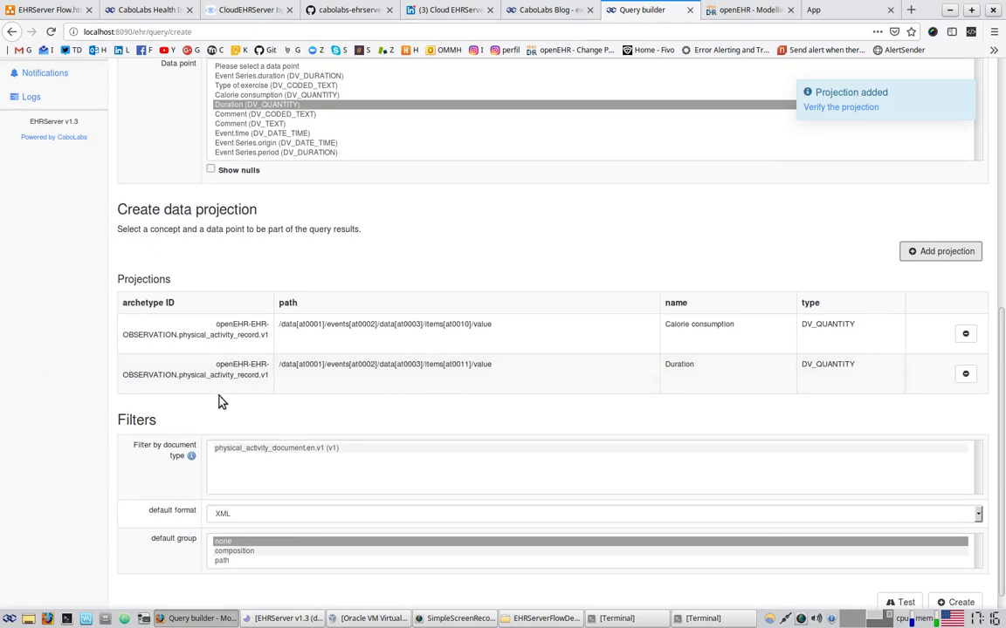
drag(220, 325, 261, 374)
drag(668, 326, 745, 327)
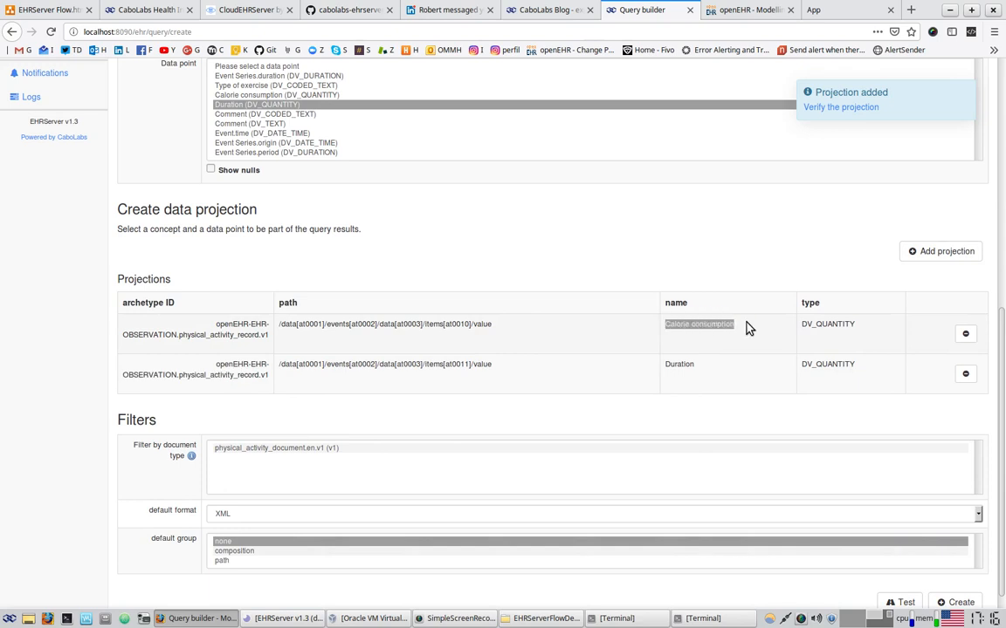
drag(669, 364, 699, 374)
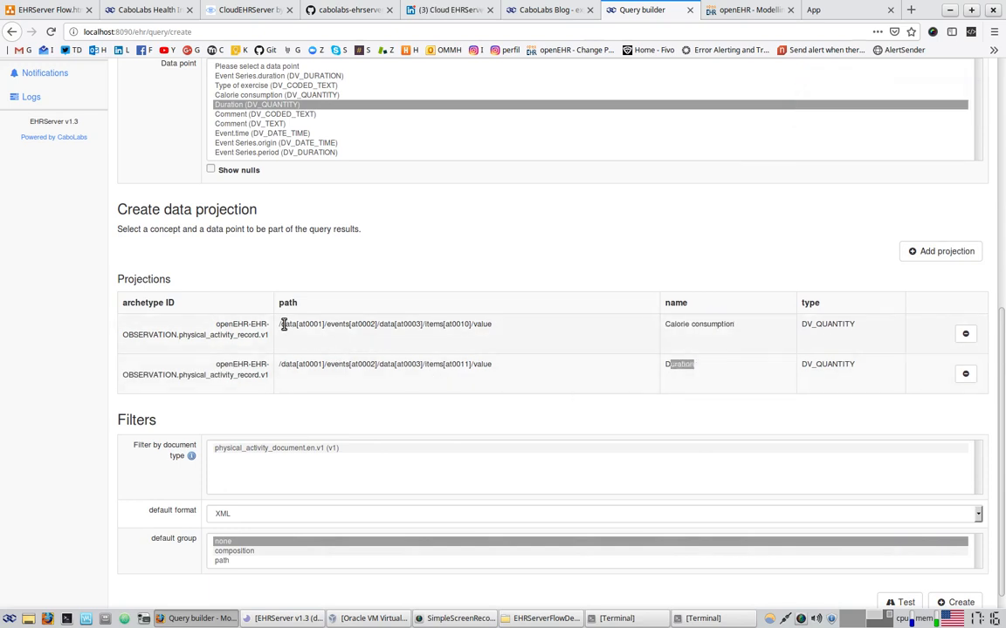
drag(281, 324, 492, 322)
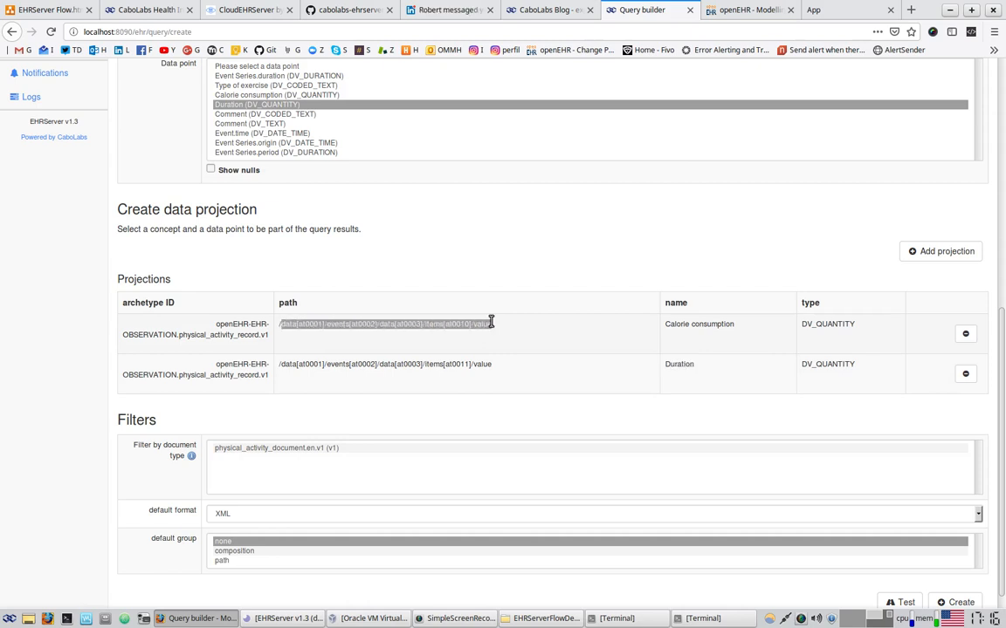
drag(670, 324, 751, 350)
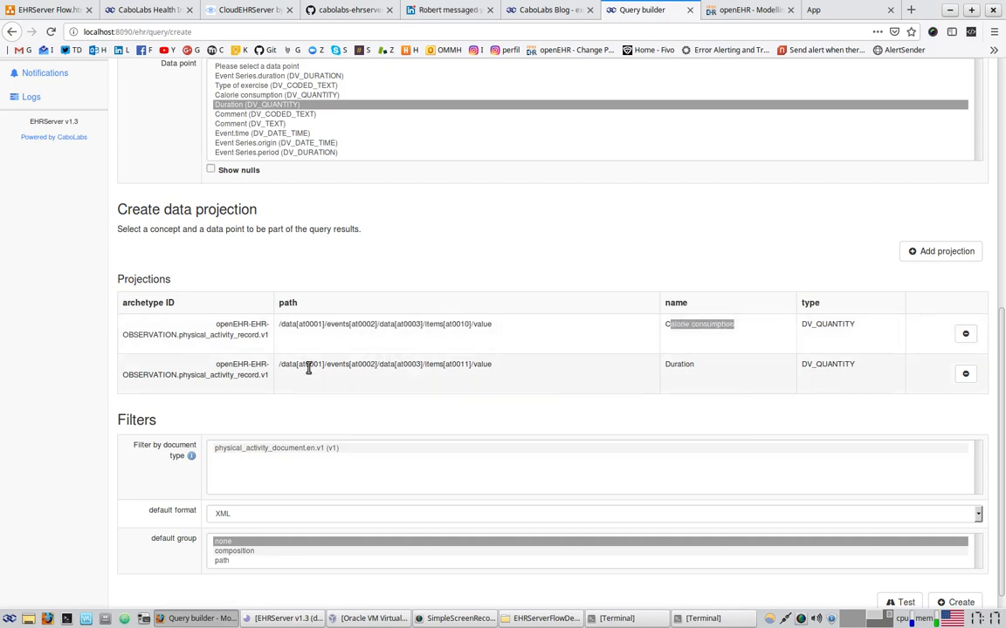
drag(308, 365, 441, 375)
drag(670, 364, 688, 365)
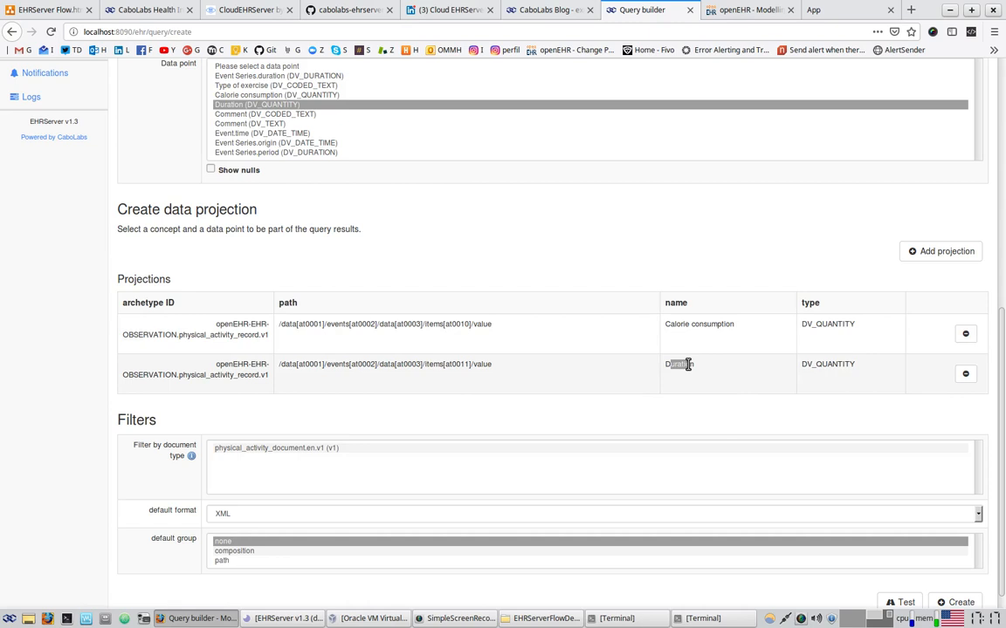
drag(820, 319, 850, 323)
drag(812, 367, 833, 364)
scroll(826, 367, down, 1)
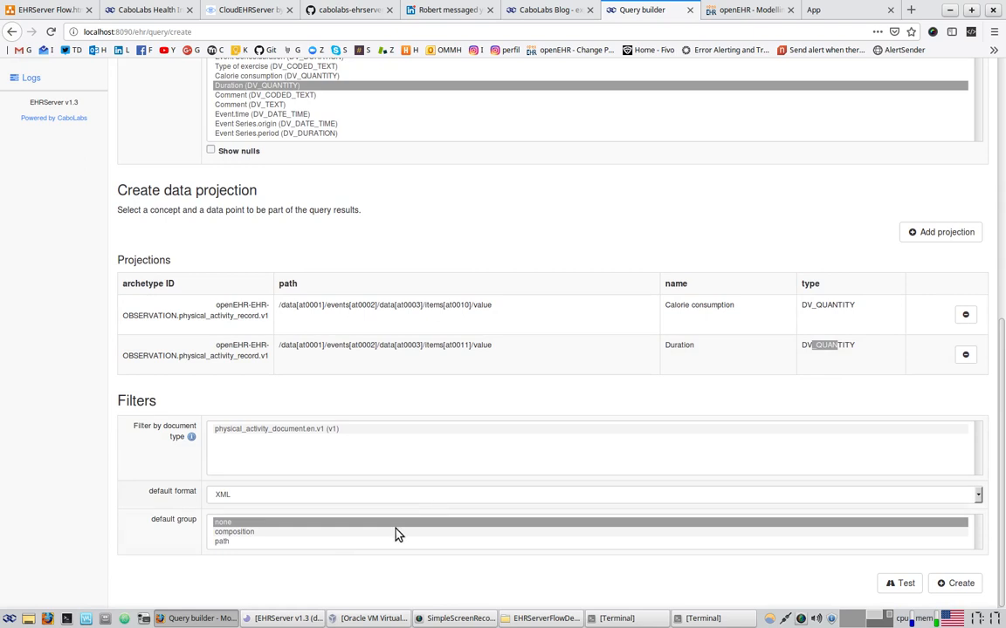
Set the query's default format to JSON and default grouping to path
click(269, 500)
click(256, 531)
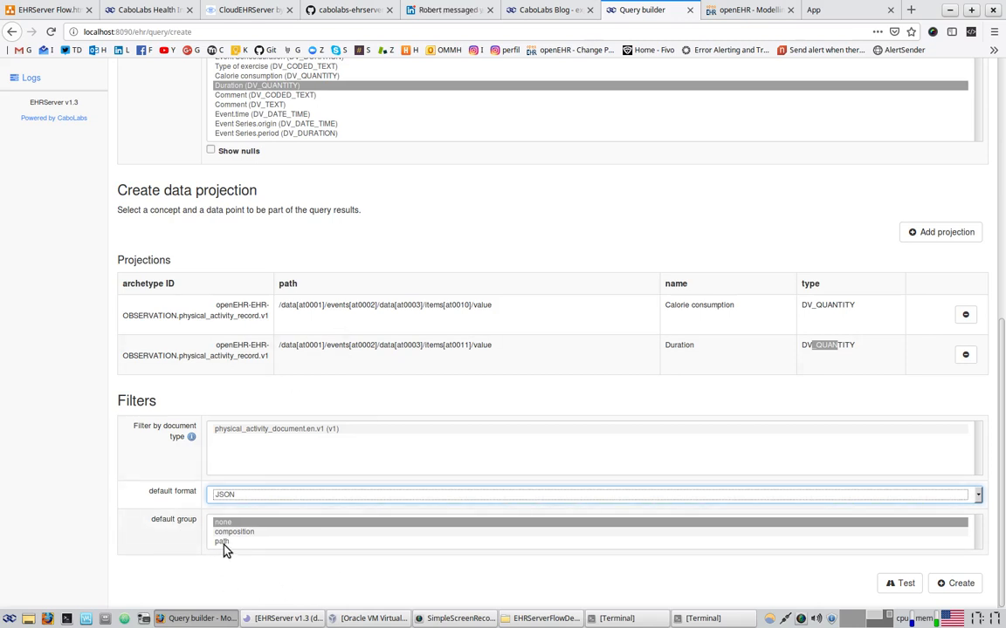
click(224, 545)
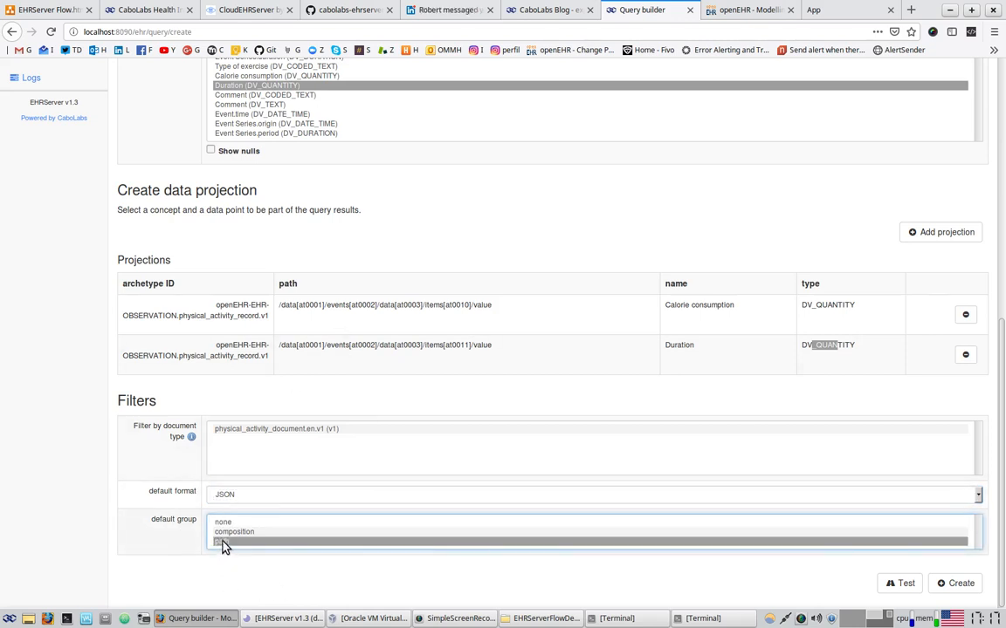
Review the Calorie consumption and Duration projection names and data paths
drag(674, 345, 703, 350)
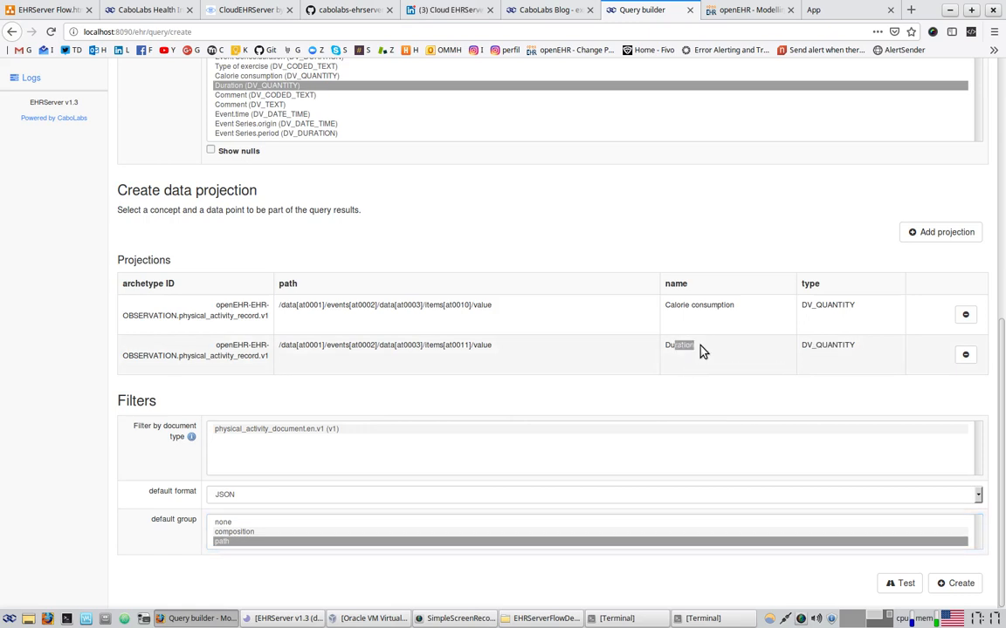
click(671, 308)
drag(671, 307, 762, 315)
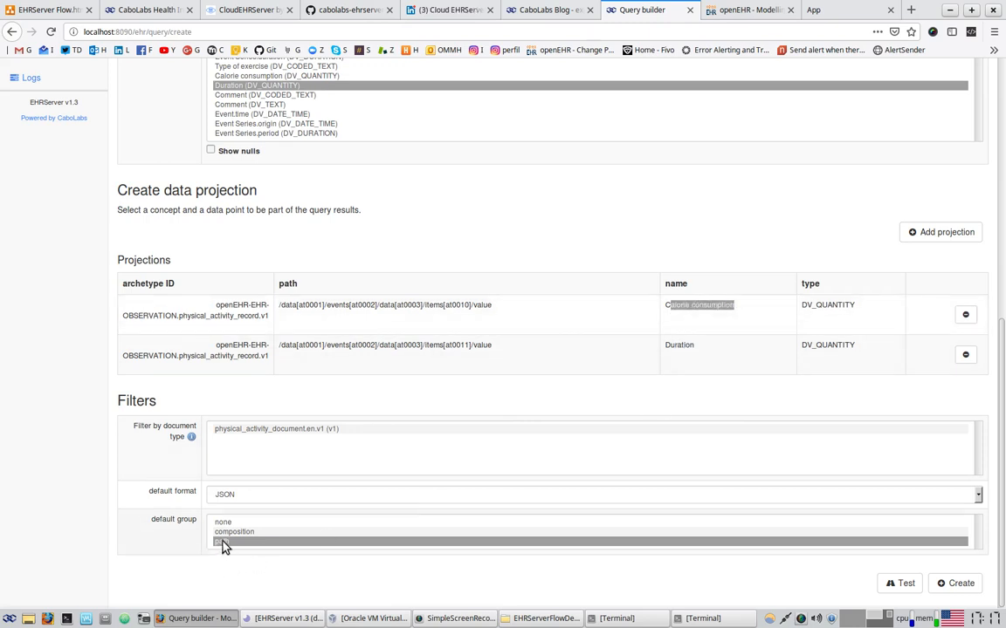
drag(299, 346, 404, 353)
drag(366, 307, 412, 307)
scroll(720, 511, down, 6)
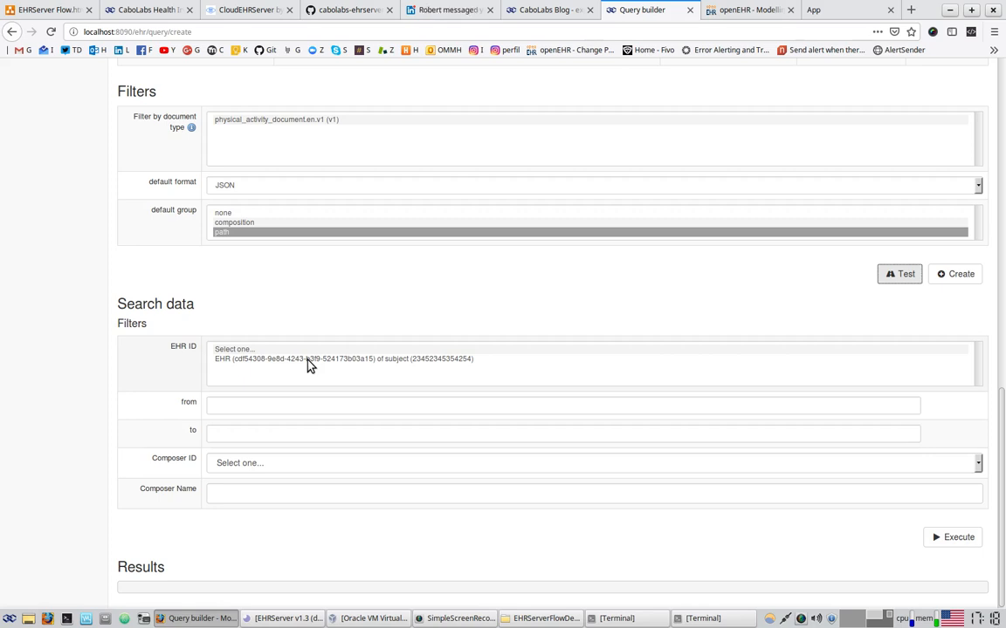
Execute the test search on the only EHR, returning calories 200, 260, 350 cal and durations
click(307, 359)
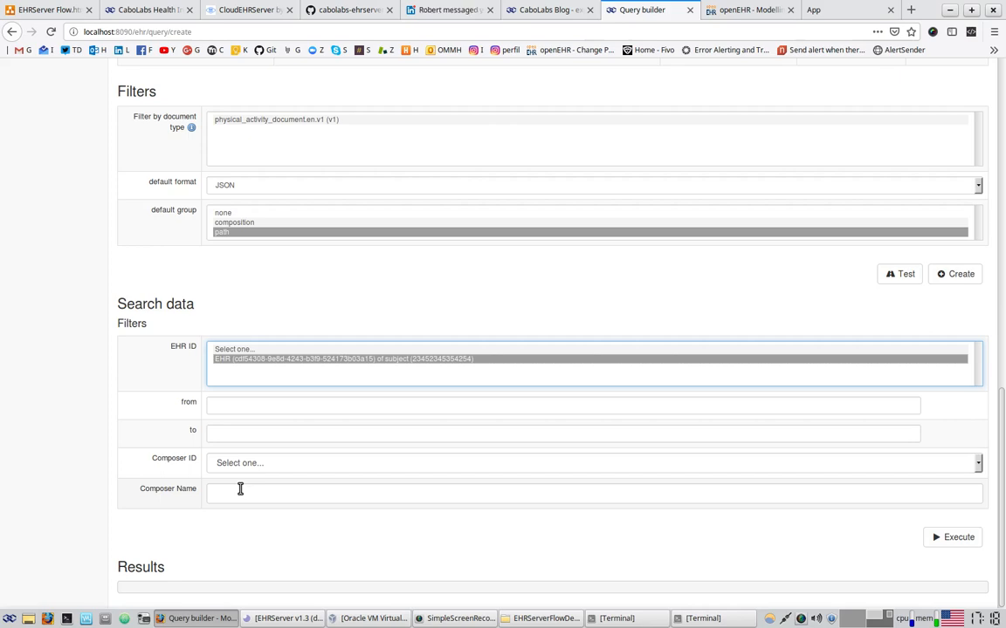
click(937, 539)
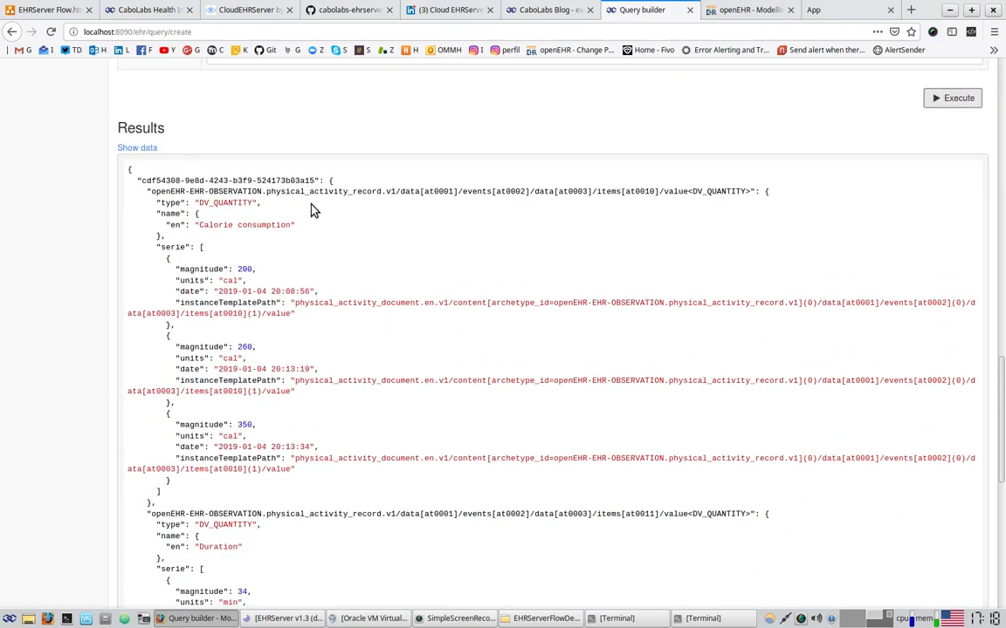
drag(146, 181, 314, 179)
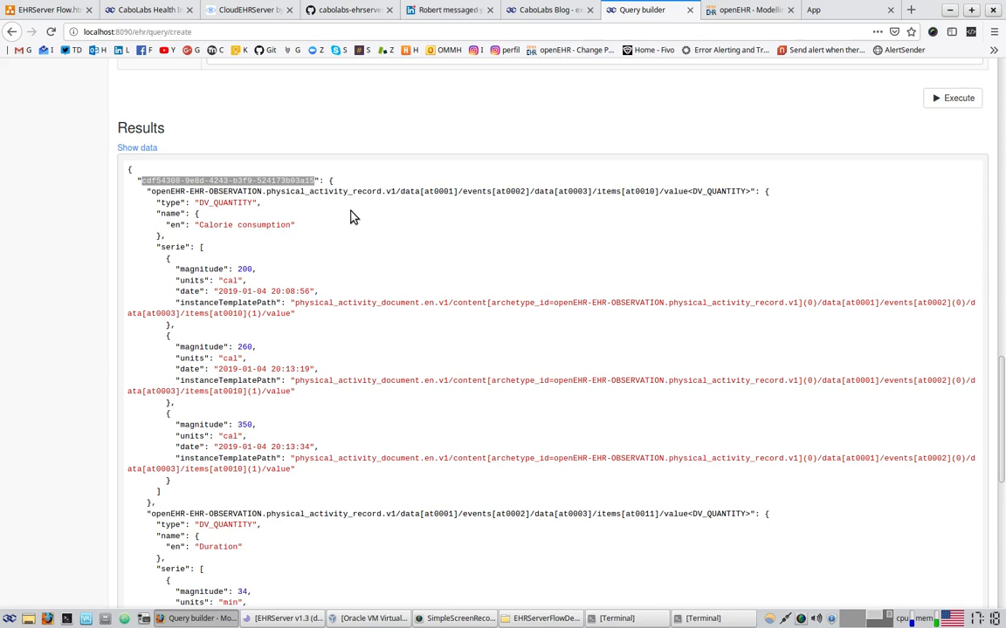
scroll(349, 217, down, 1)
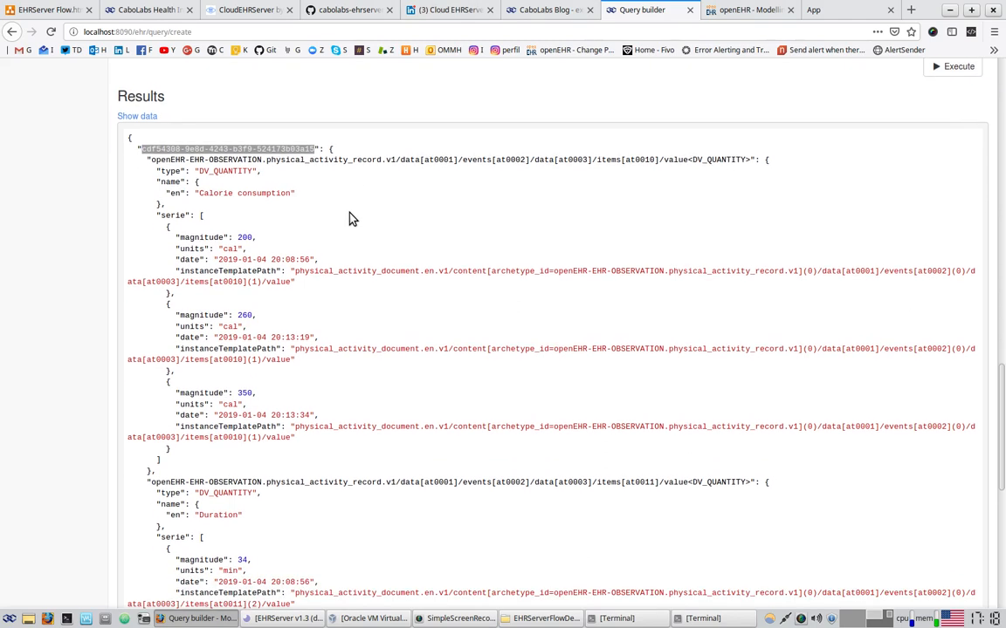
drag(160, 157, 755, 157)
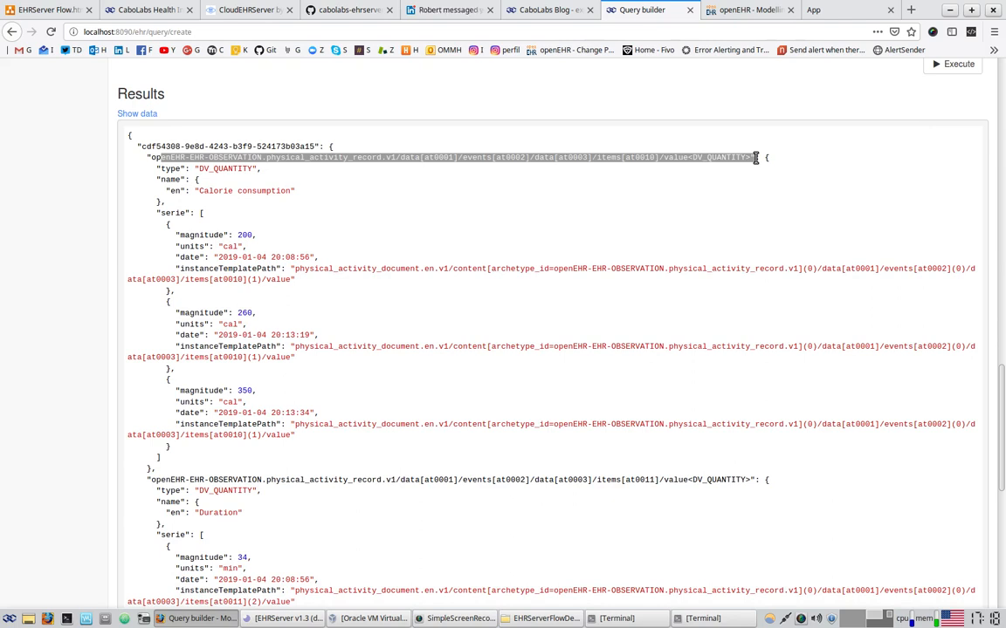
click(223, 169)
double_click(222, 168)
drag(197, 191, 289, 193)
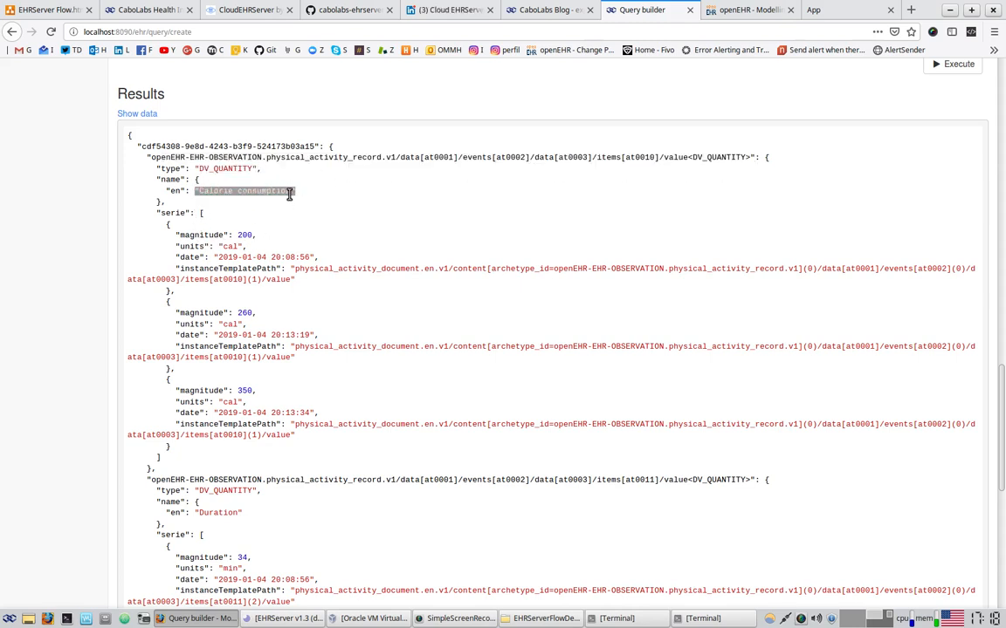
drag(172, 213, 191, 440)
click(191, 441)
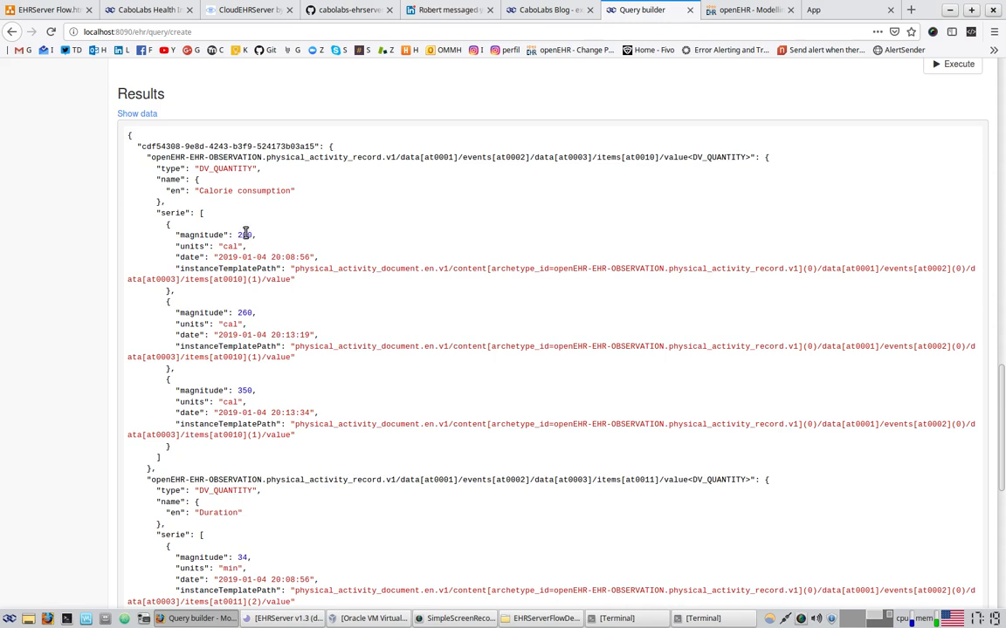
drag(201, 235, 264, 234)
drag(209, 313, 262, 313)
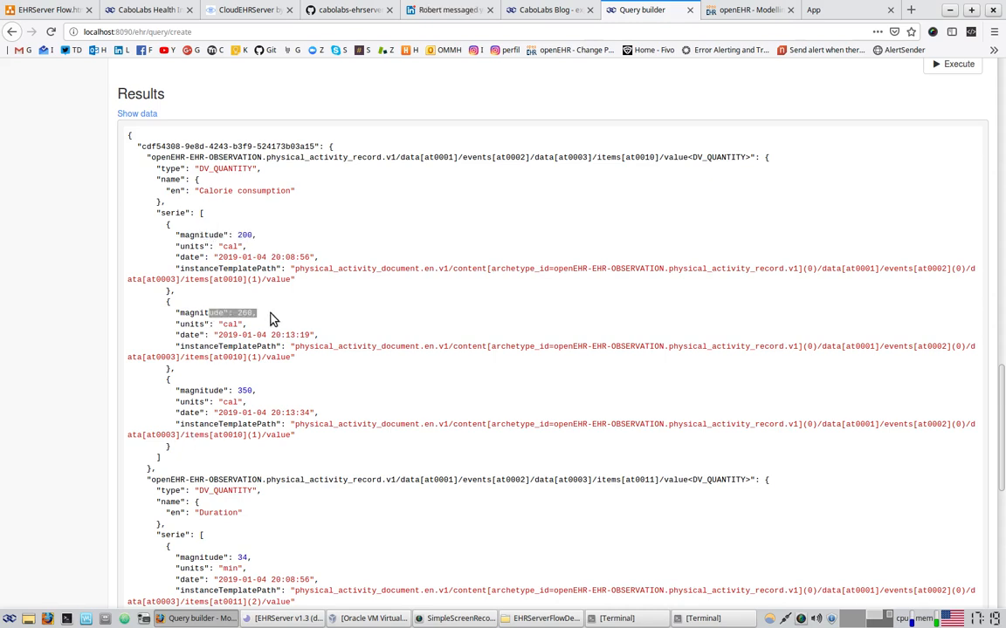
drag(194, 247, 244, 247)
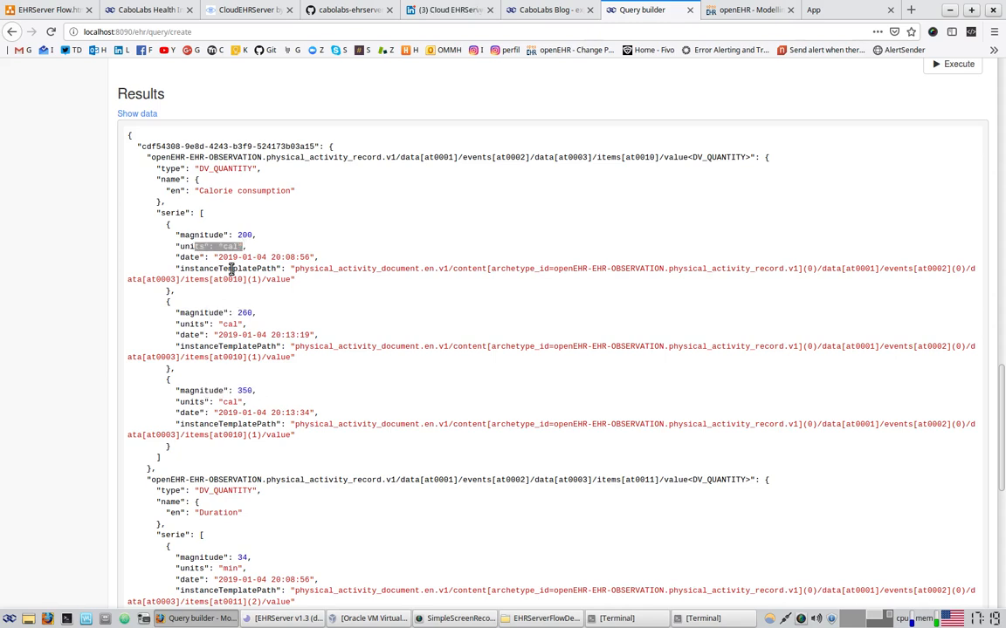
drag(196, 401, 247, 401)
drag(201, 324, 254, 322)
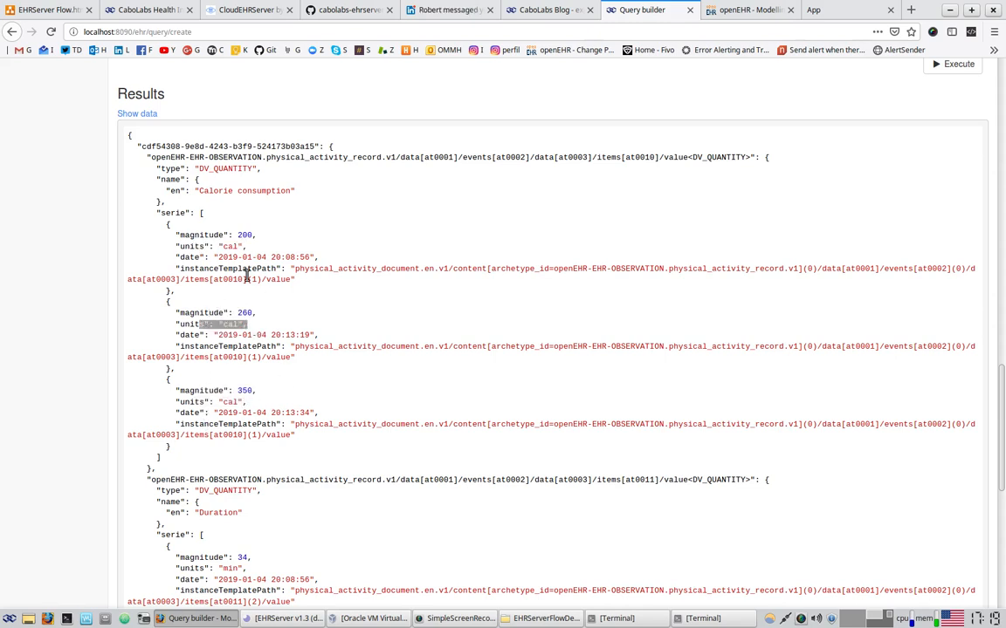
drag(182, 258, 325, 258)
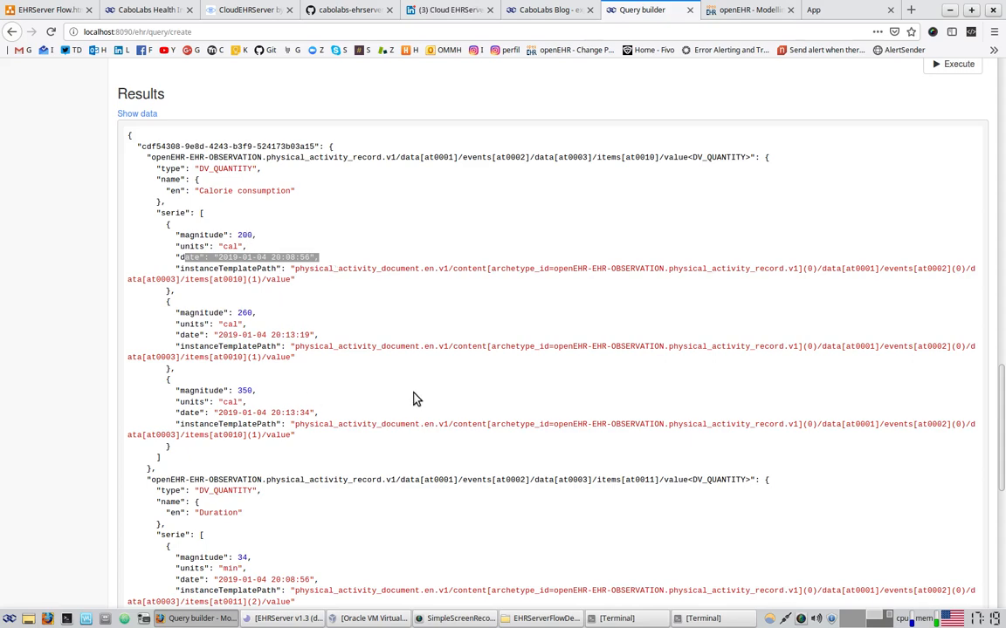
scroll(411, 398, down, 2)
scroll(328, 337, down, 4)
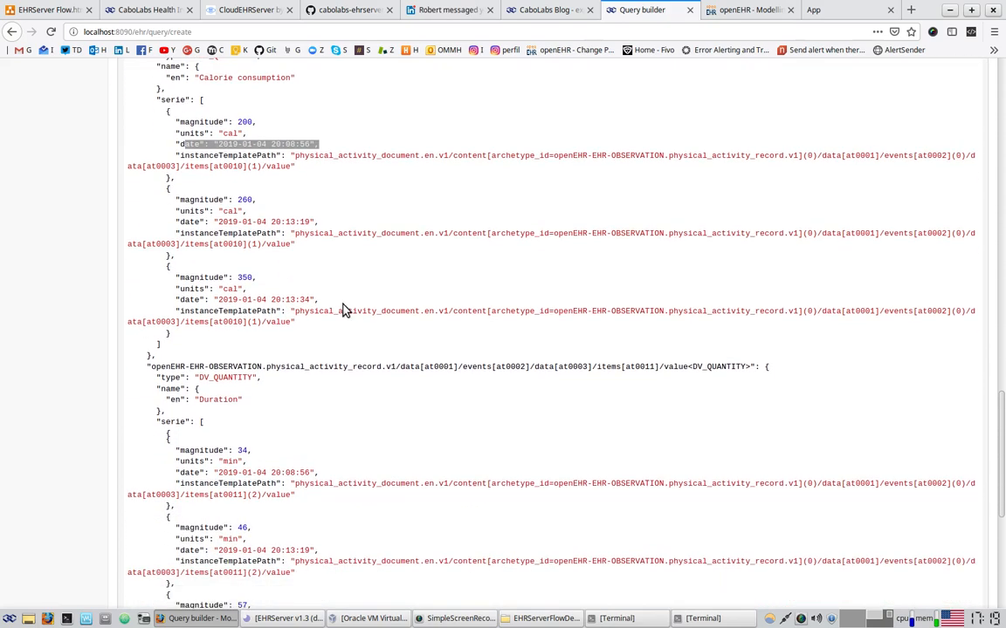
drag(200, 342, 255, 347)
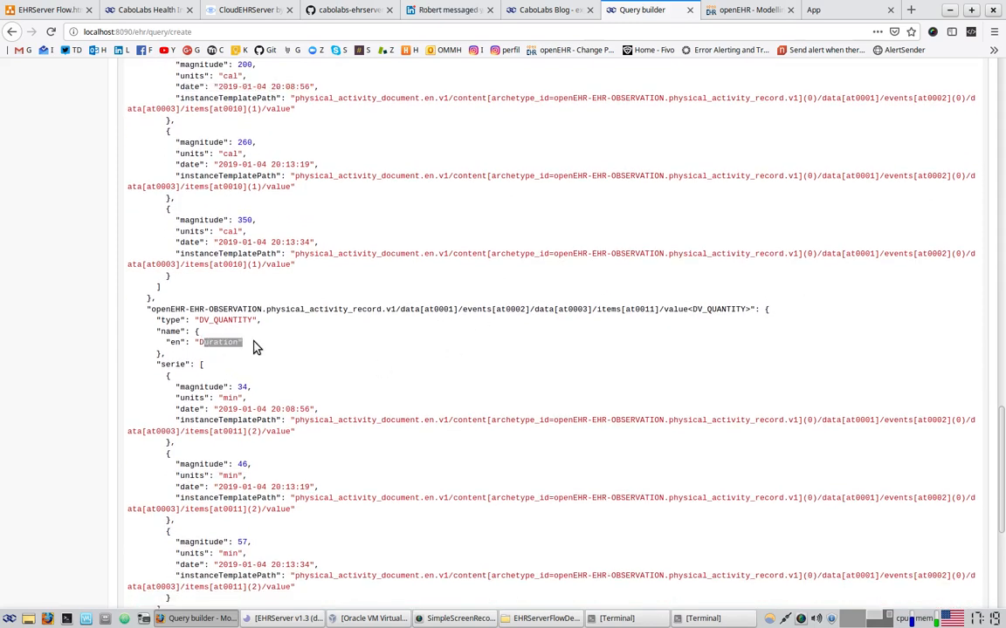
scroll(231, 349, down, 3)
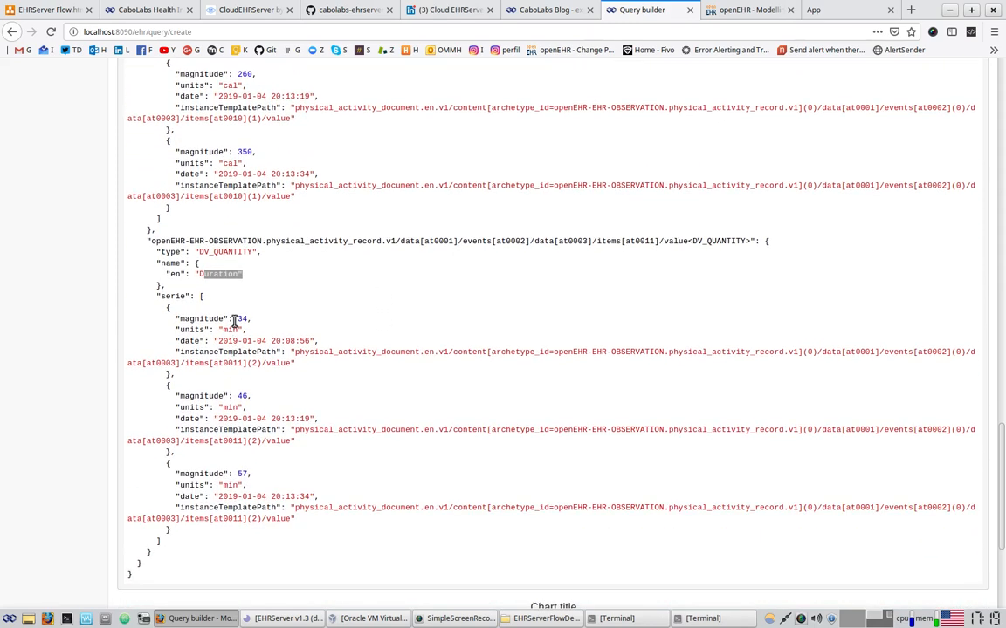
click(239, 325)
drag(241, 326, 253, 330)
mouse_move(237, 397)
mouse_down()
mouse_move(277, 397)
mouse_move(254, 410)
mouse_up()
drag(237, 474, 254, 475)
scroll(416, 406, down, 3)
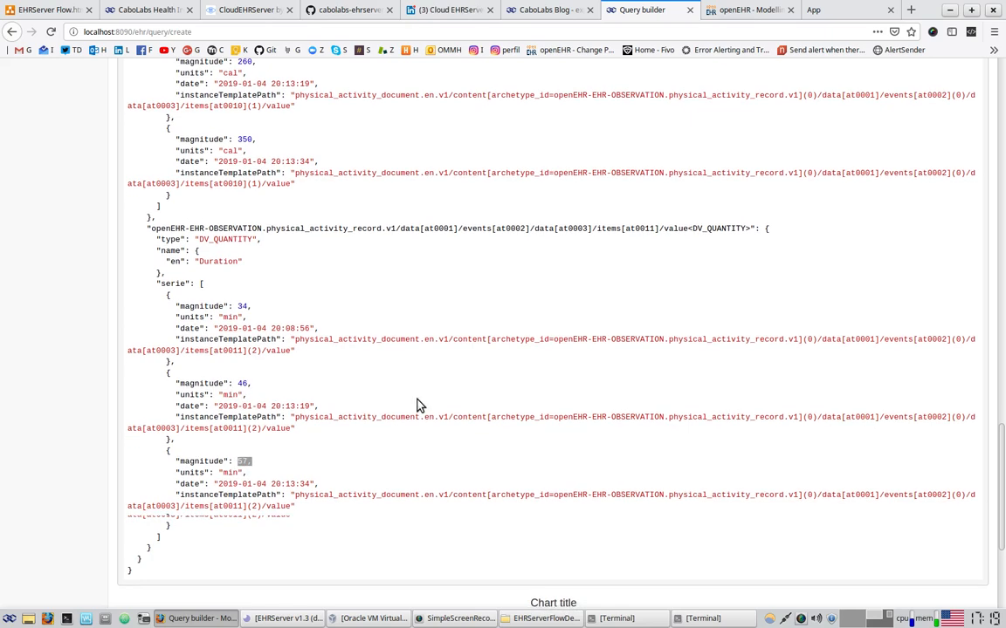
scroll(416, 405, down, 4)
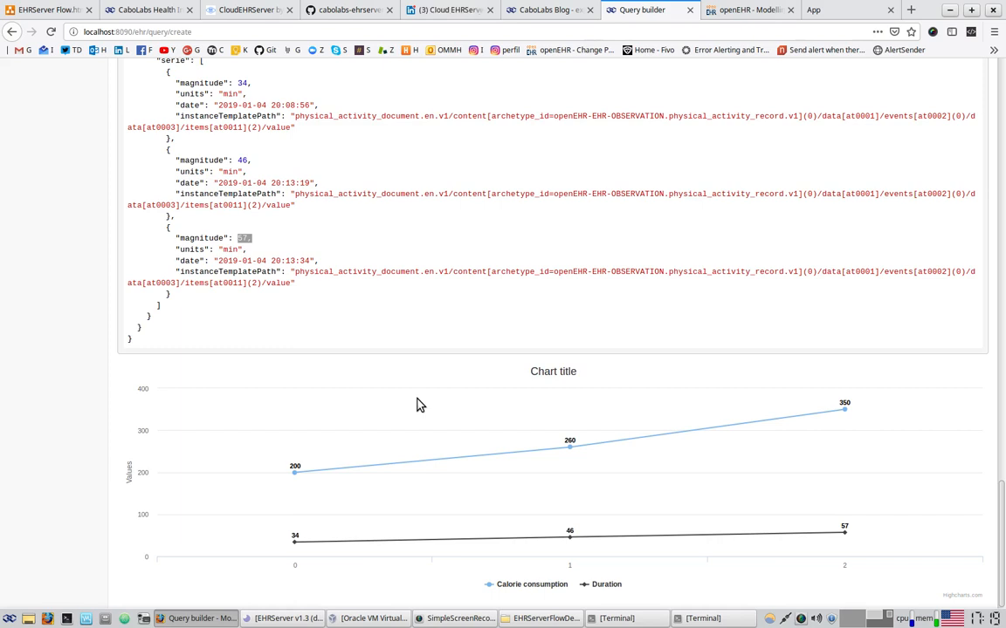
drag(184, 337, 175, 105)
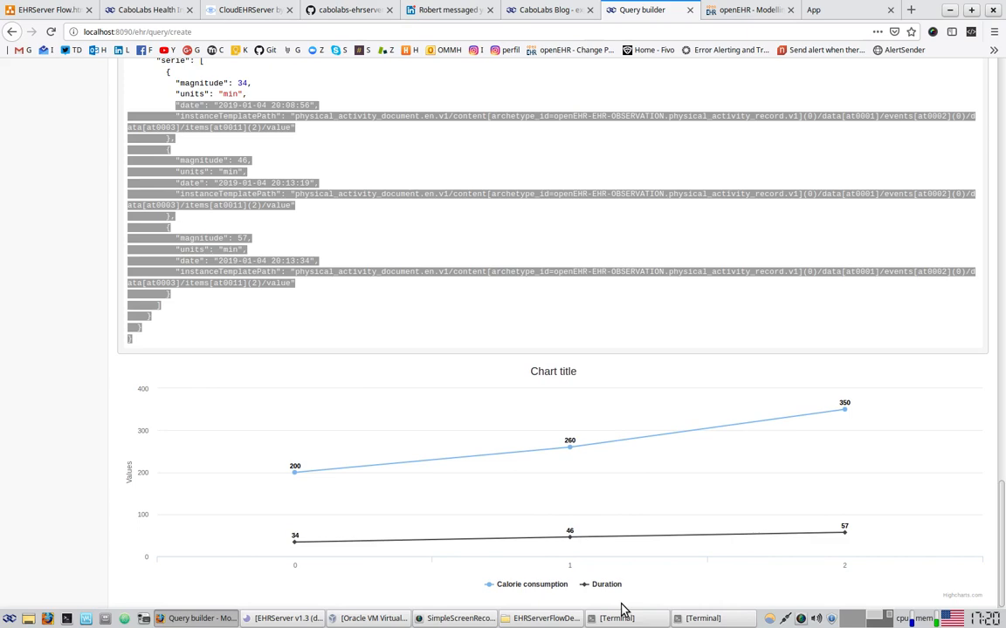
scroll(622, 608, up, 4)
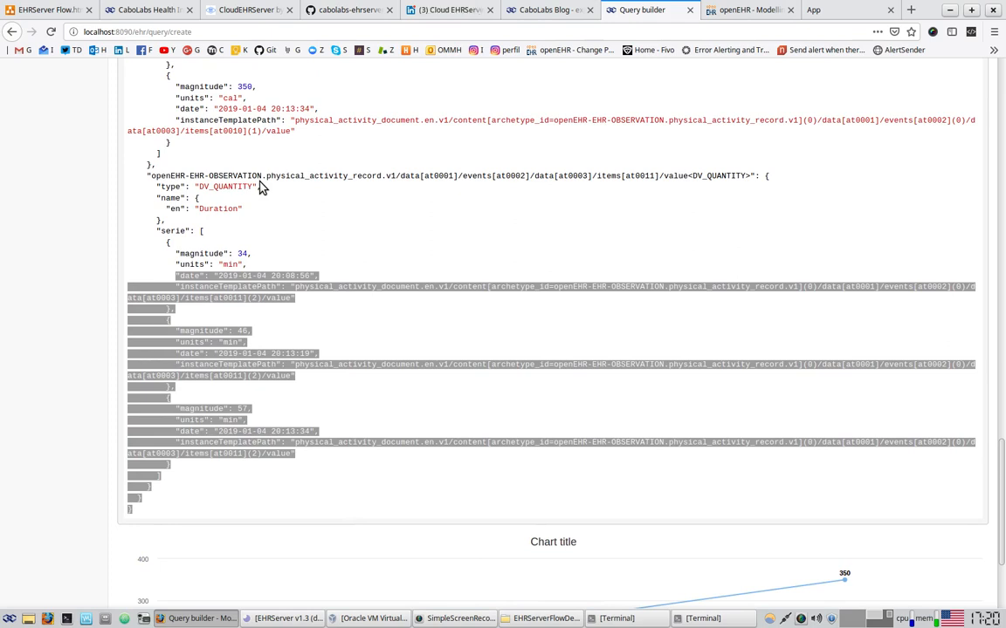
drag(171, 209, 257, 214)
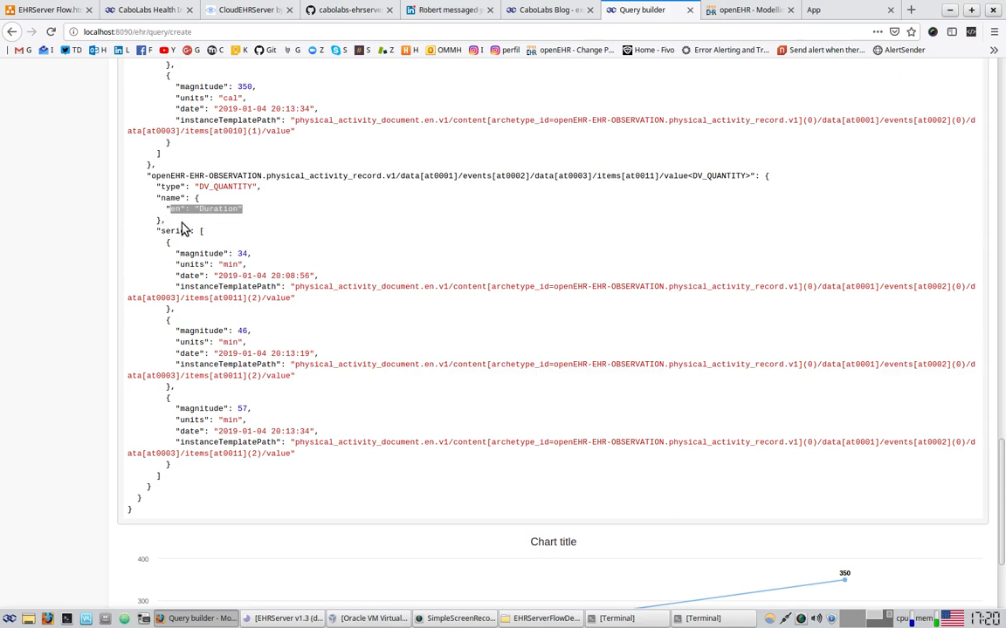
scroll(197, 227, up, 3)
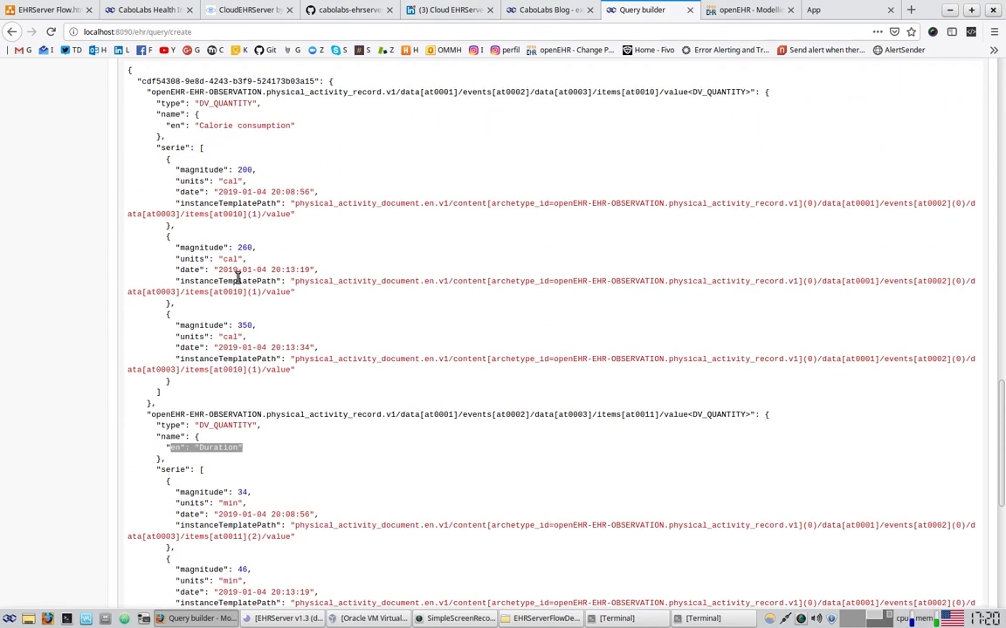
scroll(236, 277, up, 2)
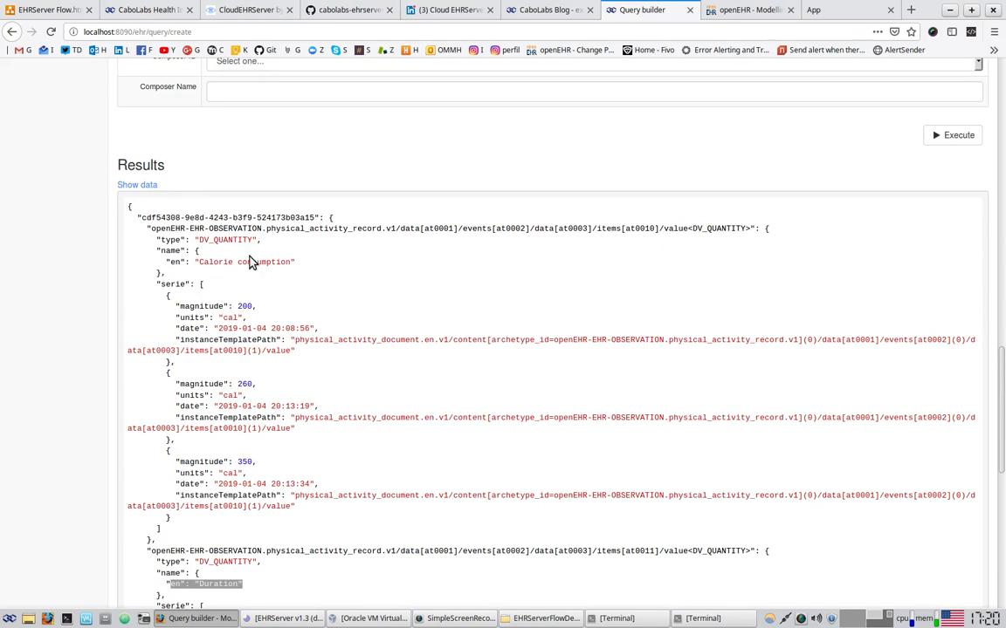
scroll(375, 386, down, 8)
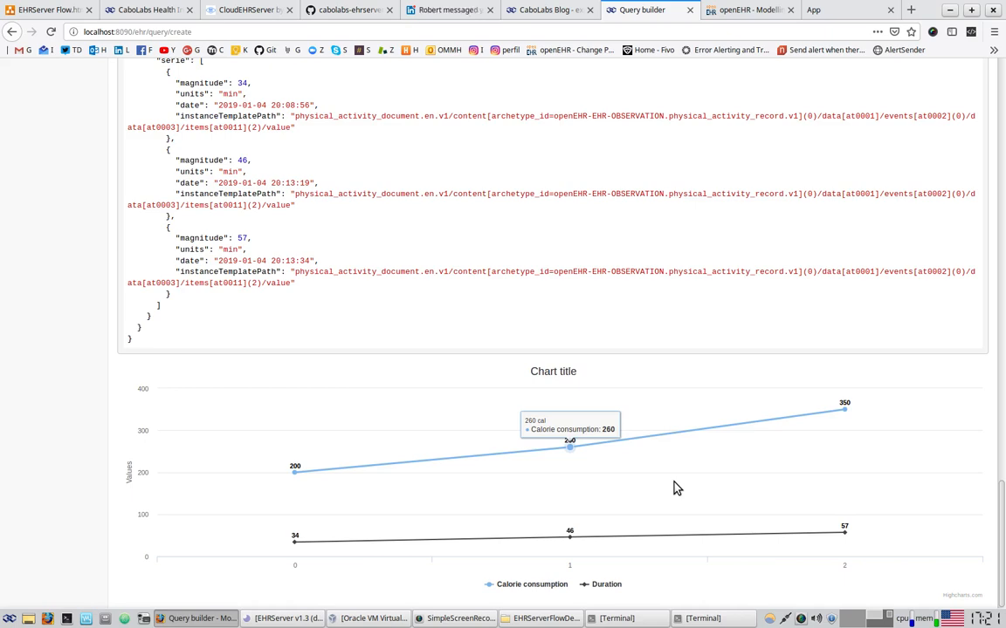
scroll(628, 480, up, 10)
scroll(629, 480, up, 4)
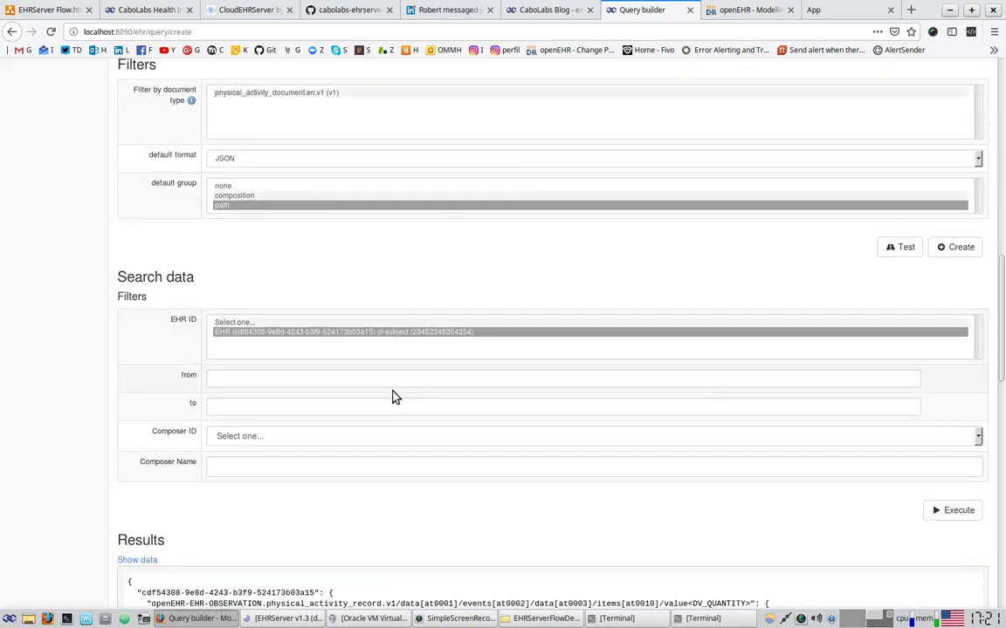
Name the query 'data' and create it
scroll(391, 398, up, 6)
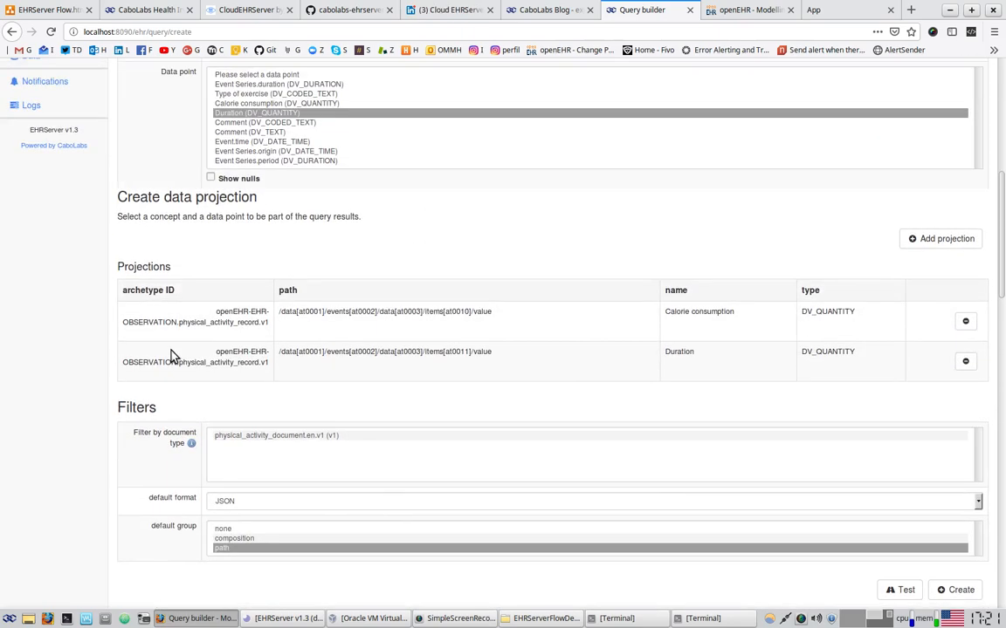
scroll(129, 399, up, 2)
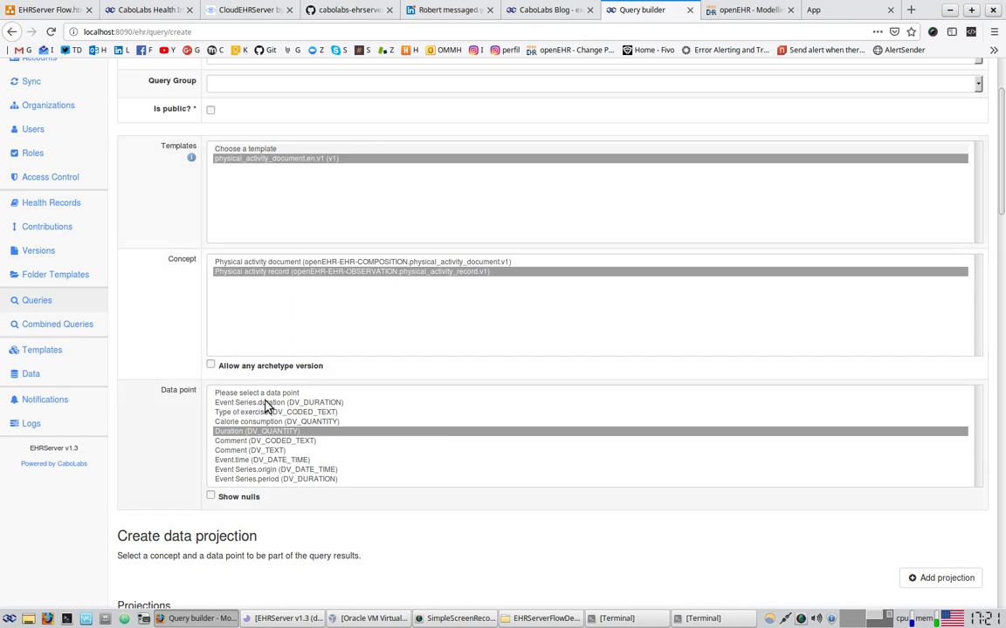
scroll(218, 393, down, 3)
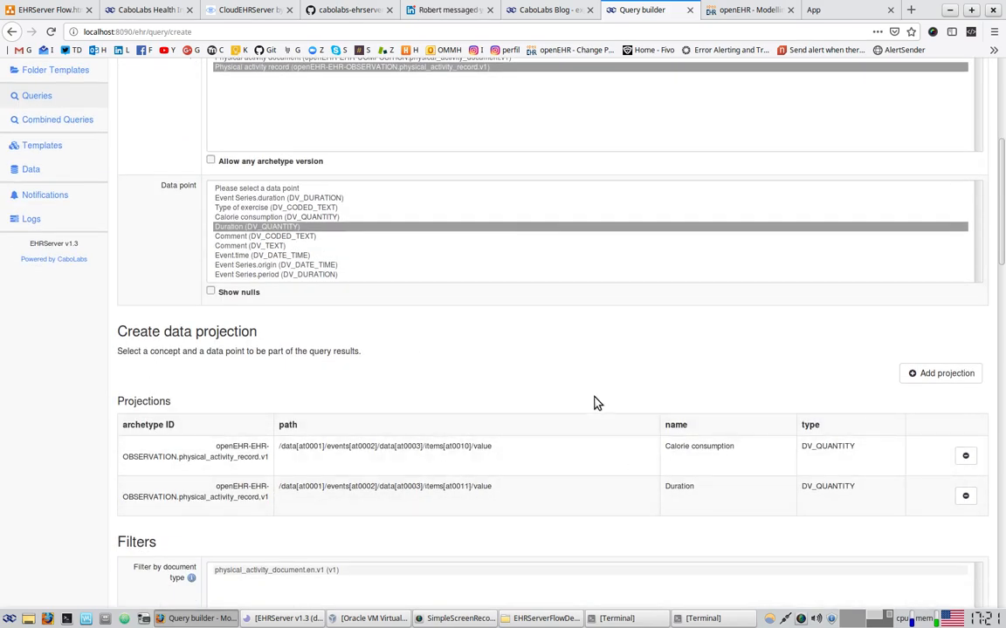
scroll(634, 421, down, 6)
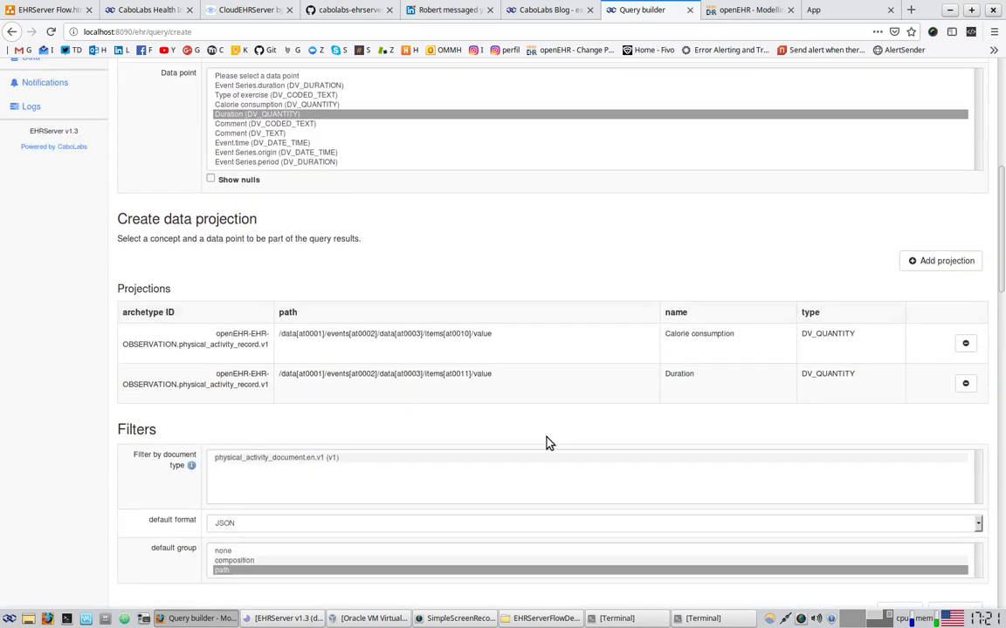
scroll(179, 415, down, 3)
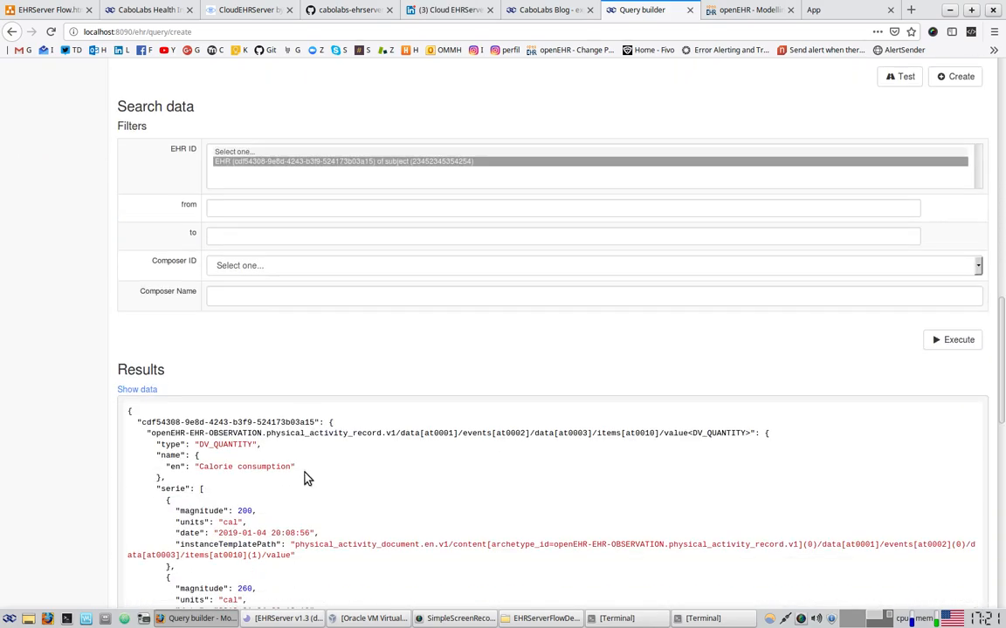
scroll(690, 434, up, 3)
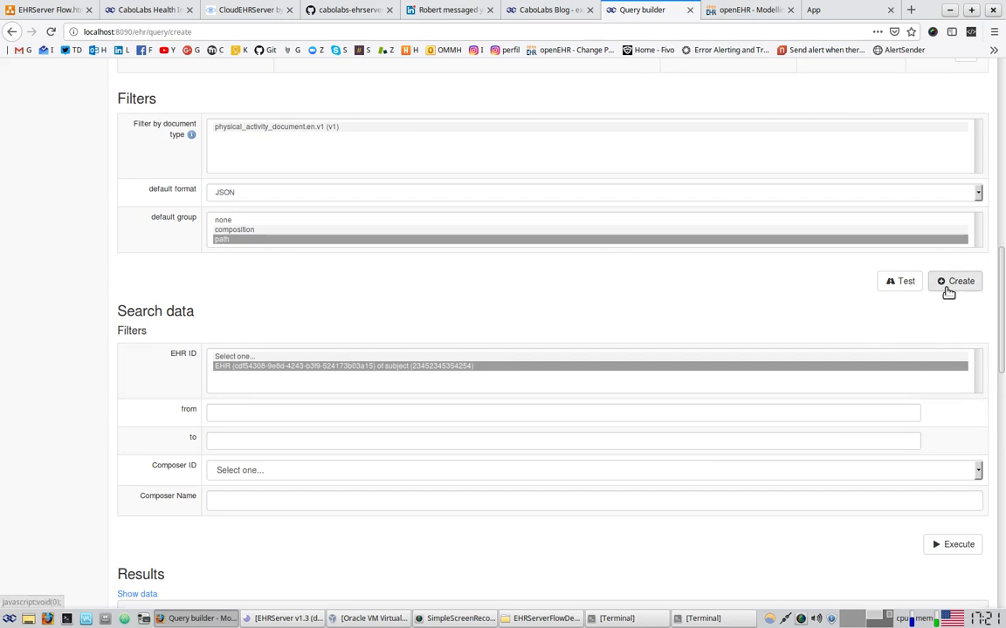
scroll(625, 360, up, 8)
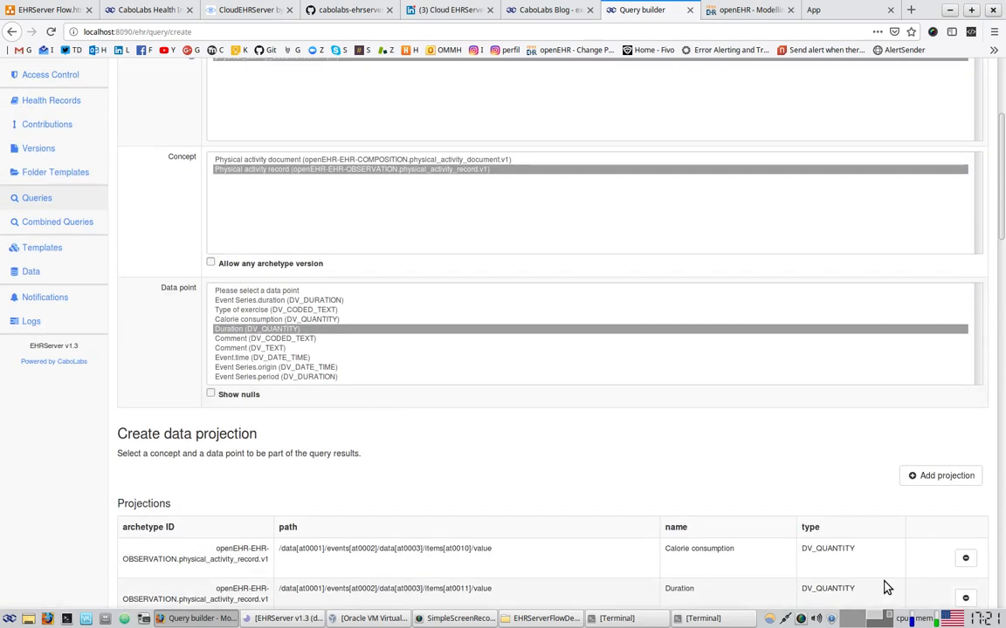
scroll(886, 587, up, 3)
click(239, 142)
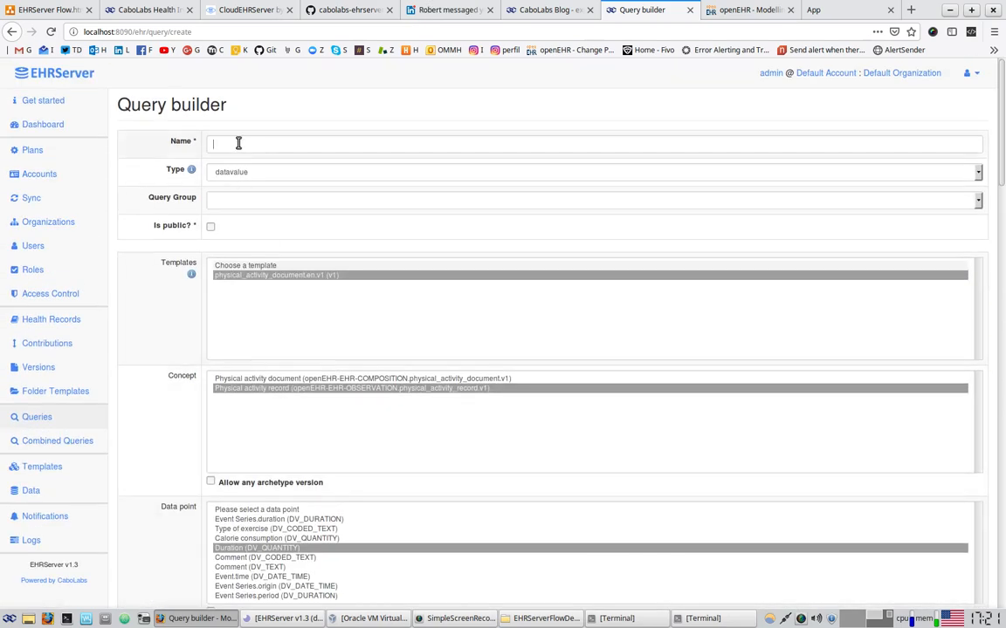
text(data)
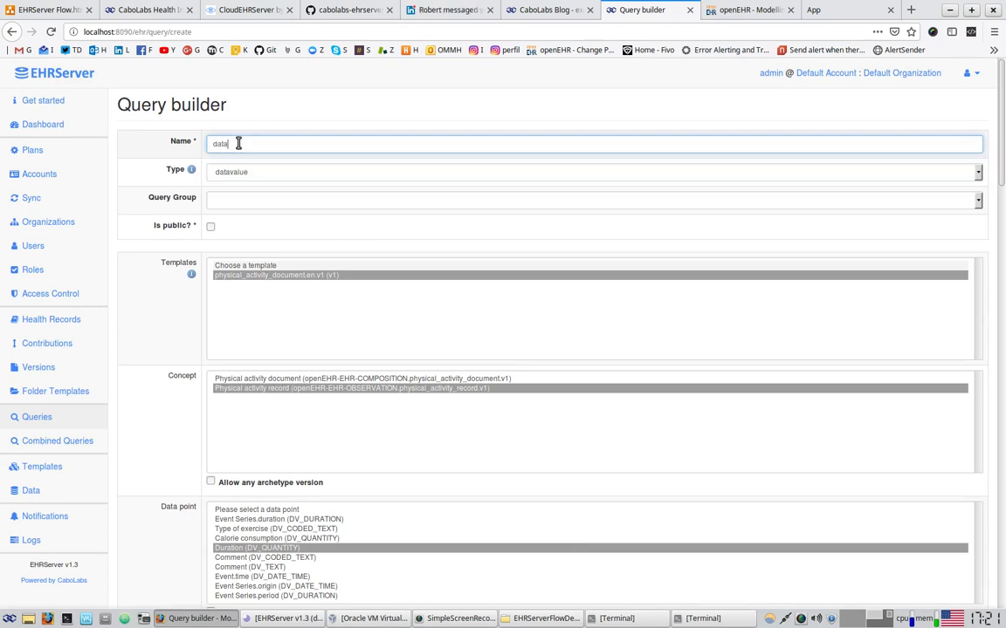
drag(229, 143, 203, 143)
scroll(189, 243, down, 8)
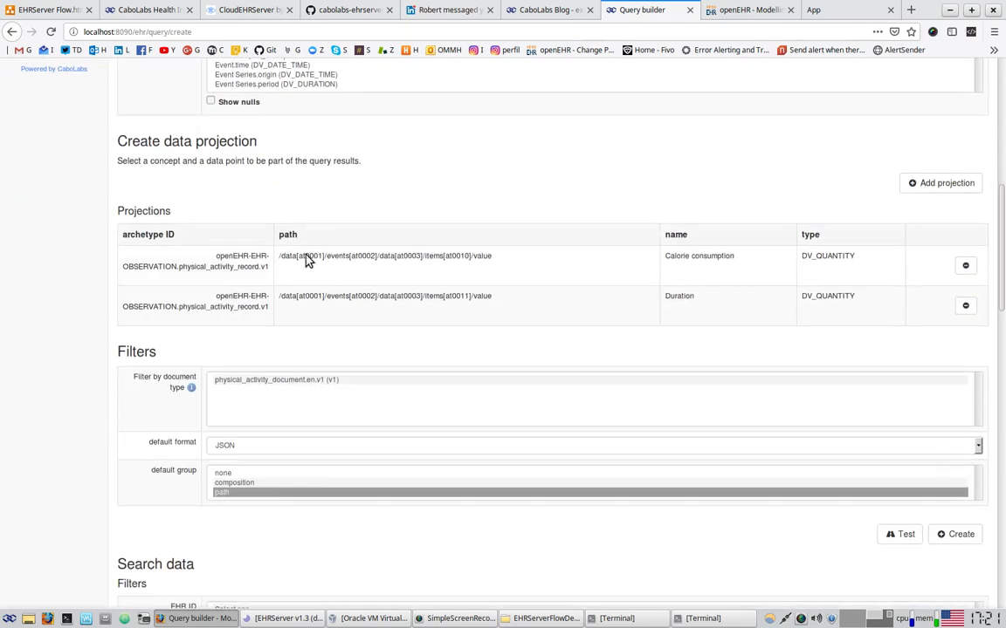
click(953, 538)
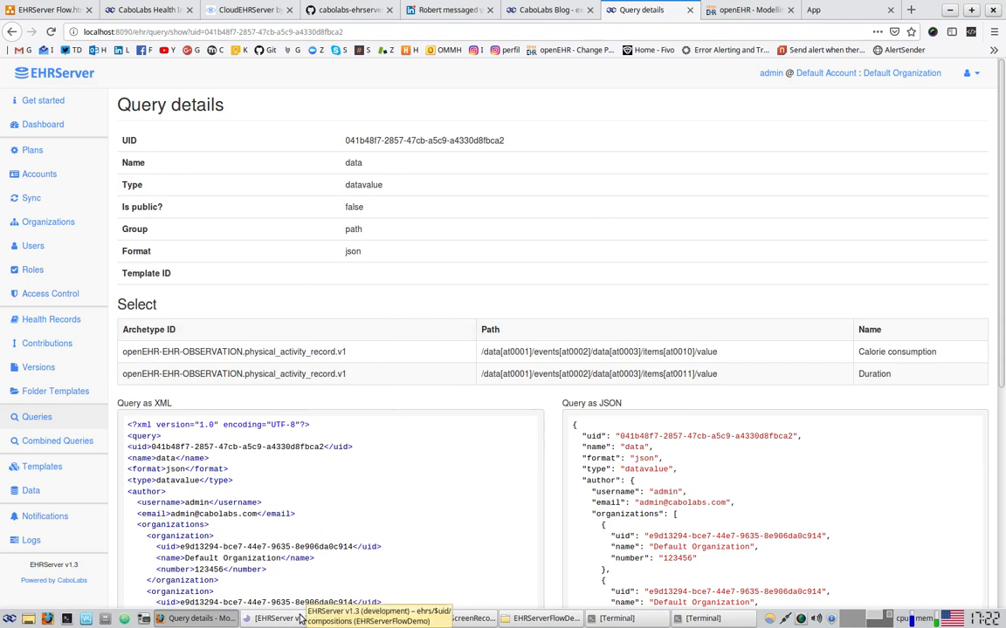
Switch to Insomnia and collapse the compositions and ehrs request folders
click(300, 618)
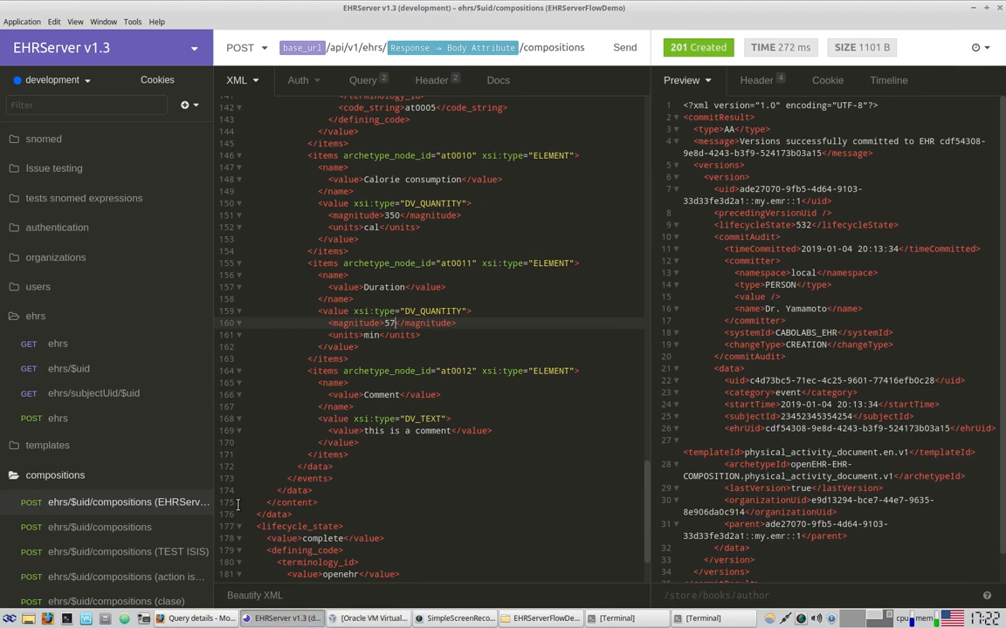
click(61, 475)
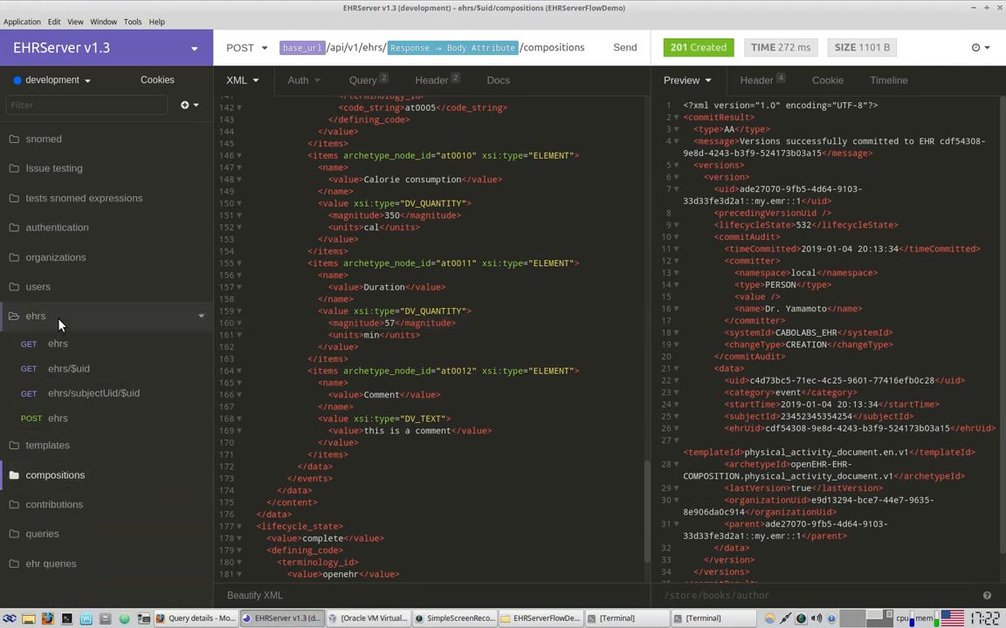
click(56, 318)
Send the GET queries request and dismiss the resulting render error
click(39, 441)
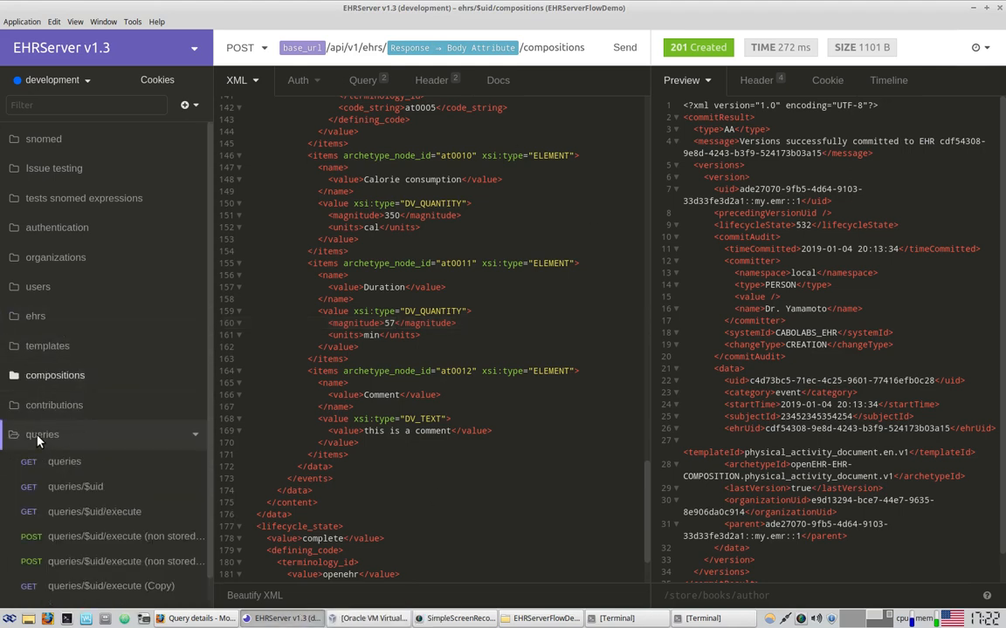
scroll(150, 263, down, 1)
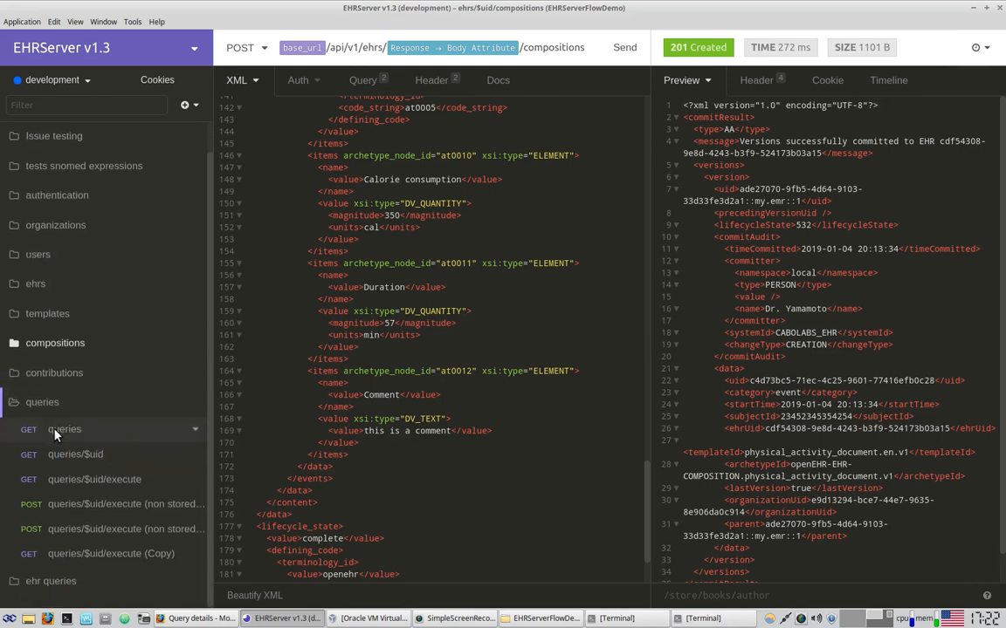
click(54, 431)
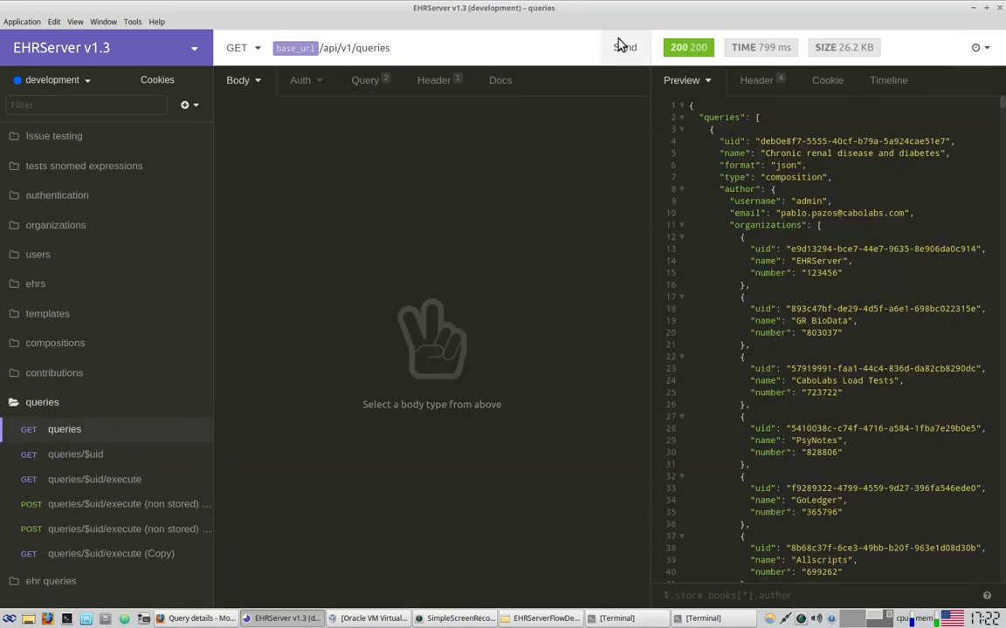
click(620, 45)
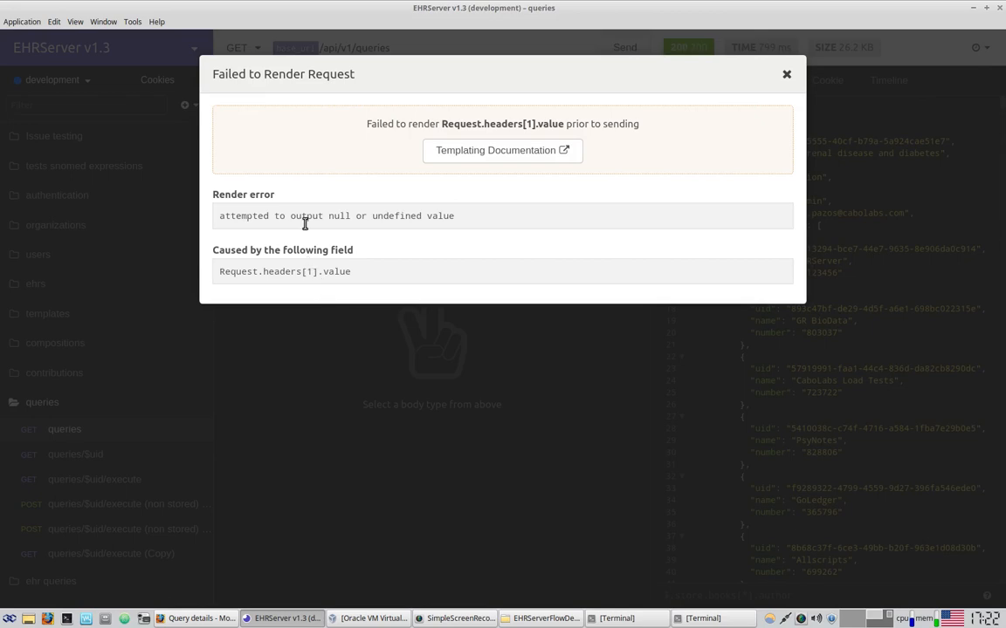
click(786, 74)
Swap the api_key Authorization header for the first one and resend the request
click(370, 85)
click(428, 81)
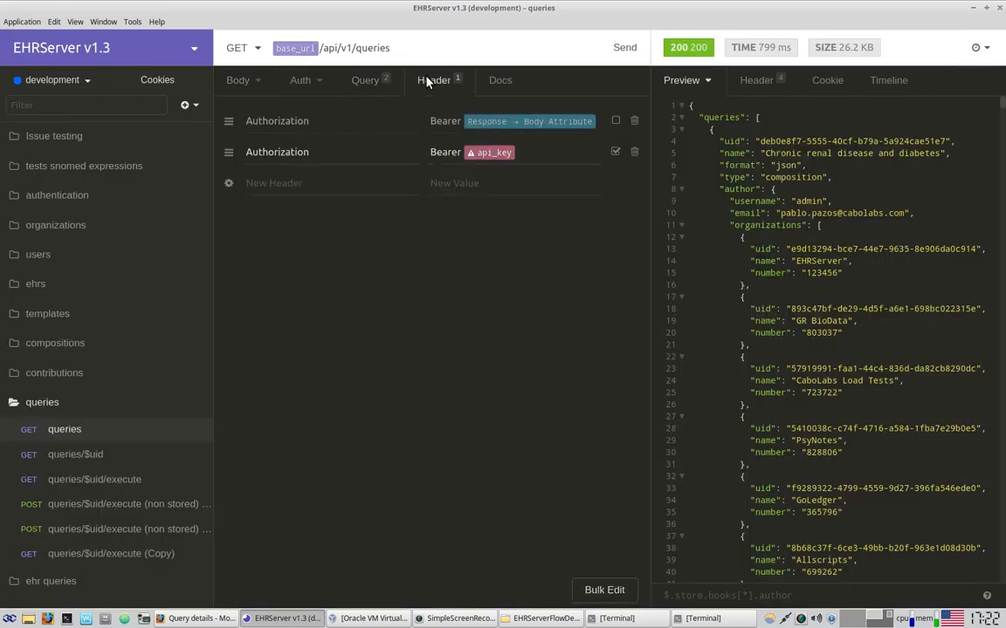
click(614, 151)
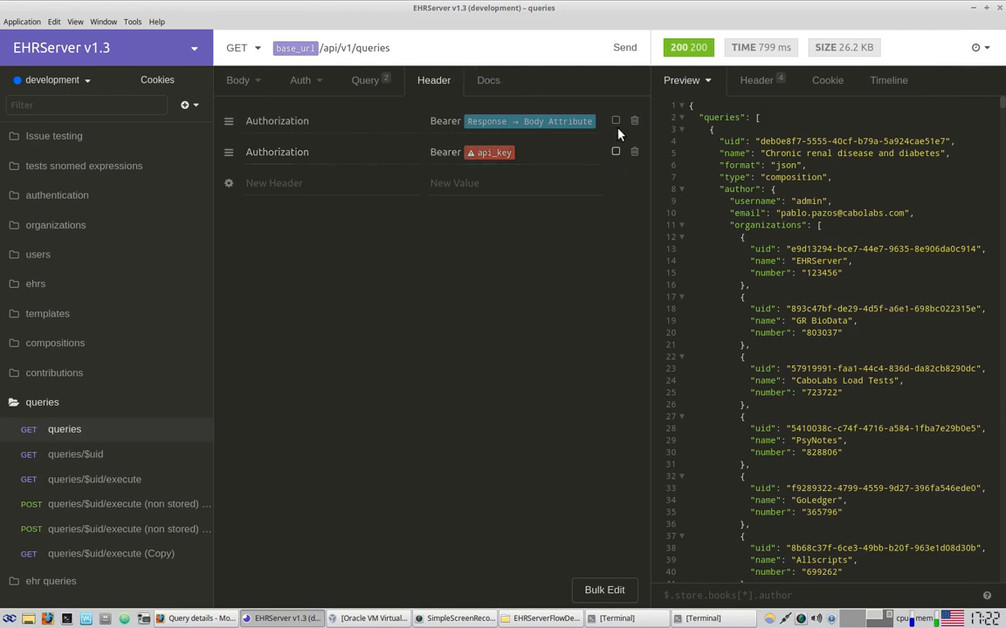
click(615, 120)
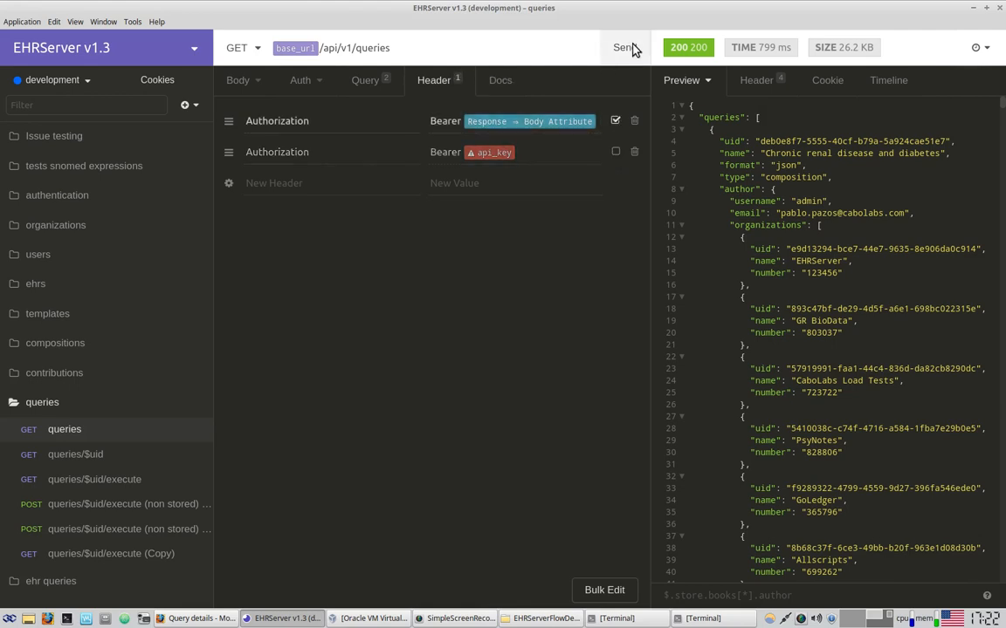
click(625, 48)
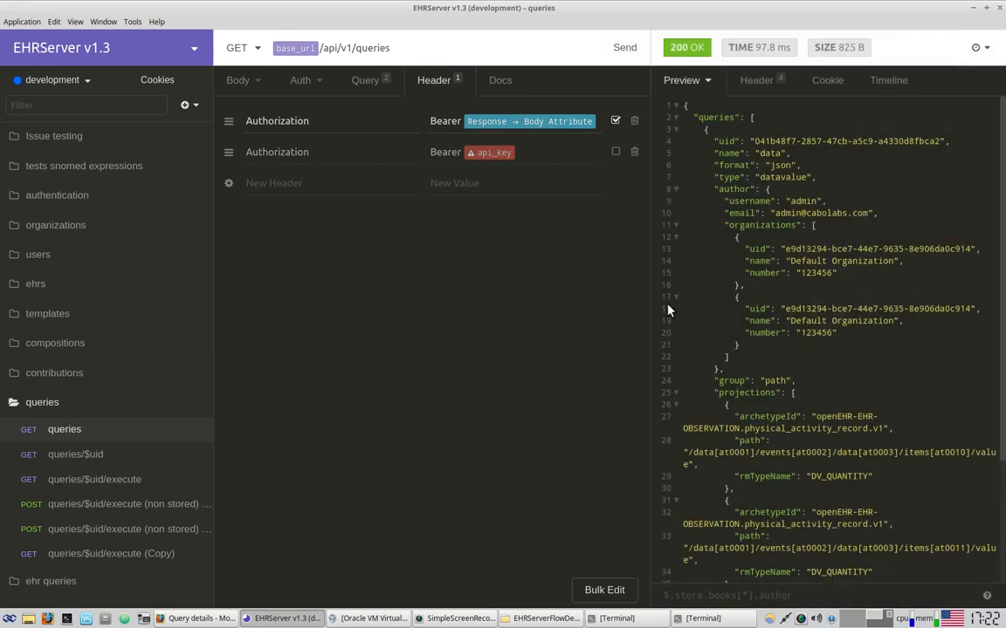
Widen the Preview and inspect the 'data' query's projections and pagination JSON
drag(655, 275, 552, 287)
drag(670, 118, 768, 536)
scroll(768, 538, down, 3)
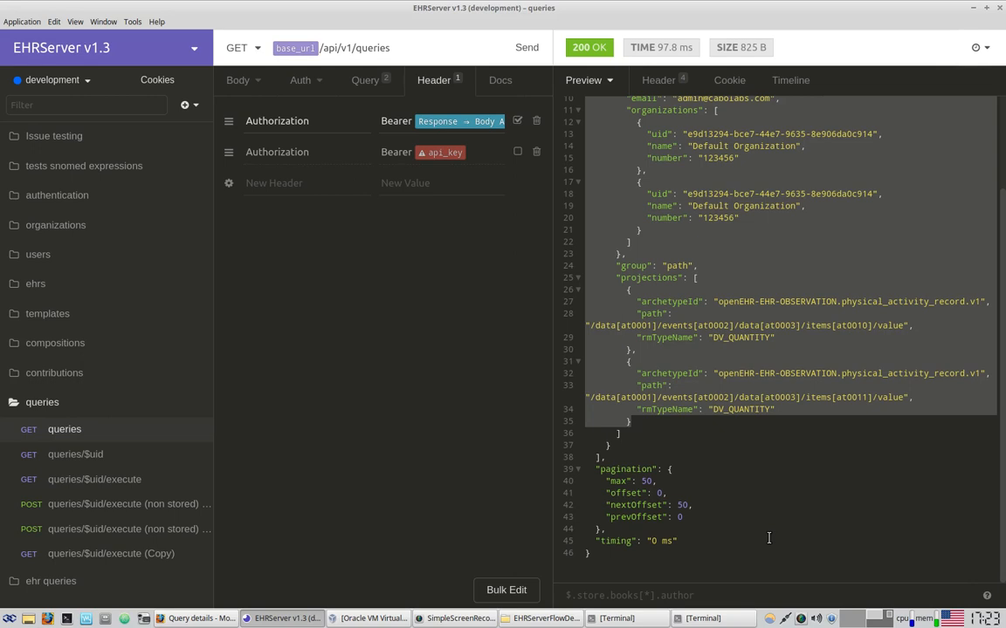
scroll(751, 535, up, 3)
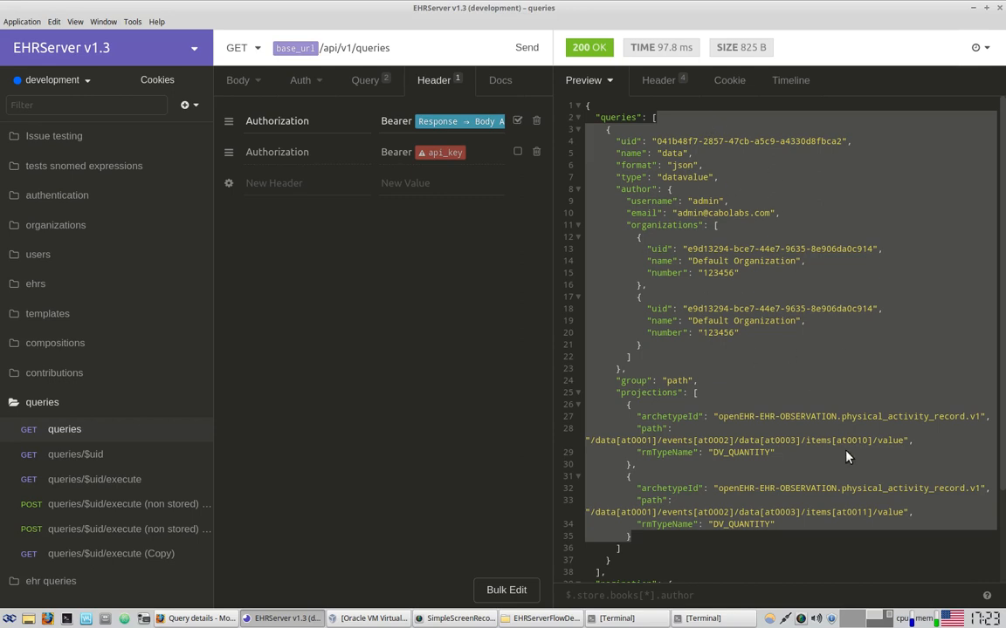
scroll(812, 454, down, 3)
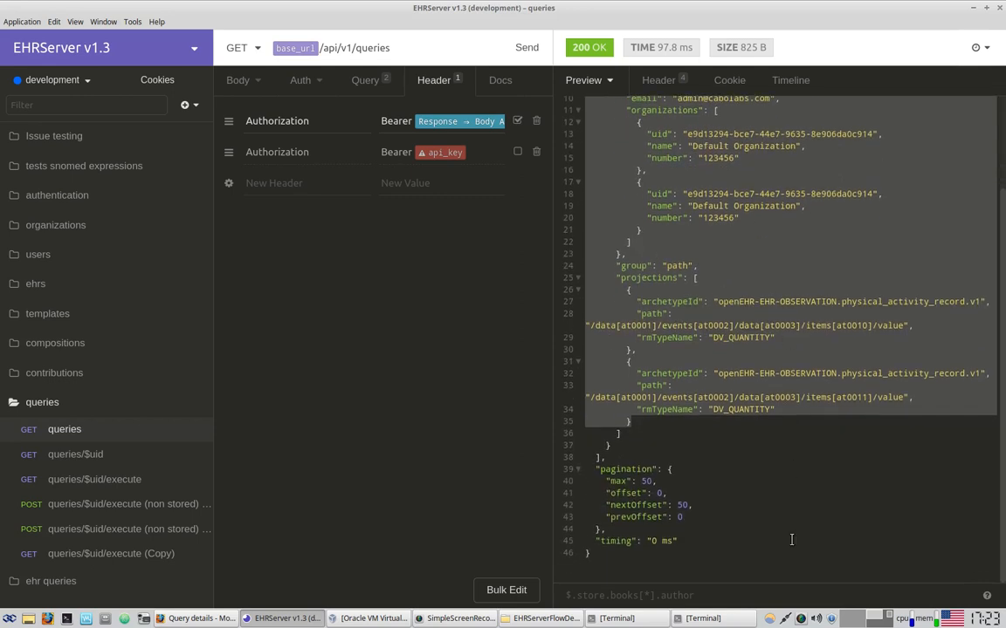
scroll(786, 550, up, 1)
drag(621, 501, 668, 549)
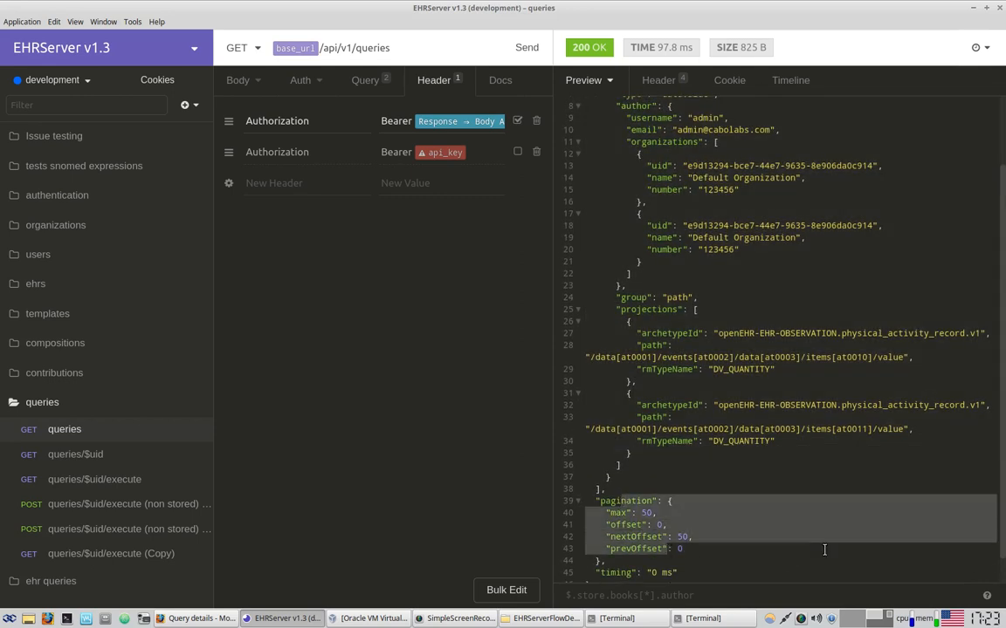
scroll(824, 550, up, 3)
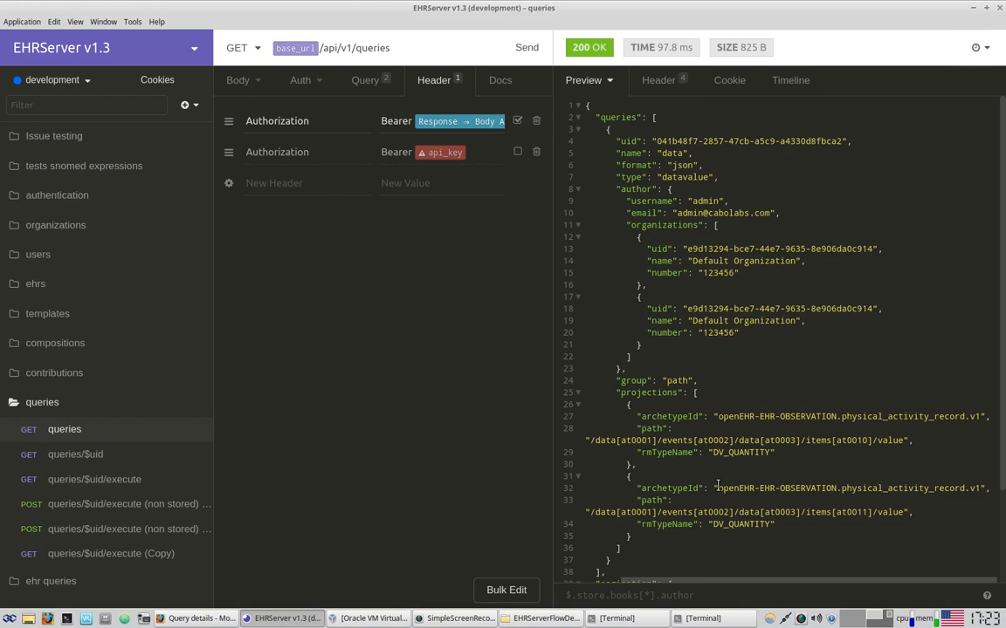
drag(677, 417, 877, 486)
click(788, 505)
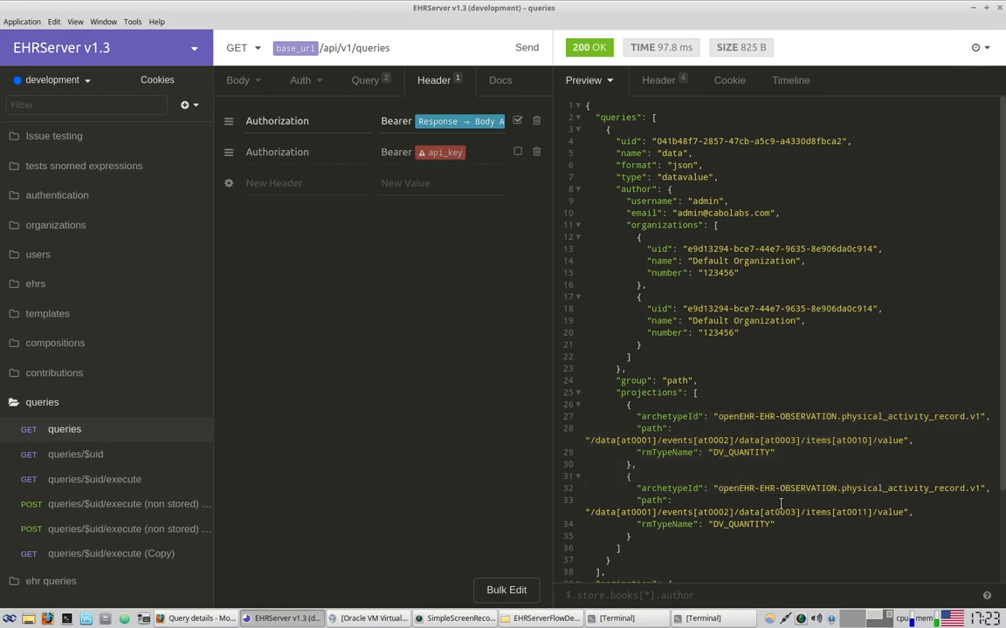
In the execute request, disable the api_key header, enable the first Authorization header
click(106, 481)
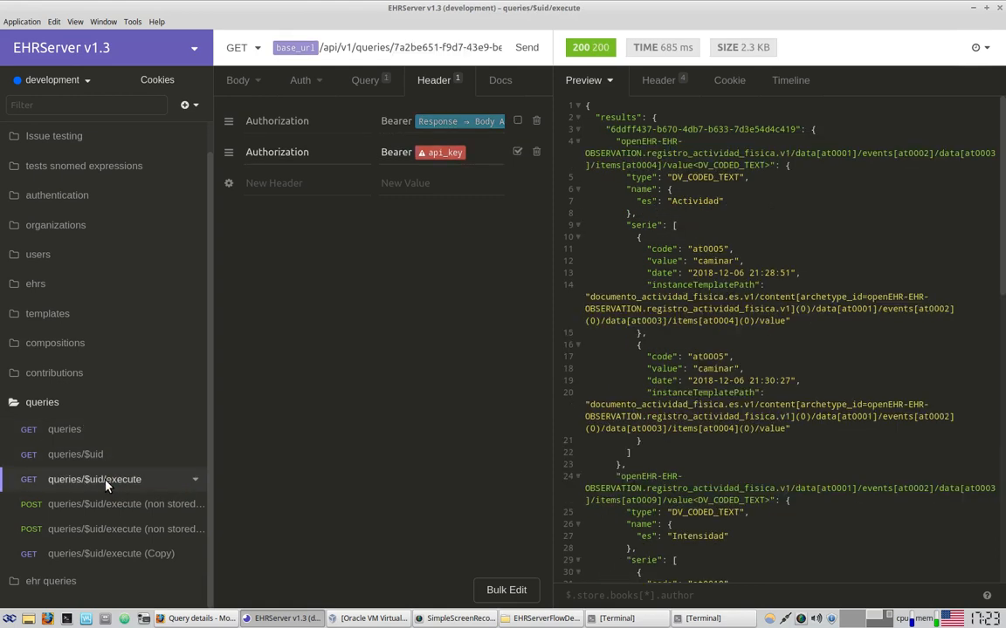
click(518, 153)
click(516, 120)
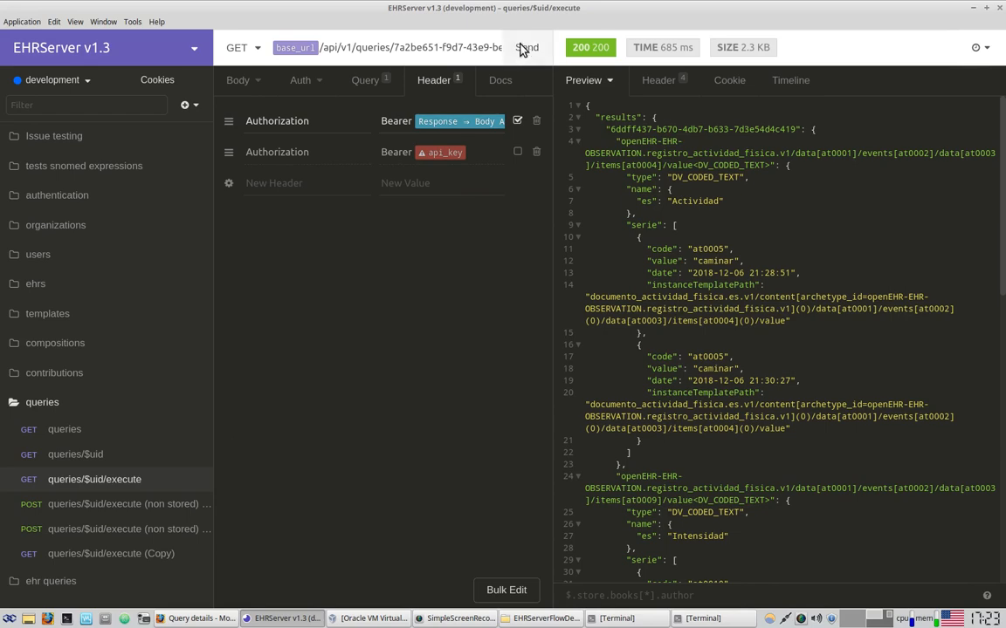
drag(572, 52, 718, 52)
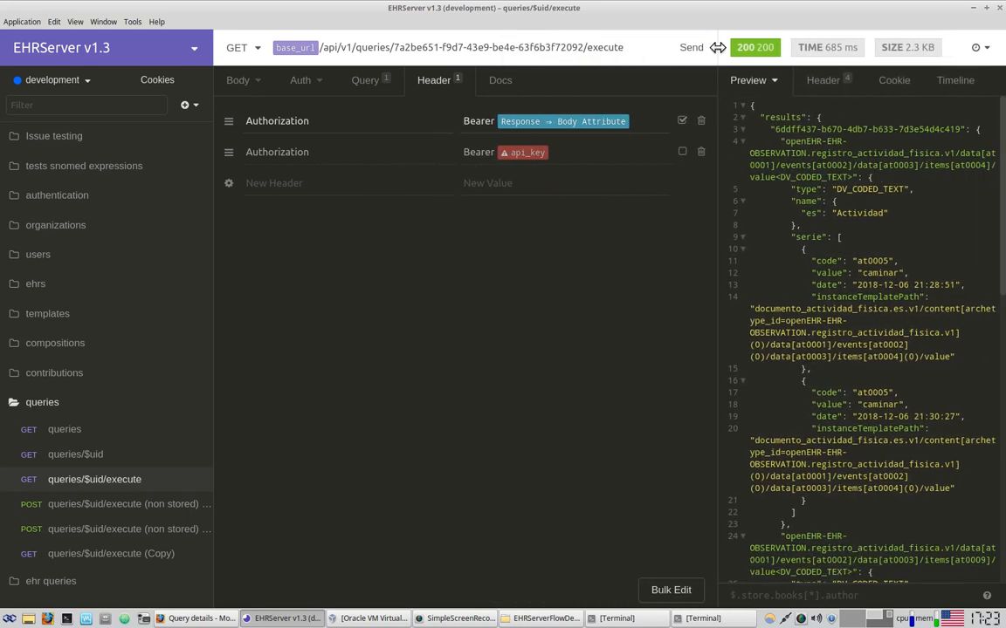
Replace the hard-coded query UID with a Response ⇒ Body Attribute tag and open its settings
drag(397, 45, 583, 45)
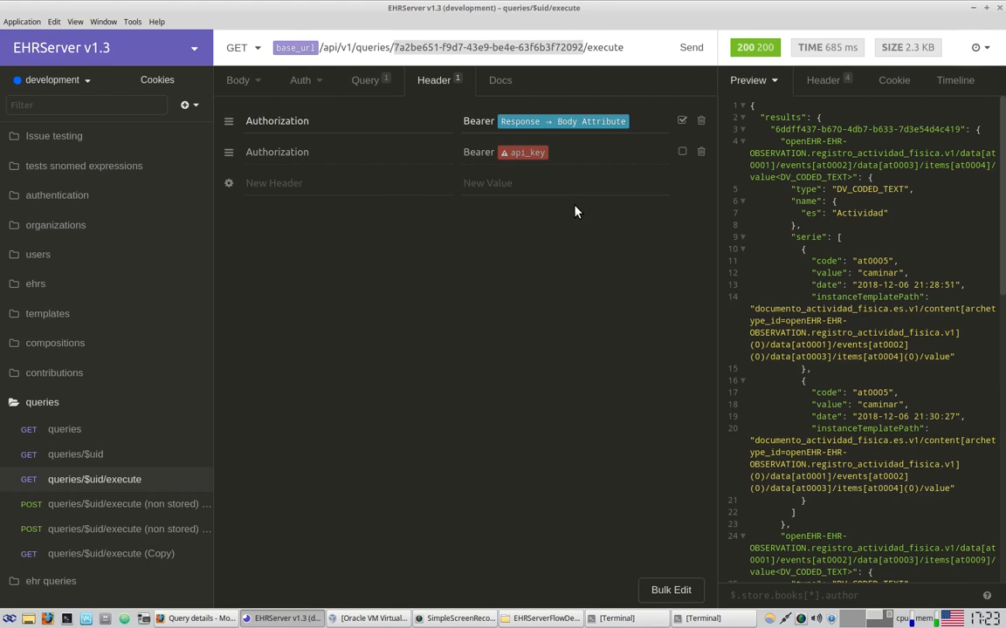
key(BackSpace)
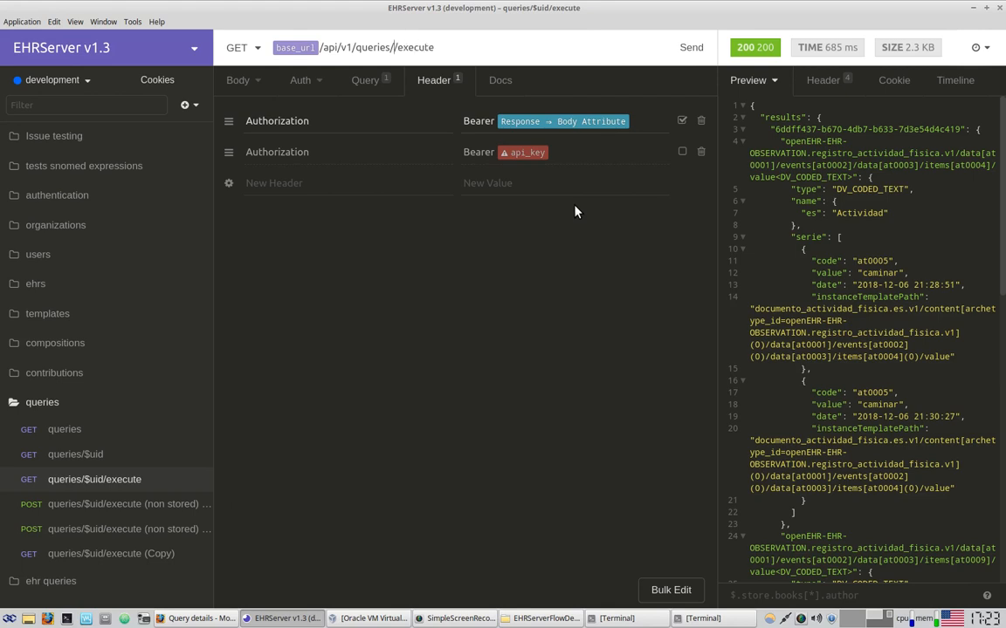
text(res)
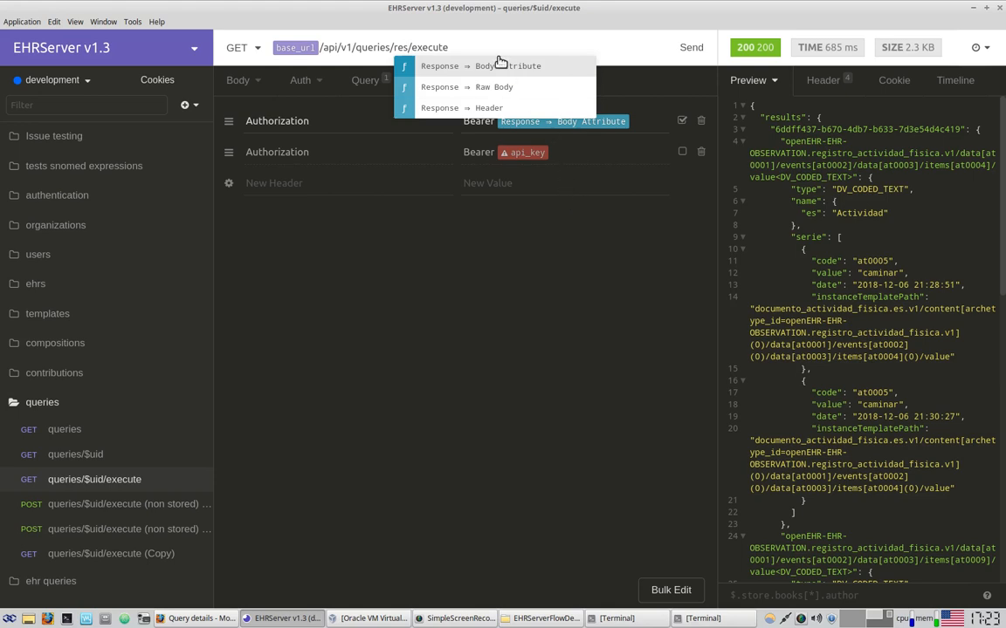
click(433, 71)
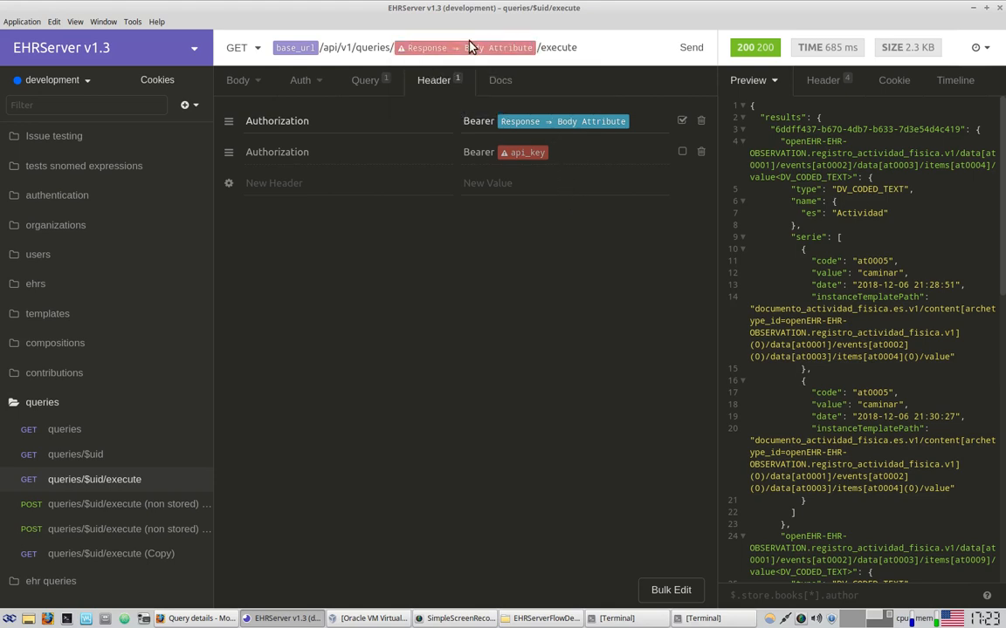
click(468, 48)
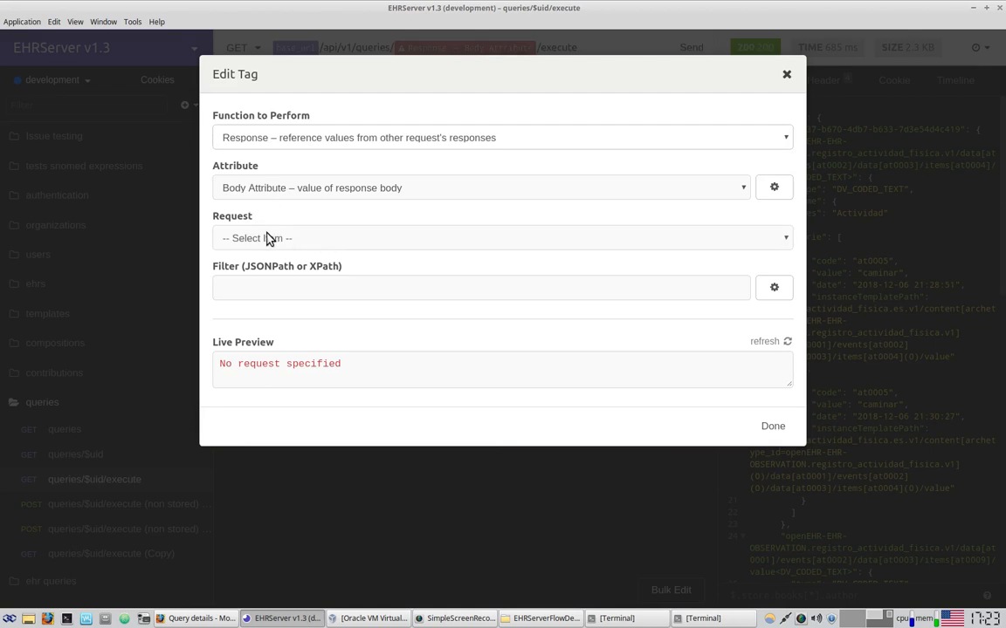
Point the tag at [queries] GET queries with filter $.queries[0].uid and confirm
click(267, 237)
scroll(435, 397, down, 6)
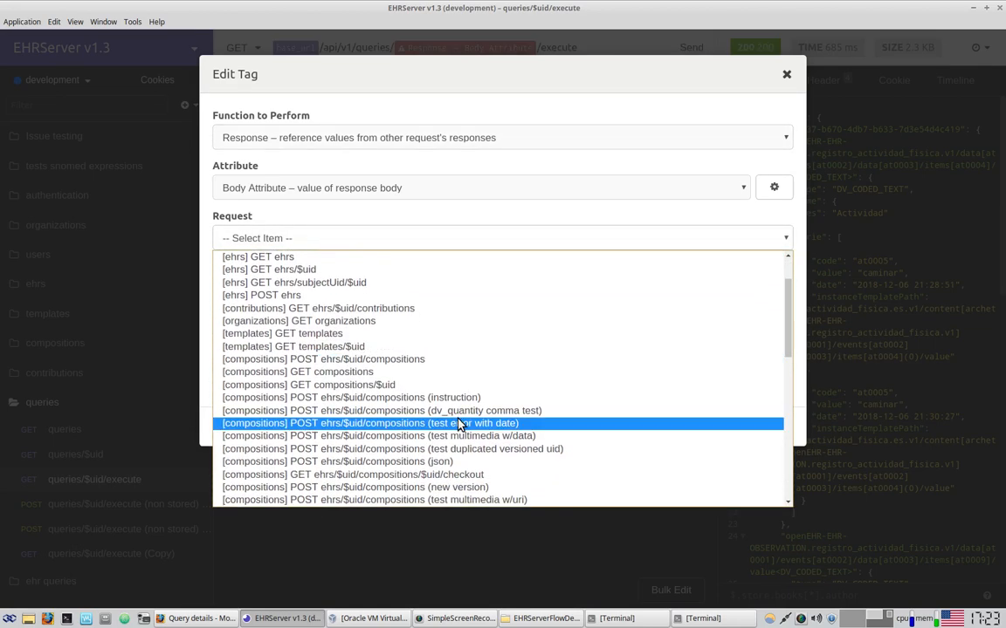
scroll(467, 432, down, 3)
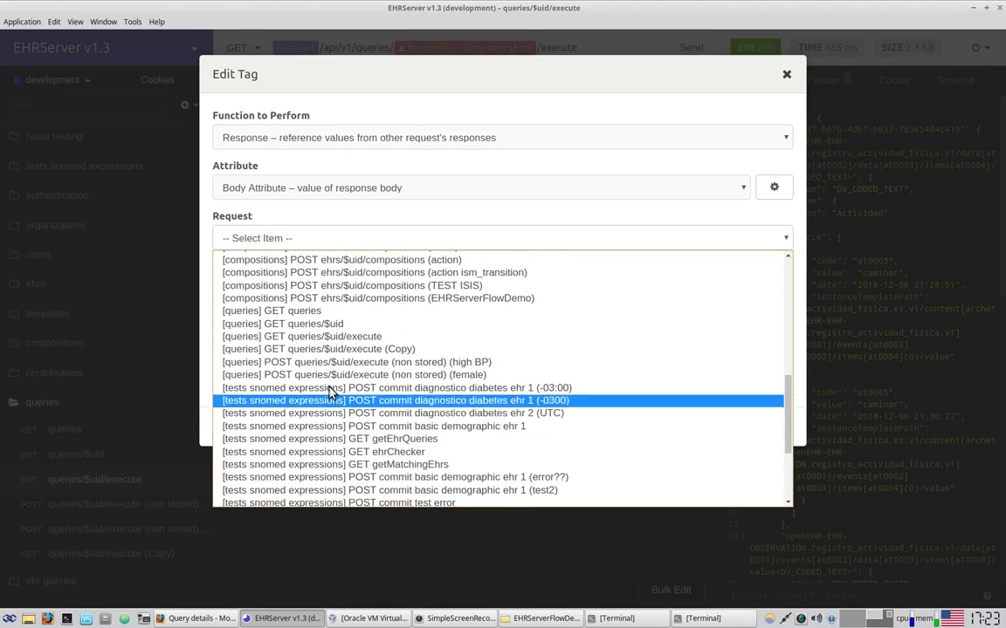
click(307, 319)
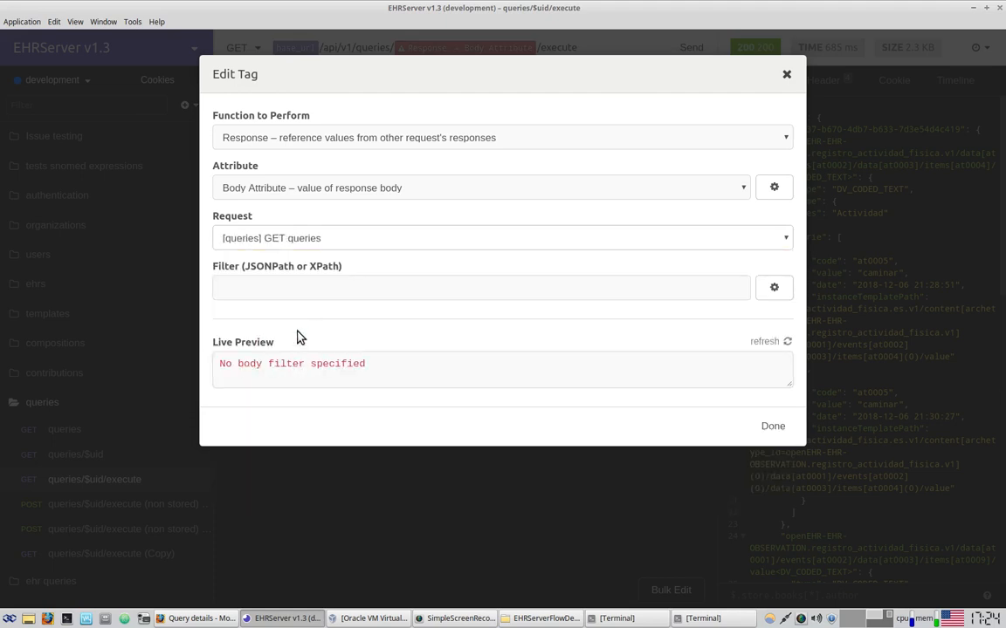
click(300, 290)
text($.queries)
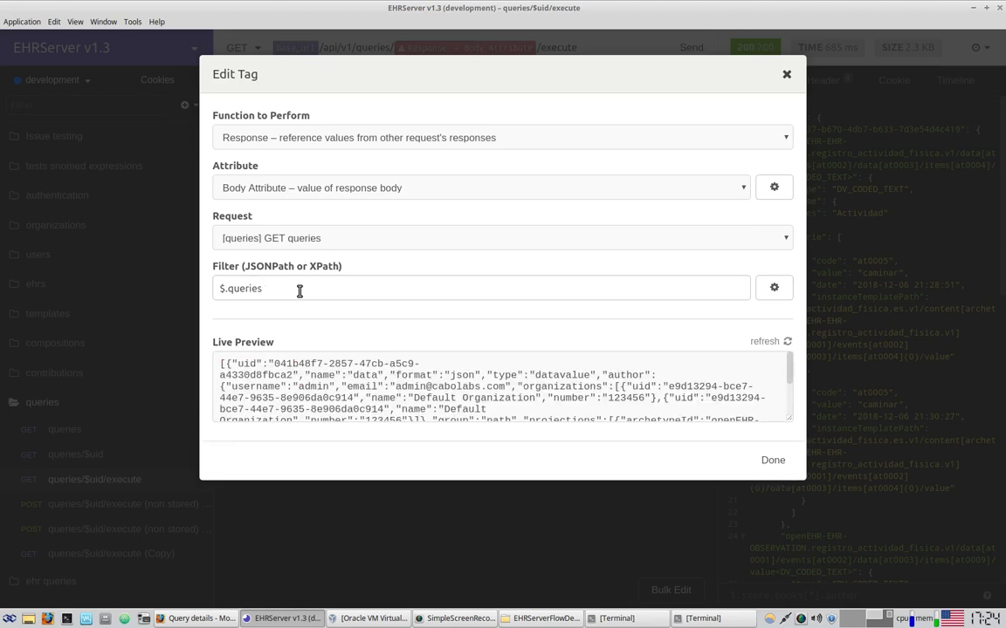
text([0])
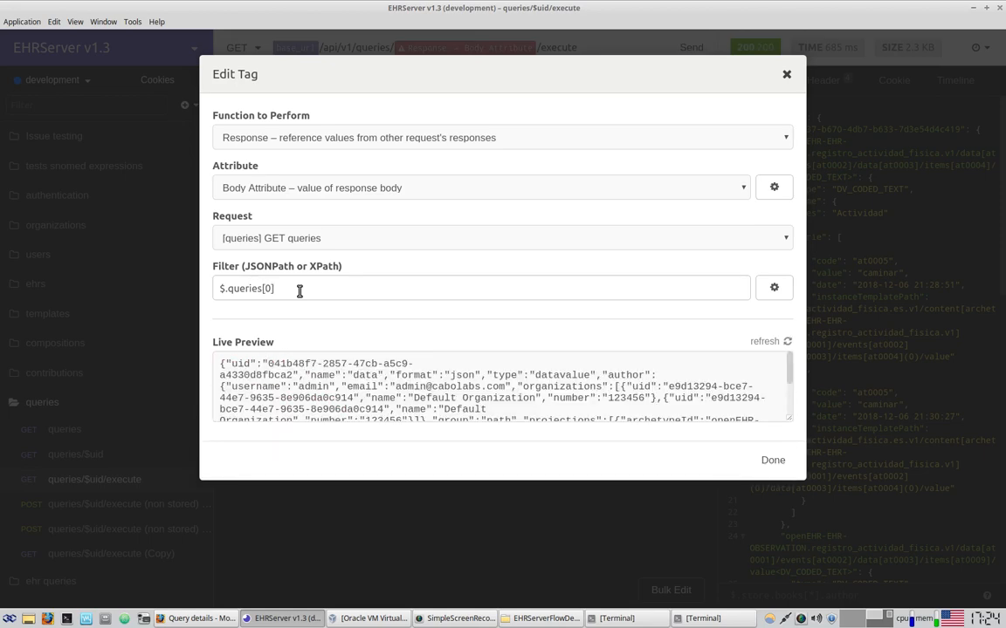
text(.uid)
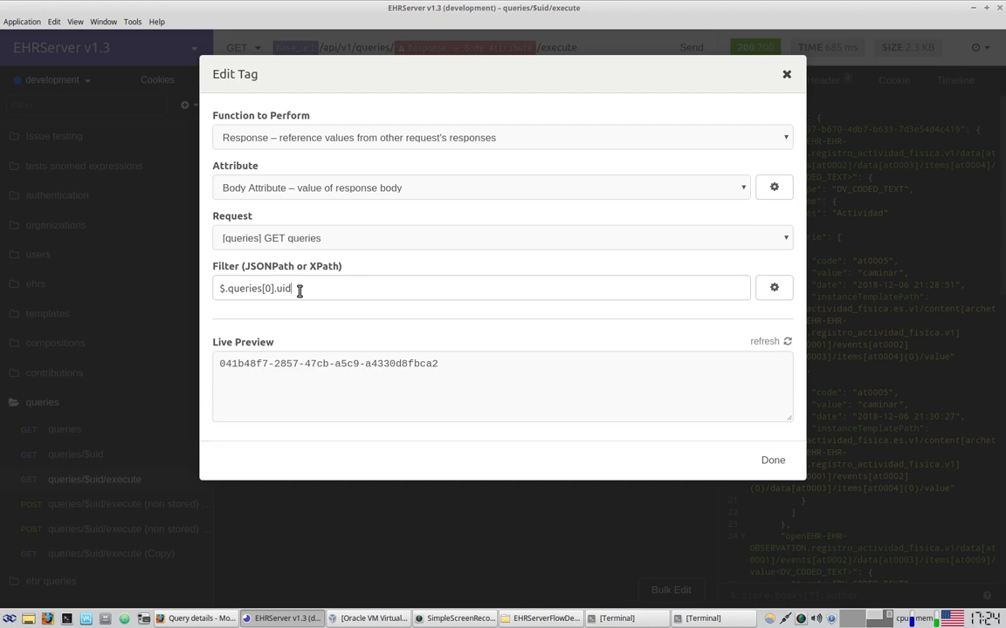
click(246, 291)
drag(427, 364, 218, 363)
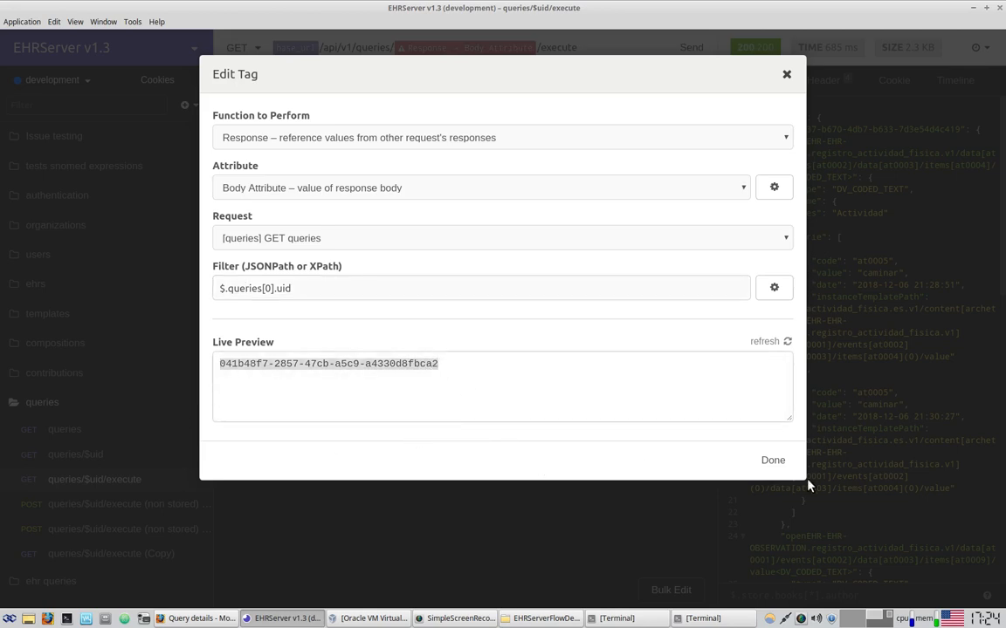
click(761, 461)
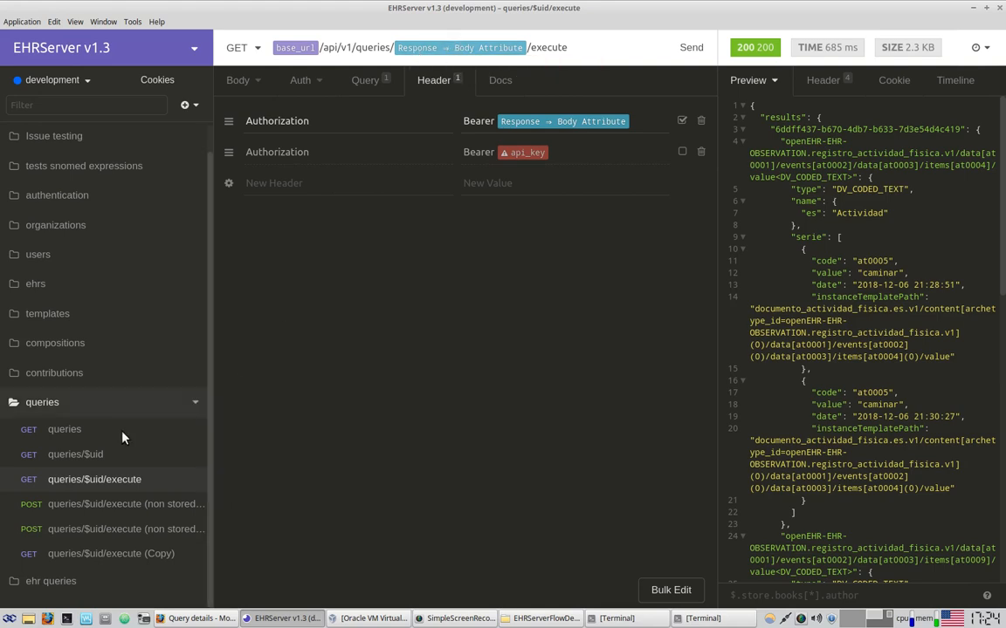
Check the first query's uid, then send the tagged execute request
click(72, 431)
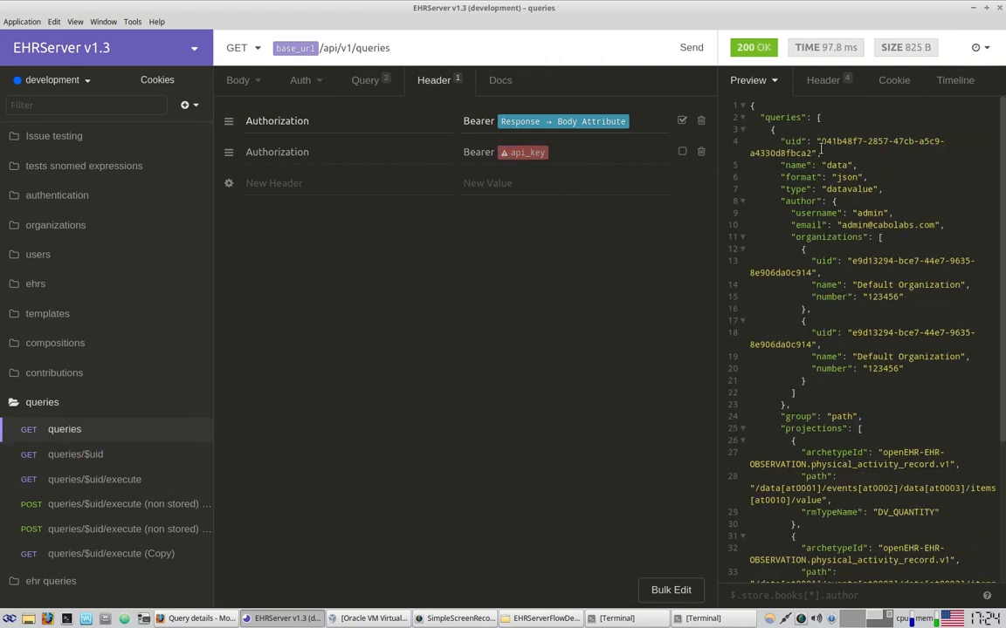
drag(820, 142, 814, 154)
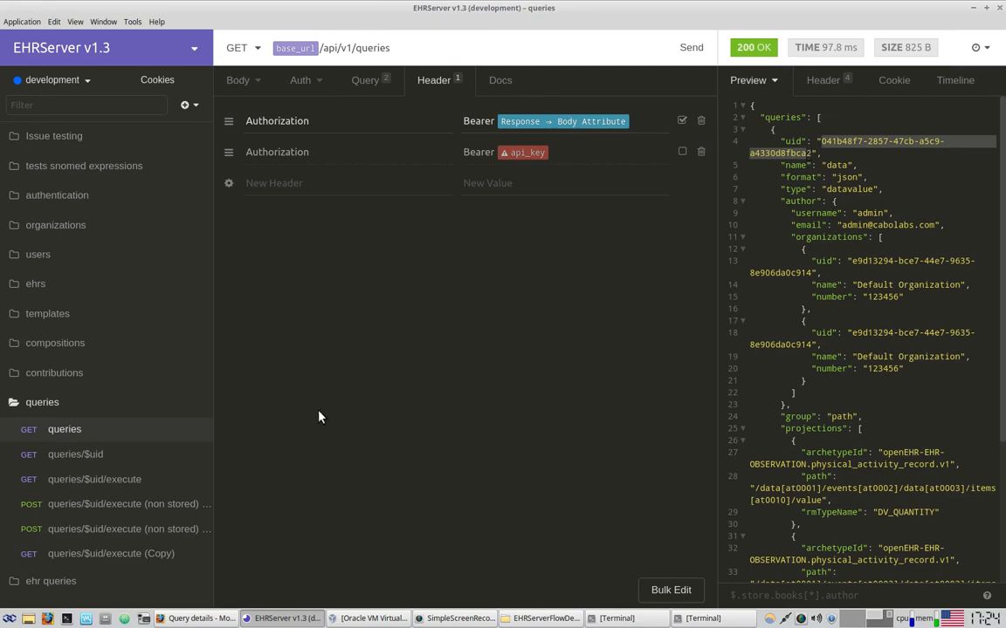
click(113, 479)
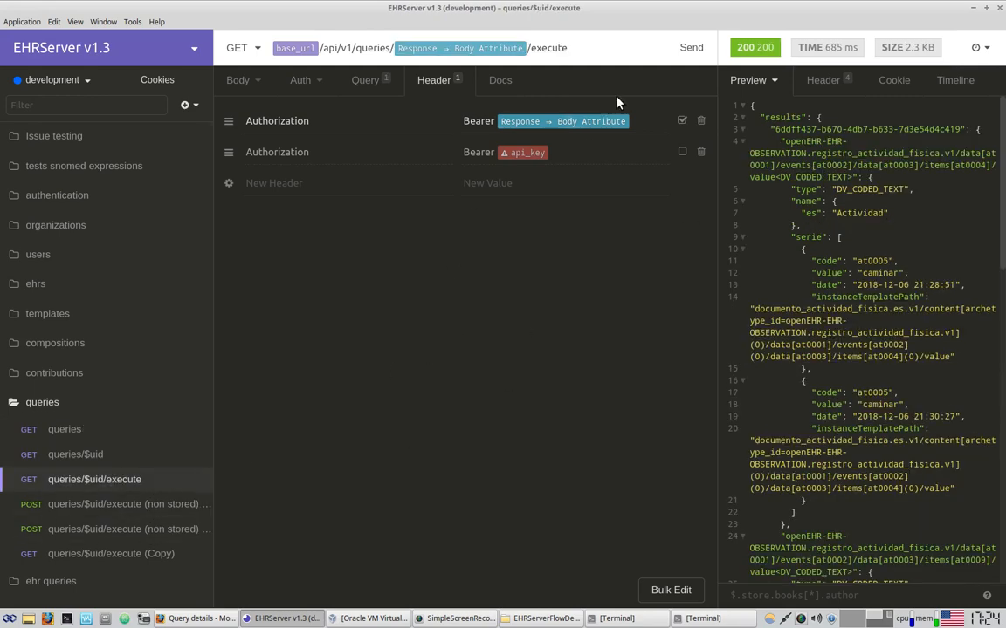
click(690, 48)
Widen the response pane and browse the JSON results by composition id and entry
drag(716, 206, 547, 222)
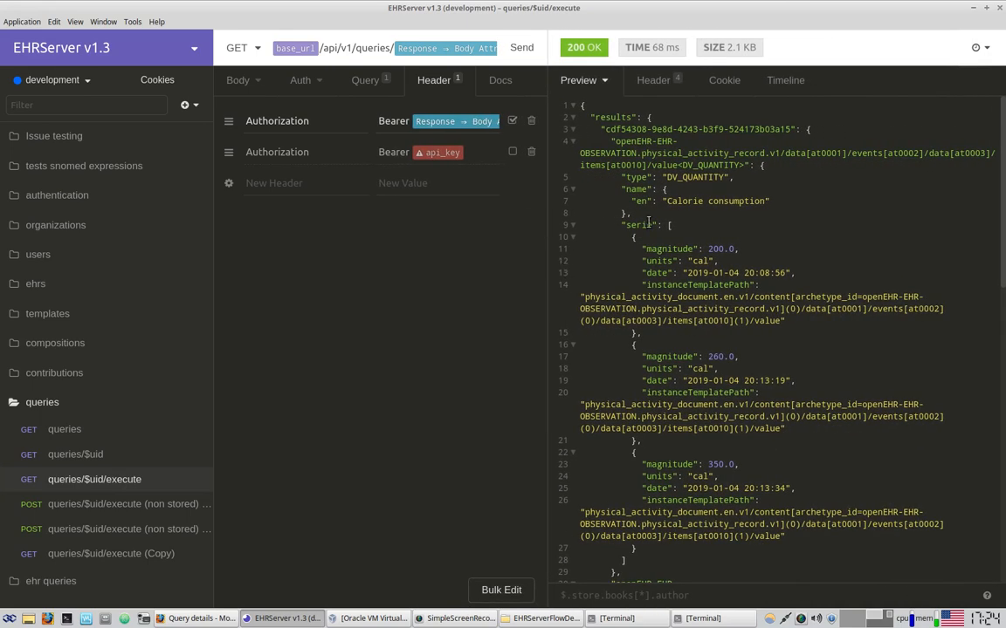
drag(597, 116, 793, 129)
click(636, 160)
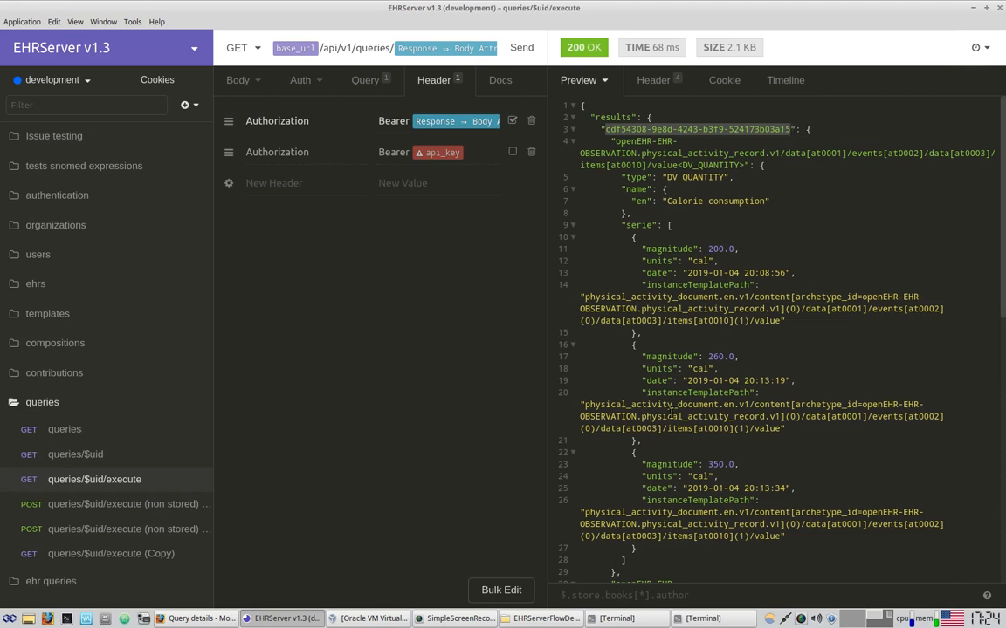
drag(641, 140, 698, 165)
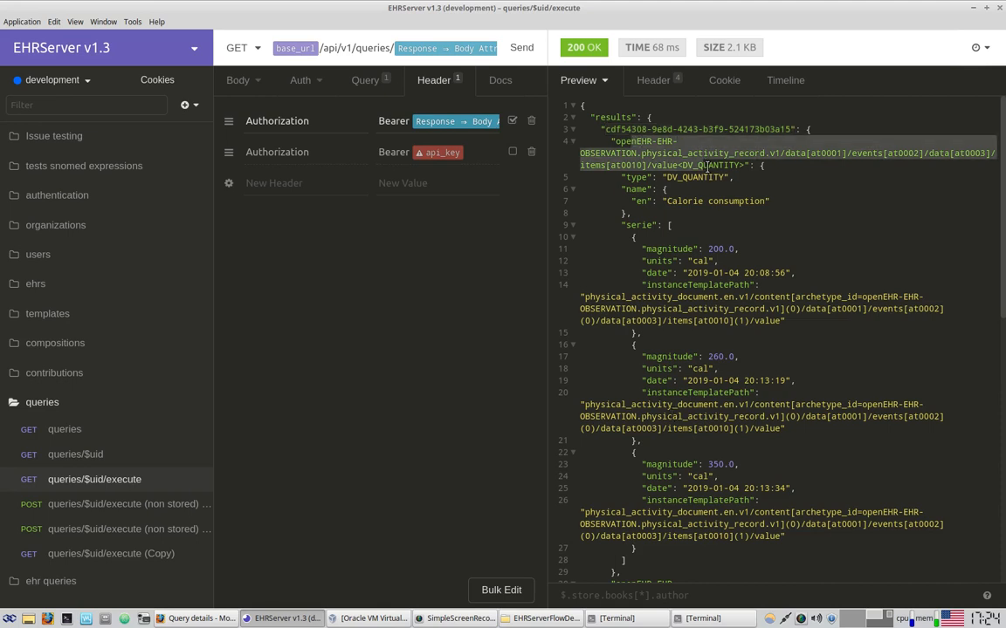
scroll(800, 220, down, 2)
scroll(799, 220, up, 2)
drag(663, 189, 909, 213)
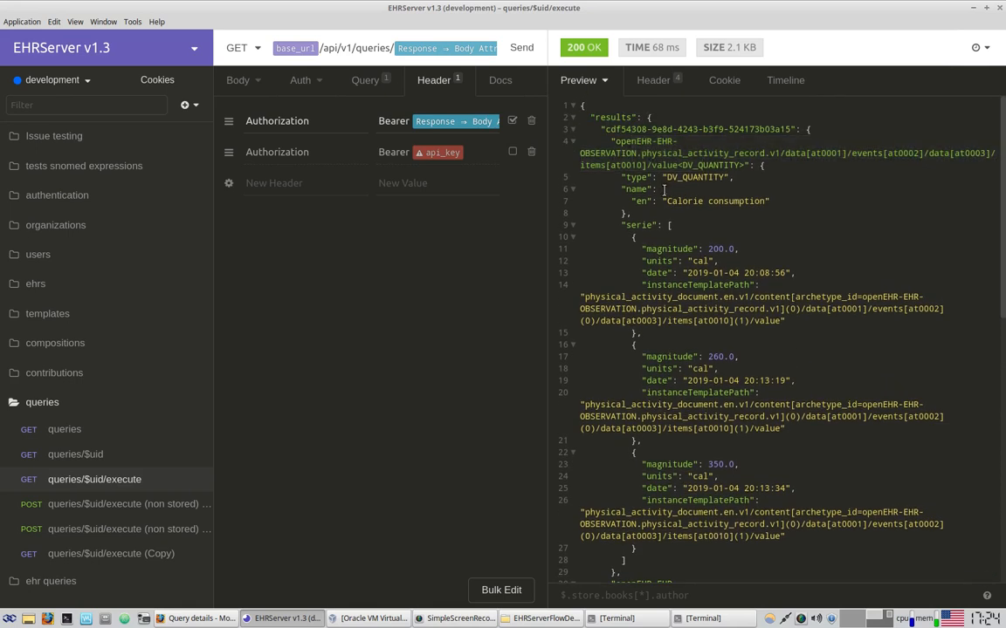
scroll(751, 201, down, 2)
drag(703, 185, 748, 186)
drag(704, 294, 758, 290)
scroll(844, 296, down, 2)
drag(690, 308, 740, 308)
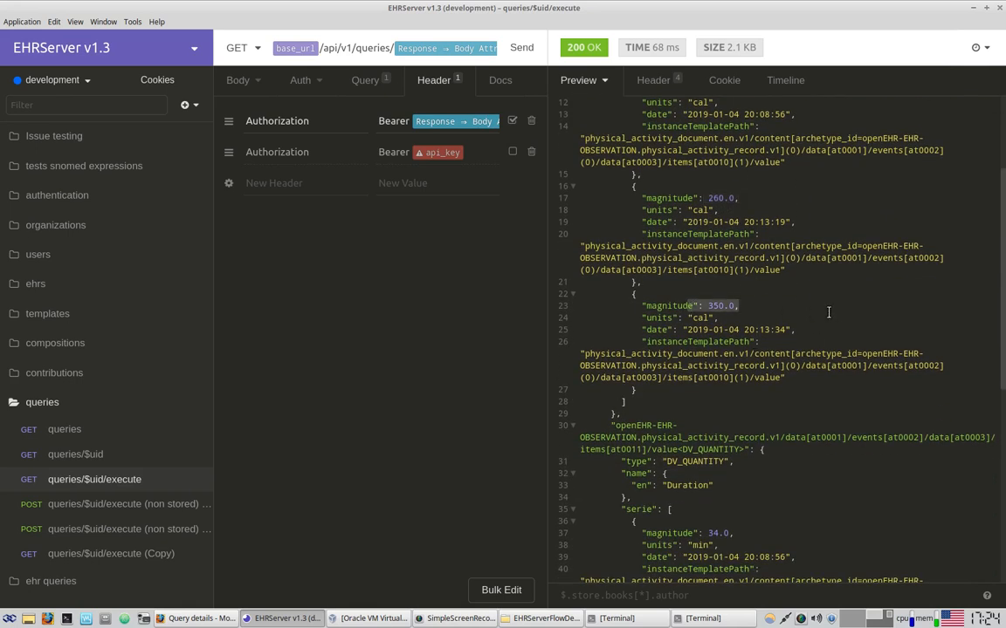
scroll(841, 318, down, 2)
scroll(841, 322, down, 5)
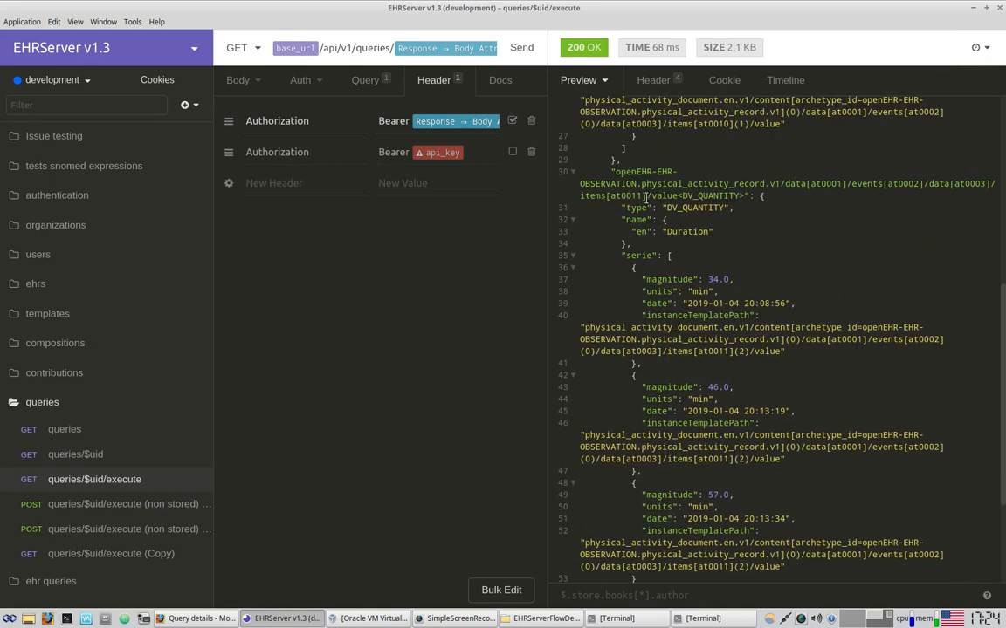
drag(650, 195, 692, 255)
scroll(693, 255, down, 2)
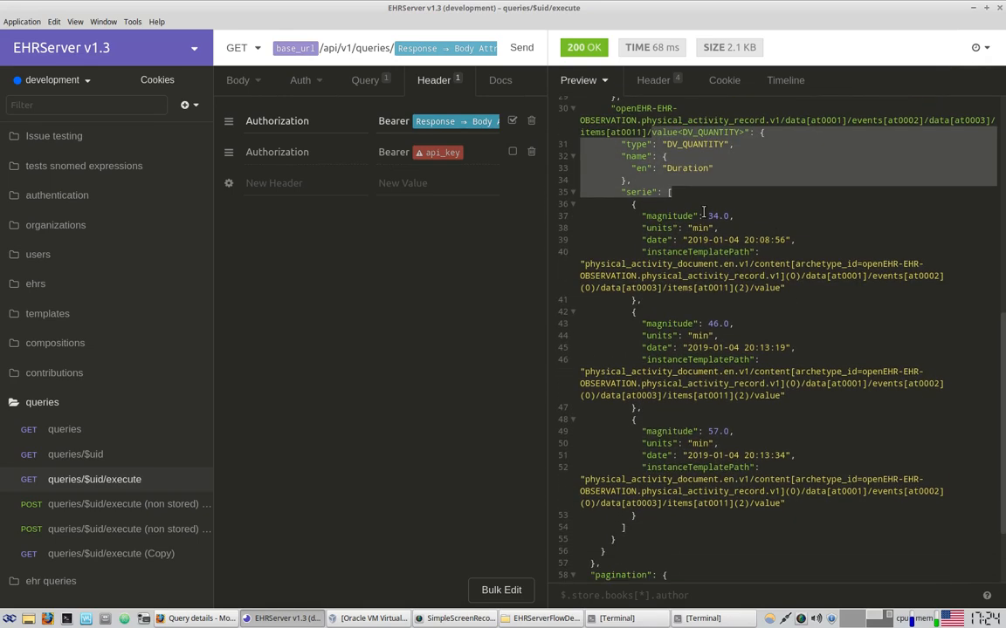
drag(637, 204, 718, 228)
drag(642, 300, 718, 336)
drag(642, 408, 722, 455)
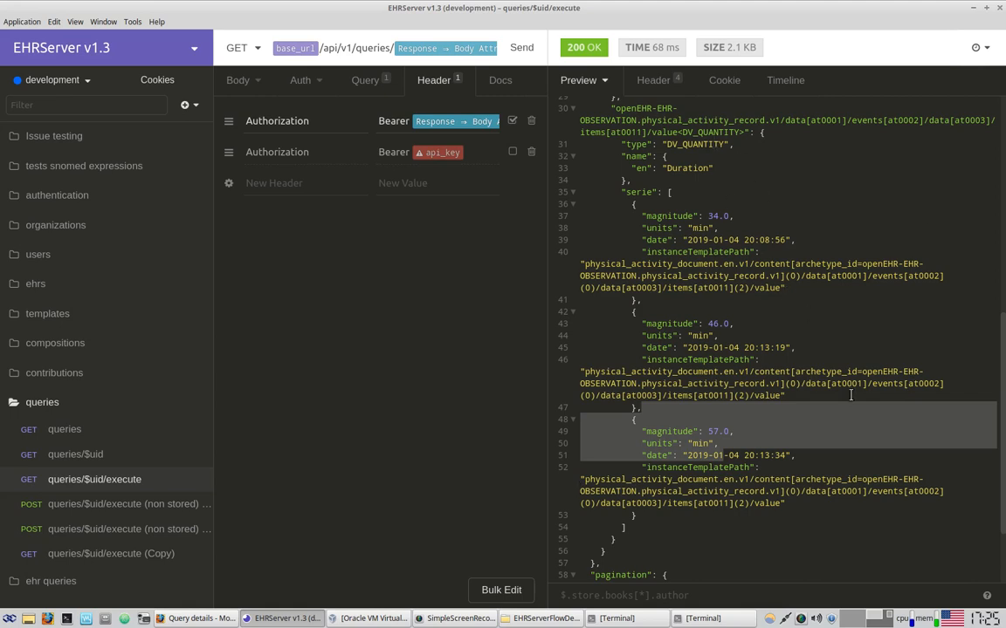
Highlight the Duration entries, including the 57.0-minute value
click(711, 218)
drag(694, 174, 723, 432)
double_click(722, 433)
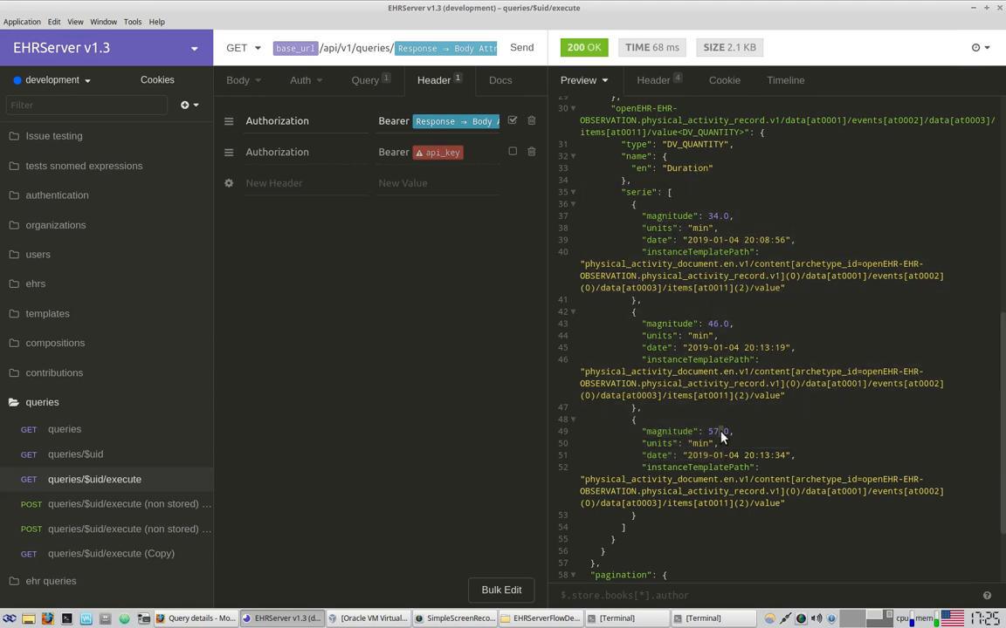
scroll(722, 436, up, 3)
drag(621, 223, 718, 422)
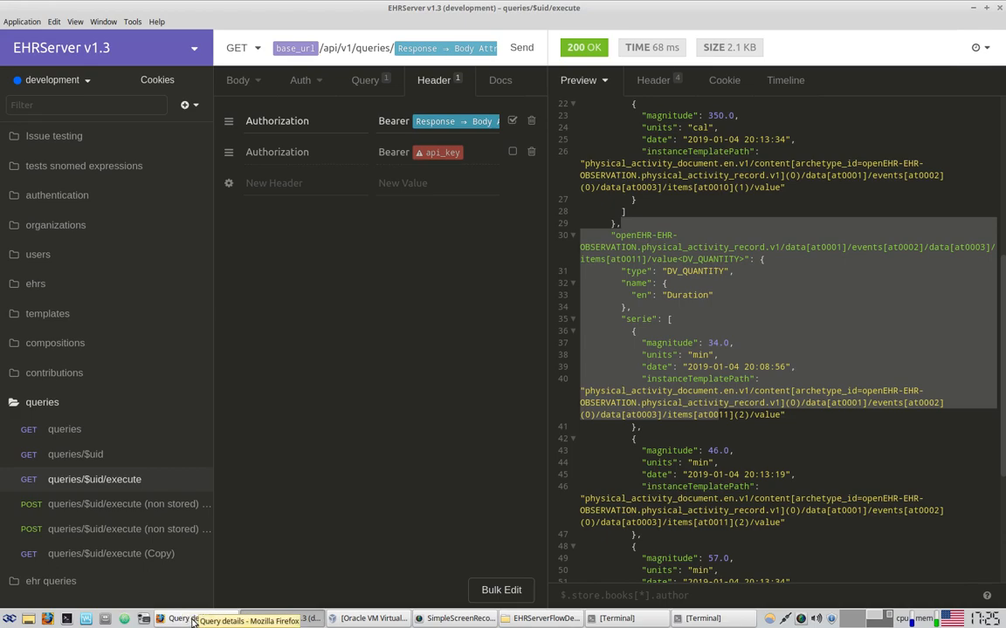
Go from the query details in Firefox to the Queries list and start a new query
click(193, 620)
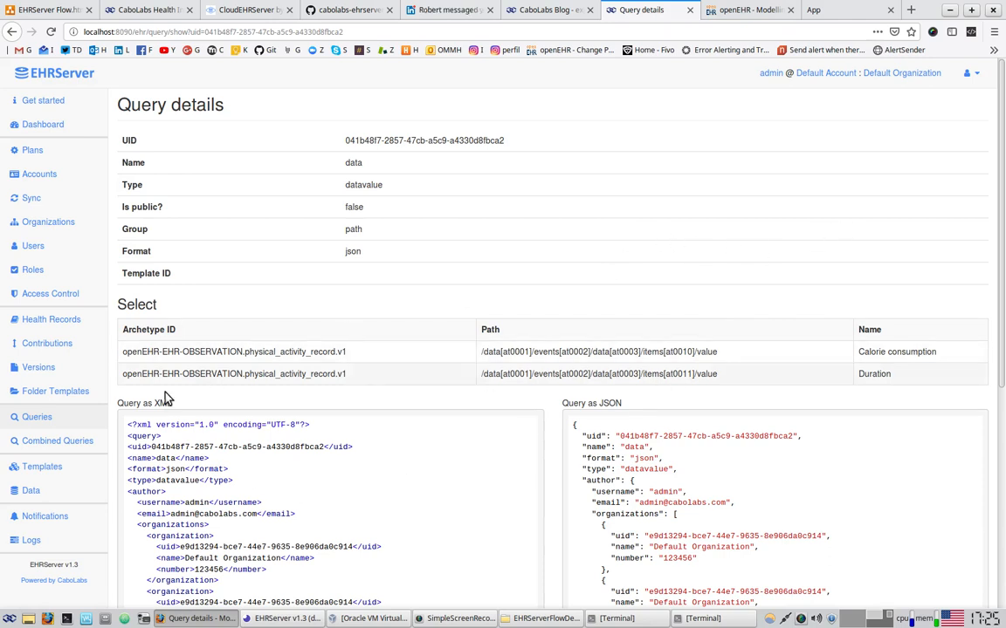
click(52, 417)
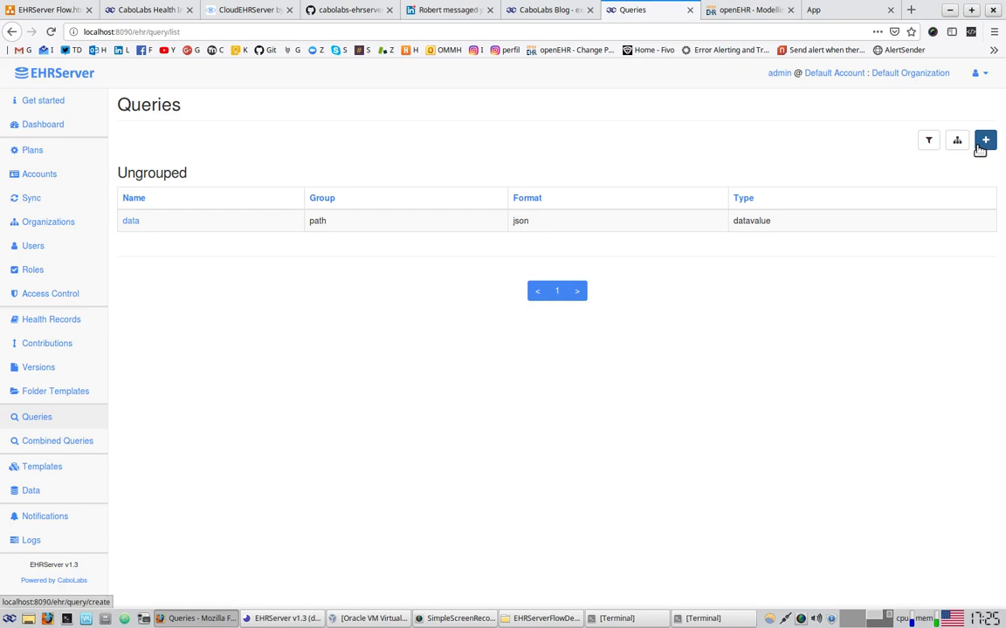
click(983, 142)
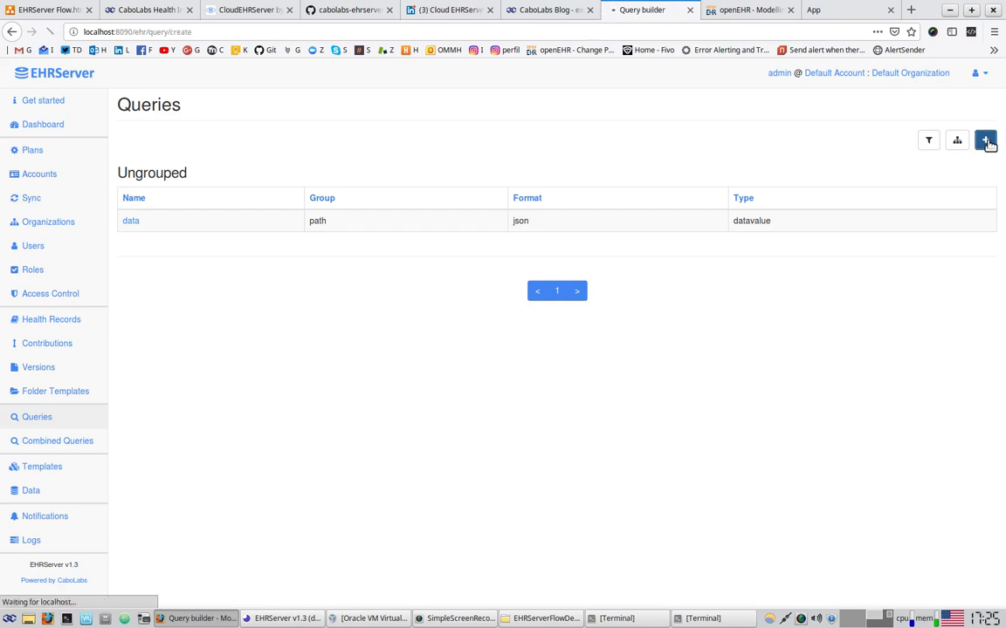
Name the new query 'documents' and make it a composition query
click(276, 141)
text(documents)
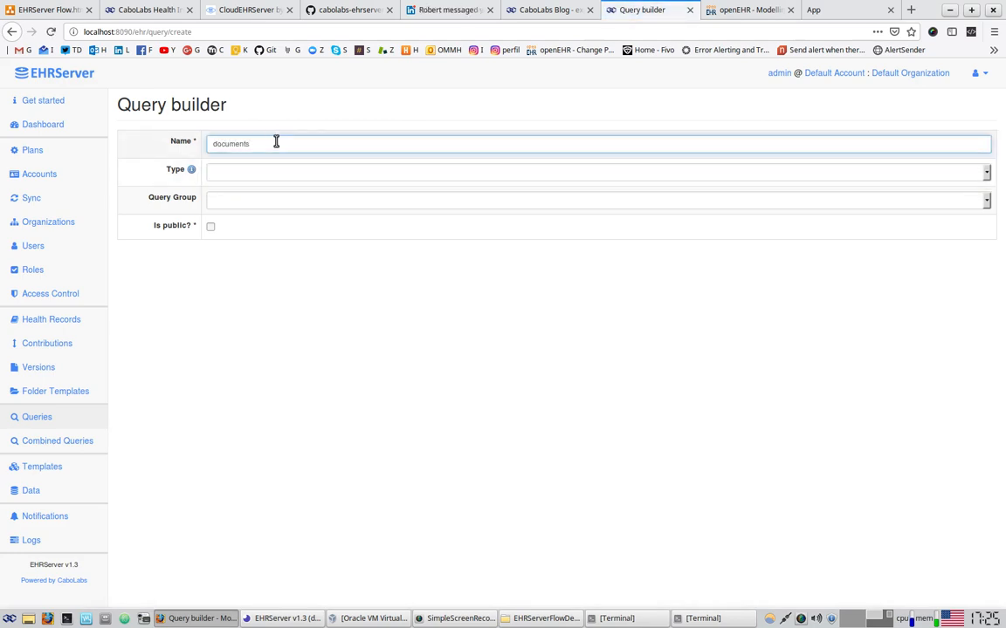
drag(271, 141, 210, 146)
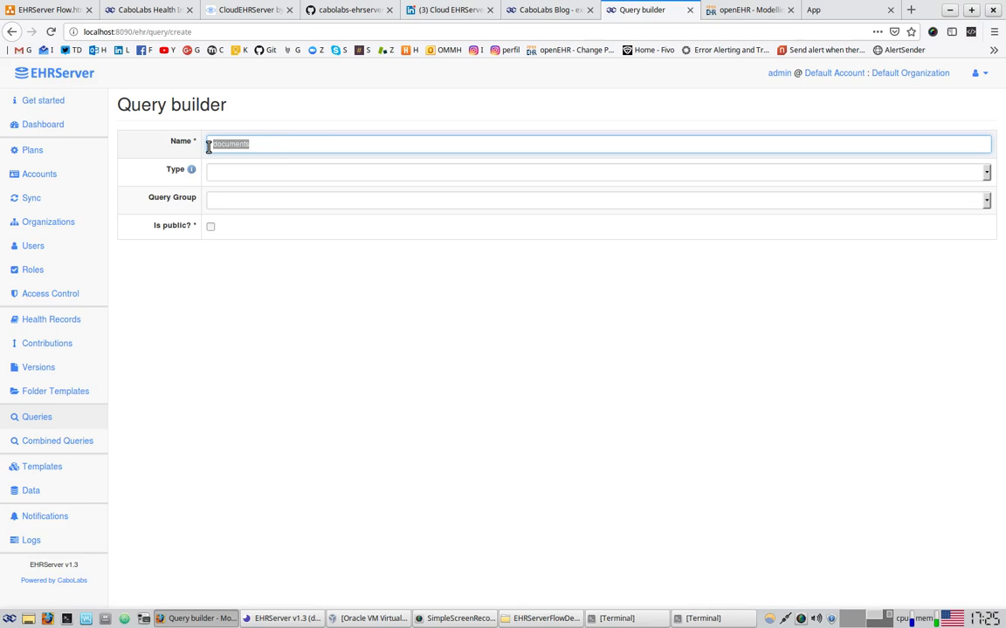
click(229, 172)
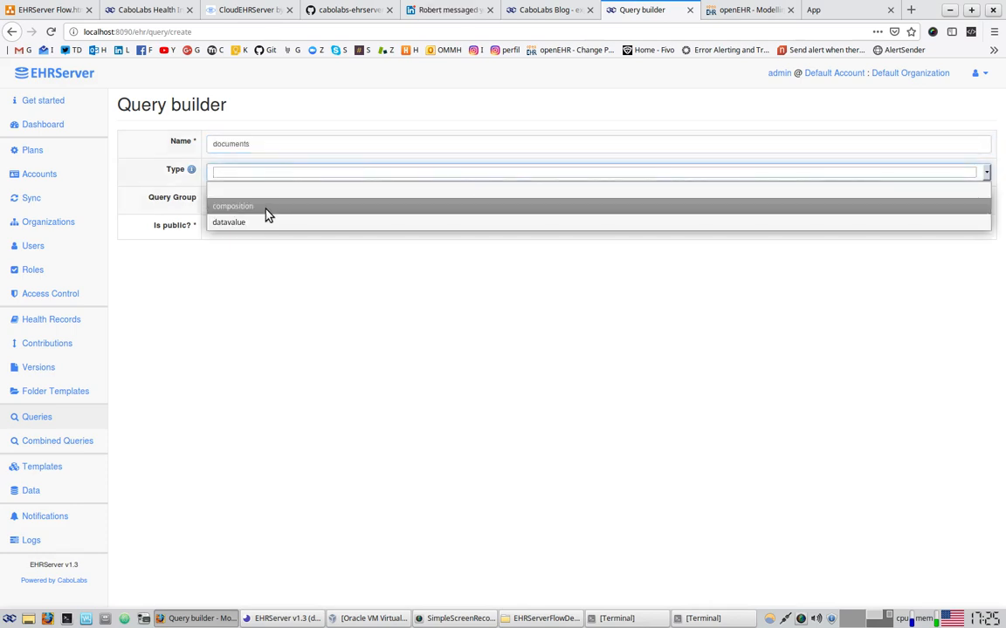
click(234, 209)
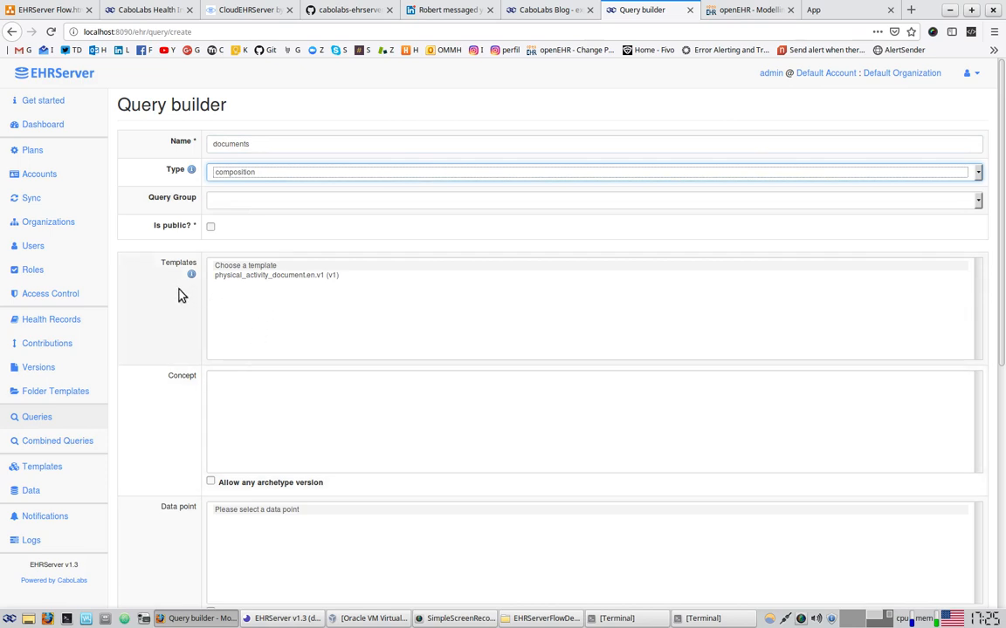
Target the Type of exercise data point of Physical activity record in physical_activity_document.en.v1
scroll(179, 294, down, 1)
click(294, 210)
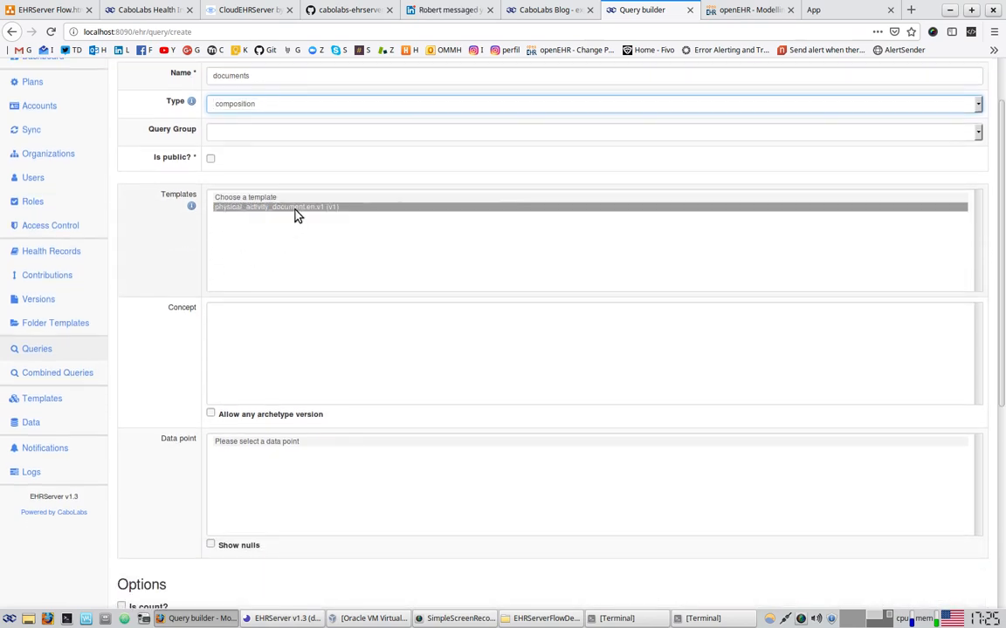
scroll(137, 260, down, 1)
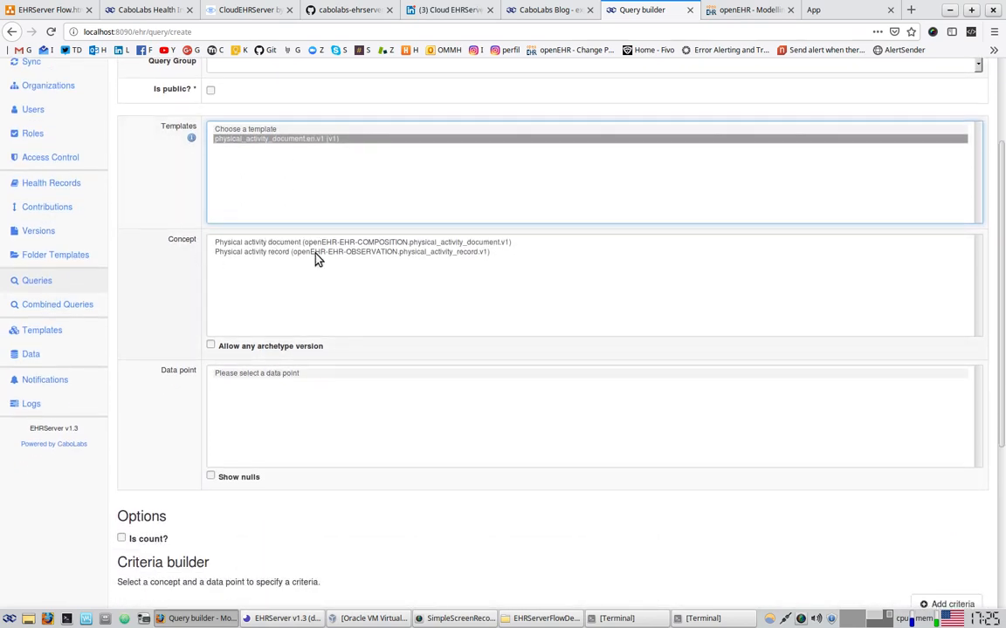
click(371, 253)
scroll(140, 276, down, 1)
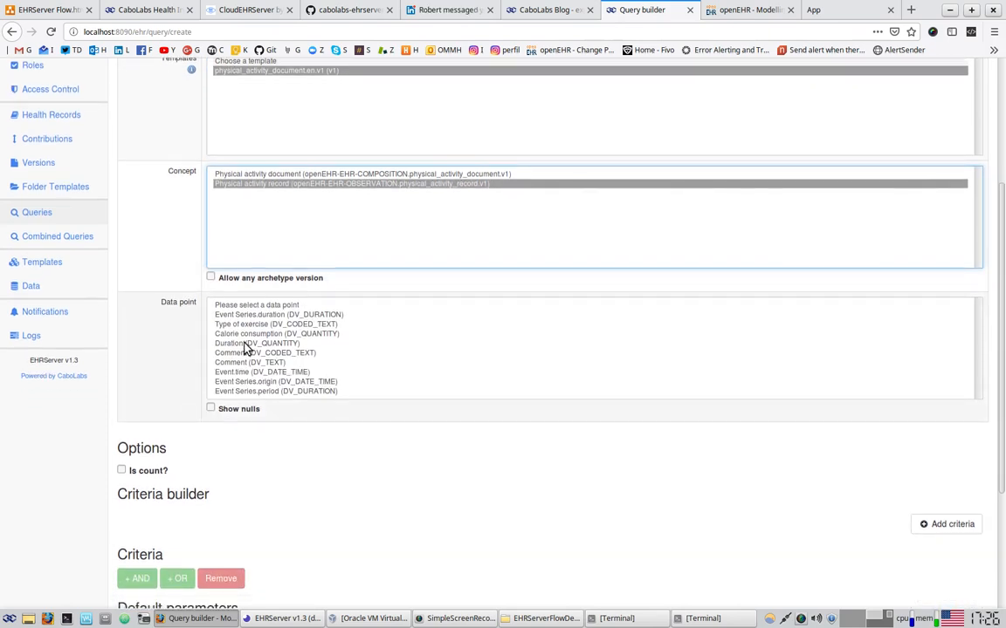
scroll(175, 293, down, 1)
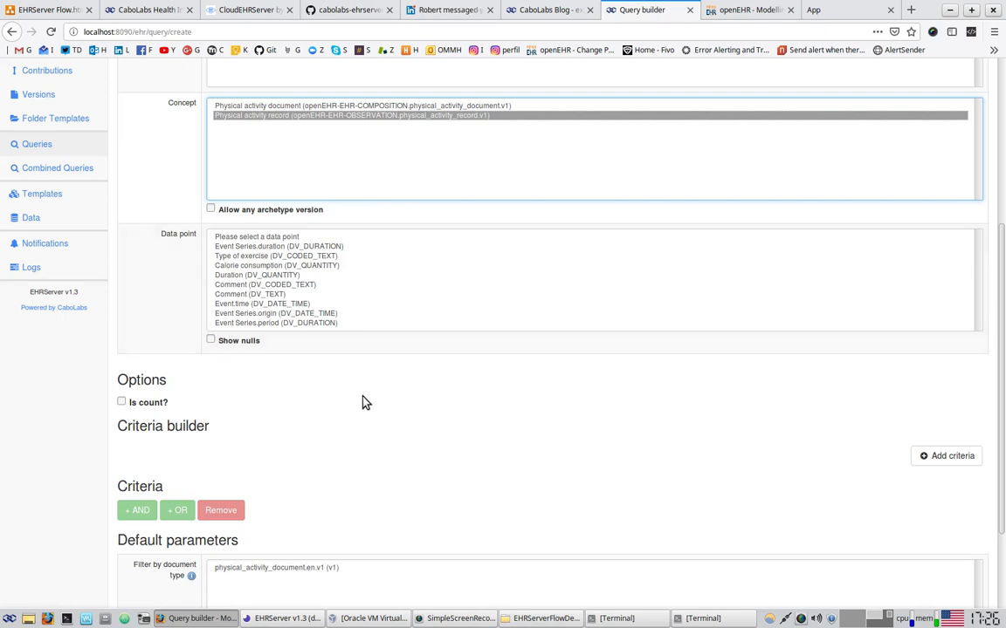
scroll(321, 433, down, 1)
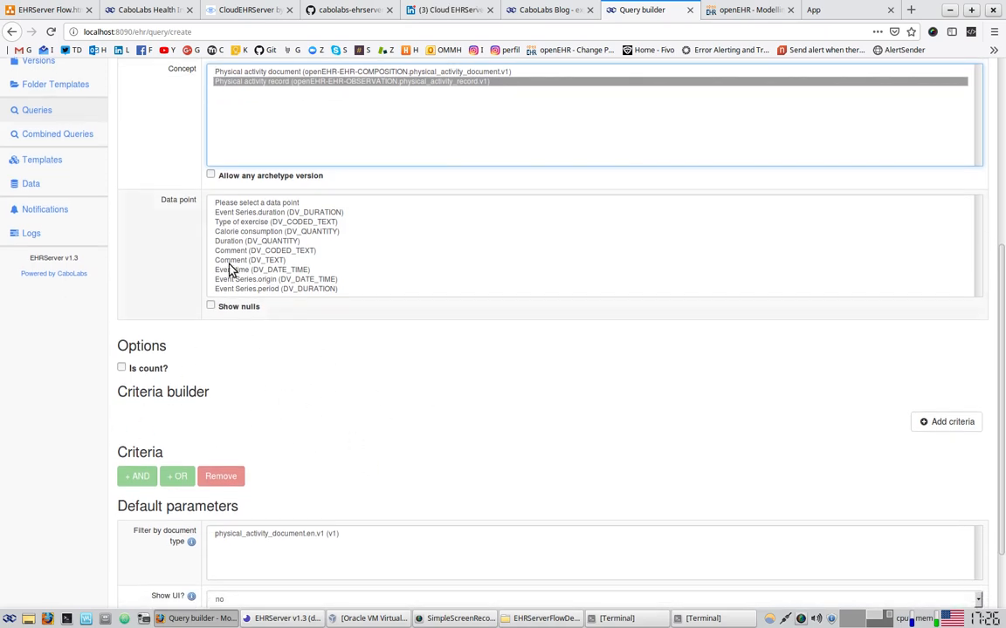
click(256, 224)
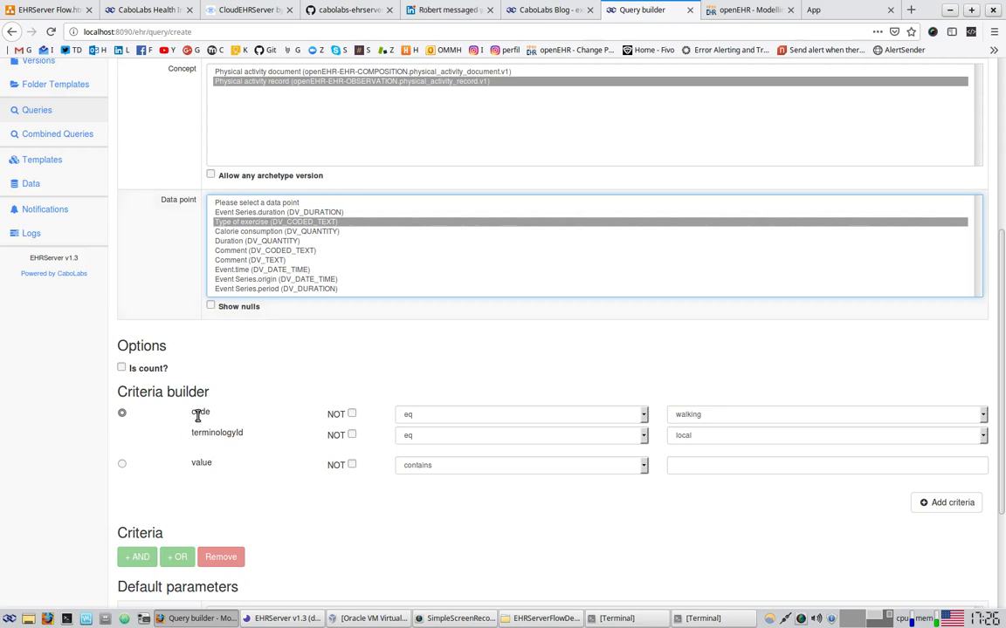
Add a Type of exercise criterion with code eq walking
click(419, 422)
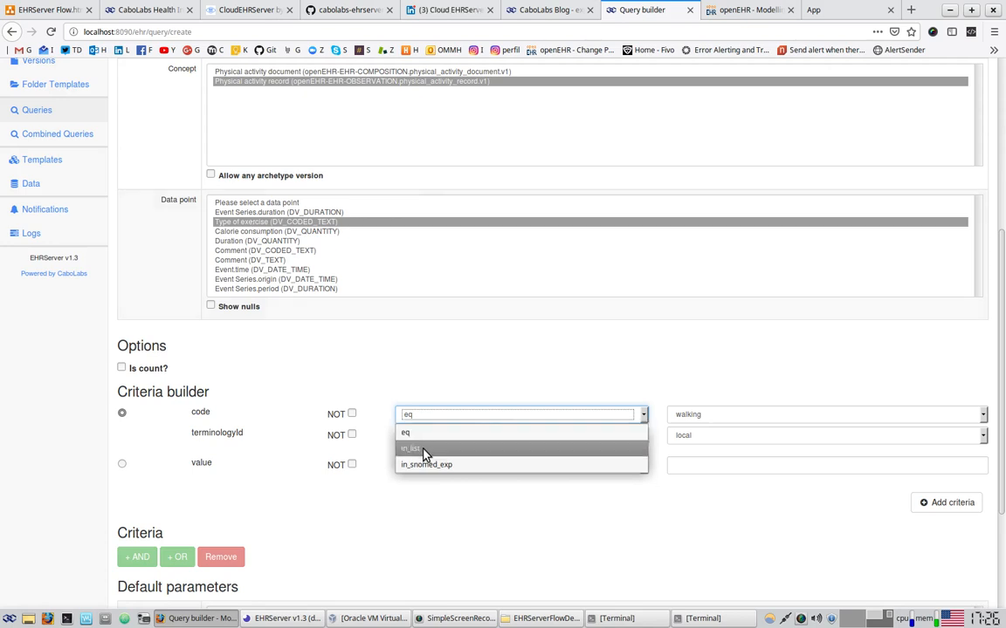
click(608, 385)
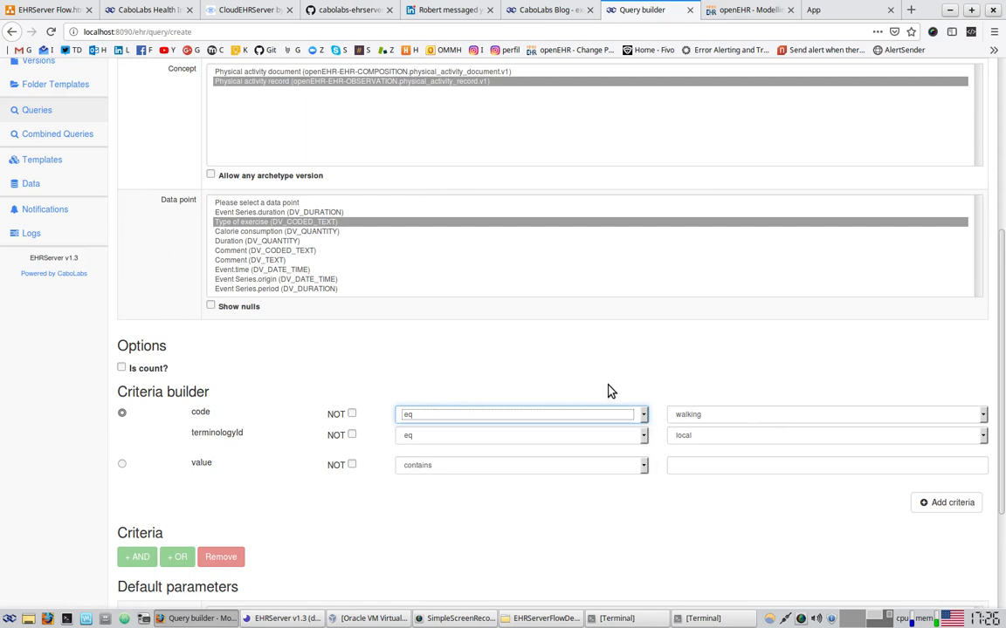
click(756, 417)
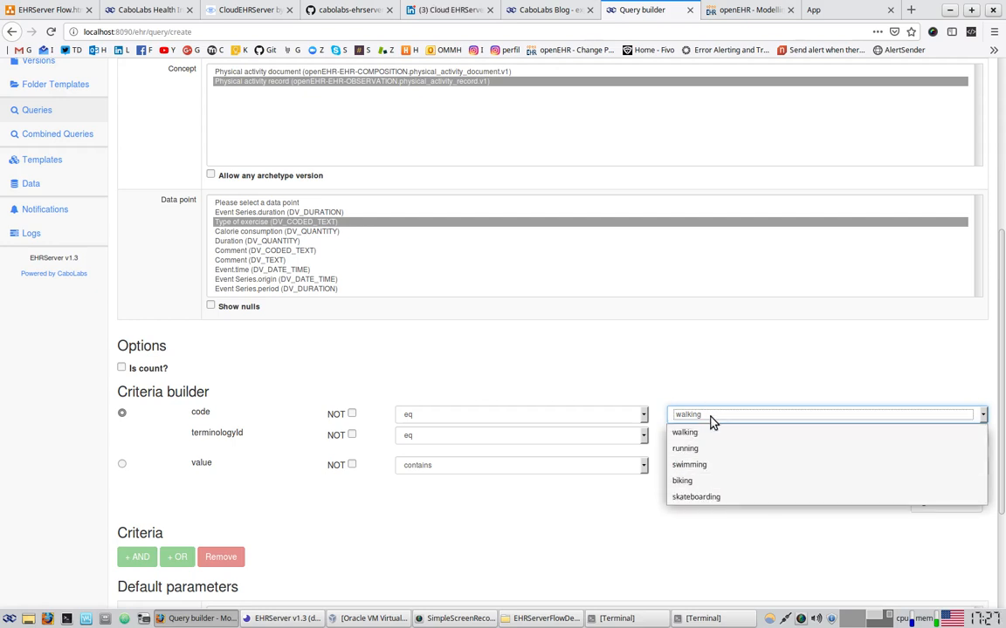
click(723, 356)
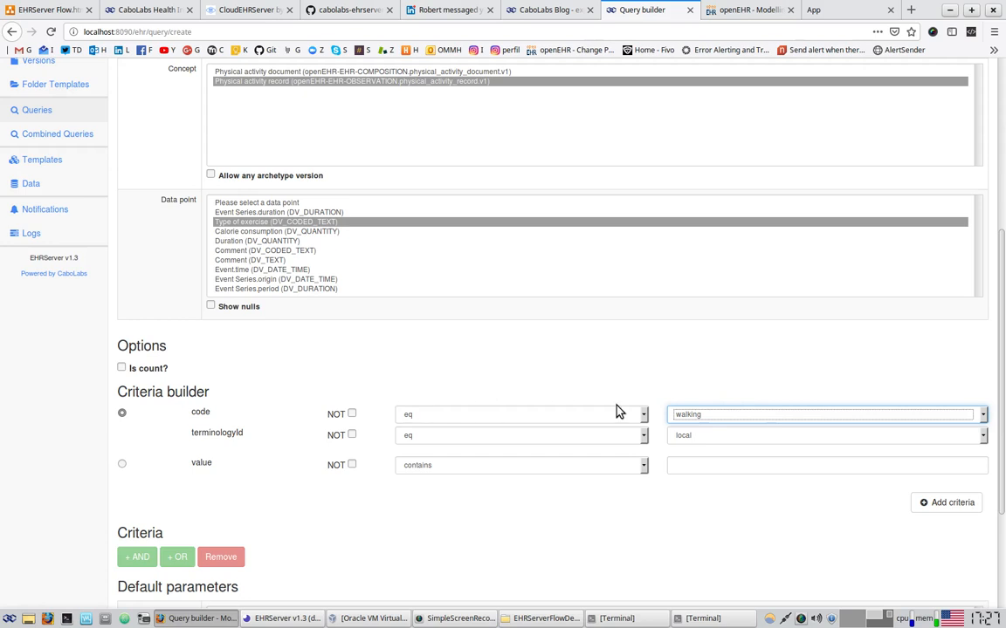
scroll(646, 375, down, 2)
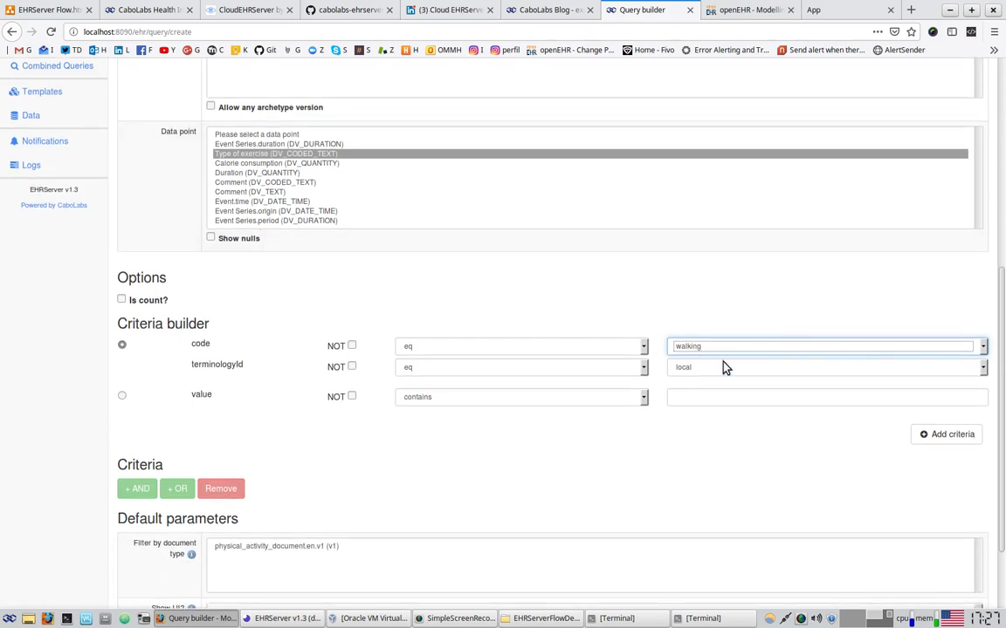
text(ing)
click(959, 439)
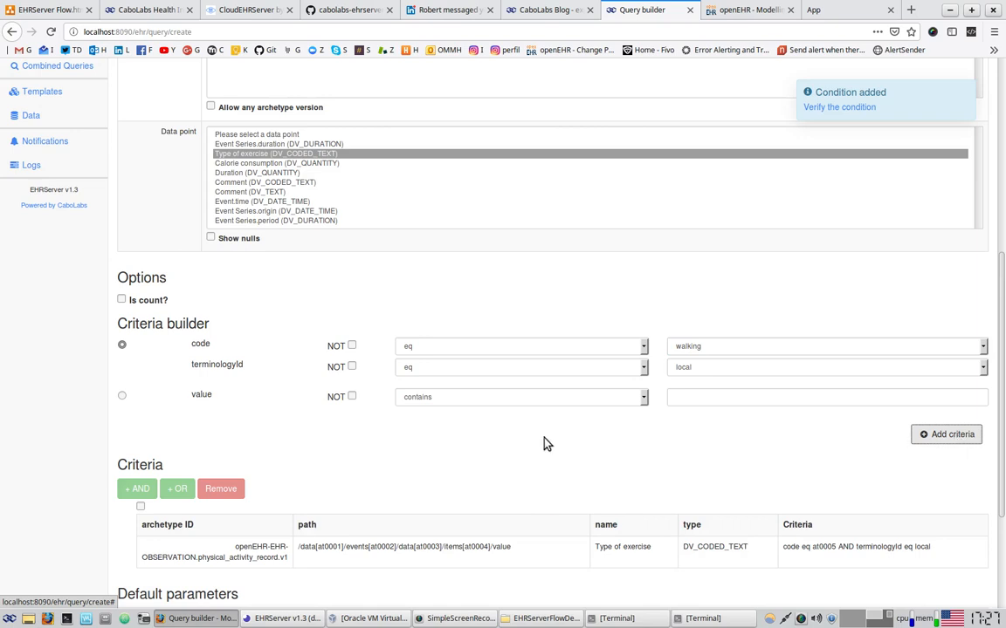
Add a second Type of exercise criterion matching running, and mark it for grouping
scroll(543, 444, down, 2)
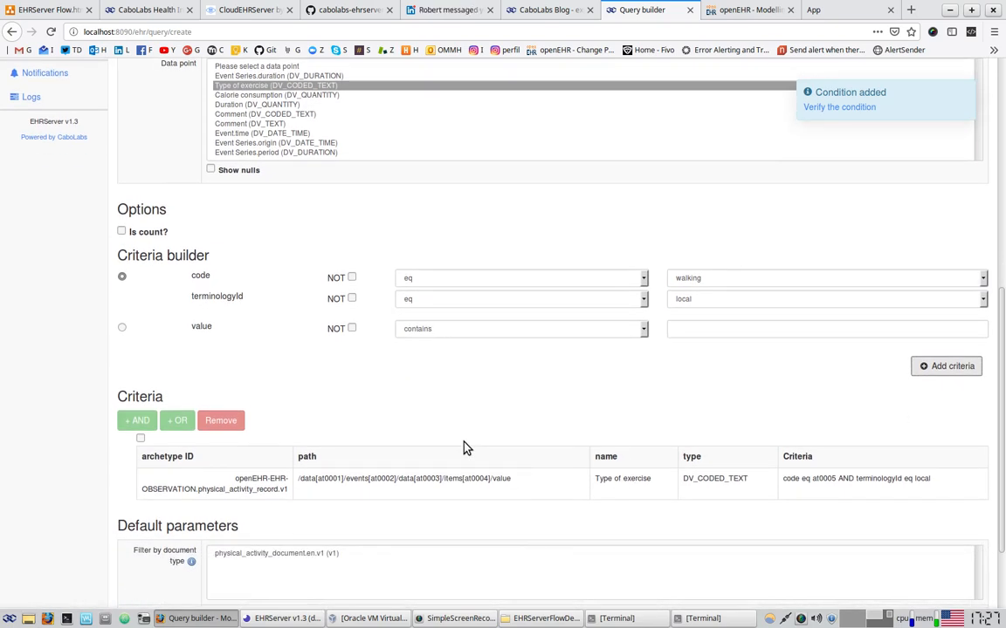
click(681, 279)
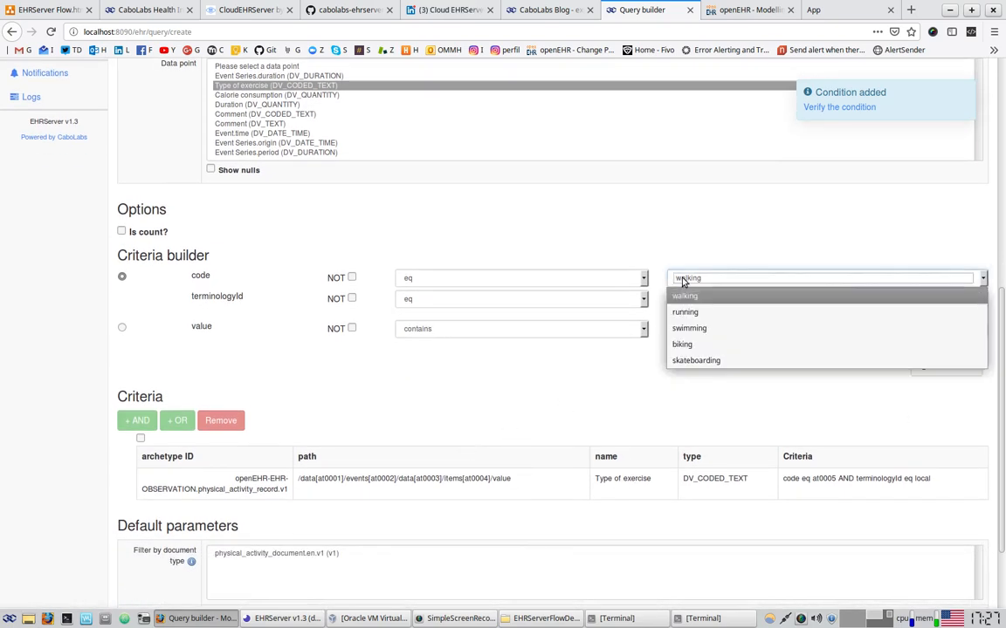
click(708, 316)
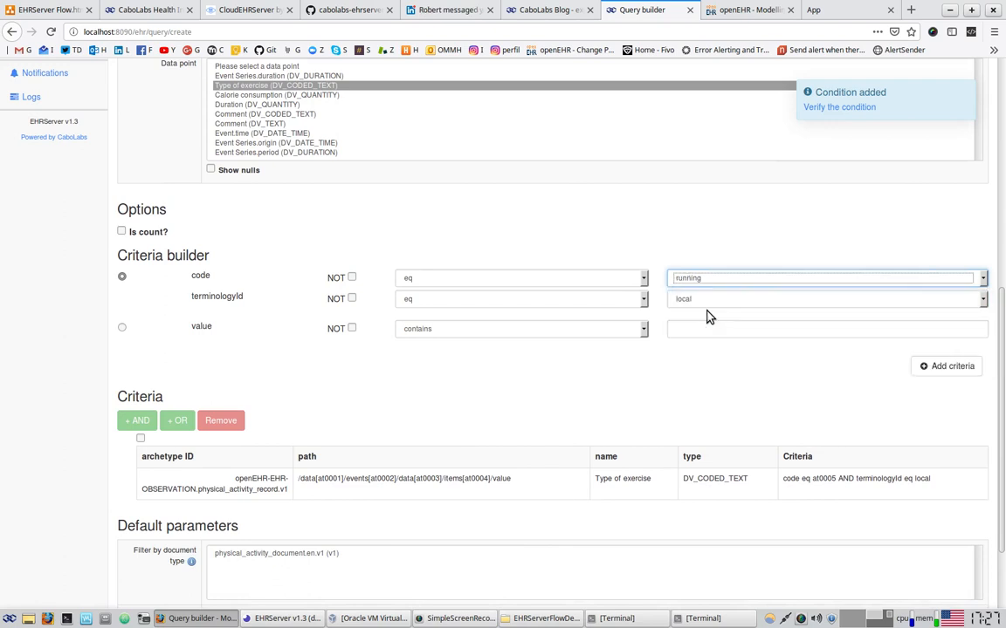
click(960, 366)
scroll(562, 389, down, 2)
click(140, 446)
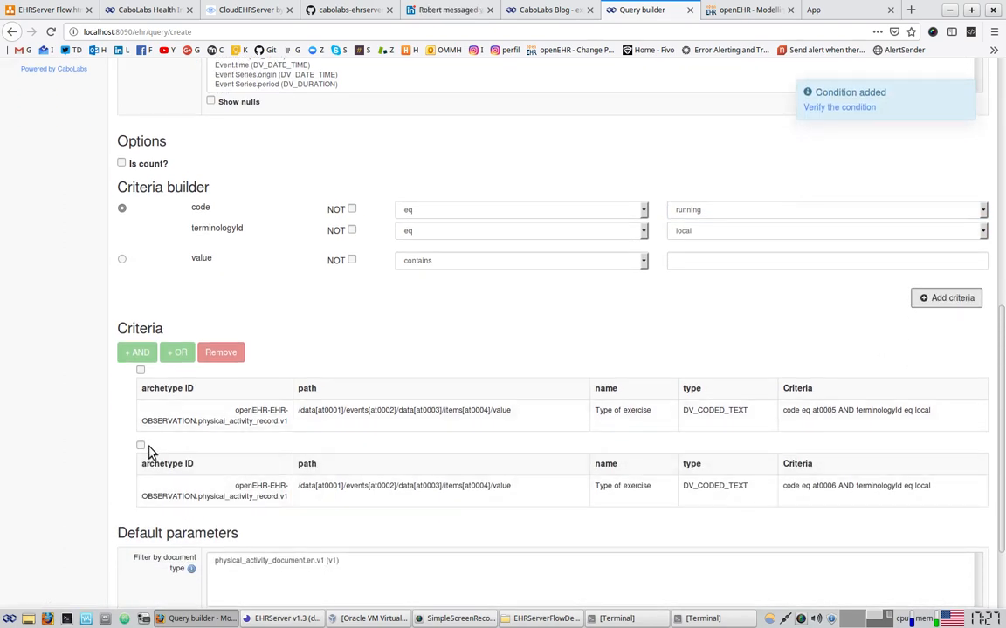
Join the walking (at0005) and running (at0006) criteria with OR and review them
click(140, 371)
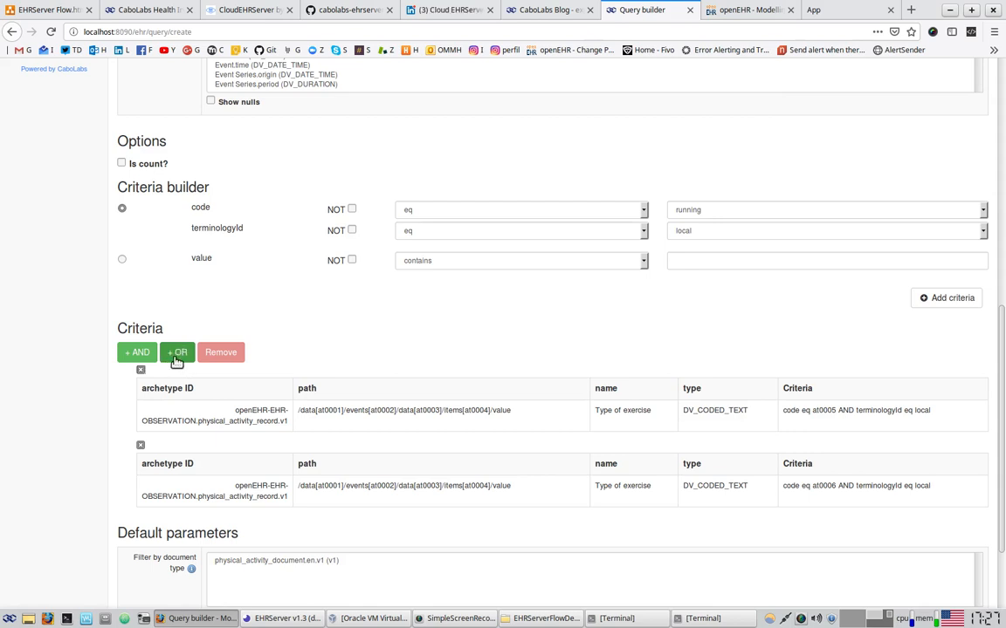
click(174, 356)
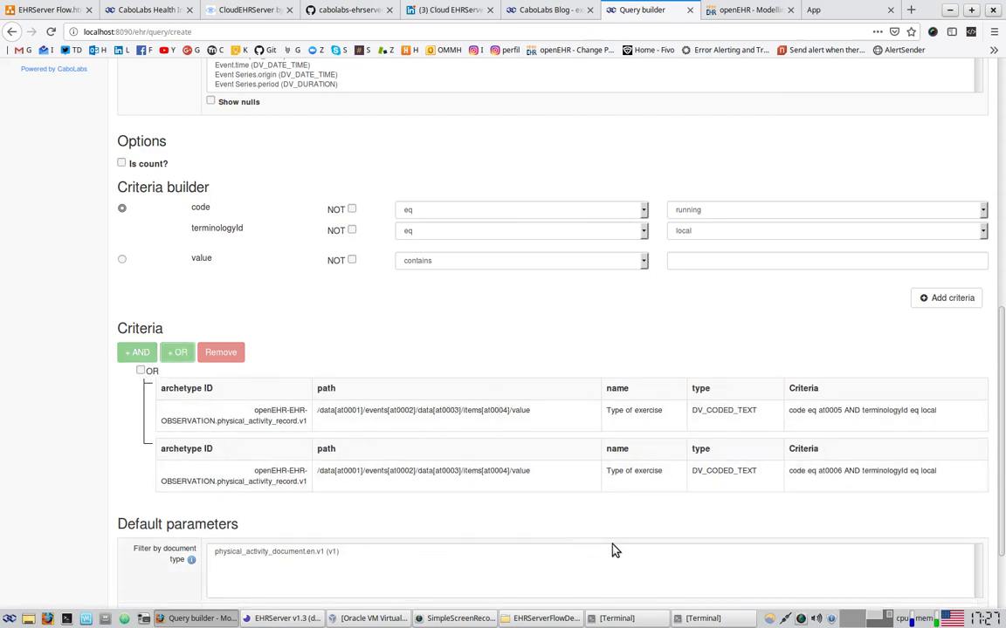
drag(610, 410, 656, 410)
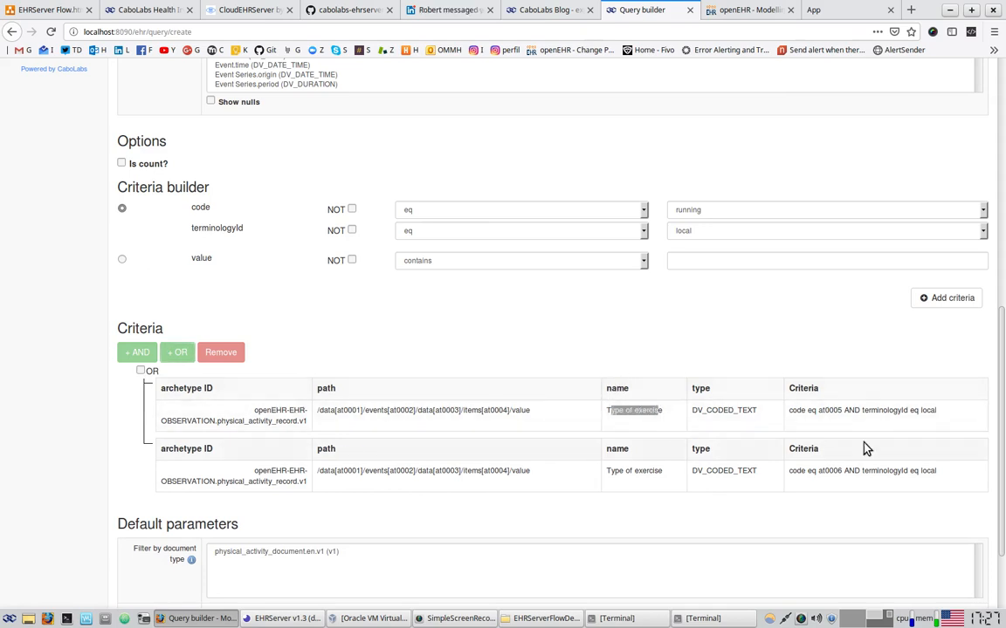
drag(798, 409, 893, 410)
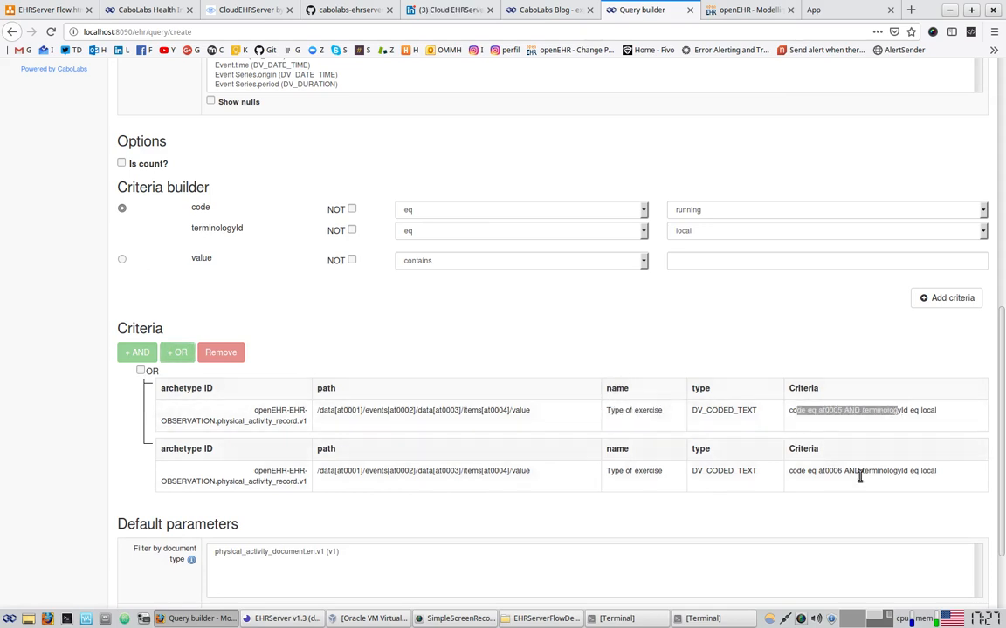
drag(797, 471, 852, 471)
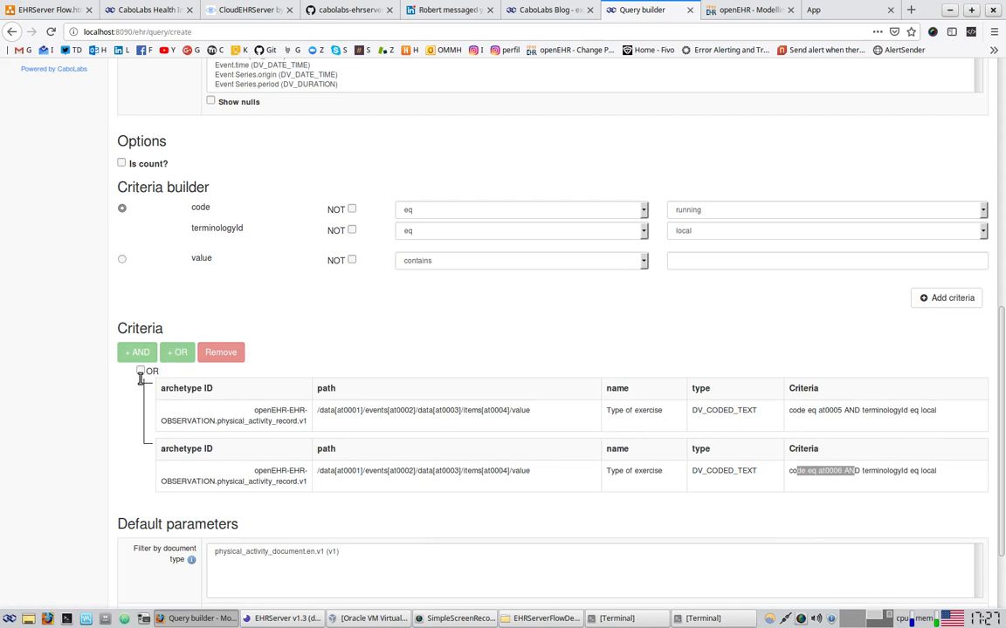
scroll(131, 406, down, 3)
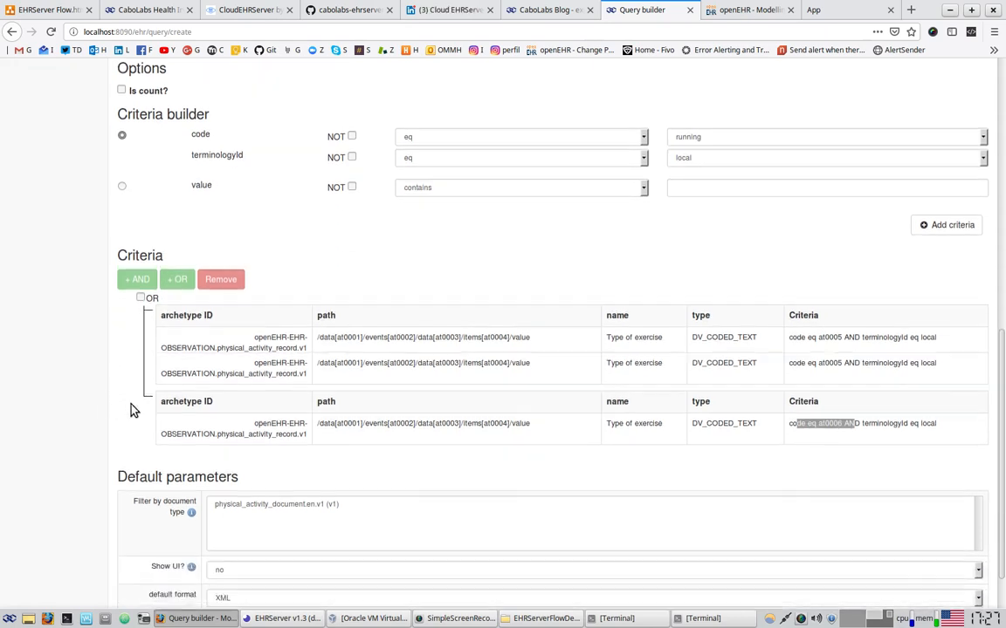
click(249, 542)
click(243, 578)
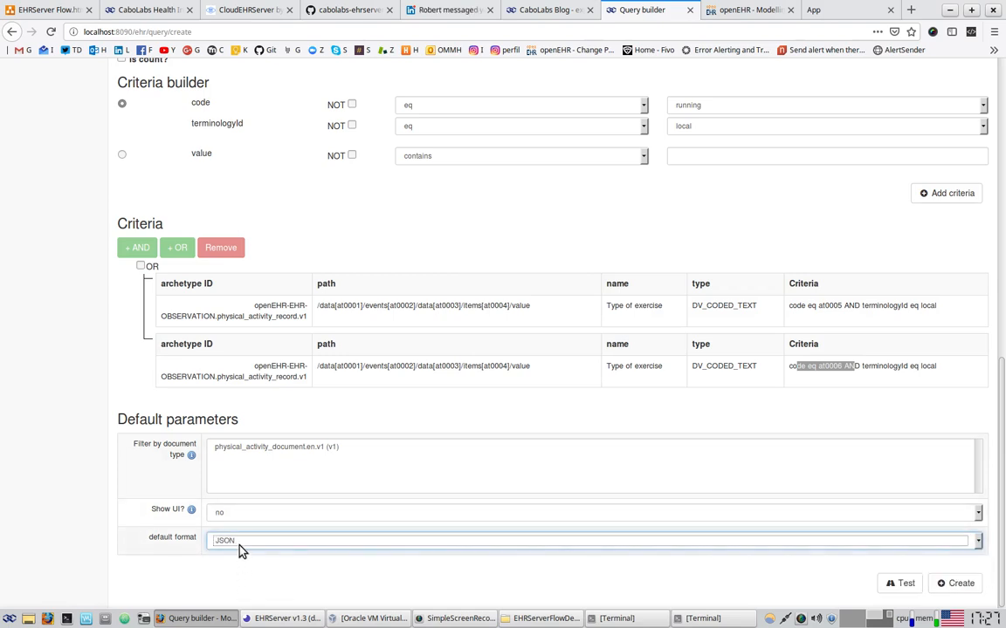
click(241, 543)
click(243, 577)
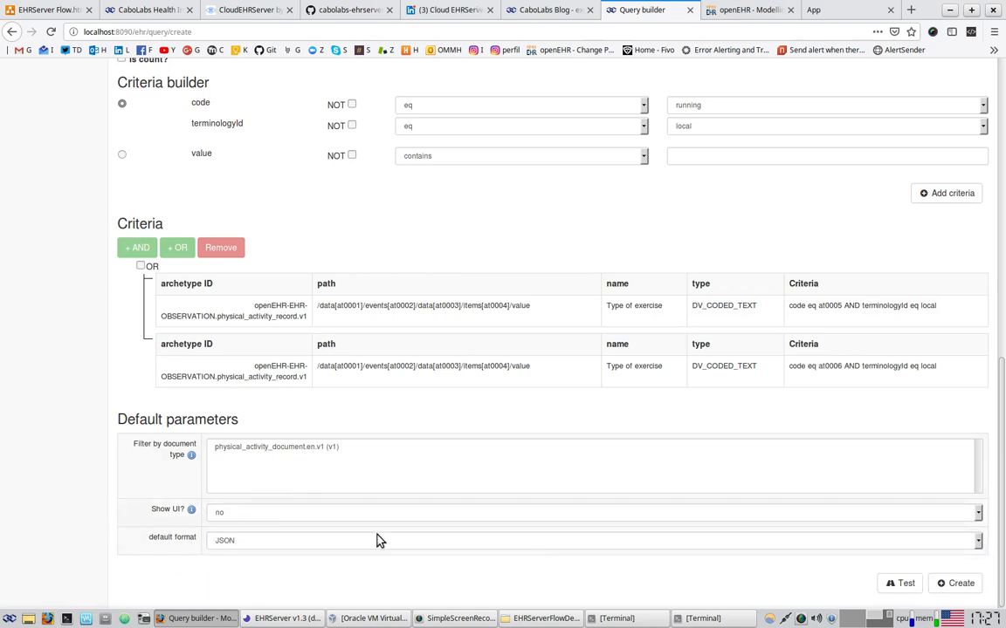
click(888, 583)
scroll(117, 431, down, 7)
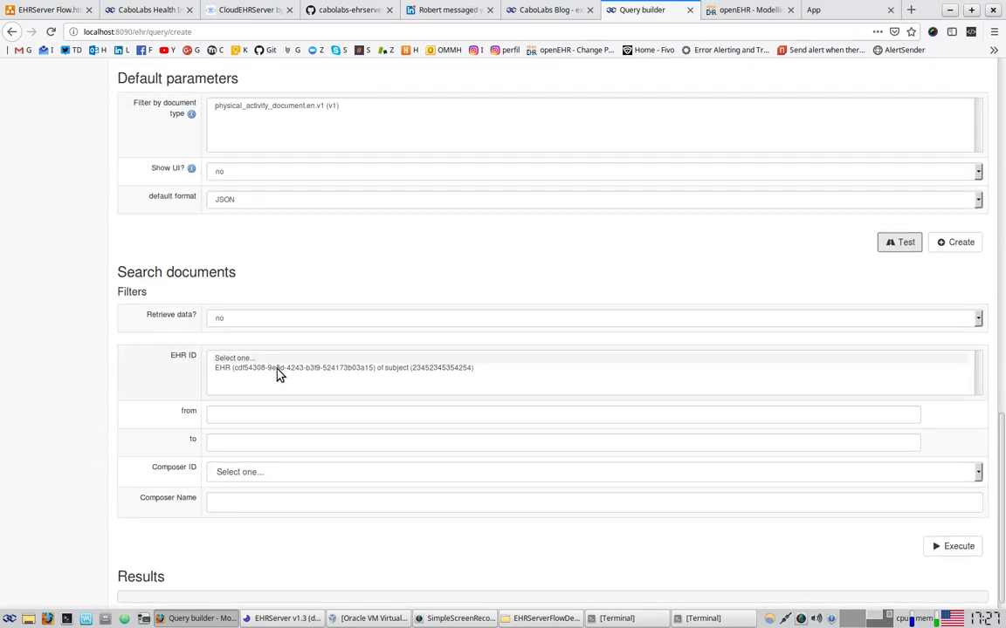
click(278, 370)
scroll(101, 376, down, 1)
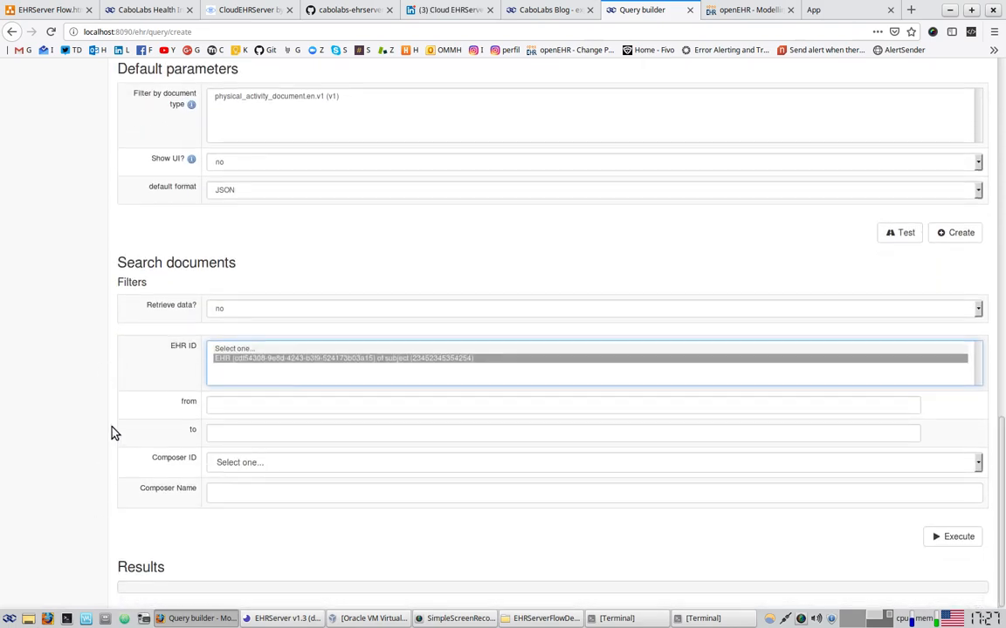
click(955, 538)
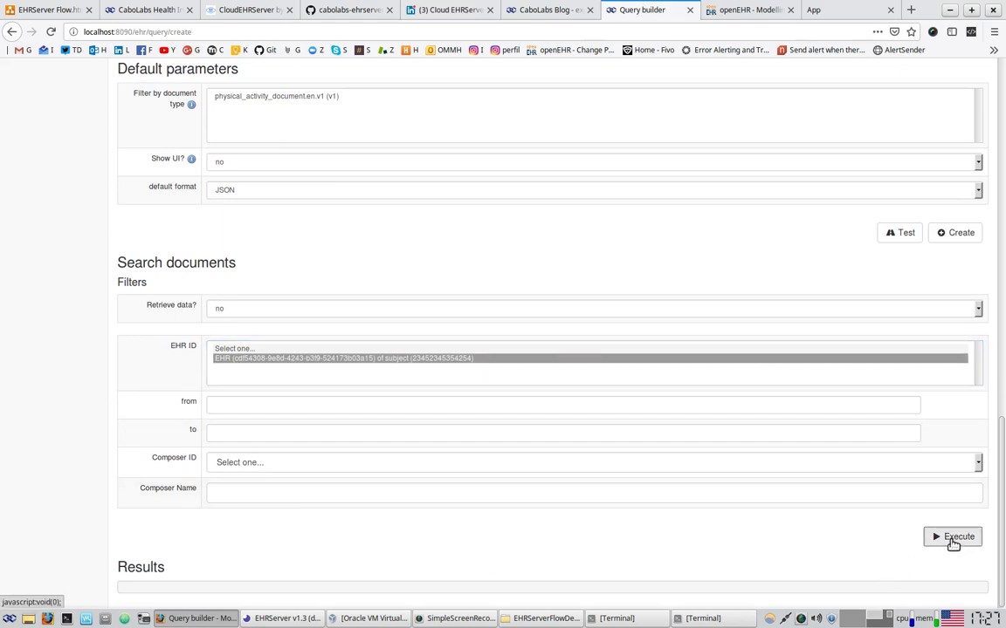
scroll(504, 516, down, 5)
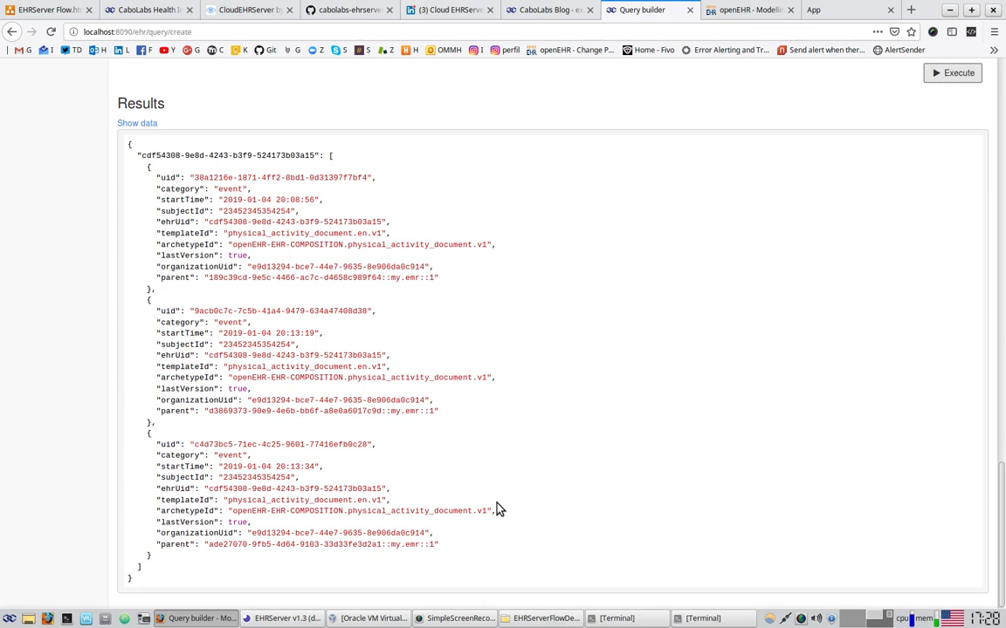
drag(229, 179, 255, 268)
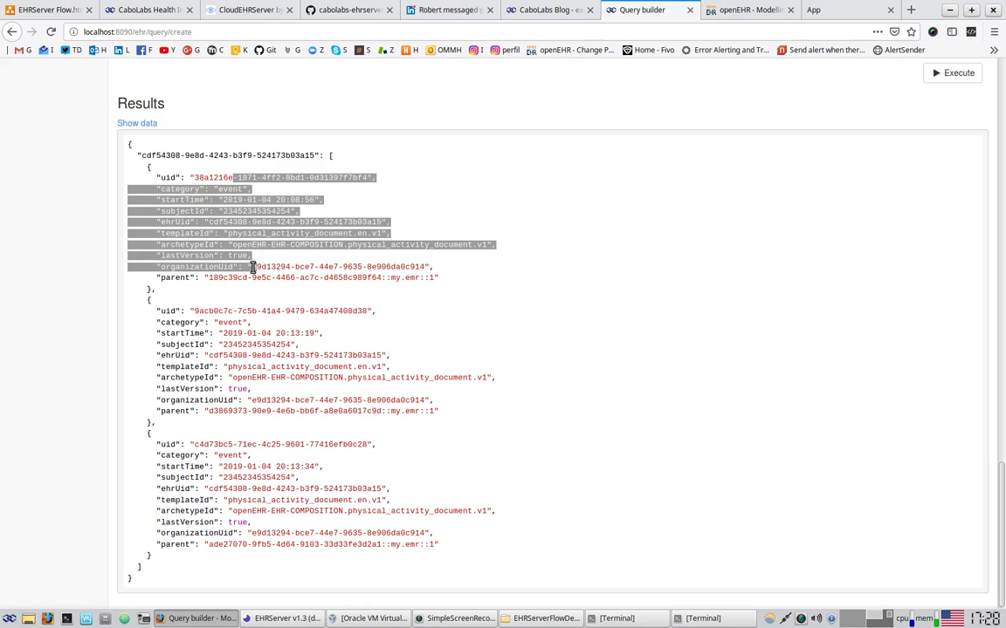
scroll(404, 373, up, 10)
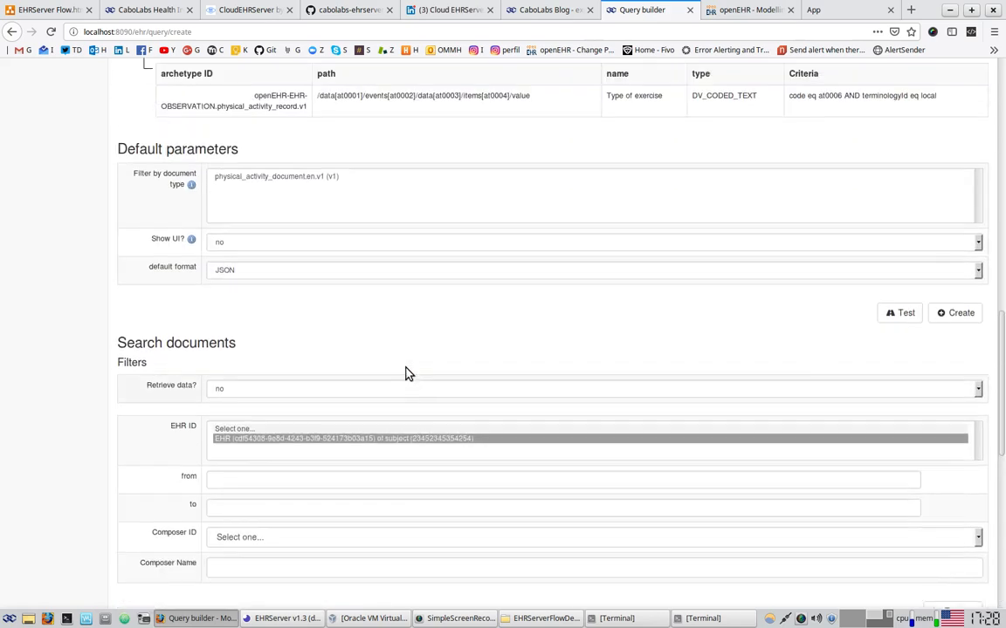
scroll(404, 373, up, 7)
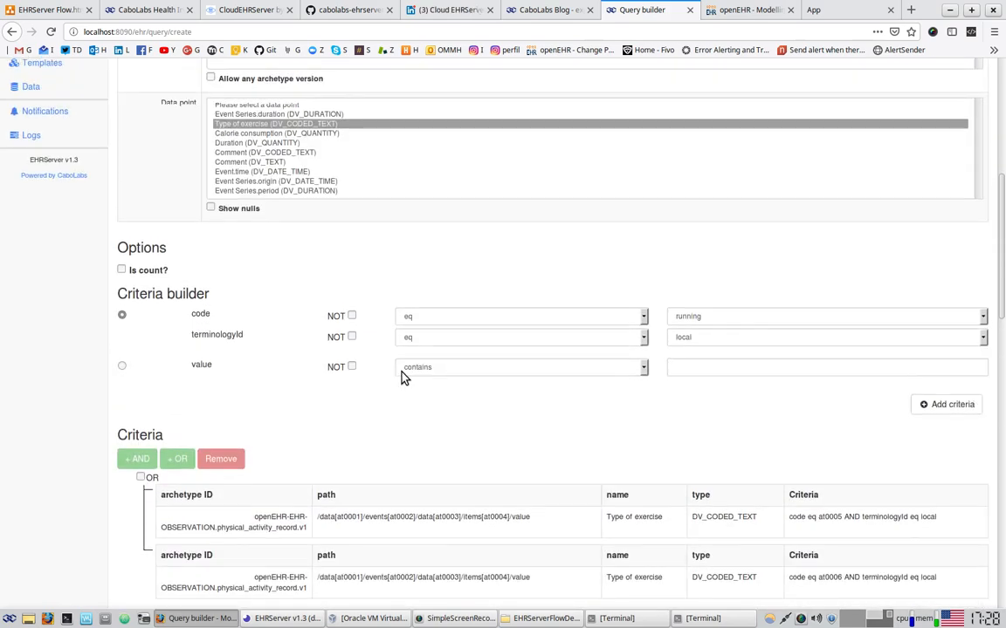
scroll(601, 443, down, 3)
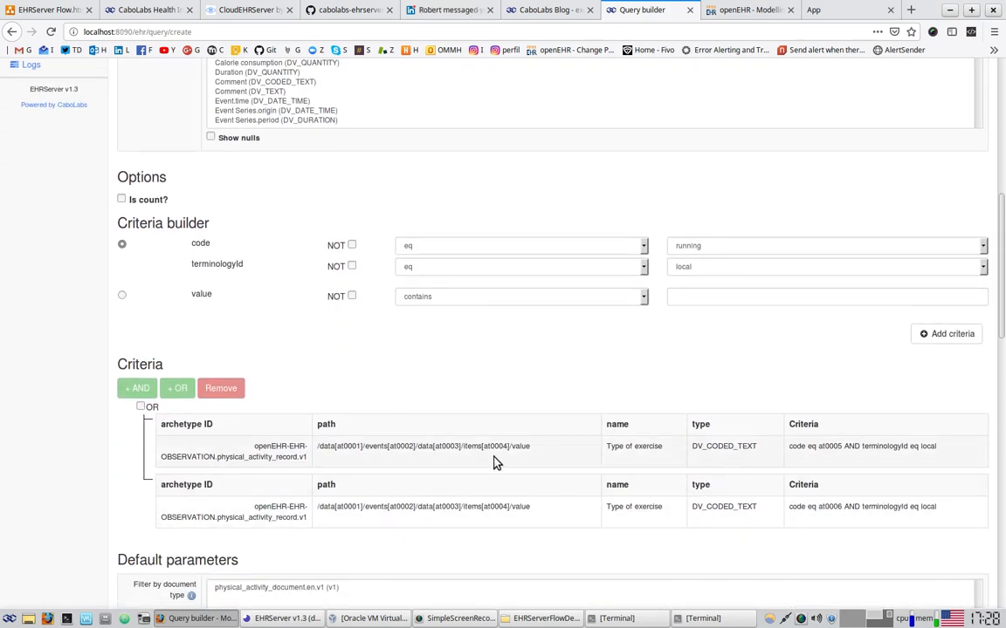
drag(604, 447, 660, 447)
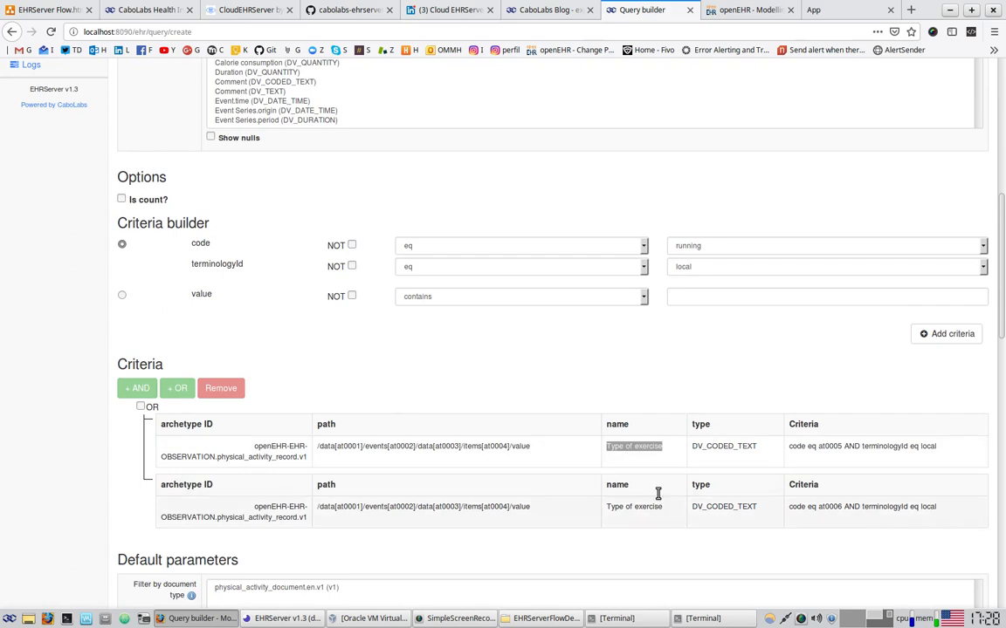
click(695, 249)
click(520, 414)
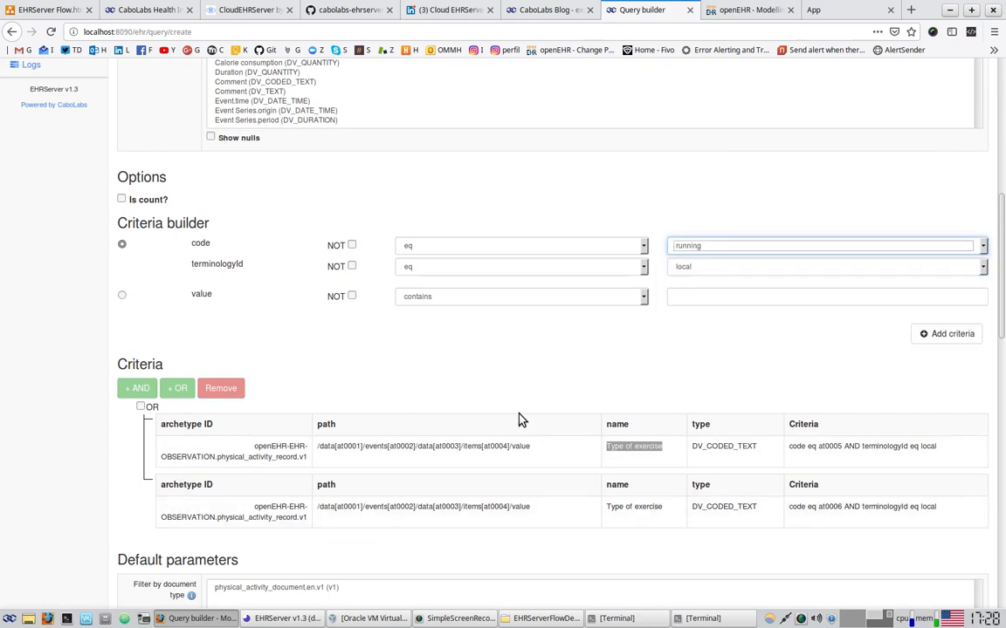
scroll(520, 417, down, 13)
scroll(314, 411, down, 3)
drag(272, 245, 280, 566)
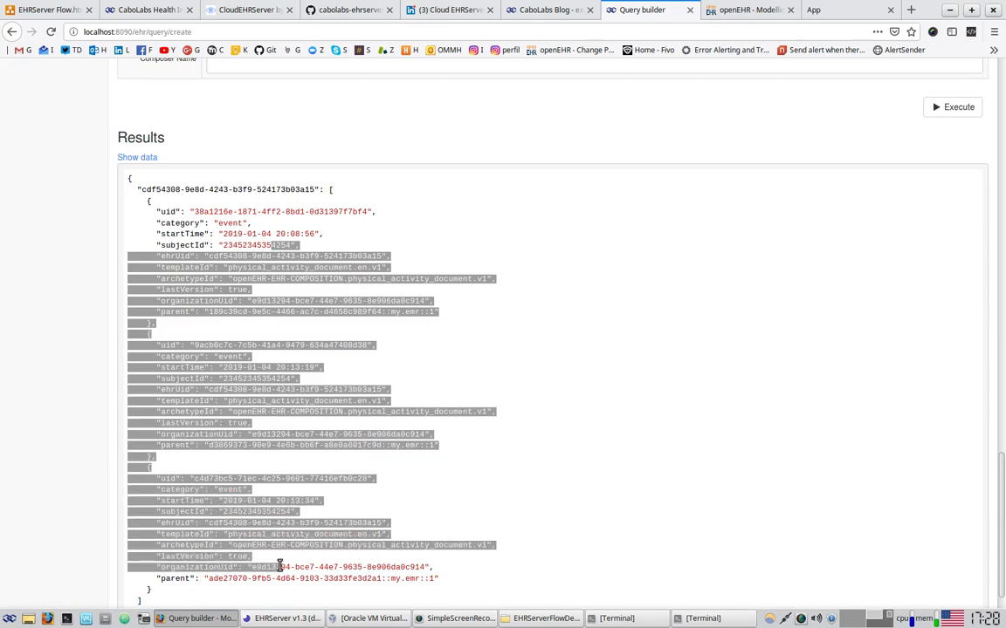
scroll(525, 532, up, 15)
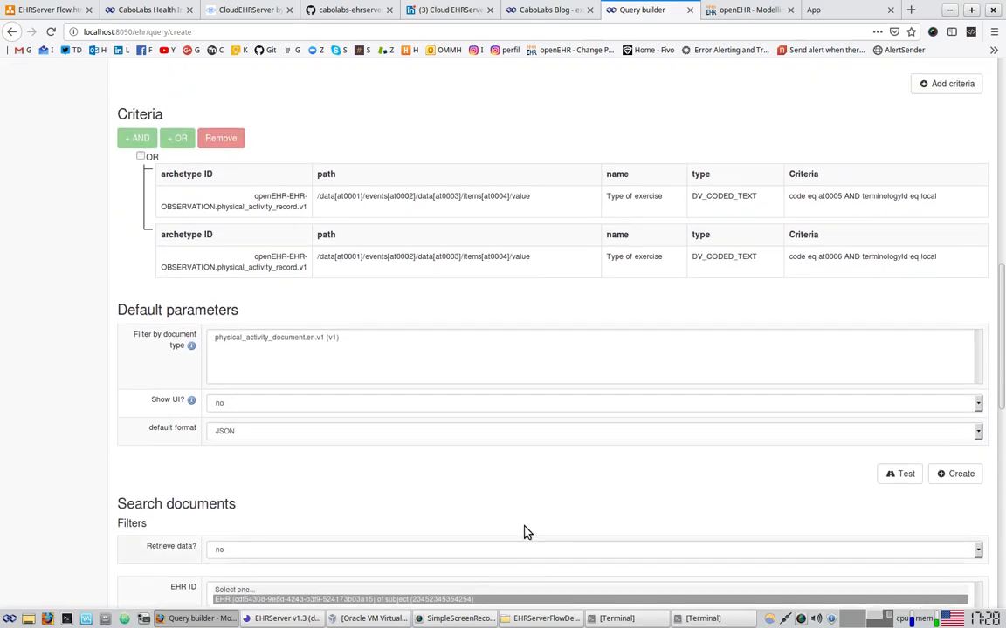
scroll(524, 532, up, 2)
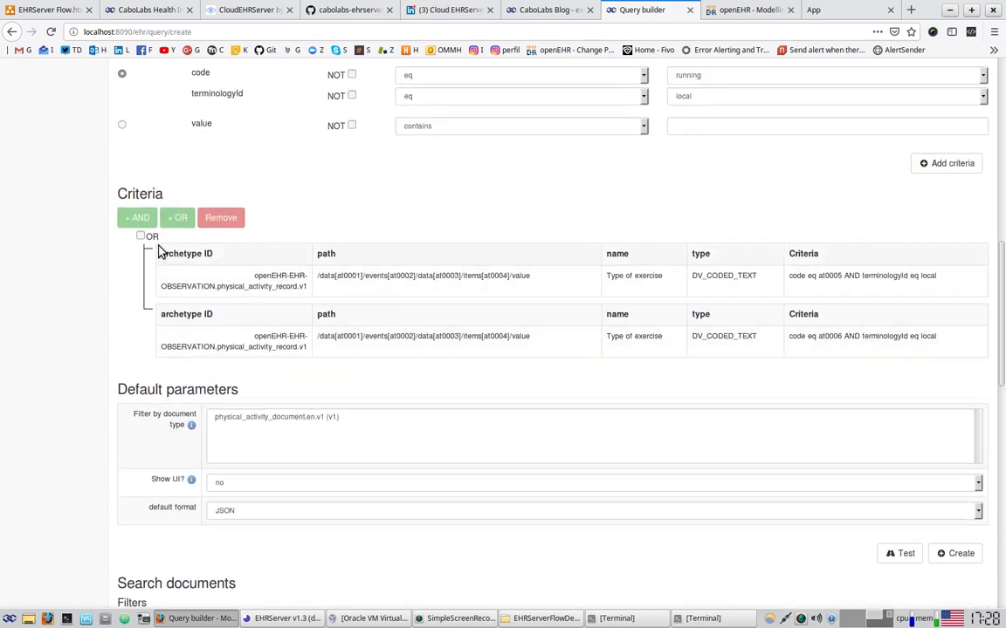
Ungroup the OR and remove both the walking and running criteria
click(228, 218)
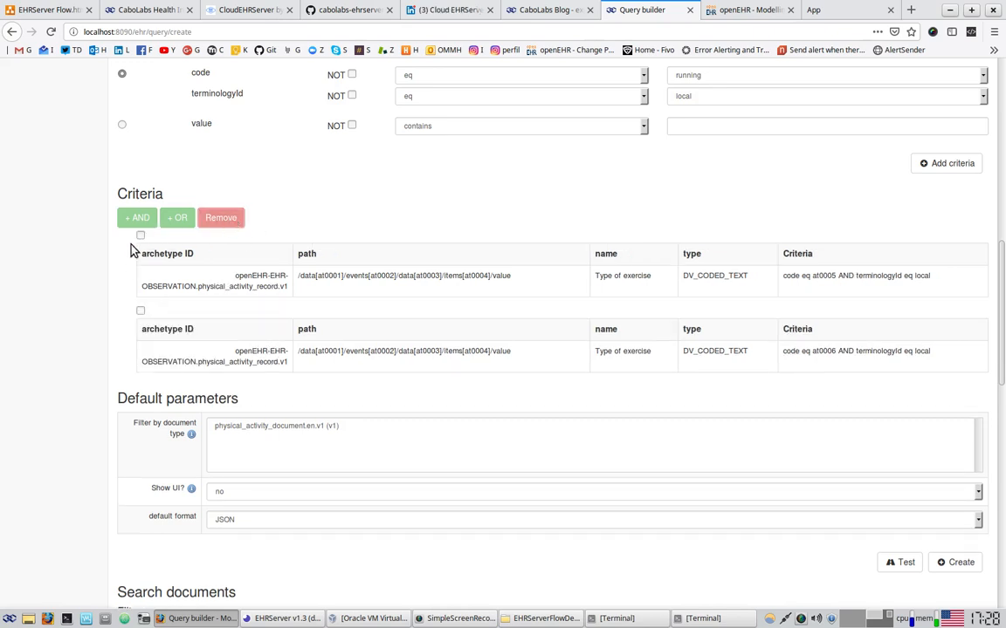
click(140, 236)
click(221, 218)
click(140, 234)
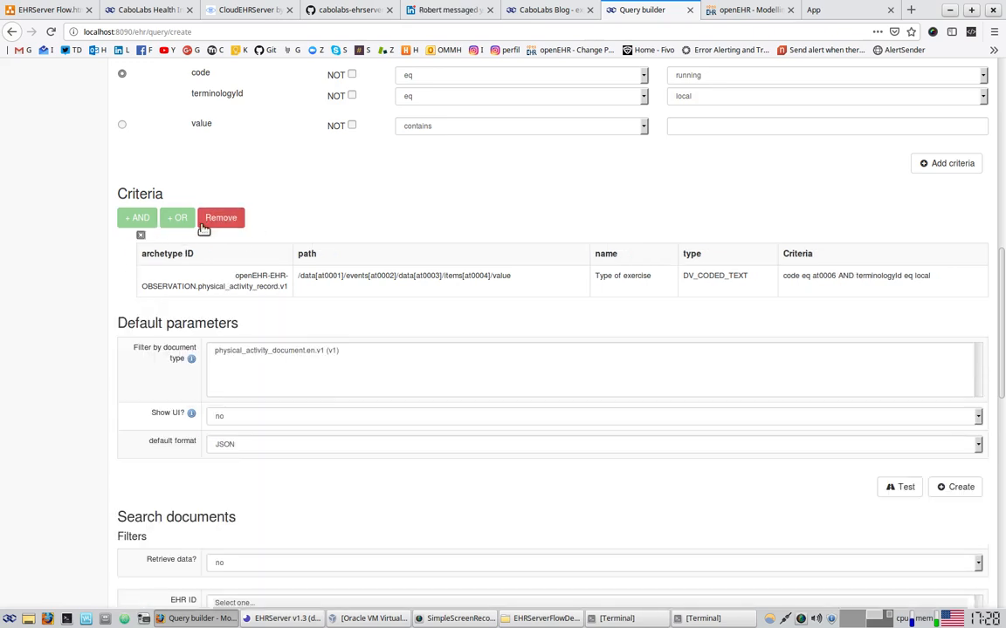
click(221, 218)
scroll(524, 375, up, 3)
Add a swimming (at0007) criterion and execute the test, getting an empty result
click(703, 281)
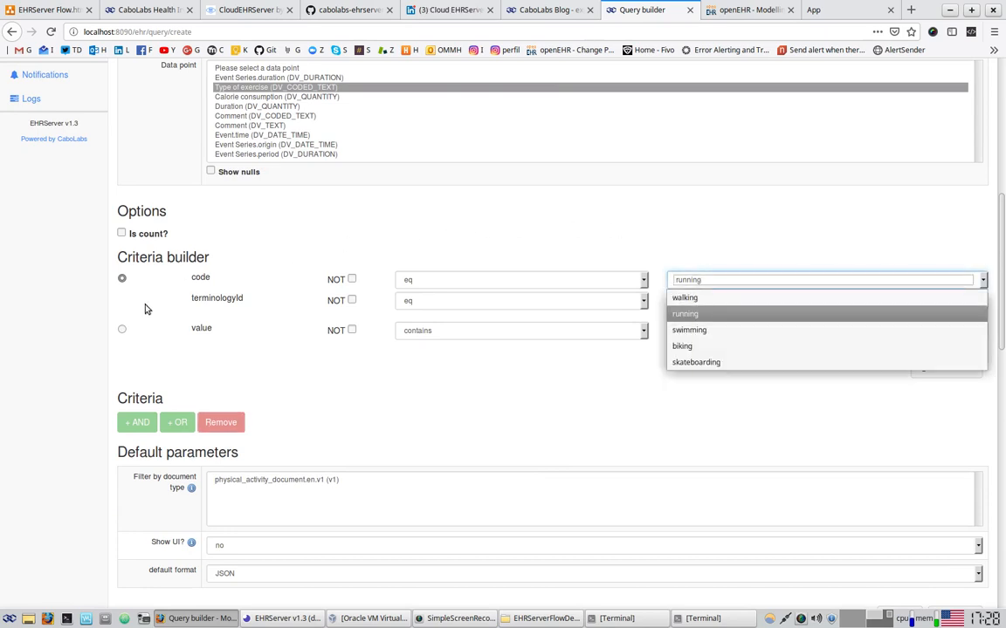
click(286, 249)
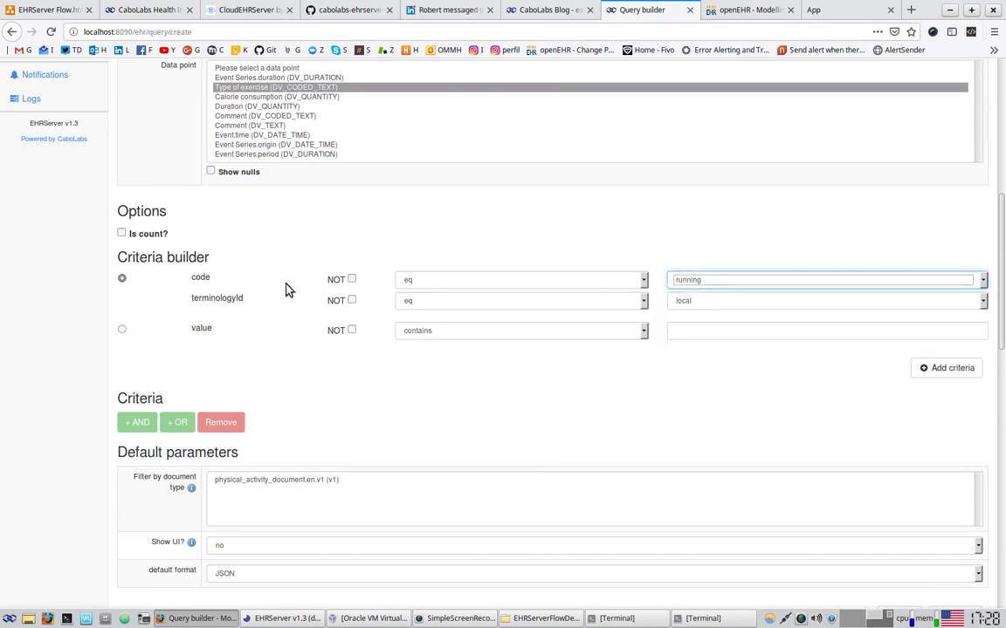
click(687, 282)
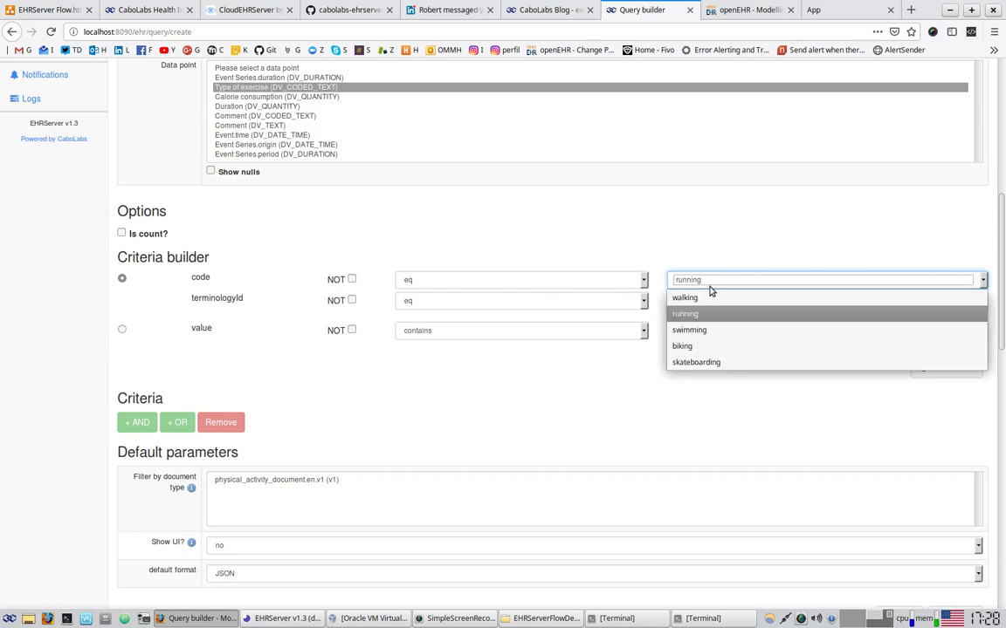
click(709, 332)
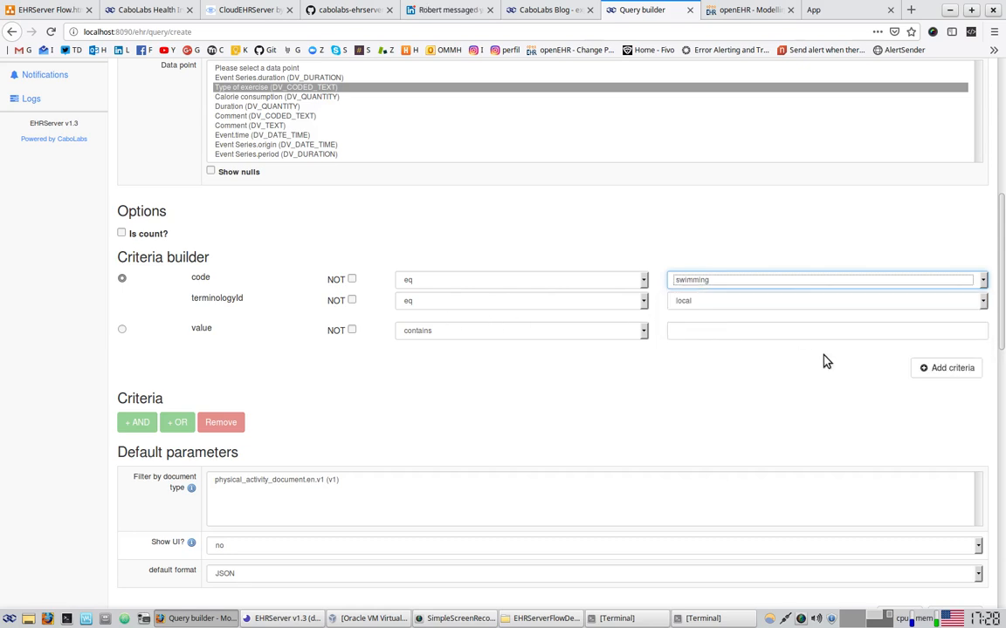
click(947, 370)
scroll(541, 390, down, 10)
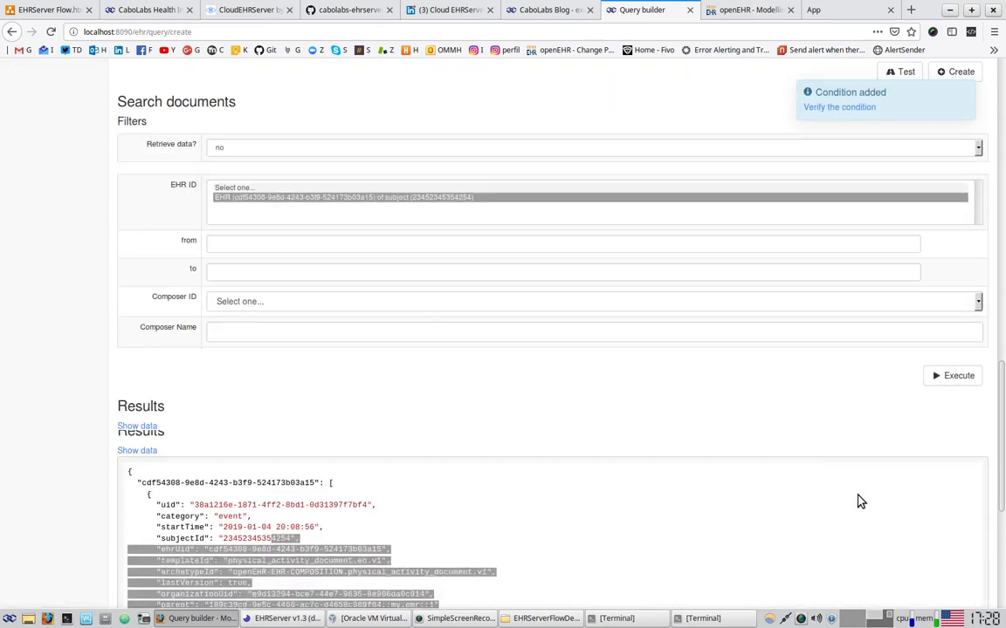
click(964, 315)
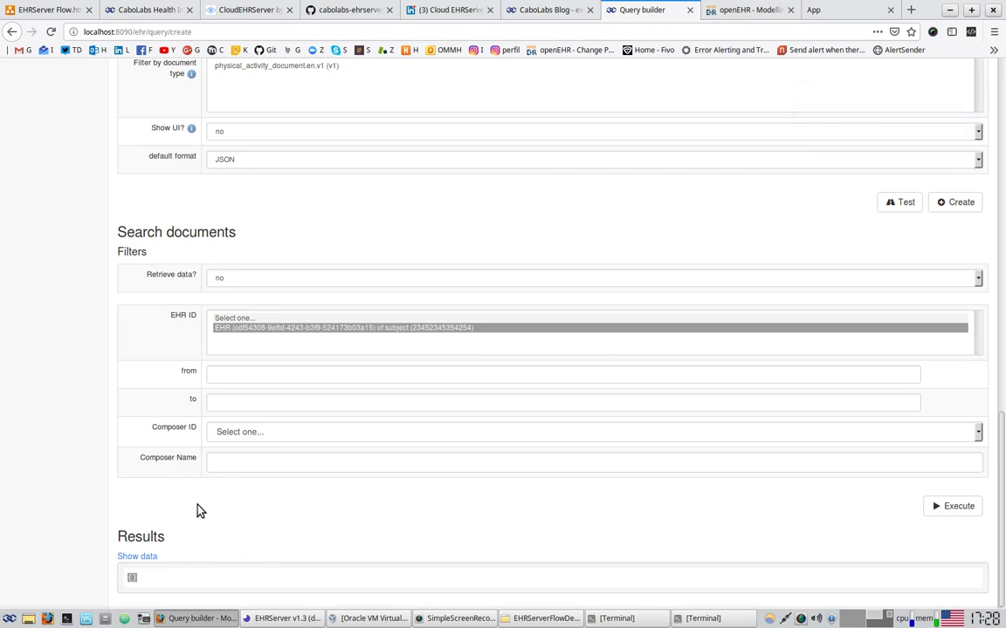
scroll(197, 511, up, 4)
scroll(768, 334, up, 1)
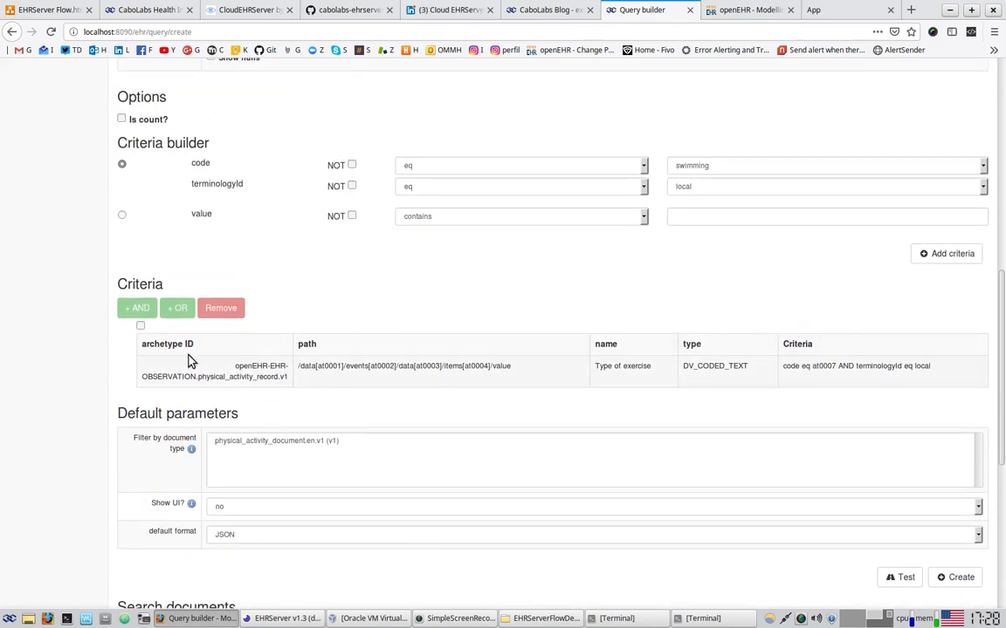
Replace the swimming criterion with a walking criterion
click(139, 328)
click(220, 310)
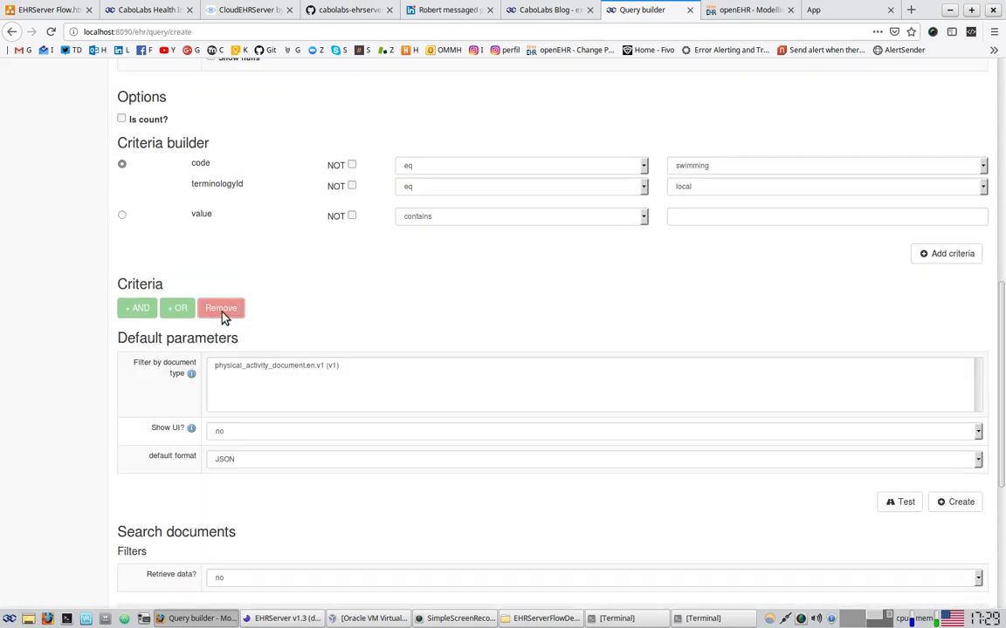
click(698, 166)
click(690, 227)
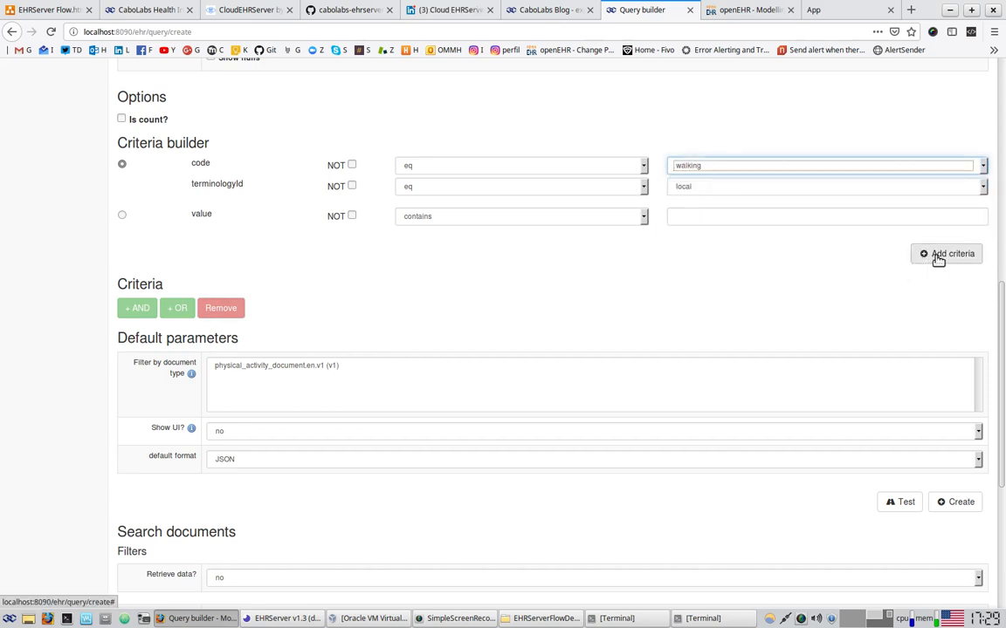
click(937, 255)
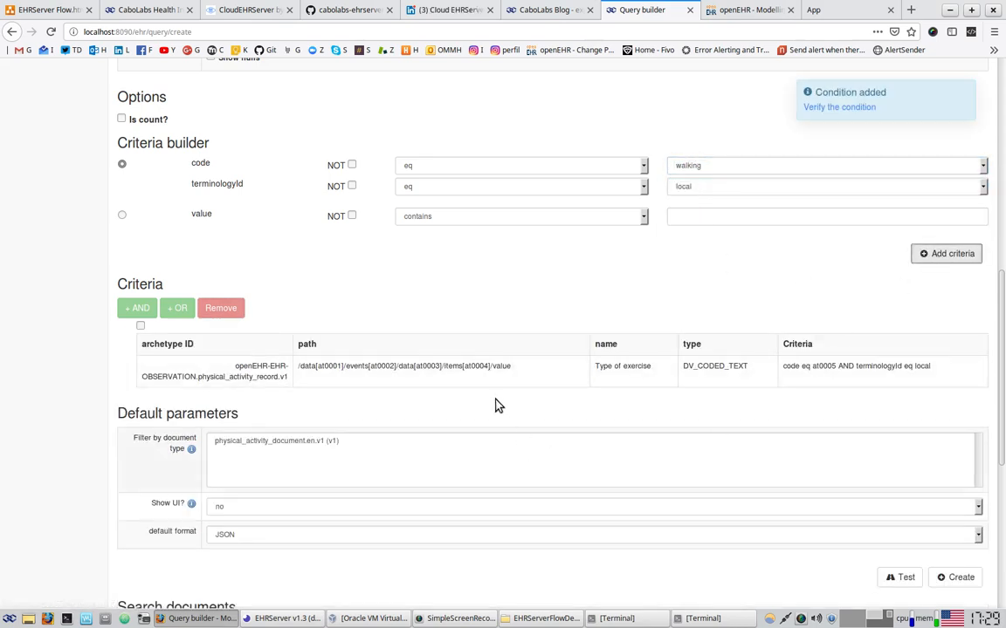
scroll(462, 397, up, 3)
scroll(459, 406, up, 1)
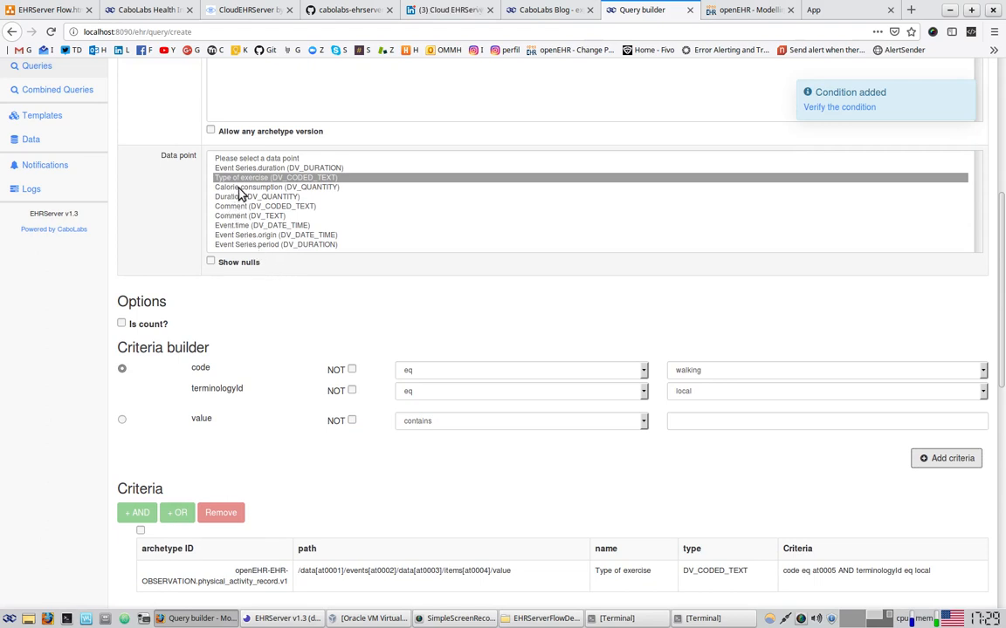
Add a Duration criterion with magnitude gt 50 and units min
click(233, 199)
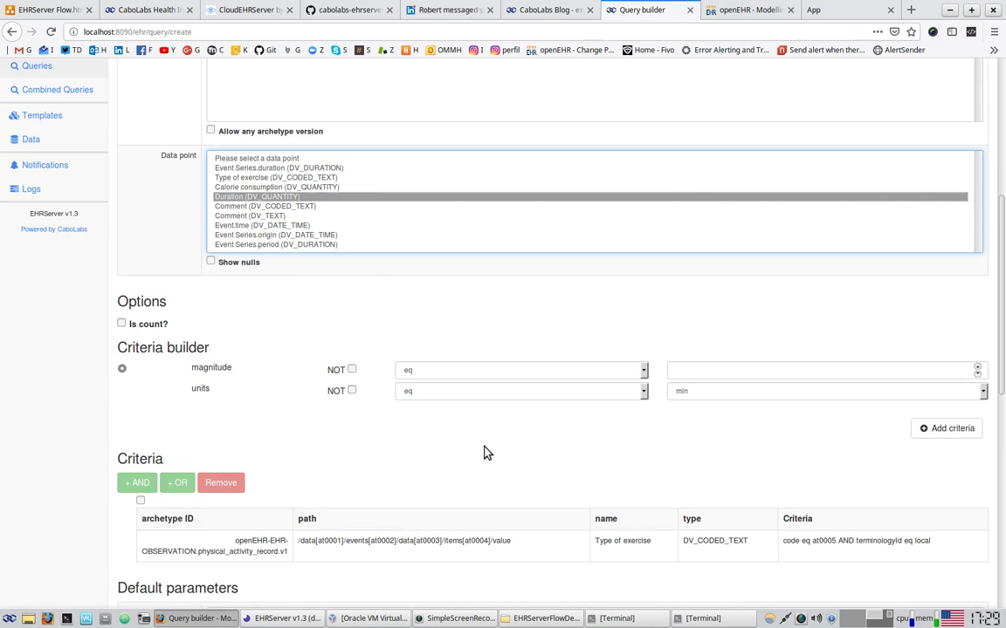
click(473, 375)
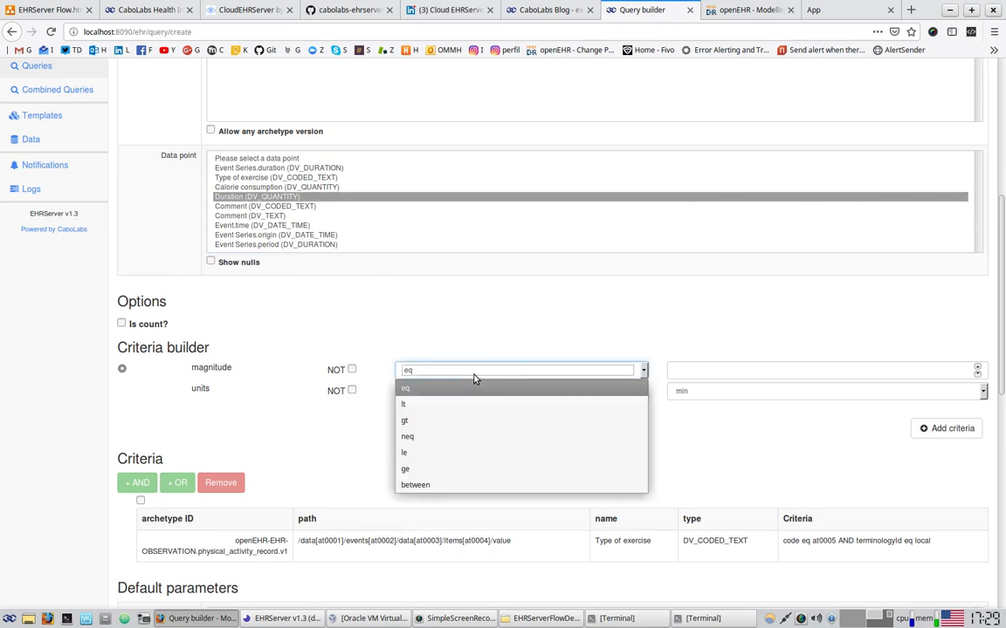
click(421, 422)
click(714, 370)
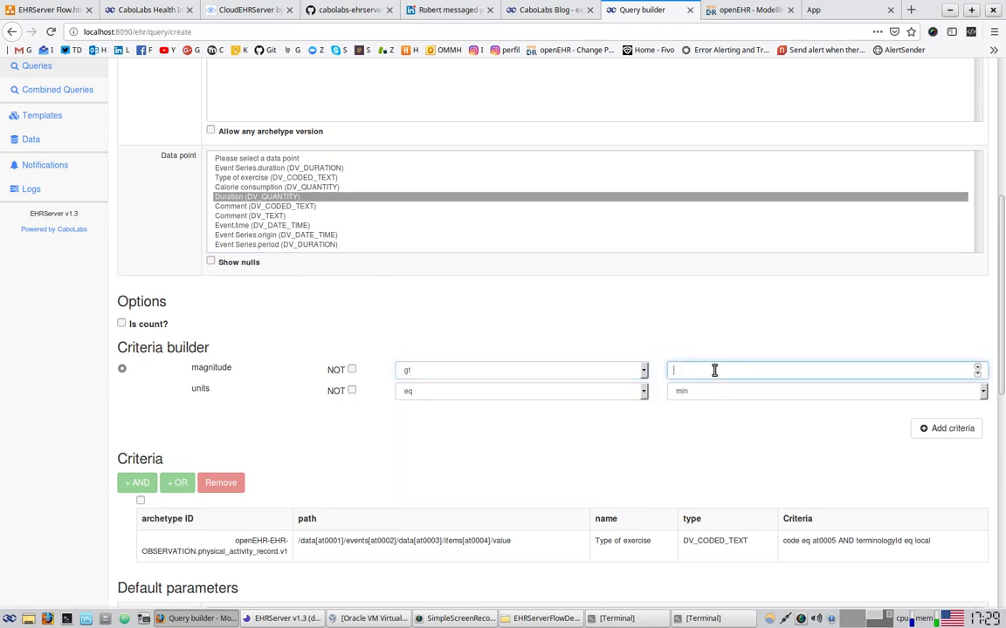
text(50)
click(708, 394)
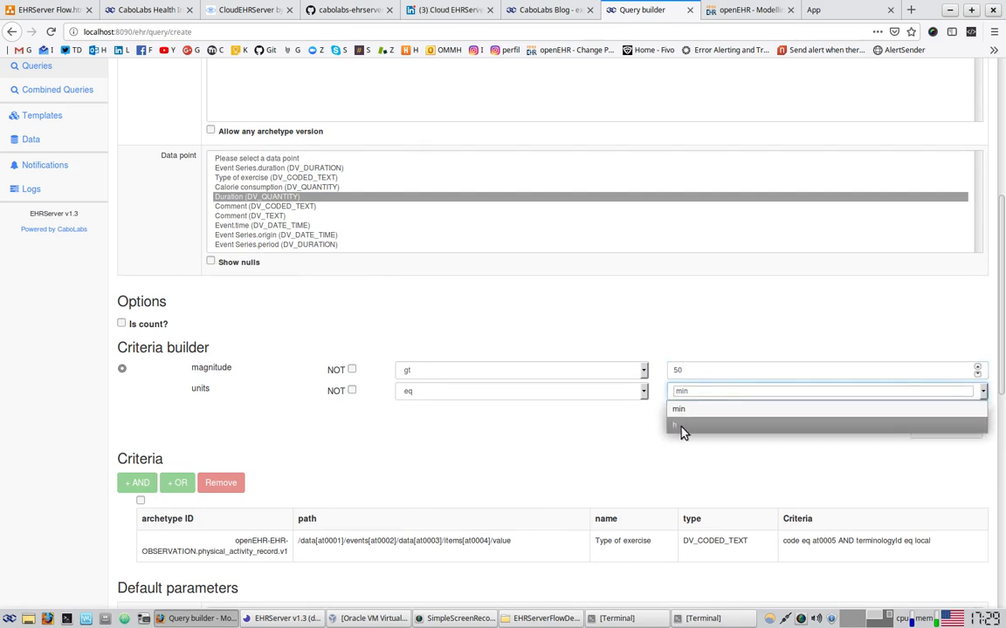
click(646, 484)
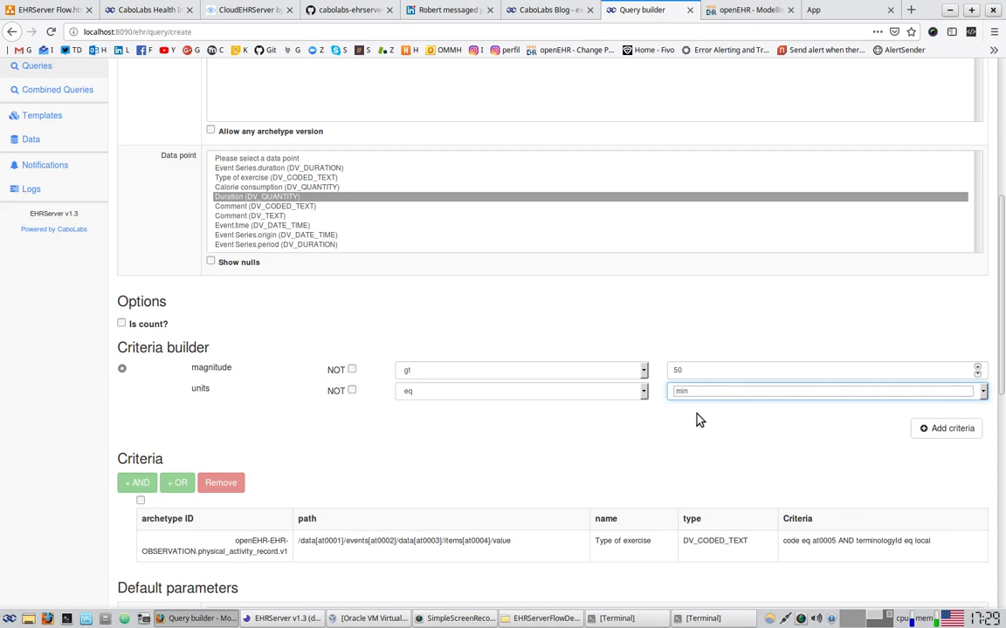
click(946, 429)
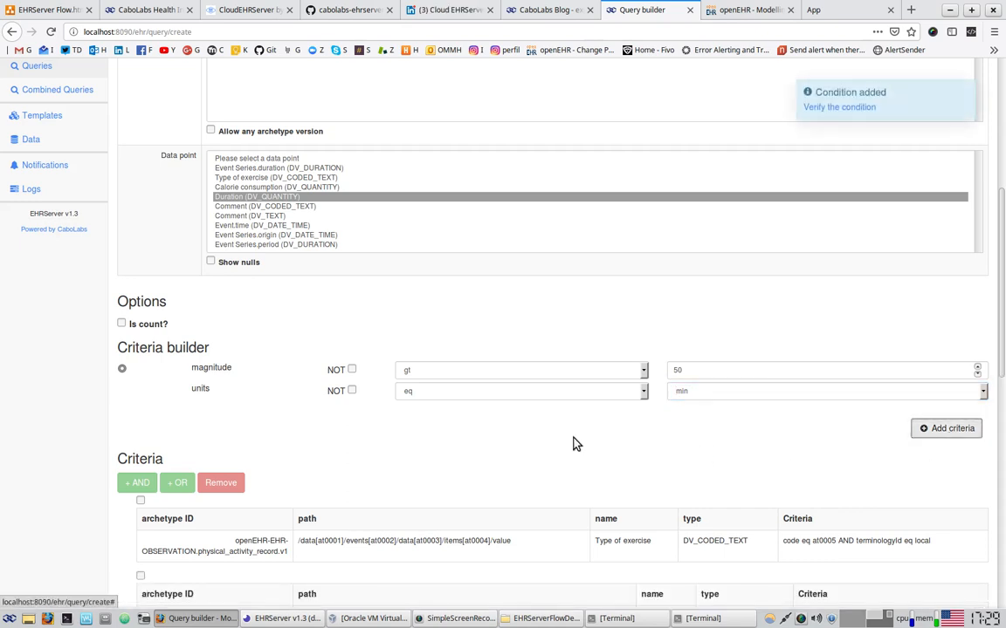
Join the walking and Duration criteria with AND
scroll(147, 483, down, 3)
click(141, 439)
click(140, 364)
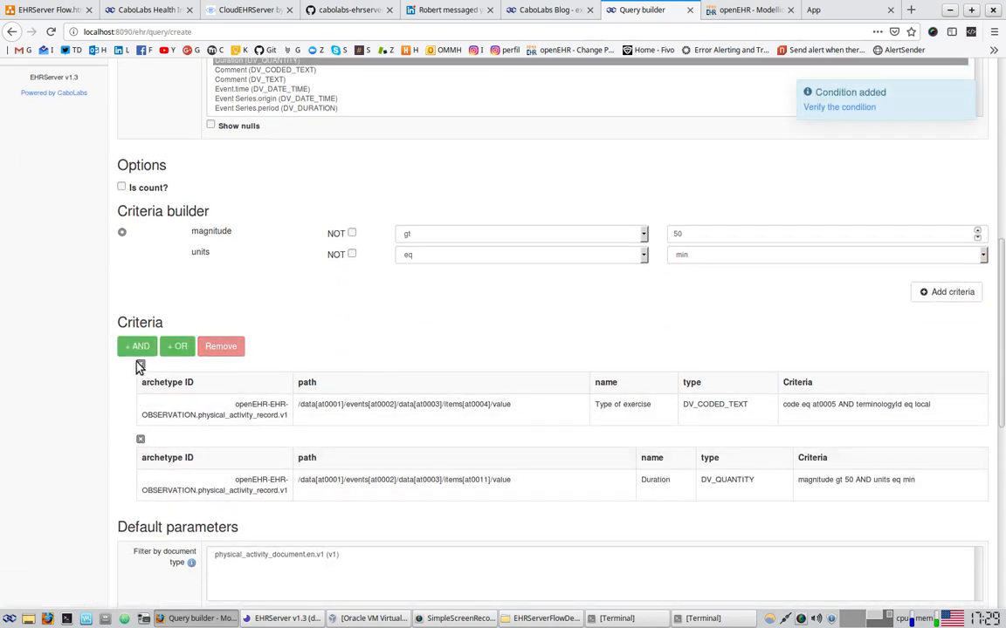
click(137, 348)
scroll(438, 348, down, 6)
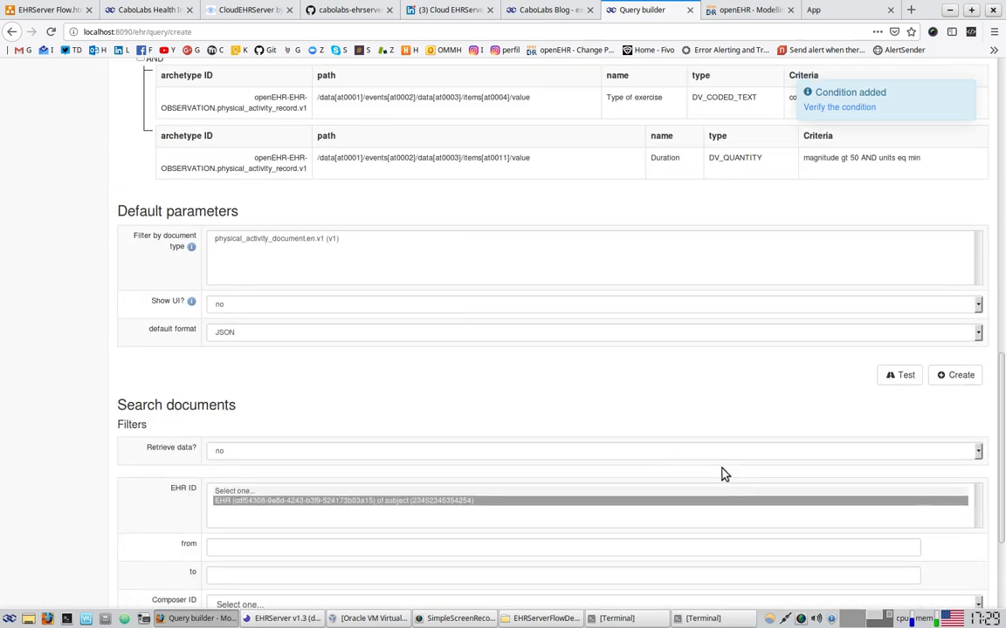
scroll(172, 381, down, 3)
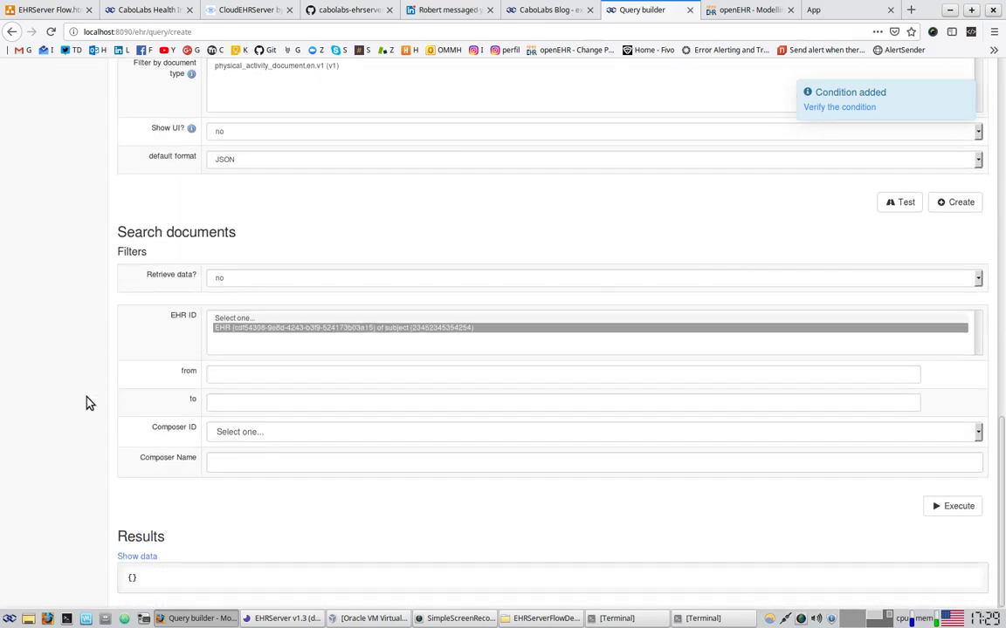
click(956, 511)
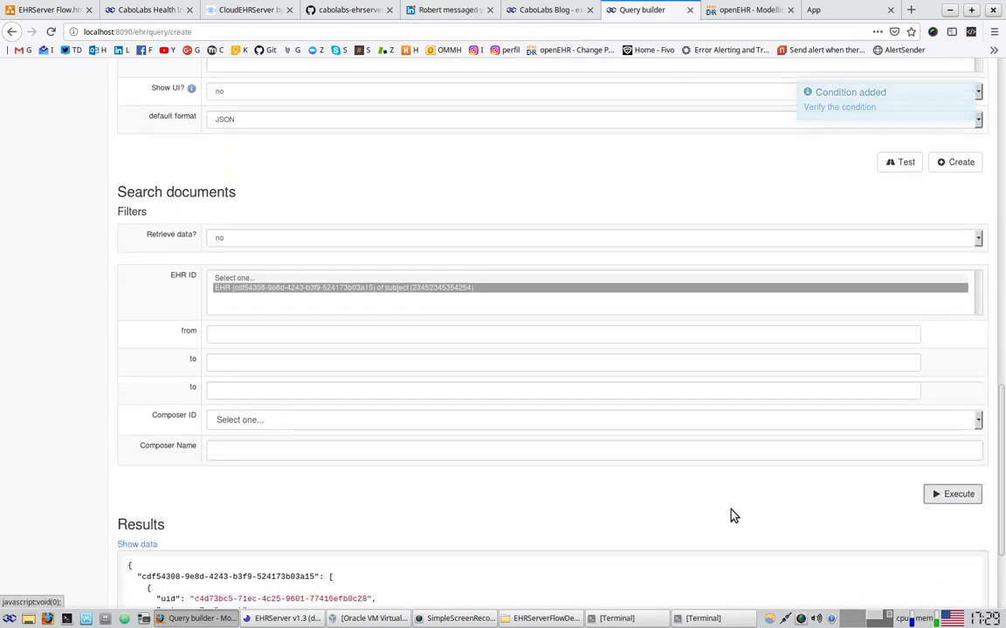
scroll(730, 513, down, 3)
drag(206, 447, 238, 561)
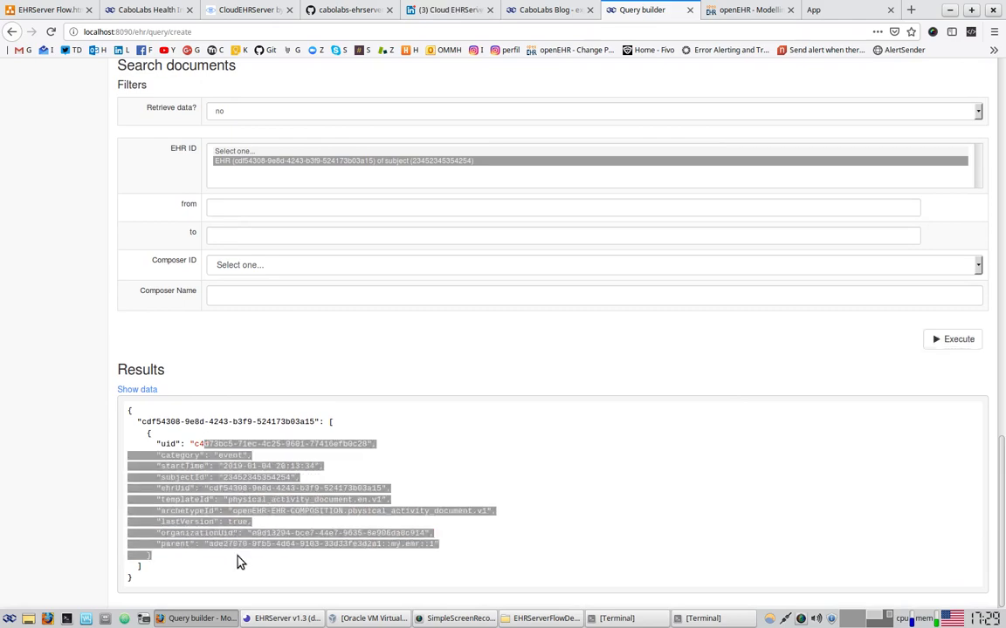
scroll(611, 524, up, 3)
scroll(492, 537, up, 6)
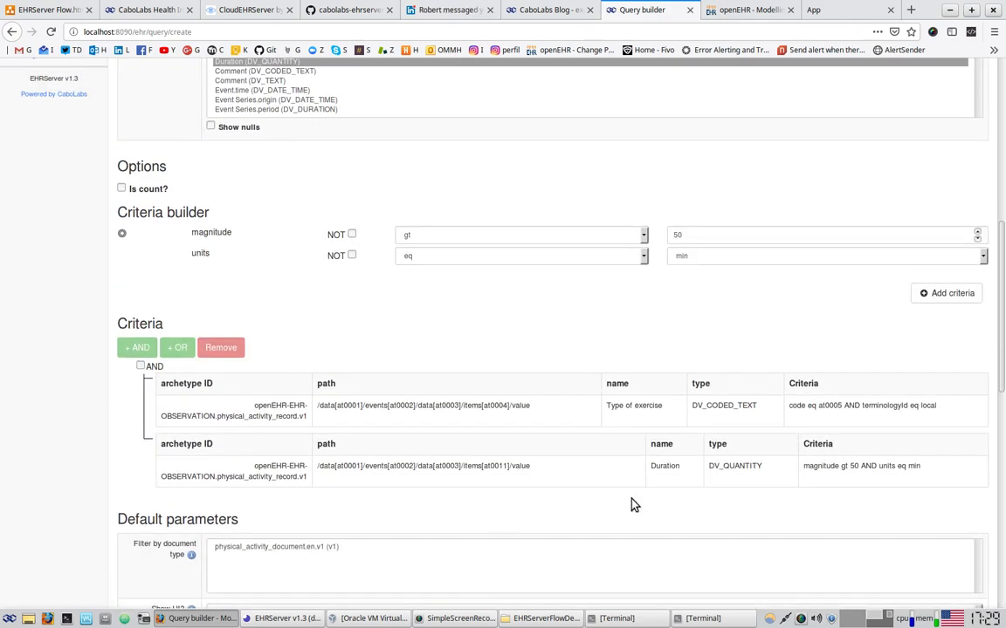
scroll(864, 487, up, 1)
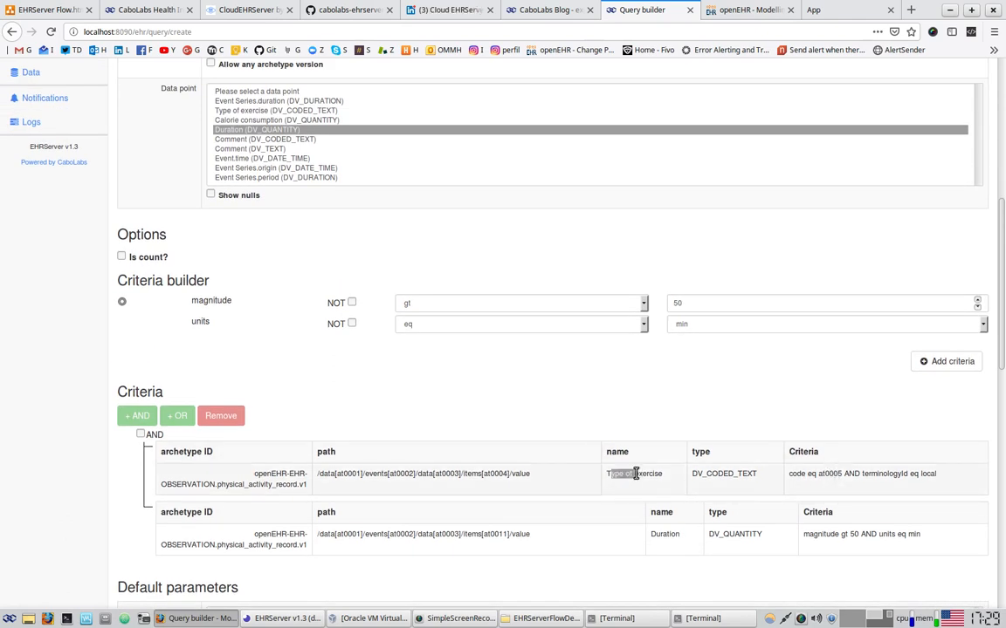
drag(820, 474, 947, 479)
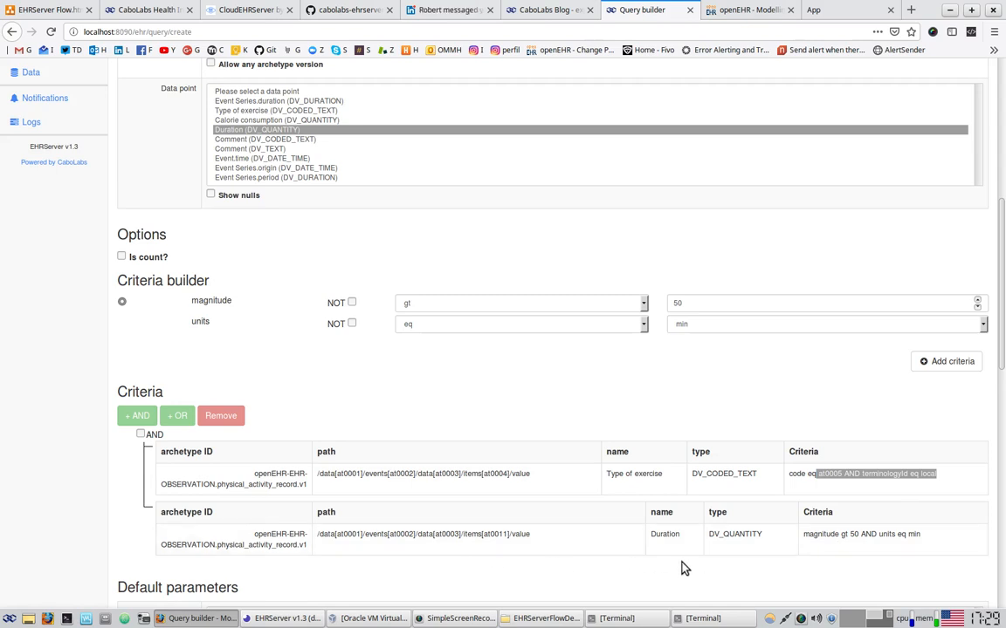
double_click(663, 534)
drag(821, 534, 931, 539)
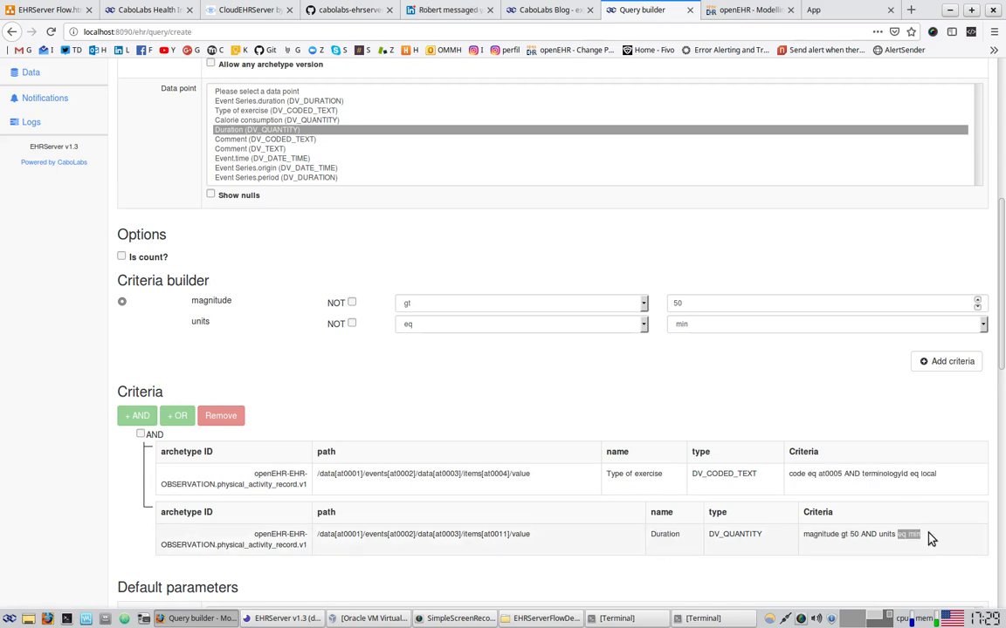
drag(155, 436, 171, 438)
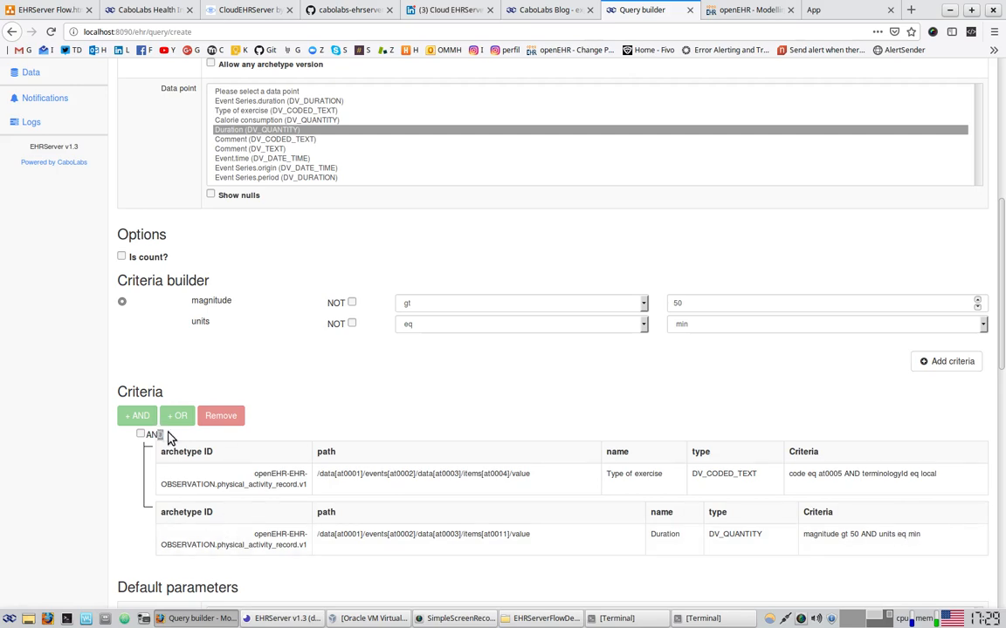
scroll(870, 546, down, 2)
scroll(870, 547, down, 15)
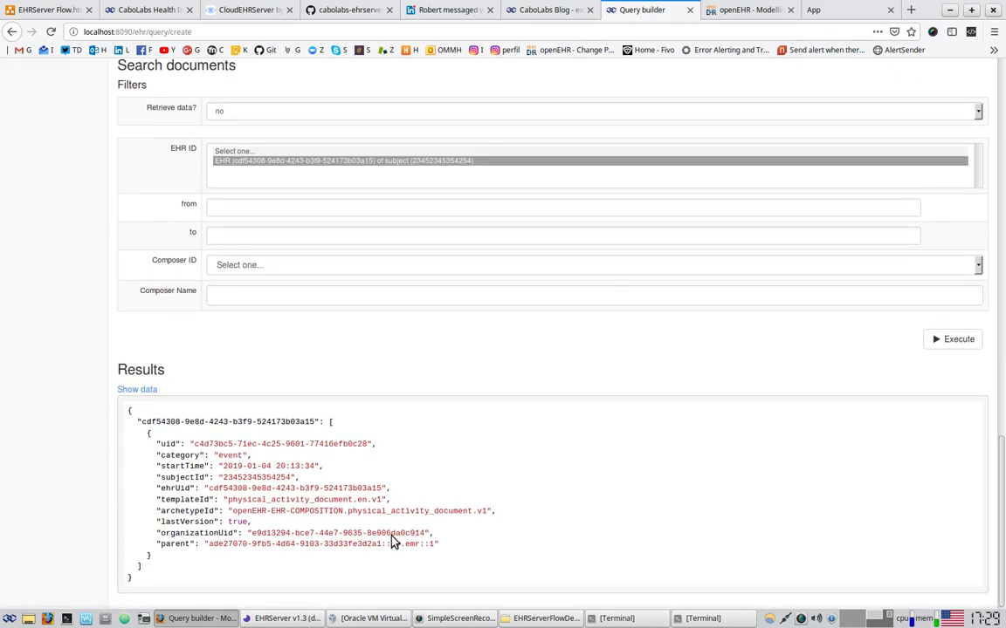
drag(153, 434, 395, 598)
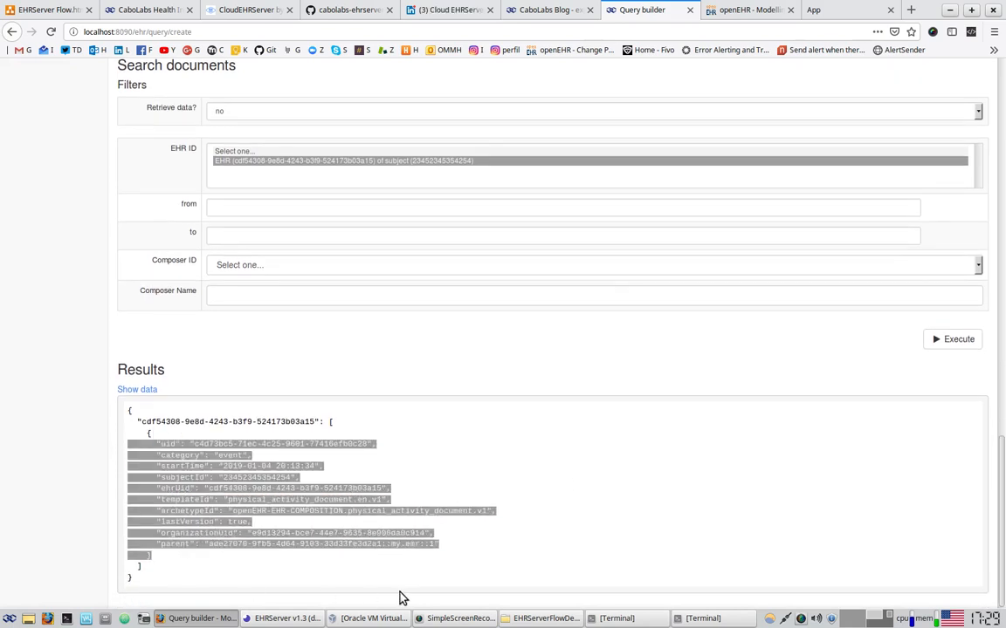
click(366, 510)
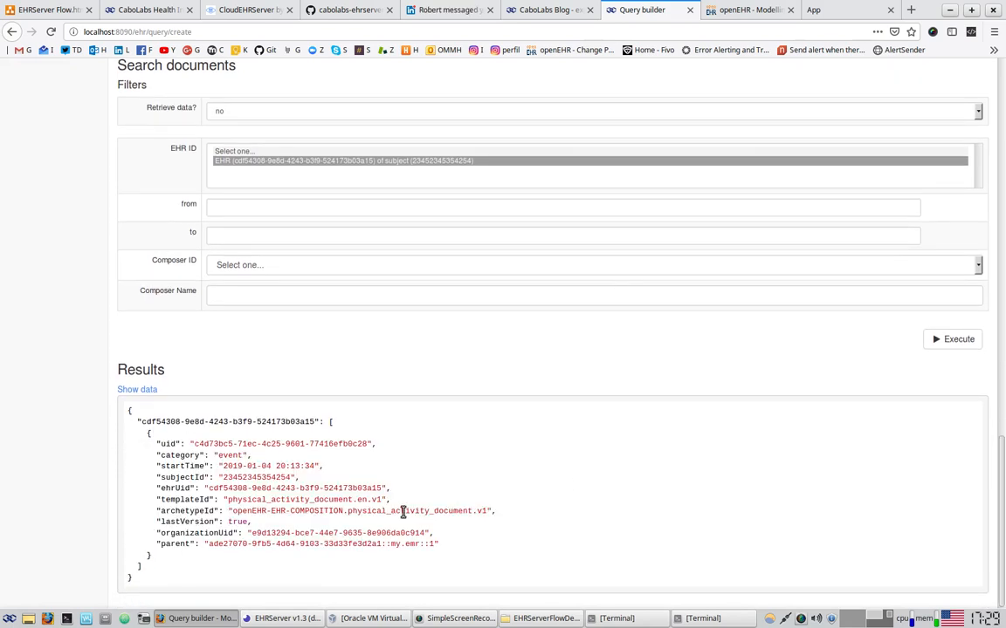
drag(200, 442, 440, 530)
click(453, 535)
drag(193, 442, 367, 443)
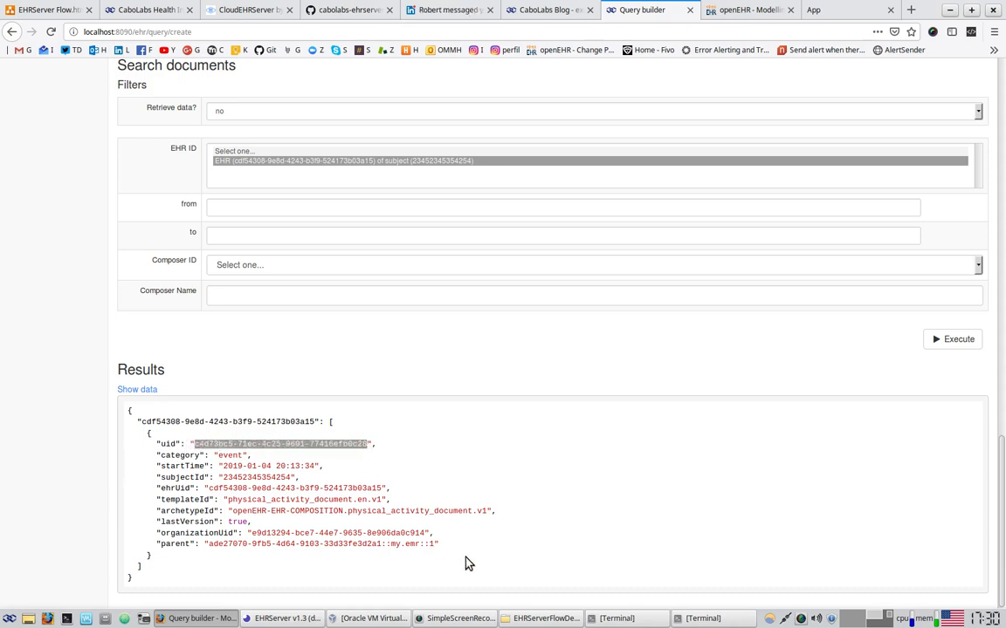
scroll(95, 384, up, 5)
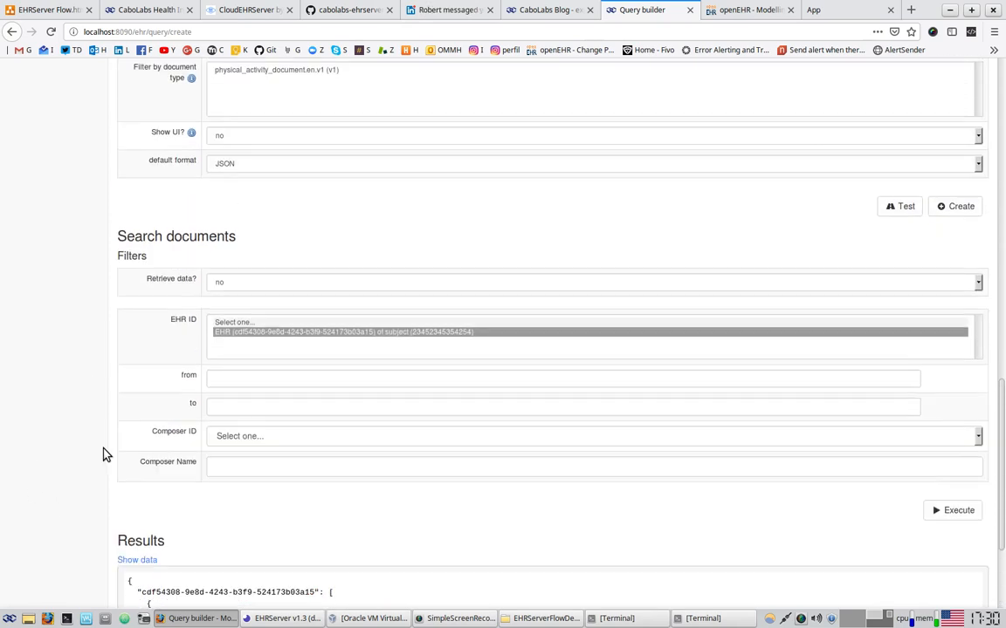
scroll(103, 453, down, 5)
Set Retrieve data? to yes and execute the test query again
click(223, 145)
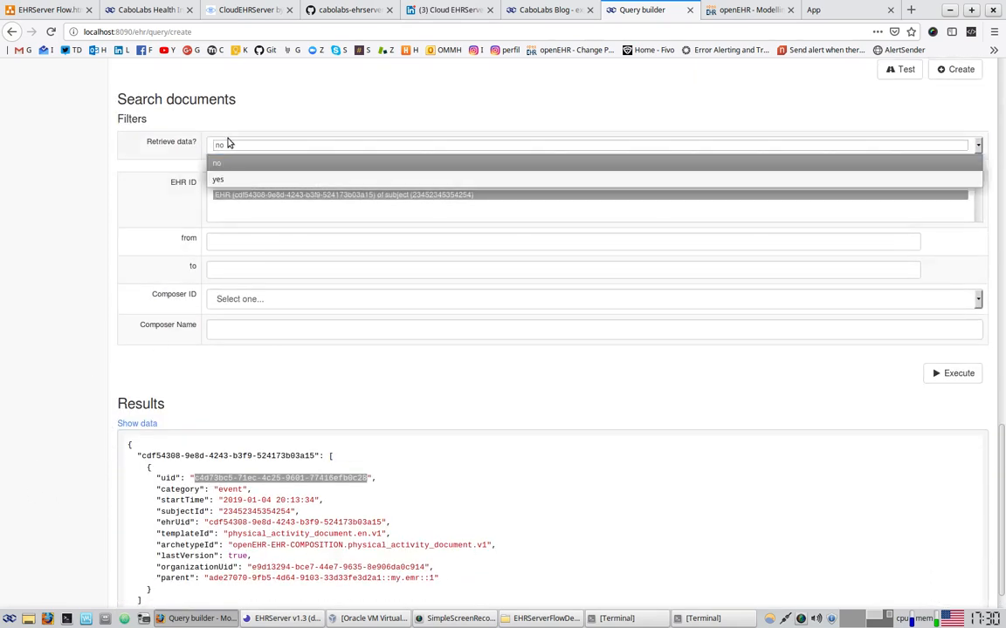
click(229, 173)
scroll(233, 381, down, 1)
scroll(263, 253, up, 2)
scroll(574, 394, down, 2)
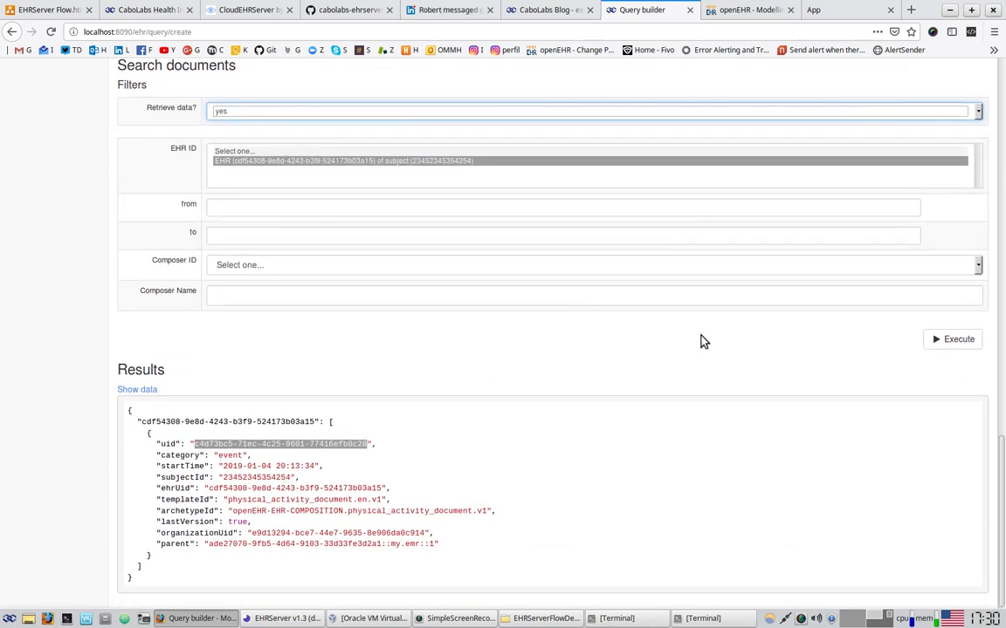
click(965, 341)
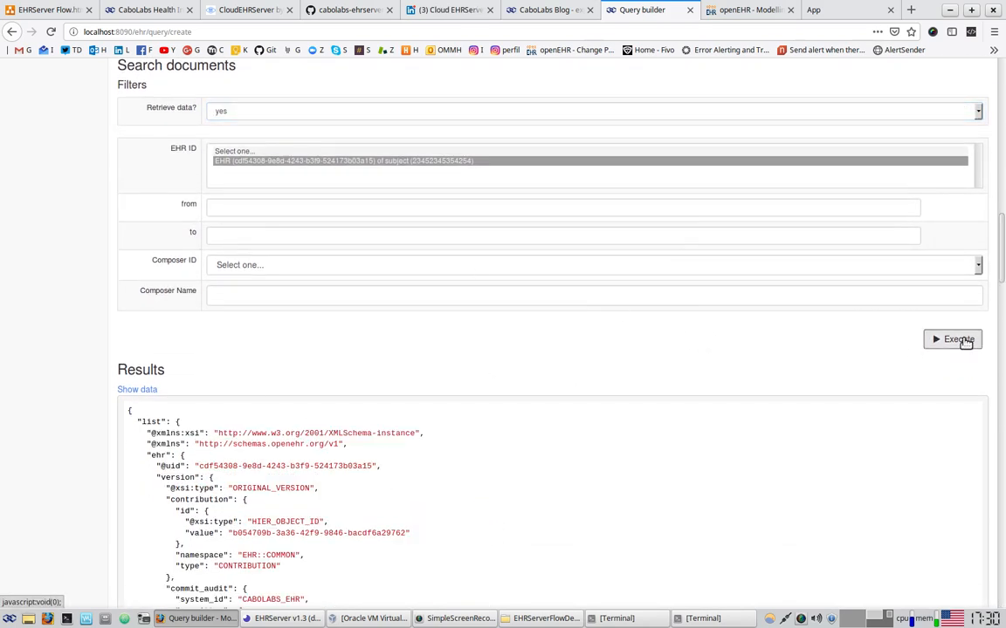
Inspect the version and commit details at the top of the results JSON
scroll(768, 444, down, 3)
scroll(398, 513, up, 3)
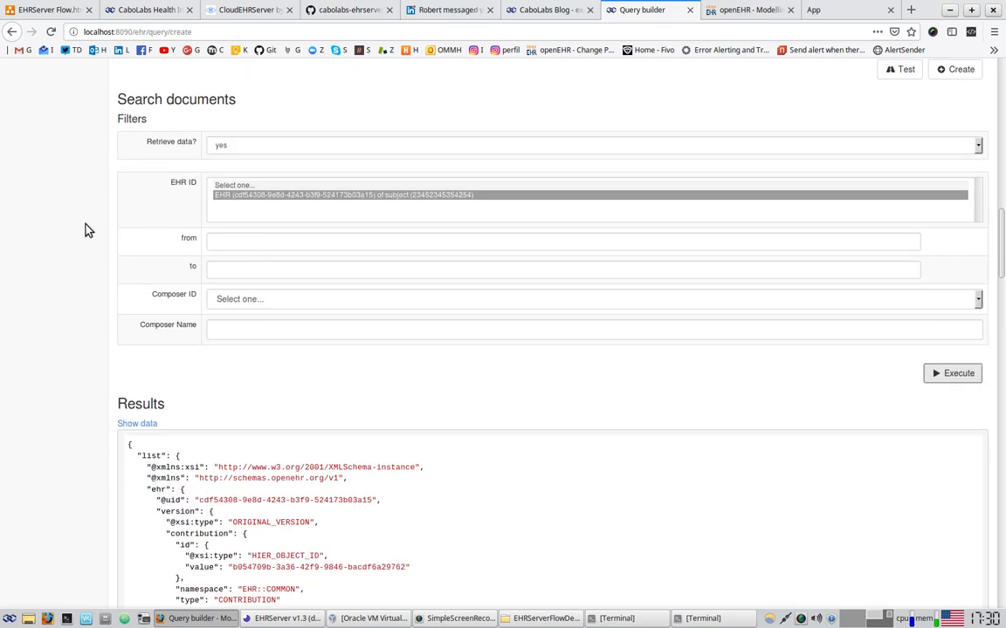
drag(151, 142, 197, 142)
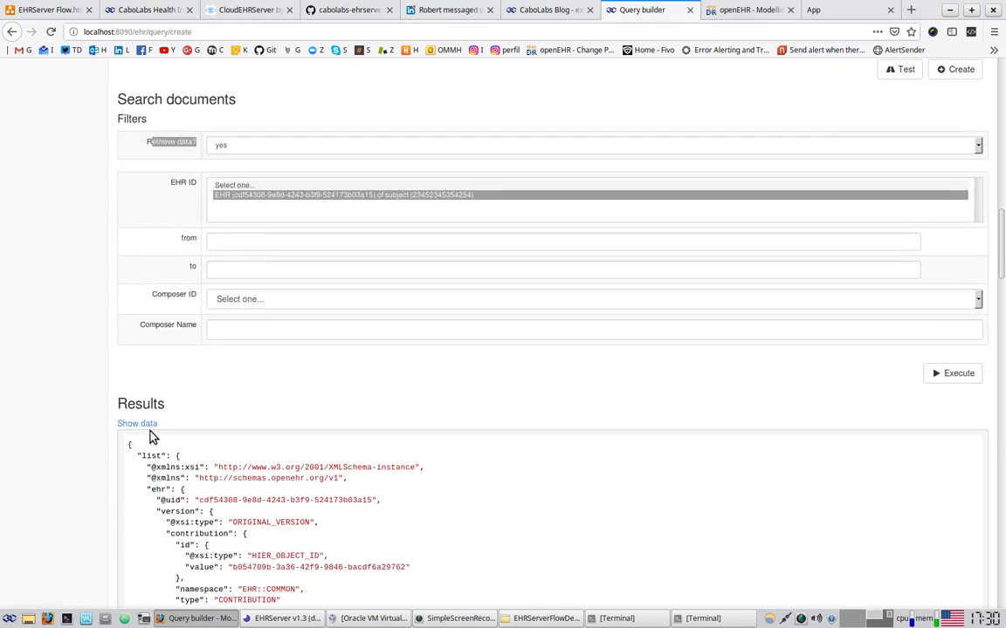
scroll(150, 433, down, 3)
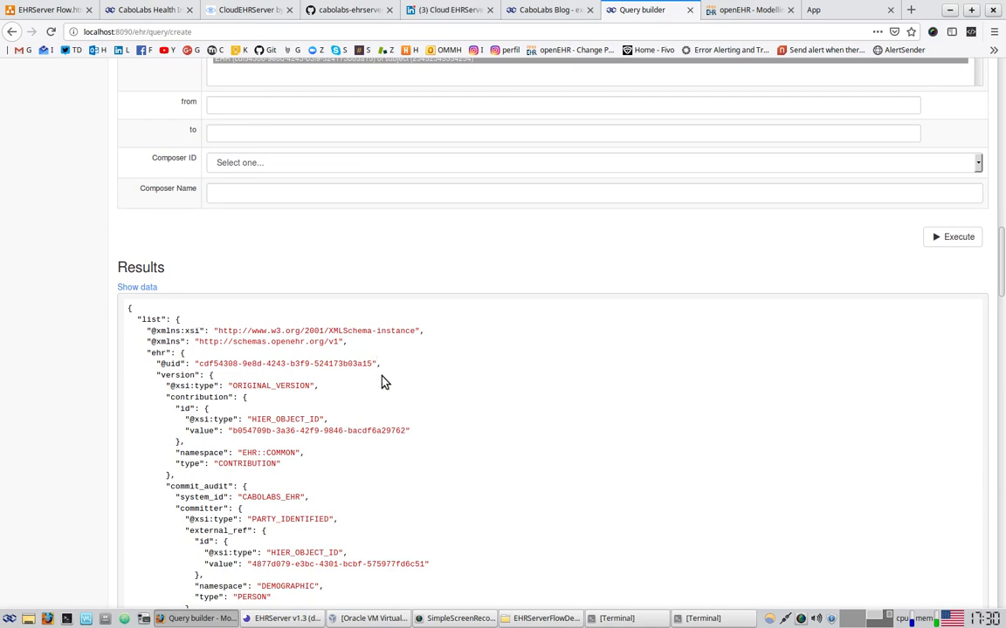
scroll(381, 381, down, 3)
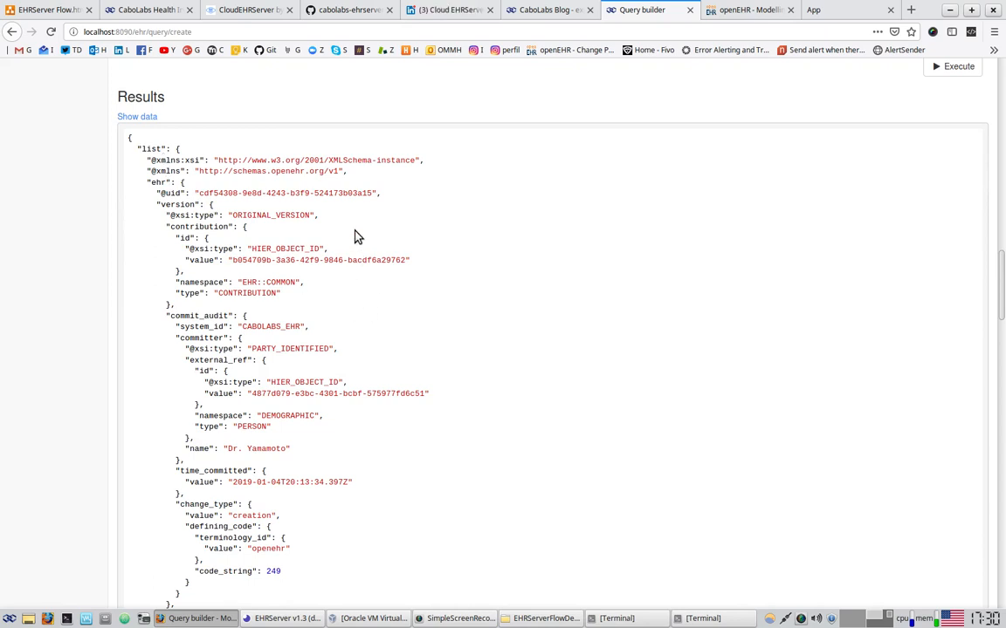
drag(325, 159, 348, 370)
click(589, 364)
Locate the walking exercise type and the 57 min Duration in the results
scroll(579, 366, down, 5)
scroll(573, 405, down, 12)
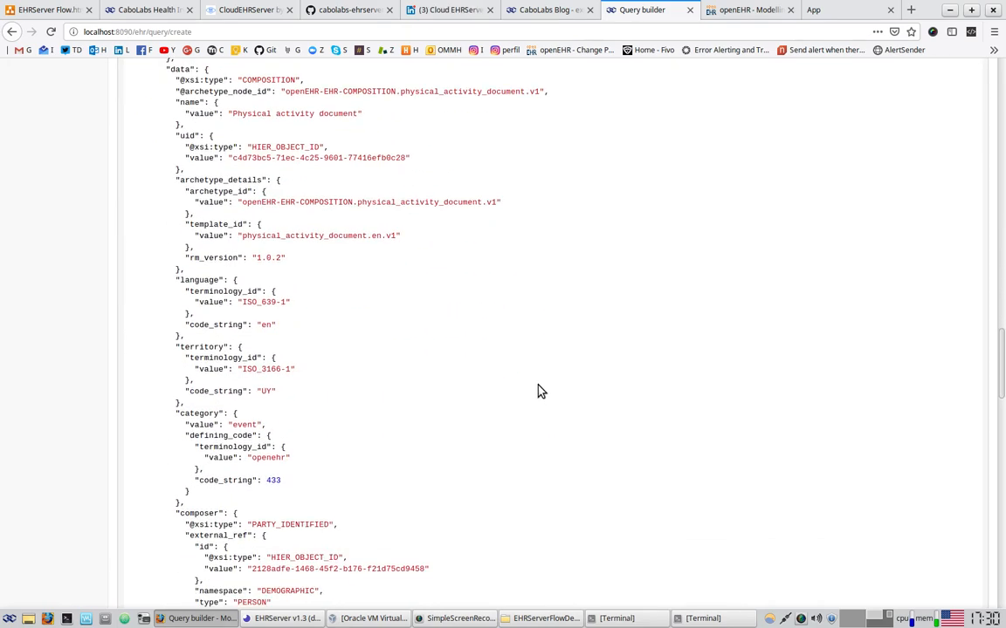
scroll(537, 390, down, 7)
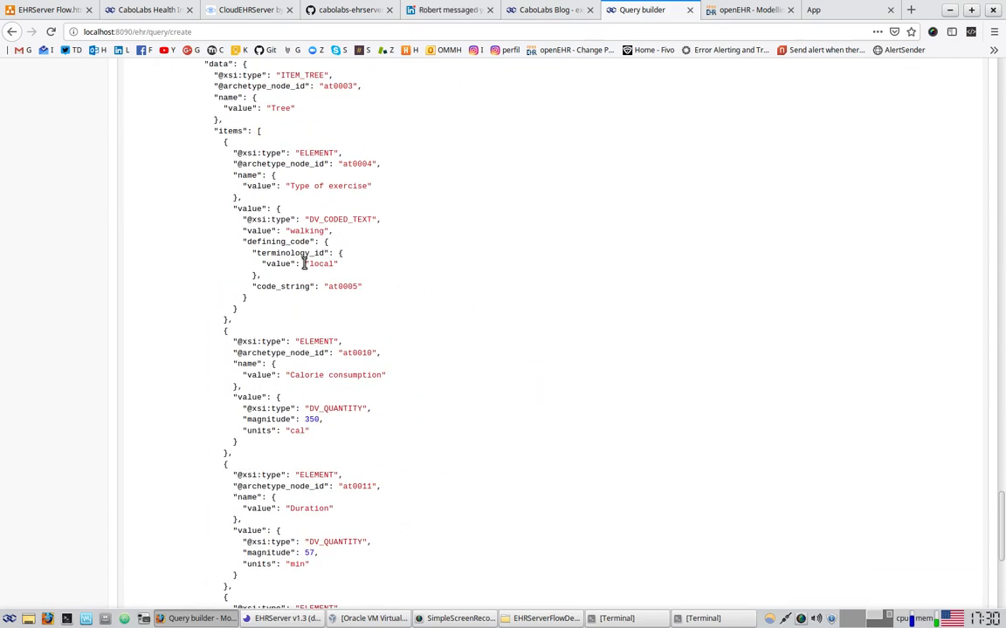
drag(258, 220, 384, 291)
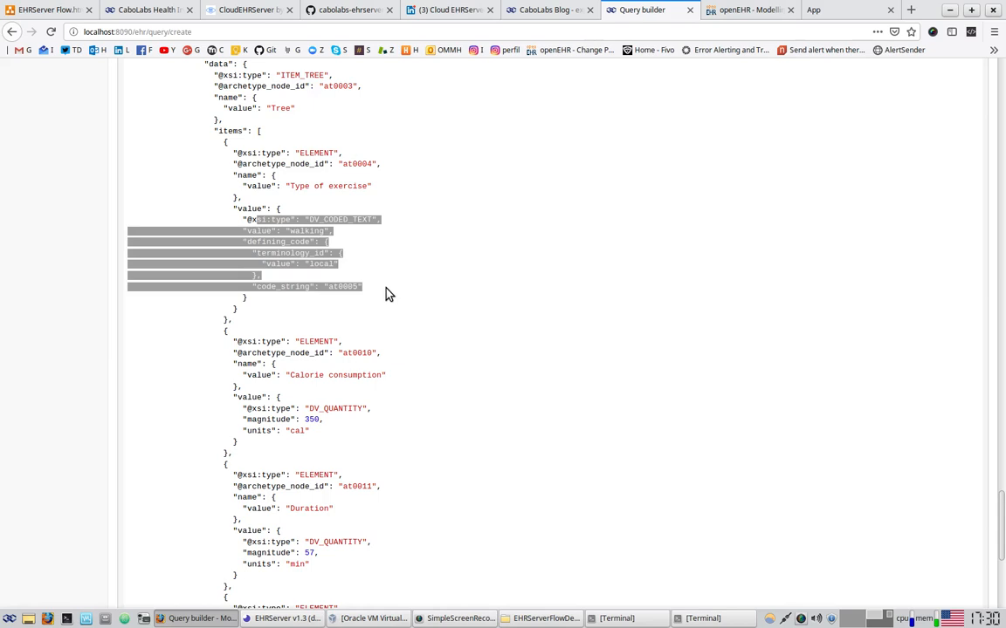
scroll(499, 337, down, 1)
drag(223, 406, 357, 494)
click(310, 487)
double_click(312, 485)
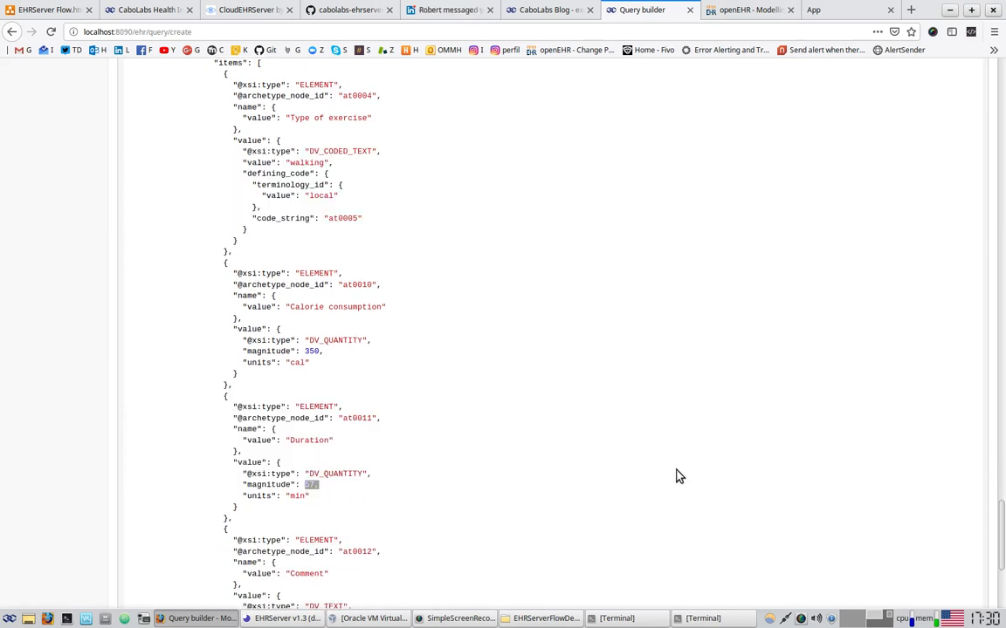
scroll(678, 475, up, 15)
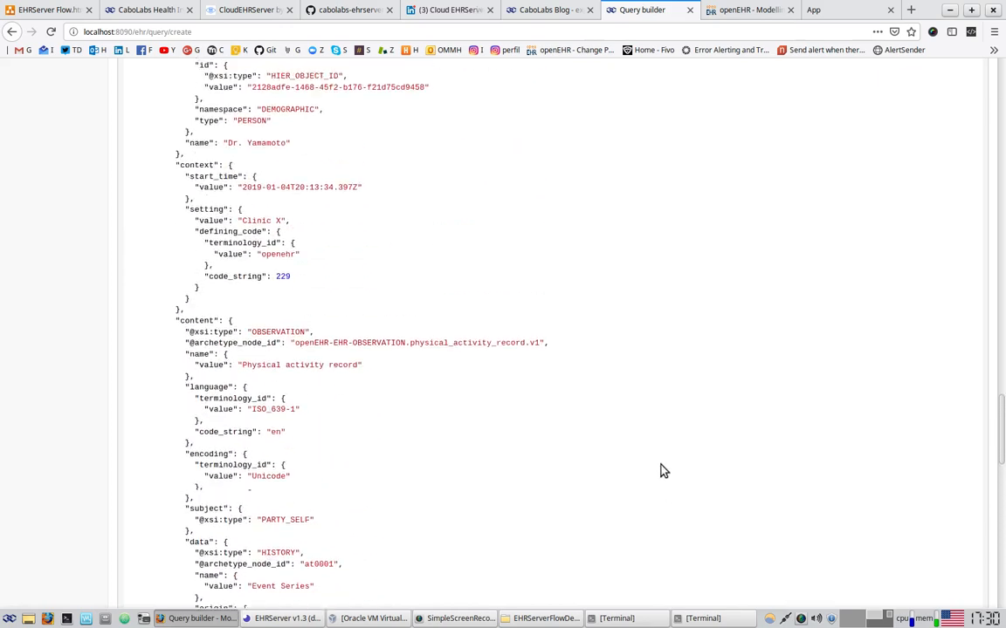
scroll(659, 463, up, 15)
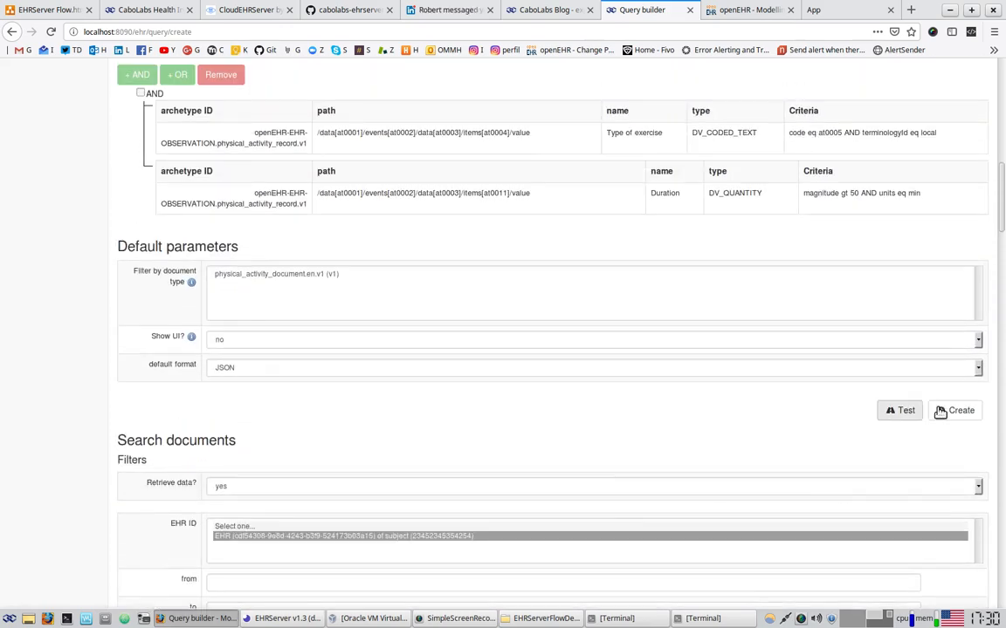
Create the 'documents' query, then switch to the Insomnia window
click(960, 411)
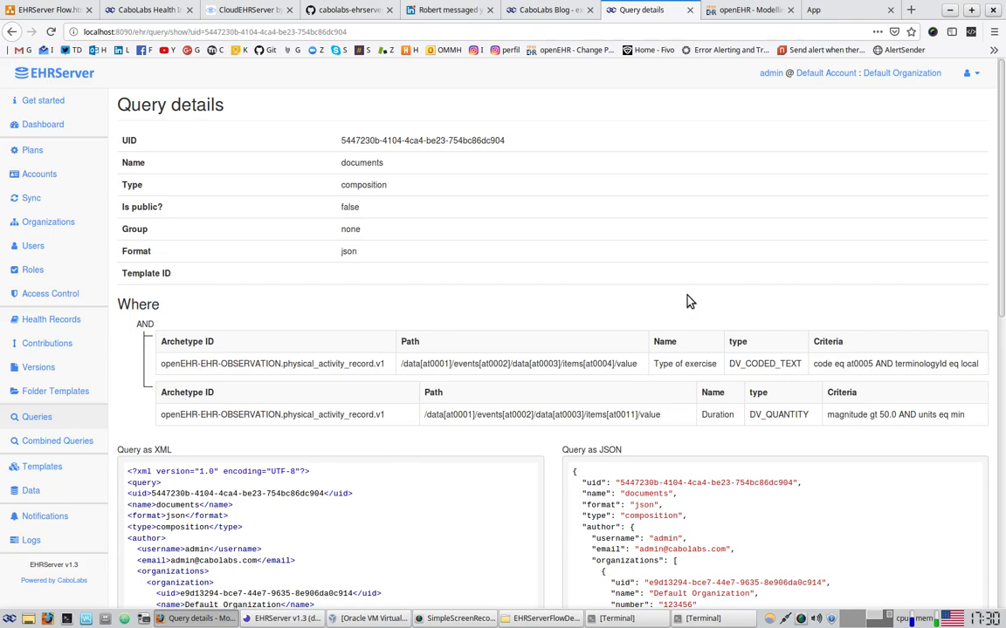
key(alt+Tab)
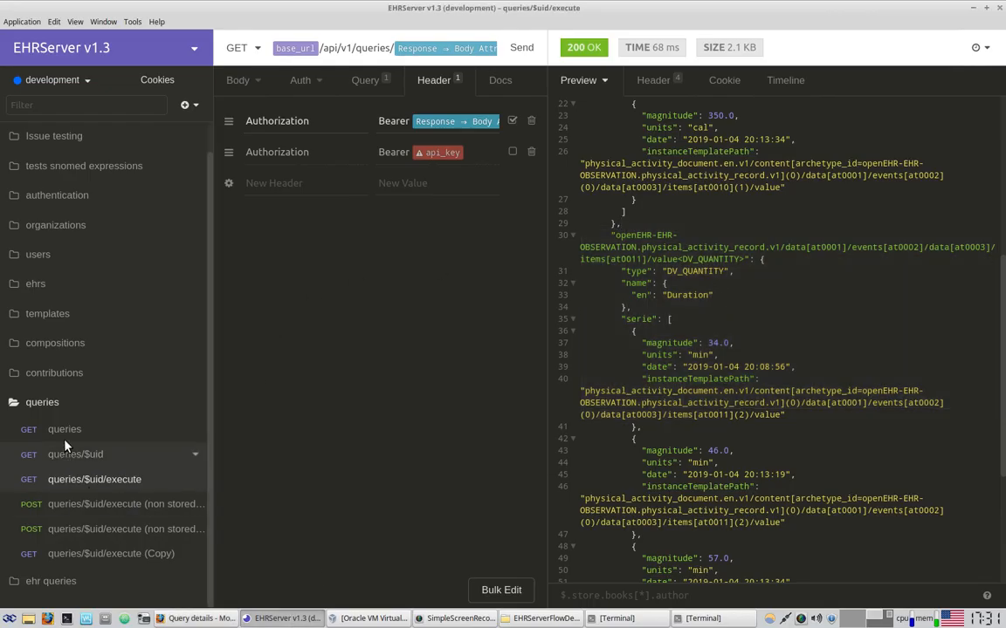
Send the GET queries request and find the 'documents' query beside 'data' in the 200 OK response
click(68, 430)
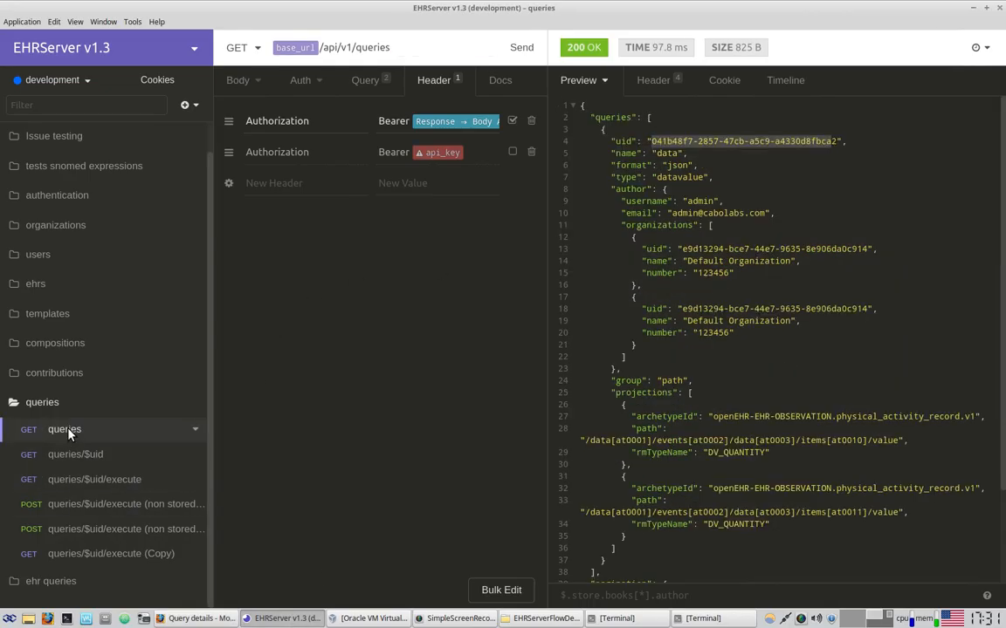
click(522, 49)
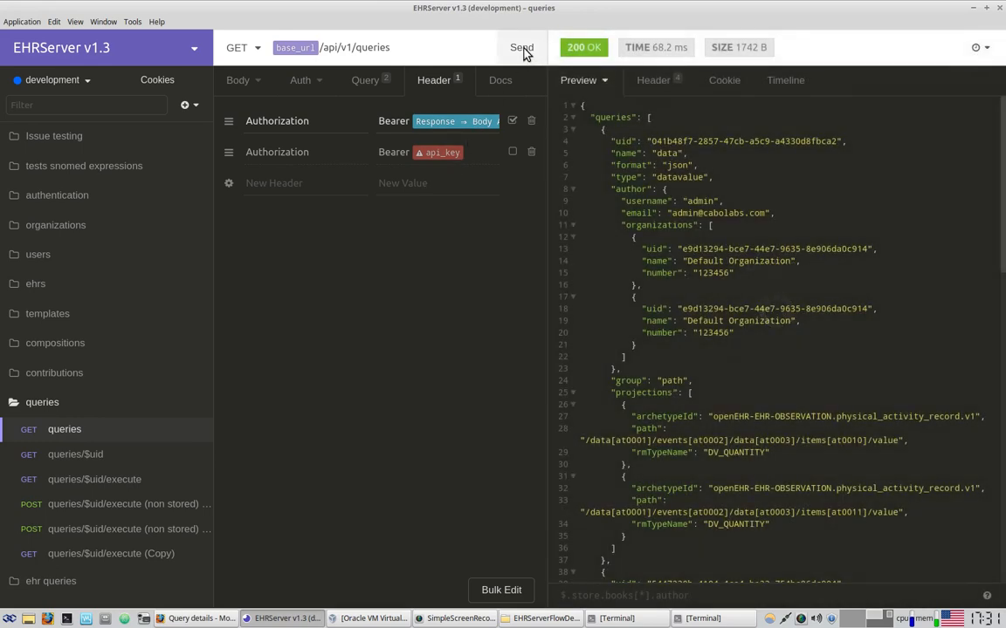
scroll(746, 216, down, 3)
scroll(715, 142, up, 3)
scroll(697, 324, down, 8)
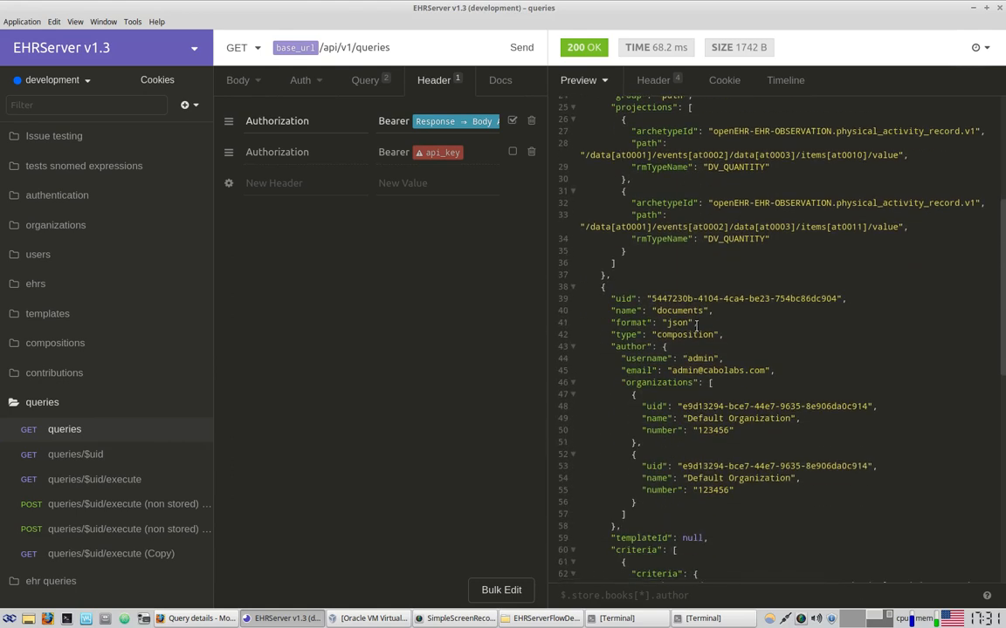
drag(669, 292, 706, 406)
scroll(758, 395, down, 4)
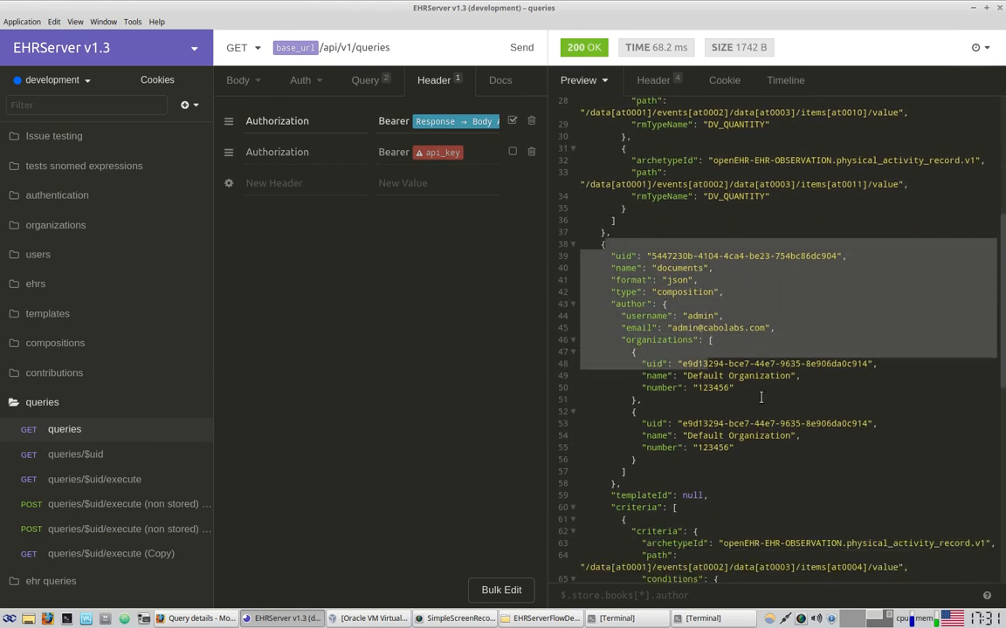
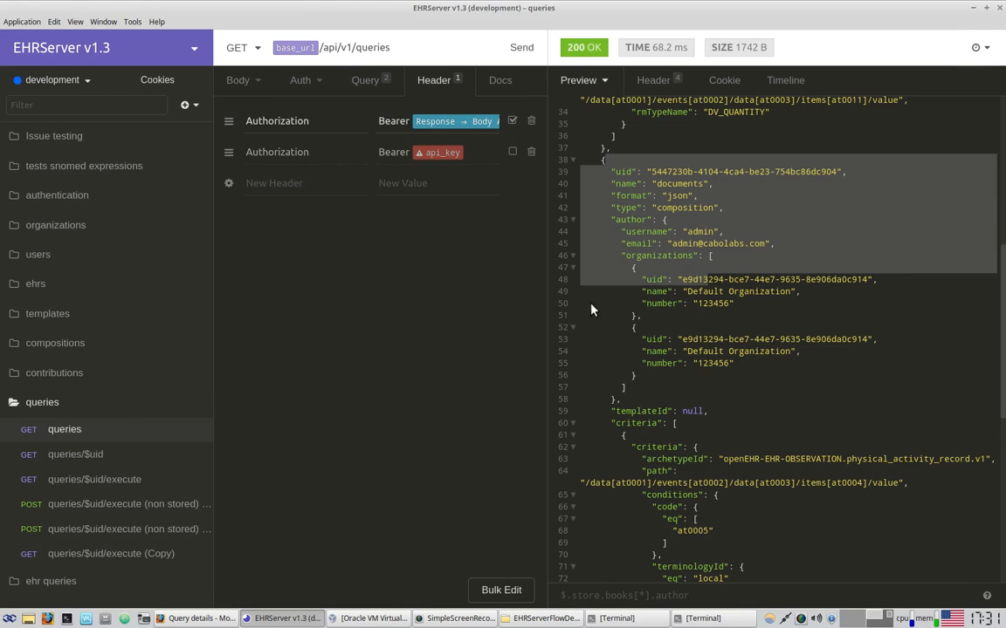
Bring up the EHRServer Flow draw.io diagram in the browser
click(190, 618)
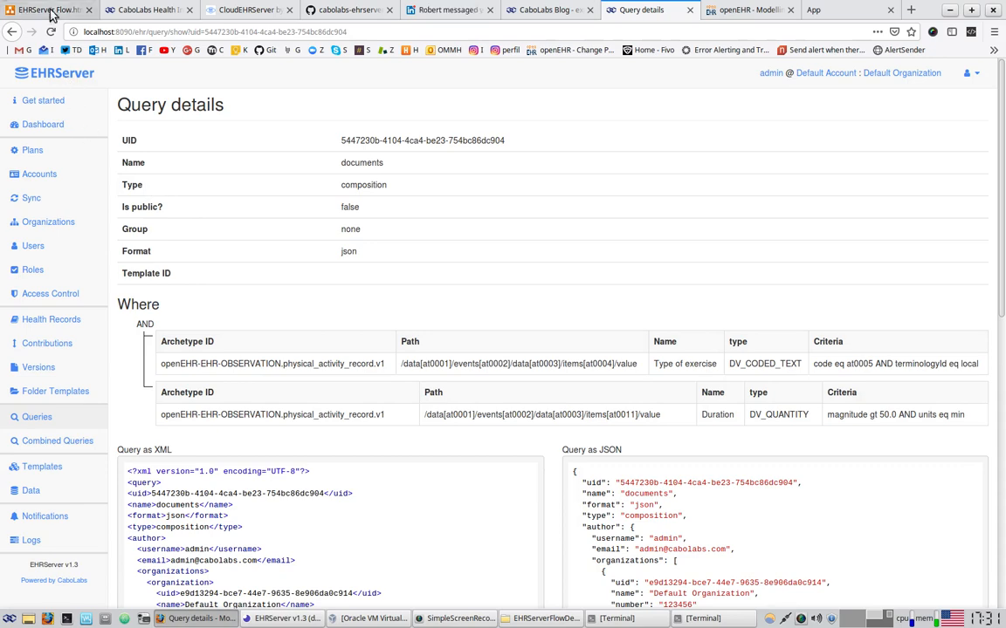
click(53, 11)
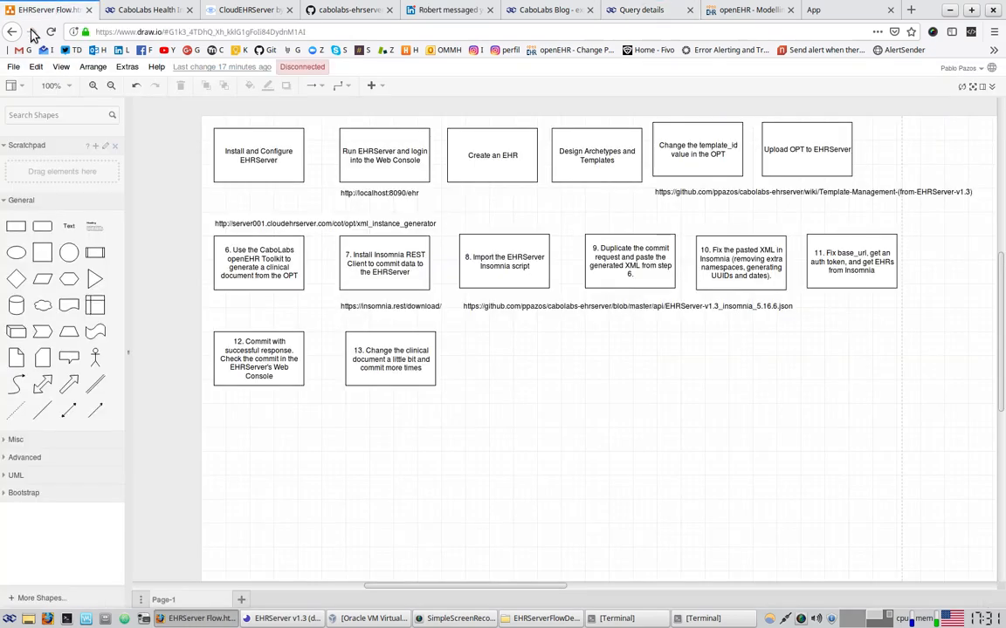
Add step 14 beside step 13: 'Create a datavalue query selecting some fields to be returned, tested on the Query Builder, then save.'
click(405, 385)
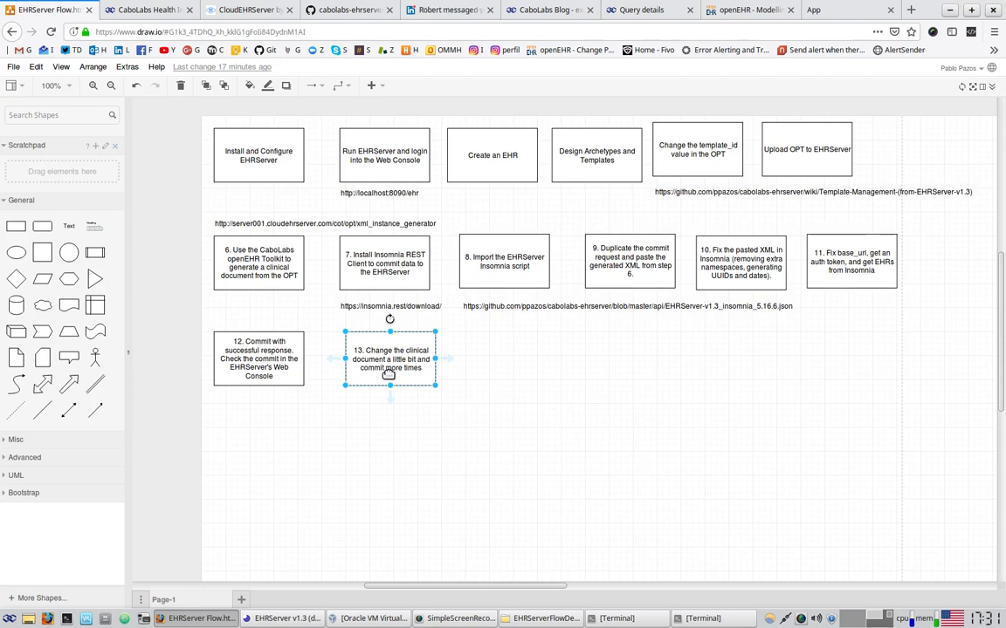
key(ctrl+d)
drag(395, 345, 513, 356)
double_click(513, 356)
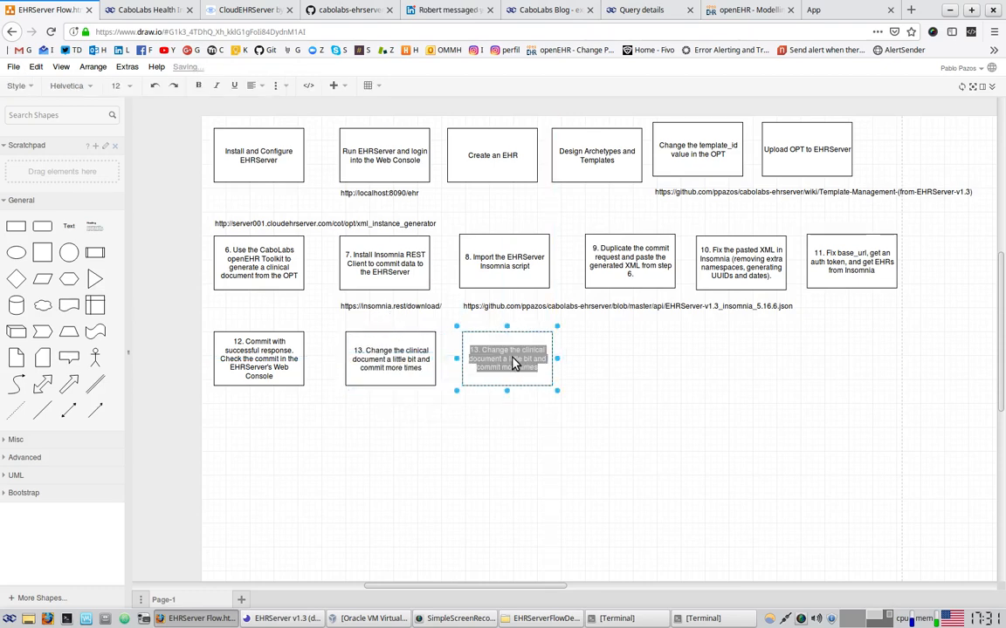
key(BackSpace)
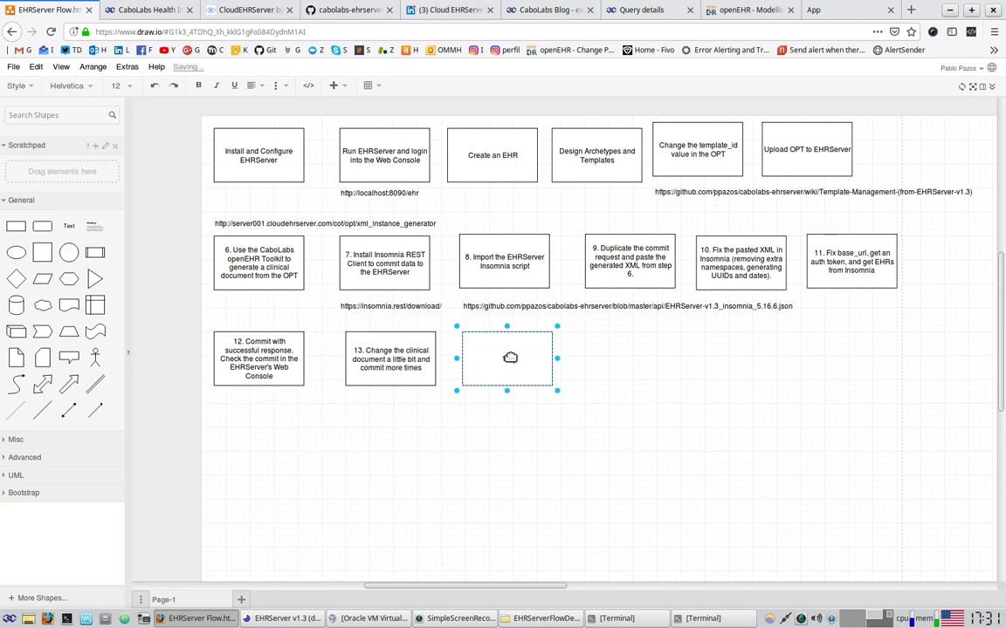
text(14. Create a data)
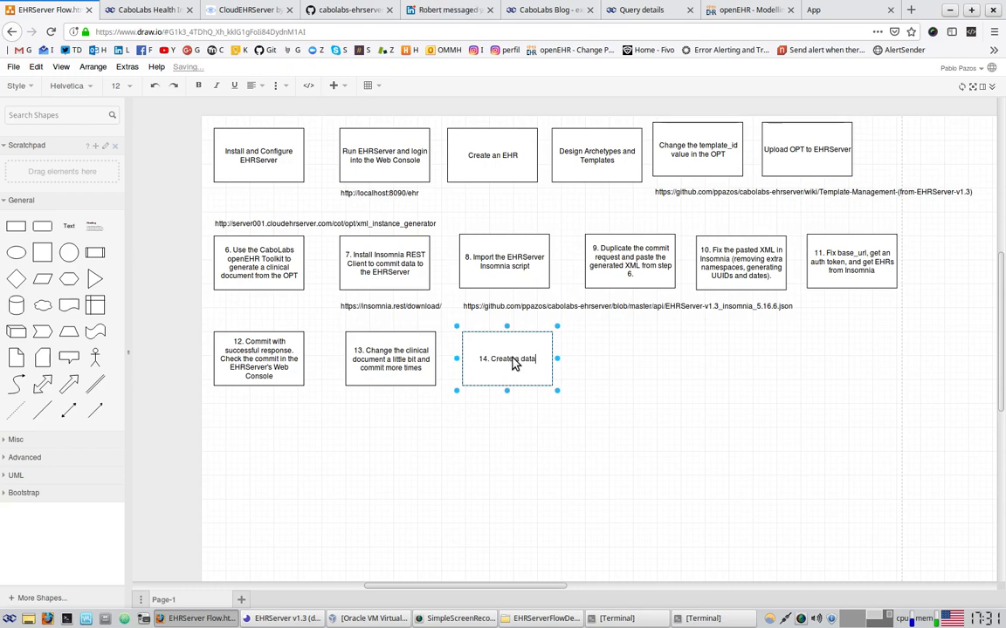
text(value quer)
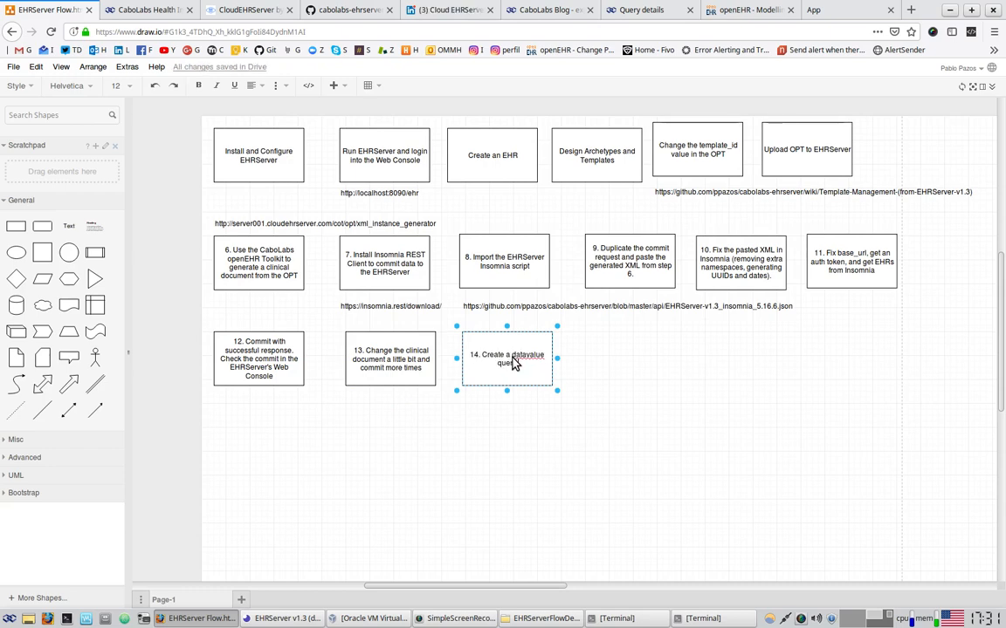
text(y selecting some f)
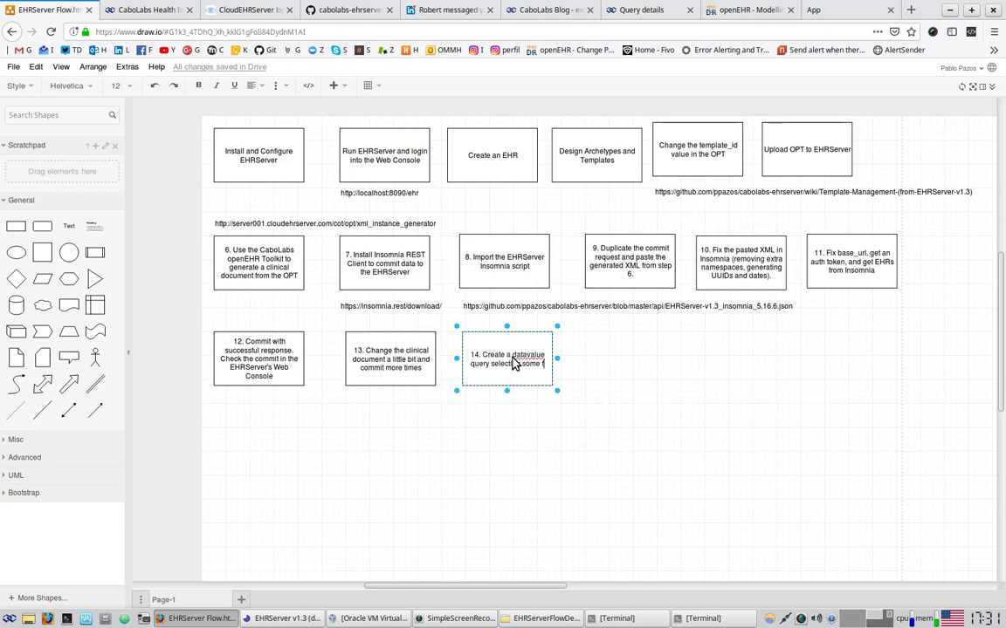
text(ields)
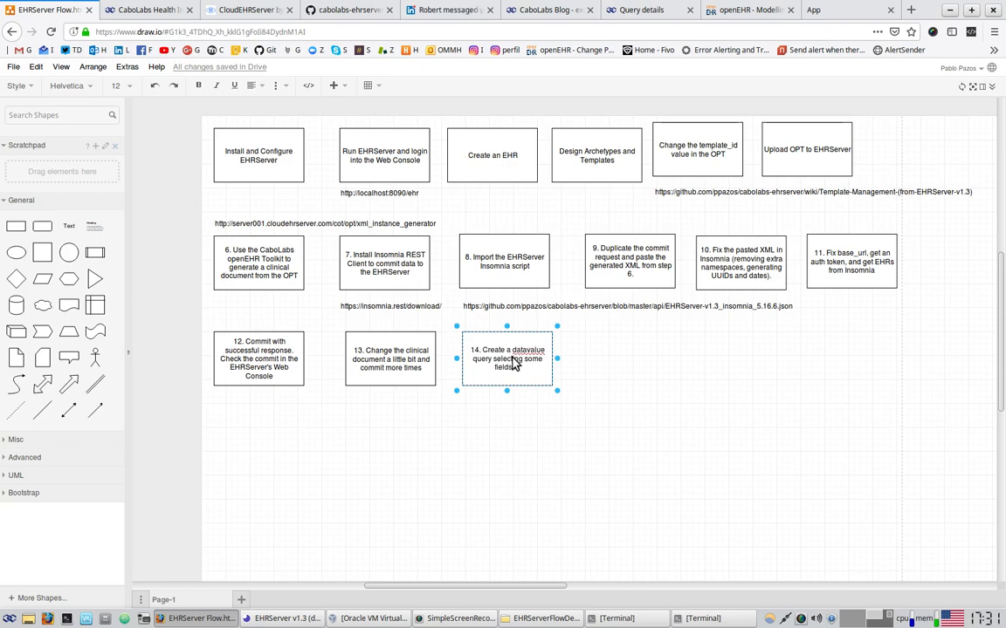
text( to be returned, test)
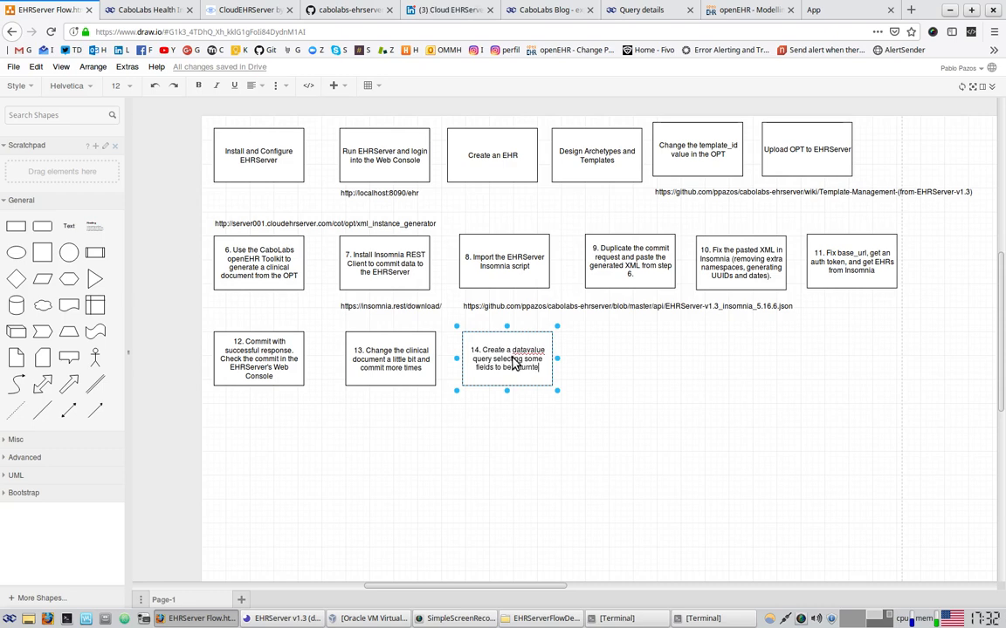
text(ed)
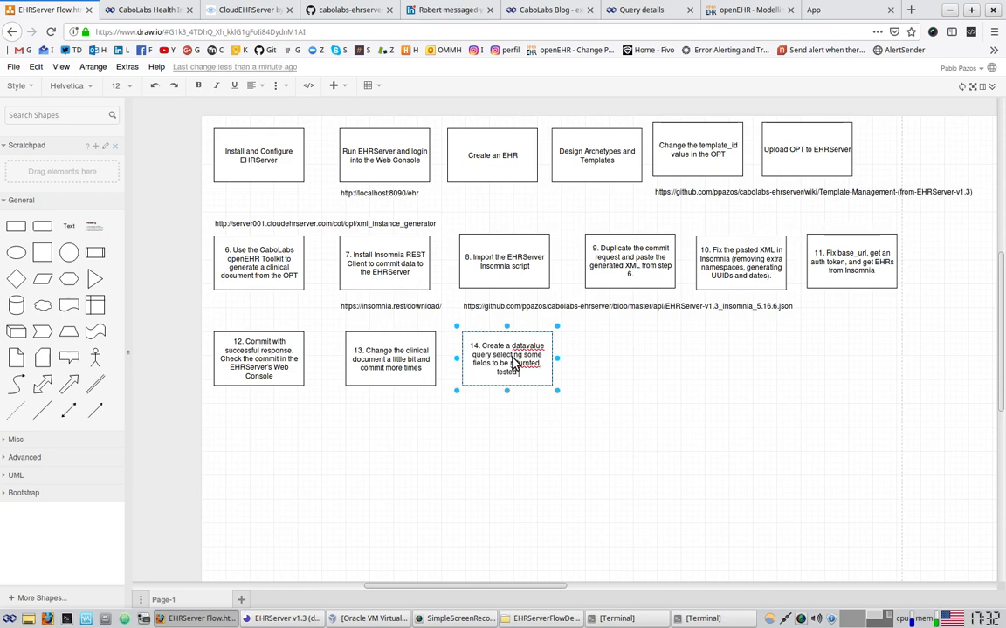
text( on the Wue)
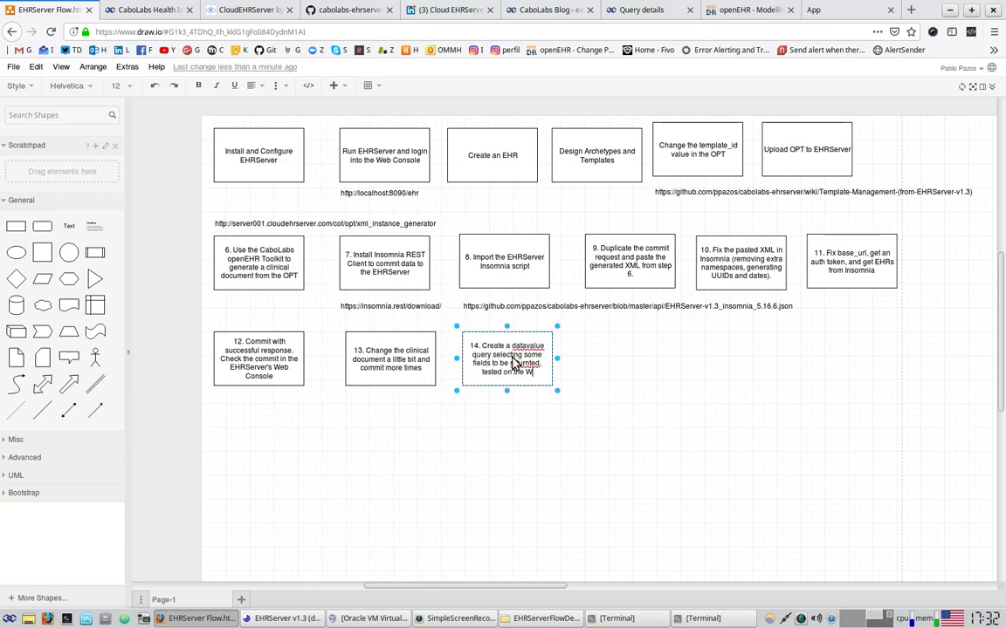
key(BackSpace)
key(BackSpace)
key(BackSpace)
text(Query)
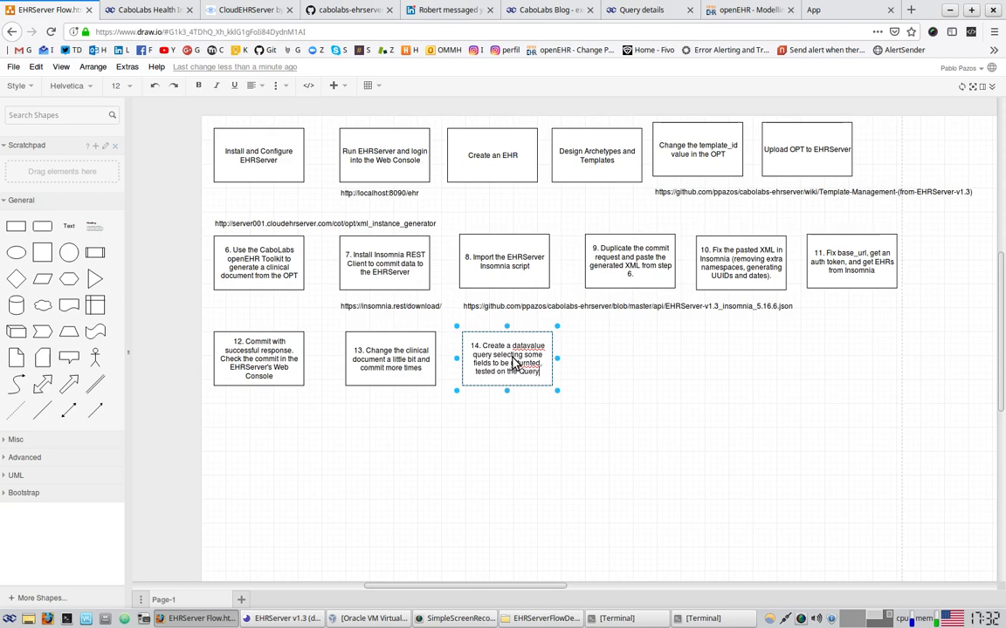
text( Builder.)
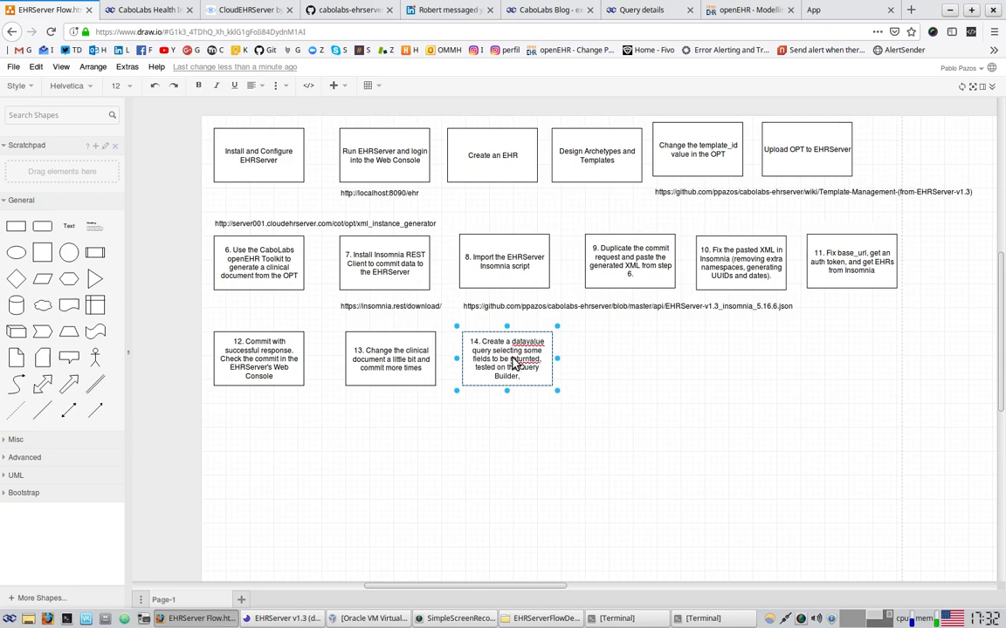
key(BackSpace)
text(, then save.)
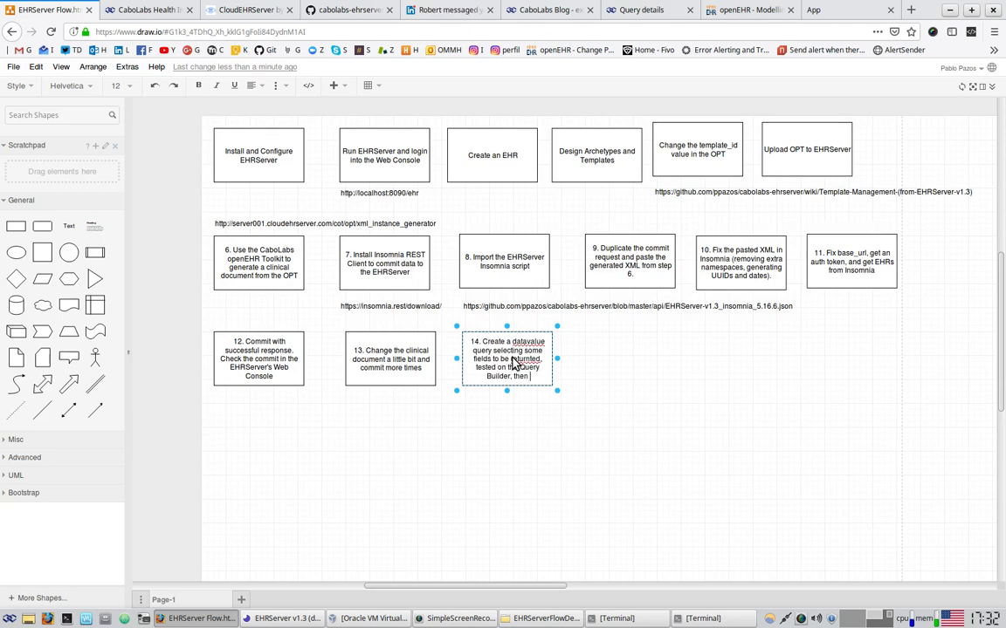
click(523, 420)
Add step 15 after step 14: 'From Insomnia, GET queries, and the query should be there.'
click(527, 369)
key(ctrl+c)
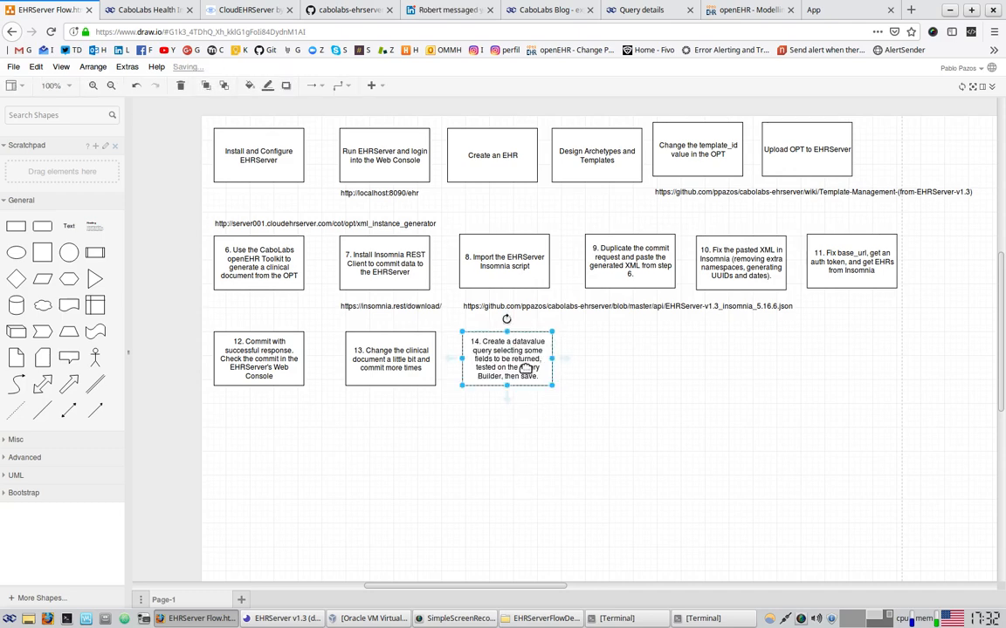
key(ctrl+v)
drag(497, 360, 615, 363)
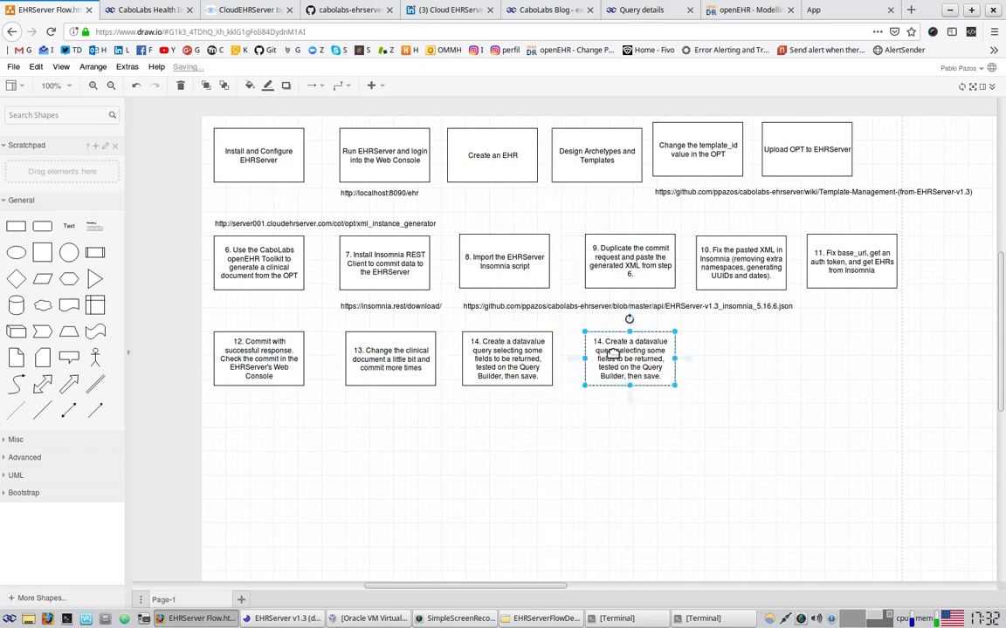
double_click(605, 349)
click(600, 347)
key(ctrl+a)
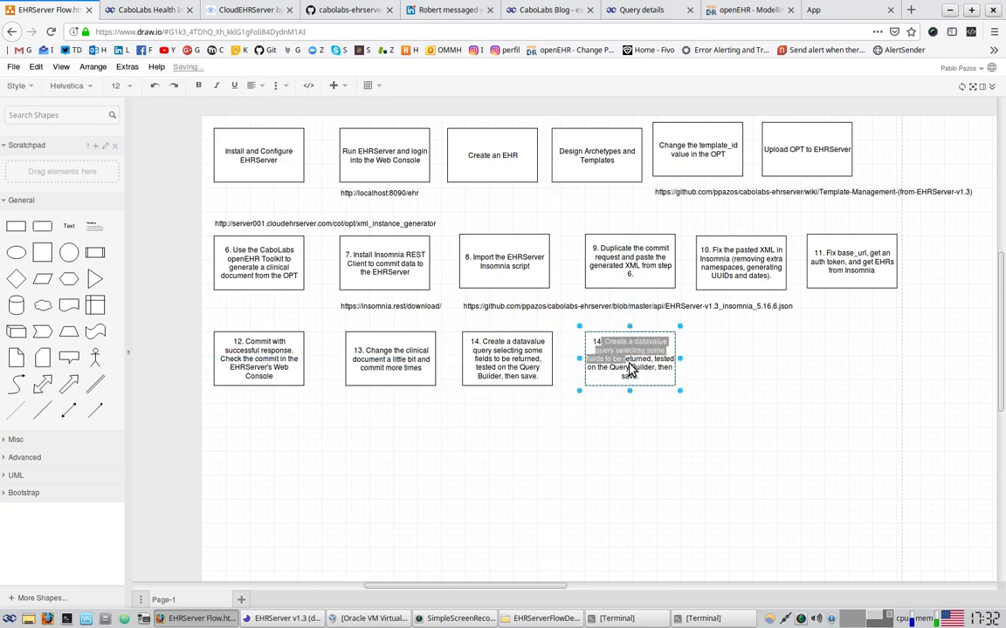
text(15)
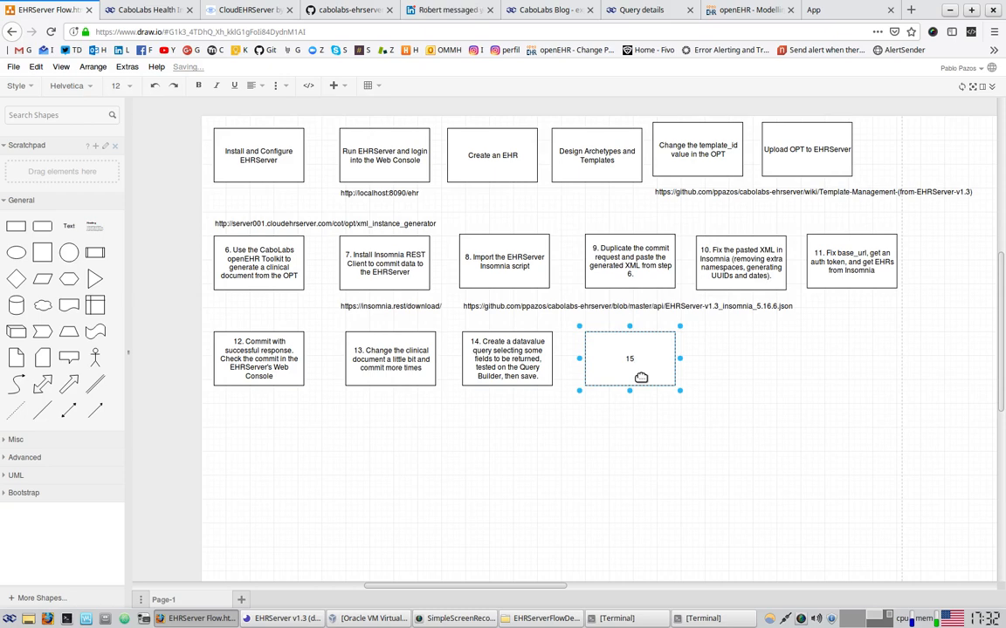
text(. Fr)
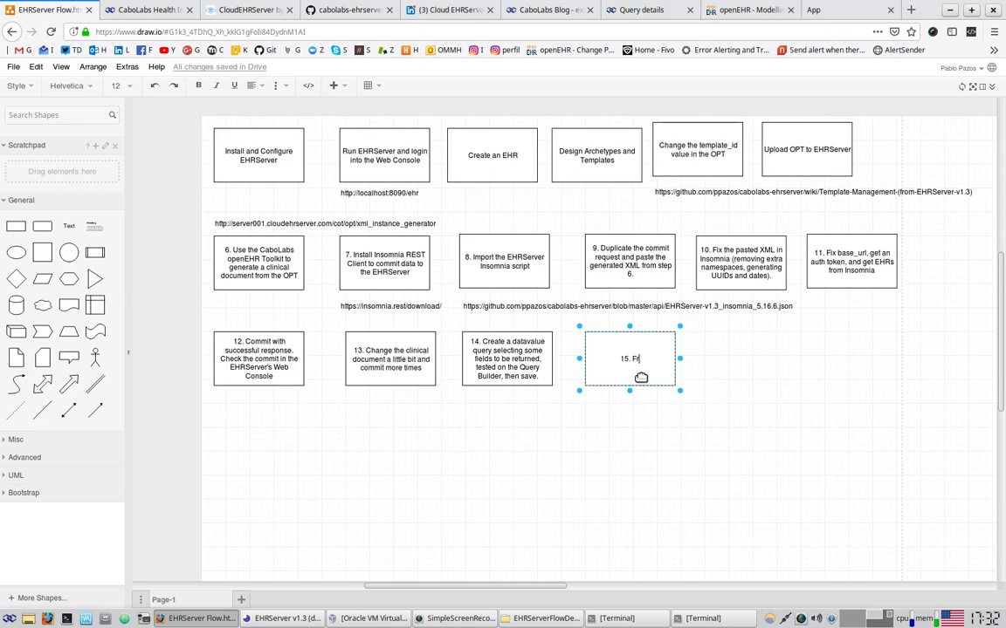
text(om Insomnia)
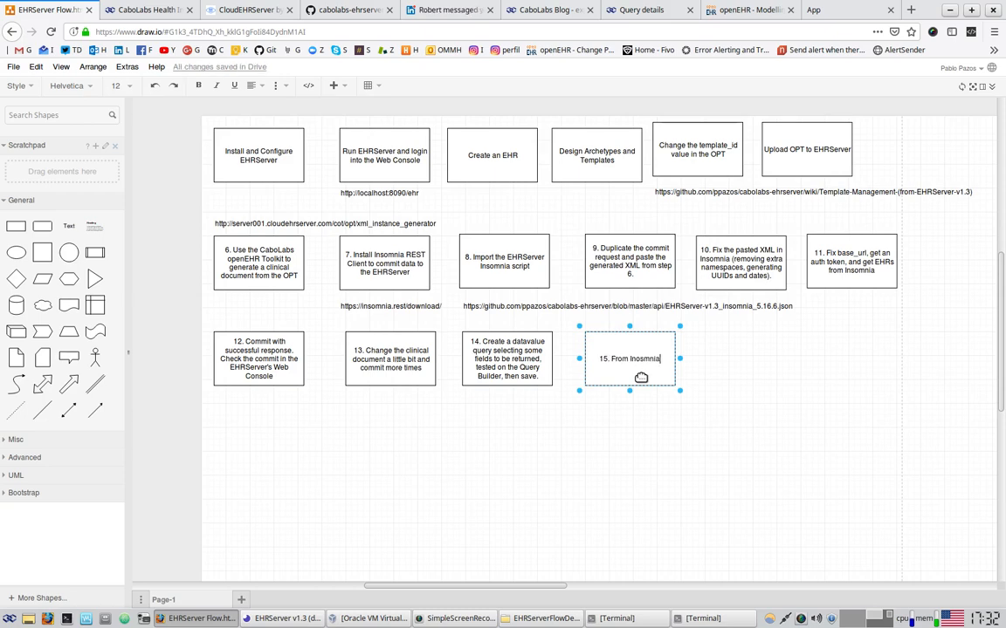
text(, GET queri)
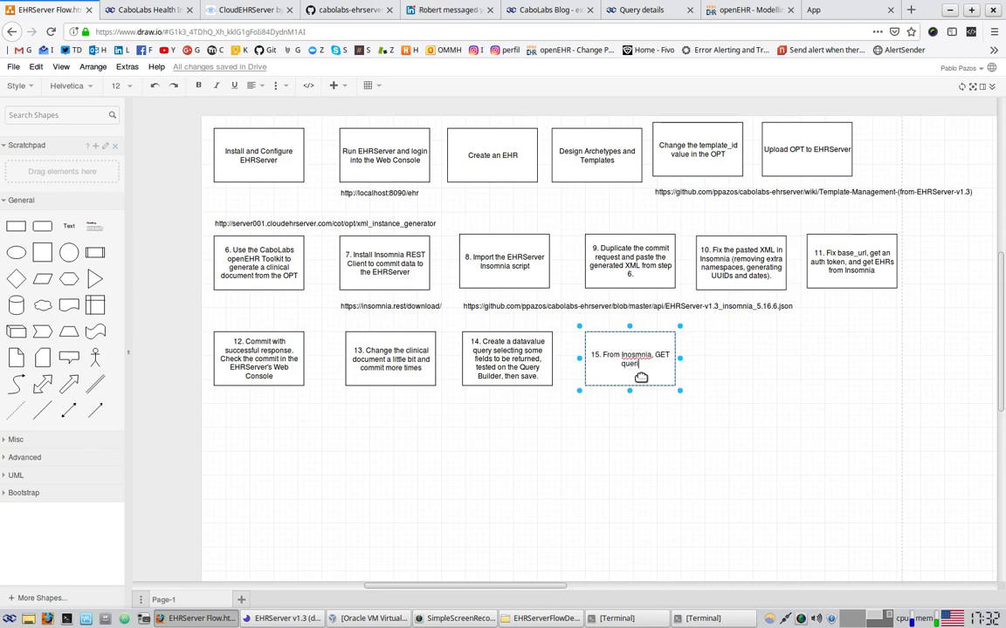
text(es, and the quer)
text(y should)
text( be here.)
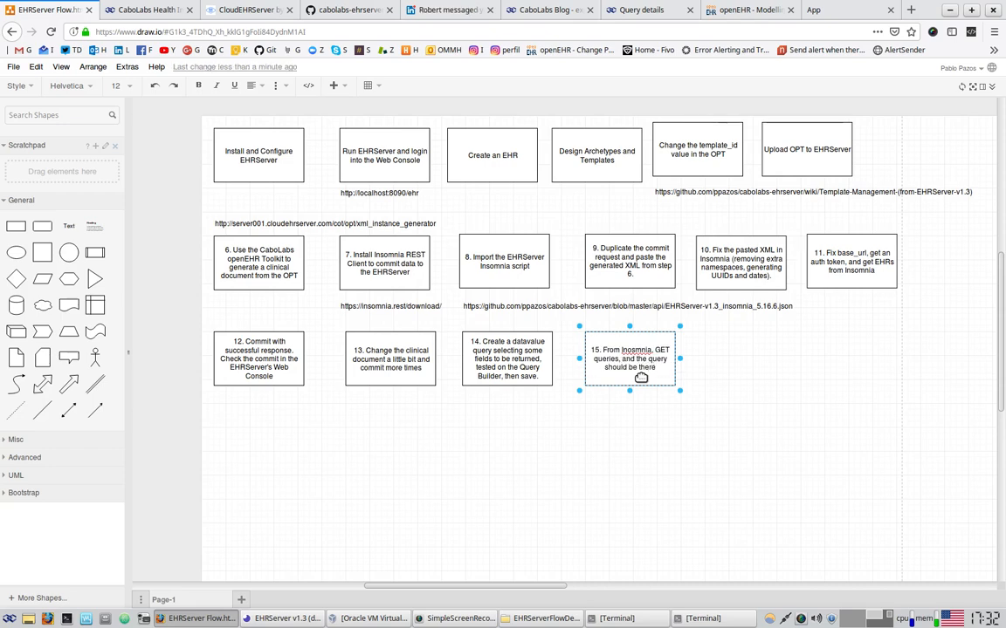
click(635, 351)
key(BackSpace)
key(BackSpace)
text(s)
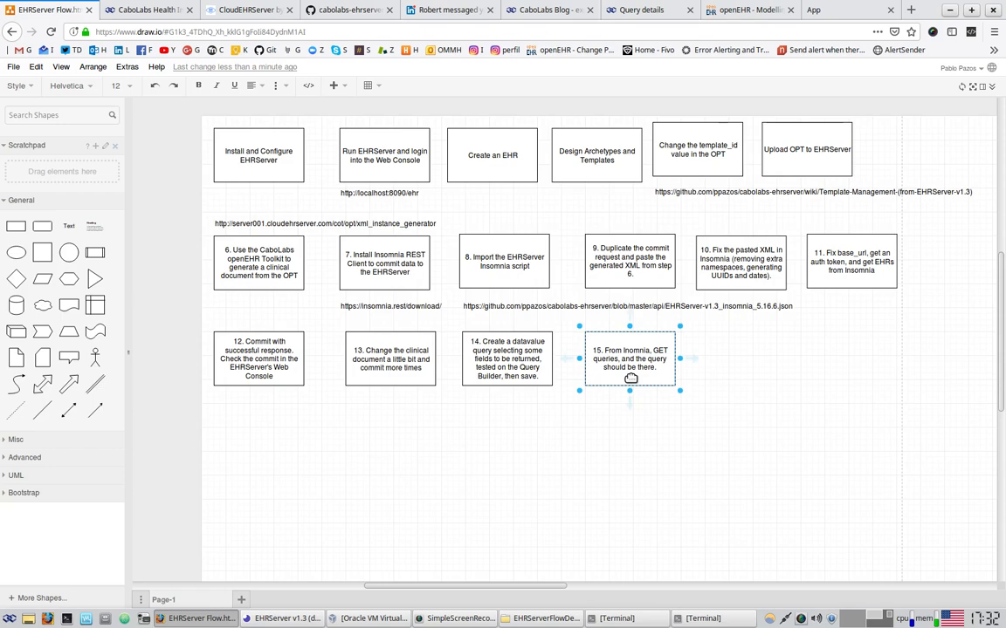
click(643, 436)
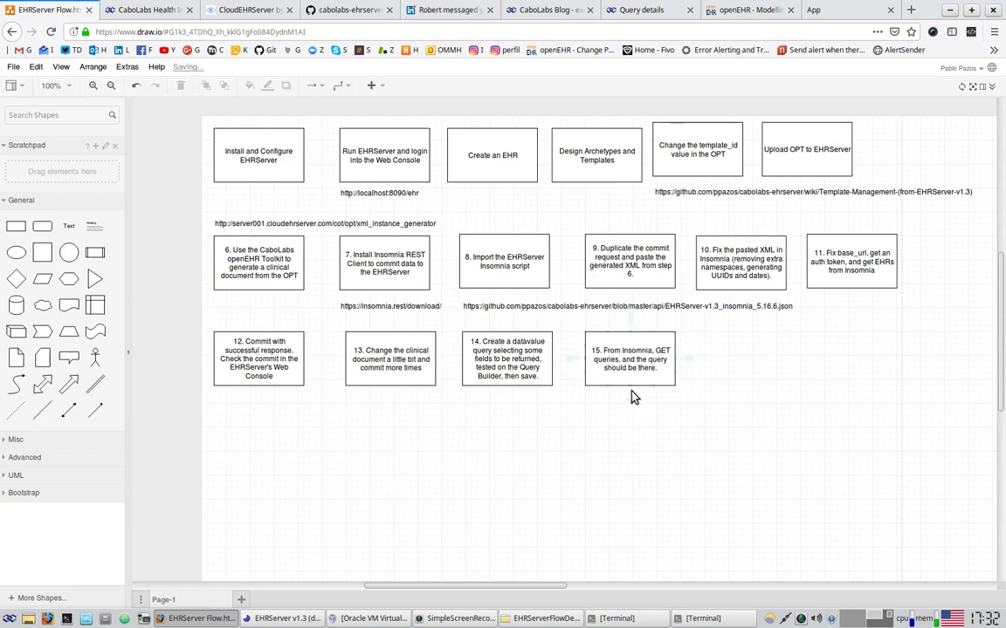
Add step 16: 'Query execute using the query UID, got the same result as from the Query Builder test.'
drag(643, 359, 785, 376)
double_click(729, 361)
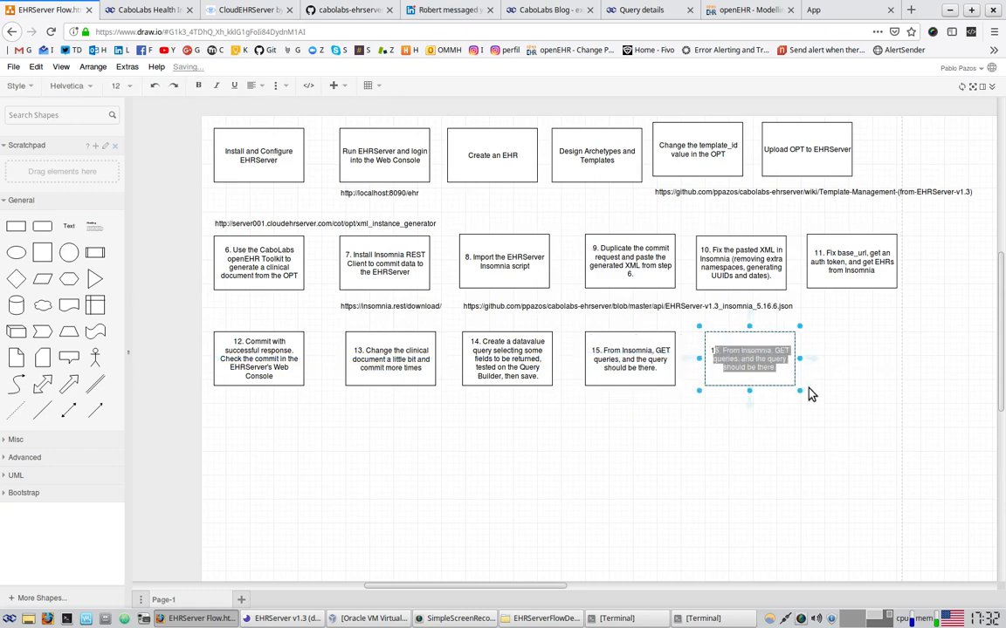
text(6. Query)
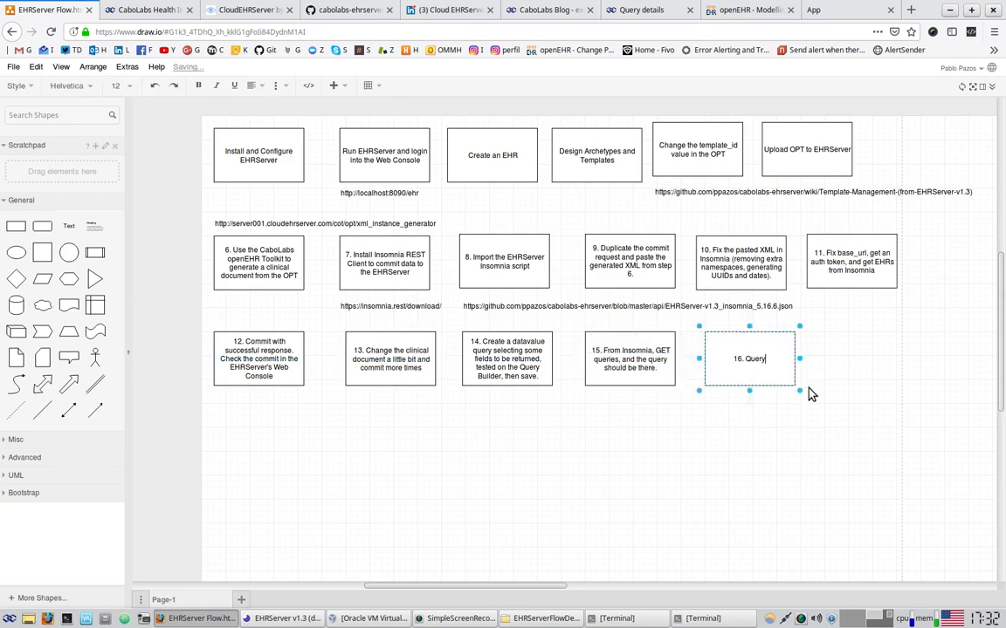
text( execute using the query )
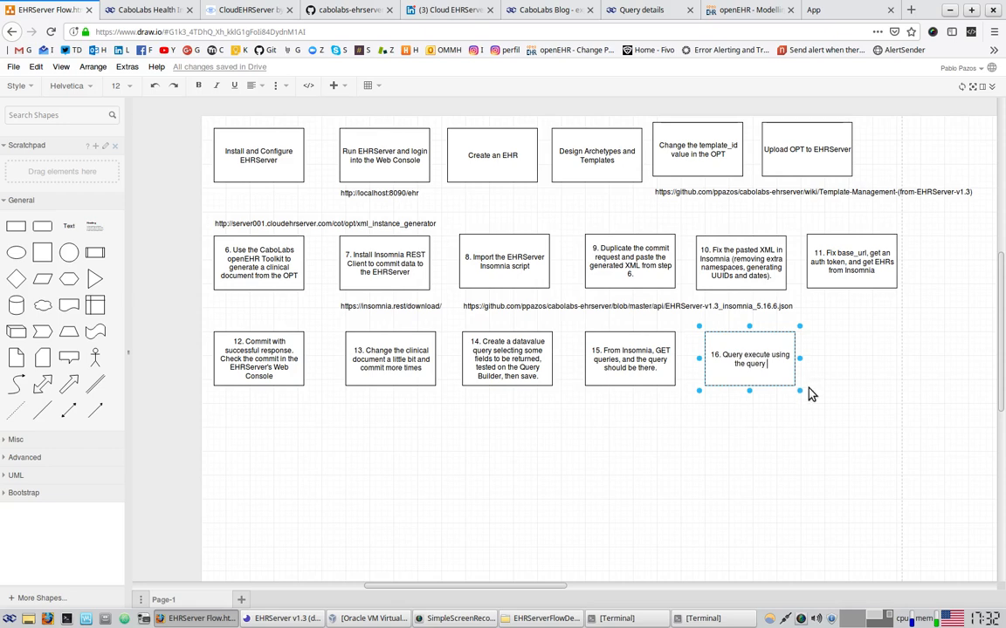
text(UID)
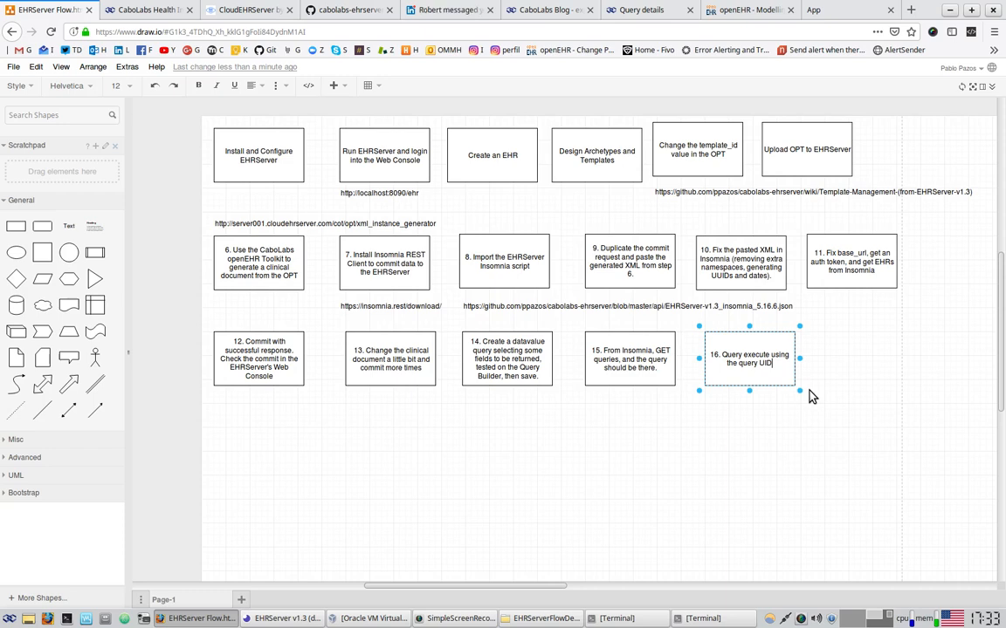
text(, go)
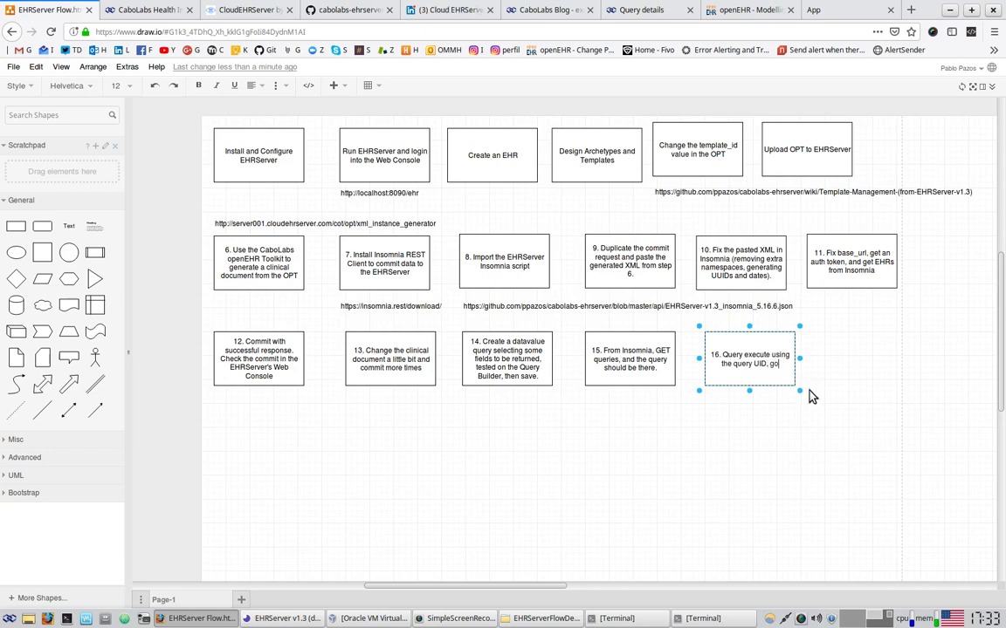
text(t the same res)
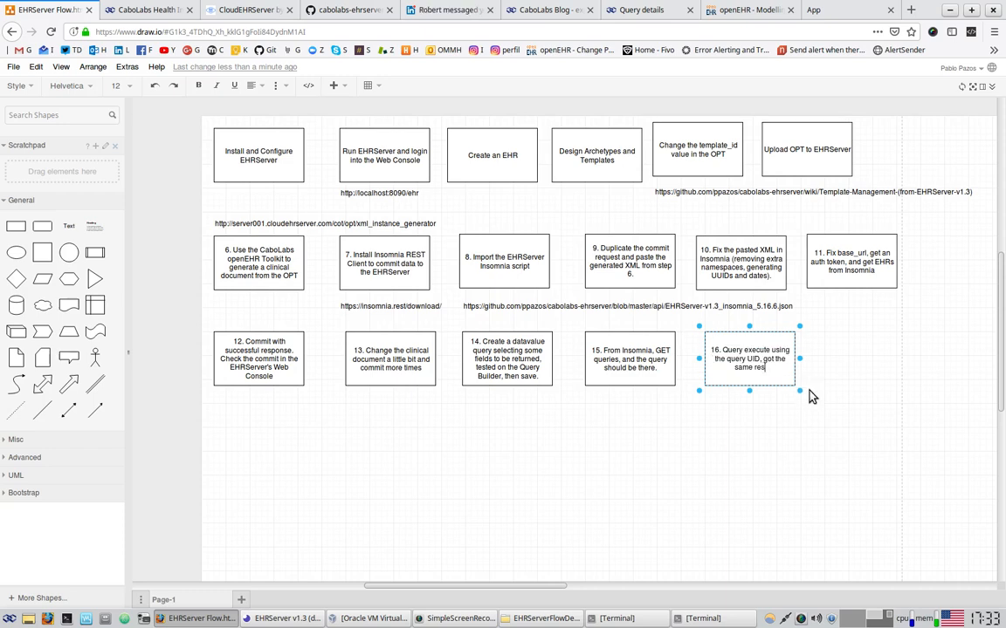
text(ult as we got)
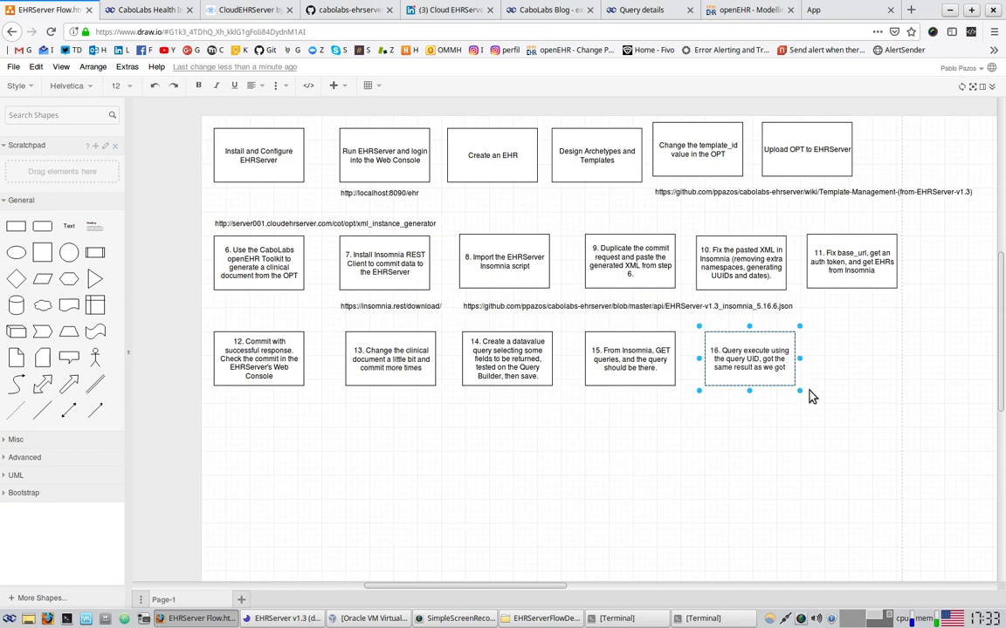
text( from the)
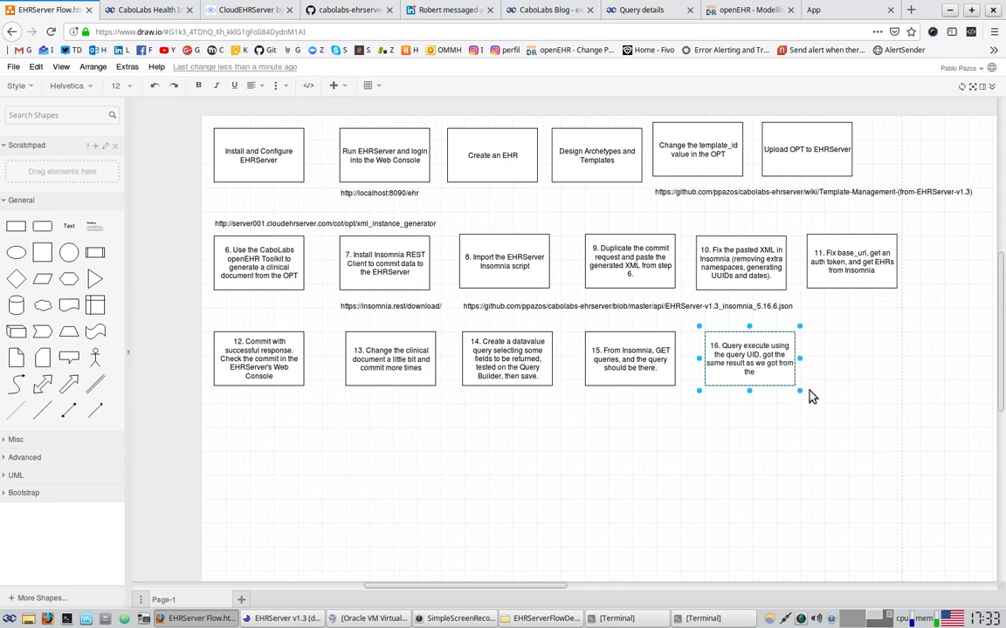
text( Query Builder )
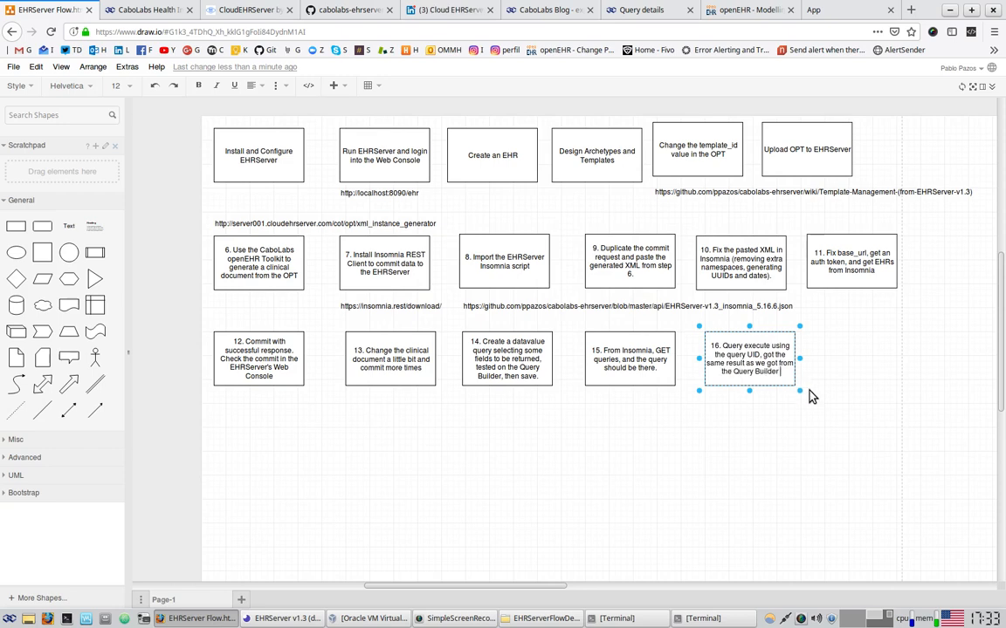
text(test.)
click(809, 396)
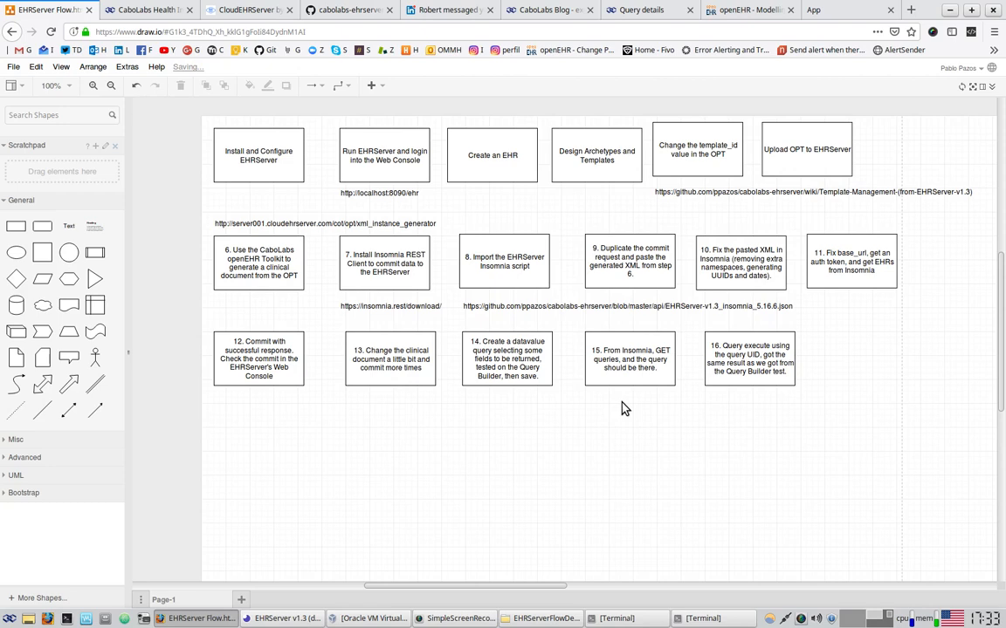
Add step 17: 'Create a composition query from the Query Builder, test and save.'
click(716, 363)
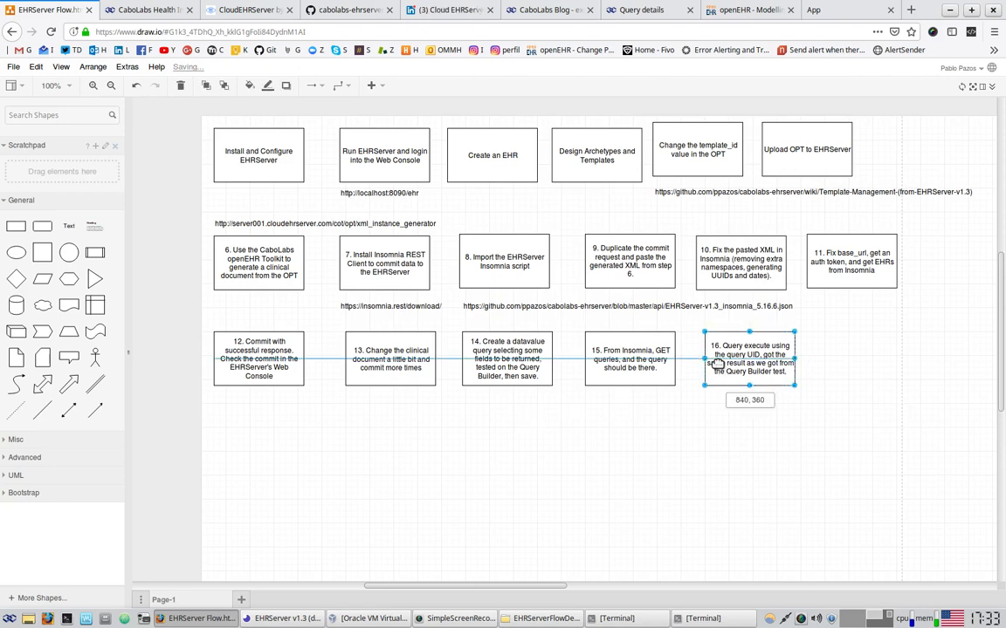
drag(716, 363, 845, 355)
double_click(845, 355)
text(17.C)
text(e a)
text( composition wi)
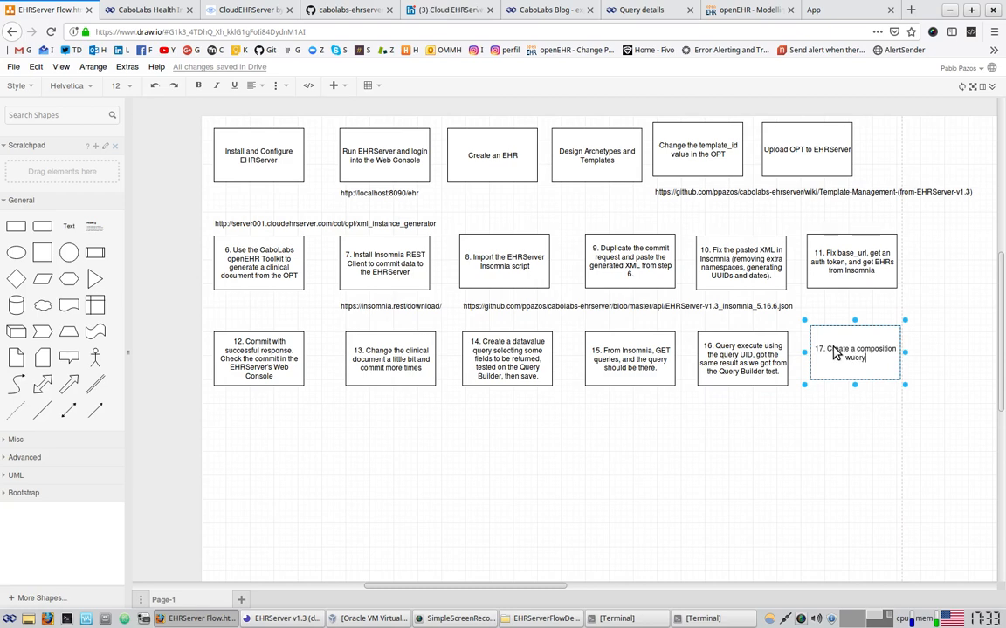
key(BackSpace)
key(BackSpace)
key(BackSpace)
text(qu)
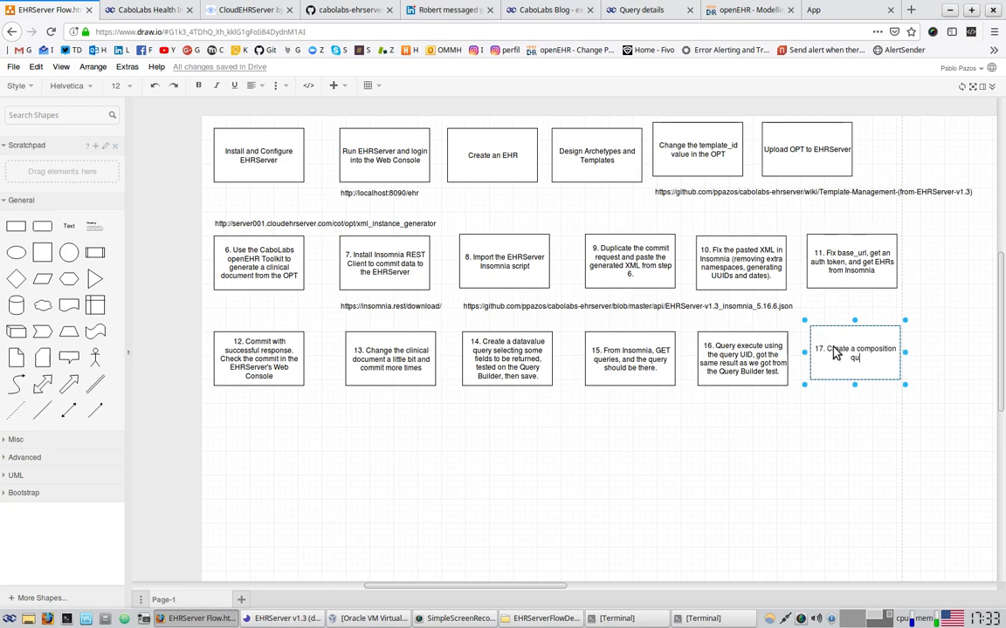
text(ery from the Query Builder, test and save.)
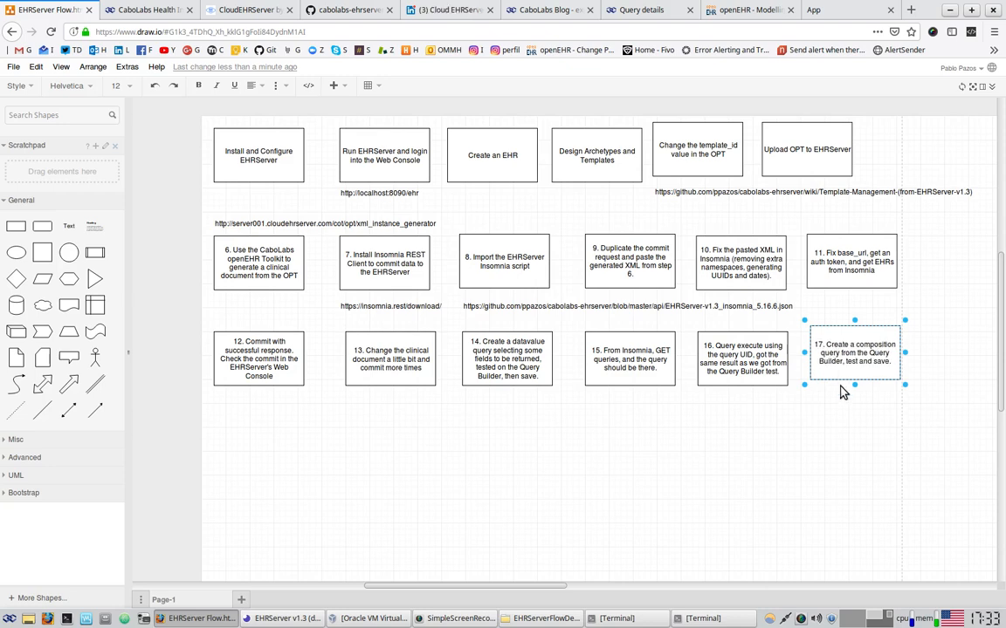
key(Escape)
Add step 18 below step 12: 'From Insomnia, GET queries, and the two queries should be there.'
click(628, 377)
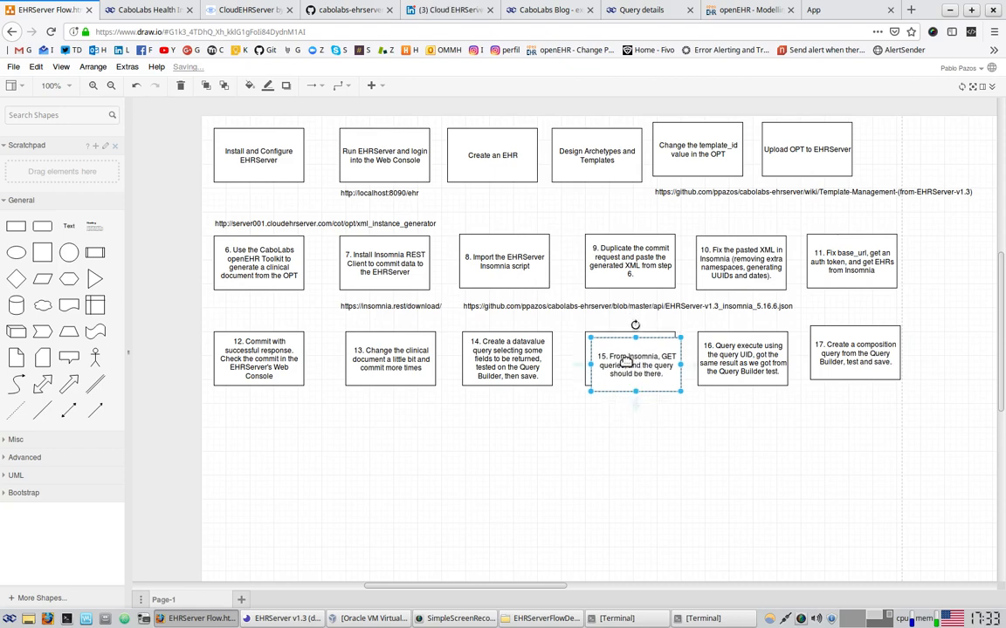
ctrl+drag(629, 359, 253, 434)
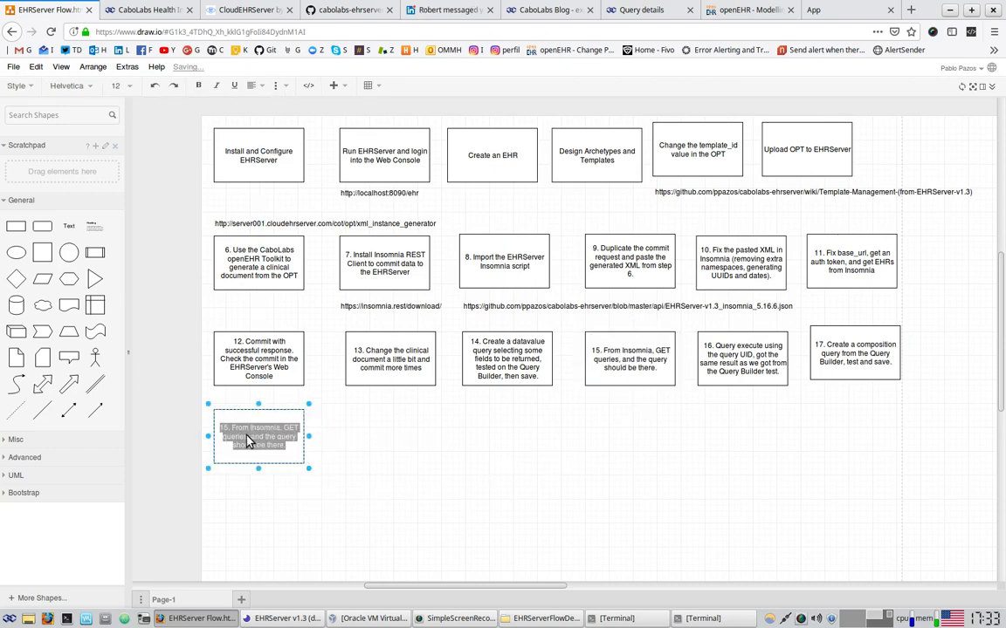
double_click(237, 438)
key(BackSpace)
text(8)
text(two)
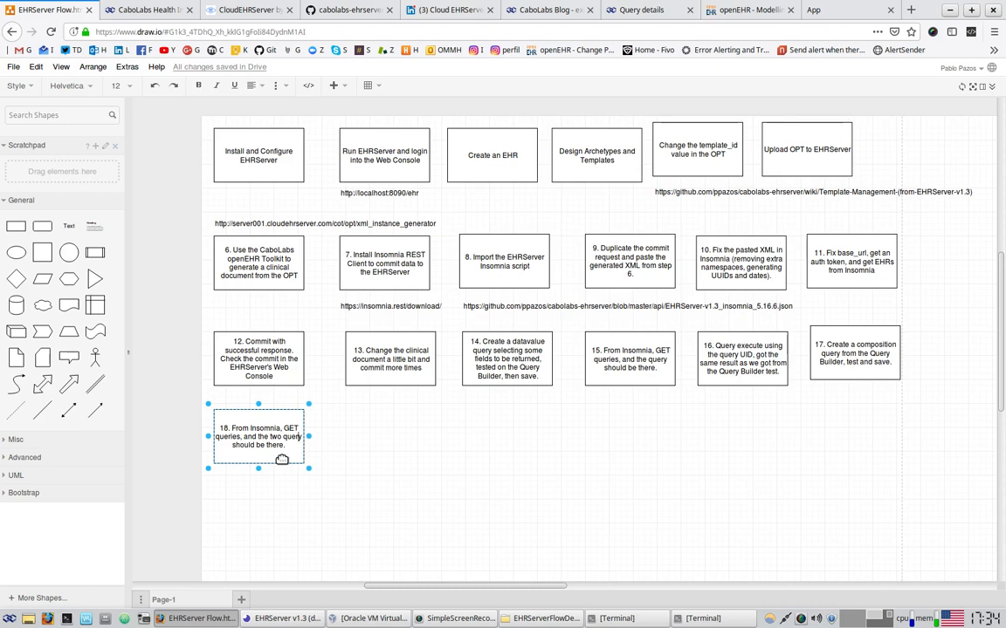
key(Right)
key(Right)
key(Right)
key(Right)
key(Right)
key(BackSpace)
text(ies)
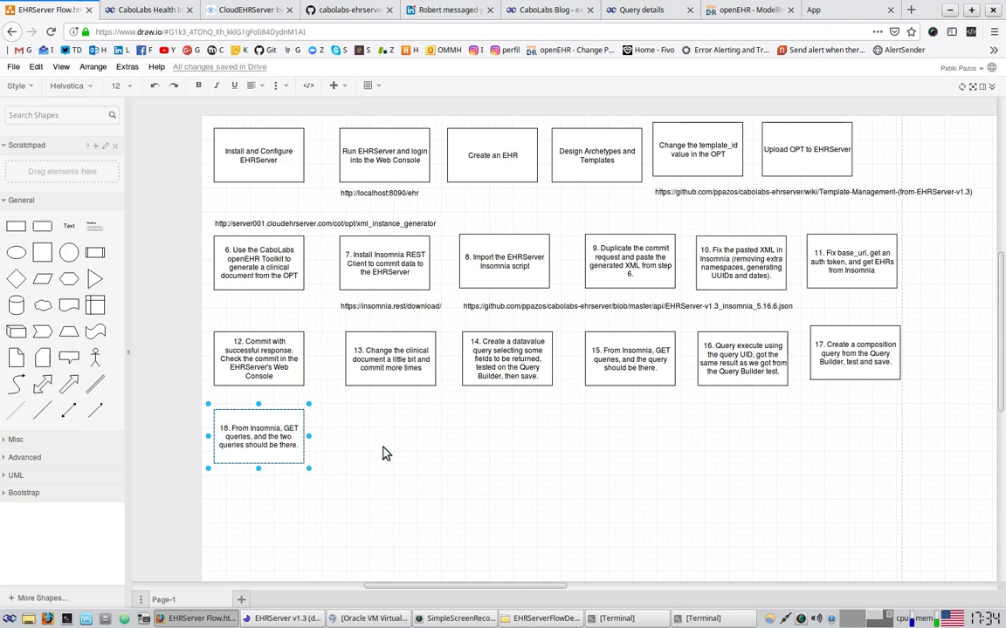
click(381, 453)
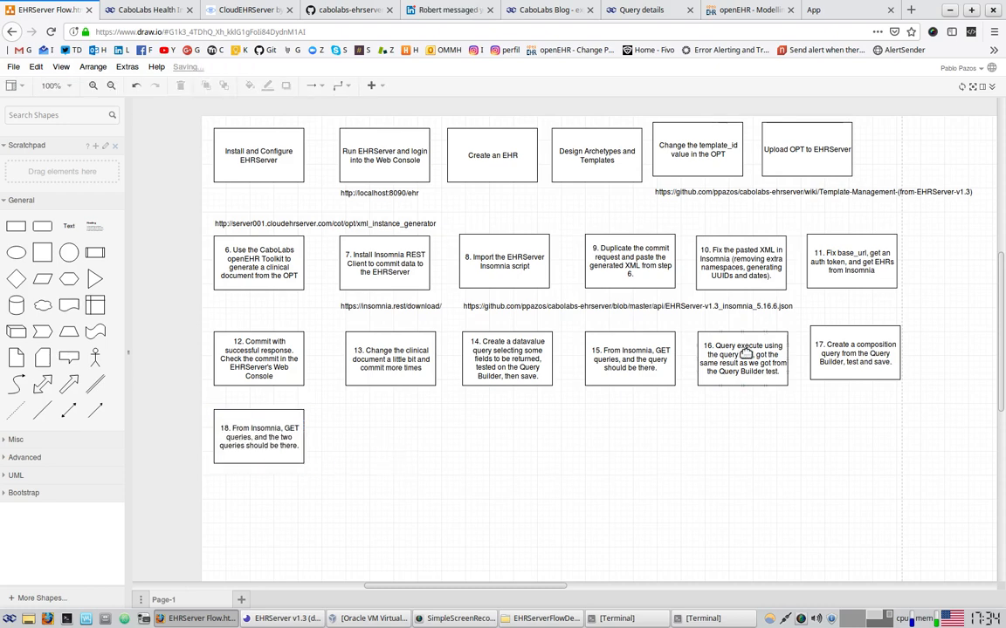
click(744, 348)
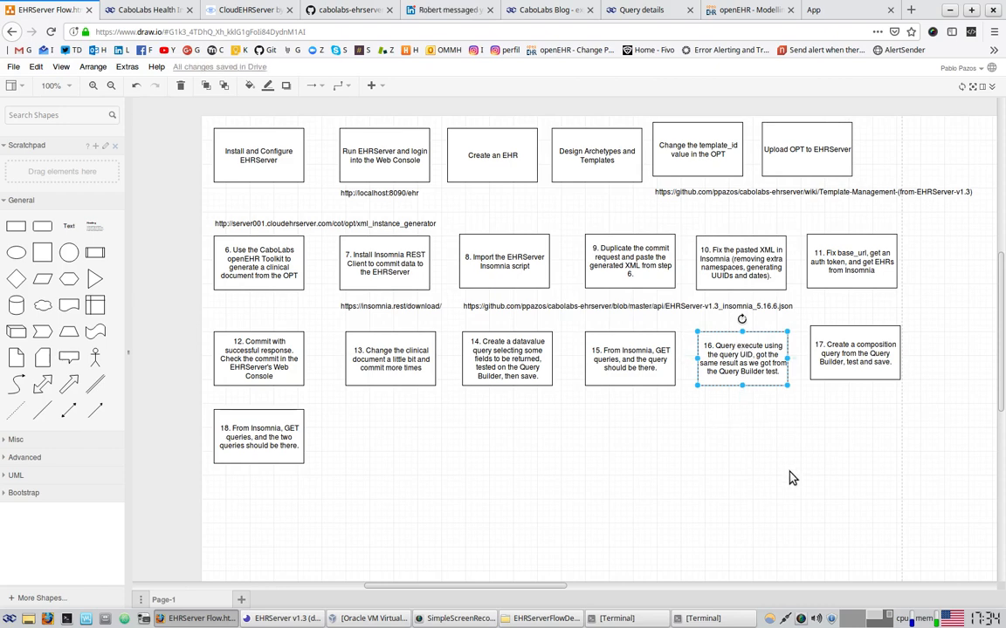
click(281, 618)
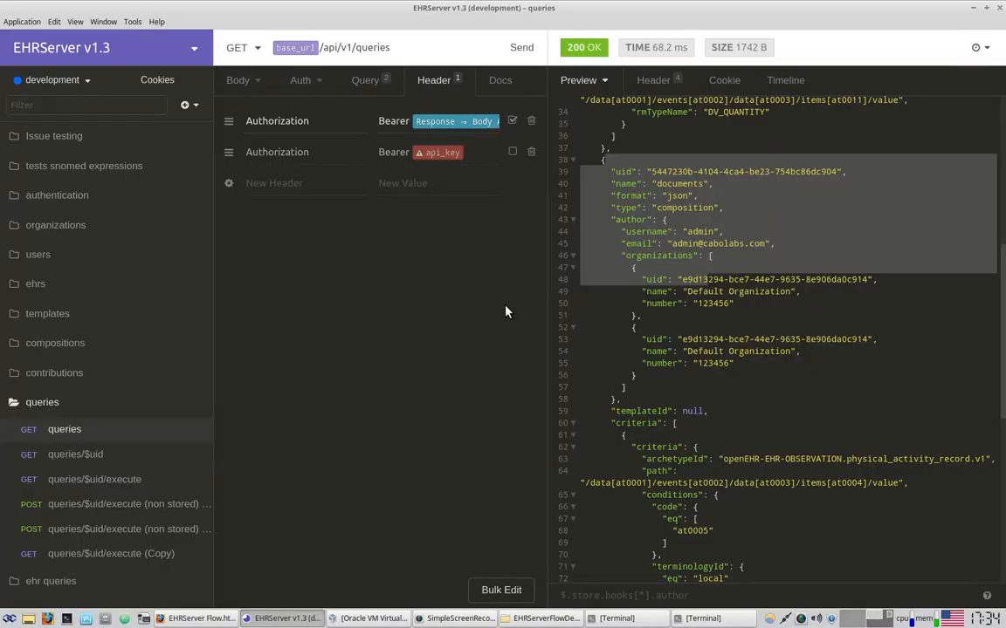